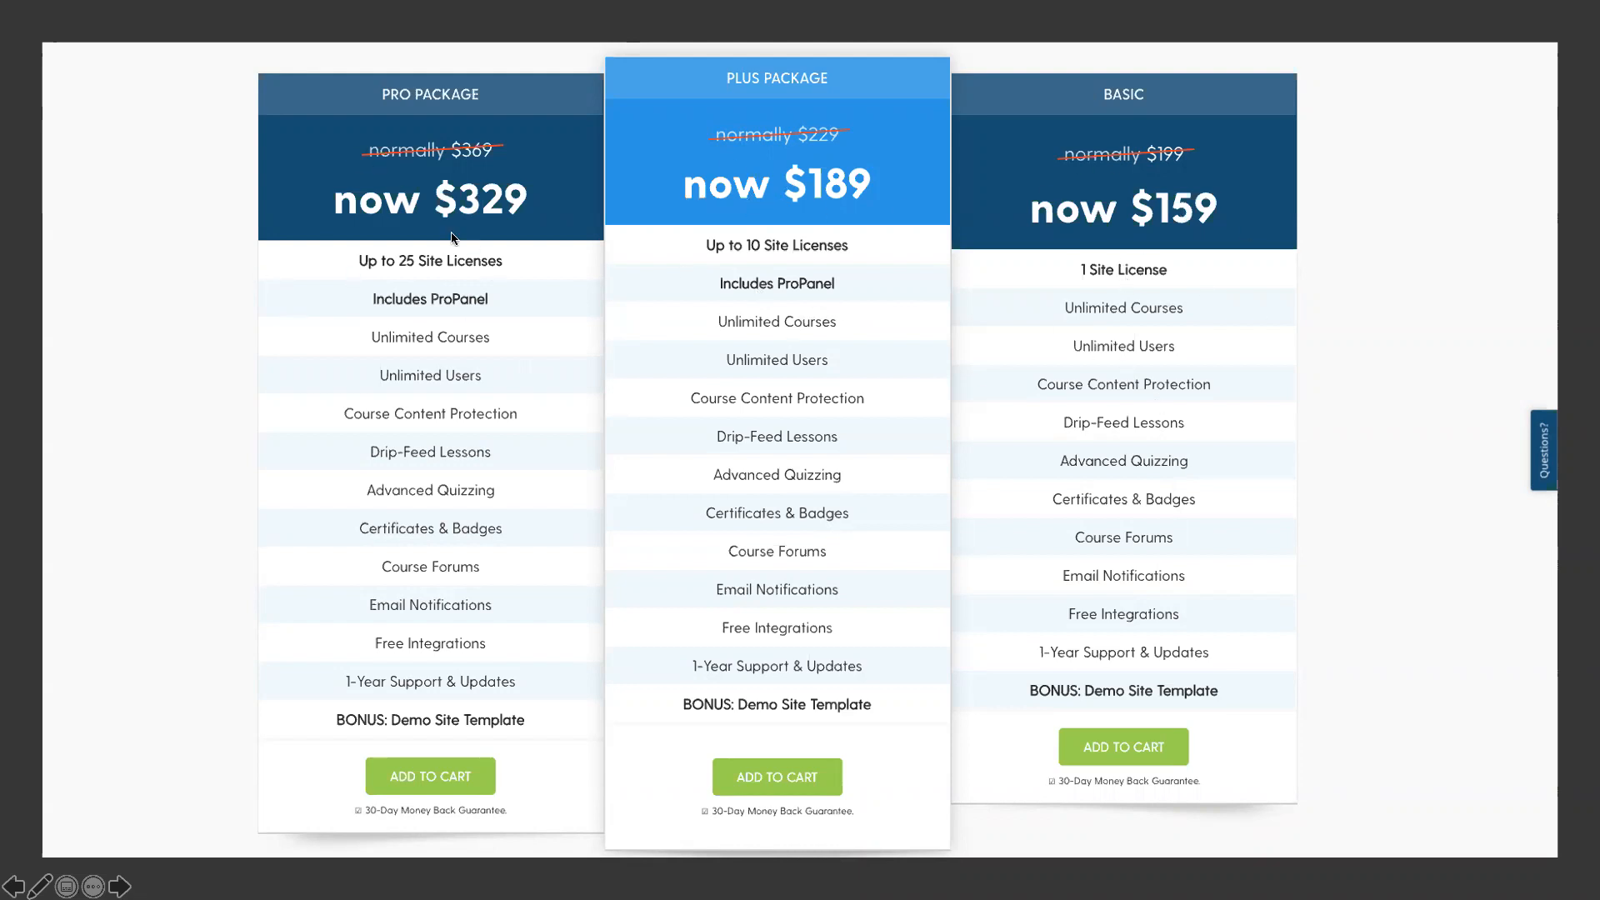
key(super+p)
drag(692, 262, 851, 304)
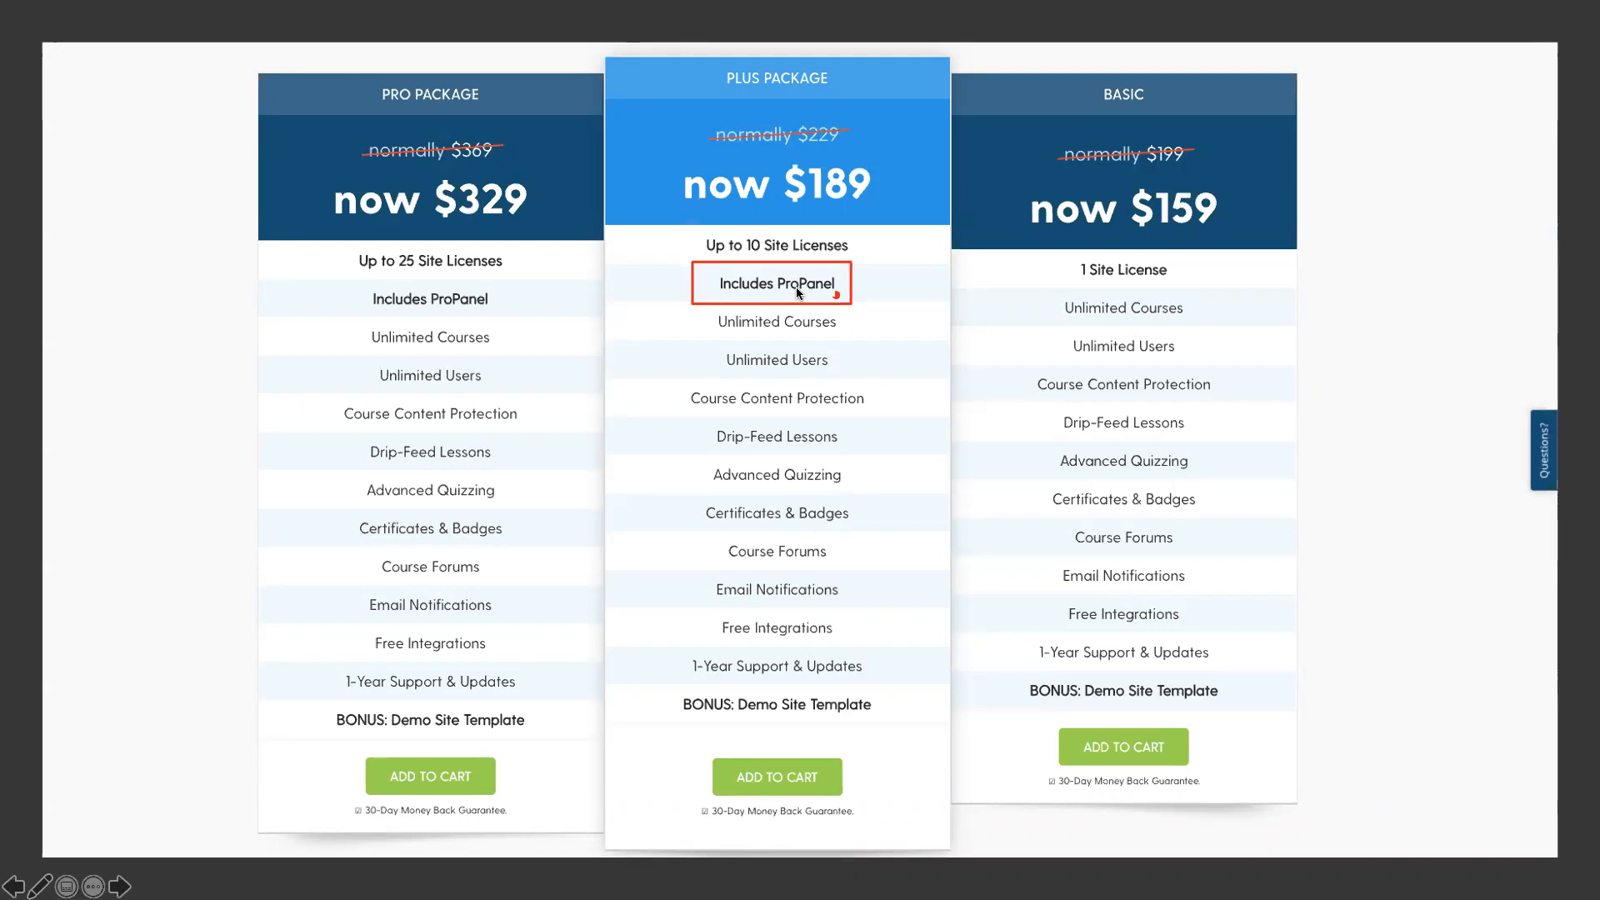
click(828, 291)
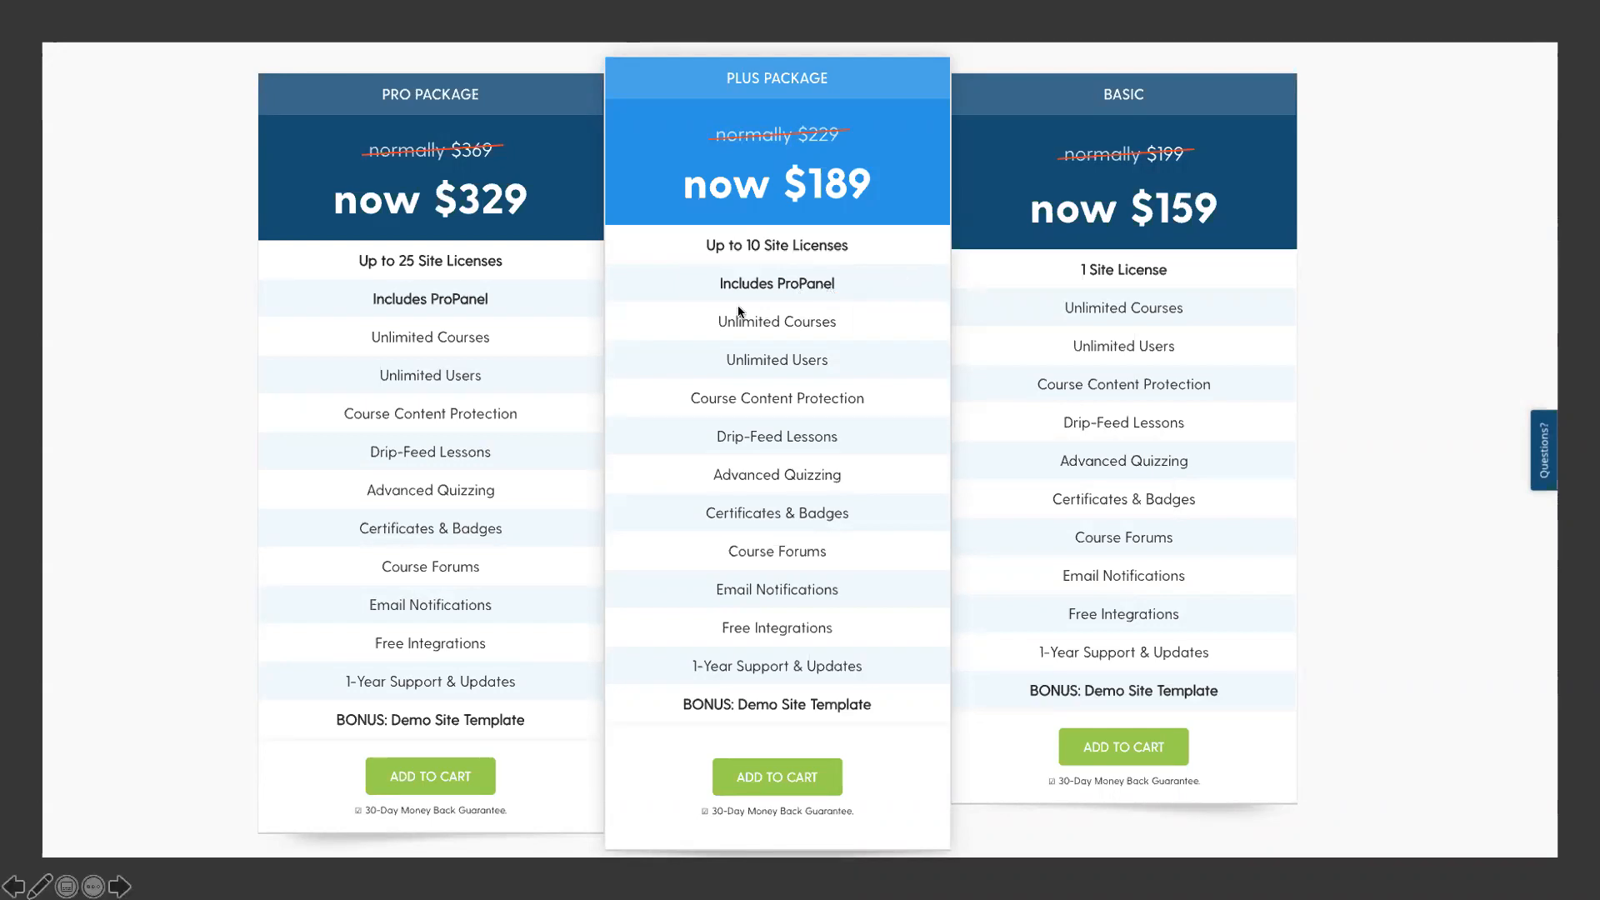
click(777, 265)
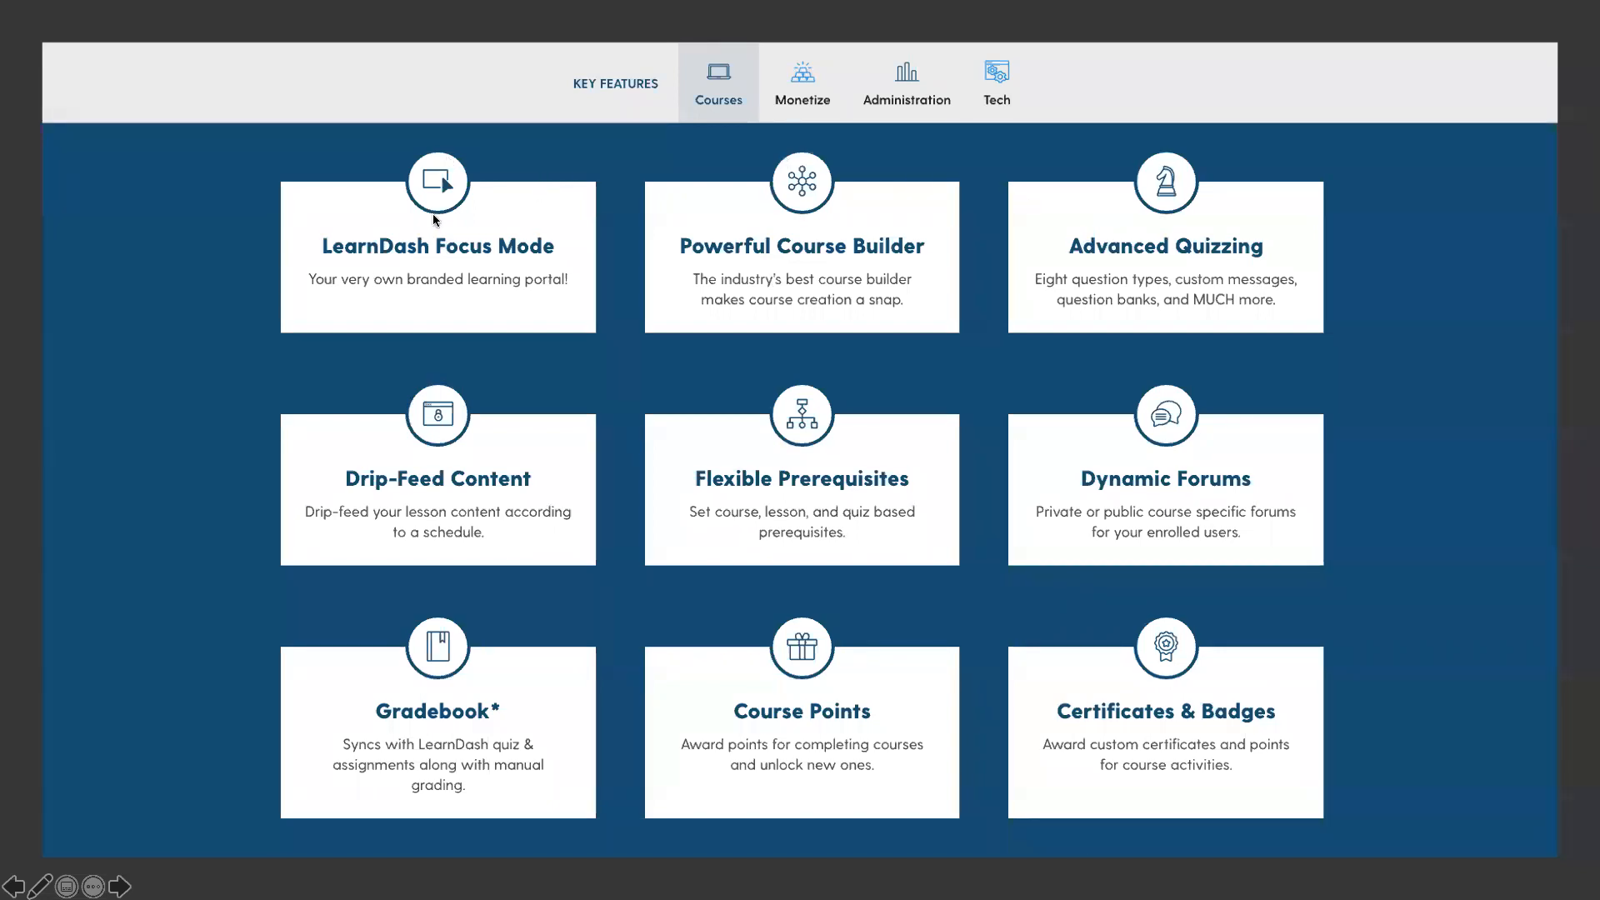
drag(285, 168, 597, 332)
key(Escape)
drag(634, 157, 987, 349)
drag(989, 150, 1344, 357)
drag(1001, 635, 1336, 832)
drag(632, 385, 952, 582)
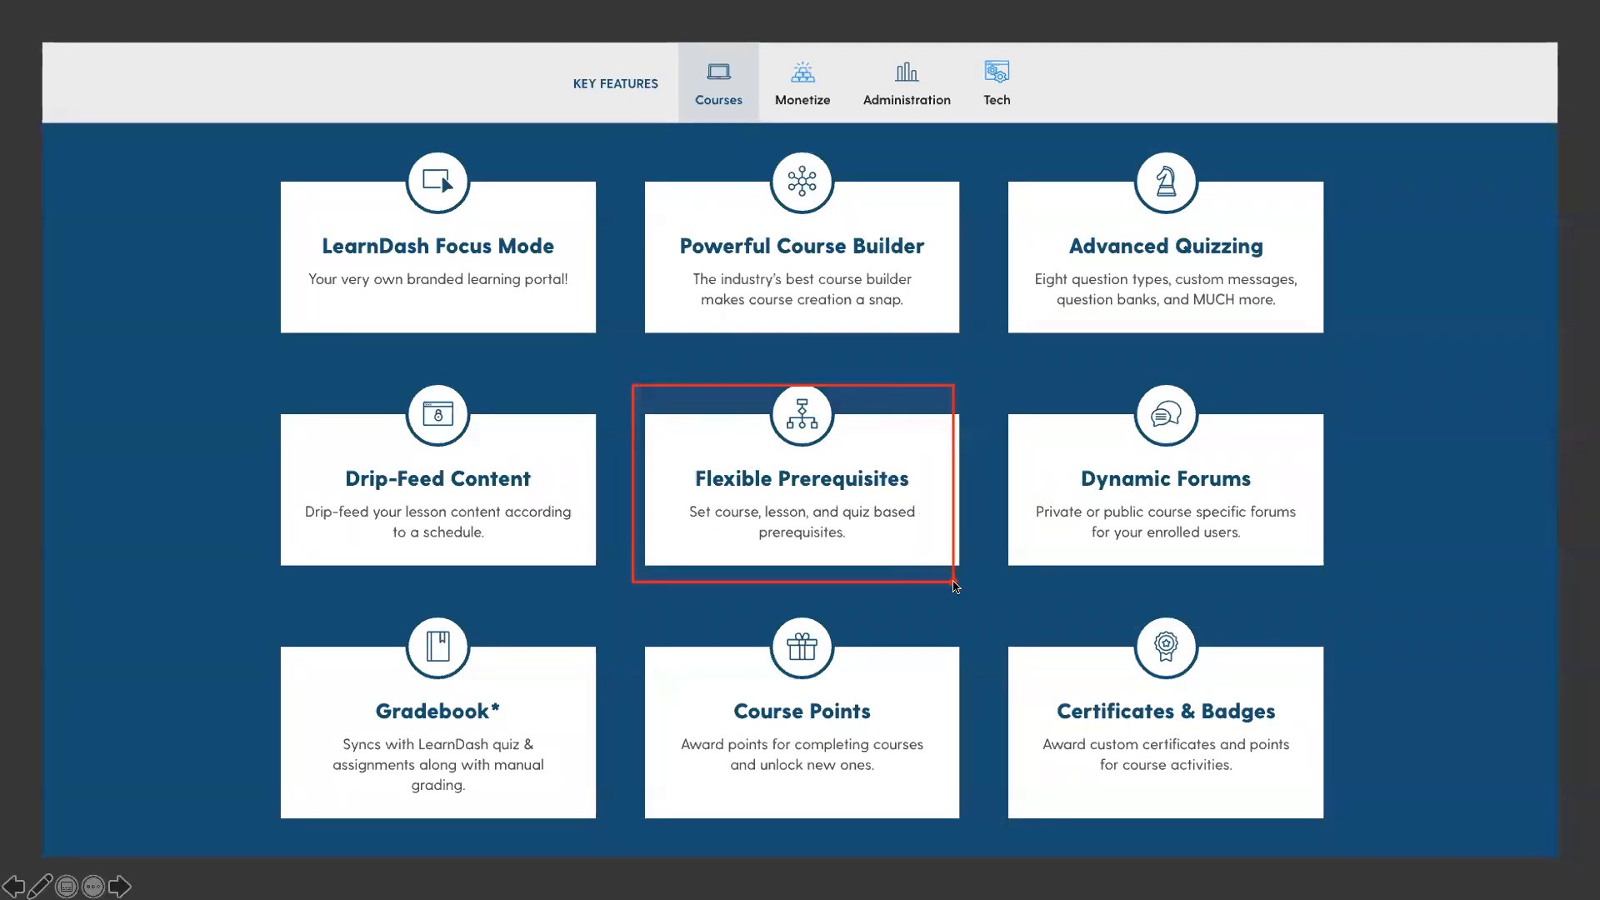
click(785, 458)
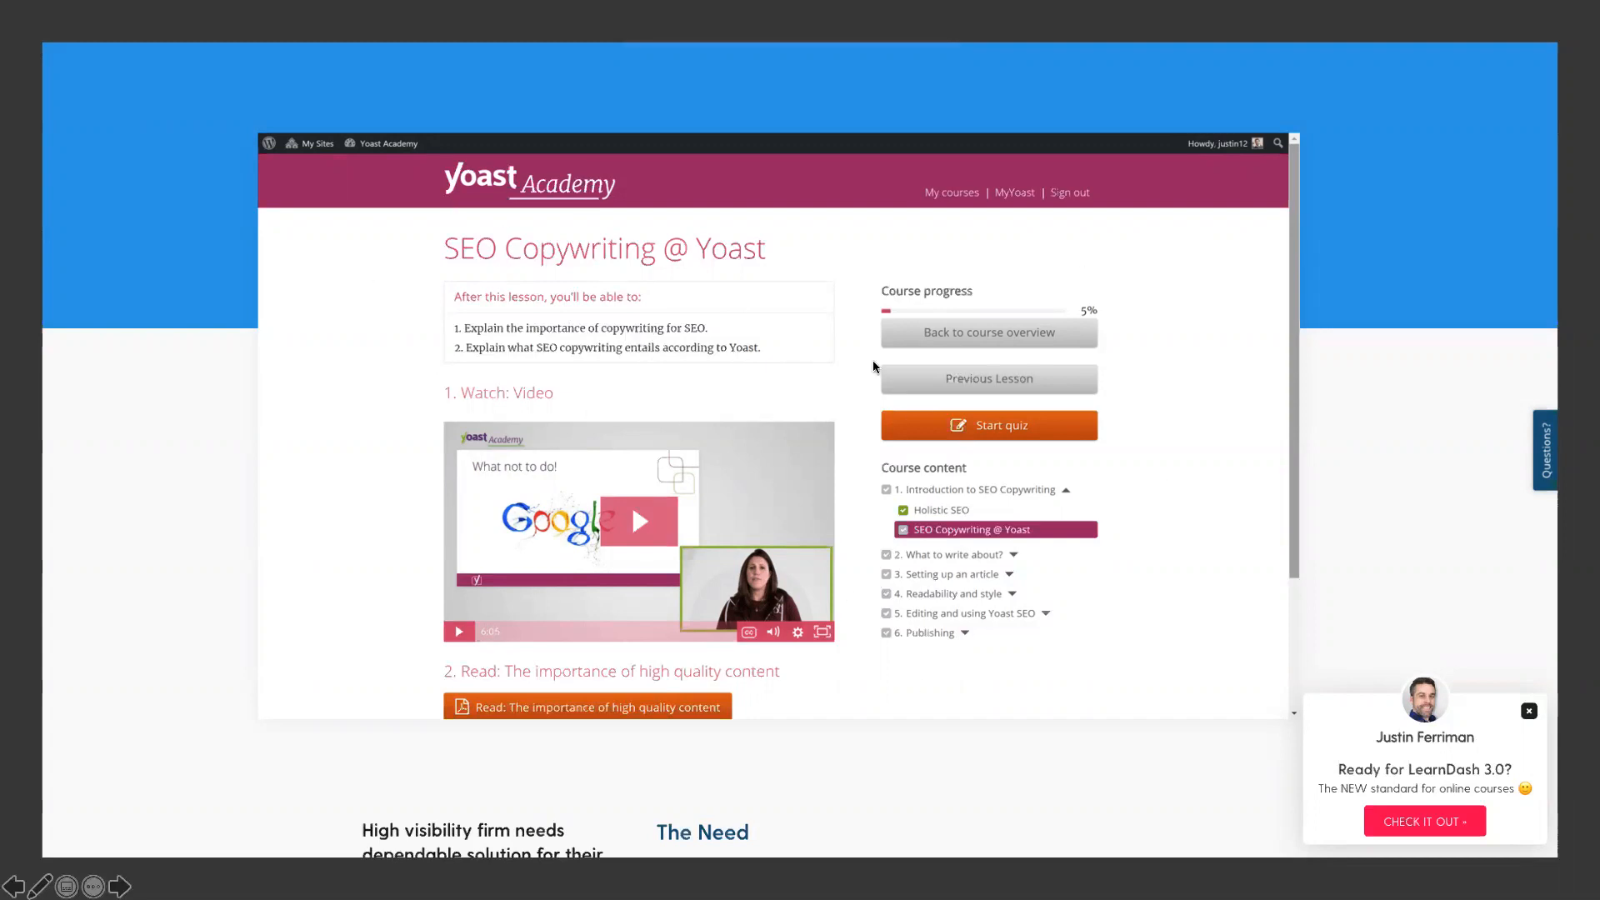
click(532, 198)
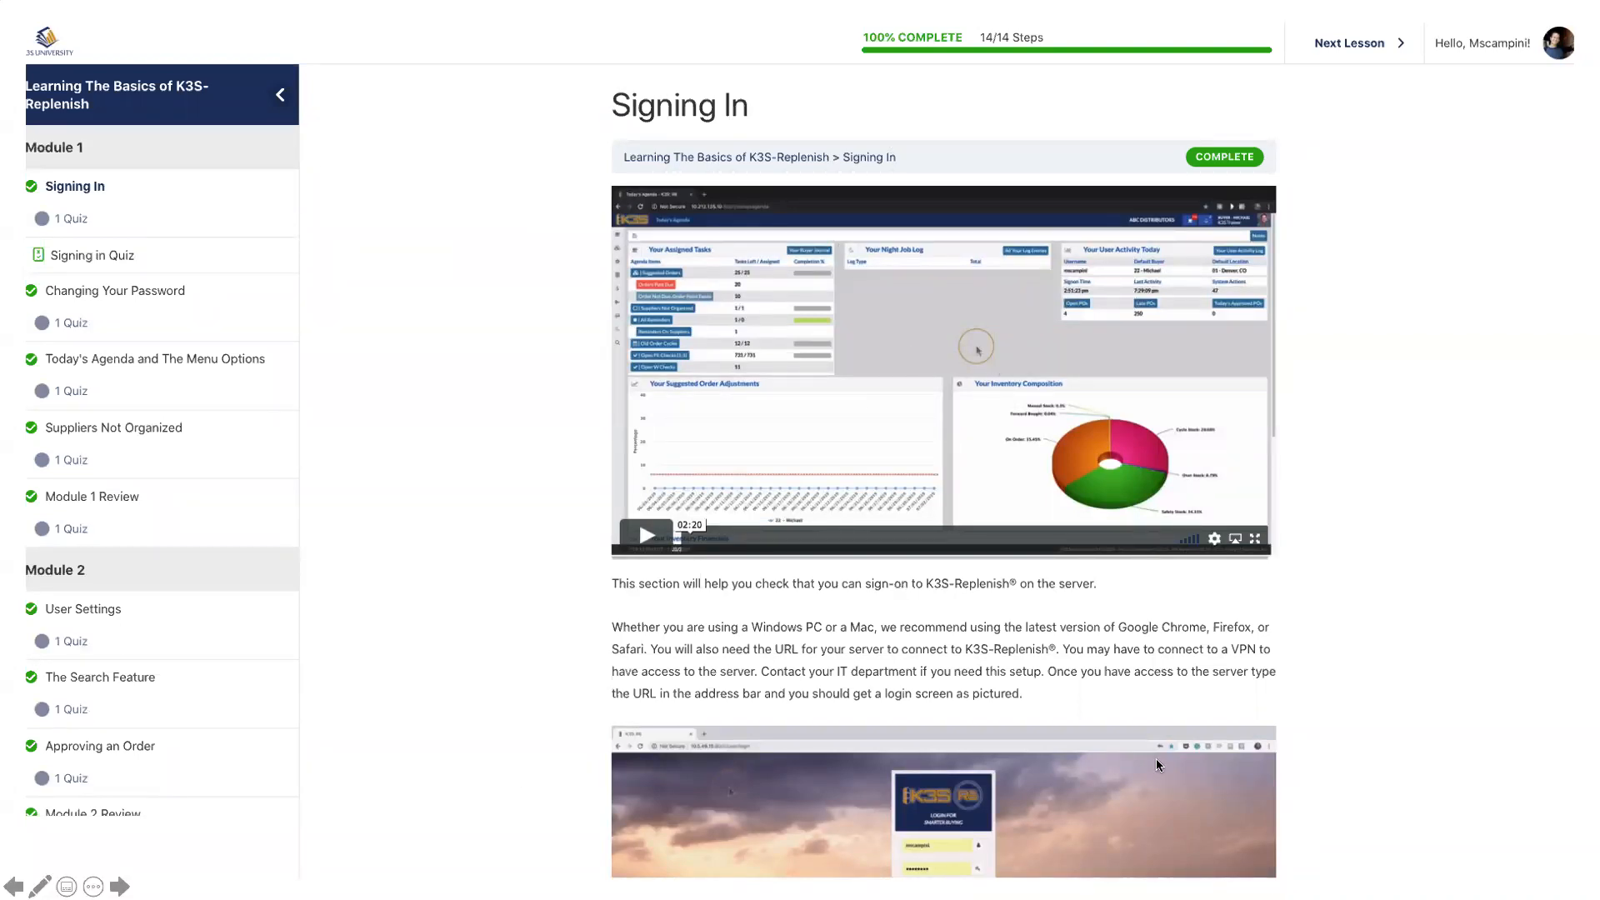
click(609, 457)
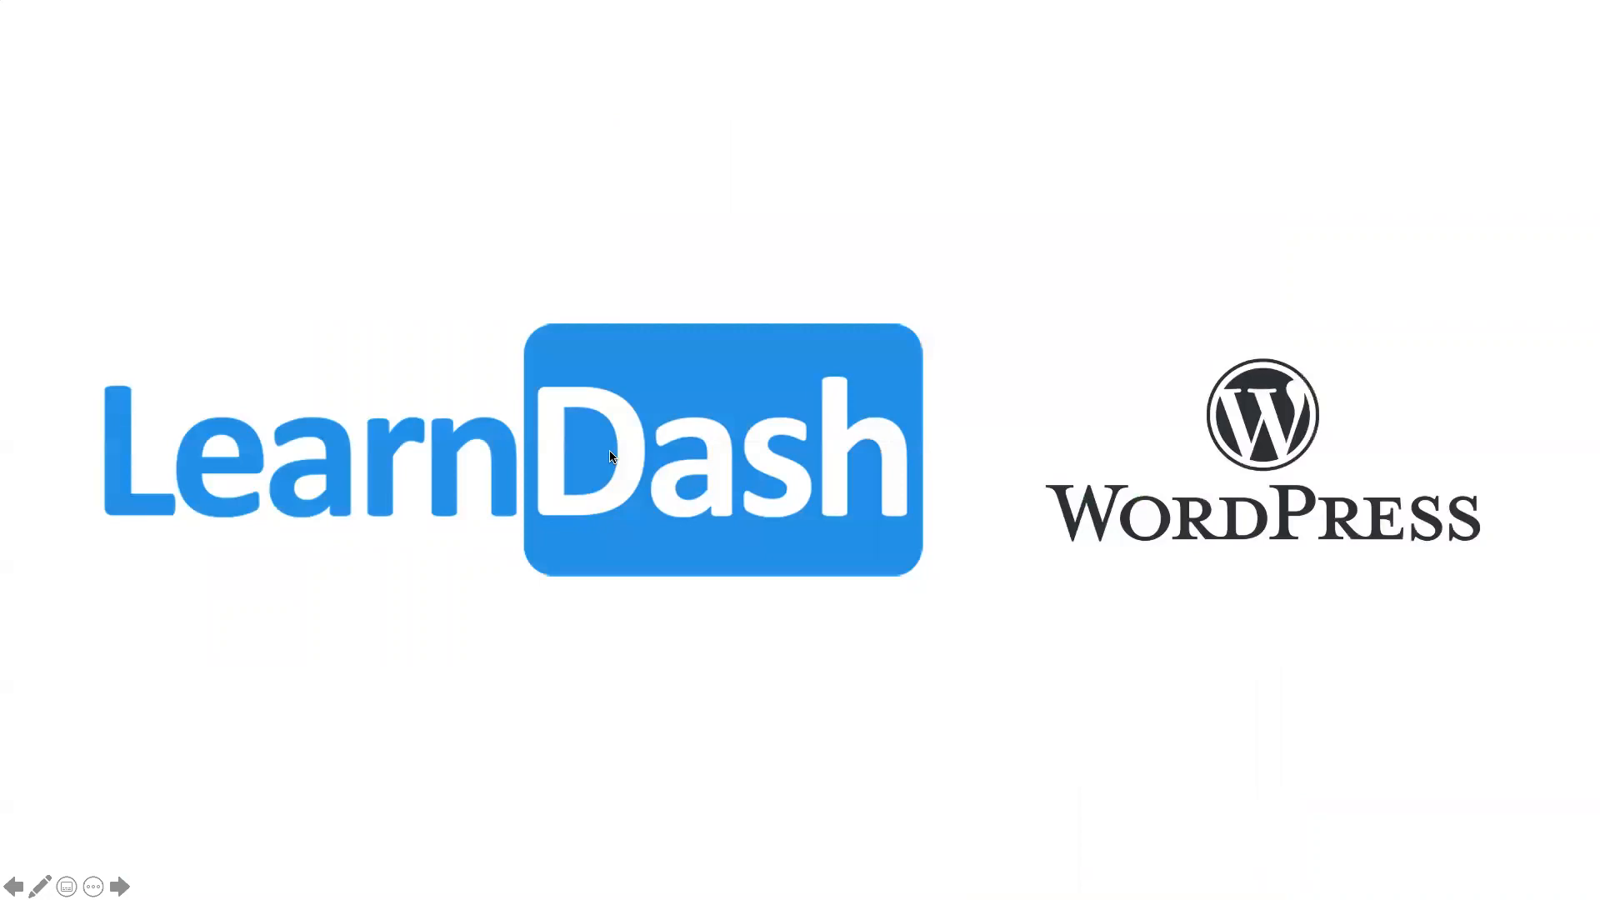
click(609, 457)
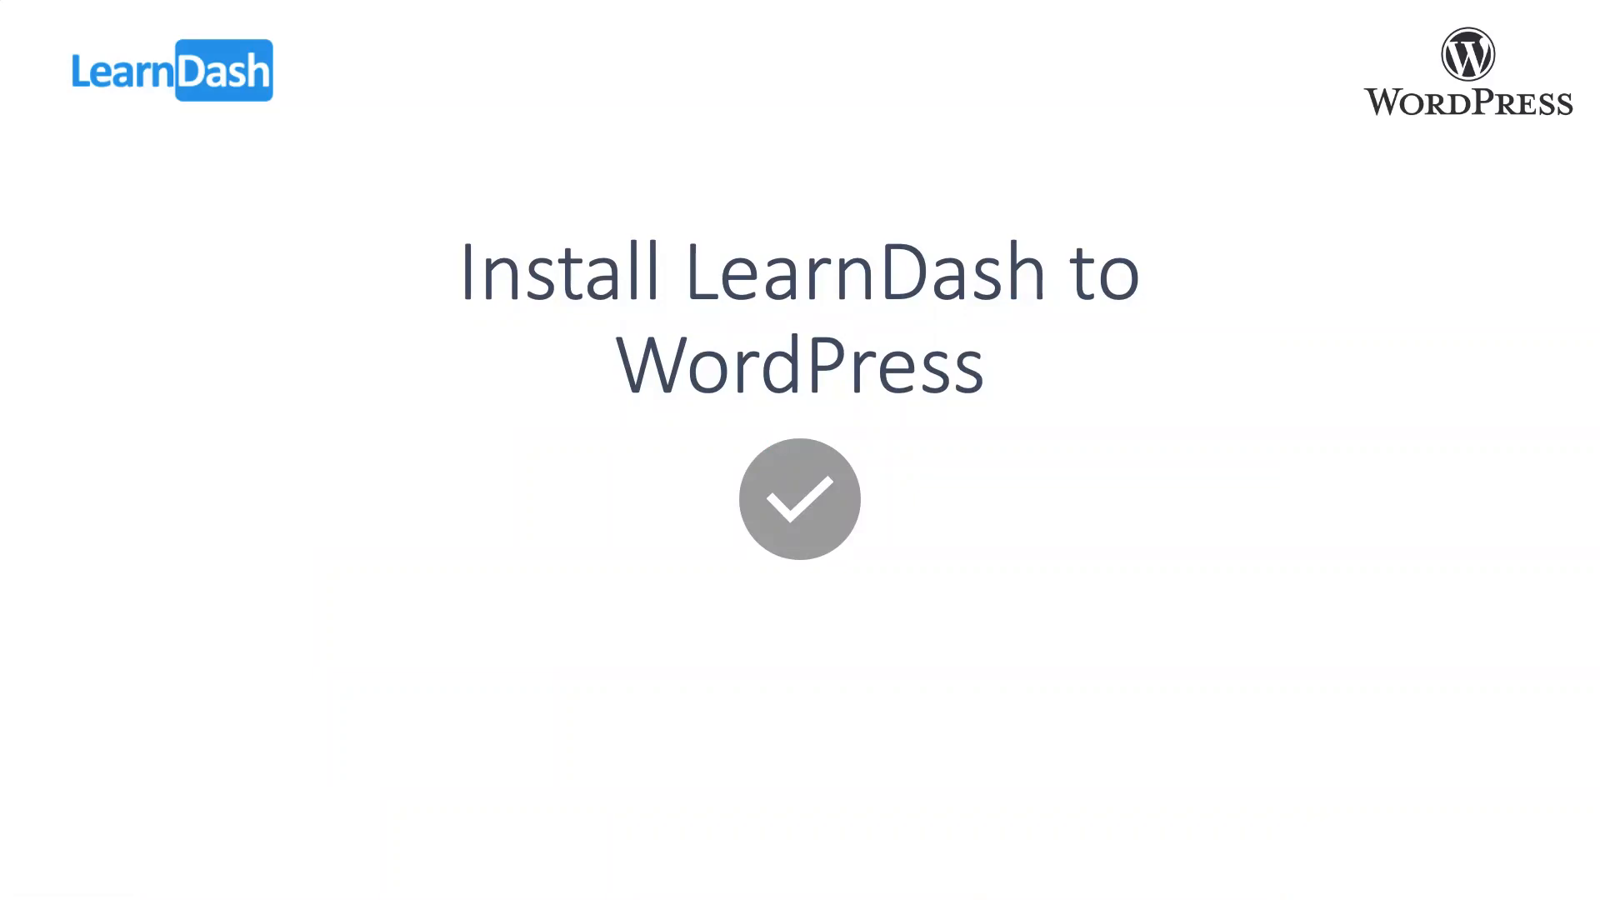
click(787, 220)
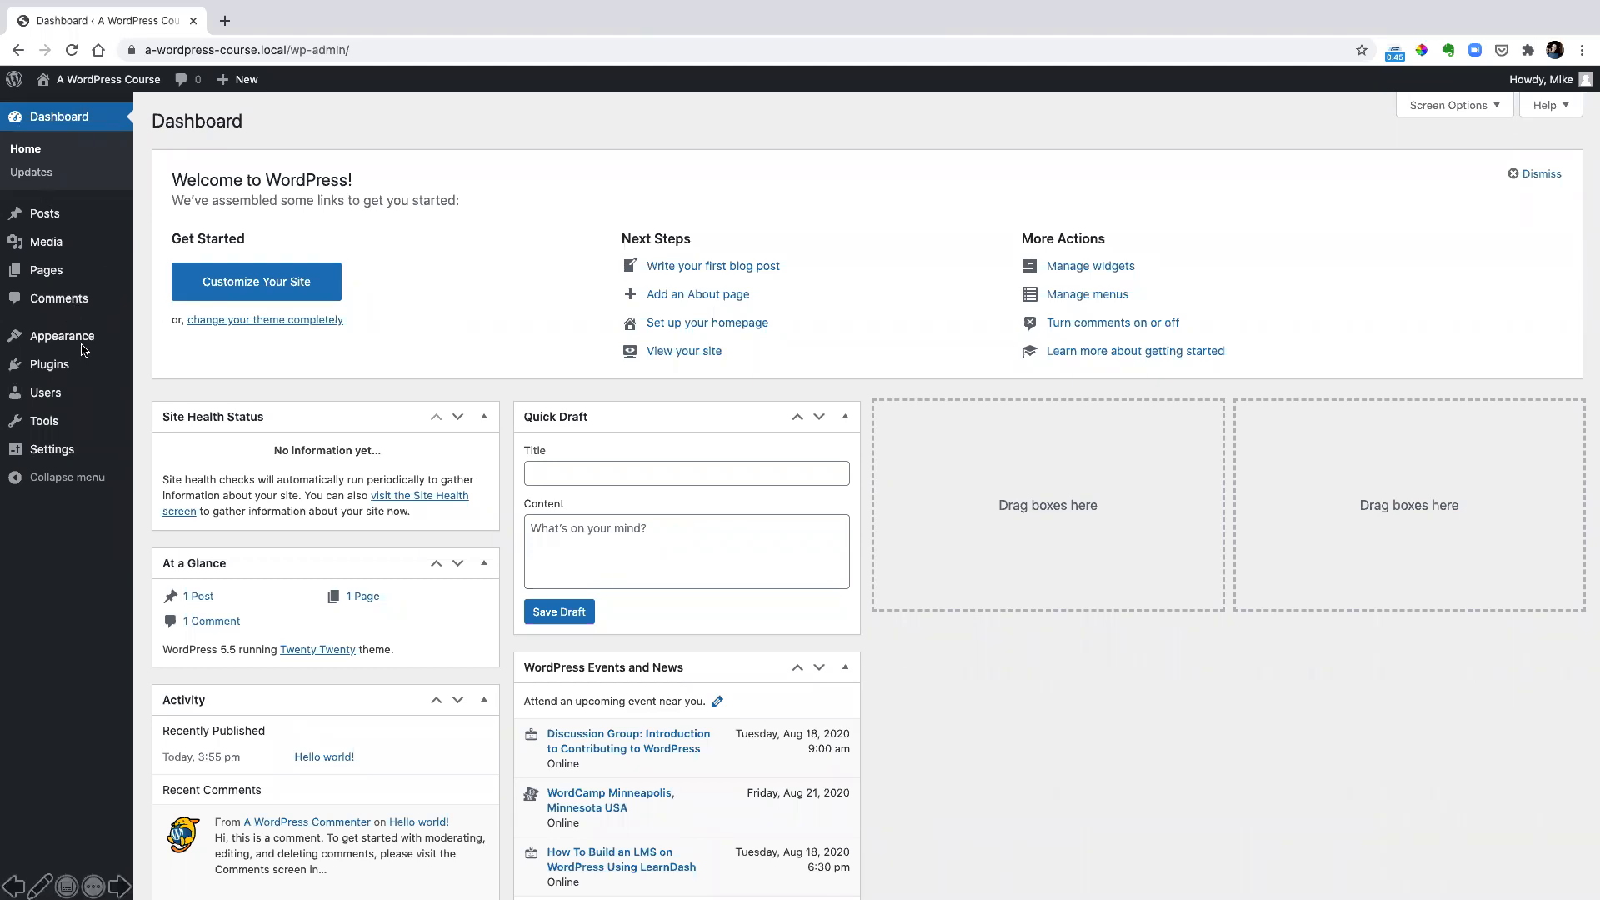
Search the WordPress theme directory for Astra to add it as a new theme
mouse_move(77, 335)
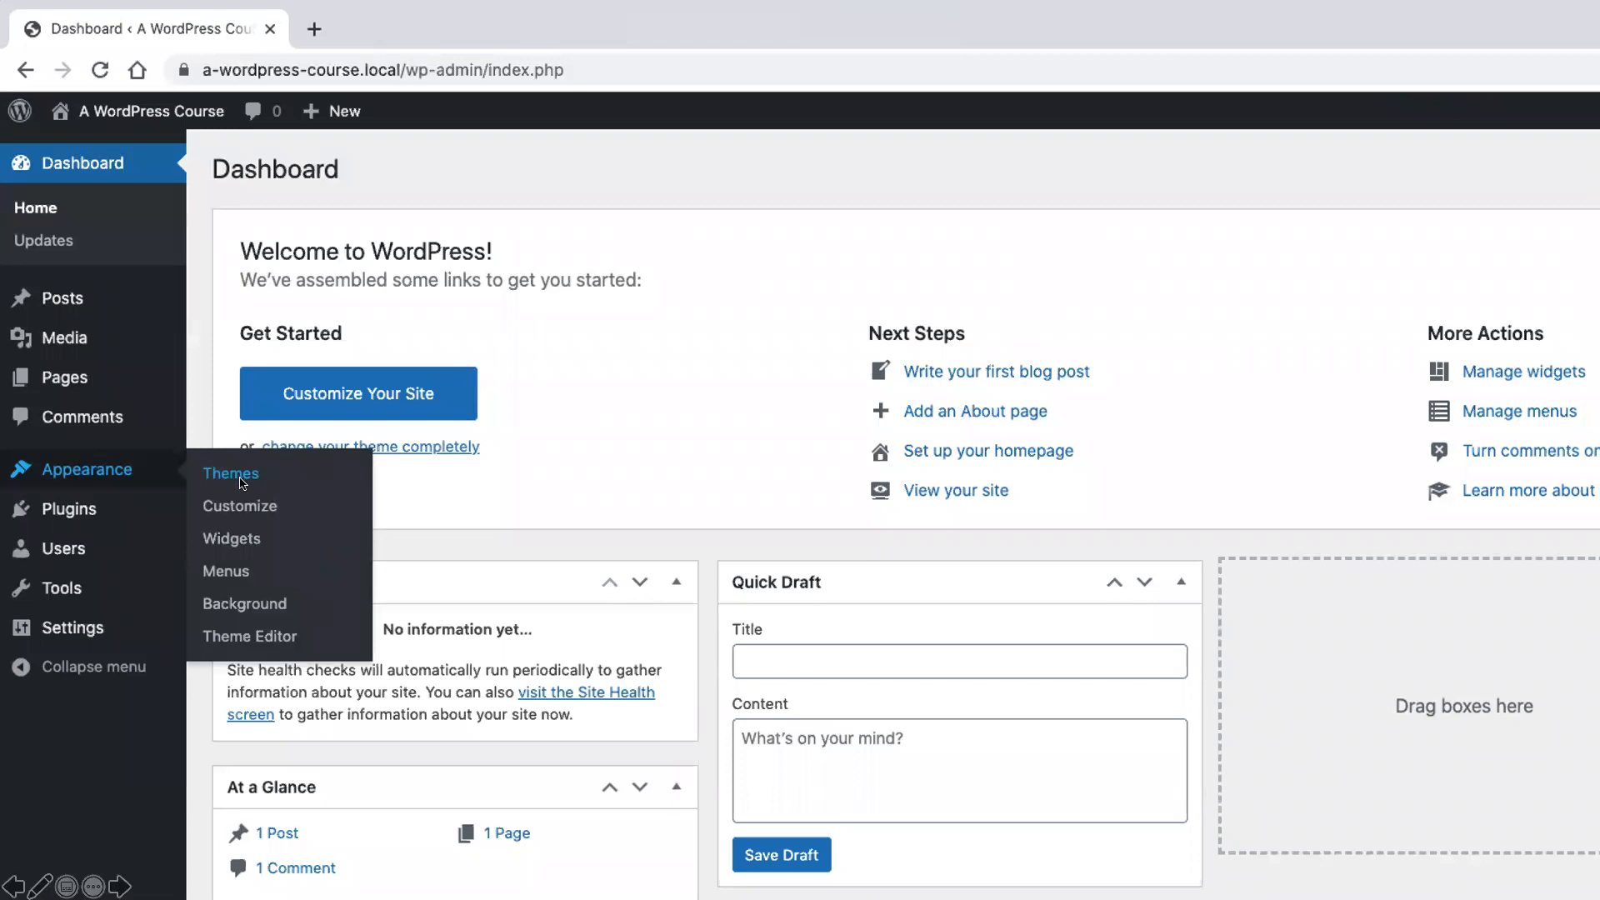
click(235, 474)
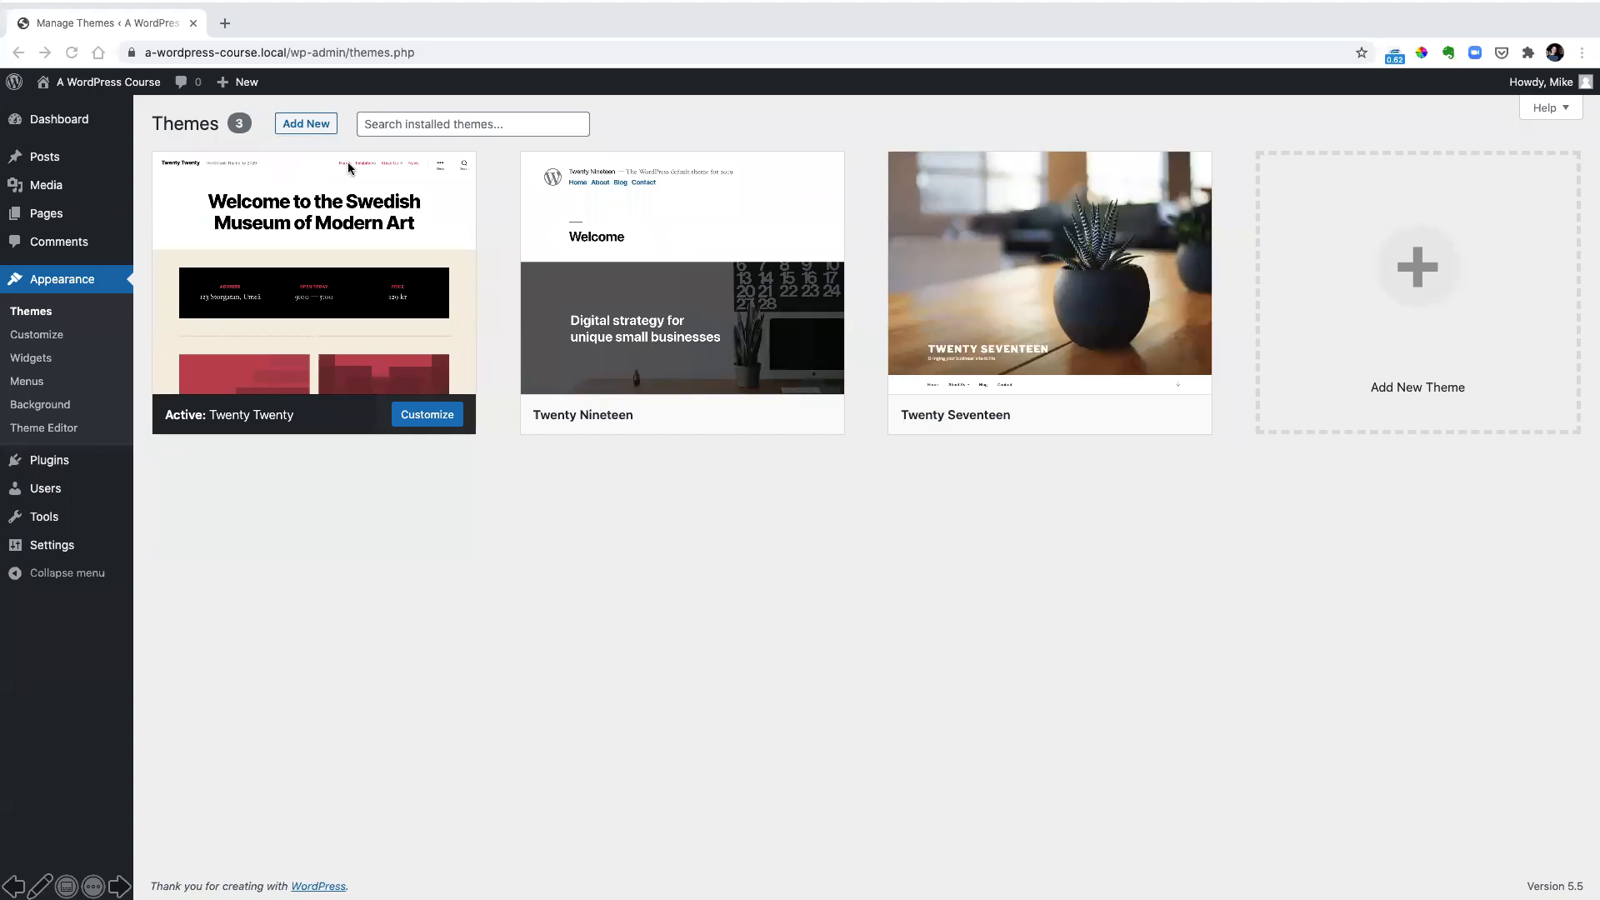
click(307, 125)
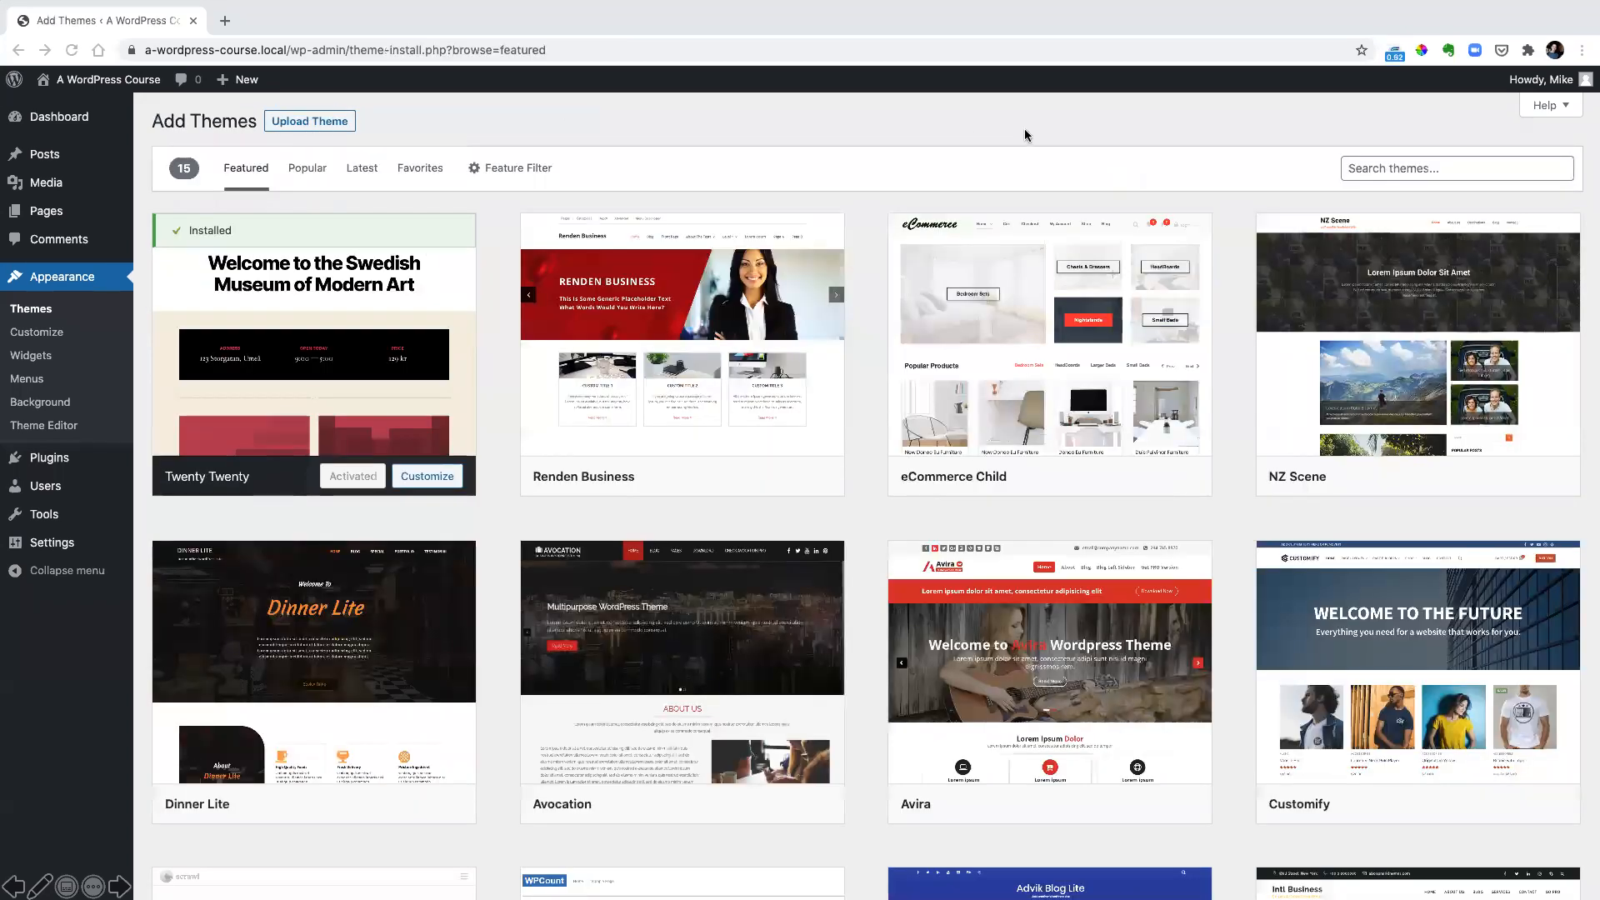
click(1375, 175)
text(Astra)
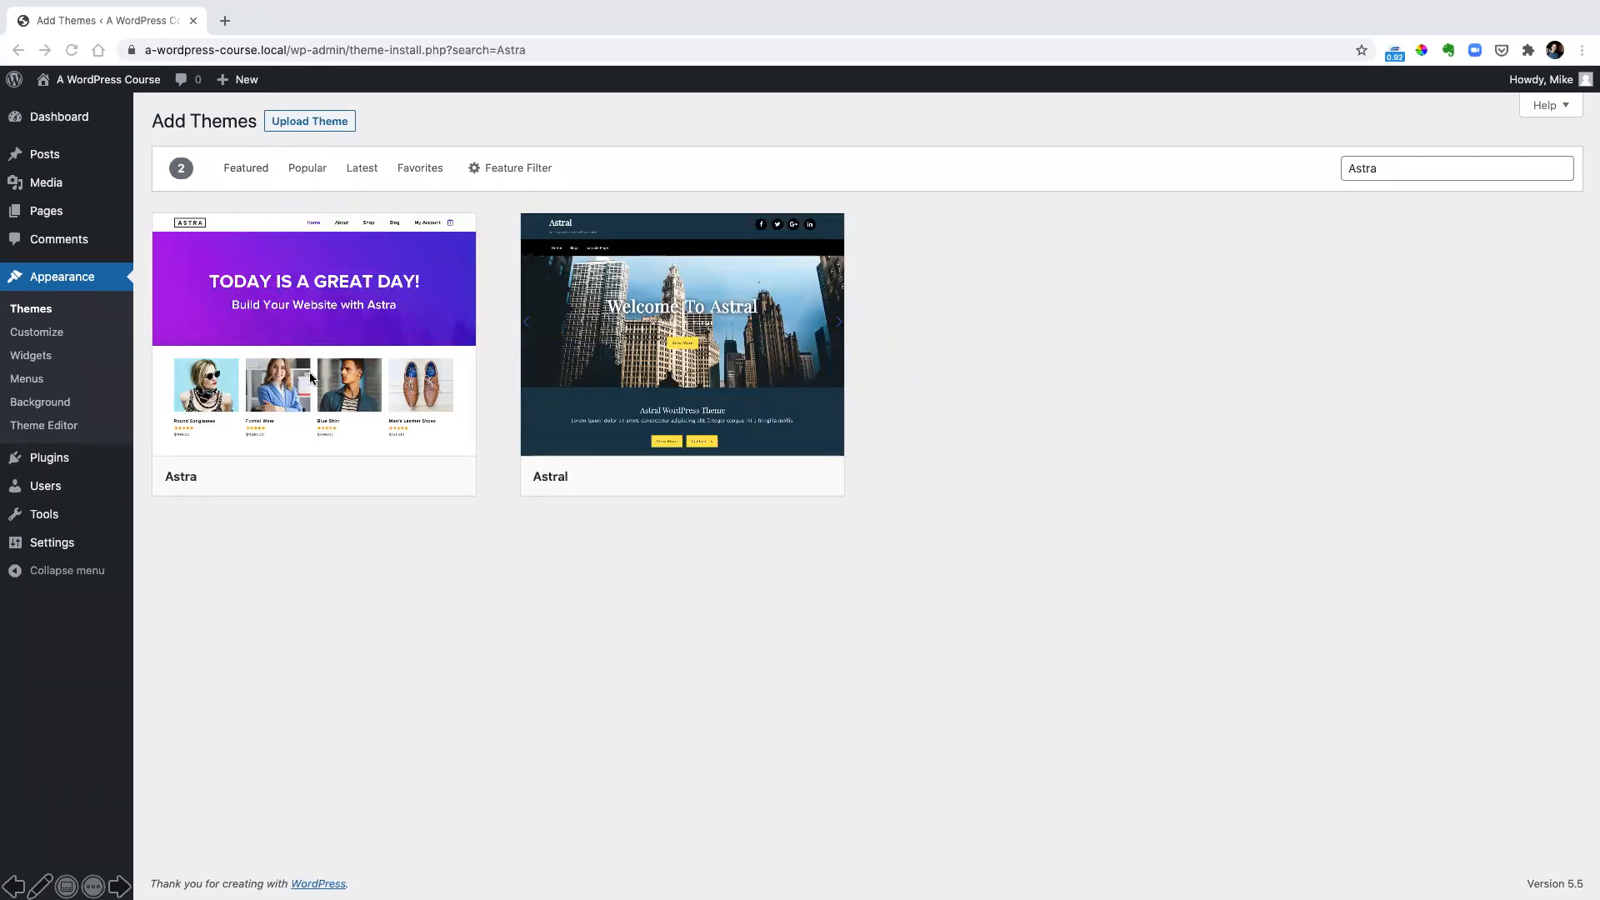
Install the Astra theme and activate it on the site
mouse_move(308, 333)
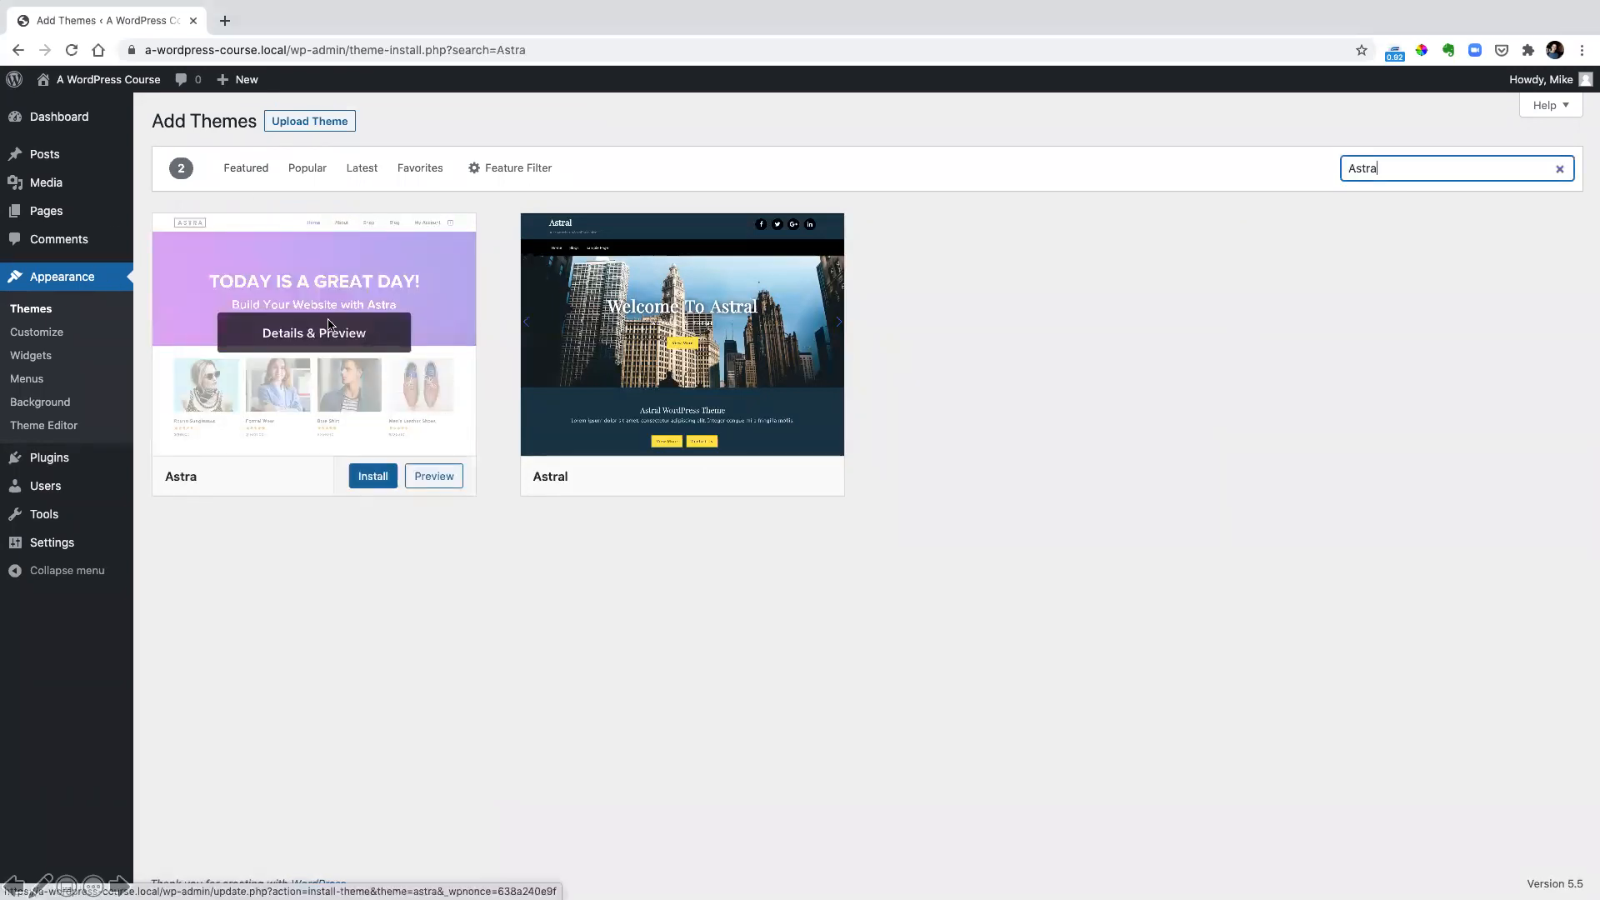
click(374, 482)
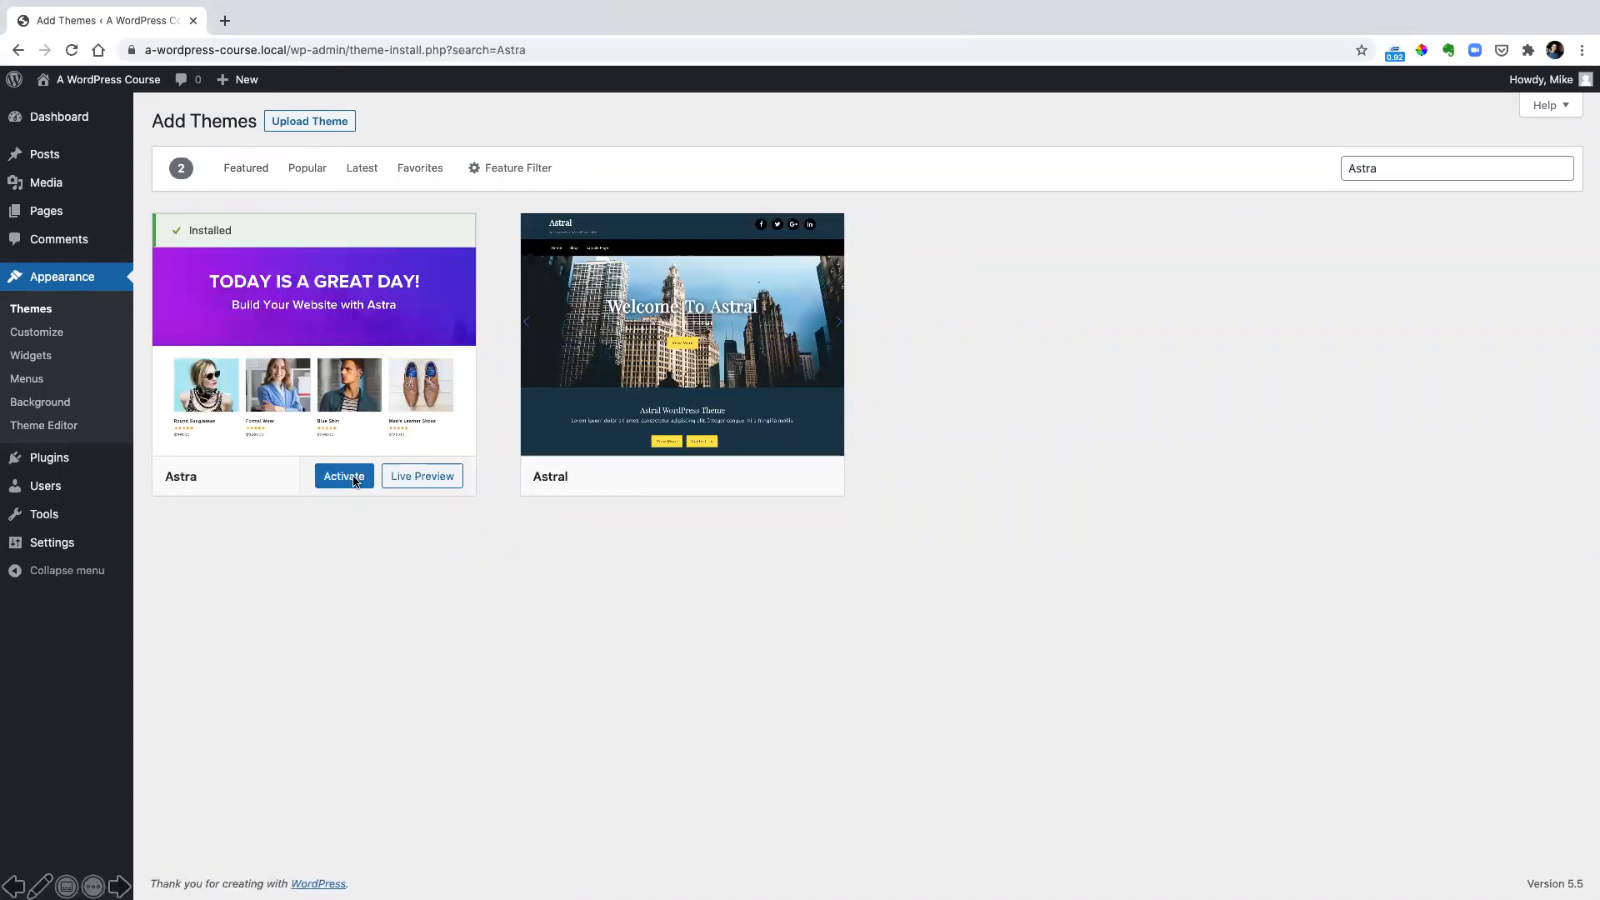
click(345, 479)
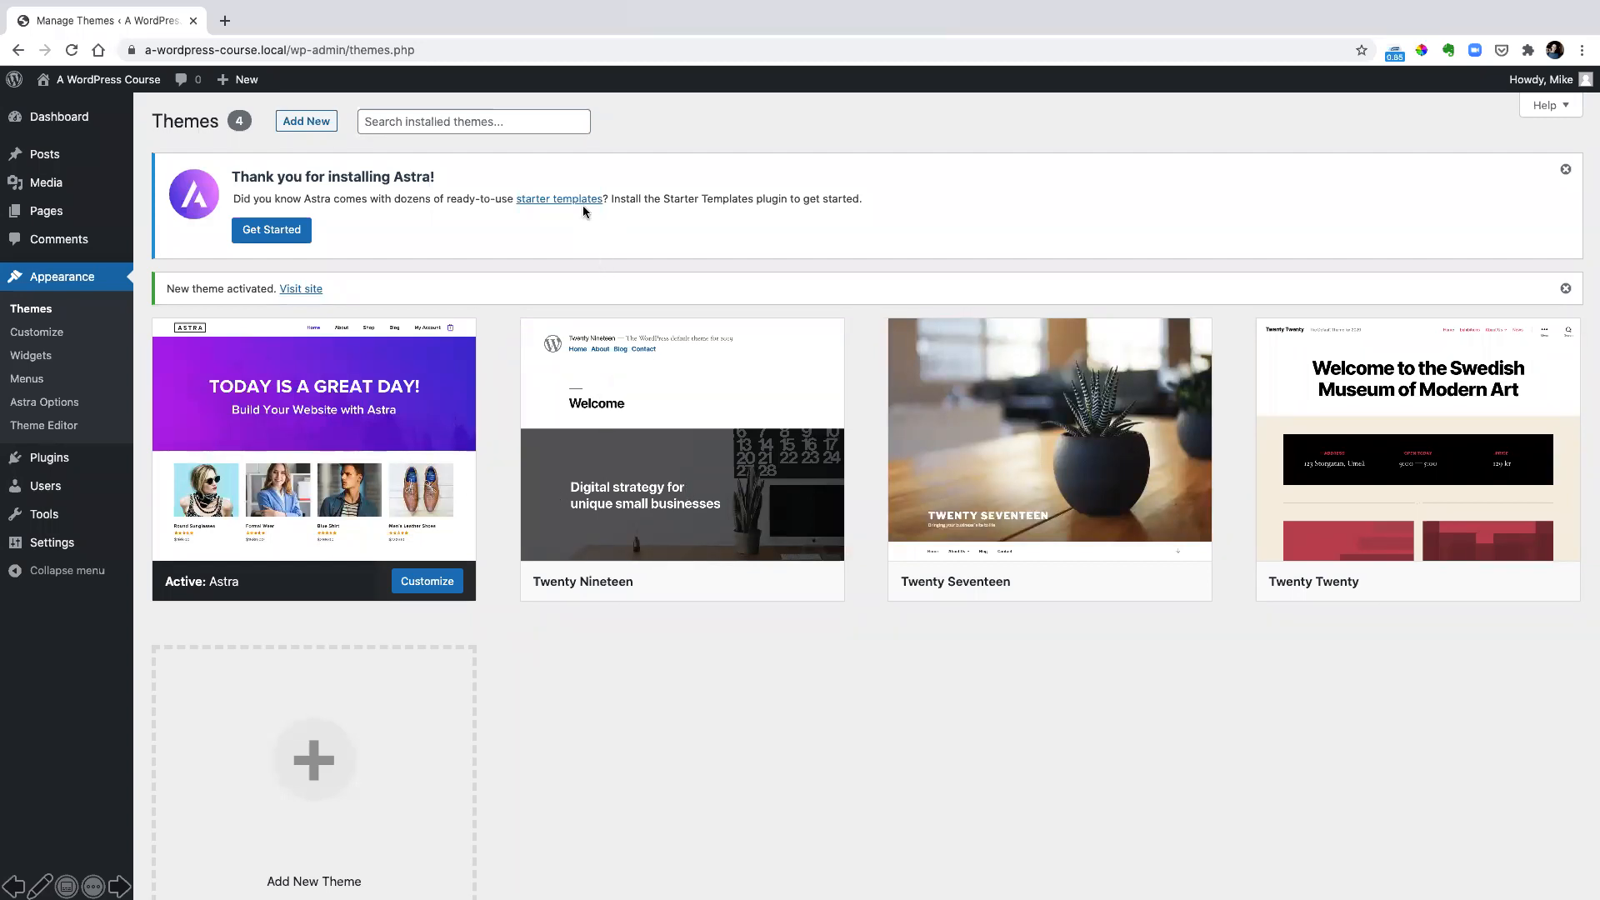
Browse Astra's ready-to-use starter templates and open the LearnDash academy template's full site
click(529, 200)
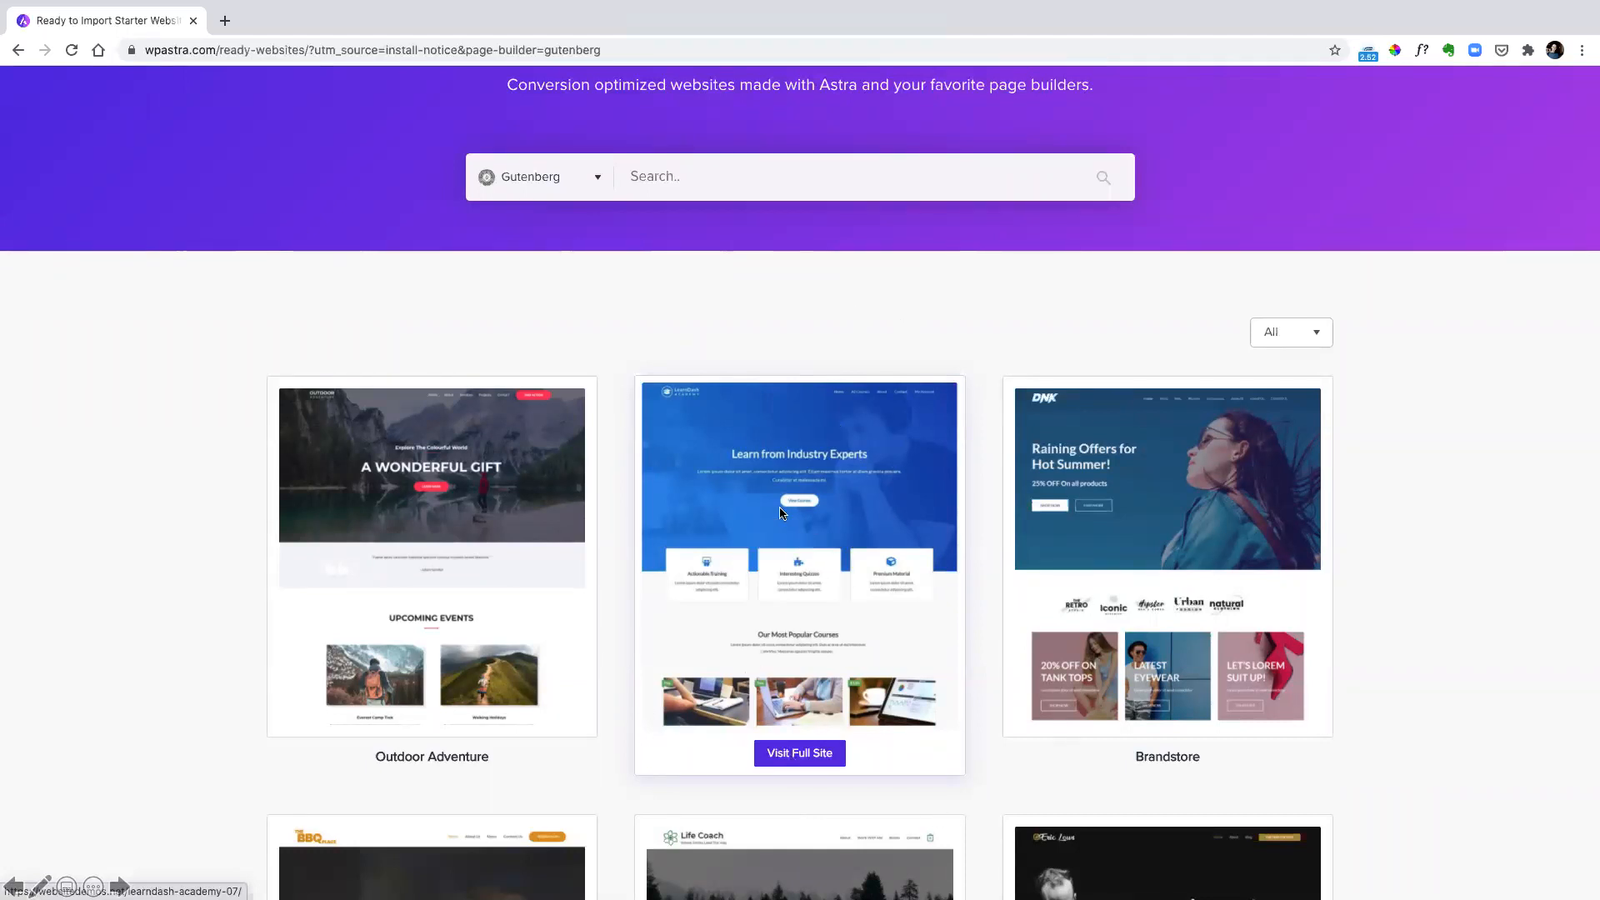
click(791, 545)
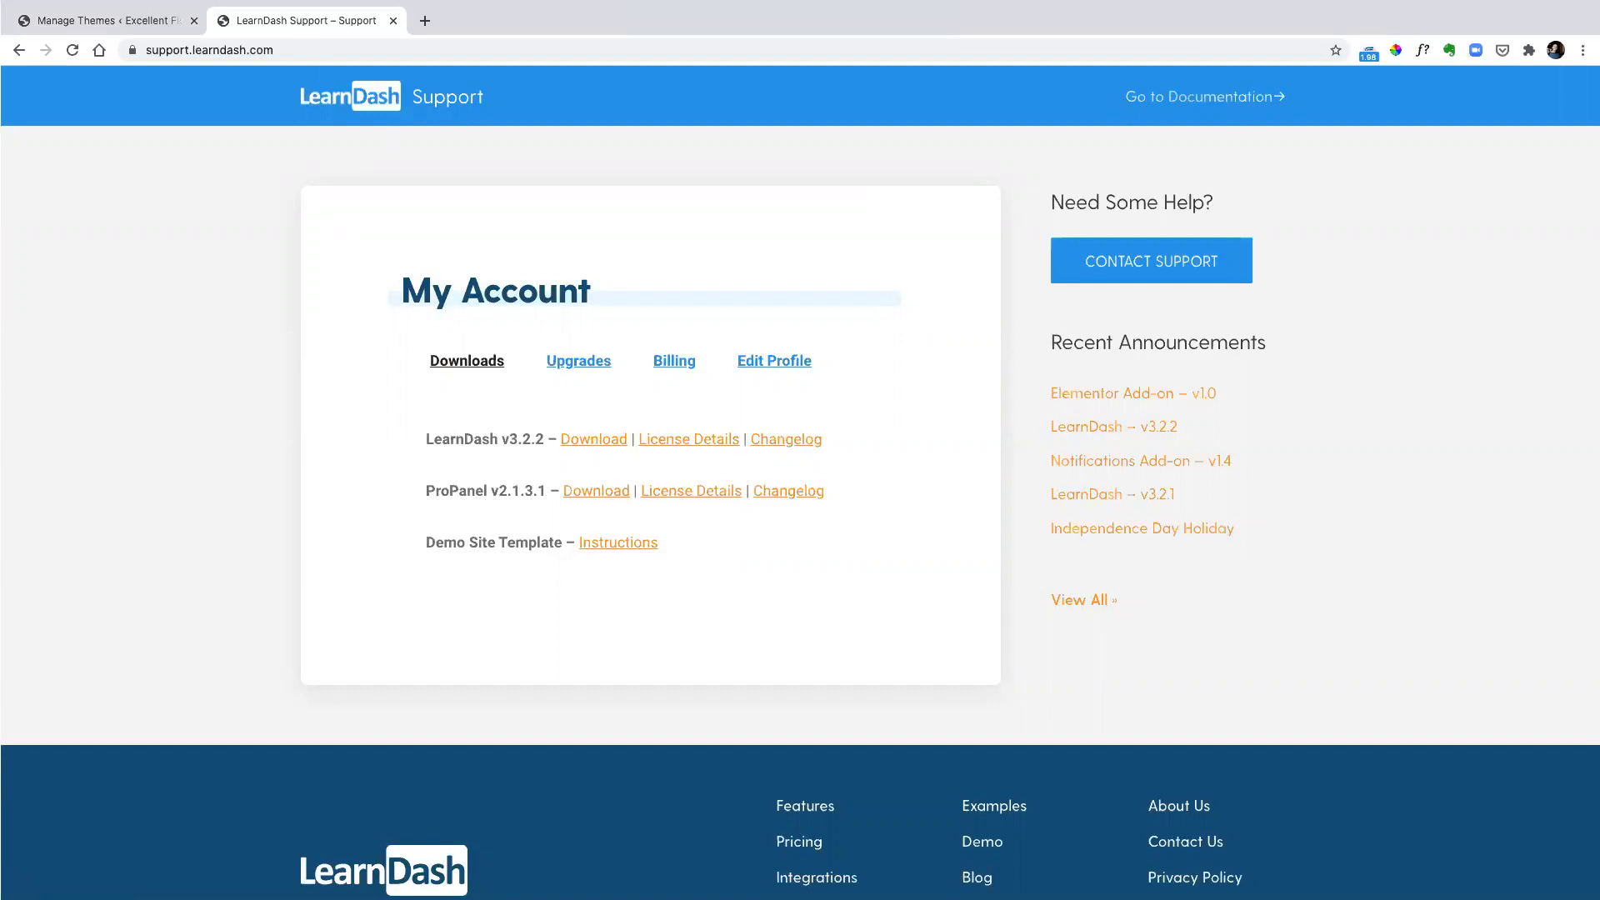
Download LearnDash v3.2.2 from the LearnDash support account, upload learndash-v3.2.2.zip as a plugin and activate it, dismissing the first-time pointer
click(584, 443)
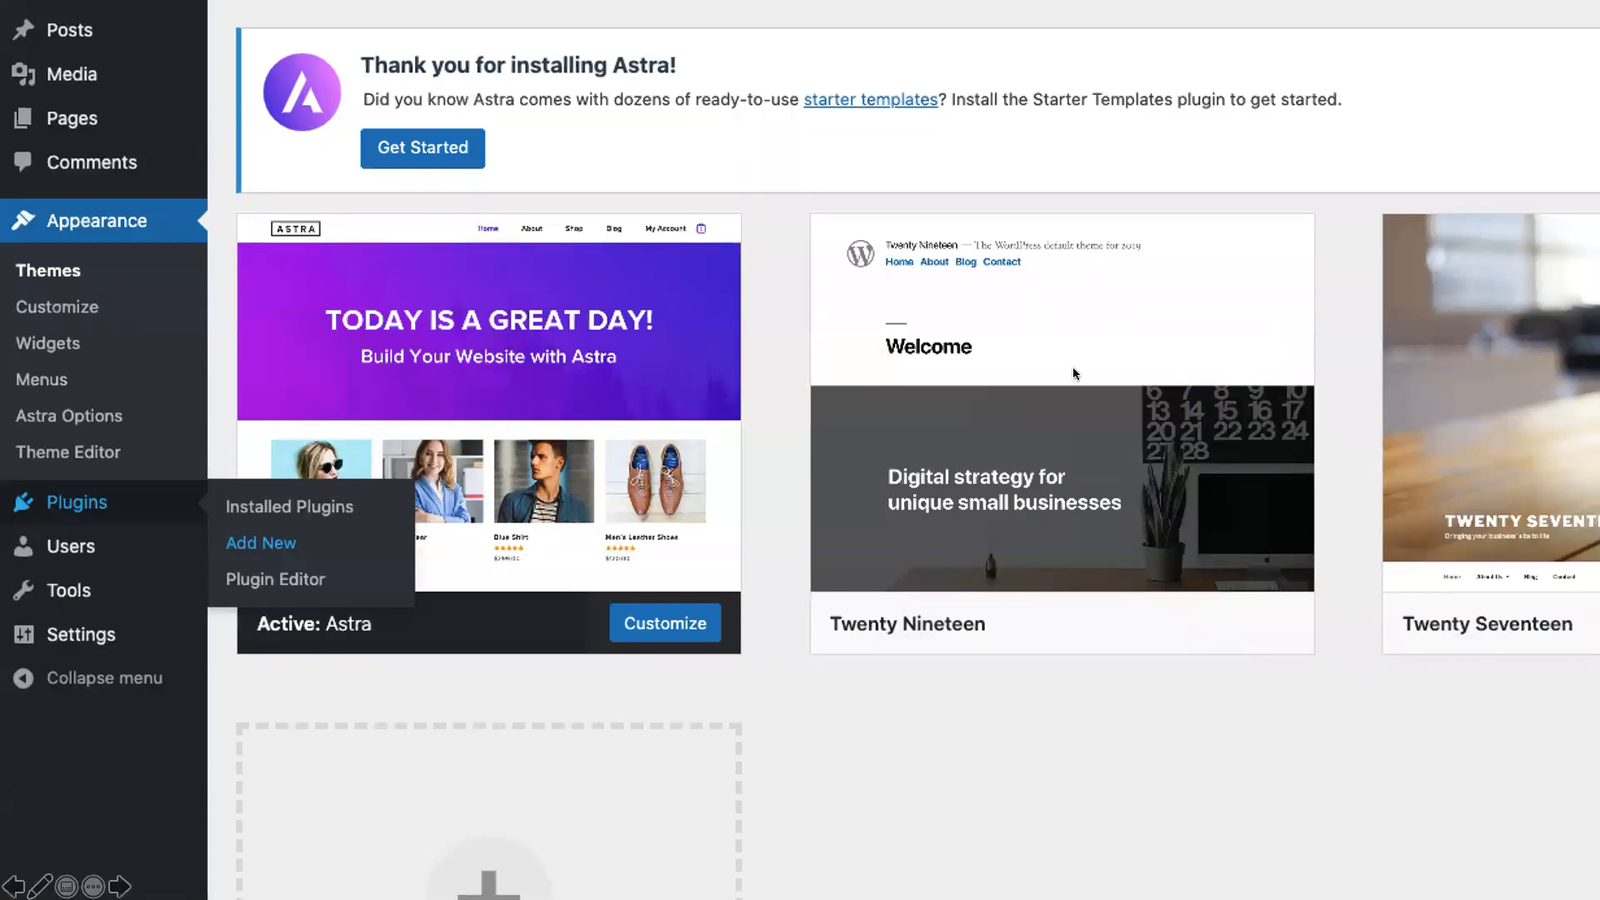
click(253, 544)
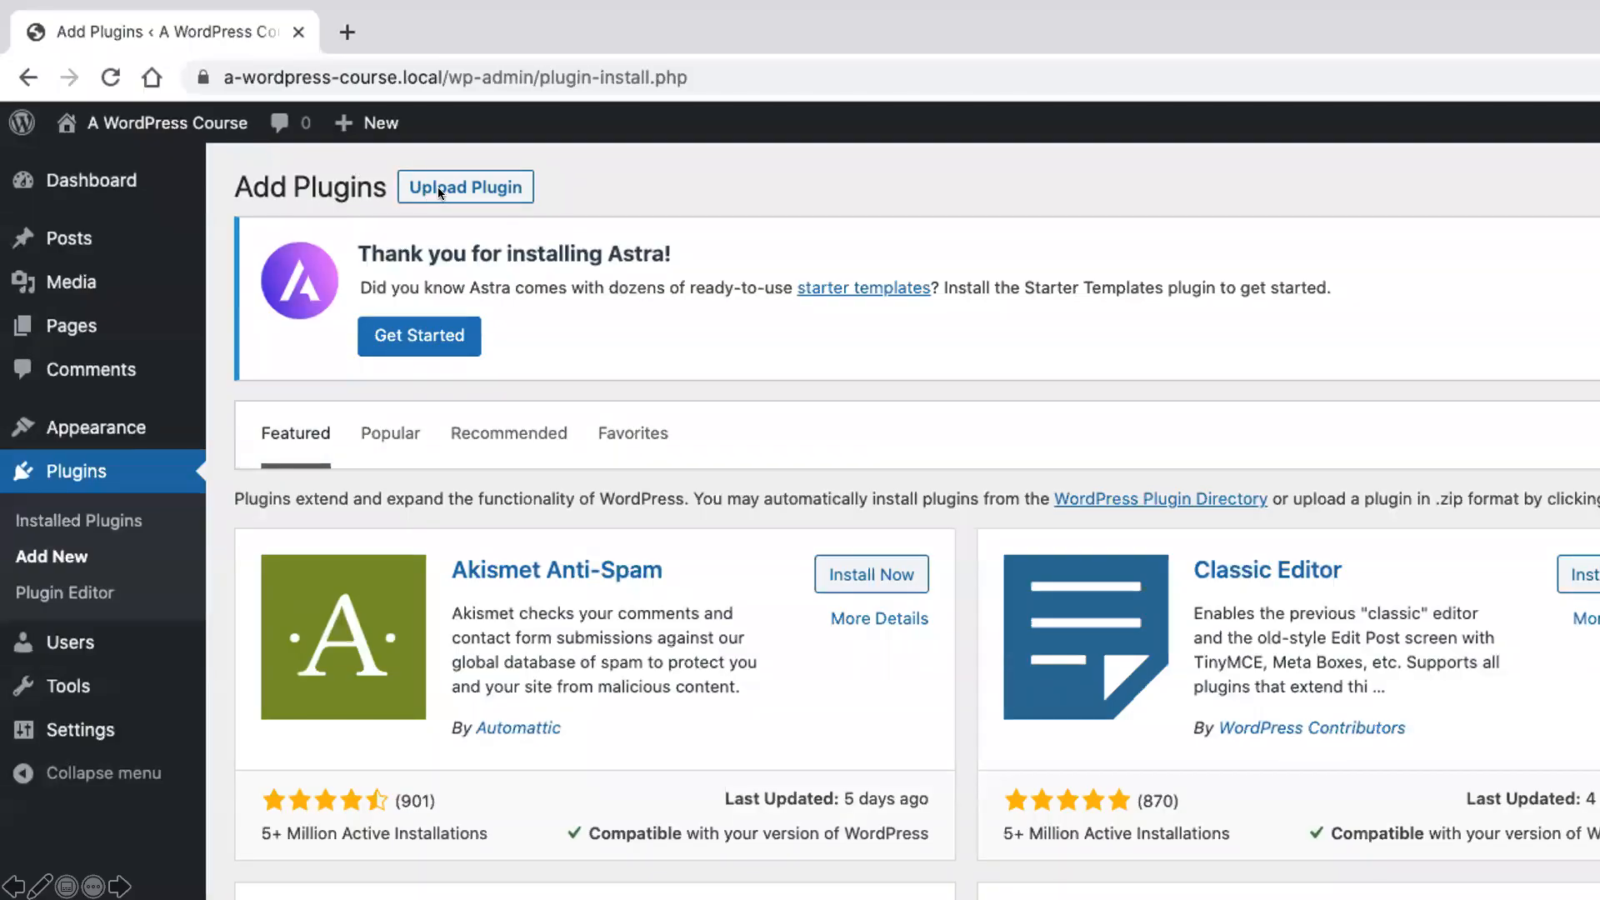
click(438, 187)
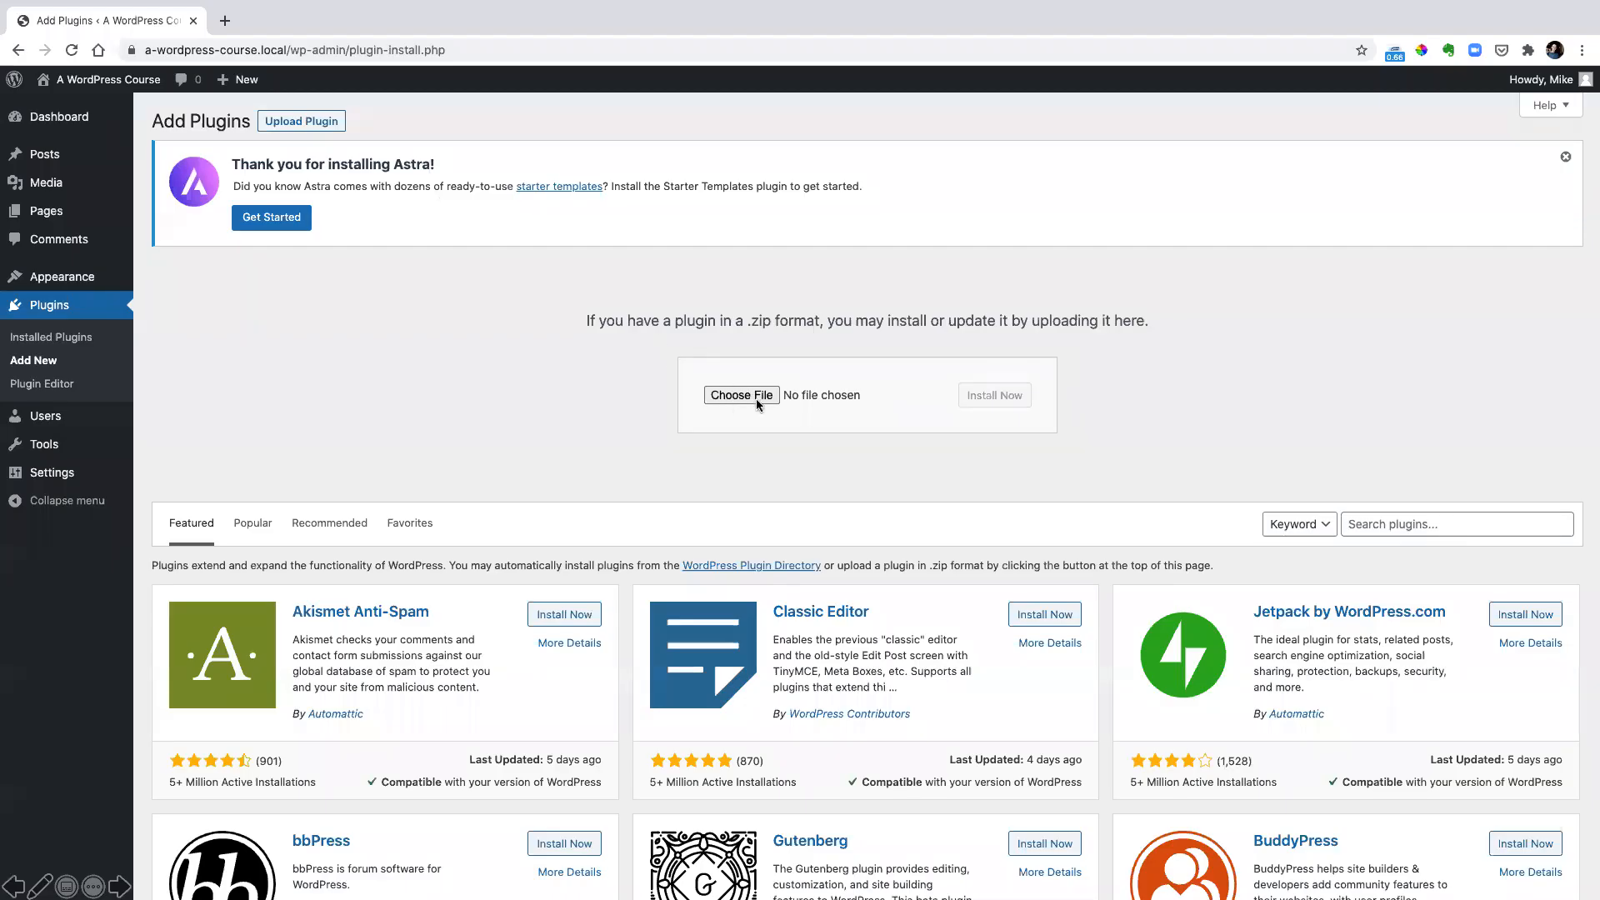
click(754, 397)
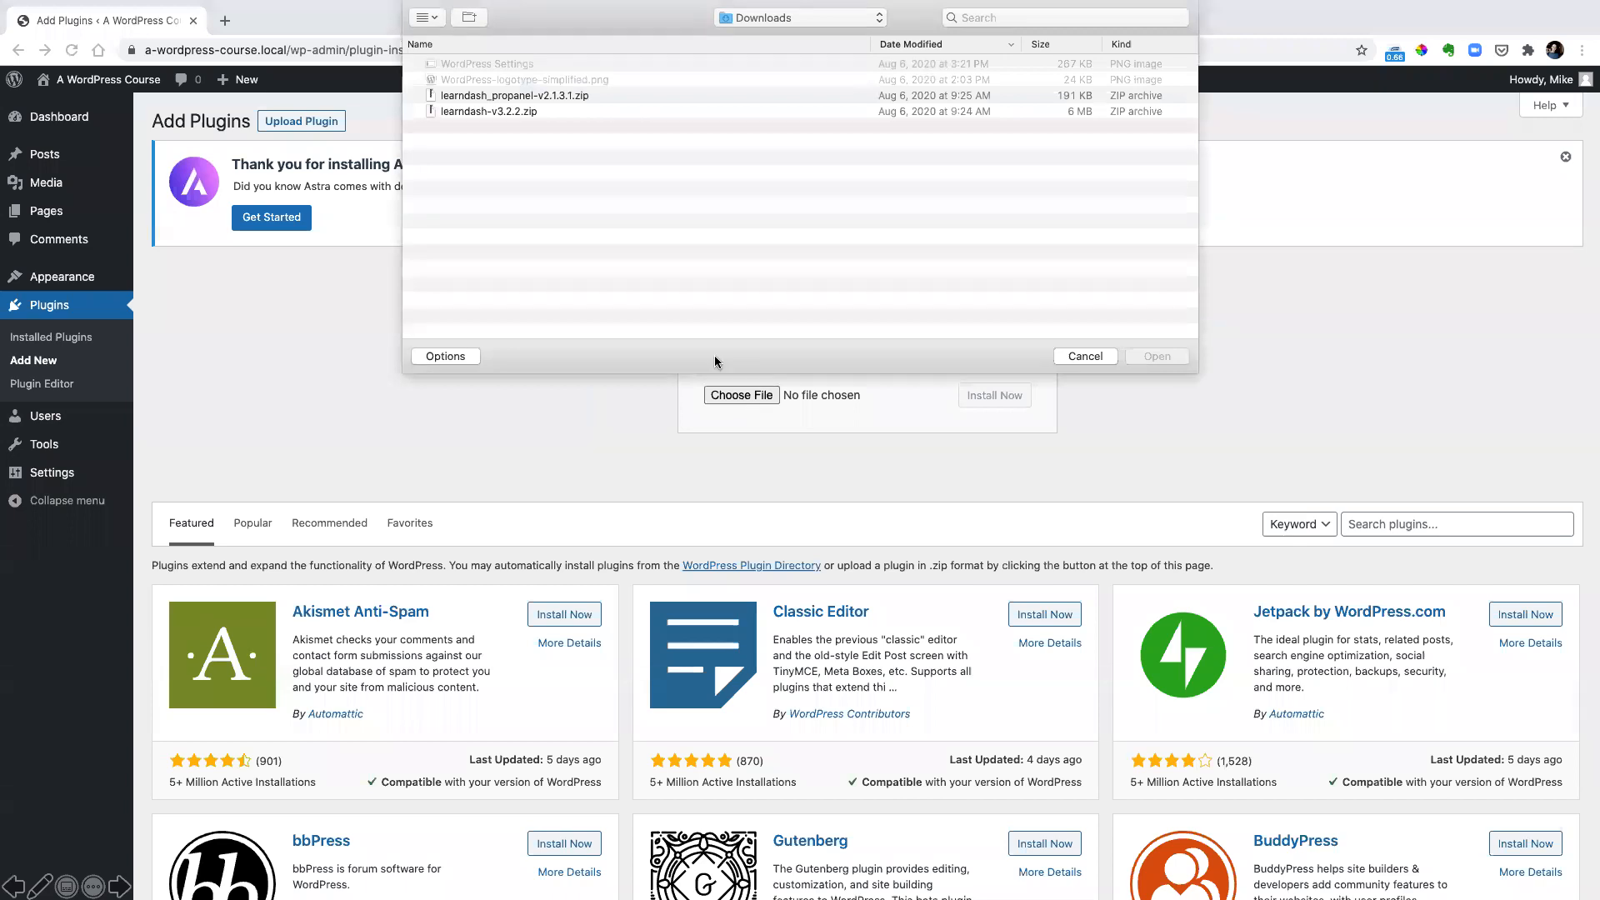
click(515, 111)
double_click(521, 111)
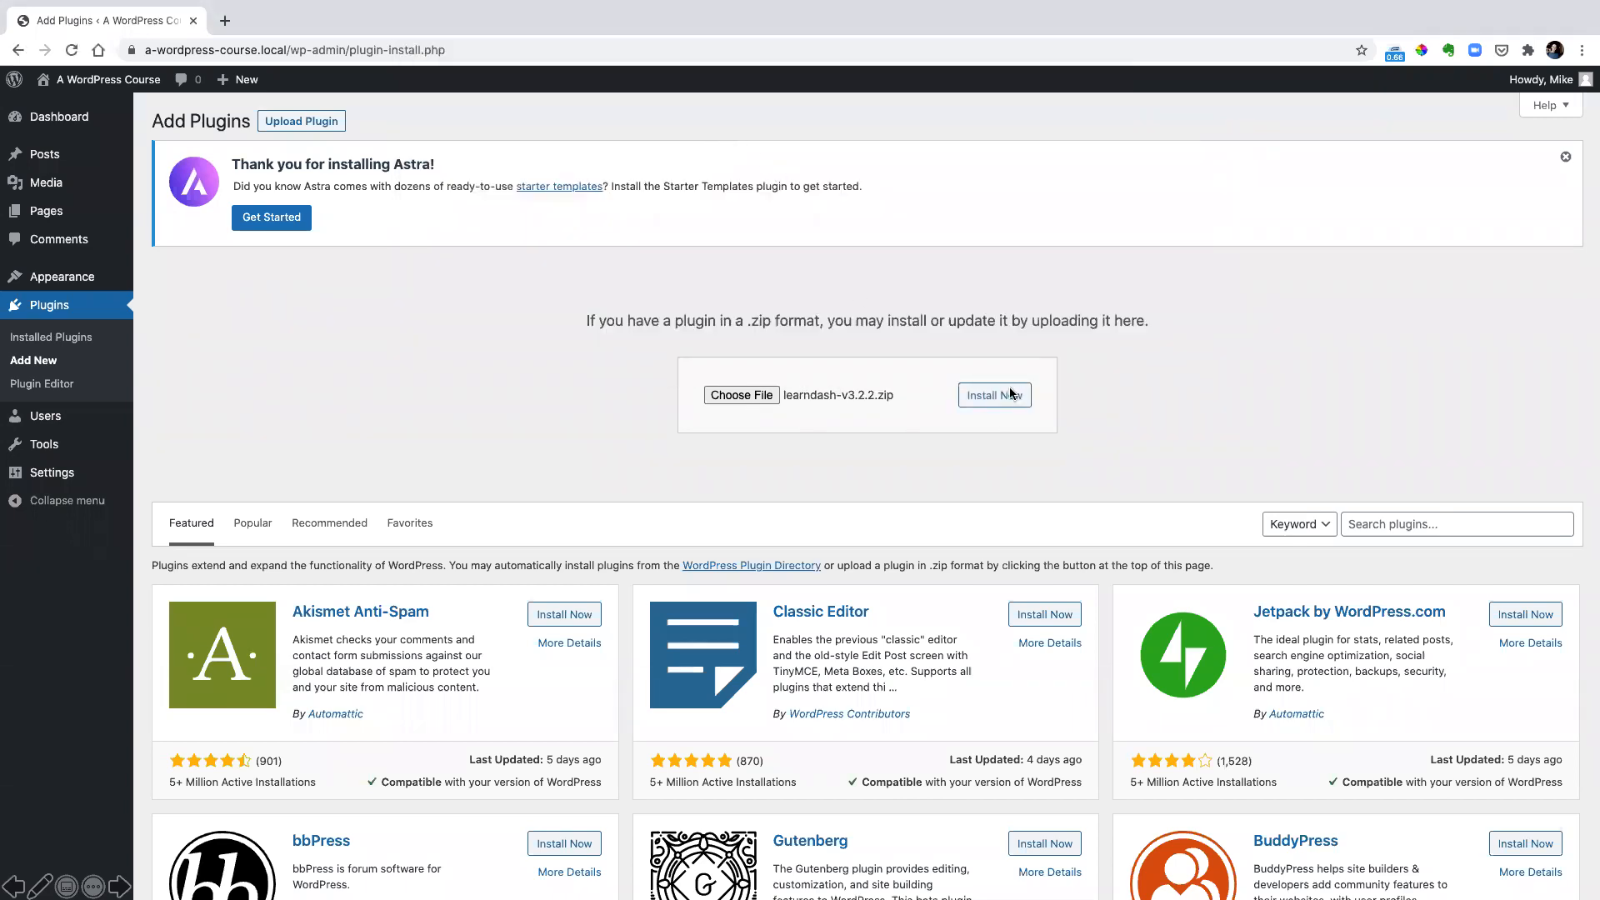
click(1010, 395)
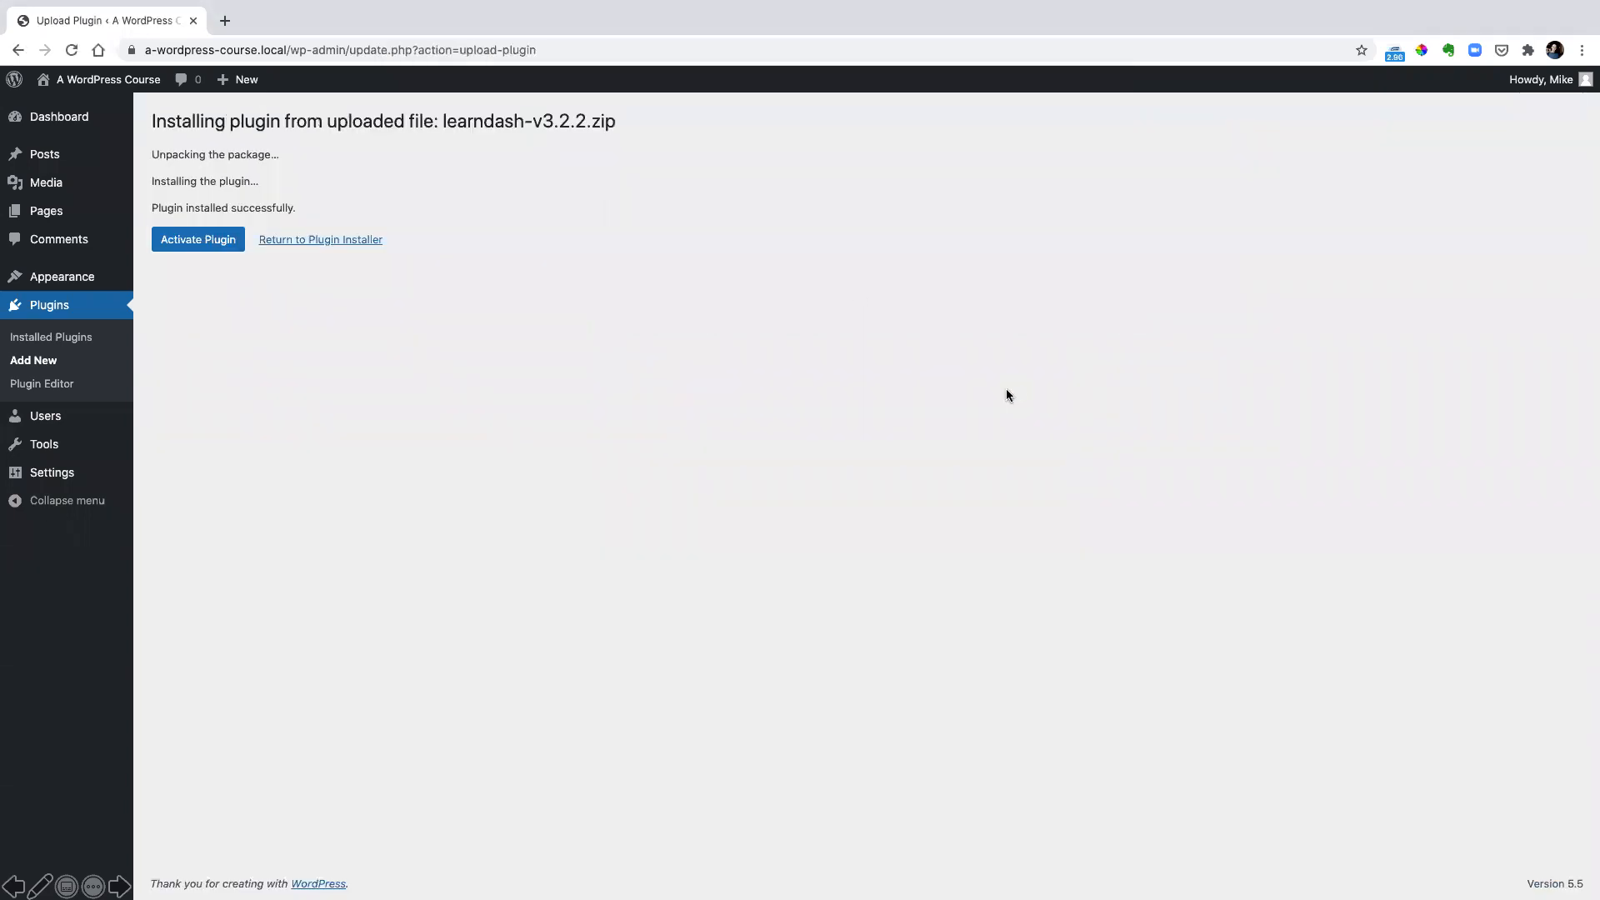
click(208, 242)
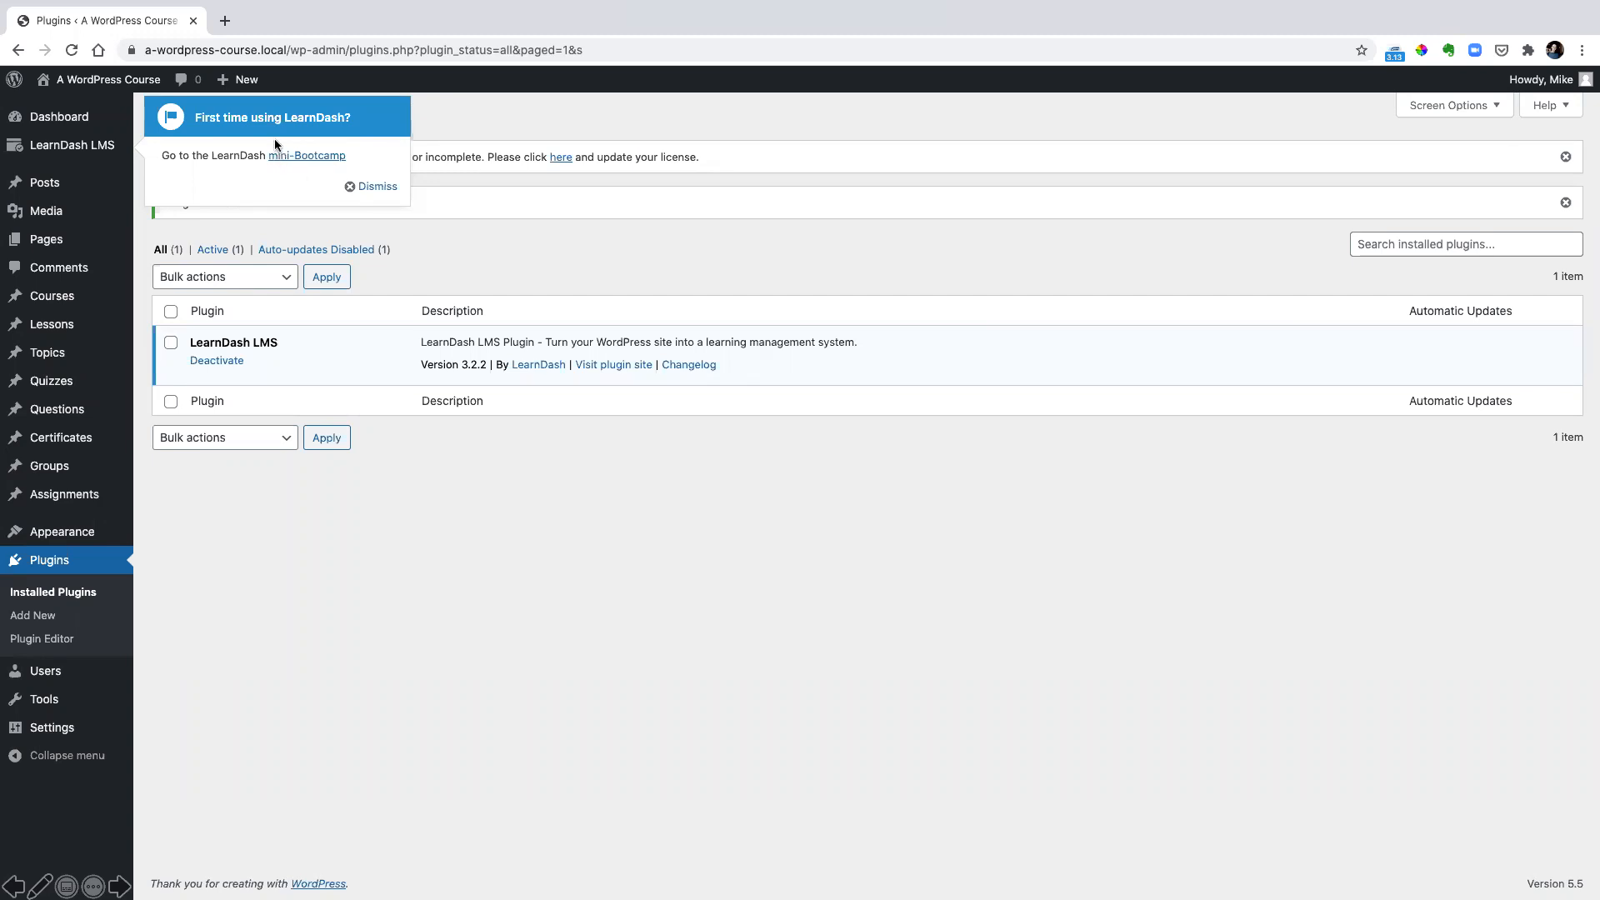
click(351, 188)
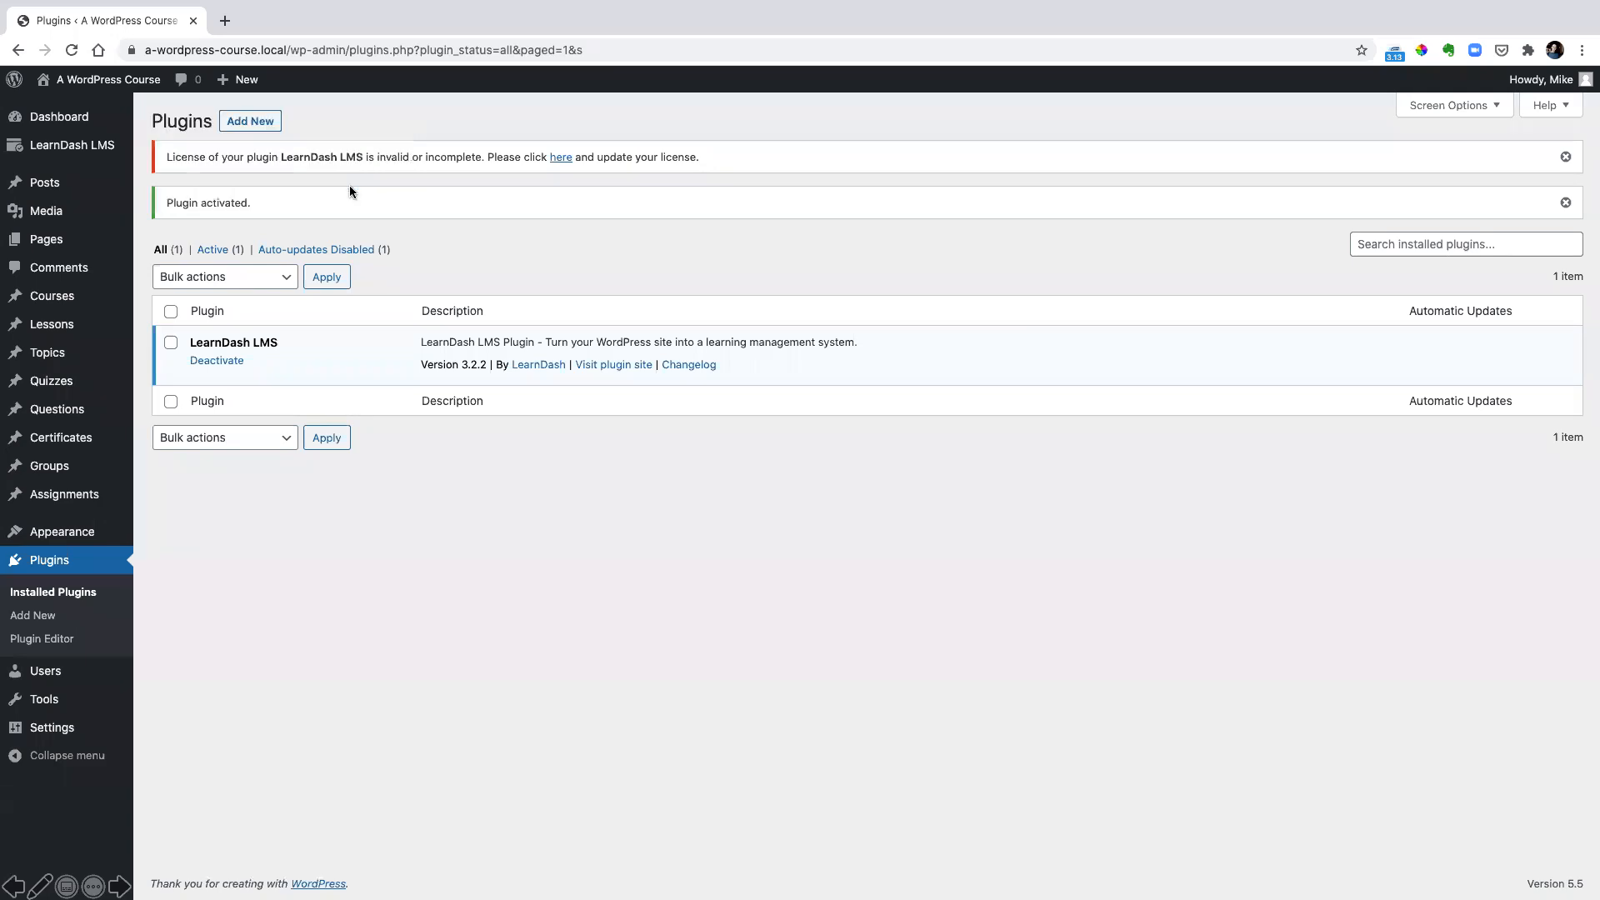
Upload learndash_propanel-v2.1.3.1.zip as a new plugin, install it and activate it
click(248, 120)
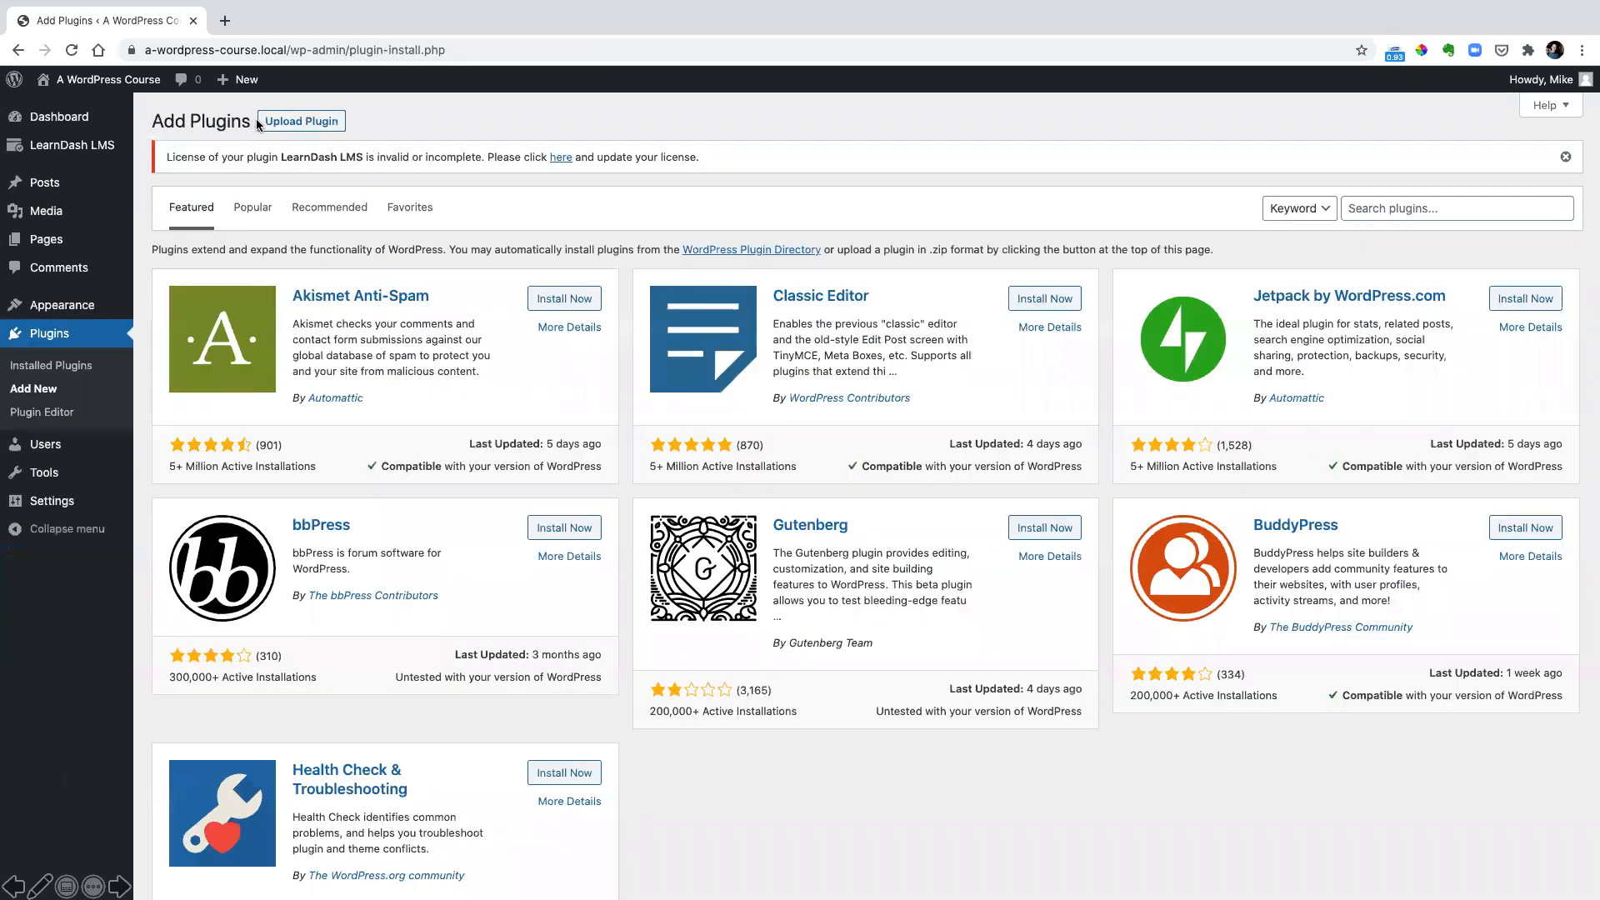
click(286, 123)
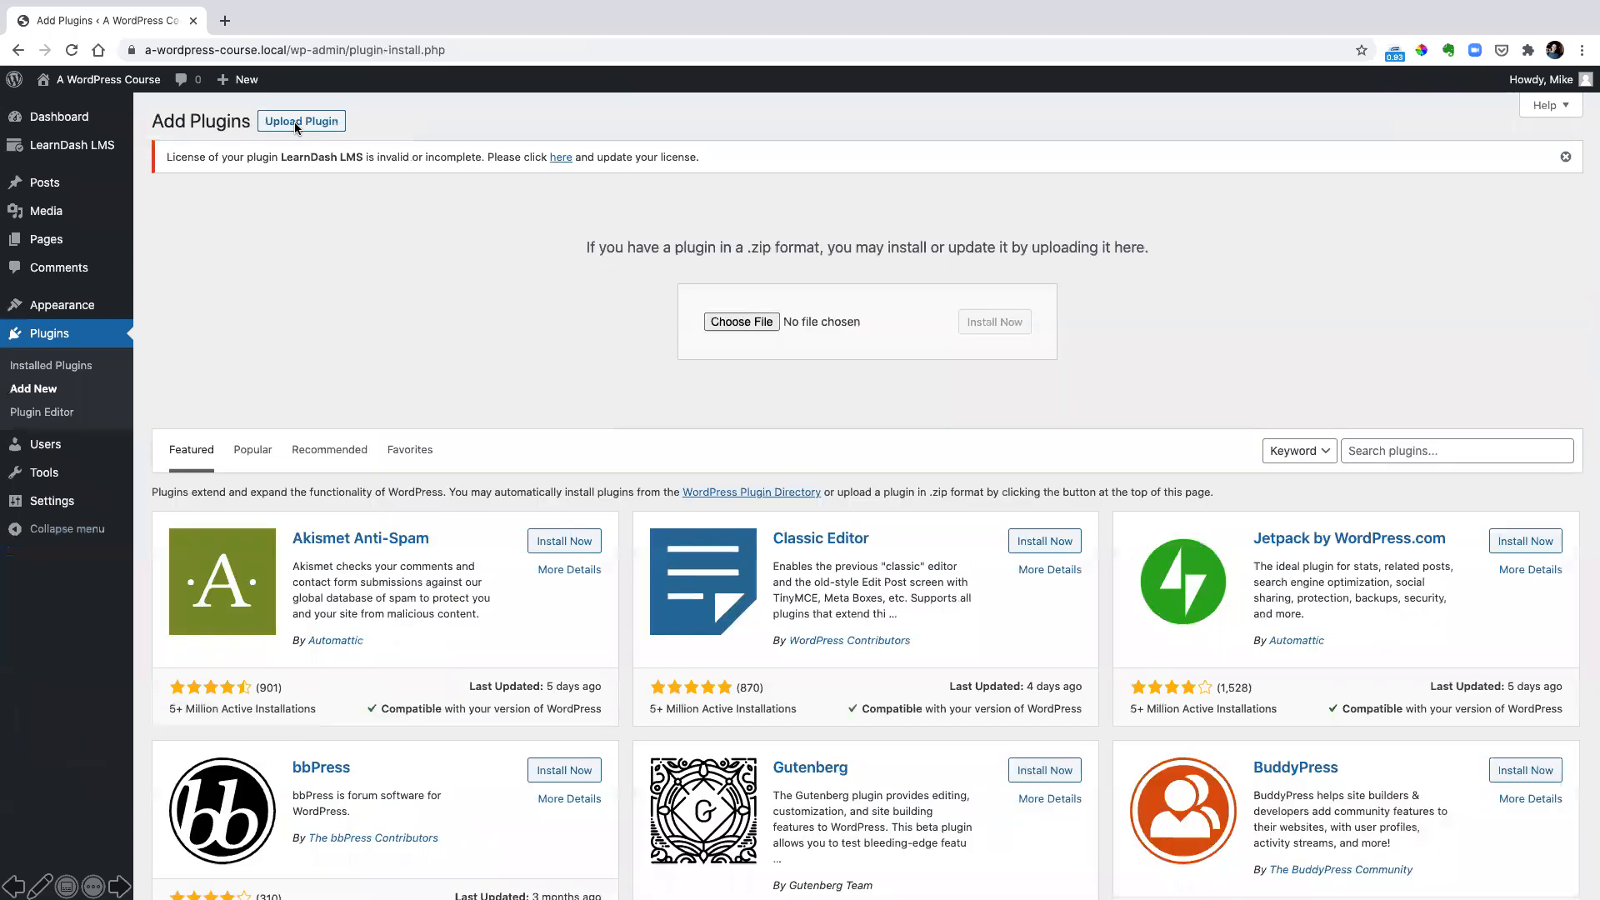
click(727, 325)
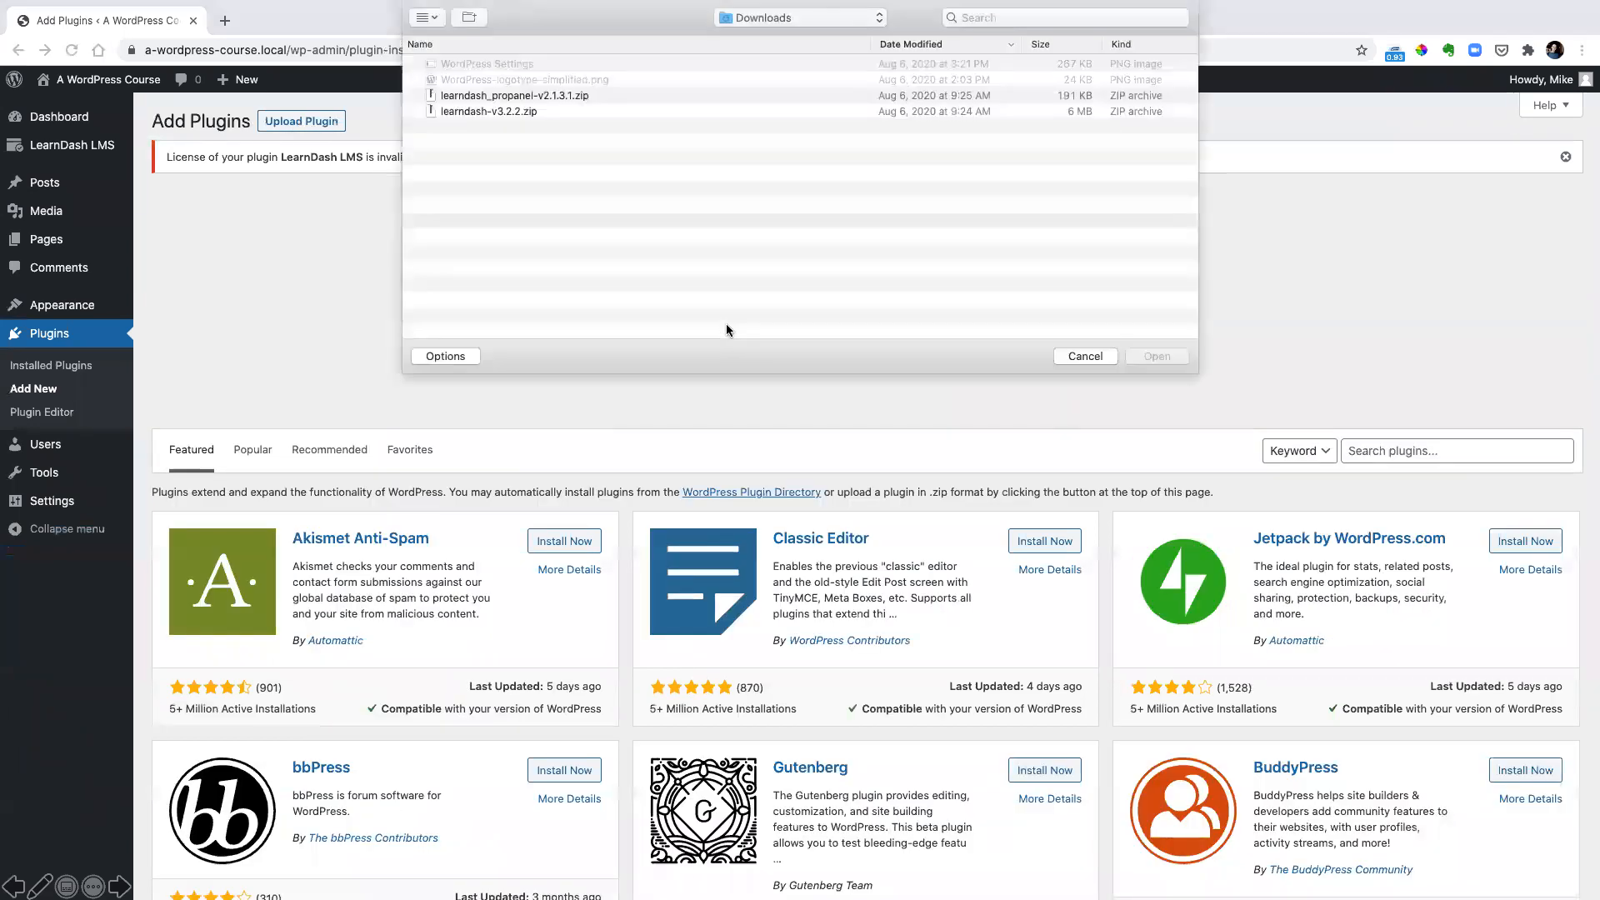
click(573, 96)
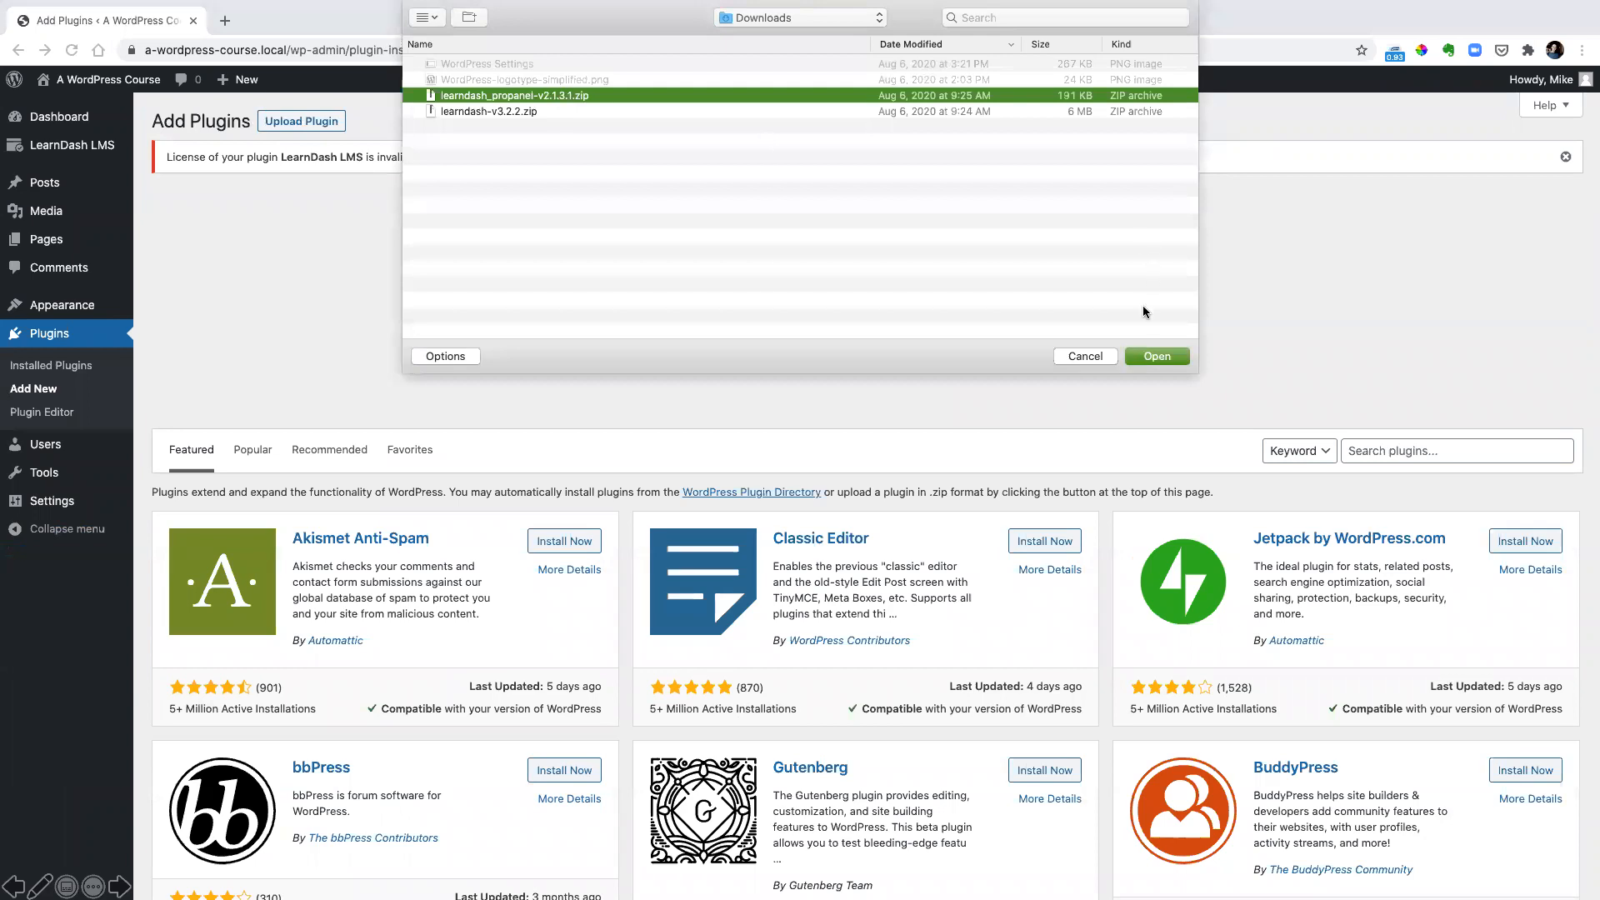
click(1157, 358)
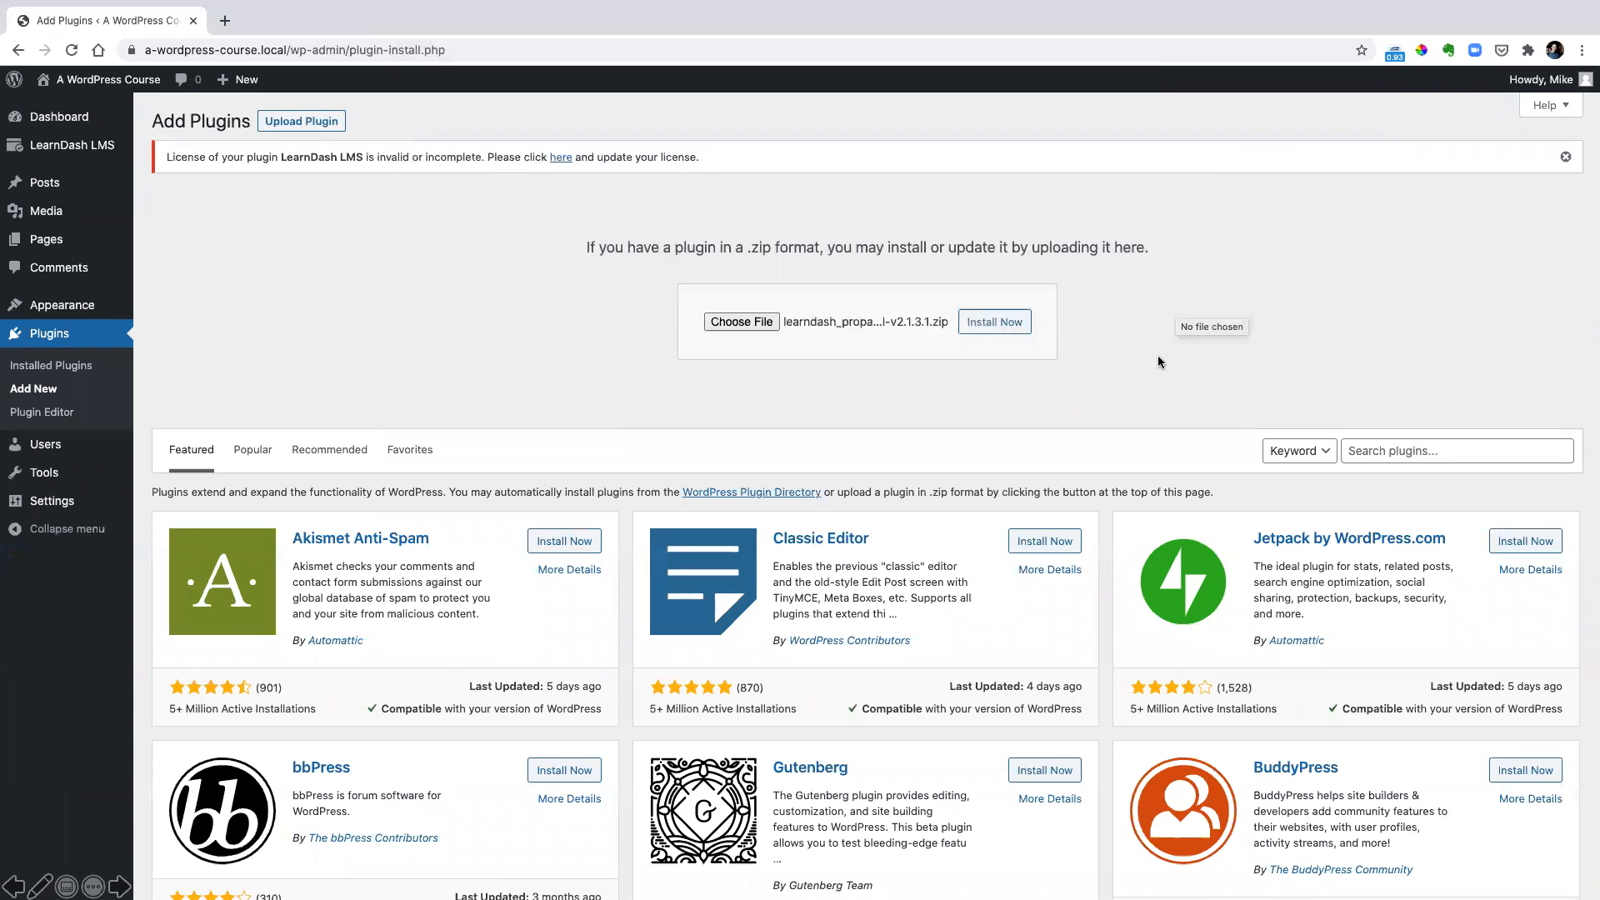
click(988, 324)
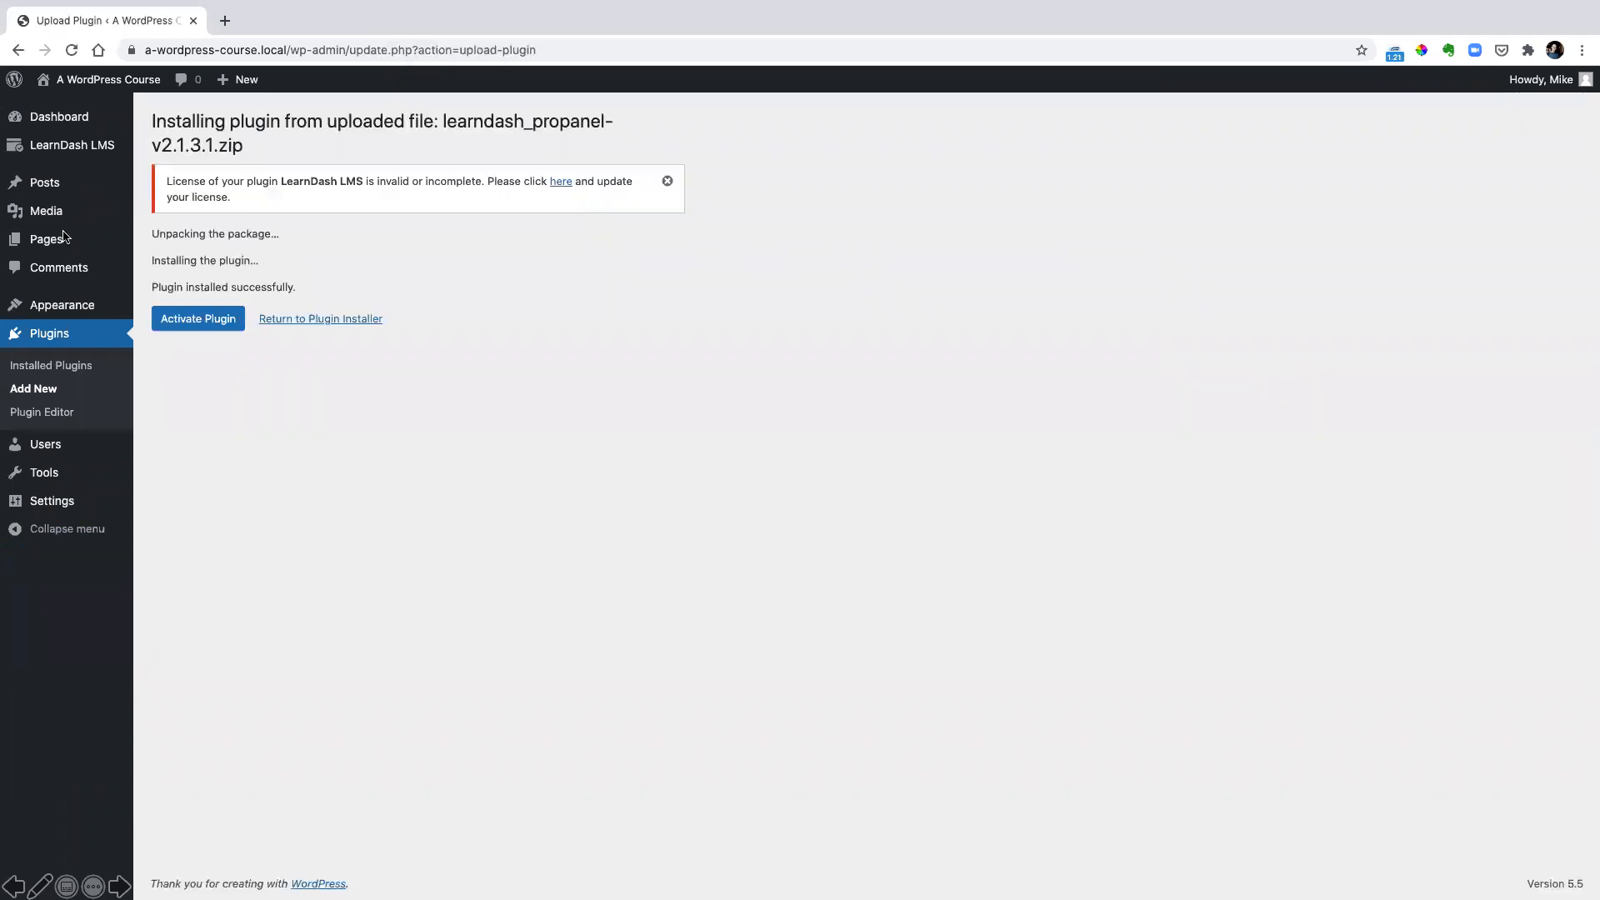
click(195, 321)
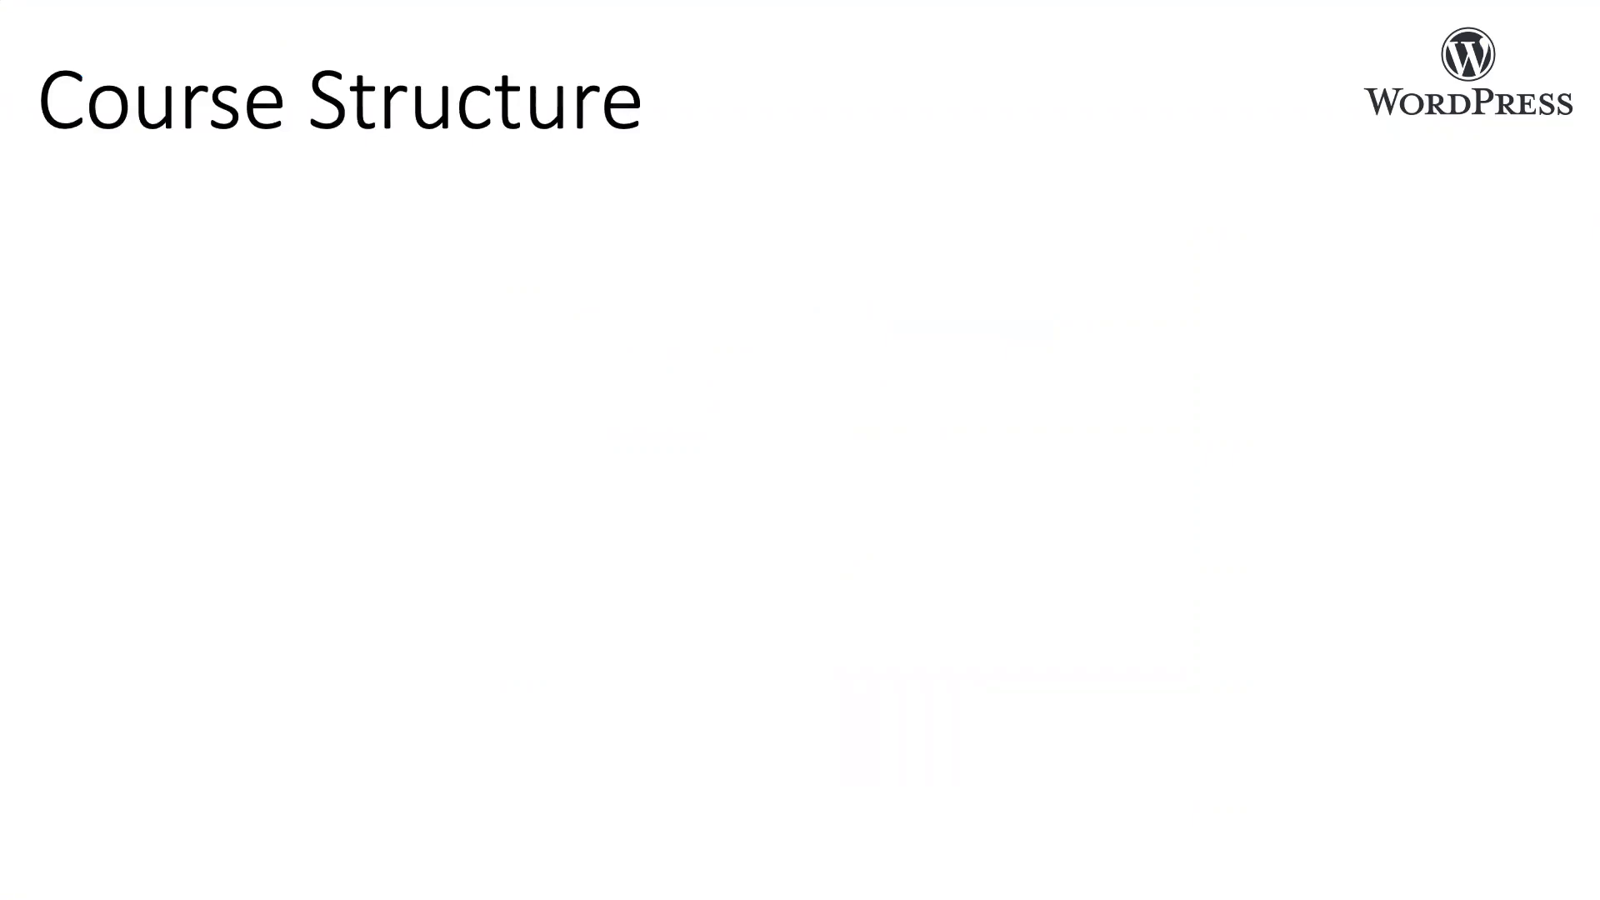
click(434, 293)
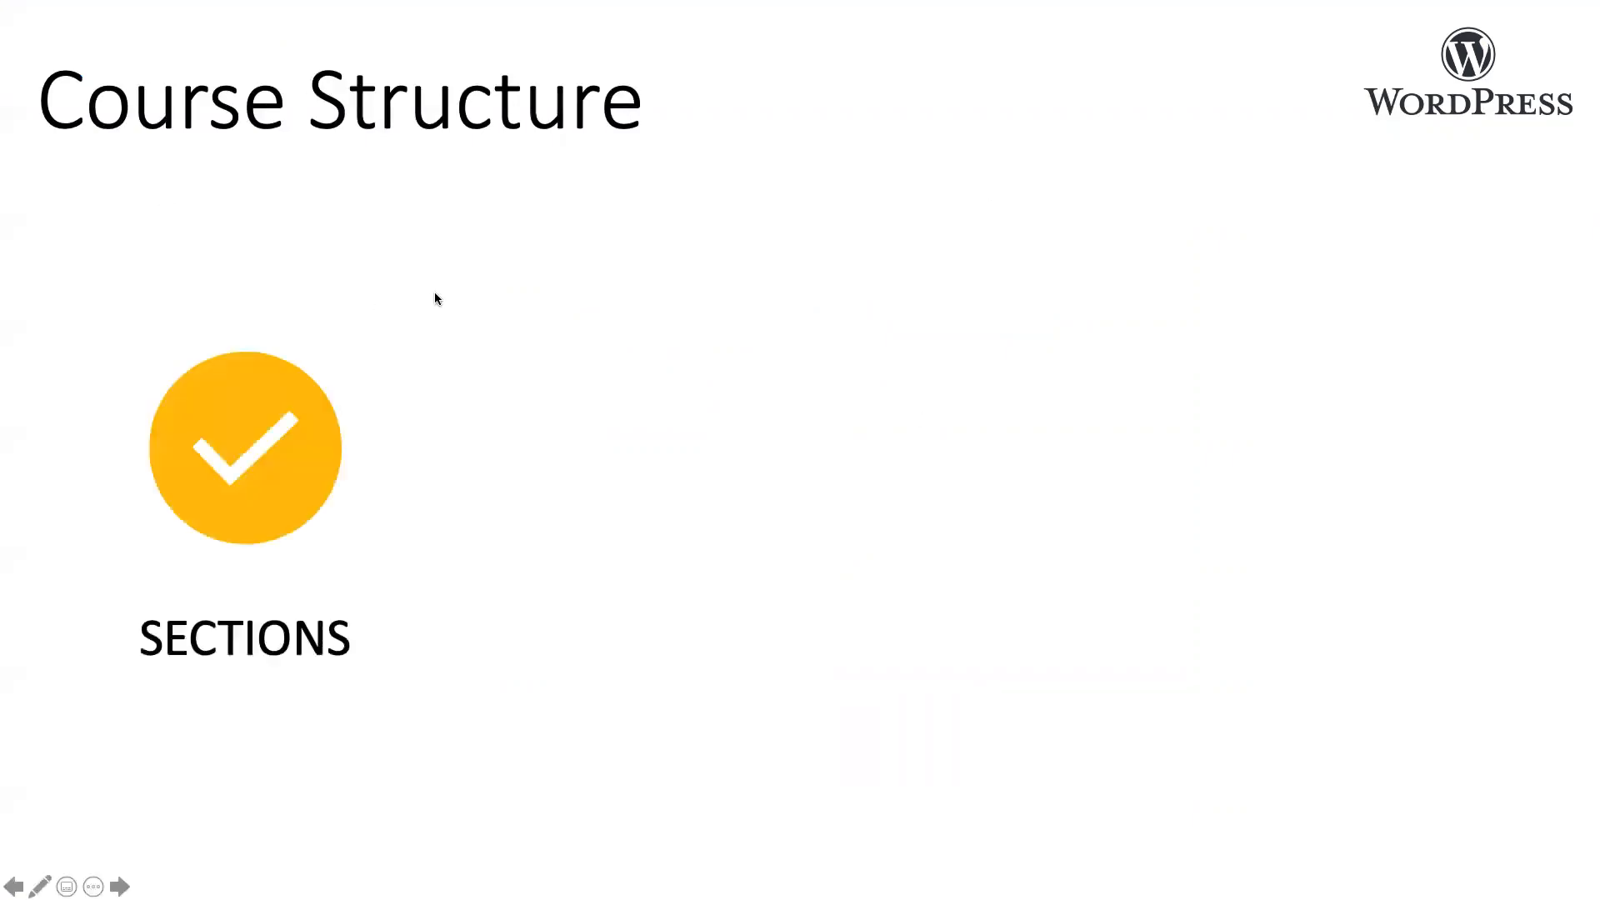
click(273, 581)
click(863, 605)
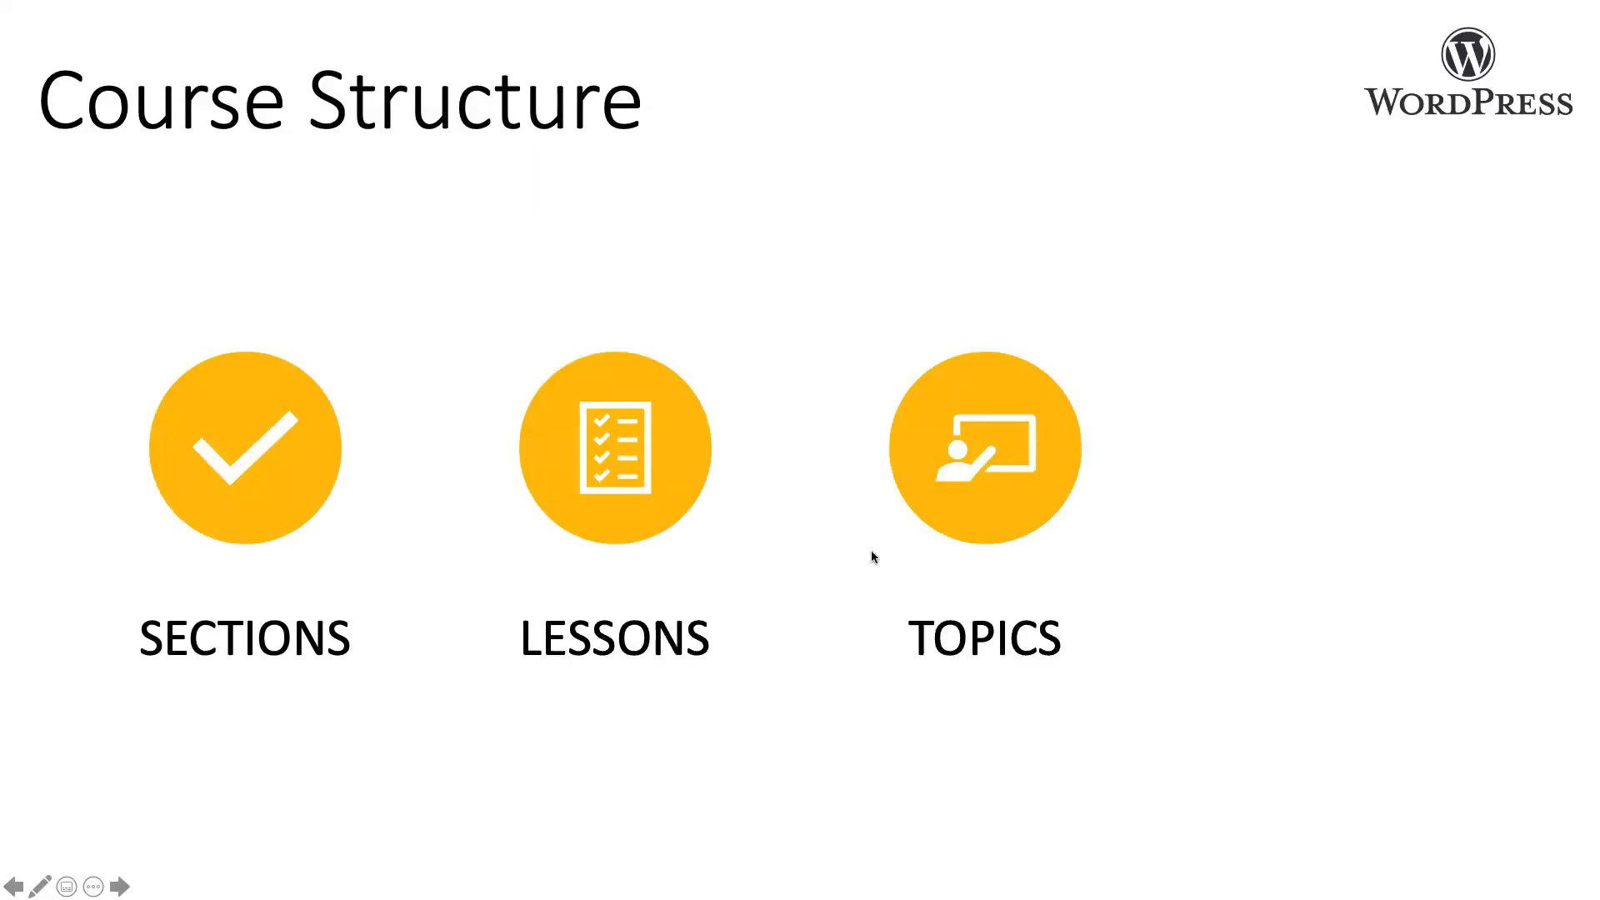
click(1135, 568)
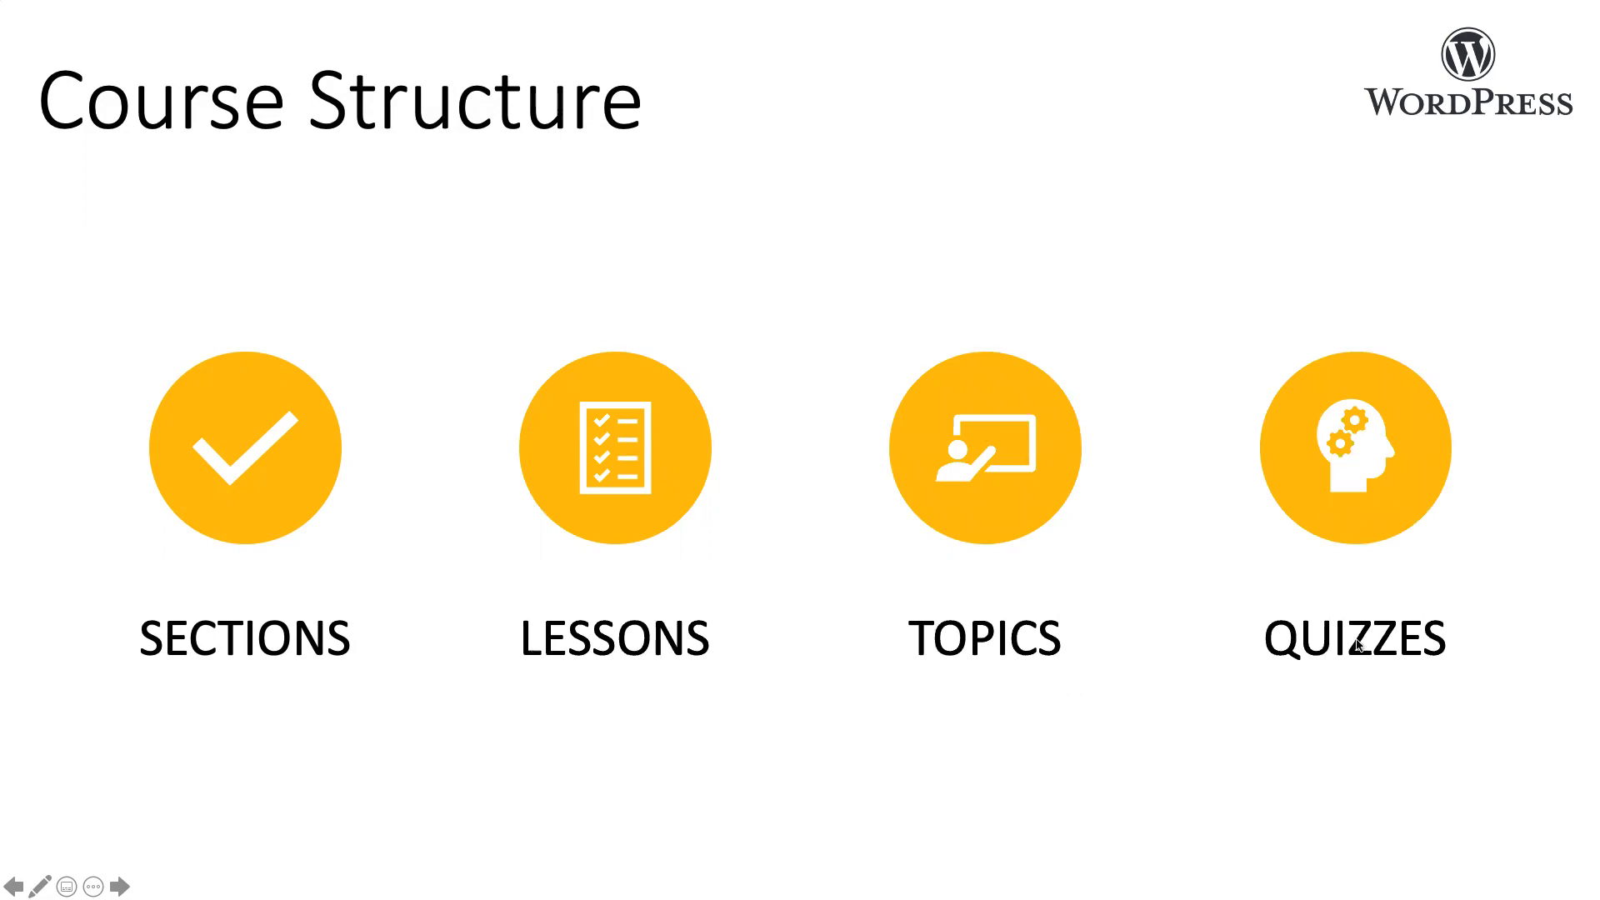
click(626, 492)
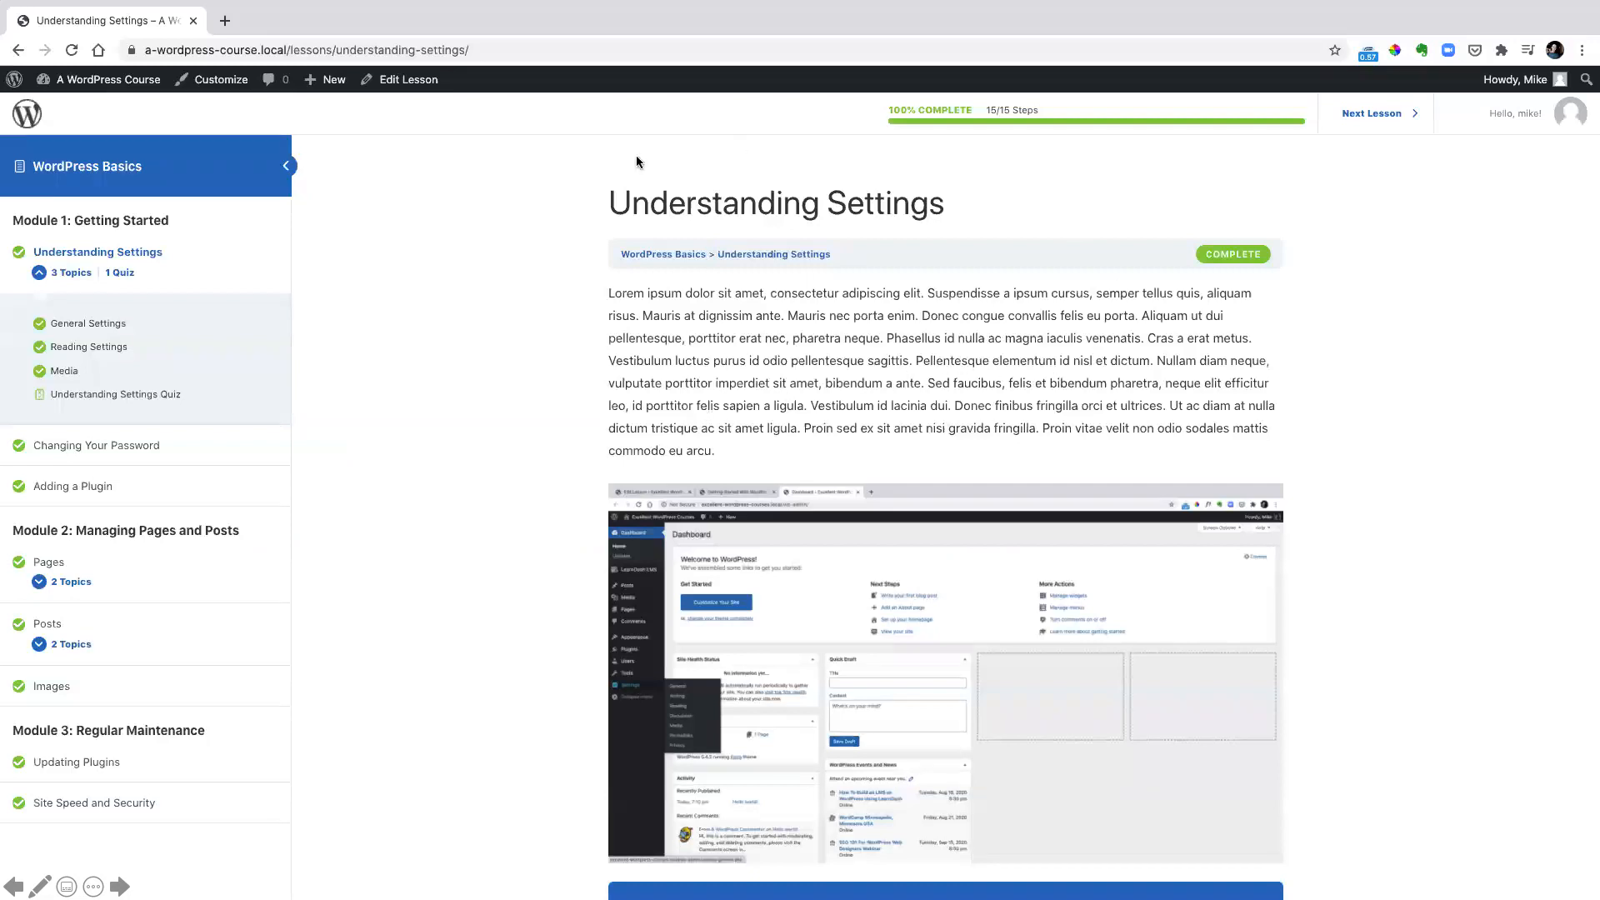
click(209, 270)
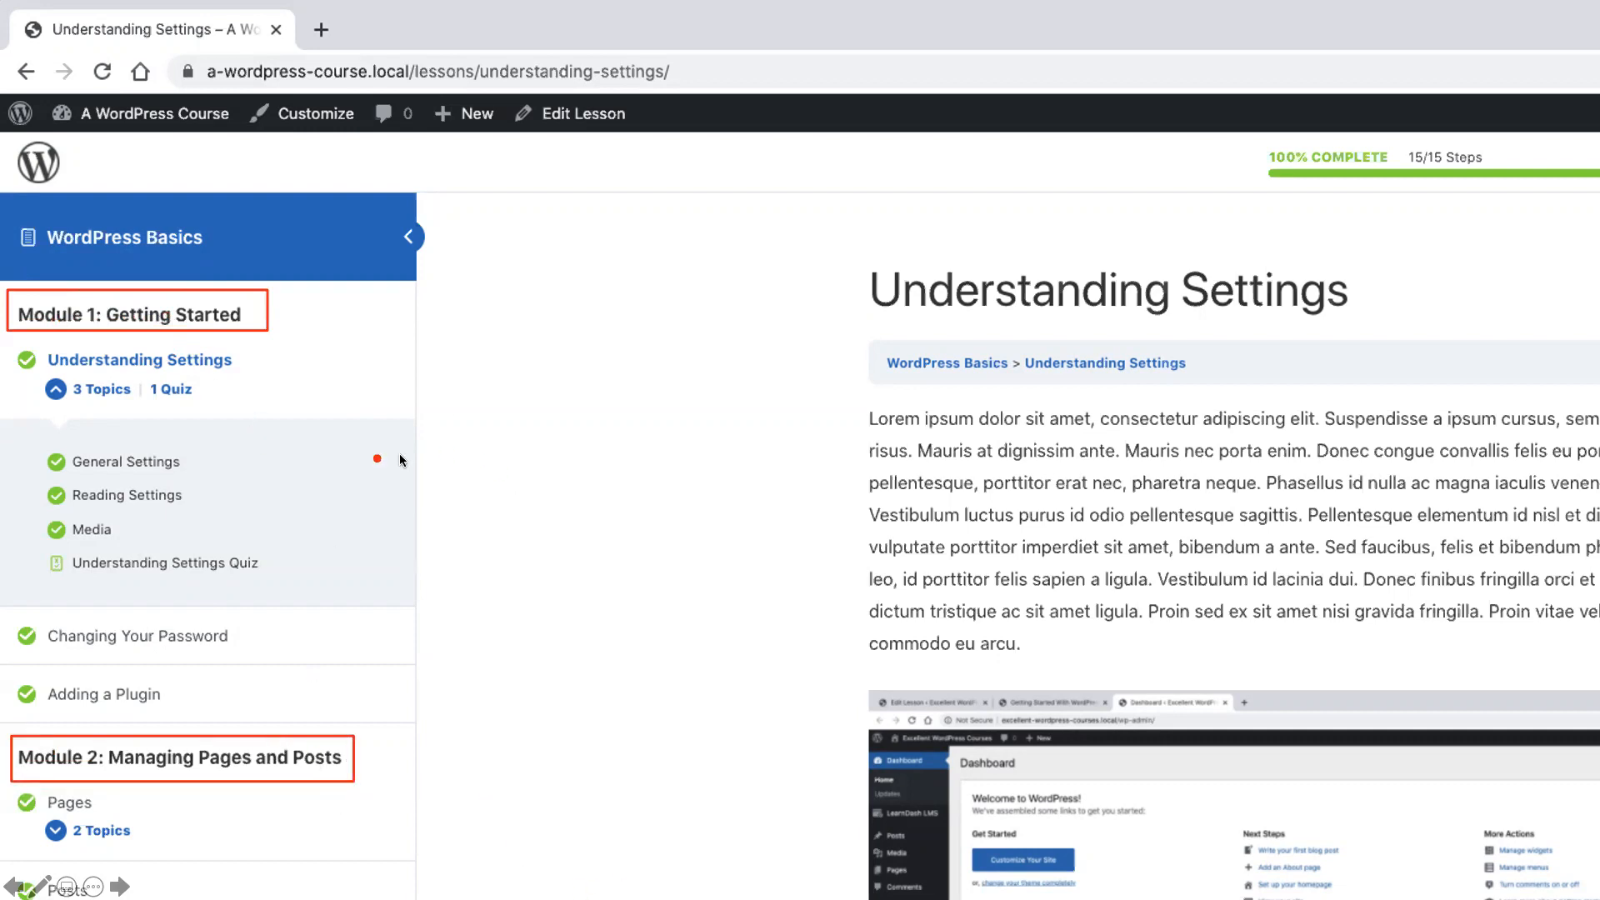
drag(183, 372, 254, 374)
drag(10, 617, 235, 655)
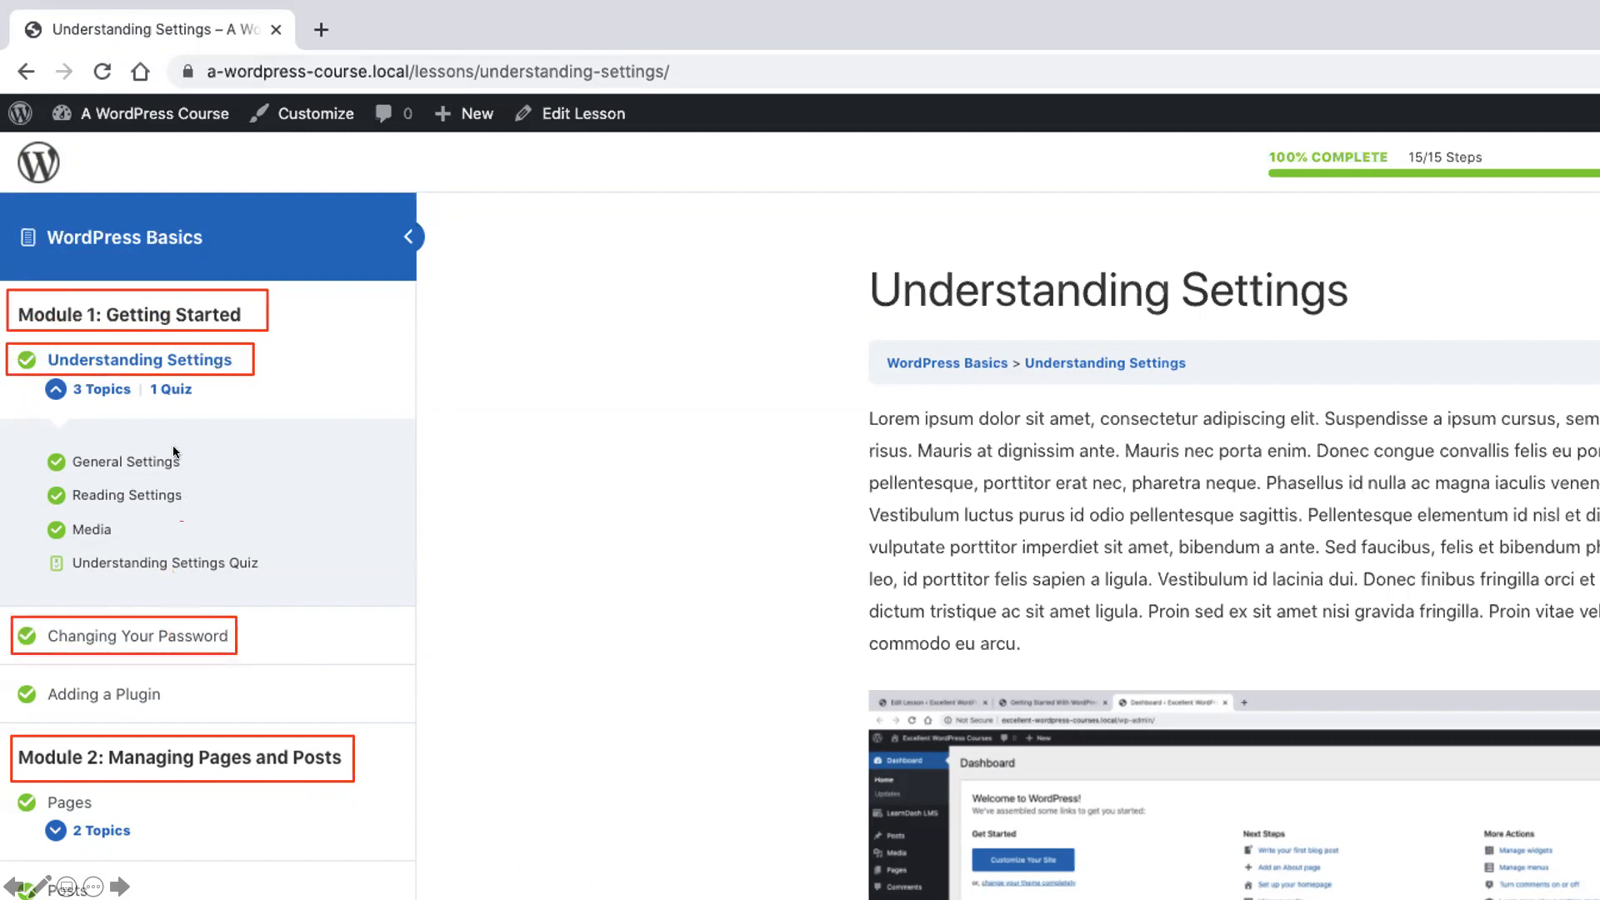
mouse_move(36, 452)
mouse_down()
mouse_move(143, 520)
mouse_move(282, 575)
mouse_up()
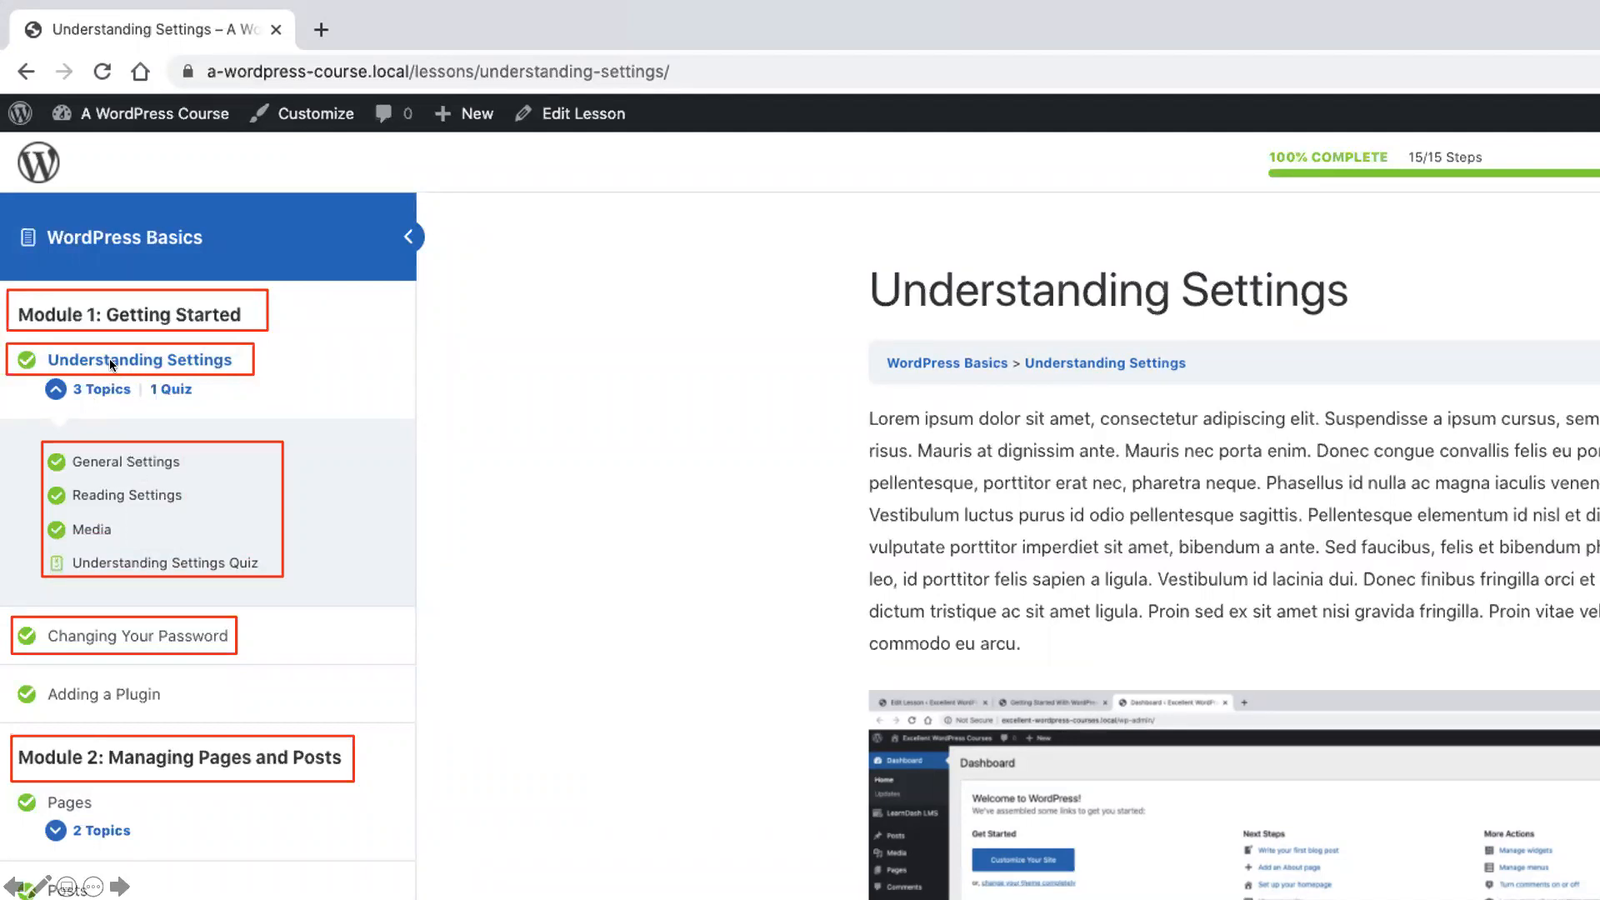
key(Escape)
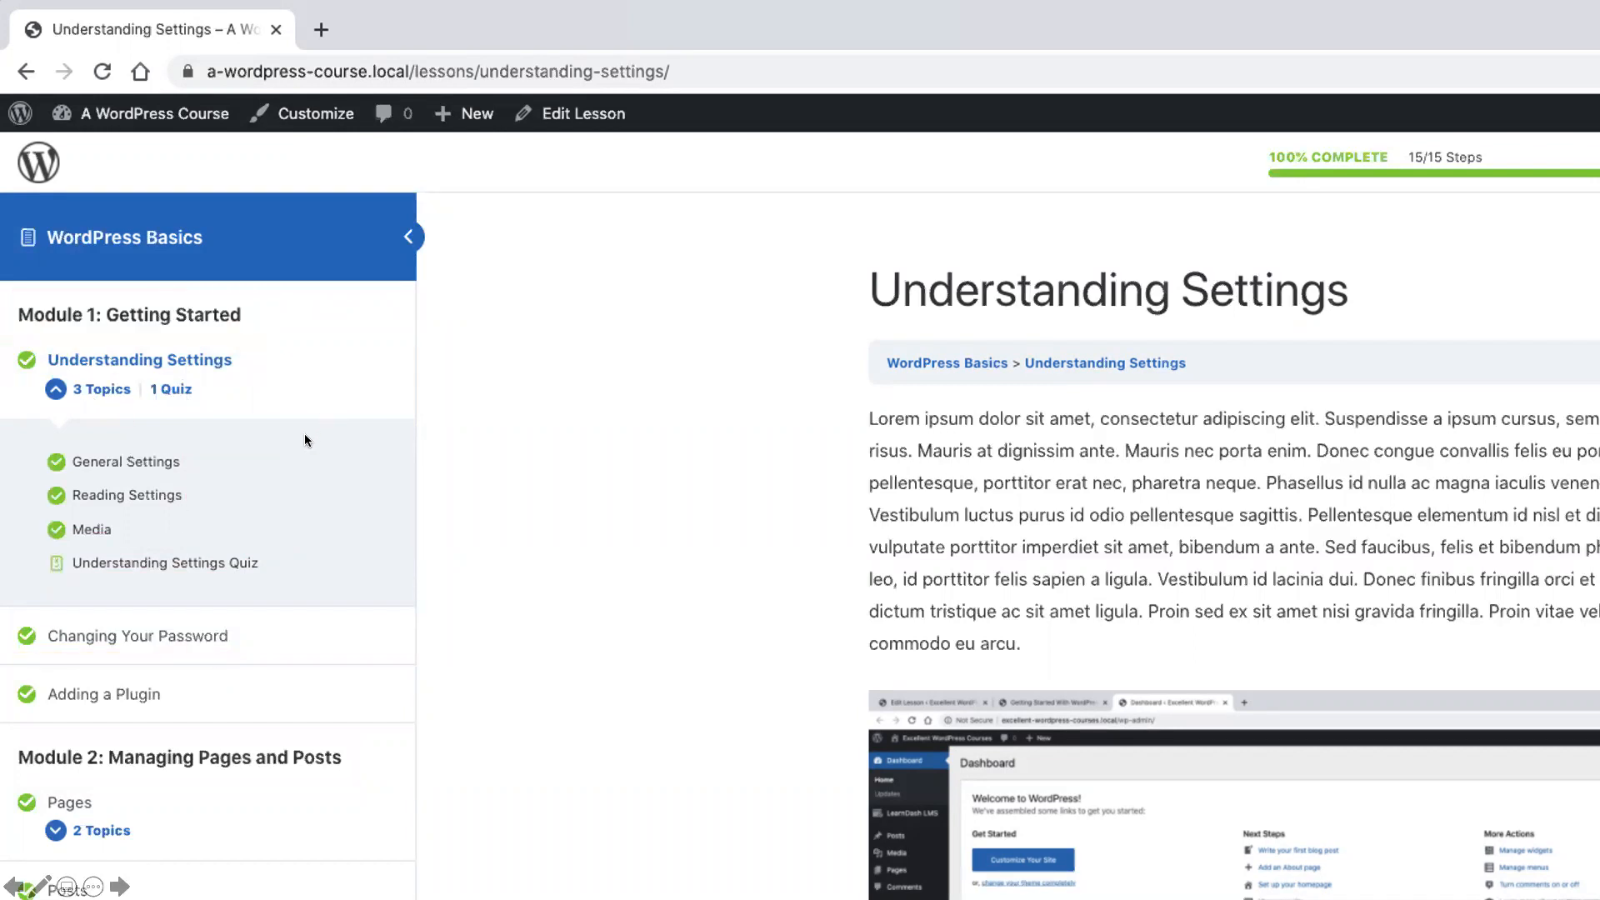
drag(6, 295, 283, 337)
drag(6, 342, 246, 378)
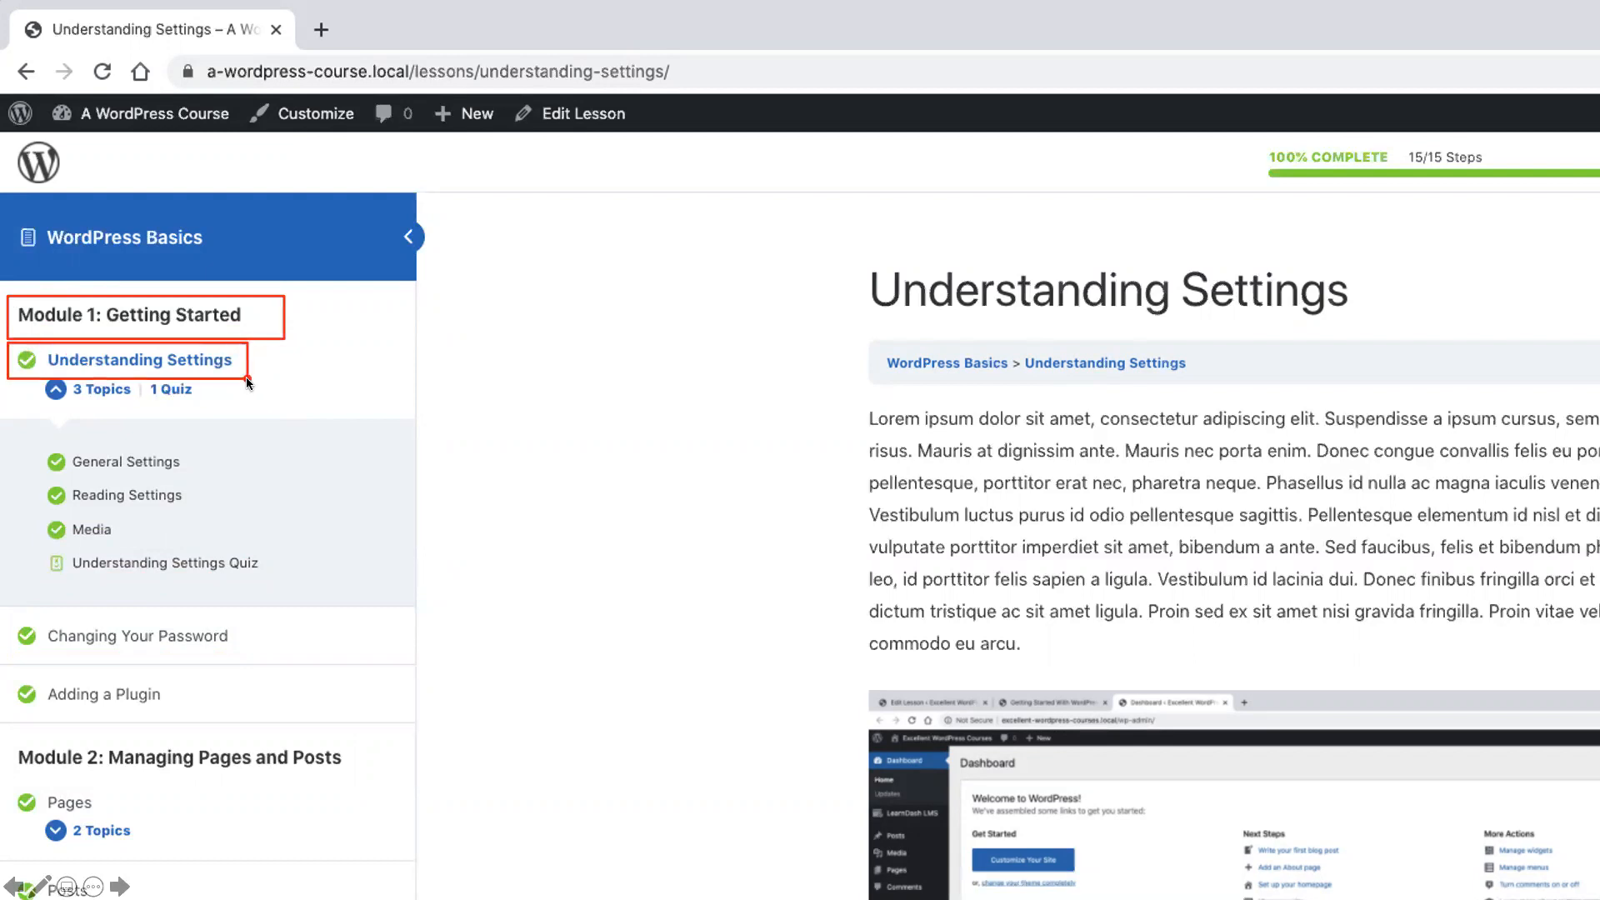
key(Escape)
click(247, 380)
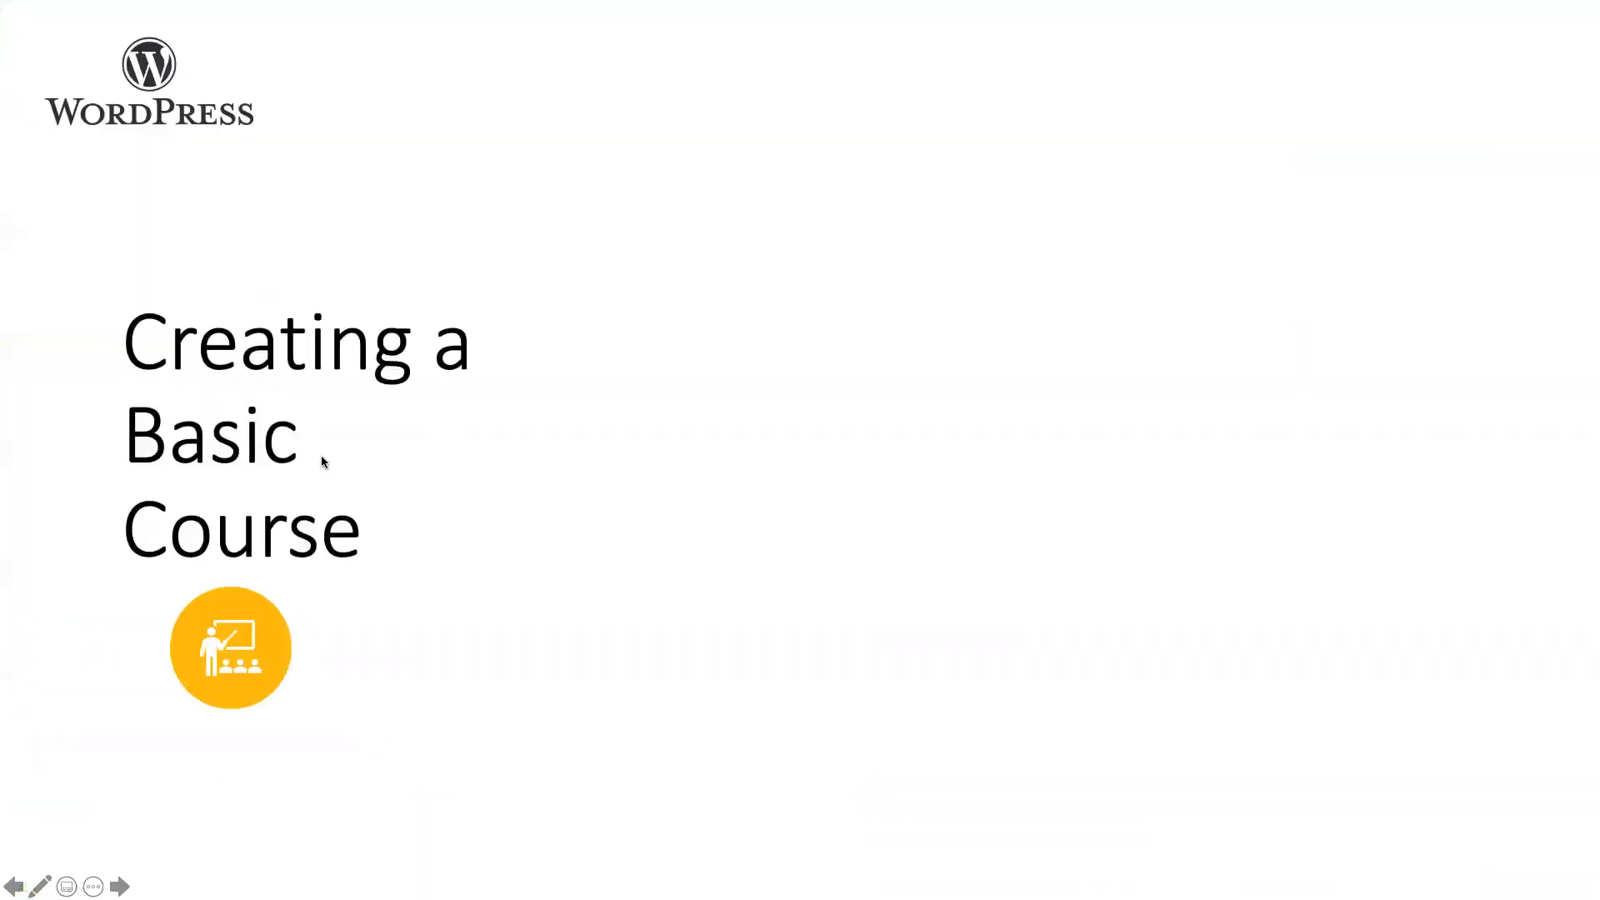
click(328, 445)
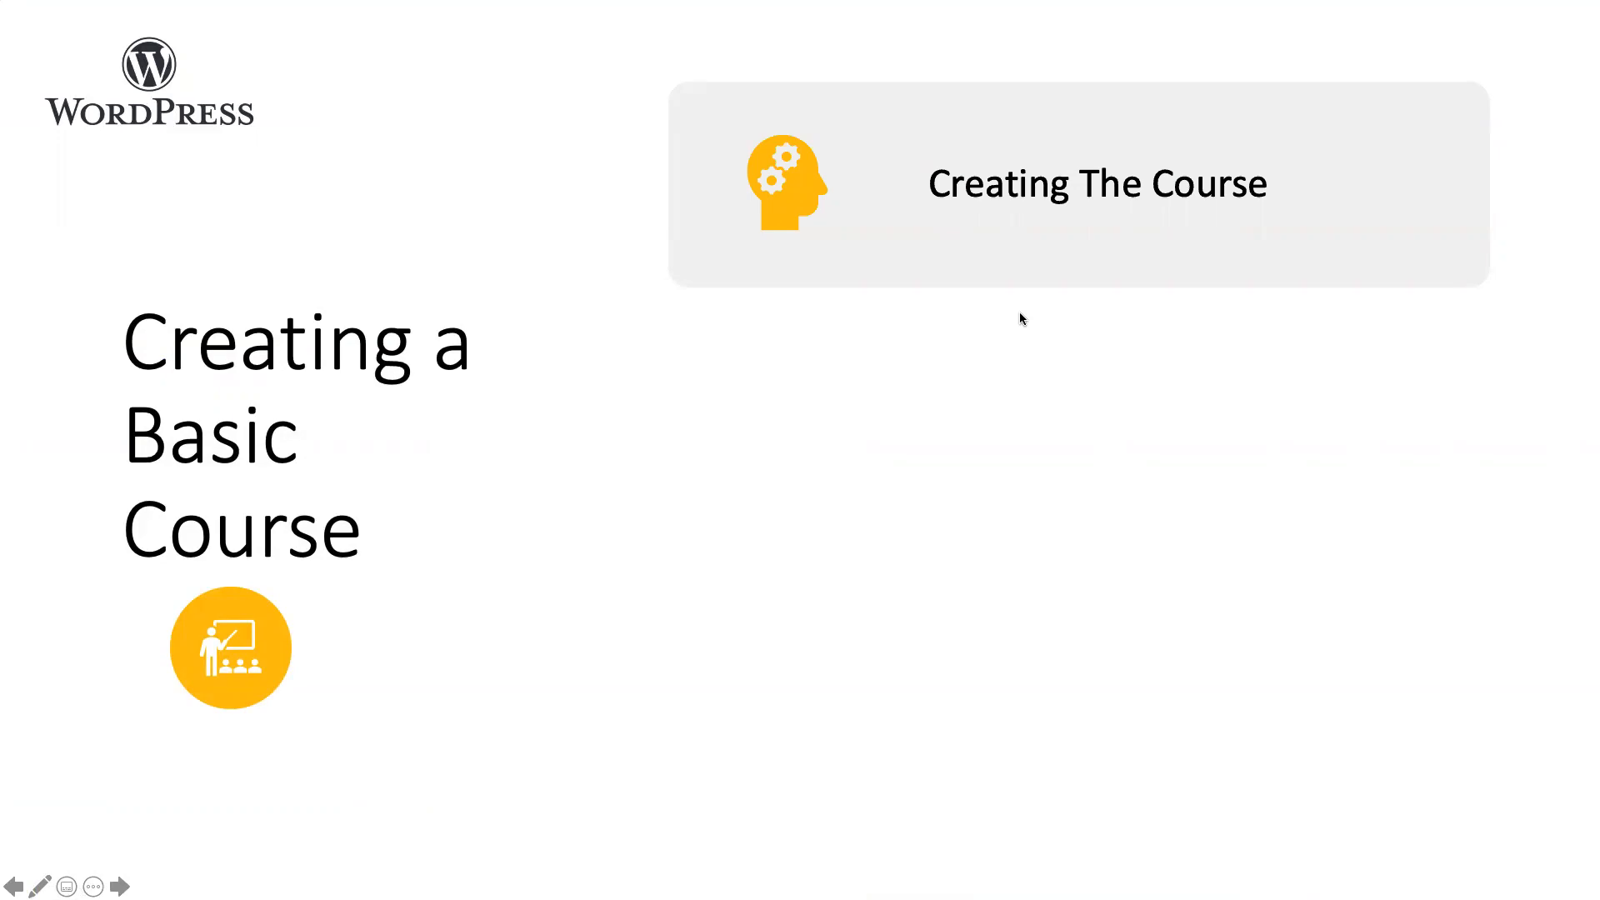
click(1051, 296)
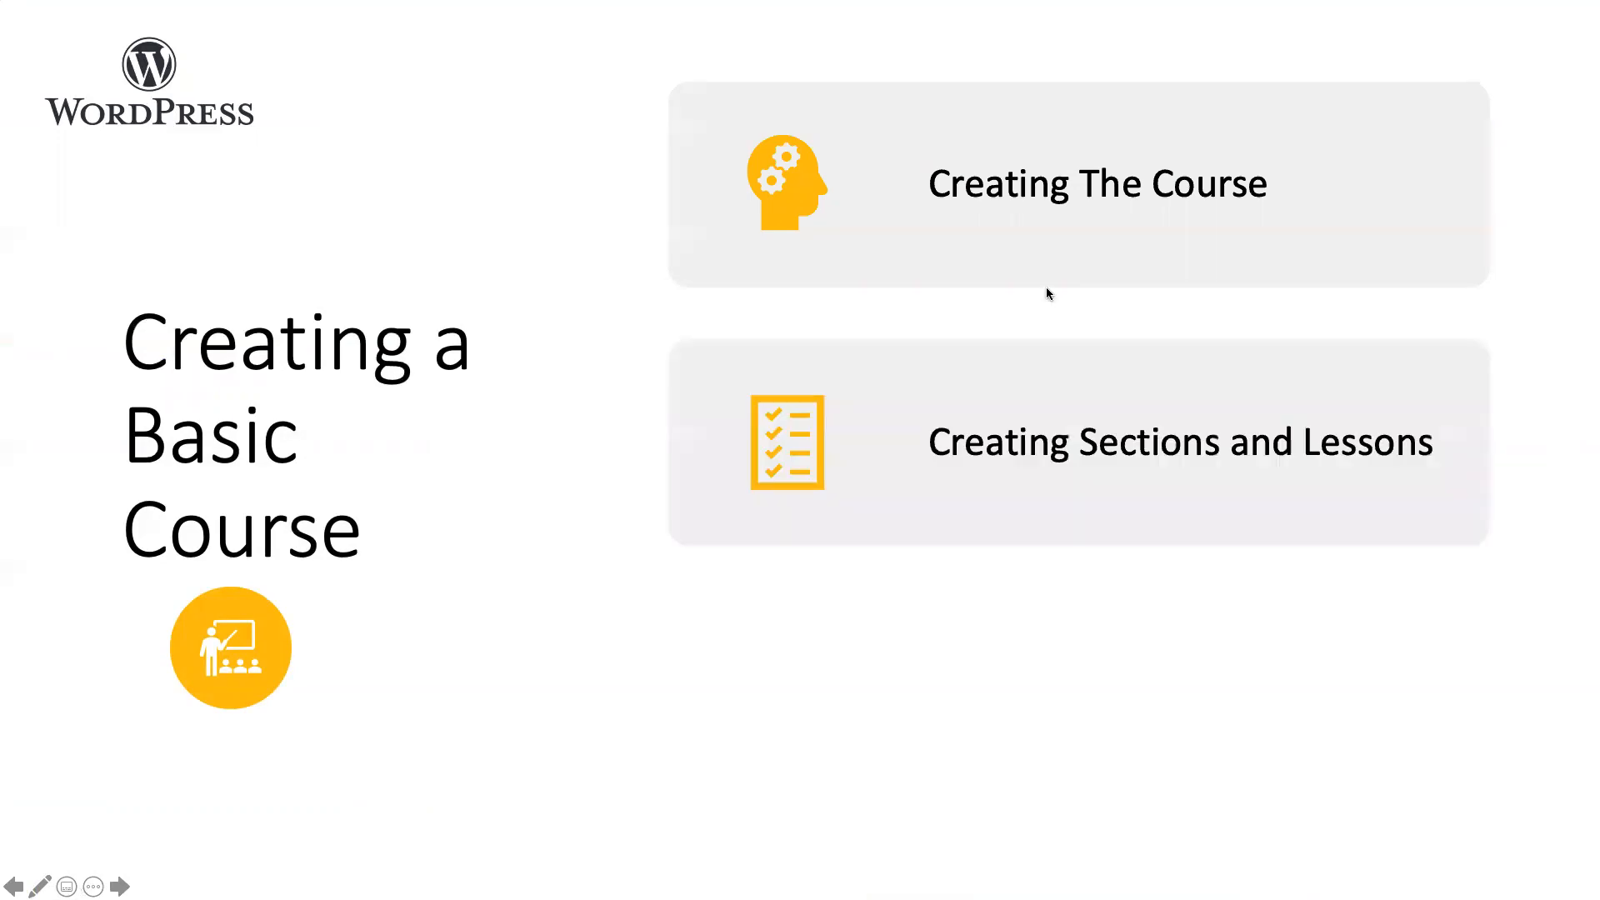
click(1044, 484)
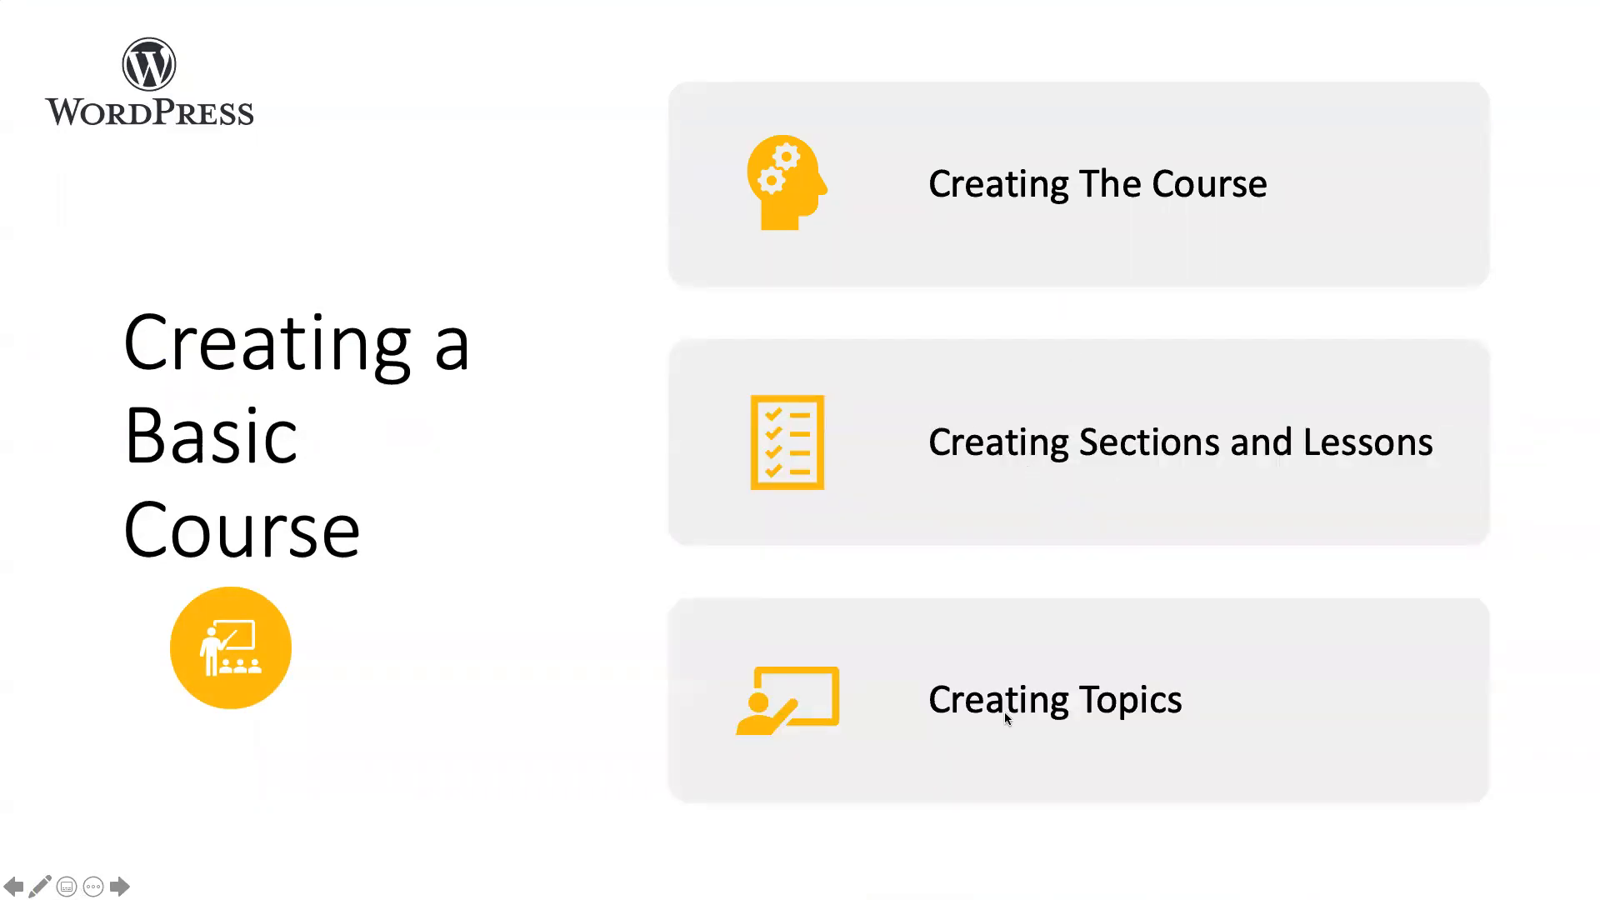
click(1006, 718)
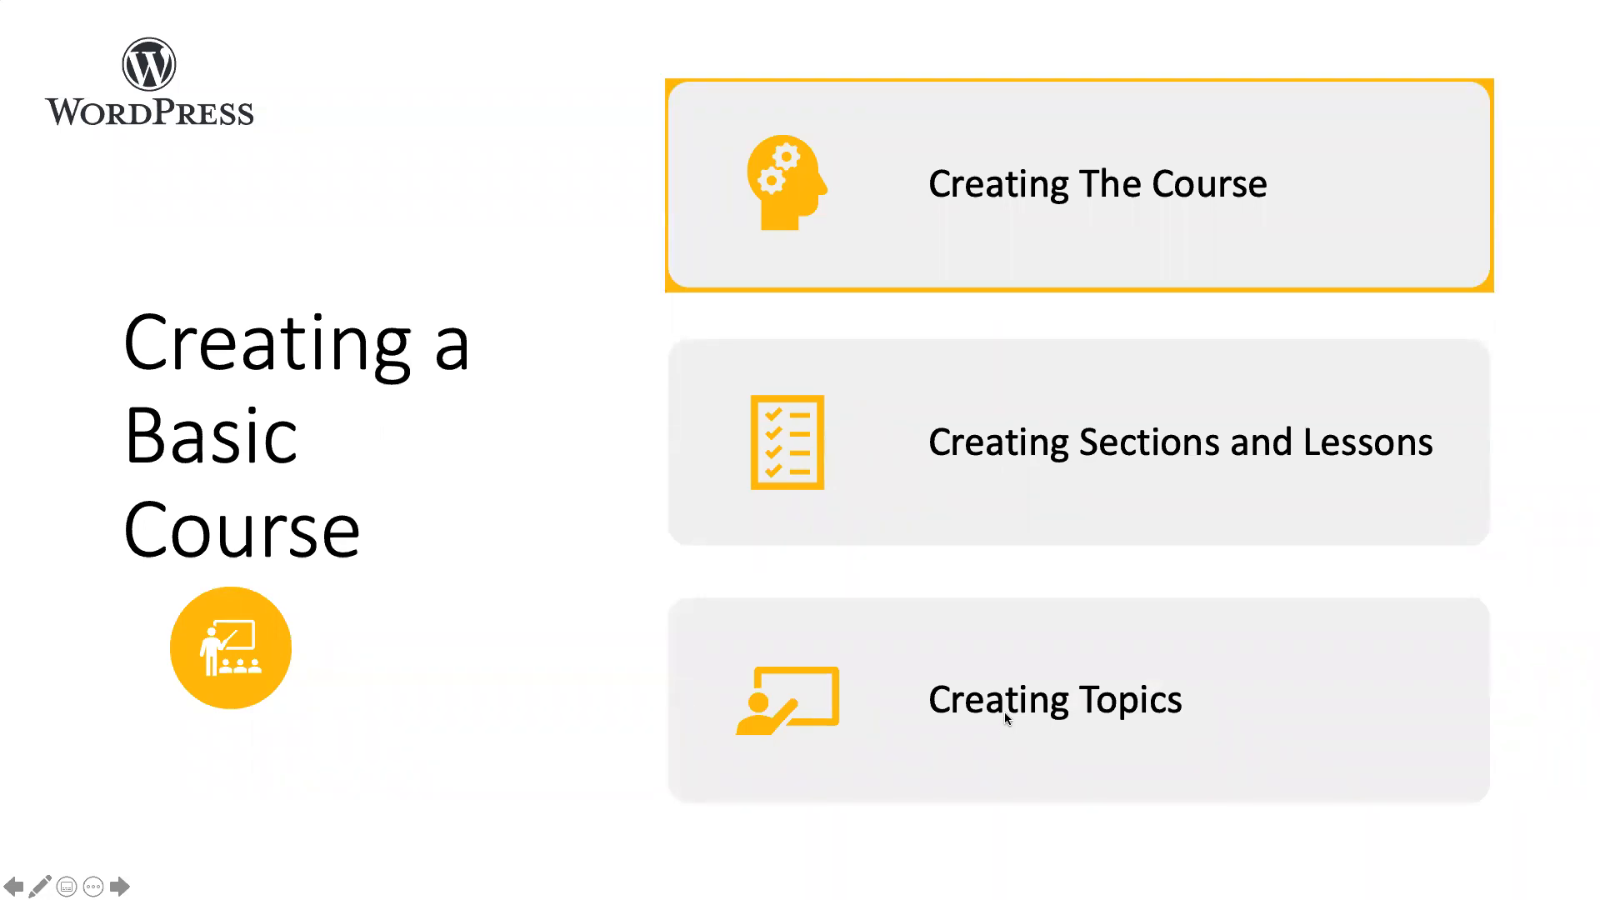
click(1145, 243)
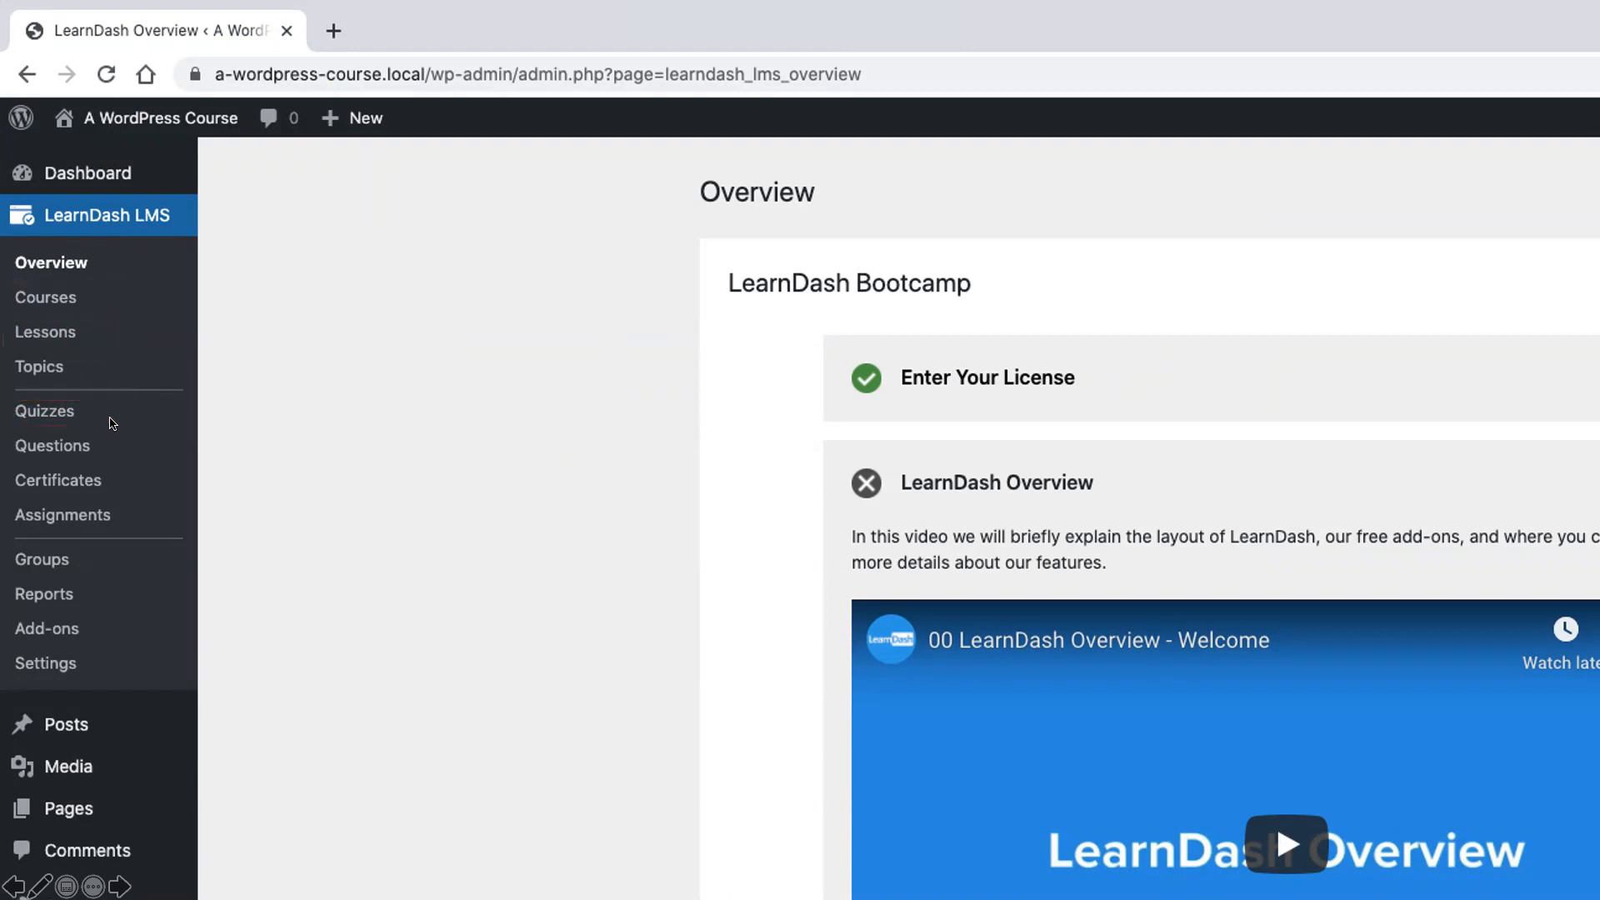
Add the site's first LearnDash course, dismiss the block editor welcome guide and title the course "WordPress Basics"
click(53, 298)
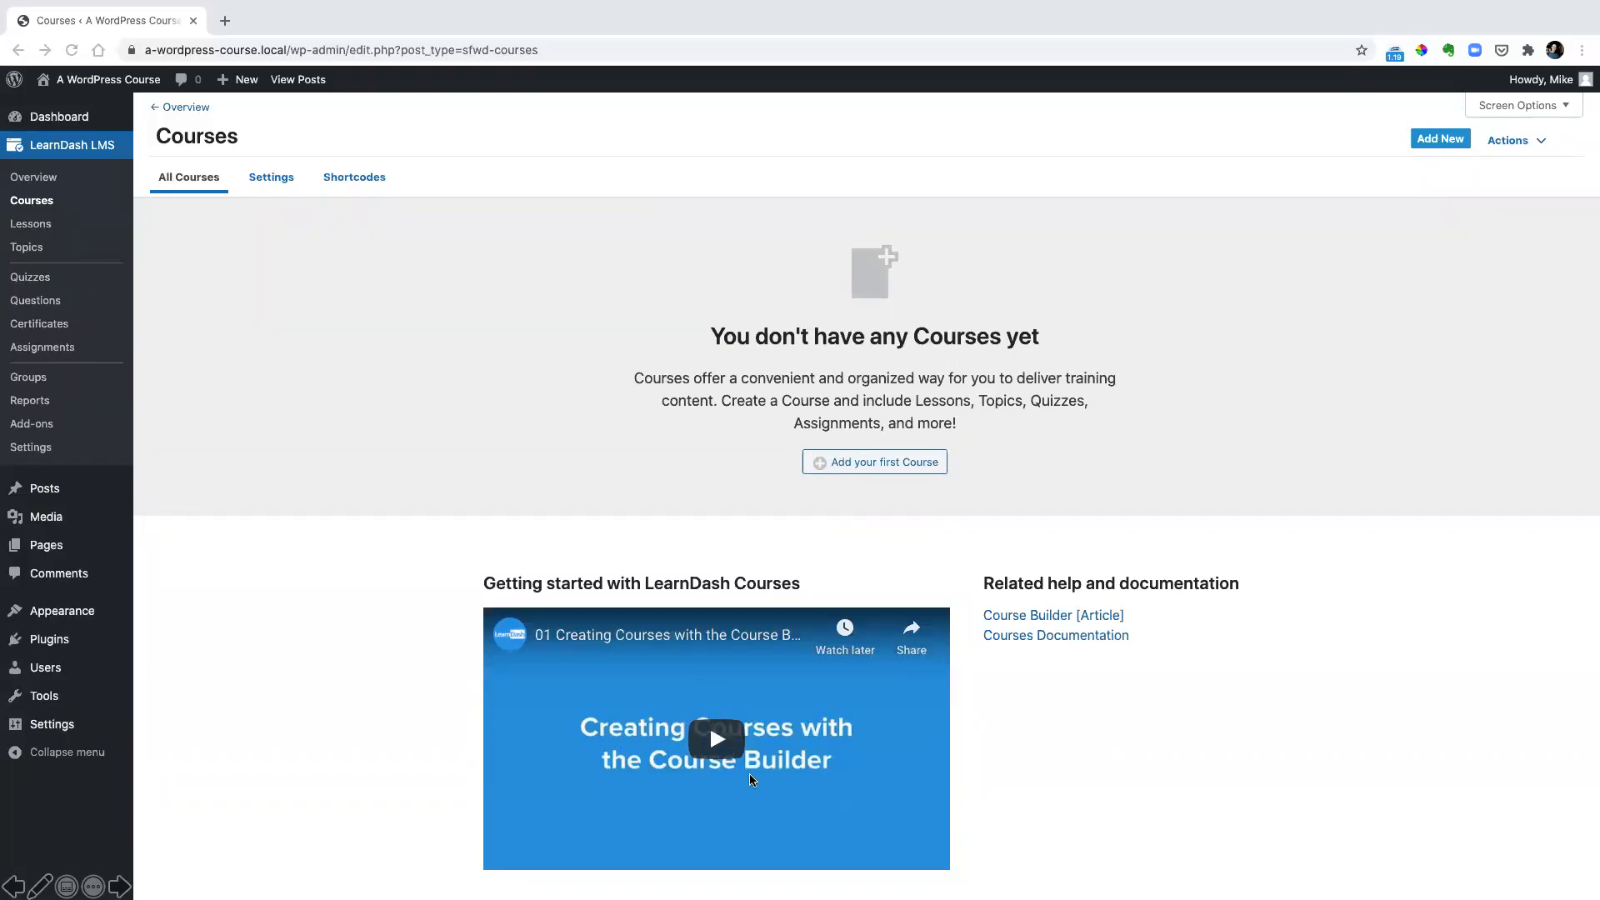
click(862, 464)
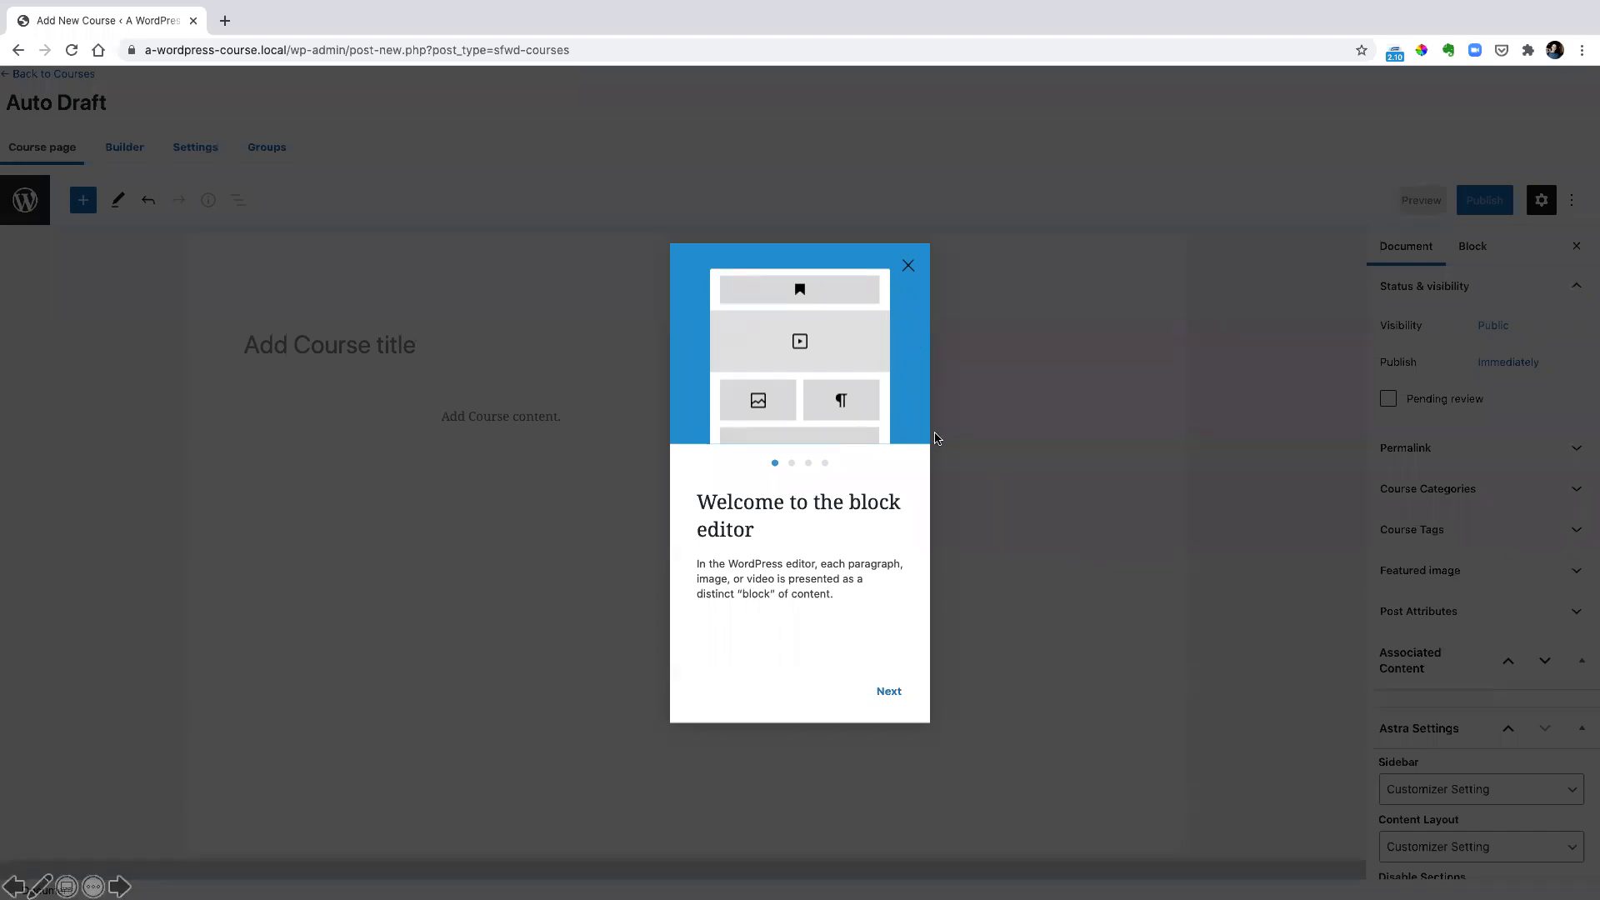
click(941, 421)
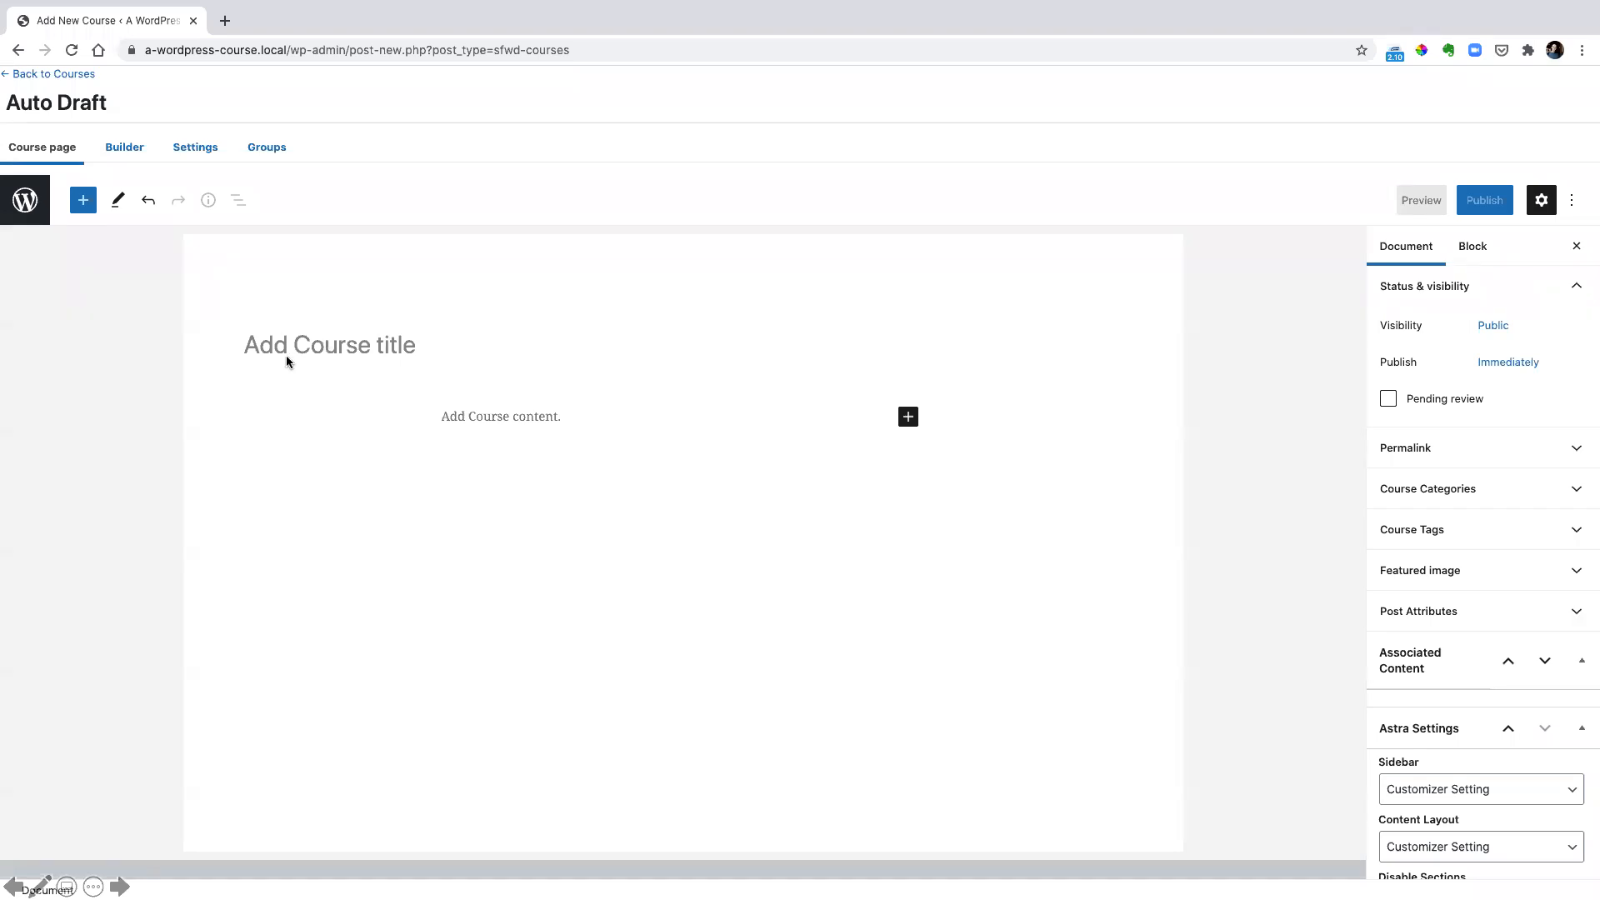
click(263, 355)
text(WordPress Basics)
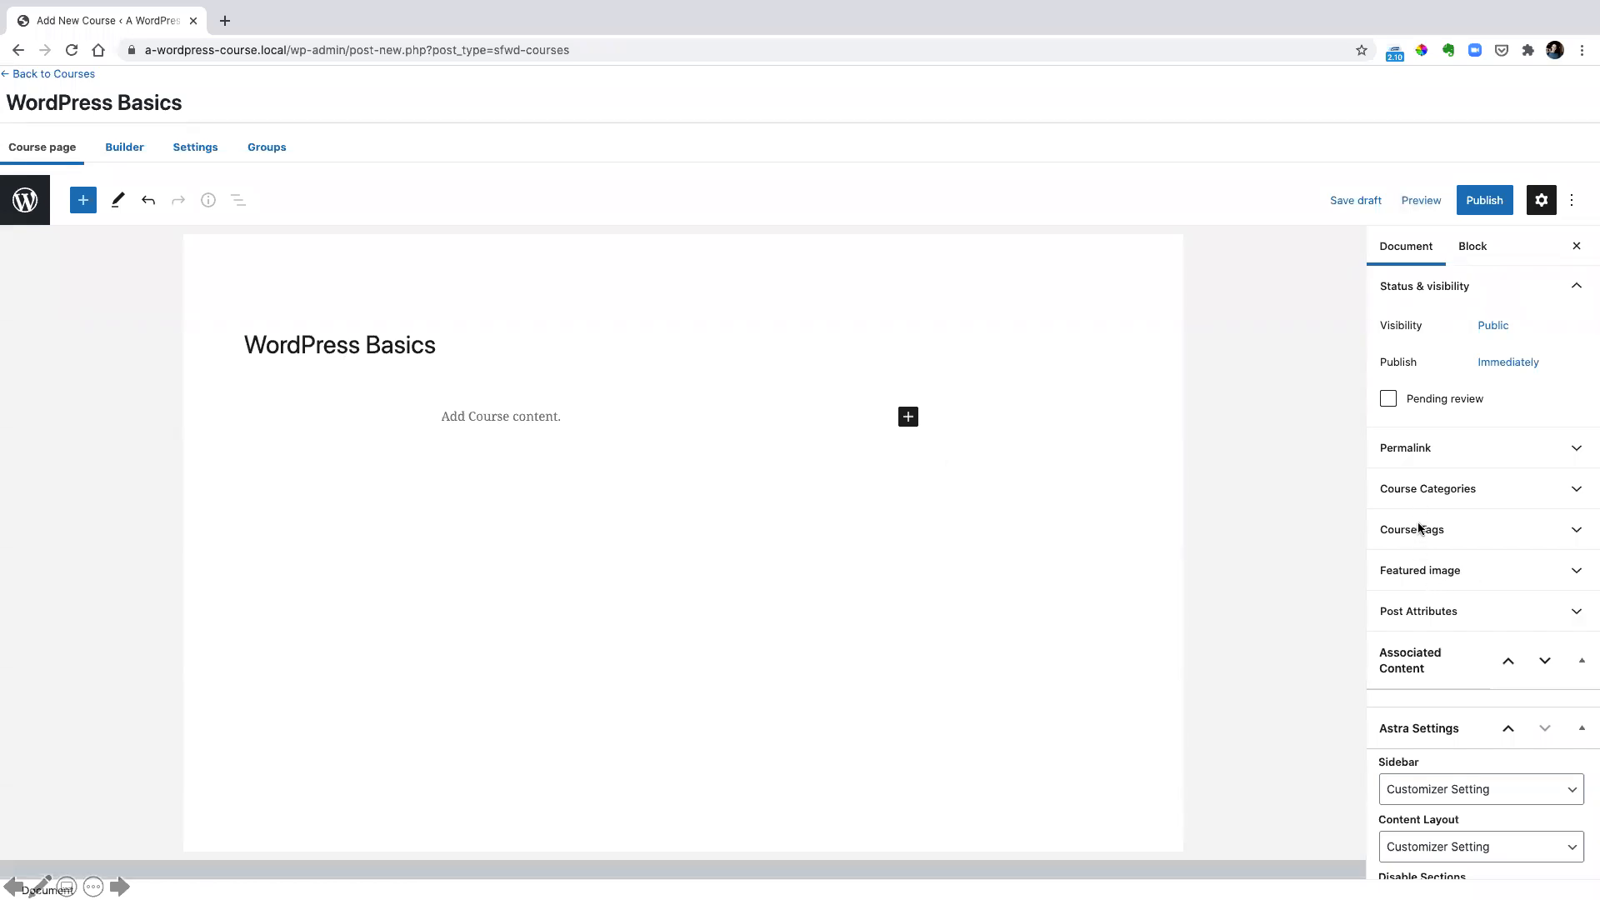
drag(1372, 470, 1493, 500)
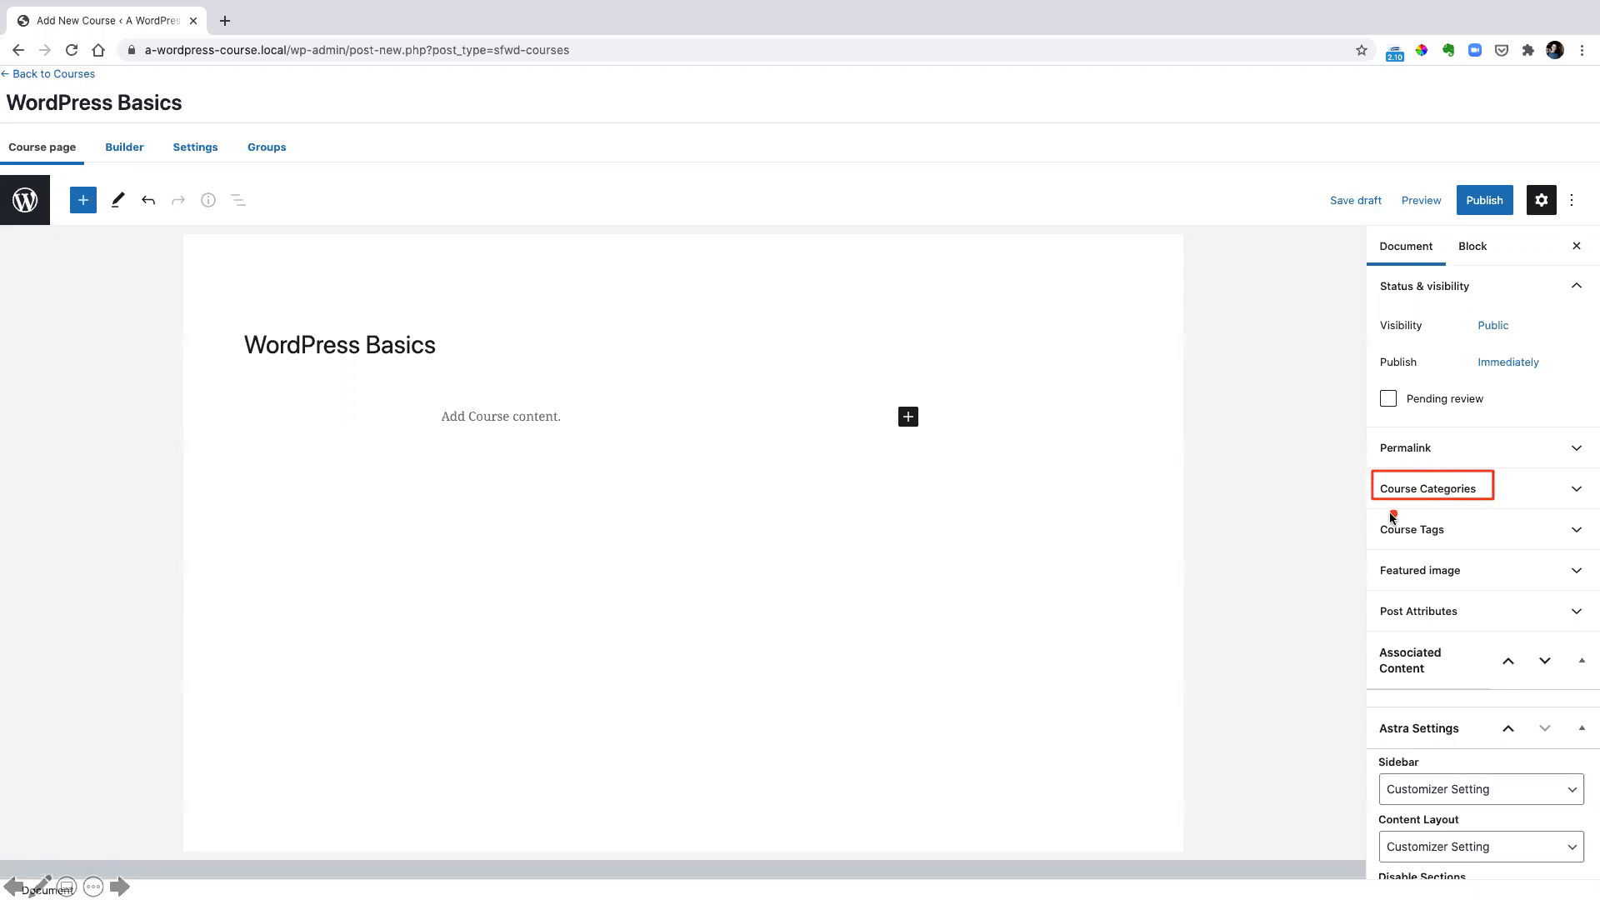
drag(1372, 509, 1472, 547)
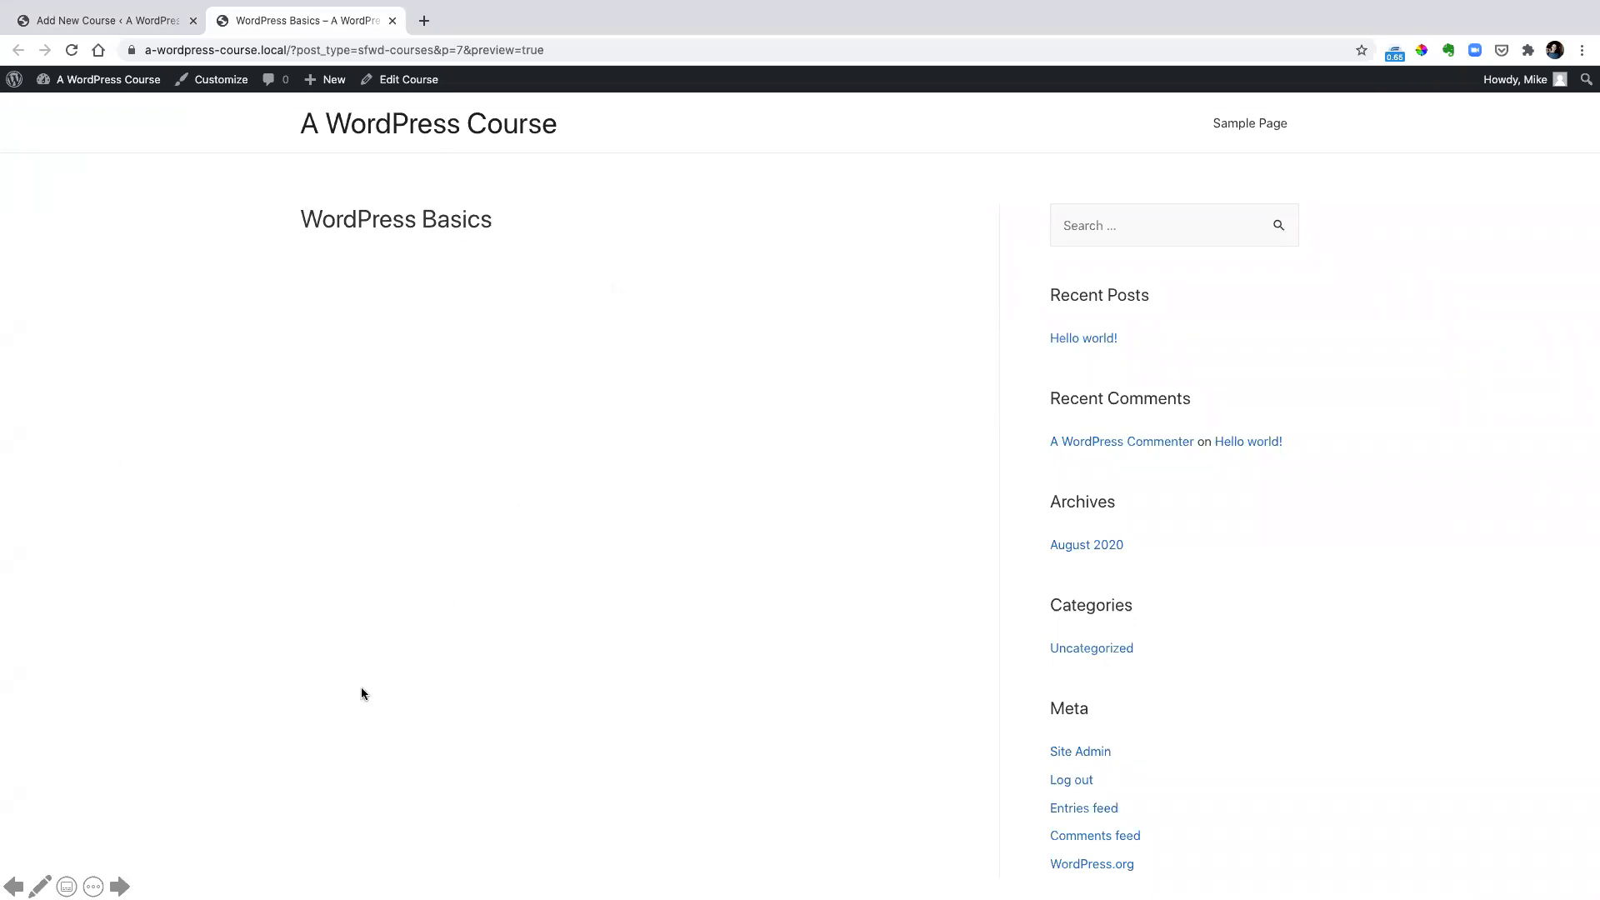
click(434, 492)
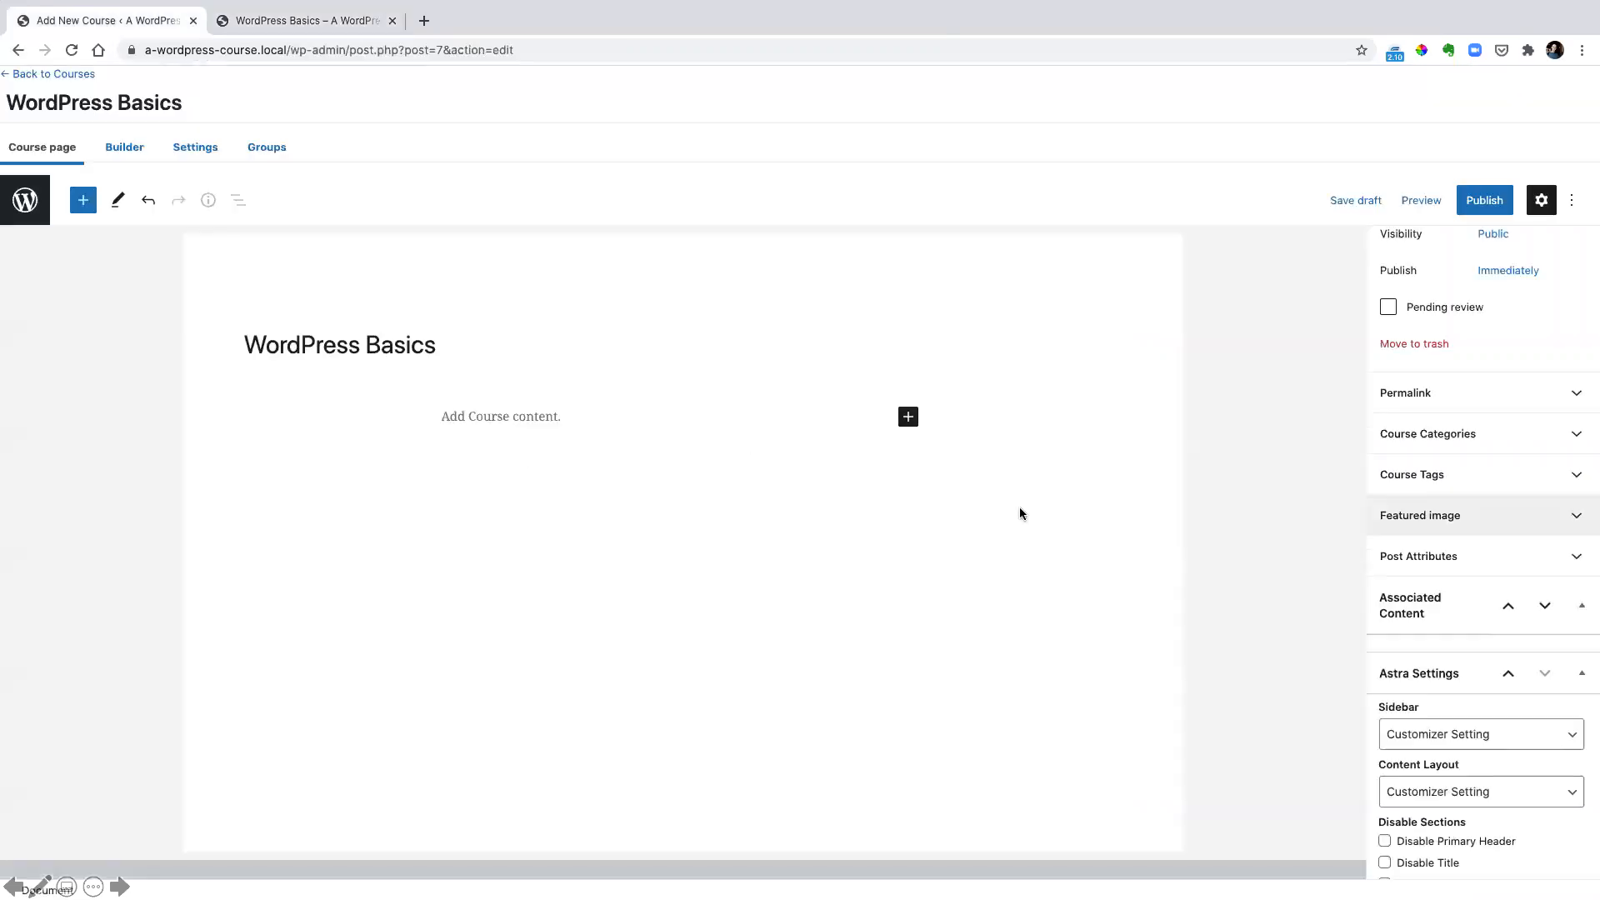
Upload WordPress-logotype-simplified.png from Downloads and set it as the course's featured image
click(1507, 522)
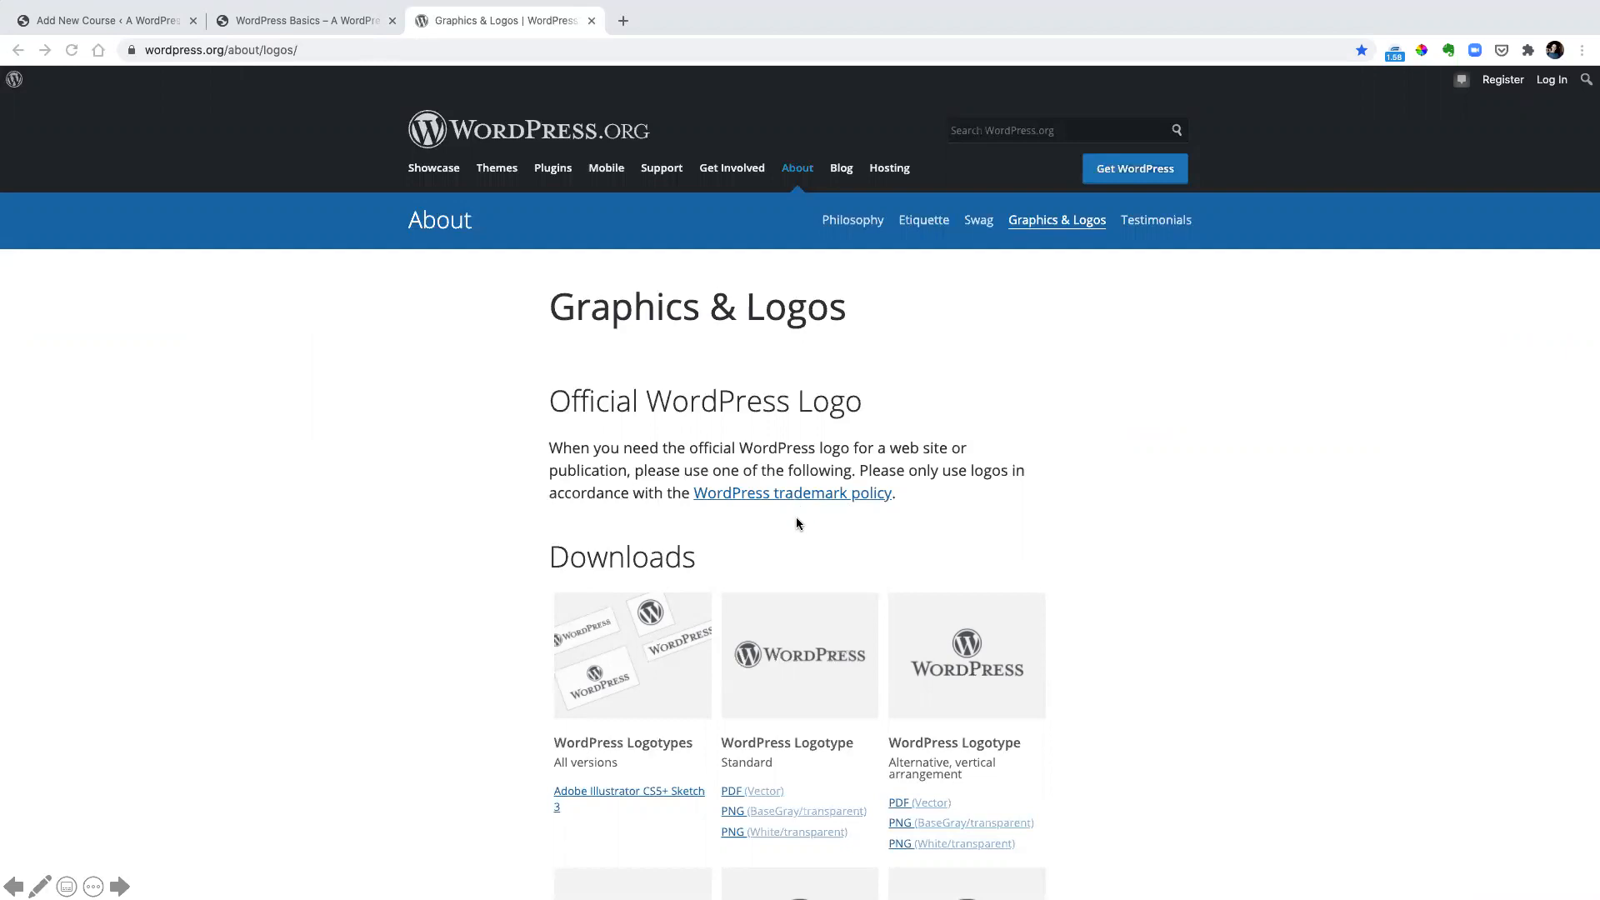
click(783, 493)
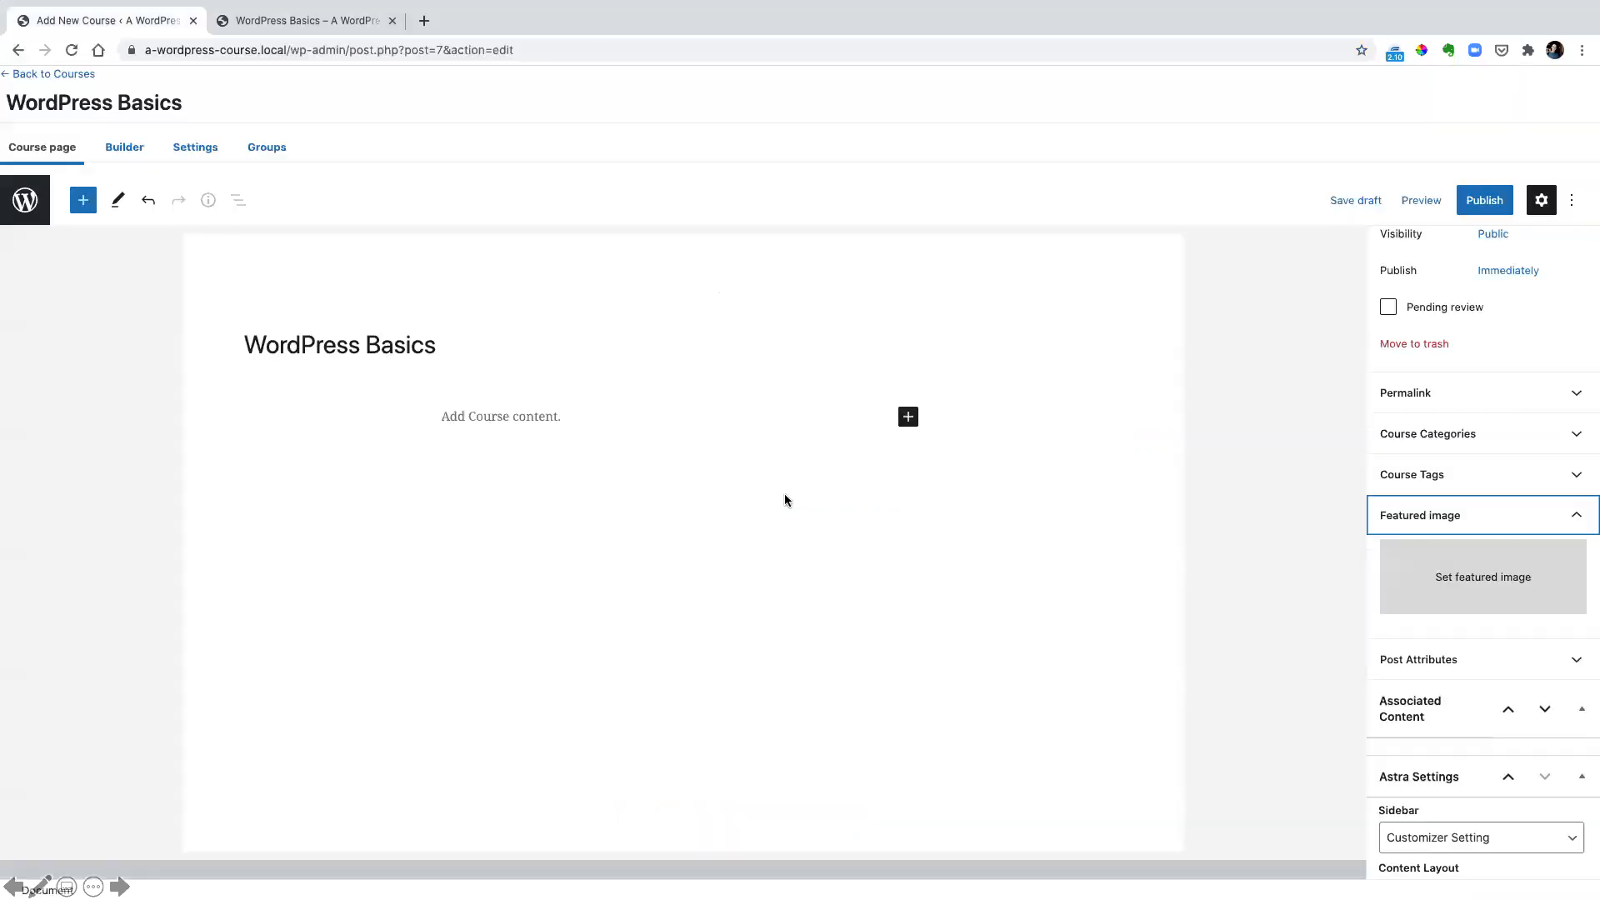
click(1481, 579)
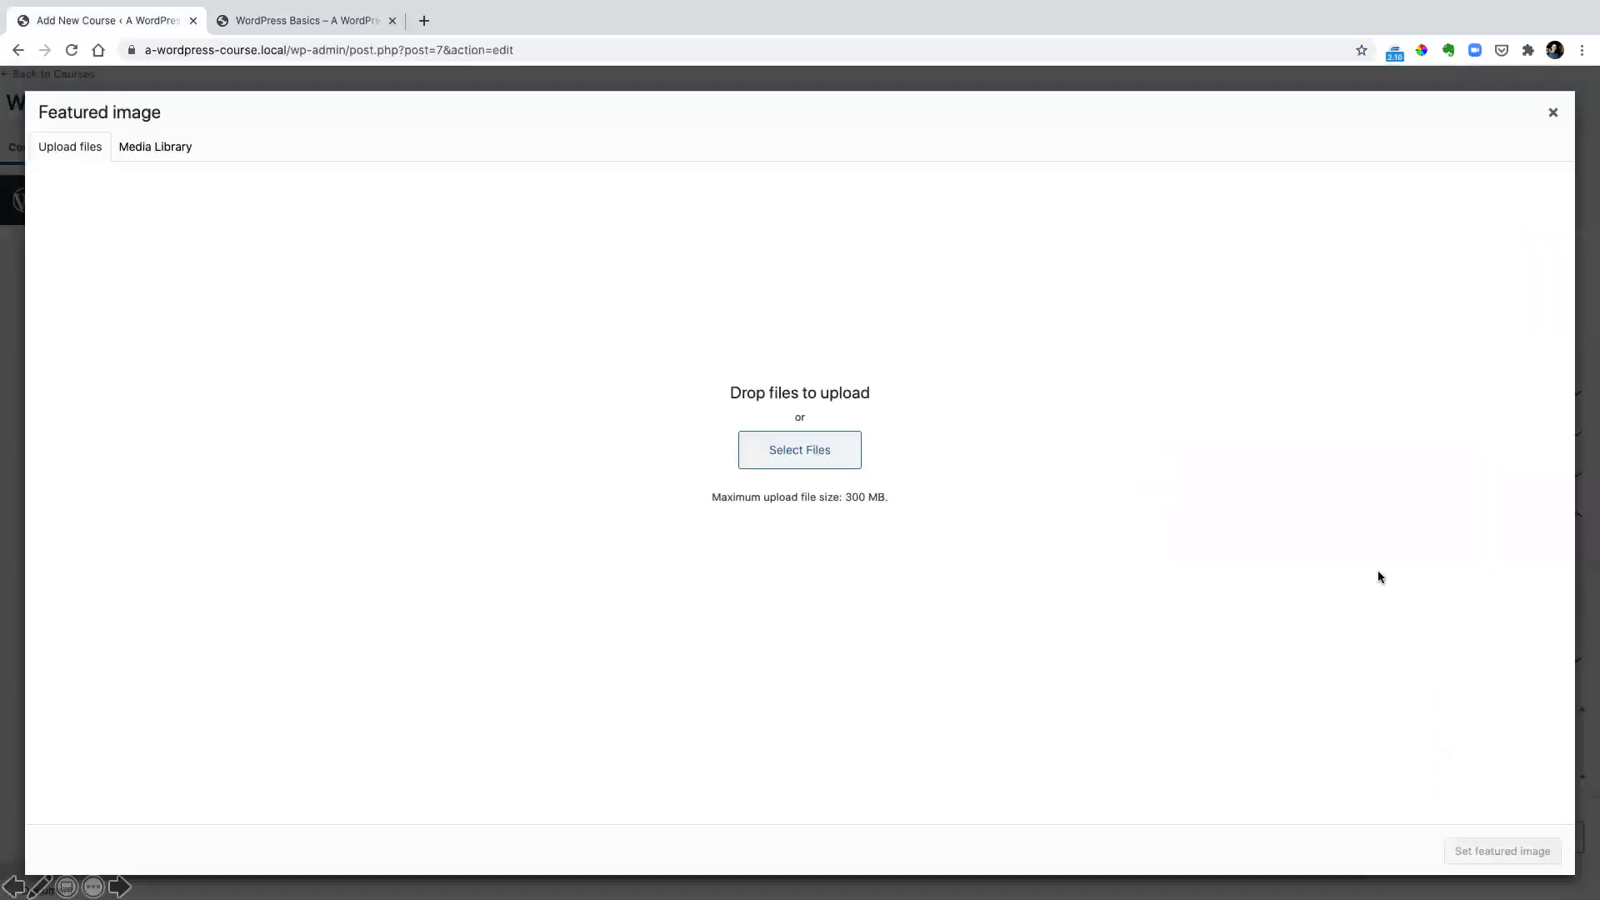
click(821, 464)
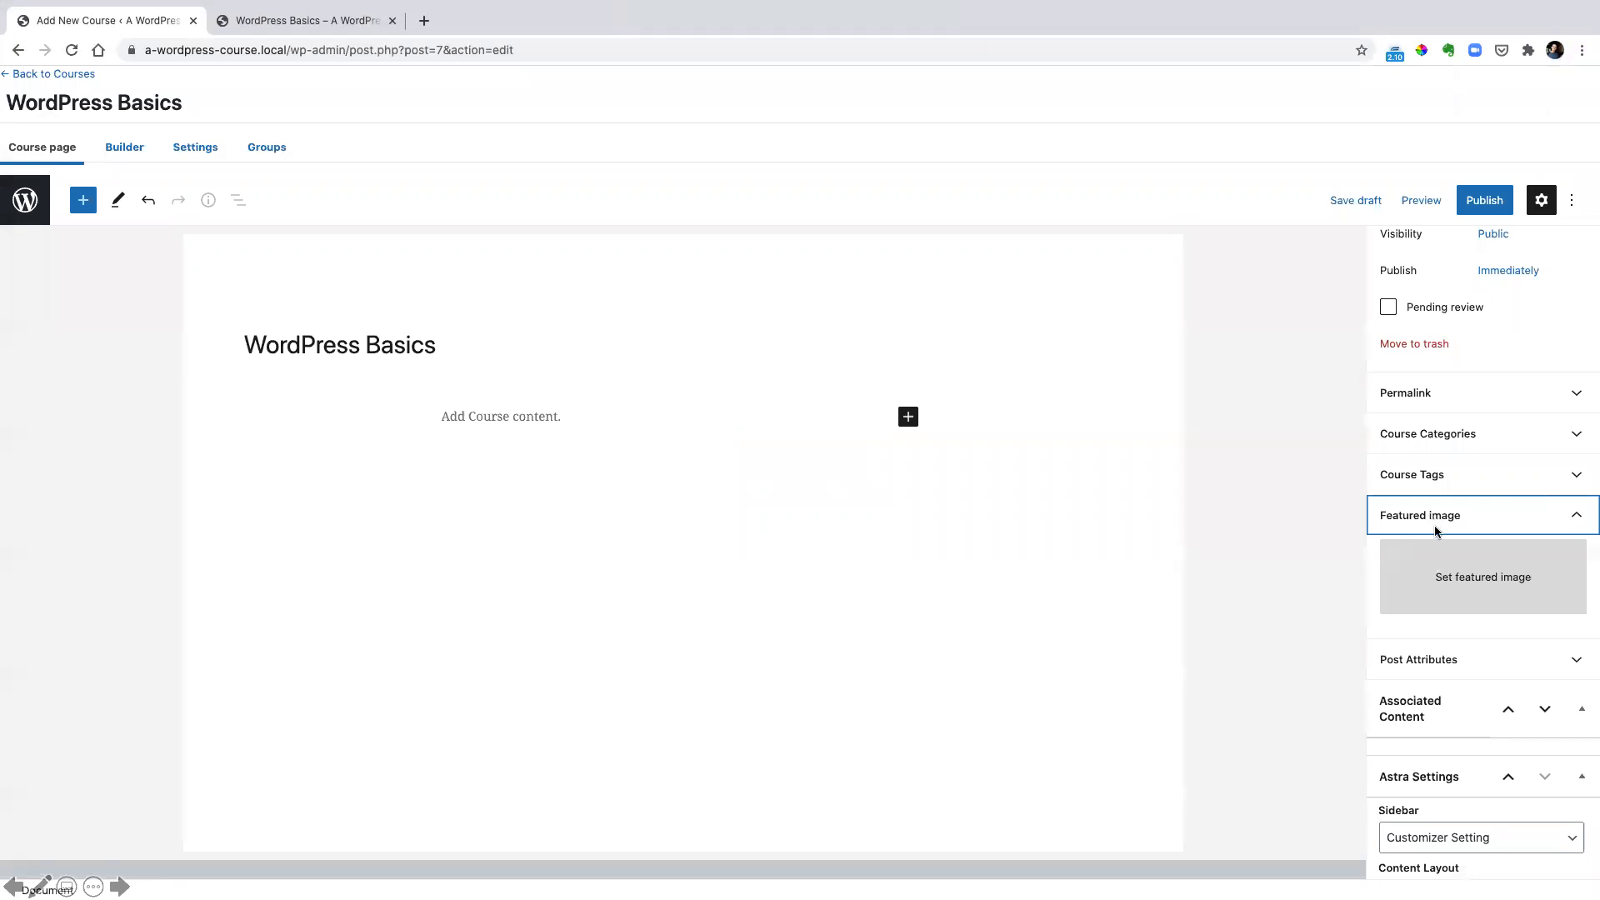
click(1450, 581)
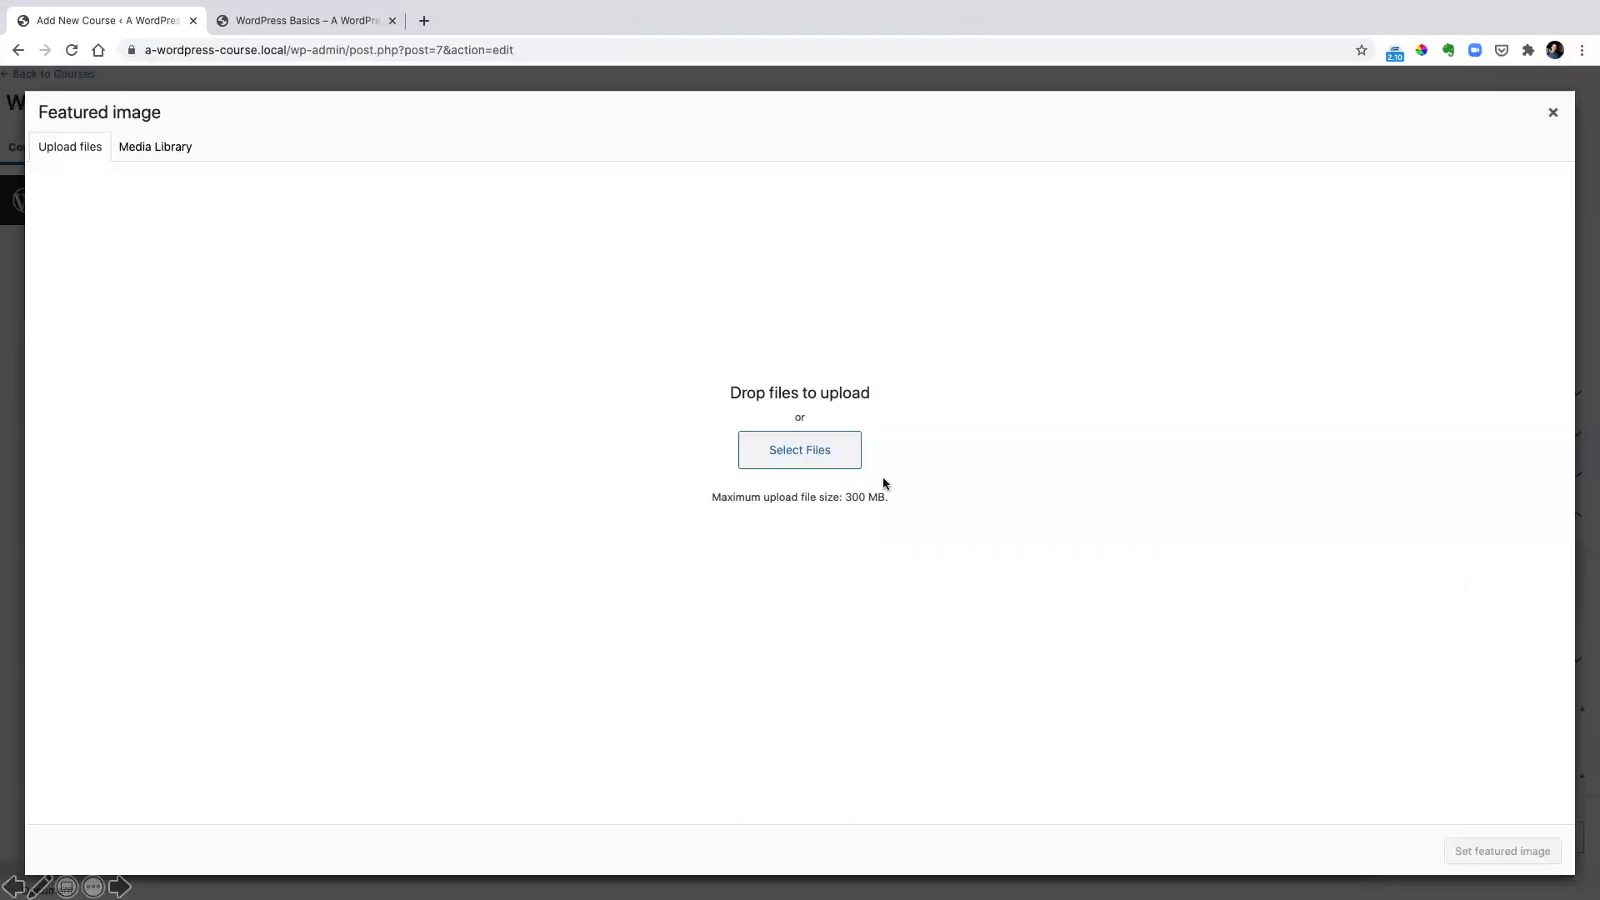
click(800, 452)
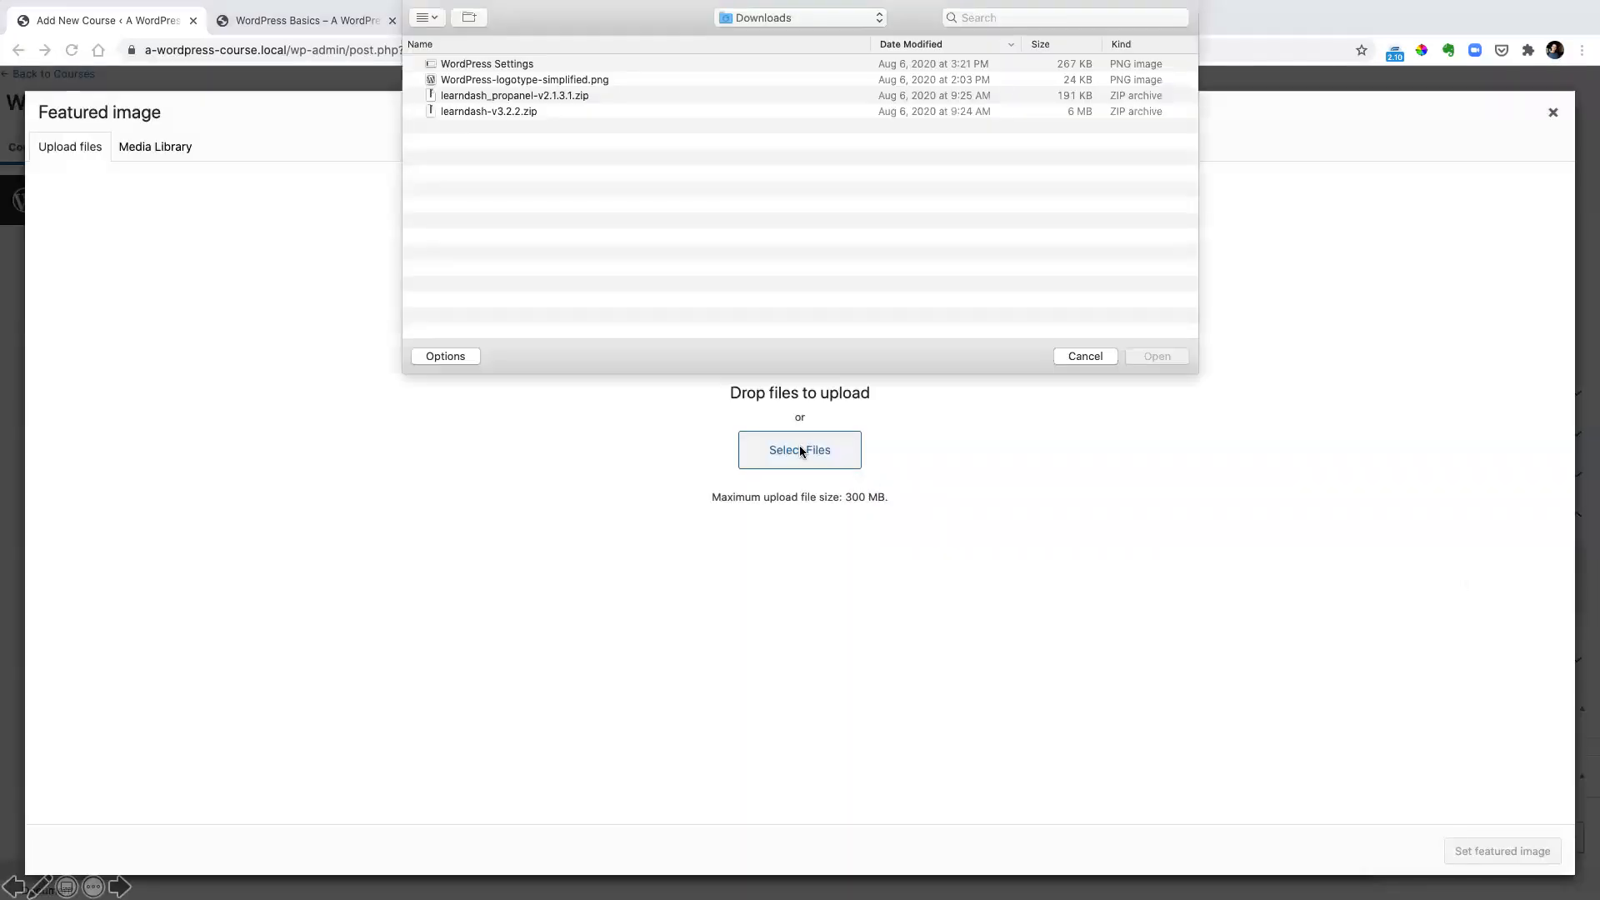
click(550, 81)
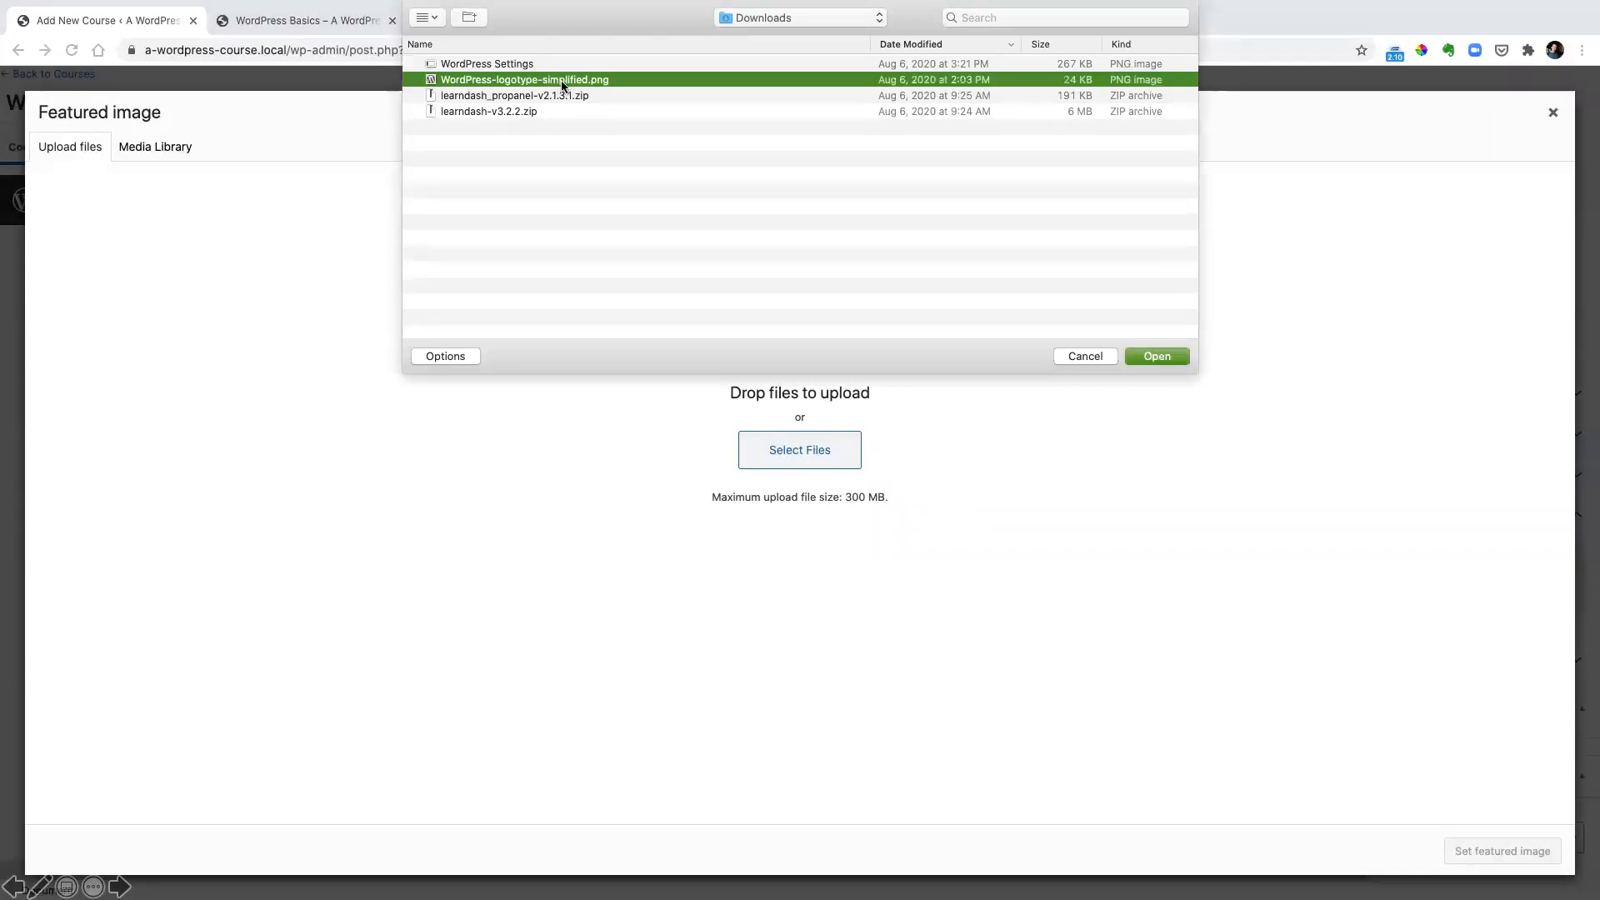
click(1152, 356)
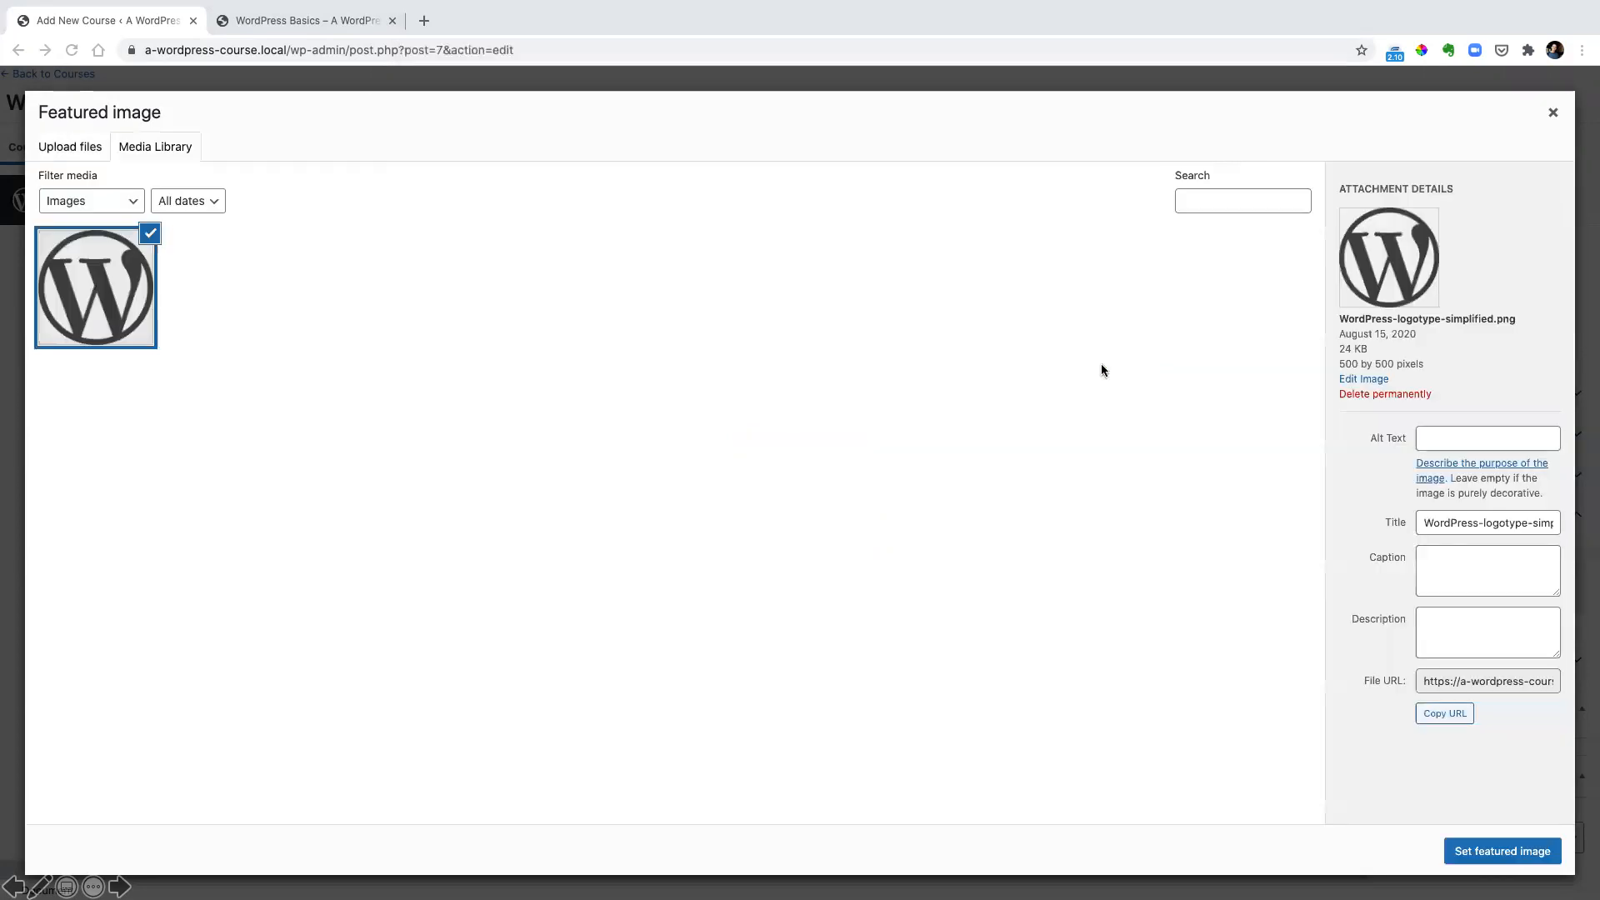
click(1482, 853)
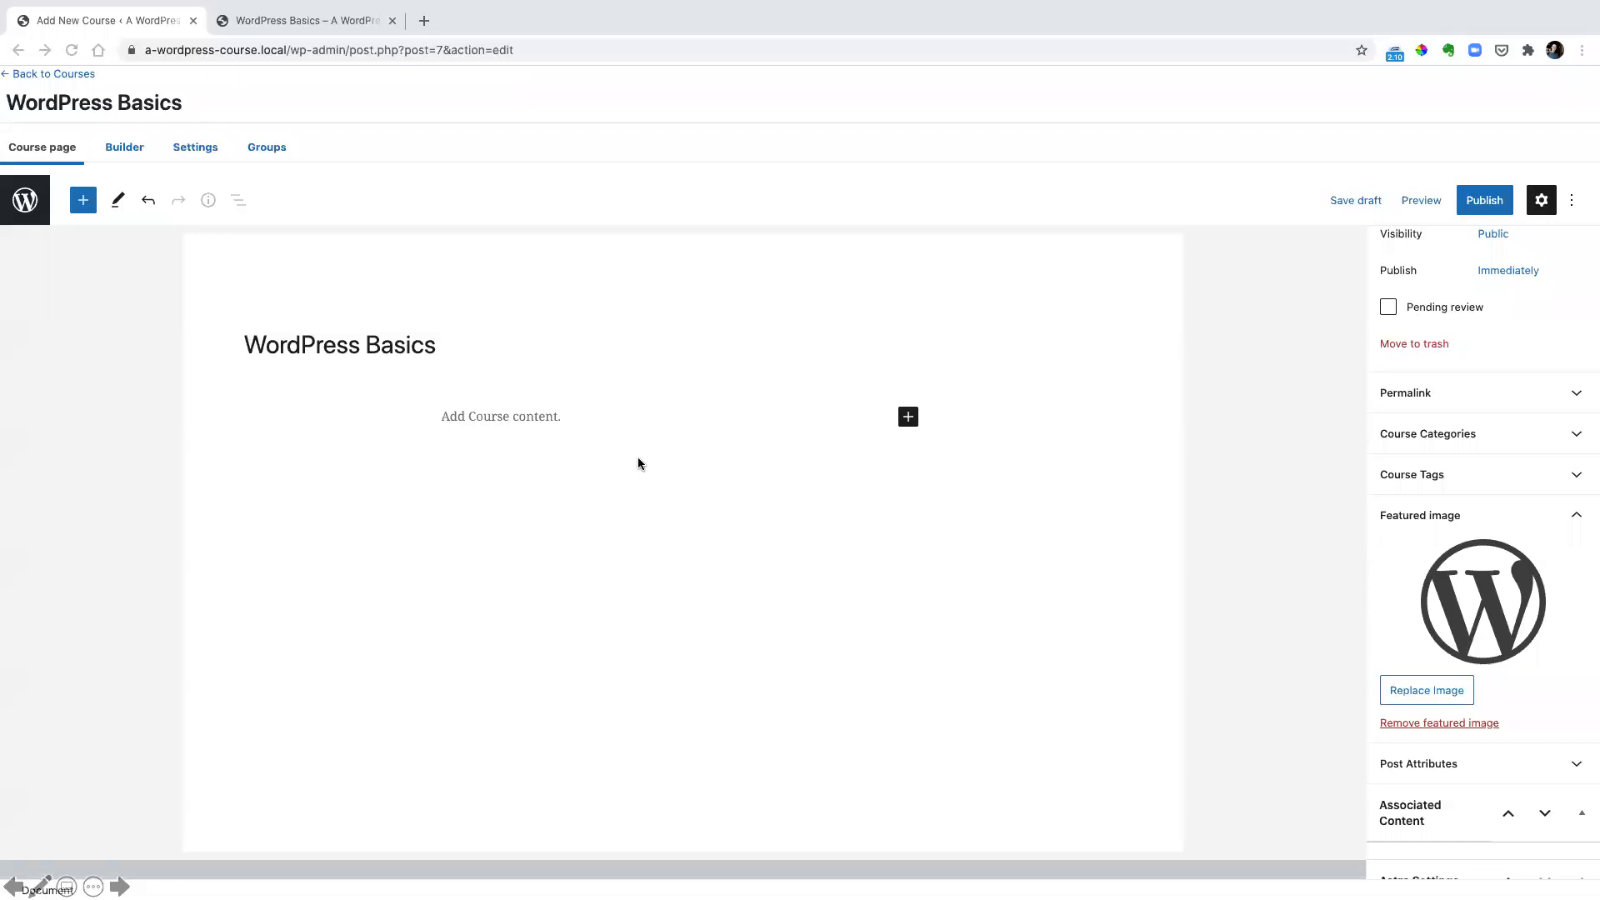
Enter the course content paragraph "The course will cover the basics of WordPress" below the title
click(874, 428)
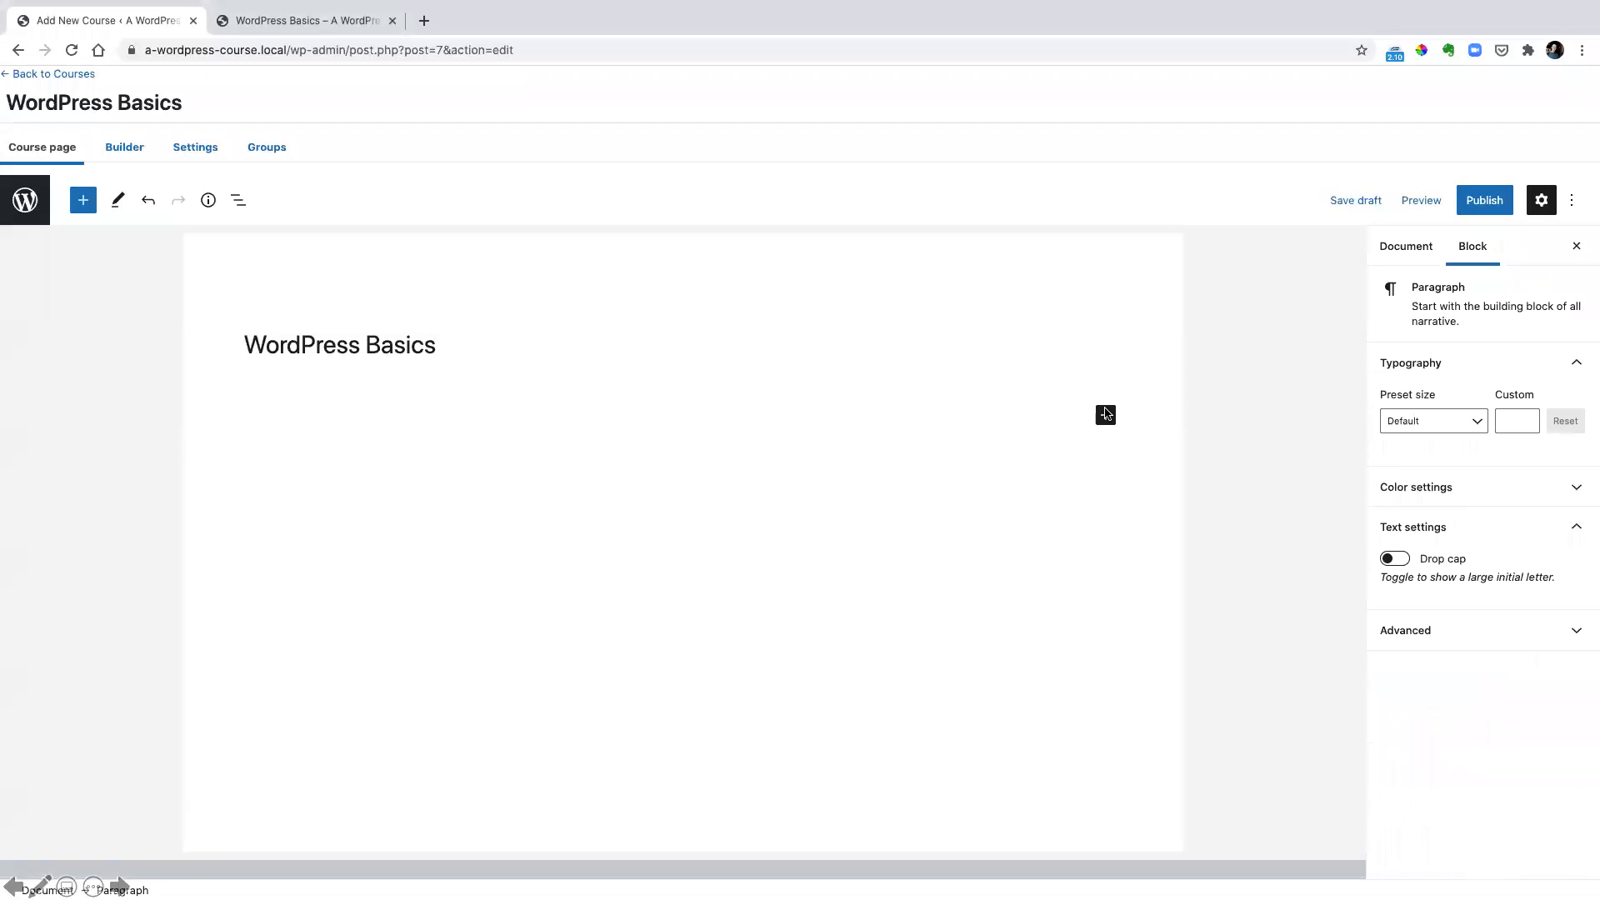
text(The course will cover the basics of WordPress)
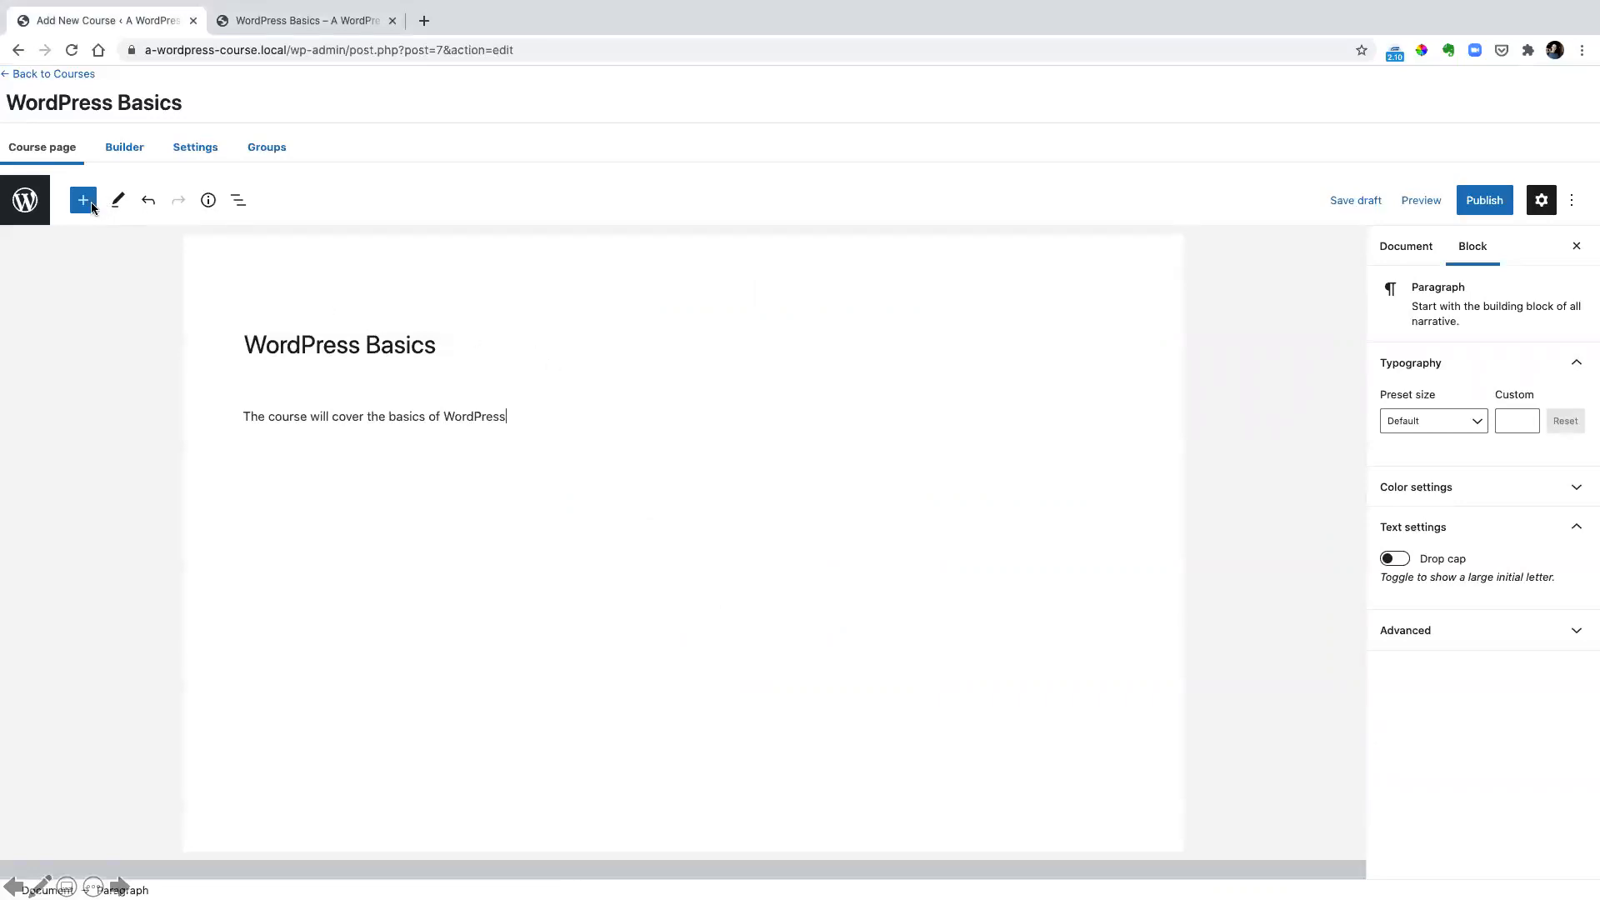
Add a LearnDash Student block reading "Hello and welcome to the course" below the paragraph and publish the course
click(83, 201)
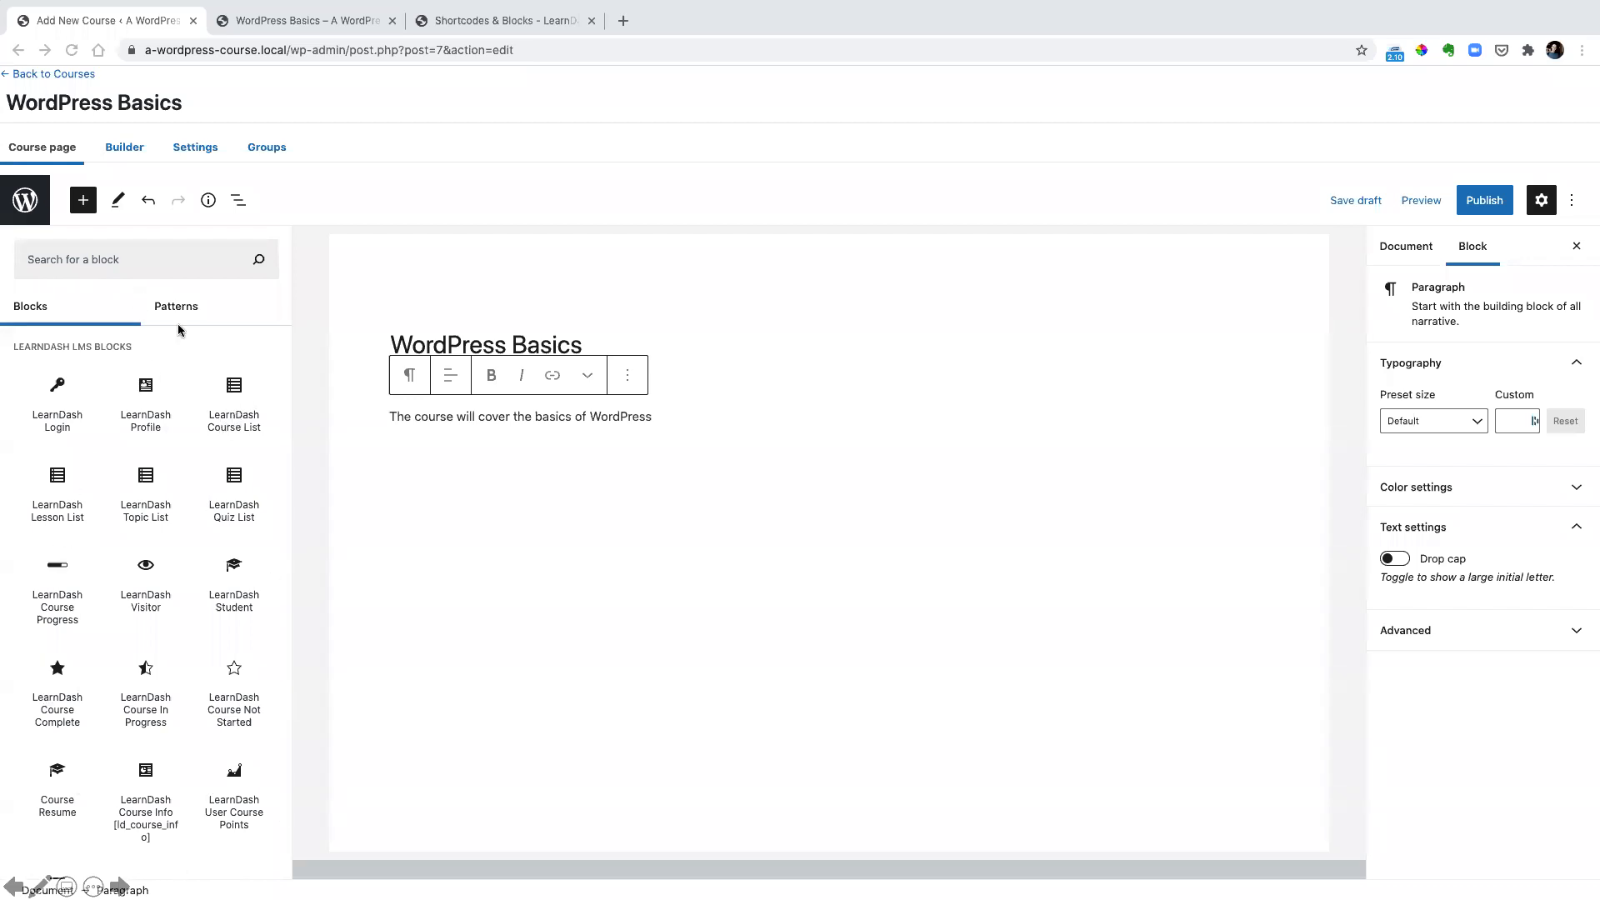
click(110, 326)
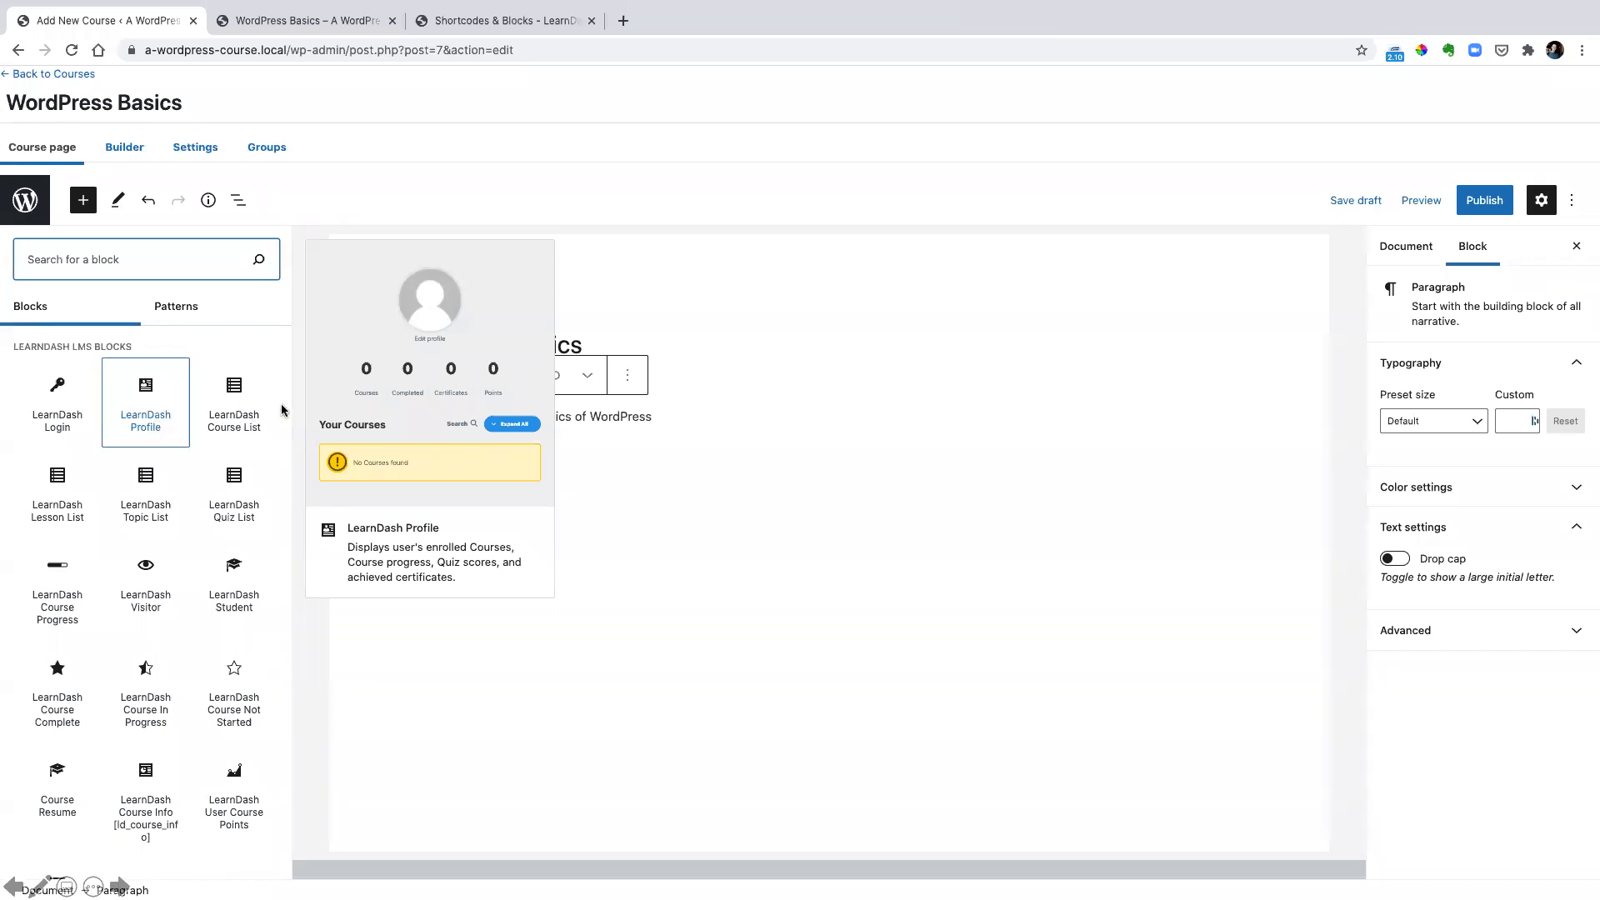
scroll(282, 410, down, 1)
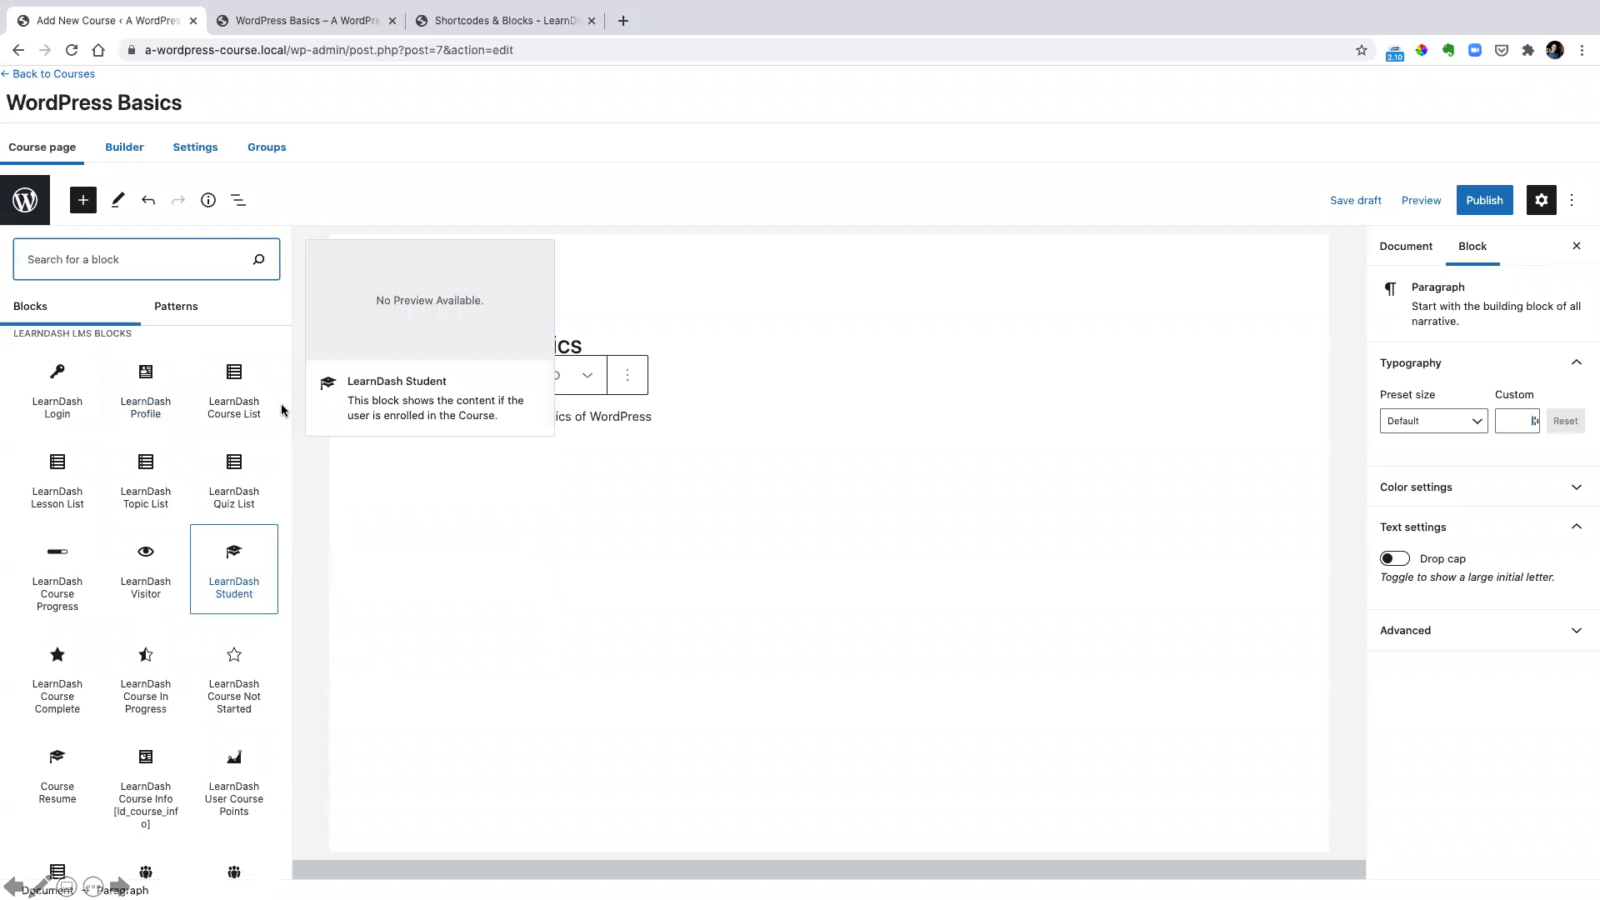
click(213, 575)
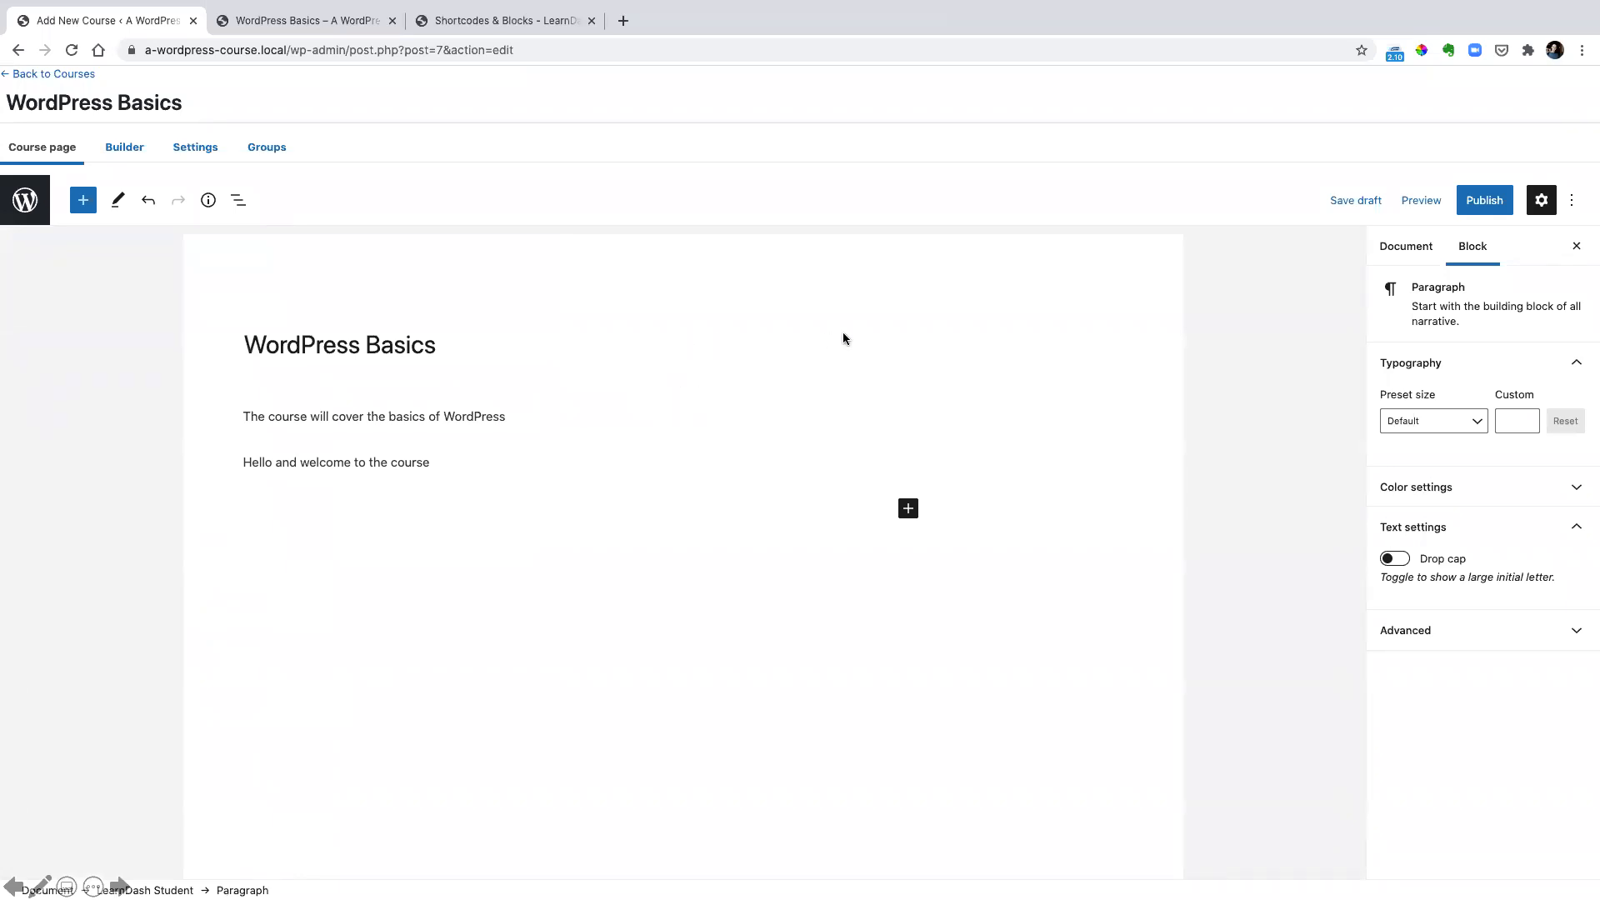
click(1489, 202)
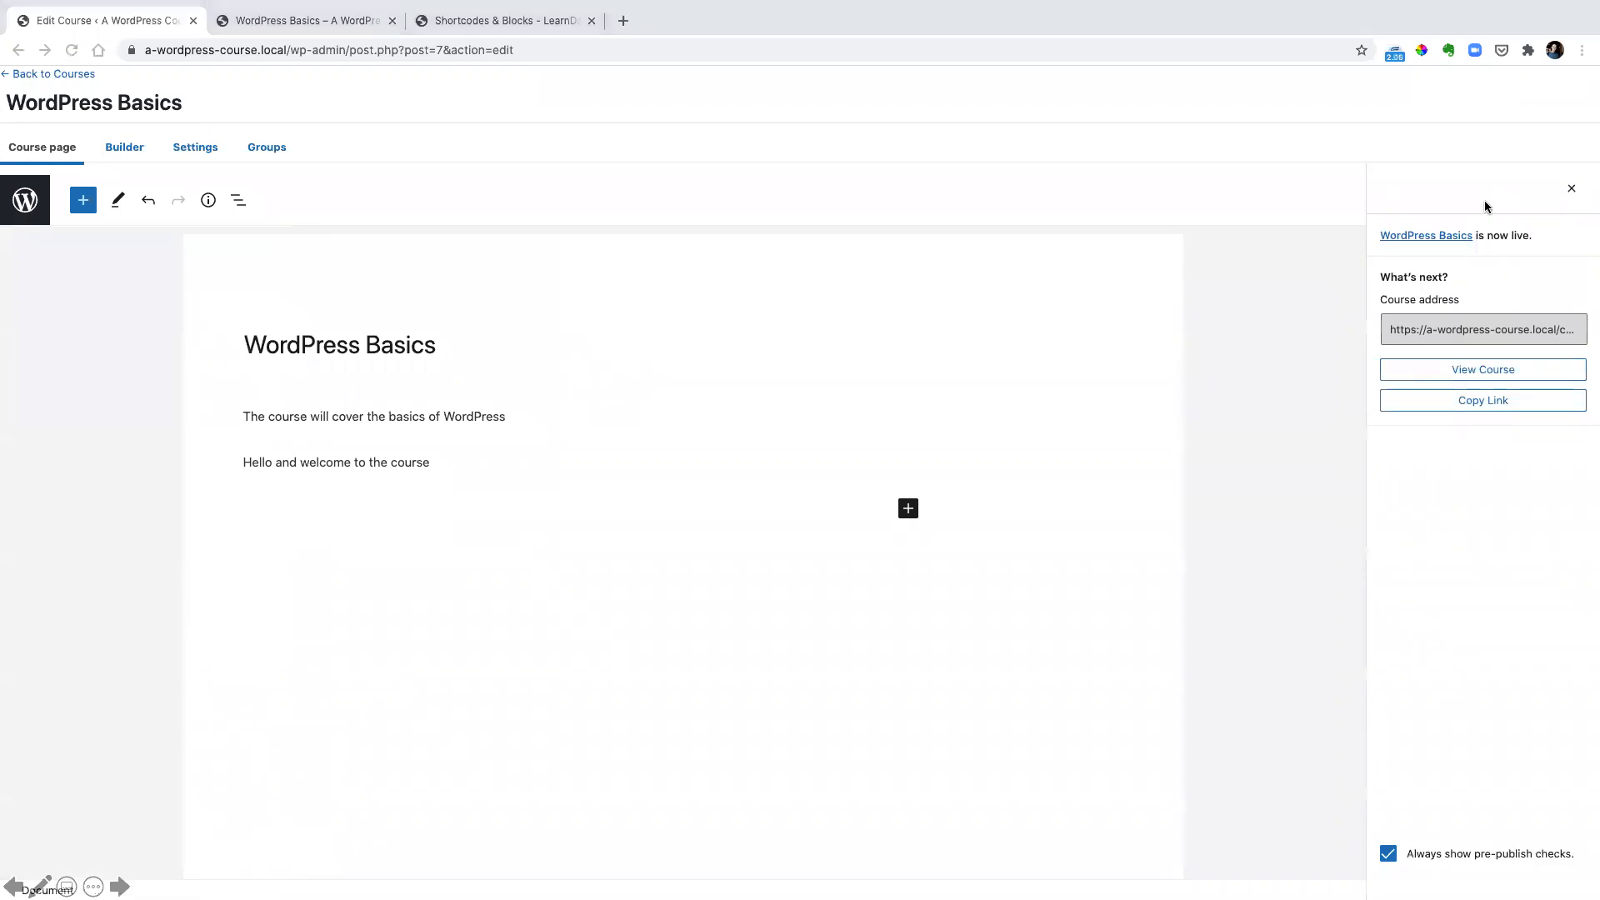
Open the published WordPress Basics course page and review its featured image, title and progress bar
click(1469, 372)
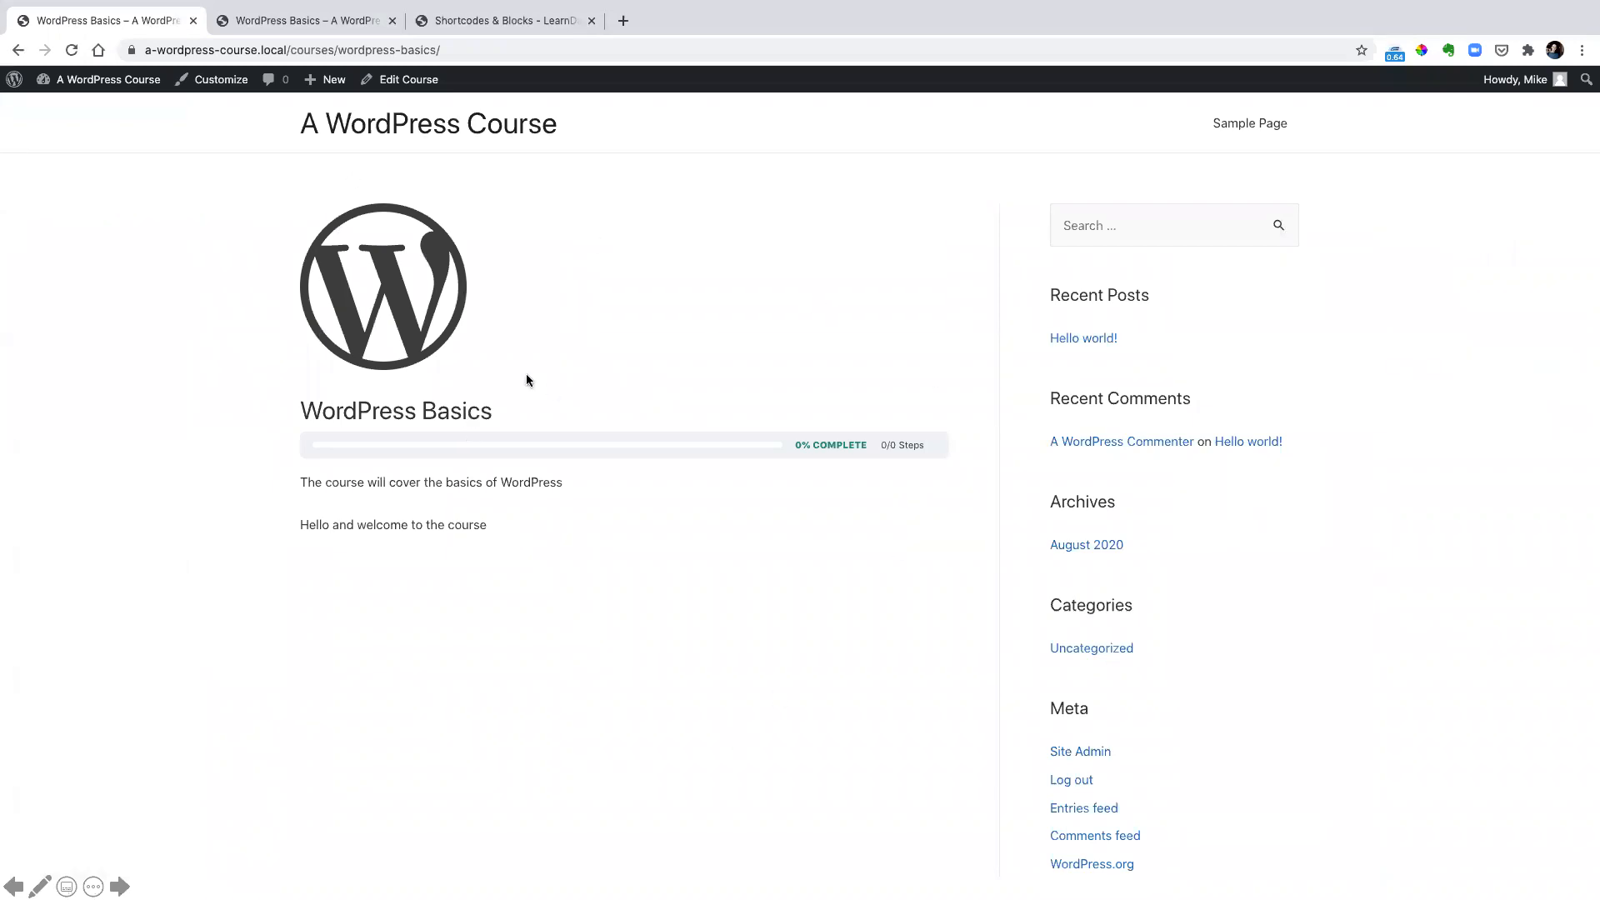
drag(269, 209, 534, 417)
mouse_move(286, 420)
mouse_down()
mouse_move(761, 470)
mouse_move(983, 468)
mouse_move(960, 469)
mouse_up()
click(387, 541)
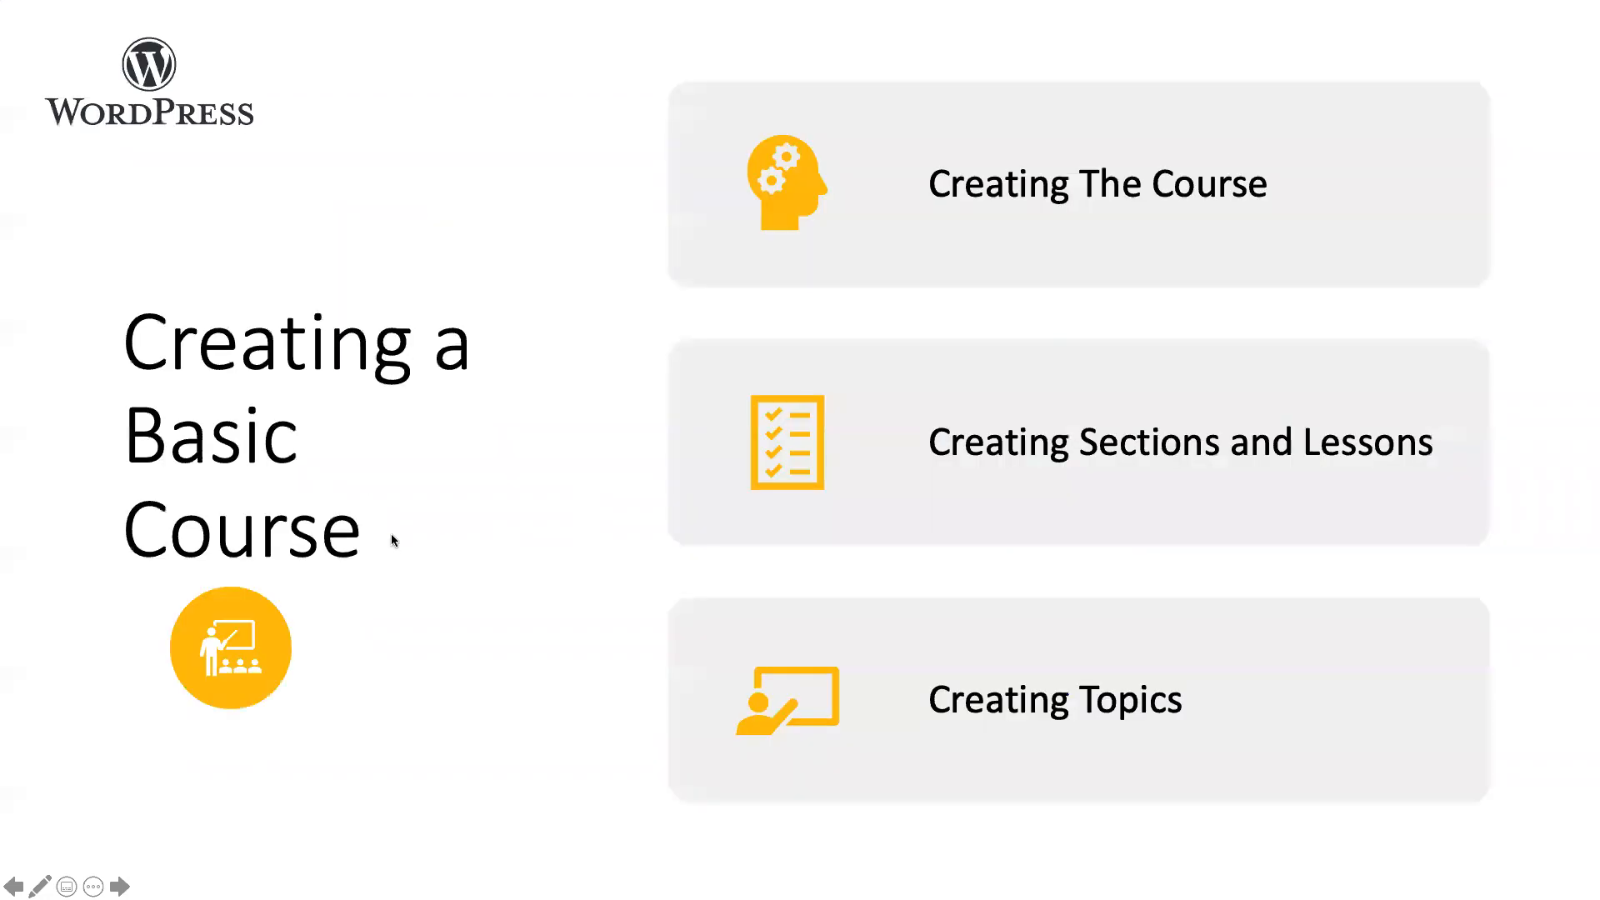
click(391, 534)
click(393, 537)
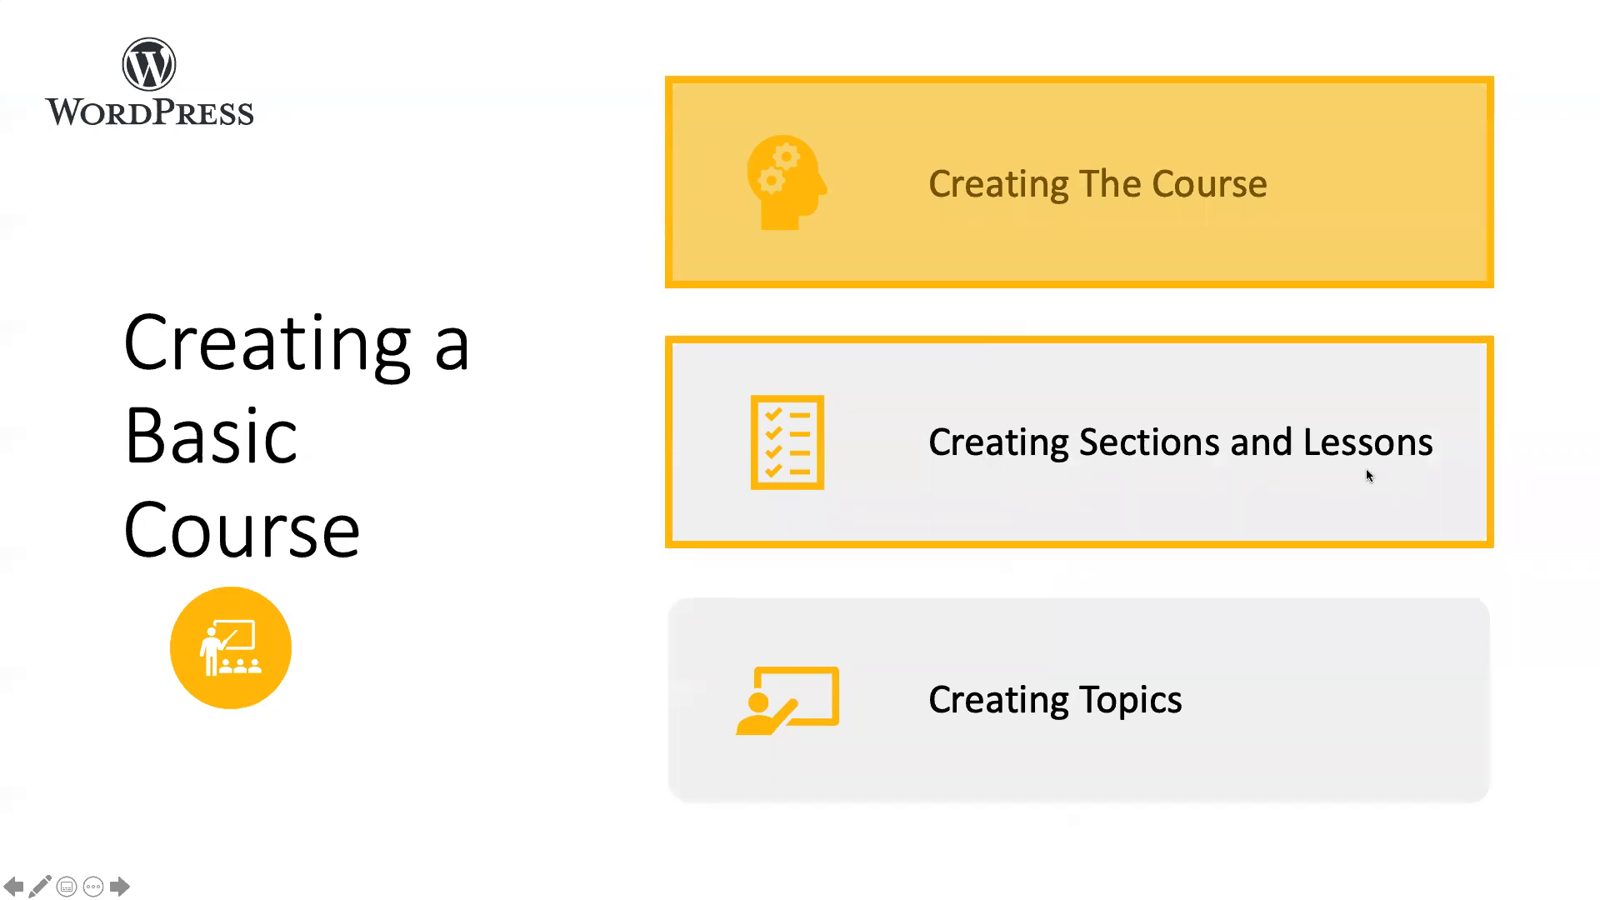
Return to the WordPress Basics course editor and open the LearnDash course builder
key(super+Tab)
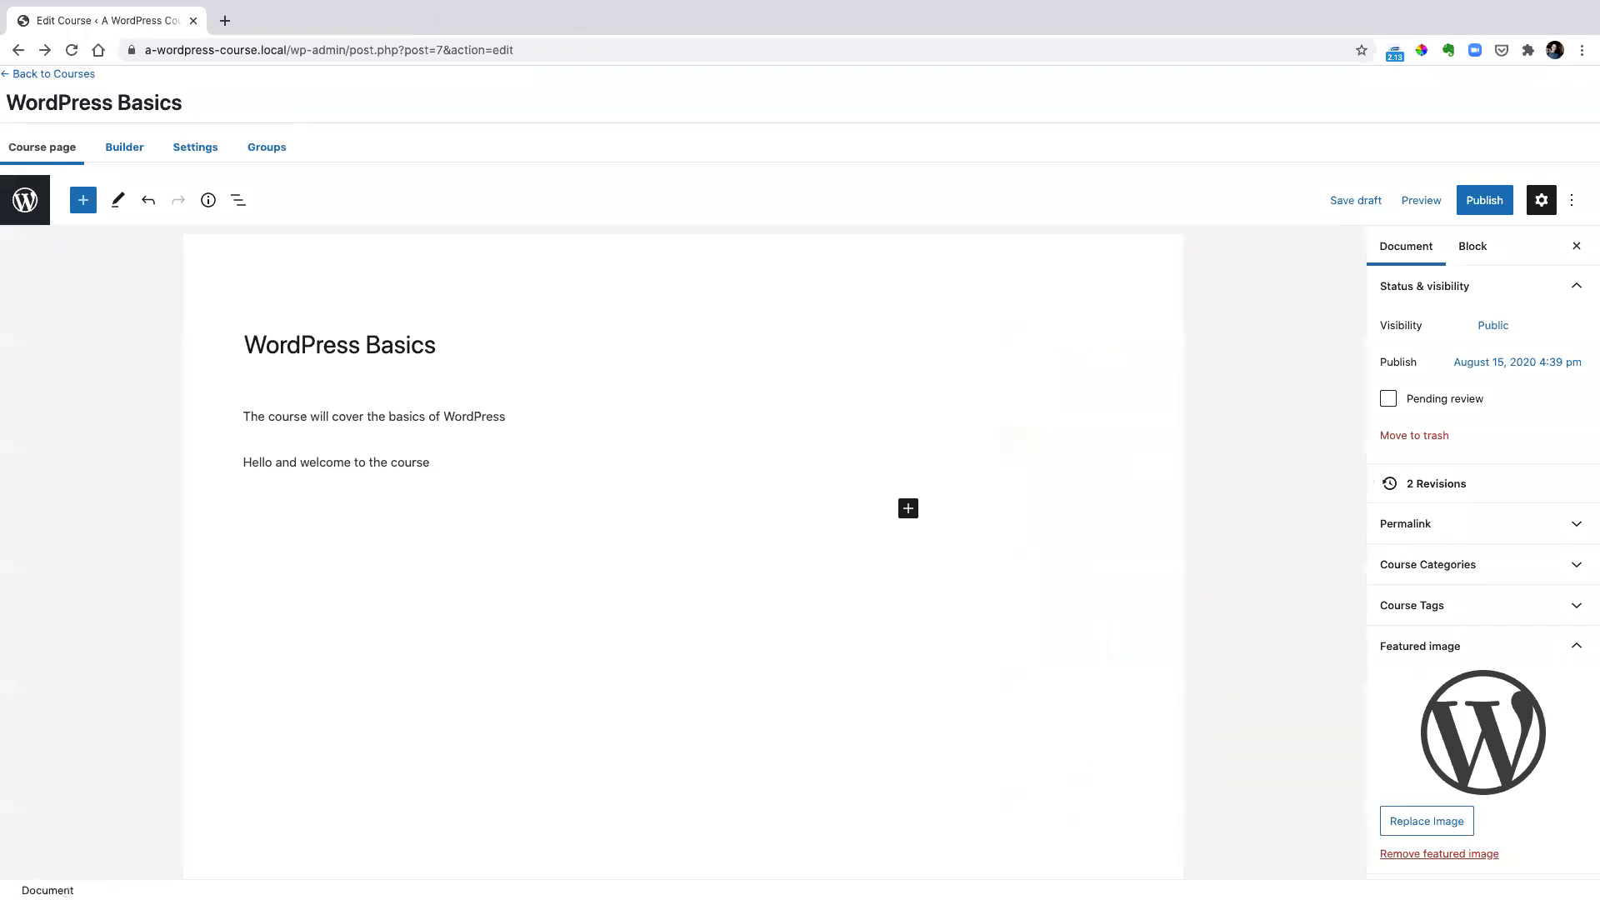
key(Right)
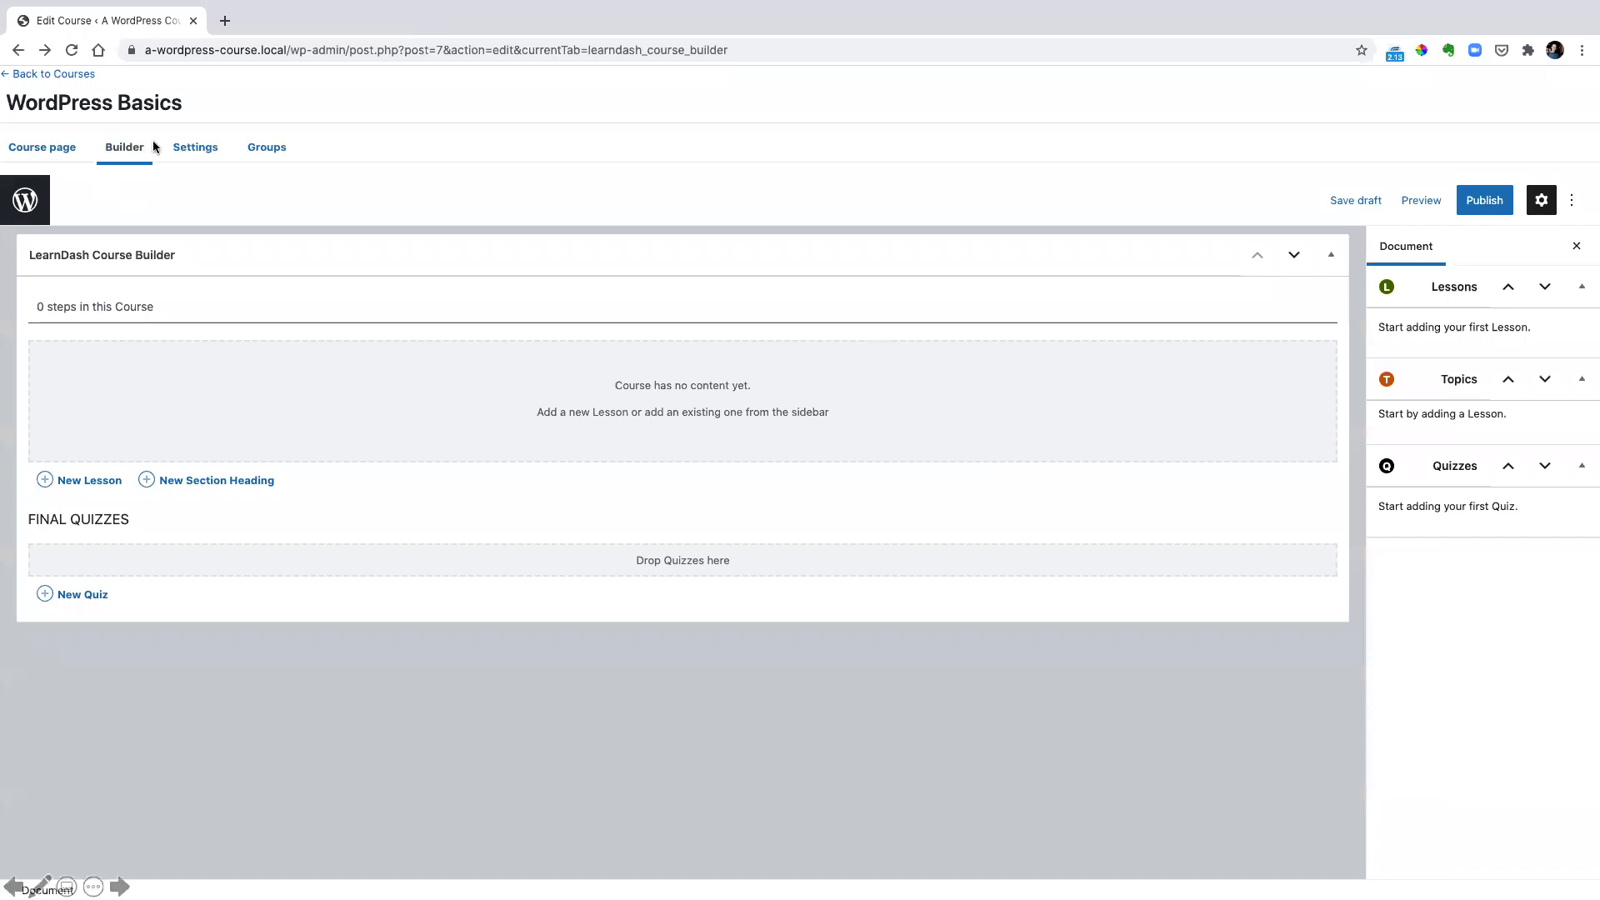
drag(99, 131, 151, 163)
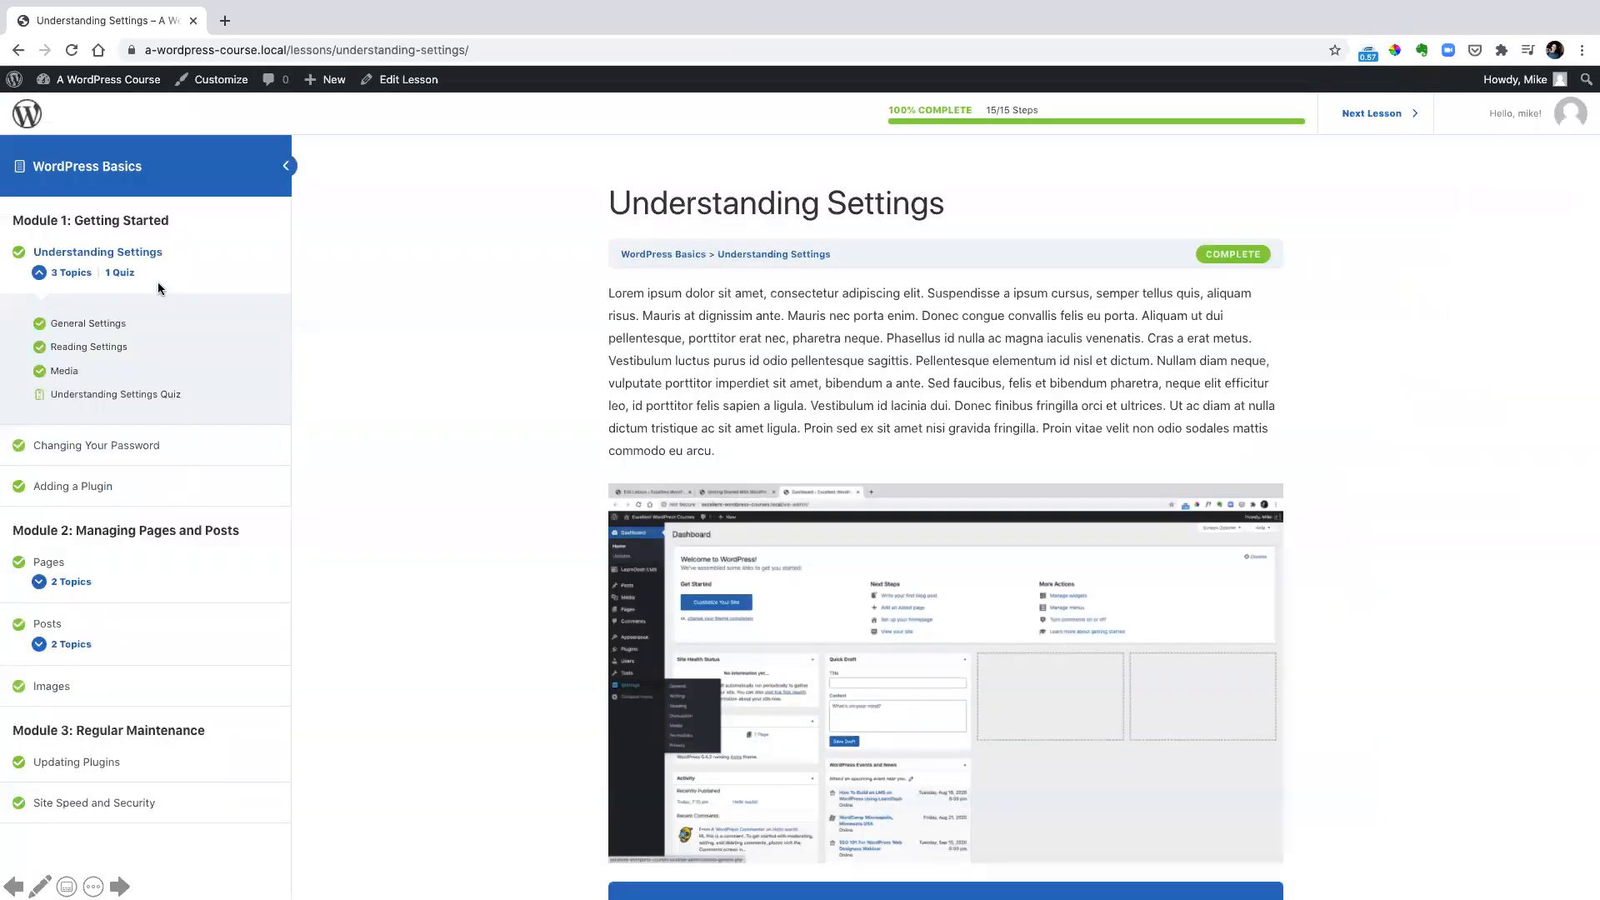
drag(3, 208, 187, 230)
drag(6, 518, 255, 546)
mouse_move(10, 715)
mouse_down()
mouse_move(37, 733)
mouse_move(239, 748)
mouse_up()
drag(975, 97, 1047, 126)
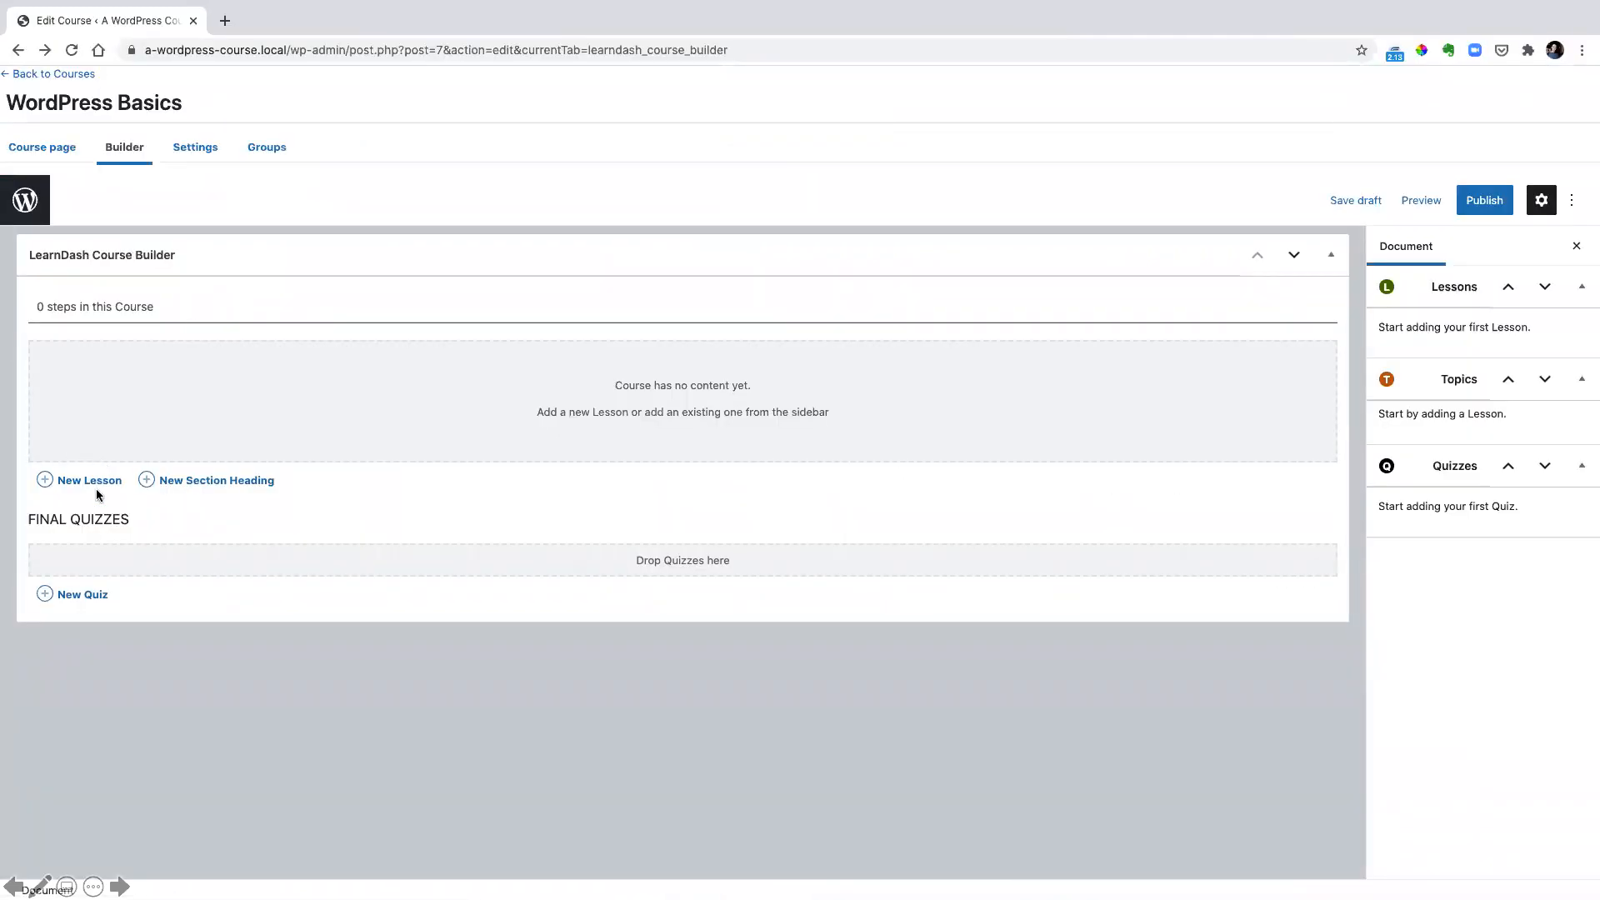
Add three section headings to the course: "Getting Started", "Managing Pages and Posts" and "Regular Maintenance"
click(183, 480)
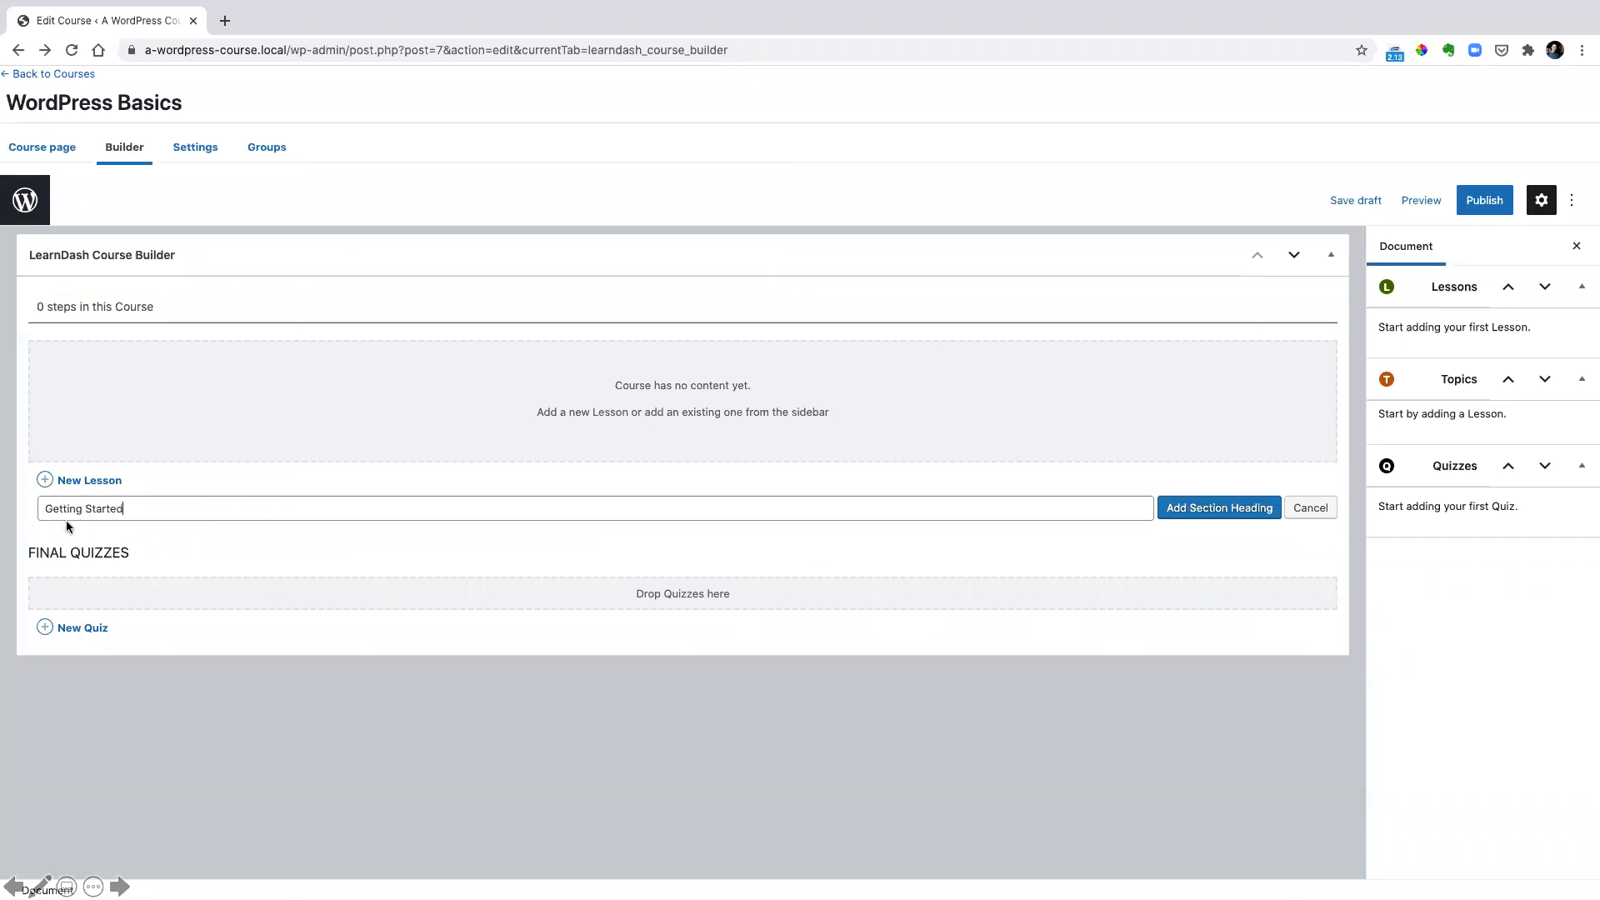
key(Return)
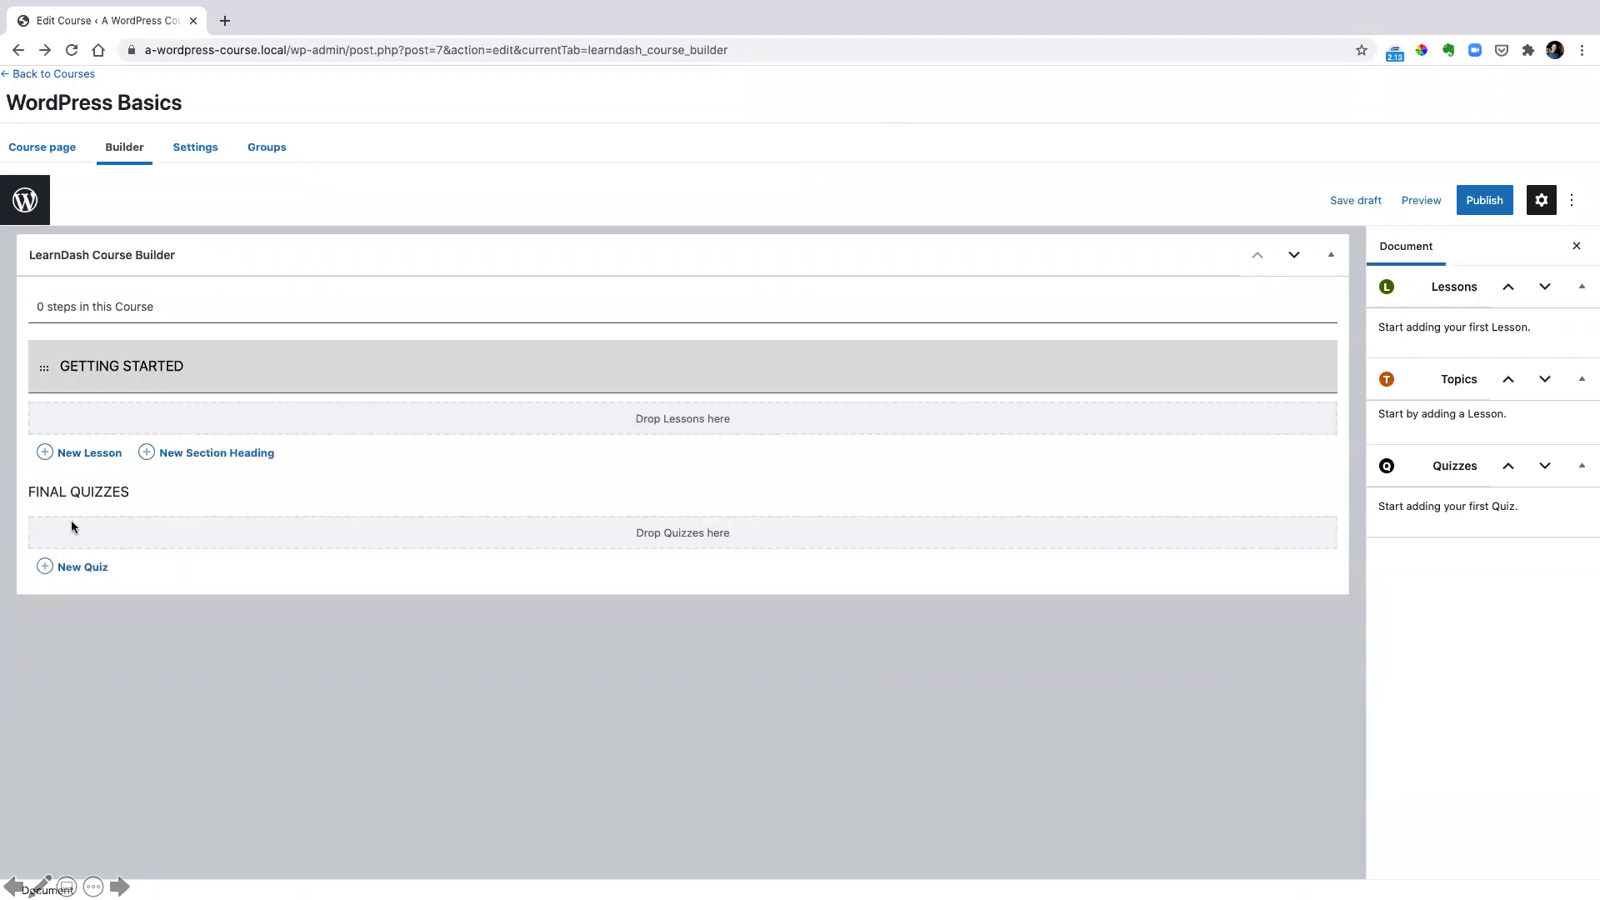
click(173, 450)
text(Managing Pages and Posts)
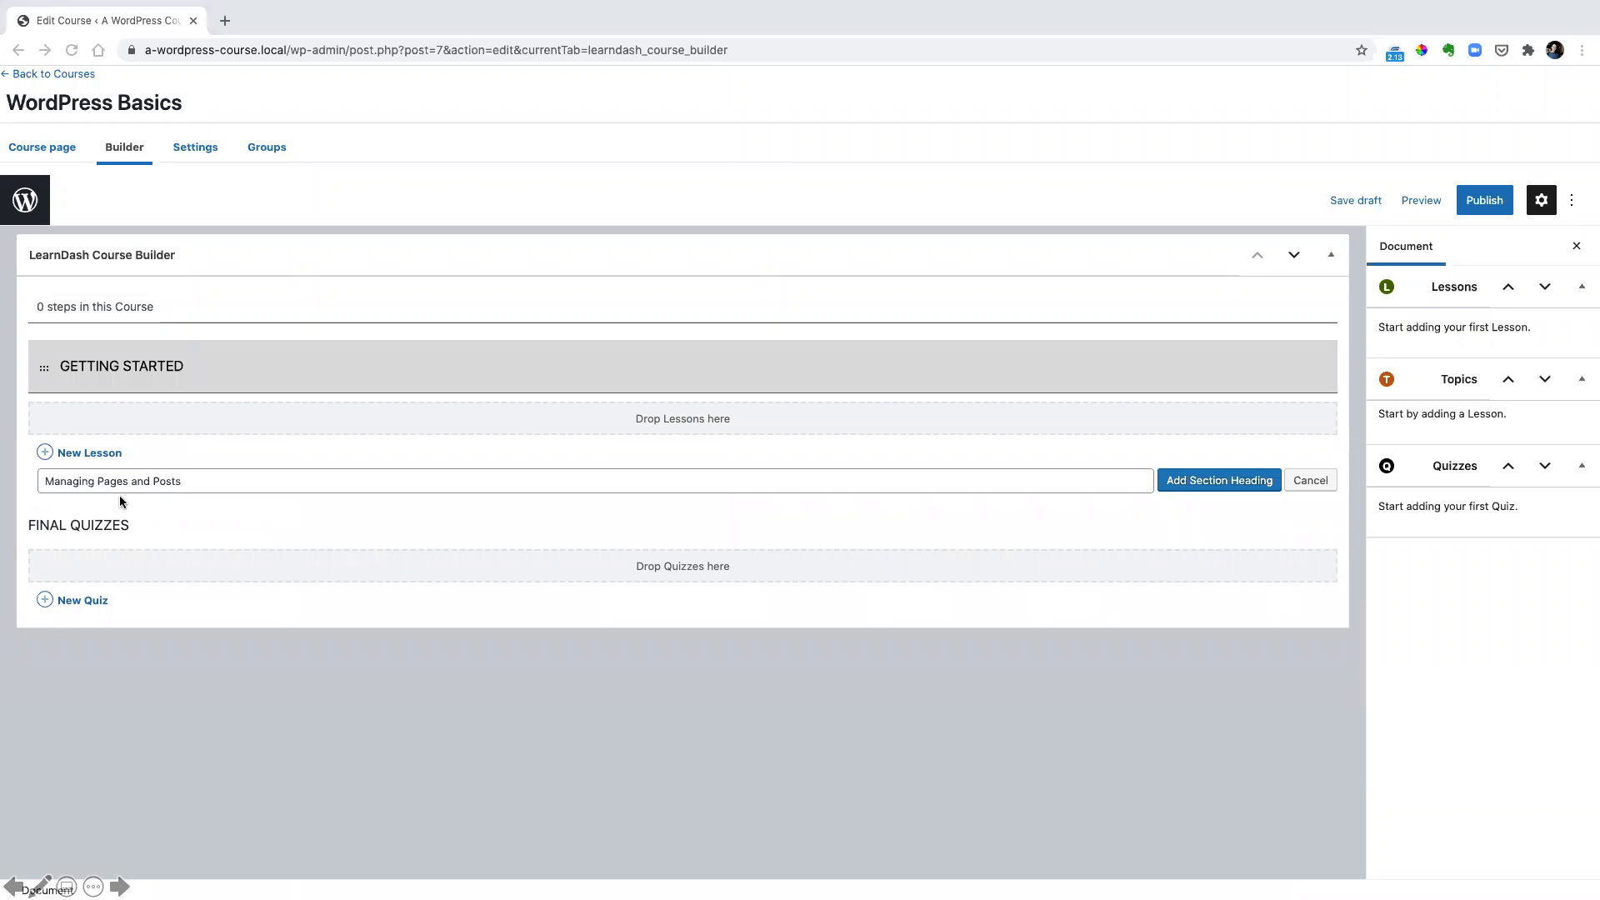
key(Return)
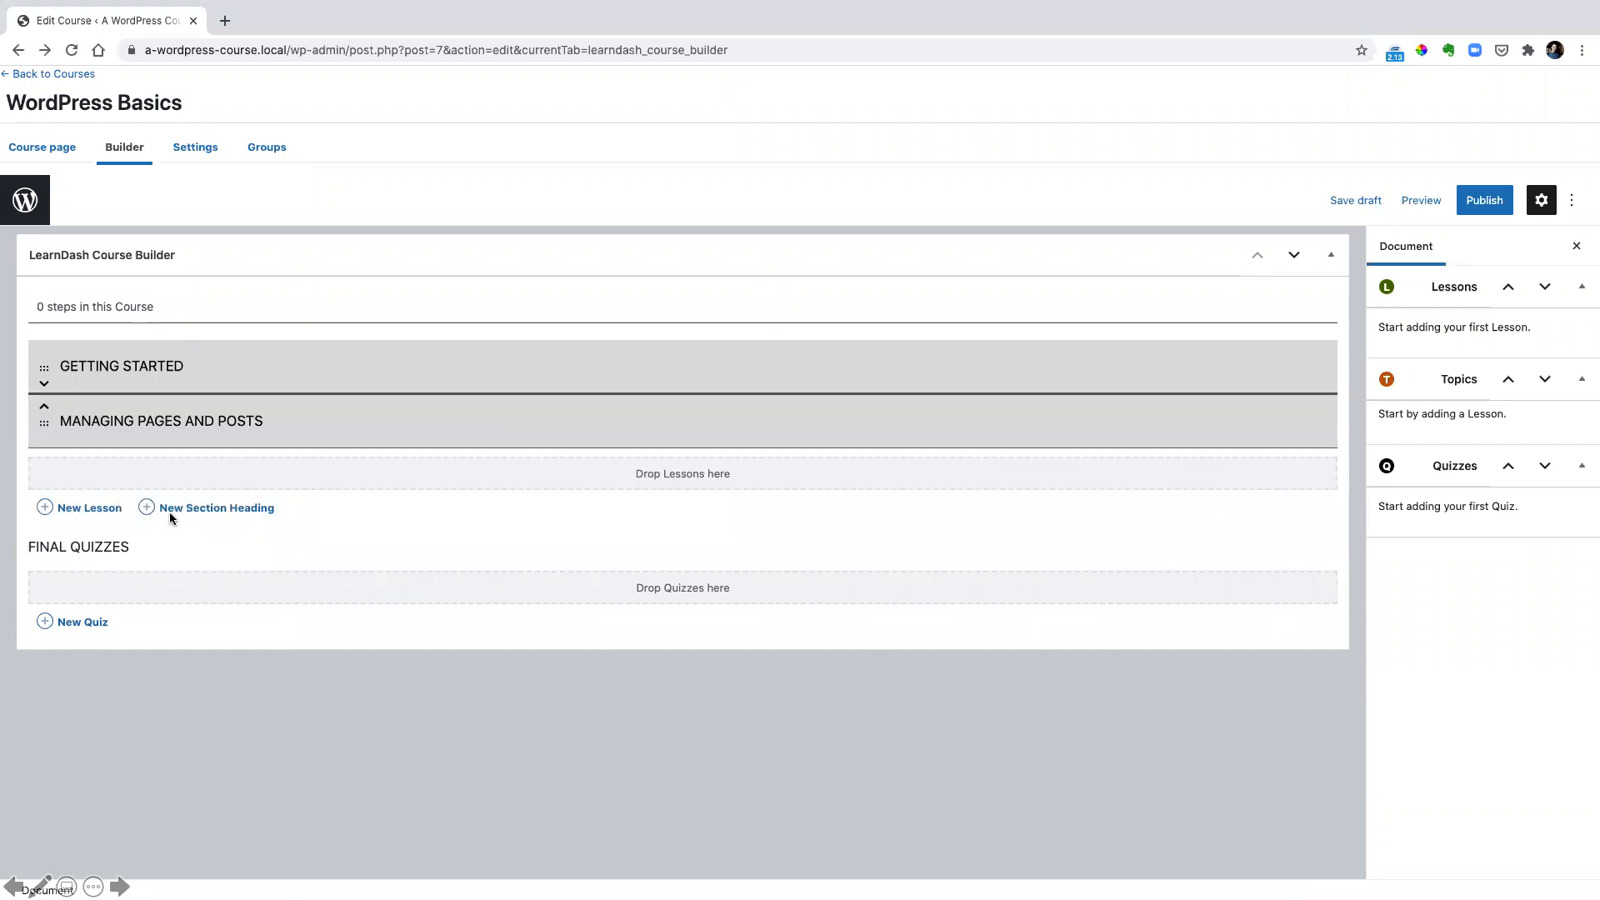
click(146, 508)
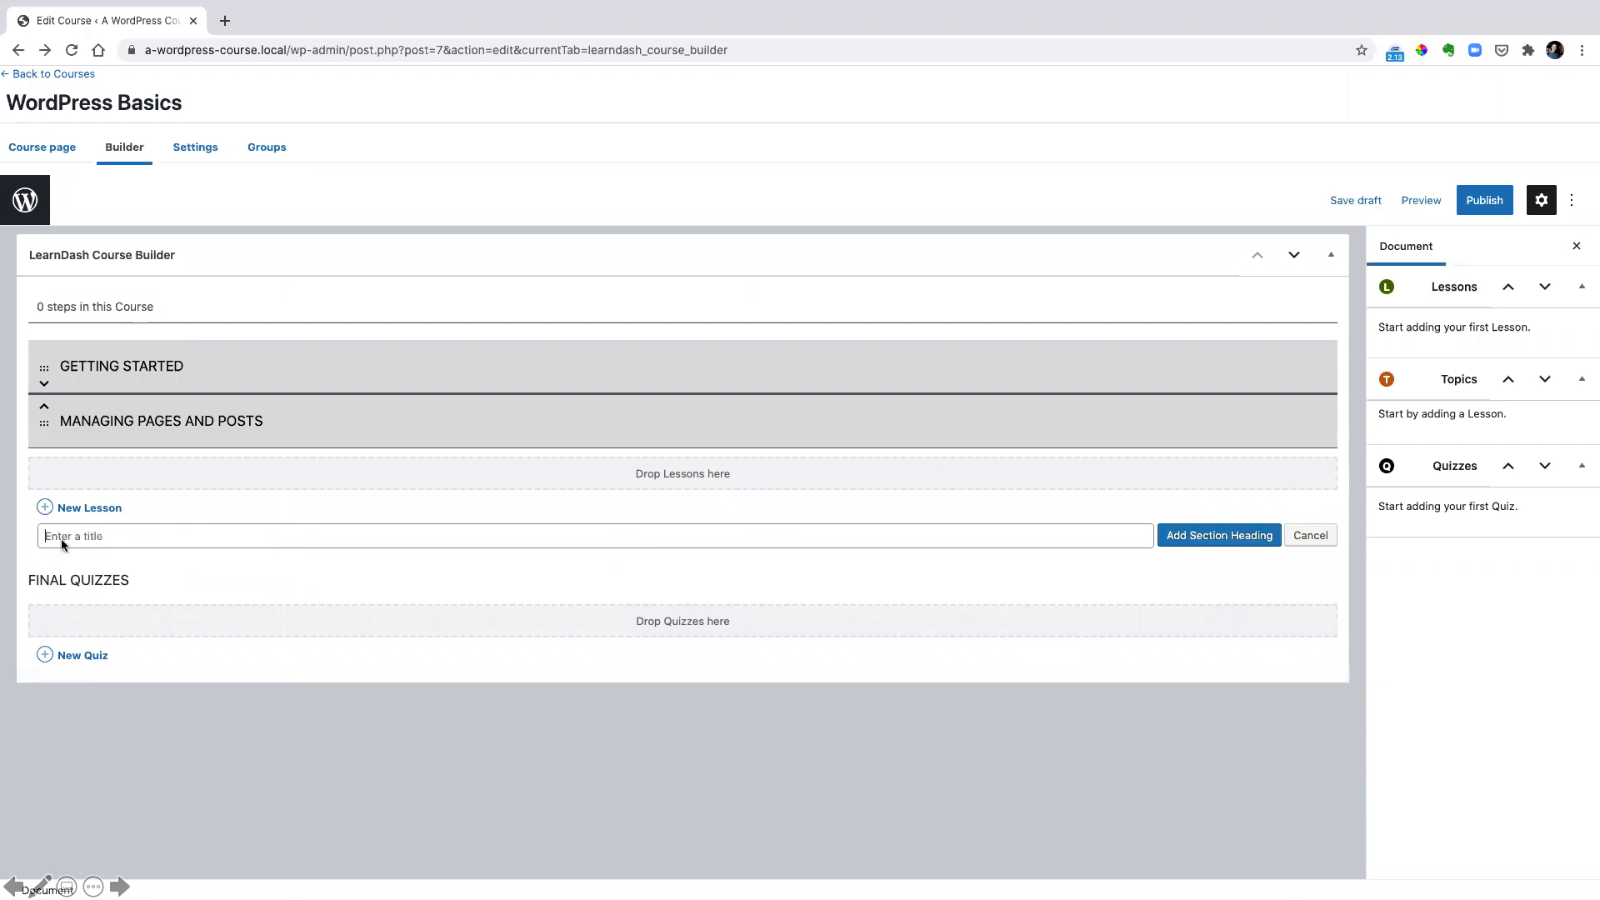
text(Regular Maintenance)
click(1218, 537)
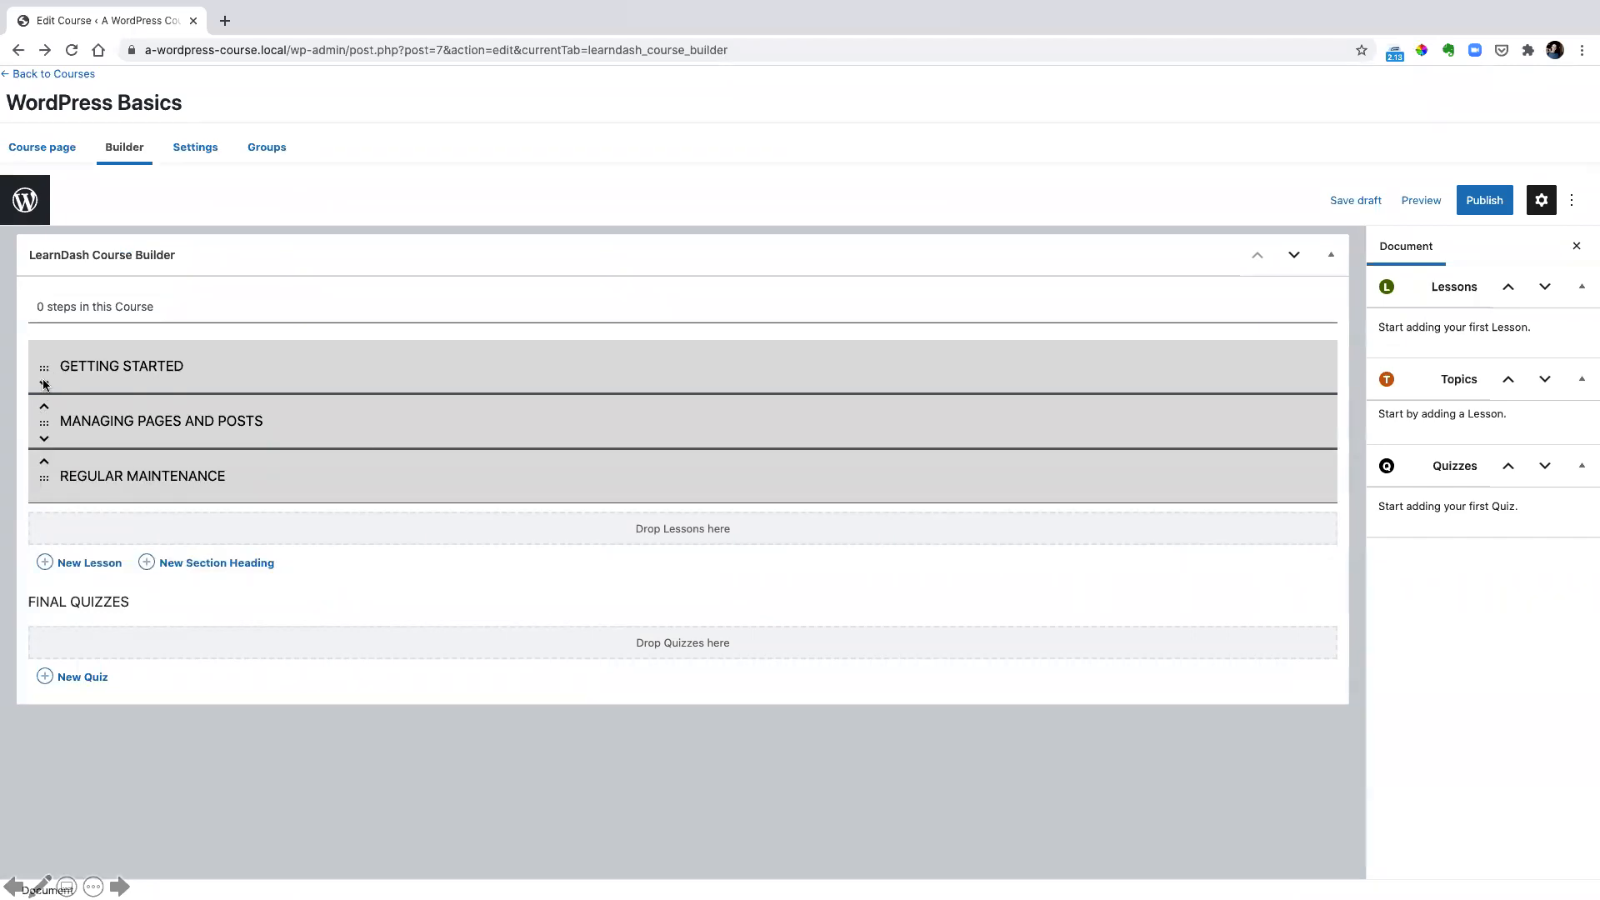
Prefix the Getting Started heading with "Module 1:" and the Managing Pages and Posts heading with "Module 2:"
click(92, 367)
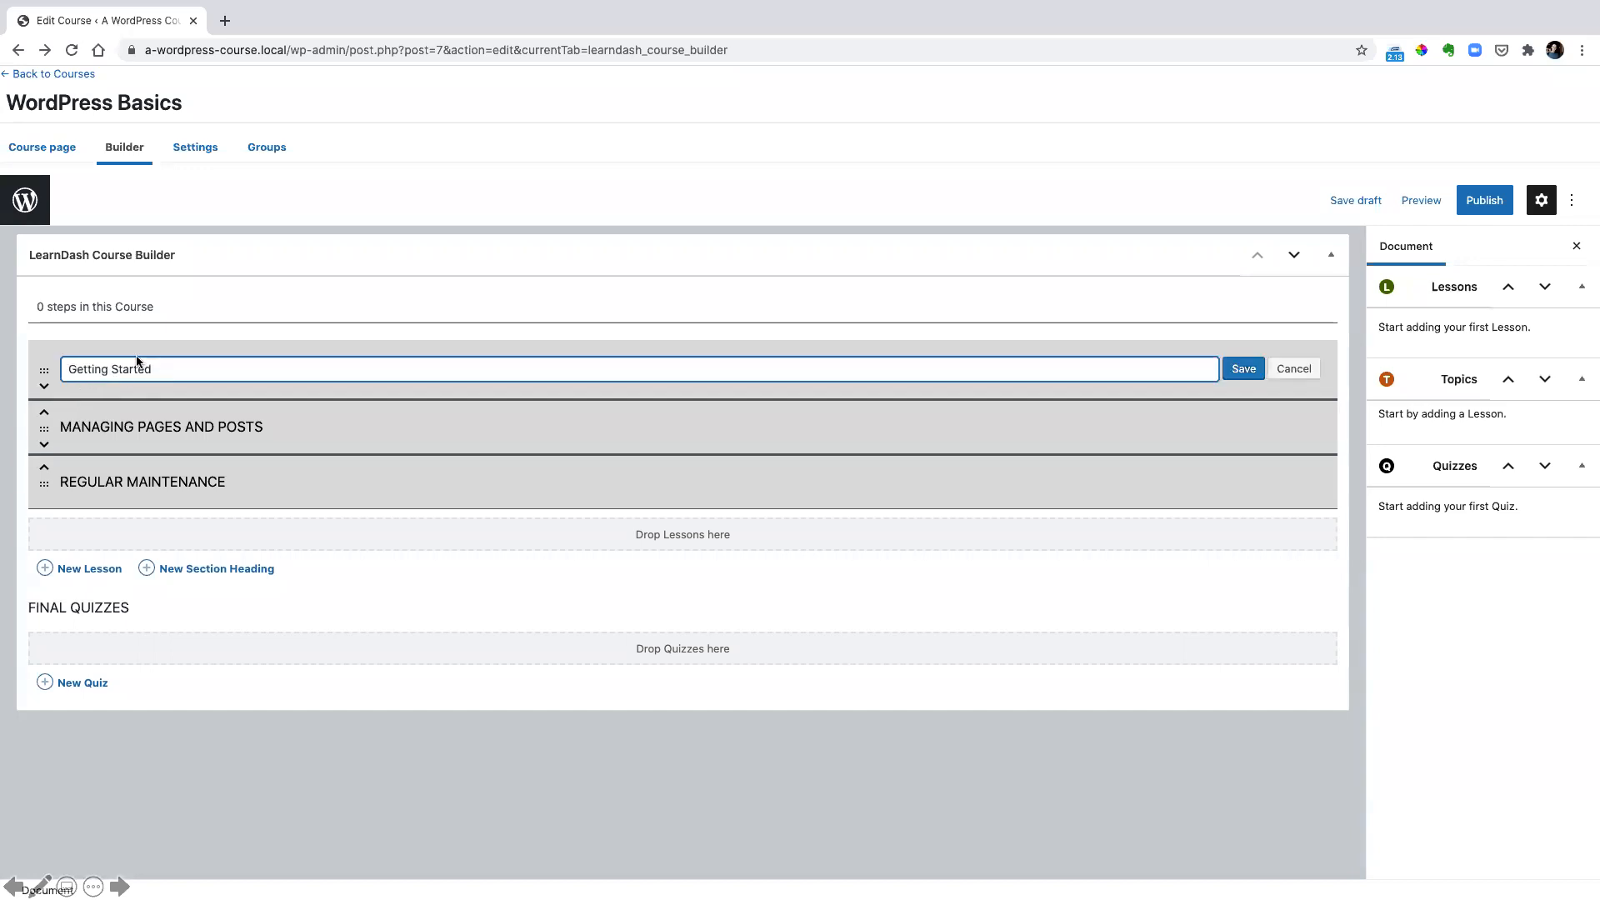
click(77, 372)
text(Module 1:)
key(Return)
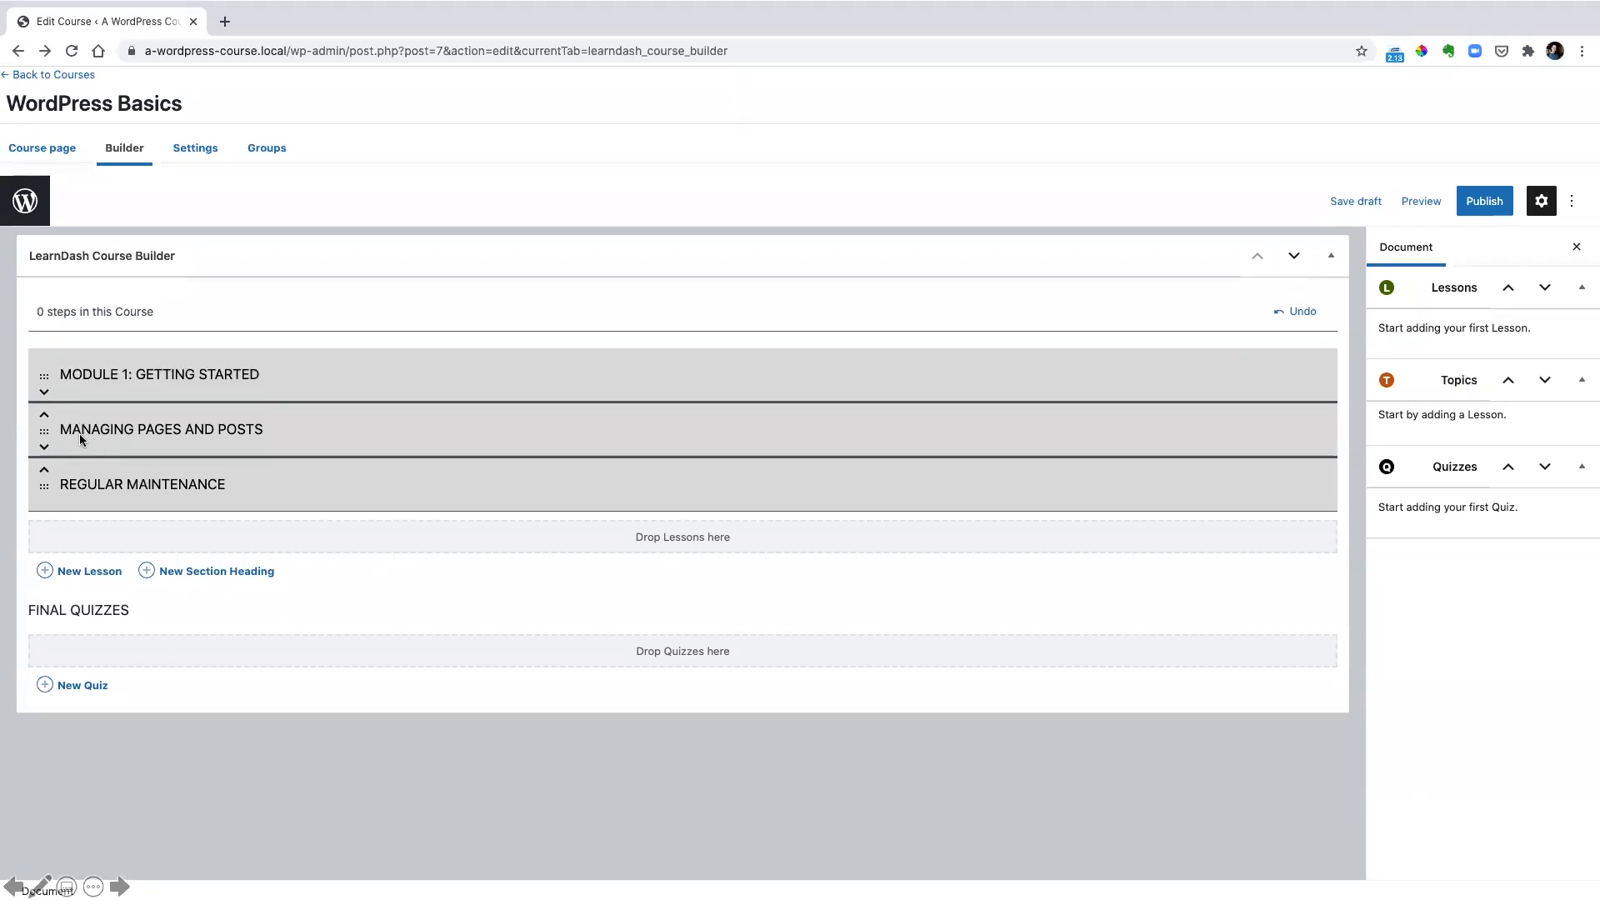
click(79, 433)
click(70, 433)
text(Module 2: Managing Pages and Posts)
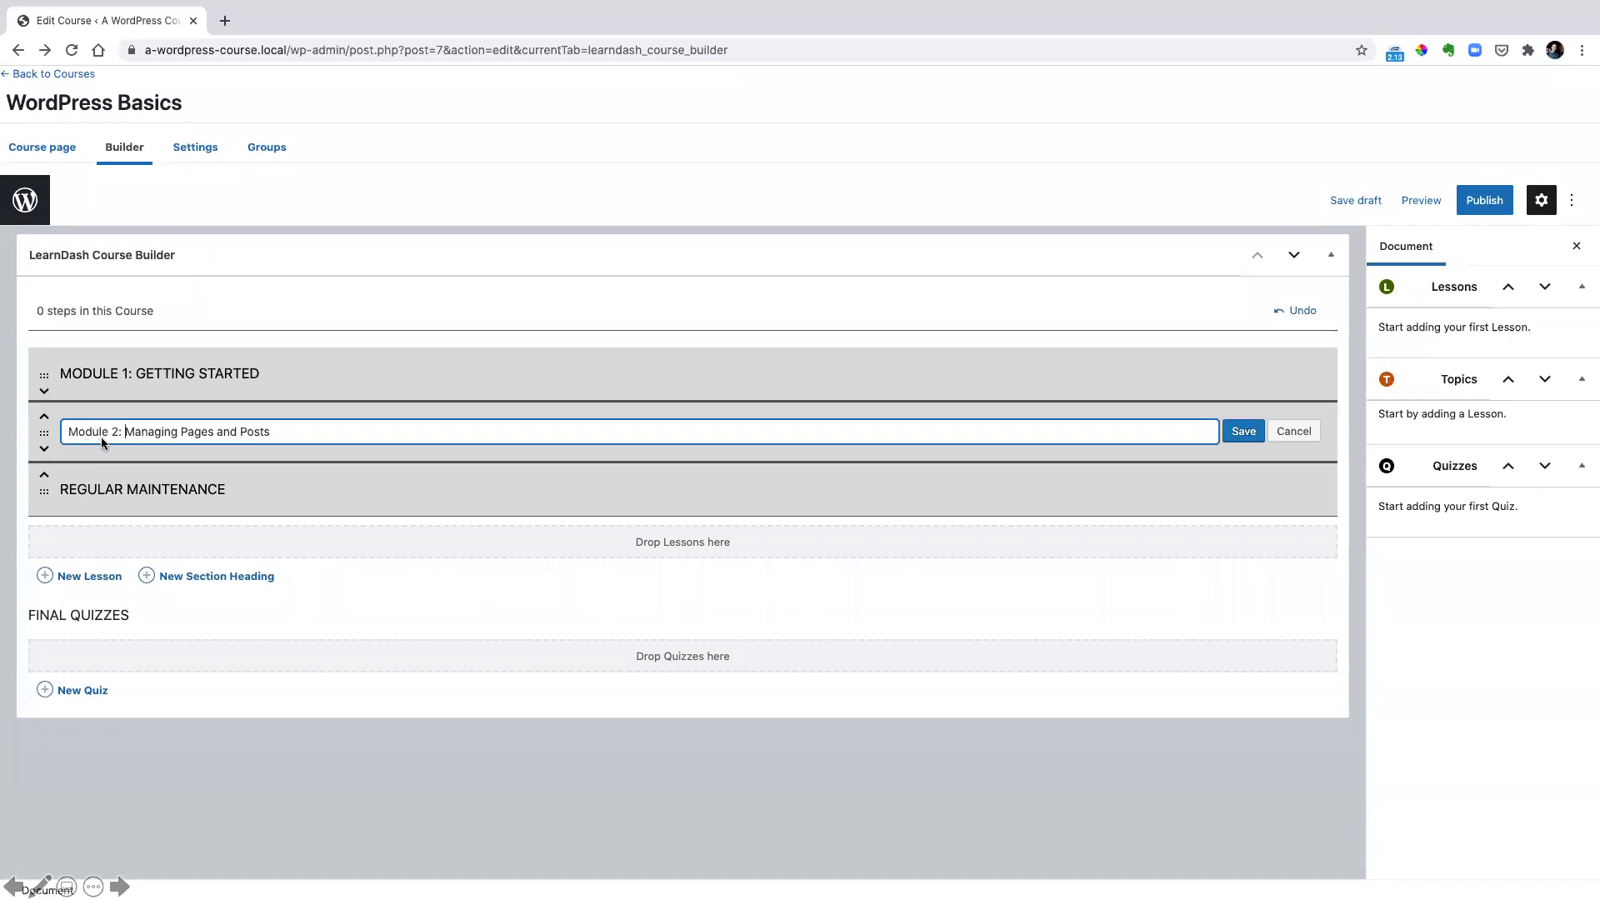
key(Return)
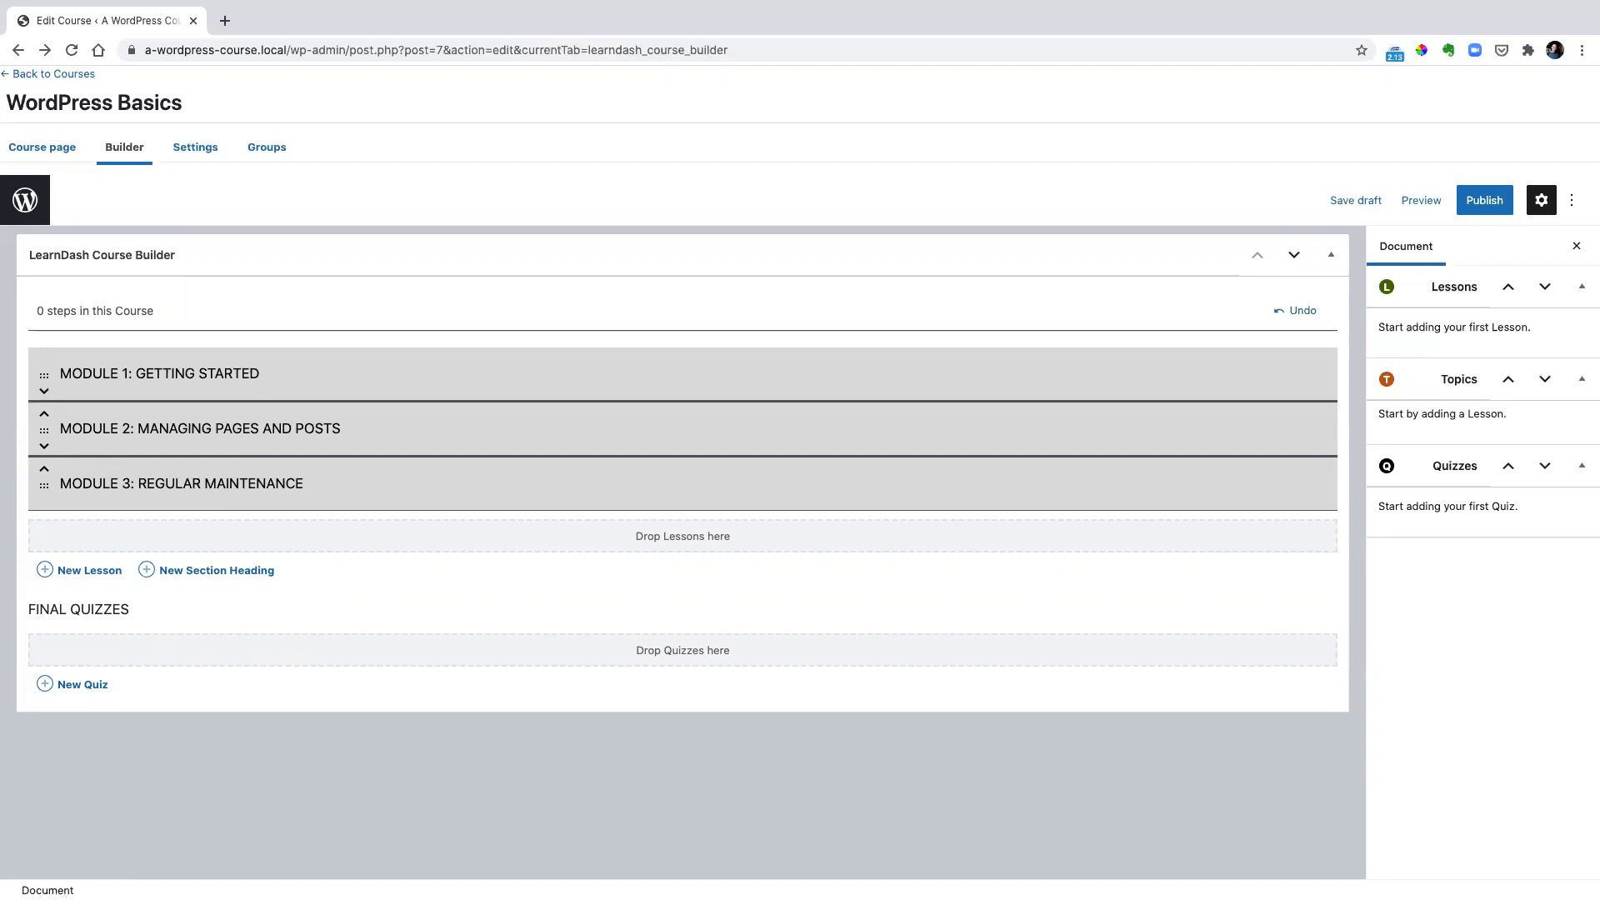
Add a lesson titled "Understanding Settings" and move it directly under the Module 1: Getting Started heading
click(71, 573)
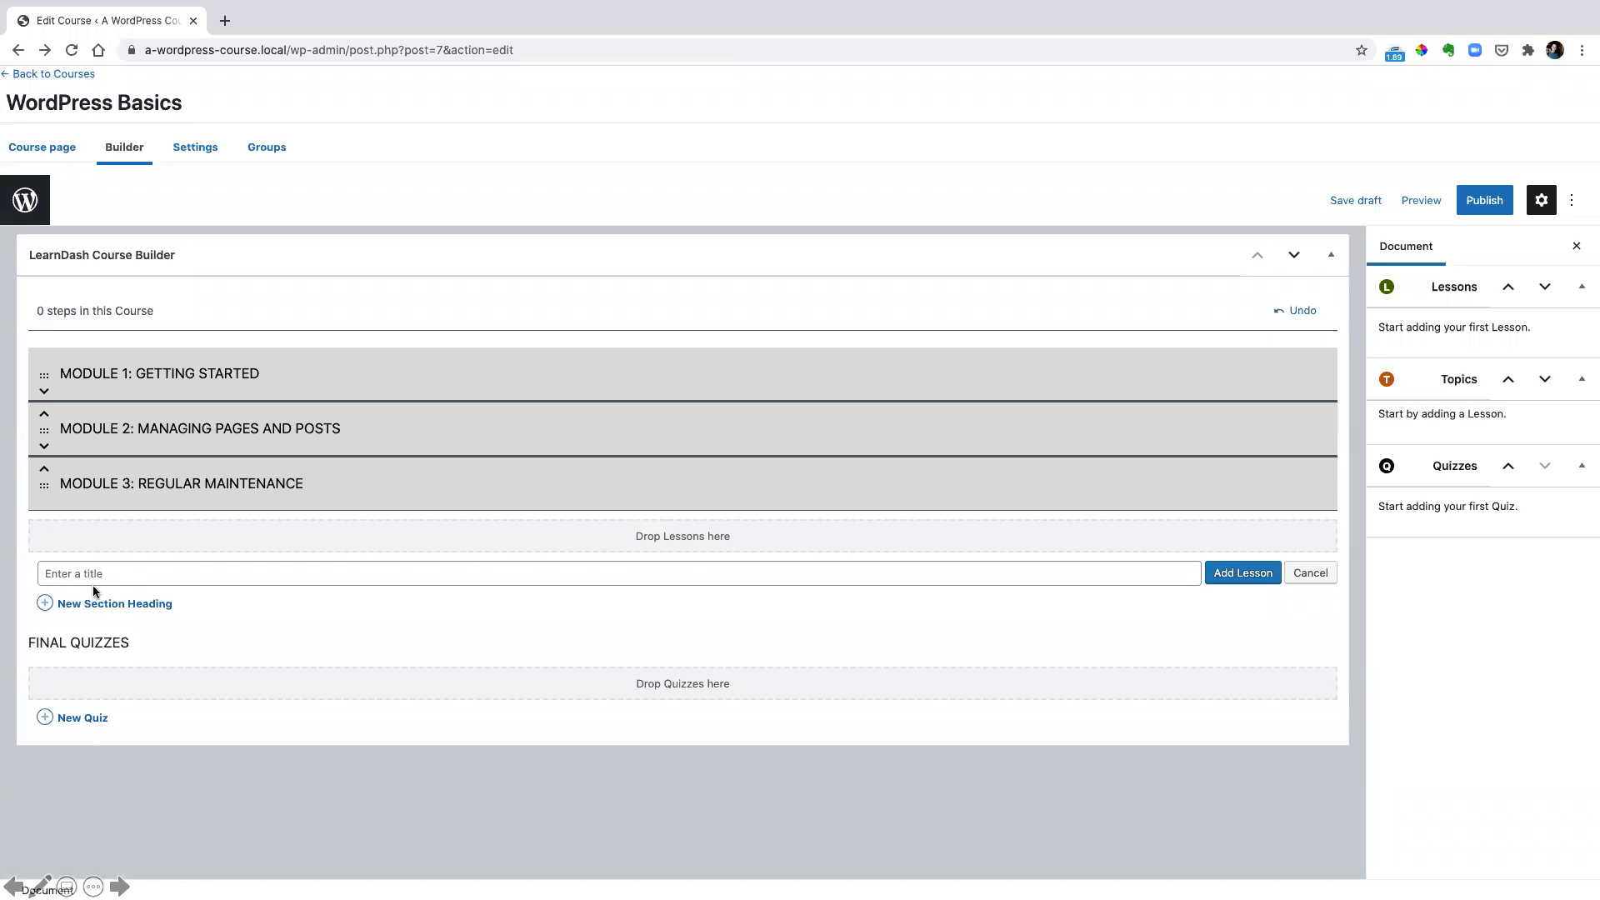
text(Understanding Settings)
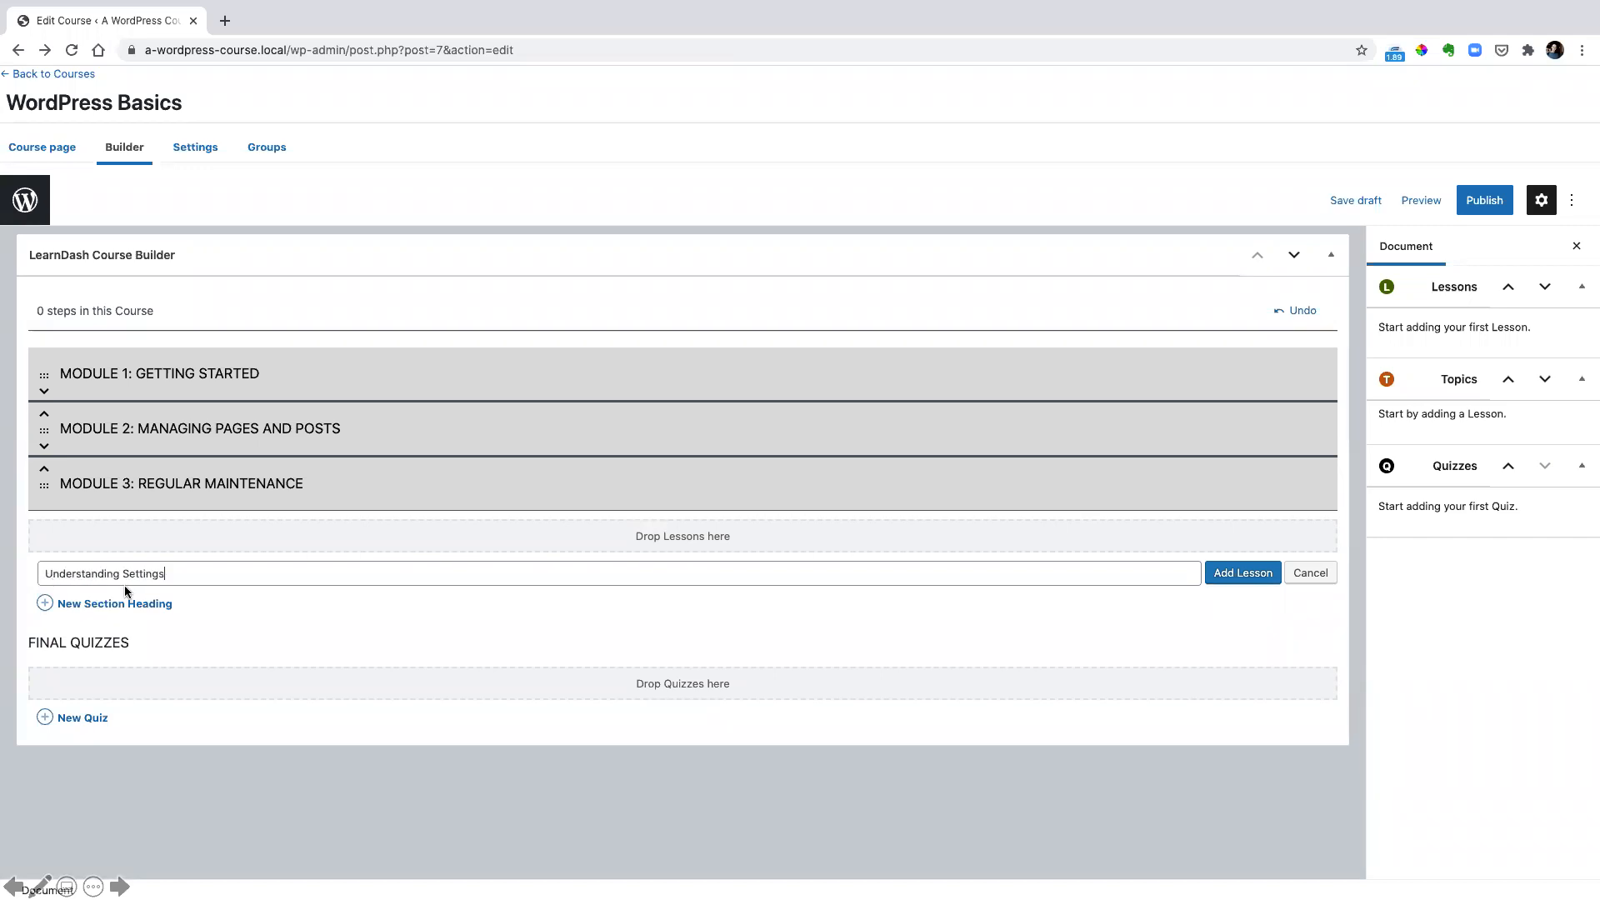
click(1232, 577)
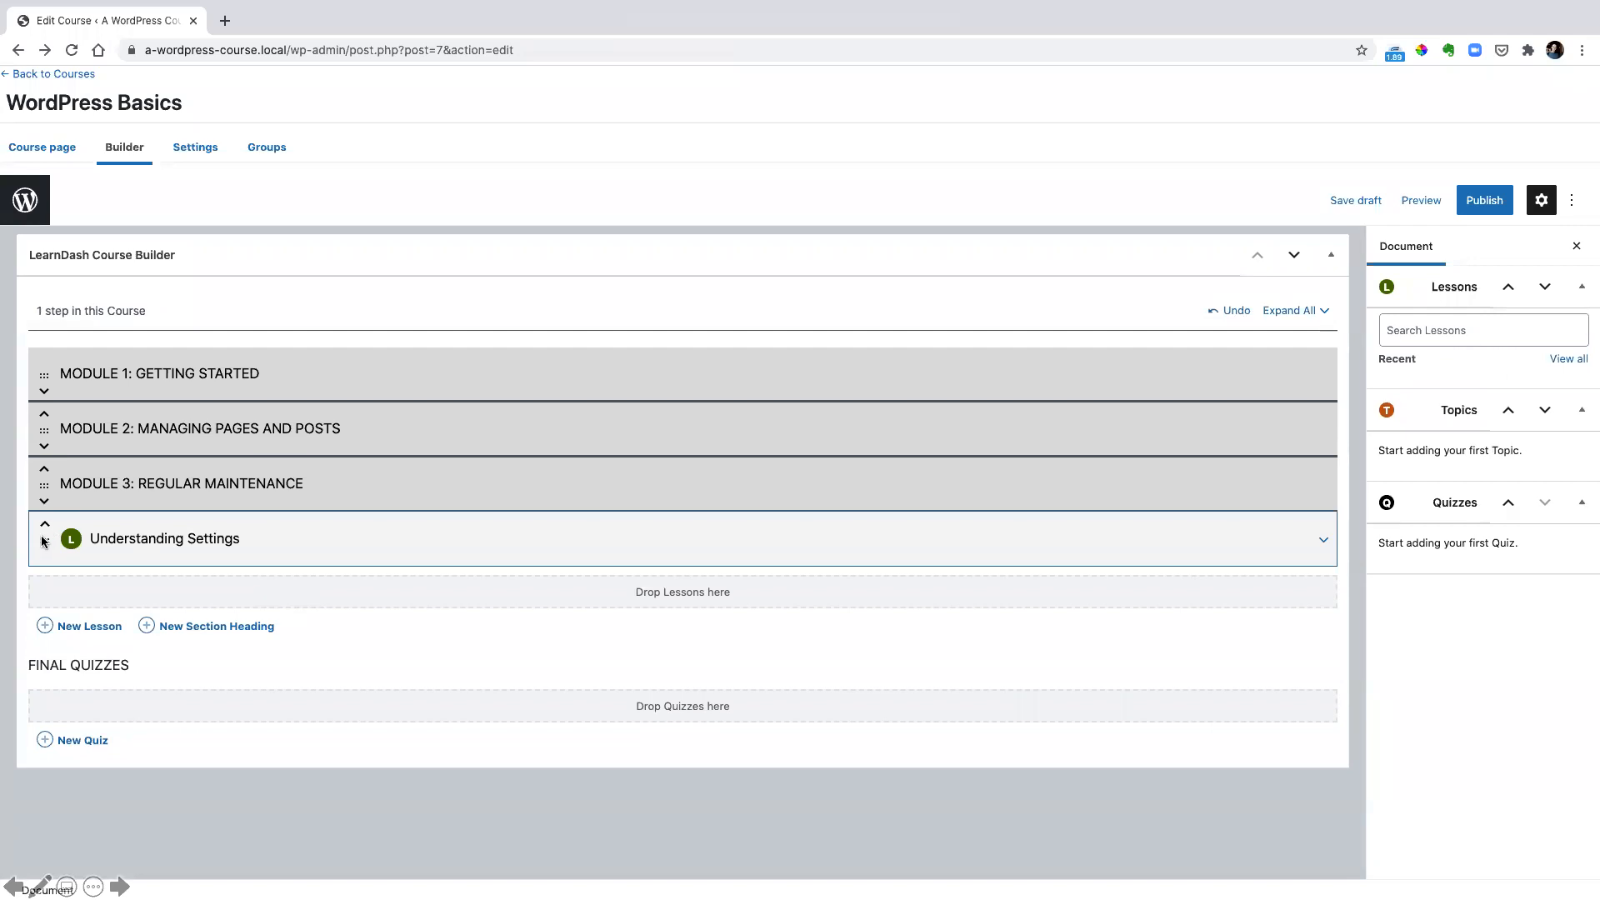
drag(45, 540, 53, 439)
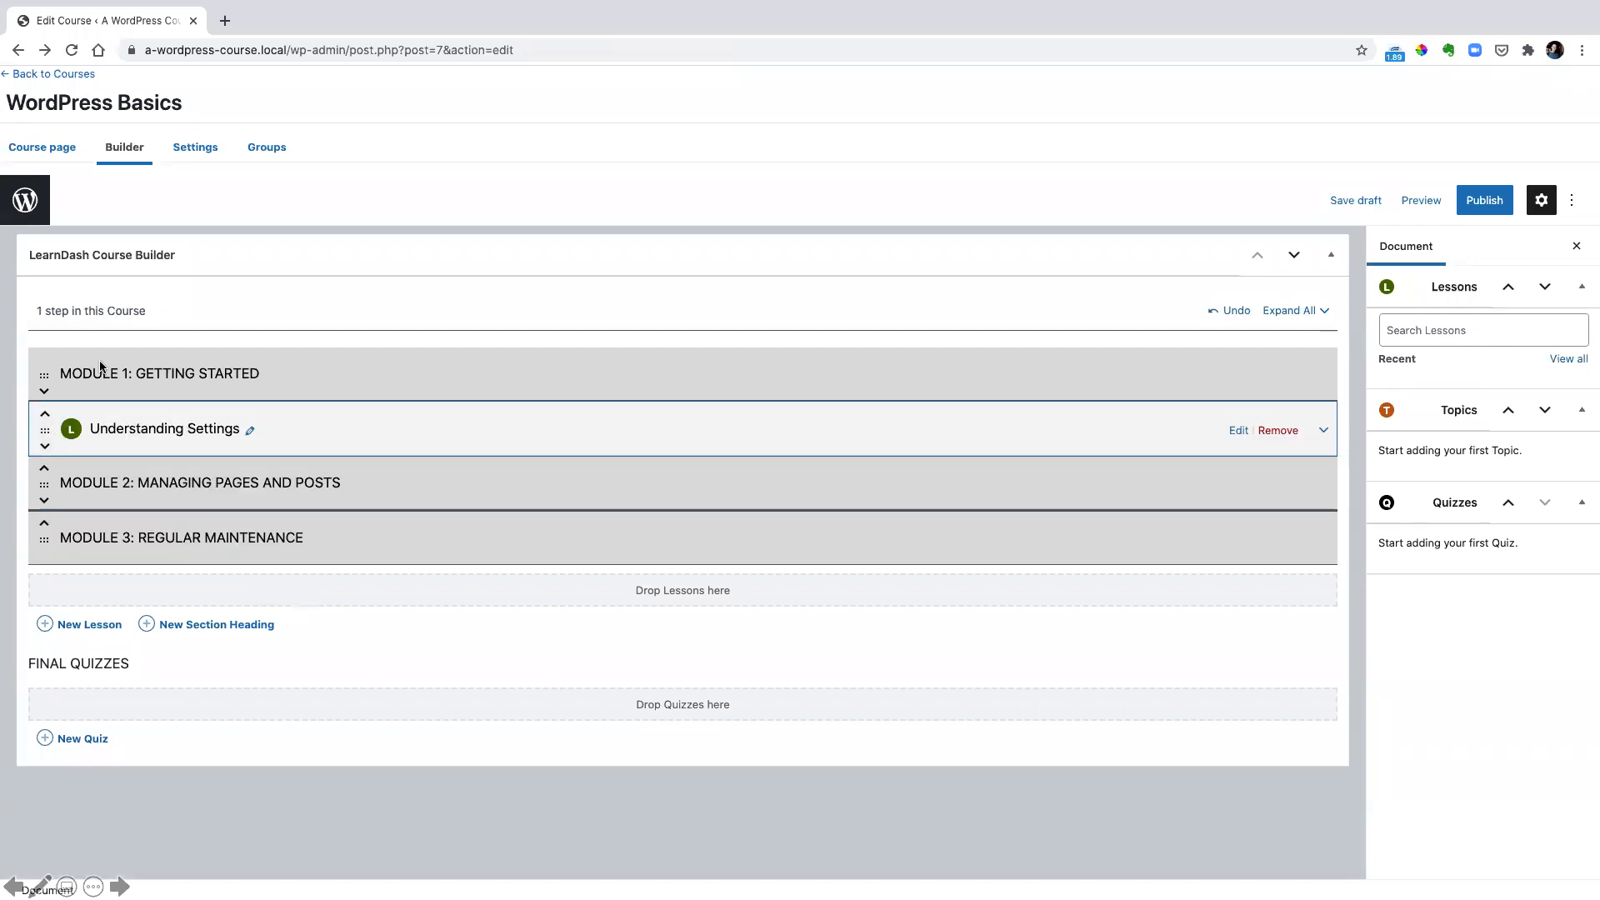
Add a lesson titled "Changing Your Password" and move it below Understanding Settings in Module 1
click(77, 627)
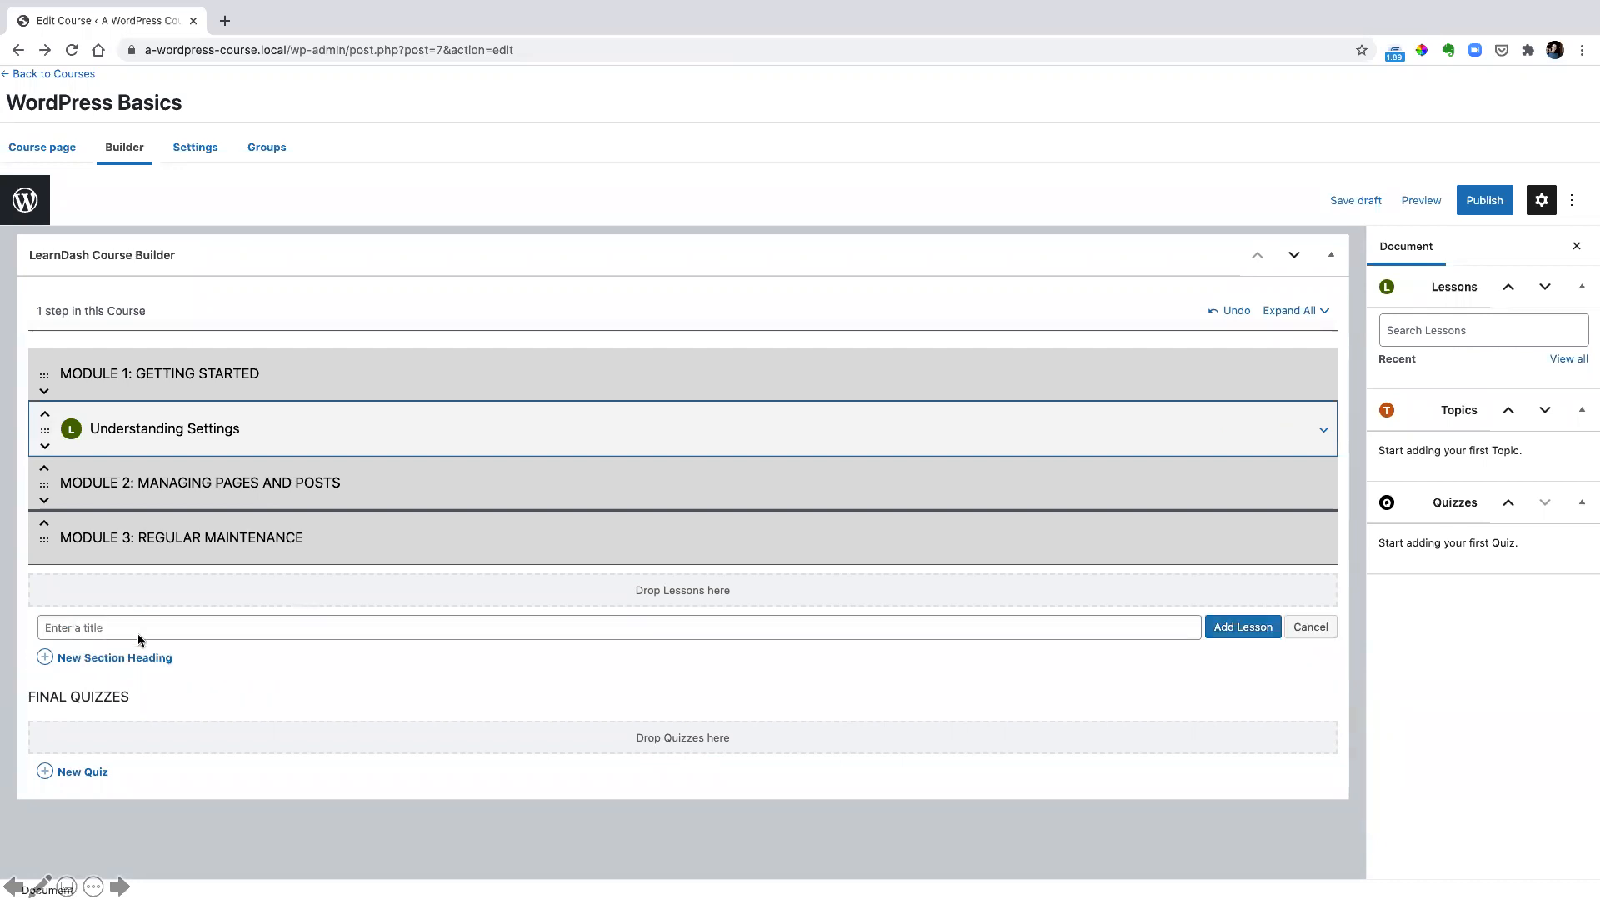
key(super+v)
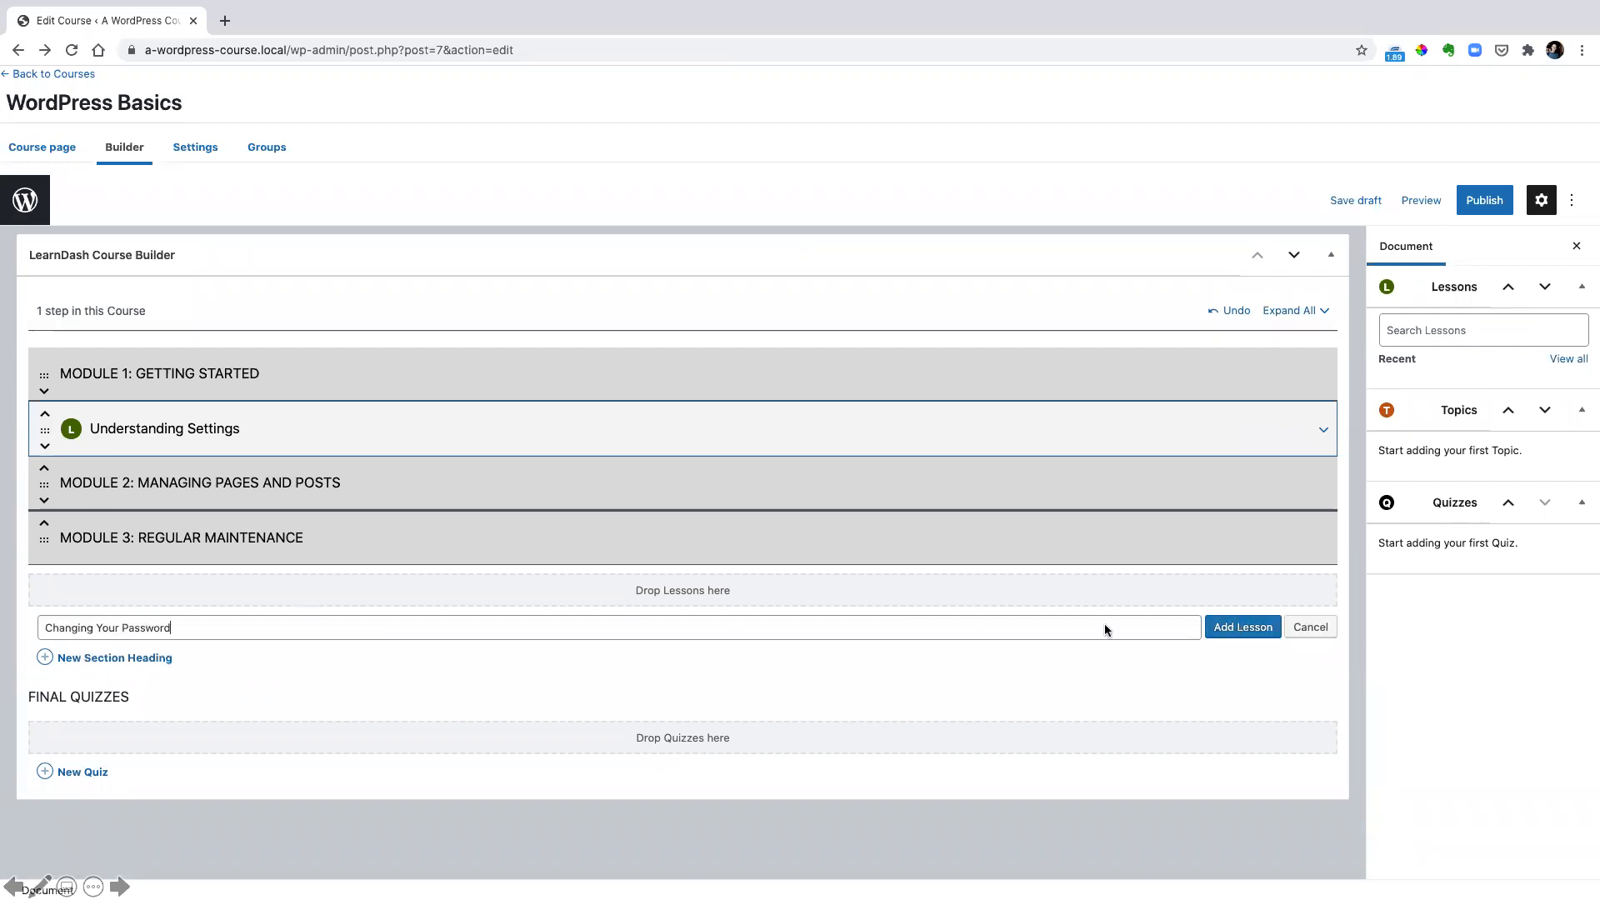
click(1242, 627)
click(45, 570)
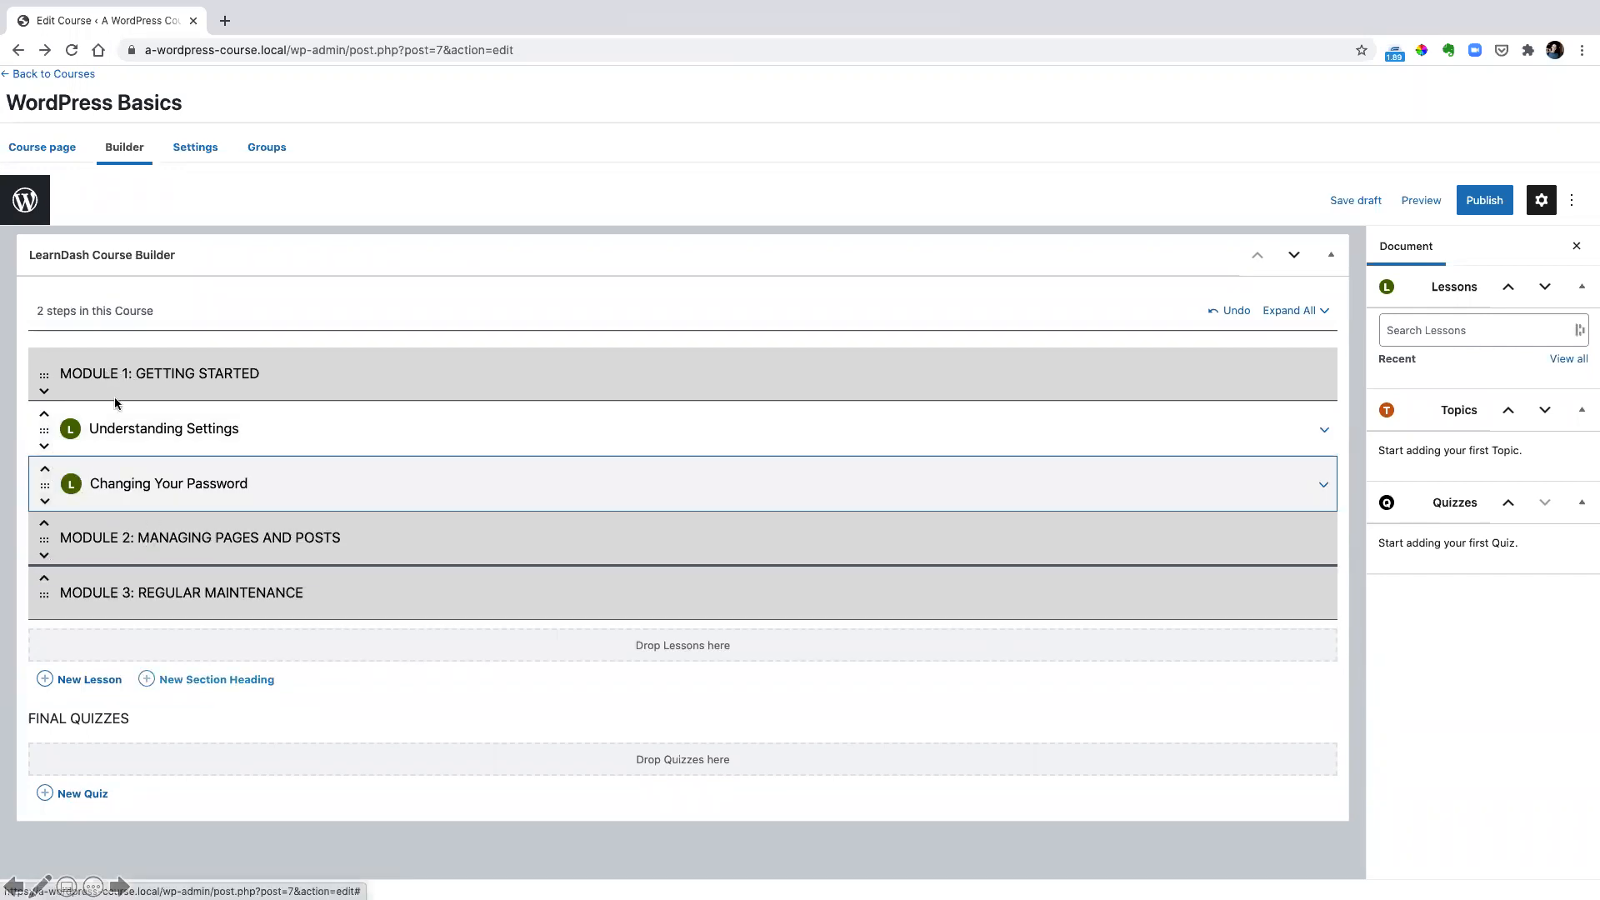
Add a lesson titled "Adding a Plugin" and move it below Changing Your Password in Module 1
click(87, 681)
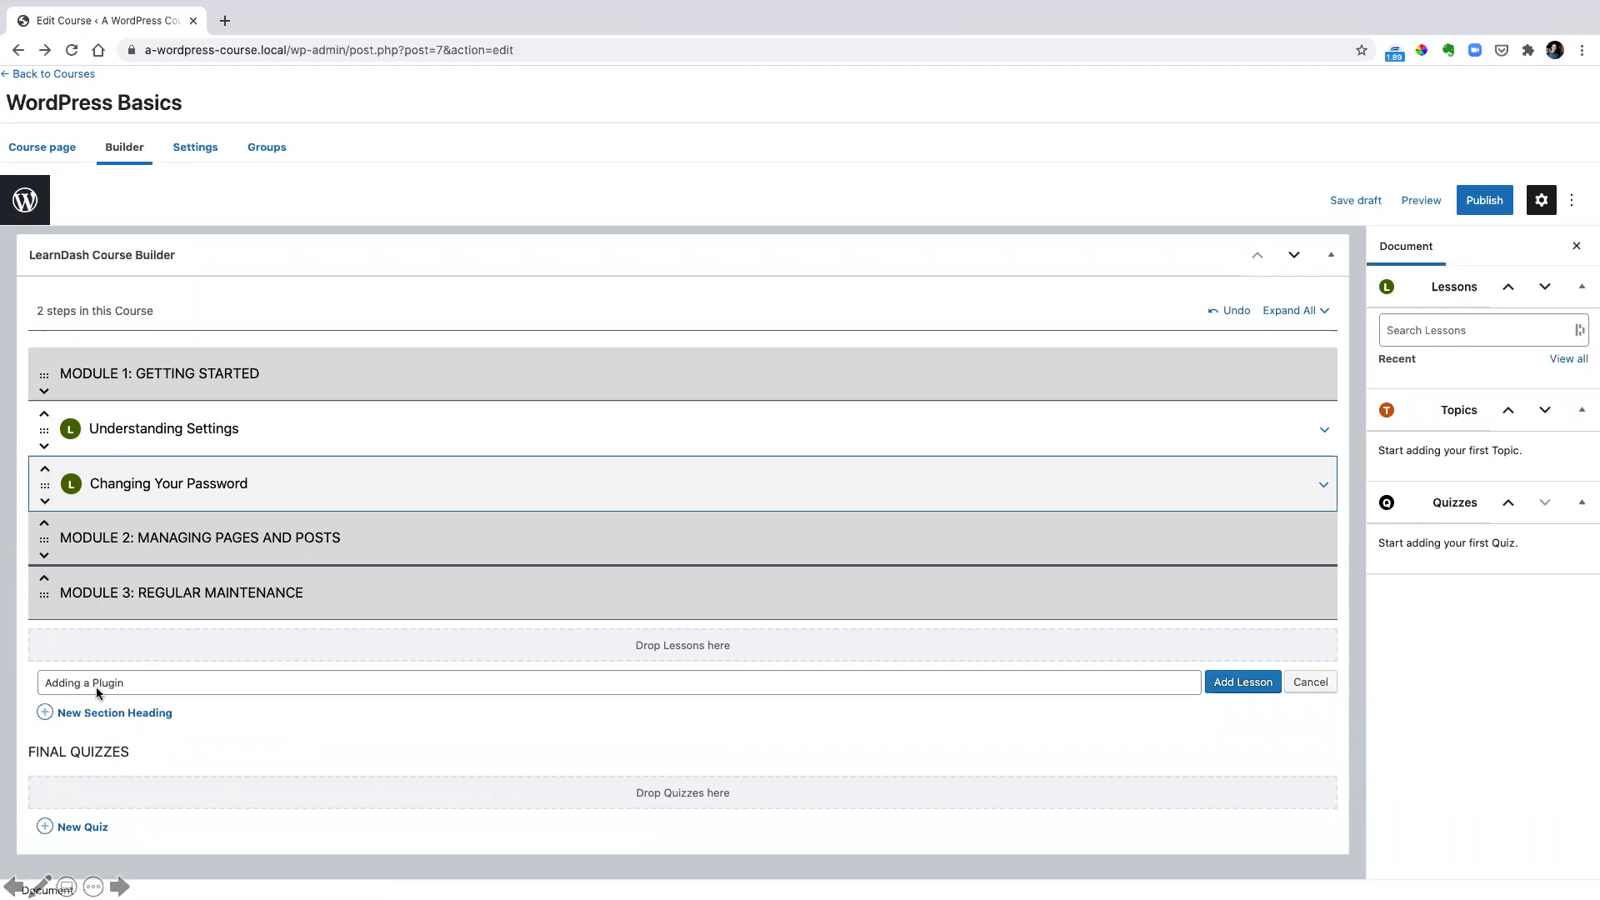
click(1248, 683)
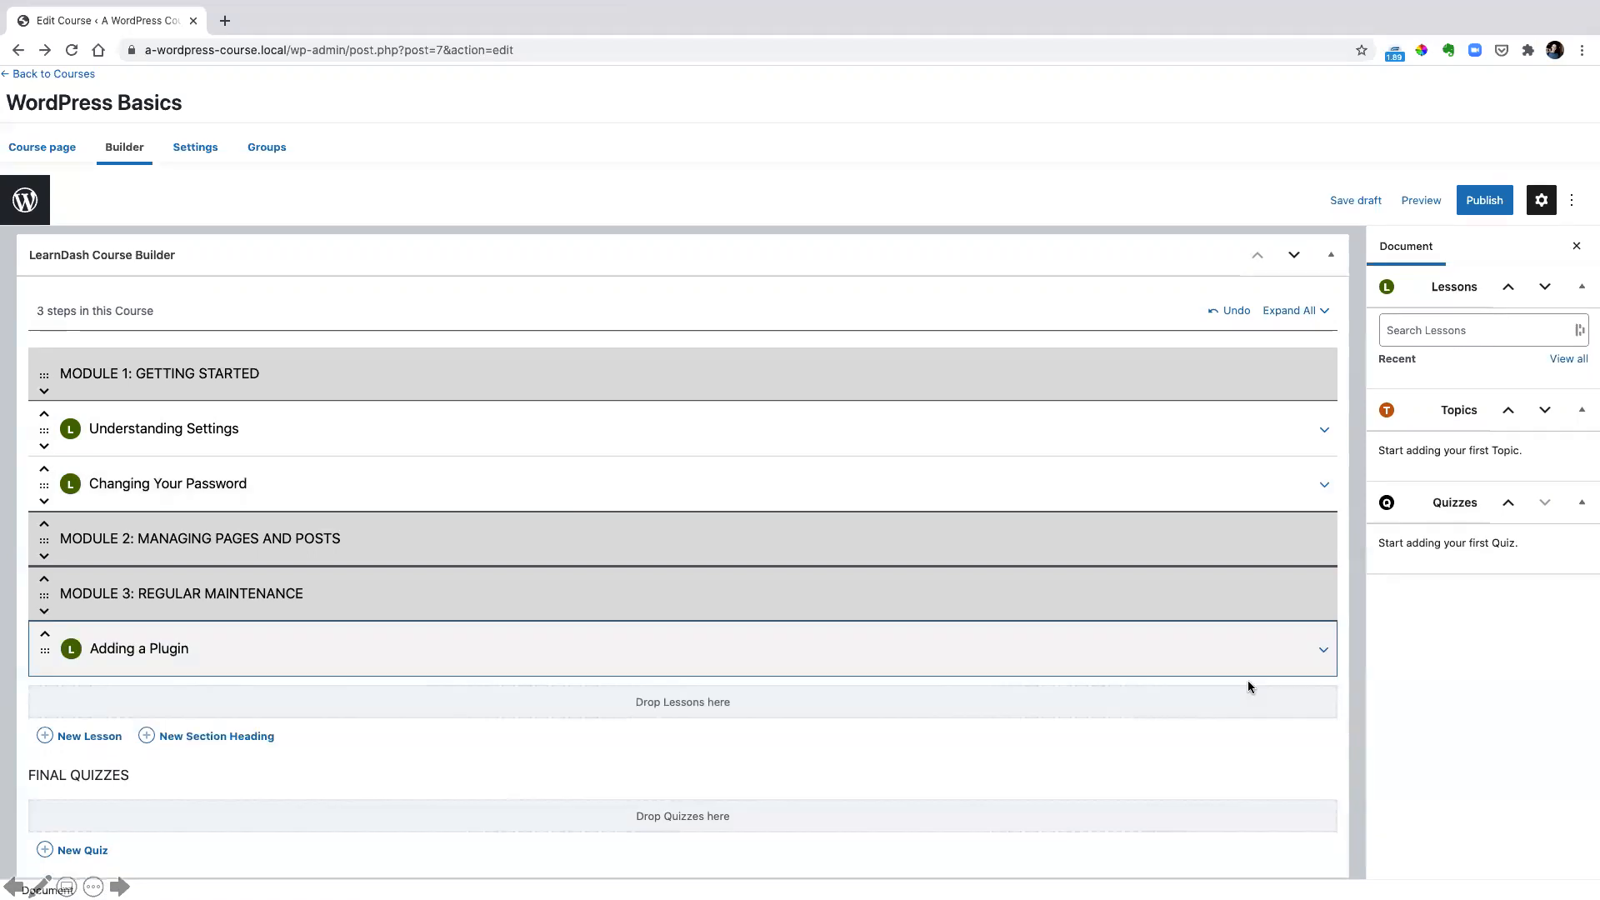
drag(45, 649, 87, 533)
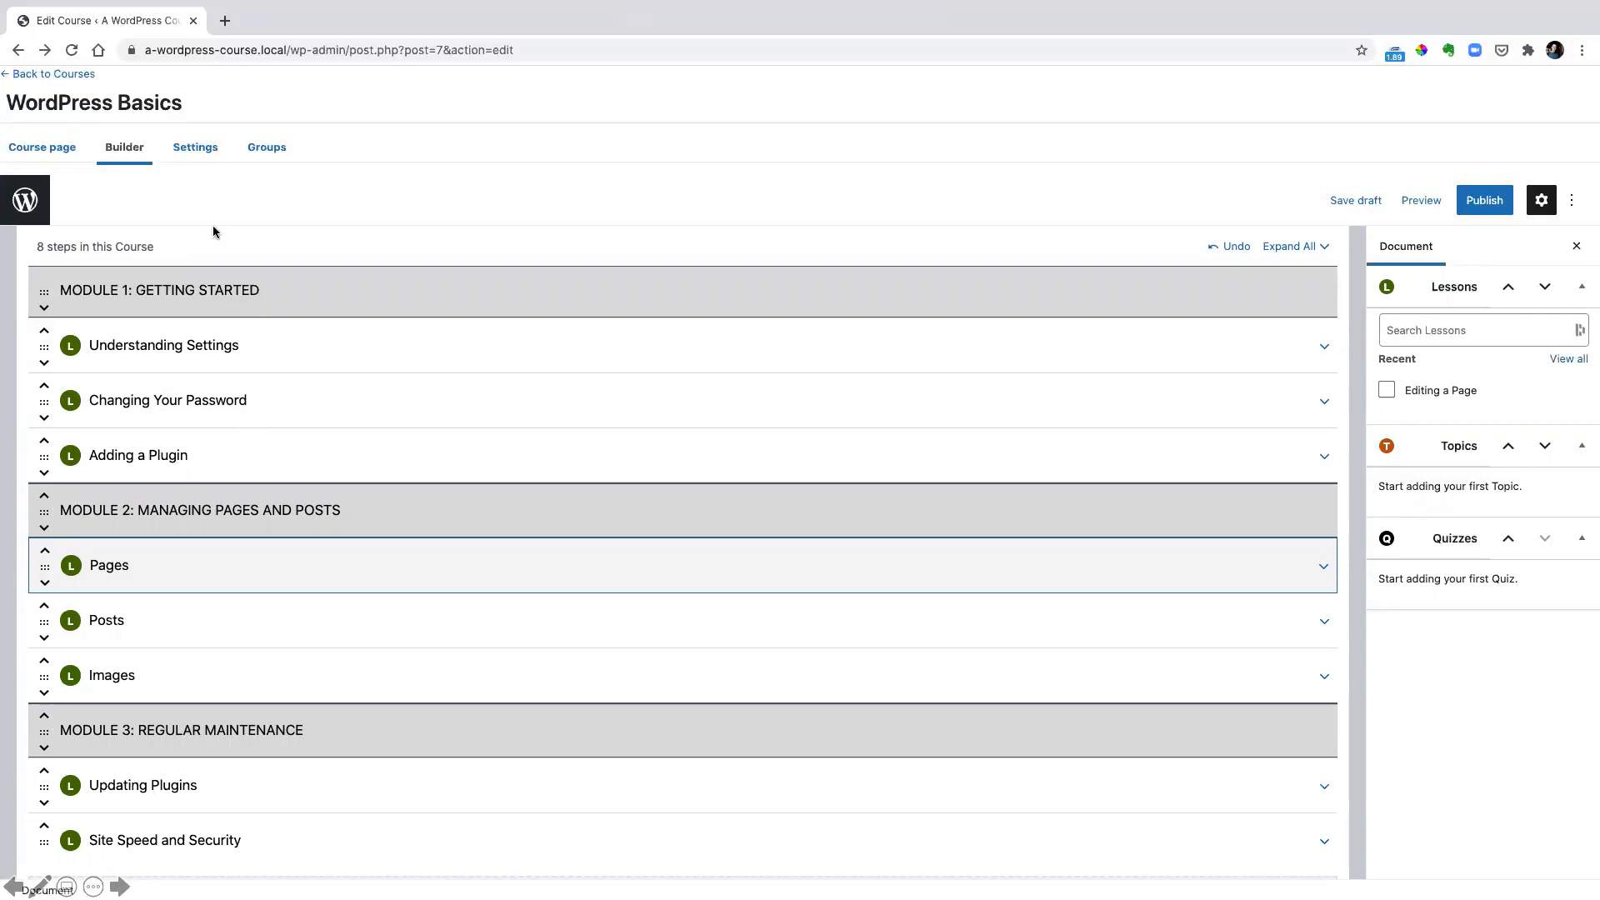
Publish the WordPress Basics course with its sections and lessons and open its public page
click(626, 527)
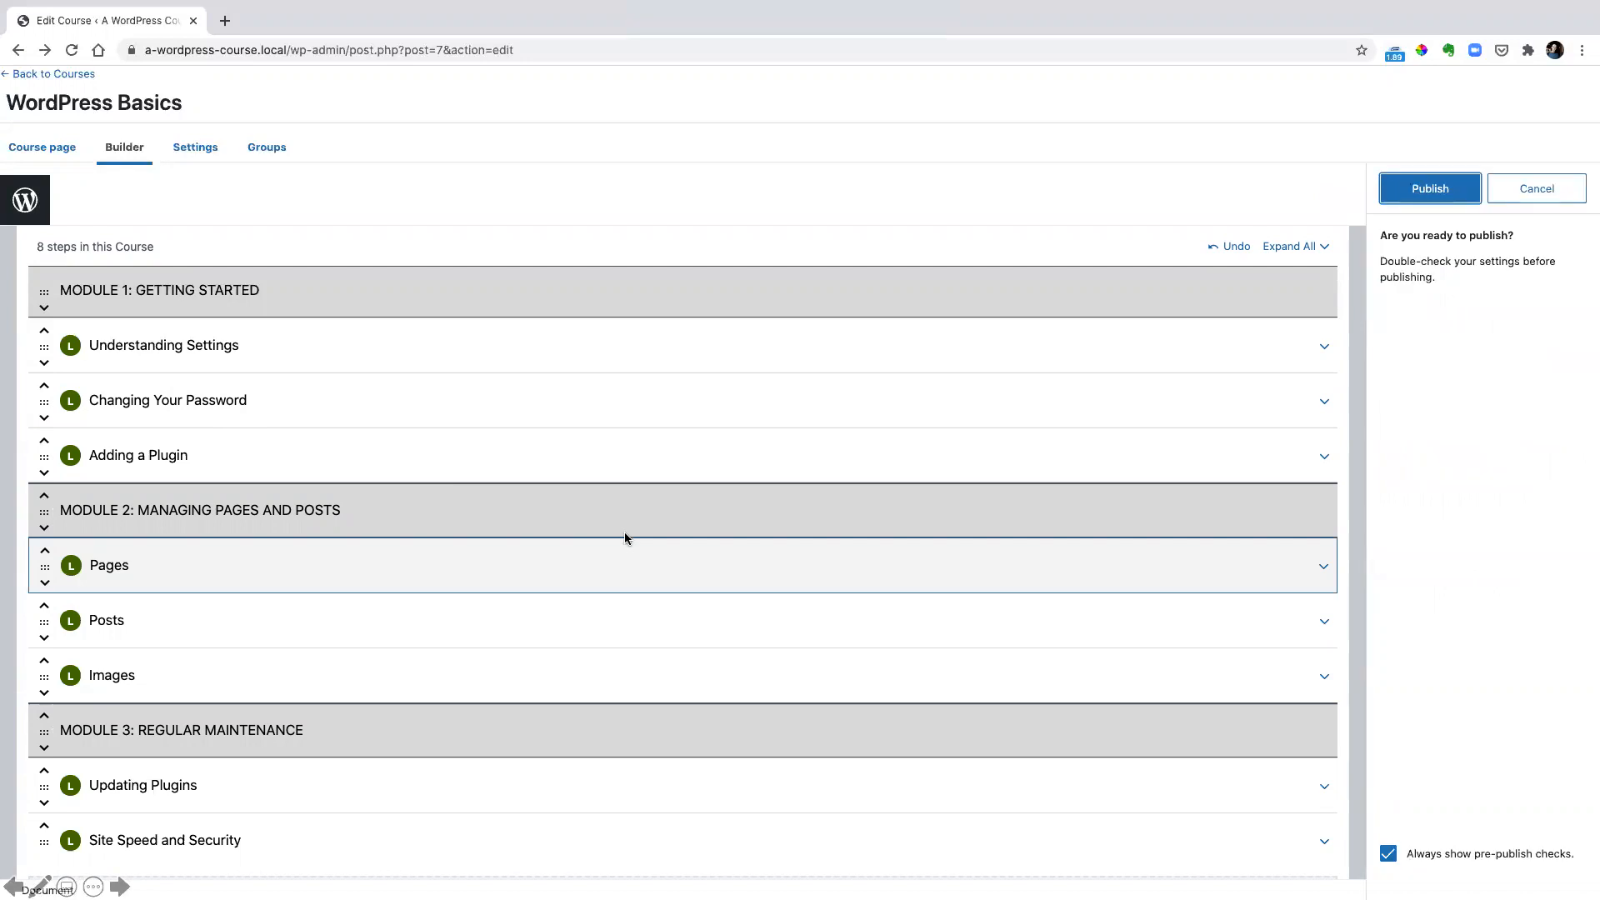
click(1407, 197)
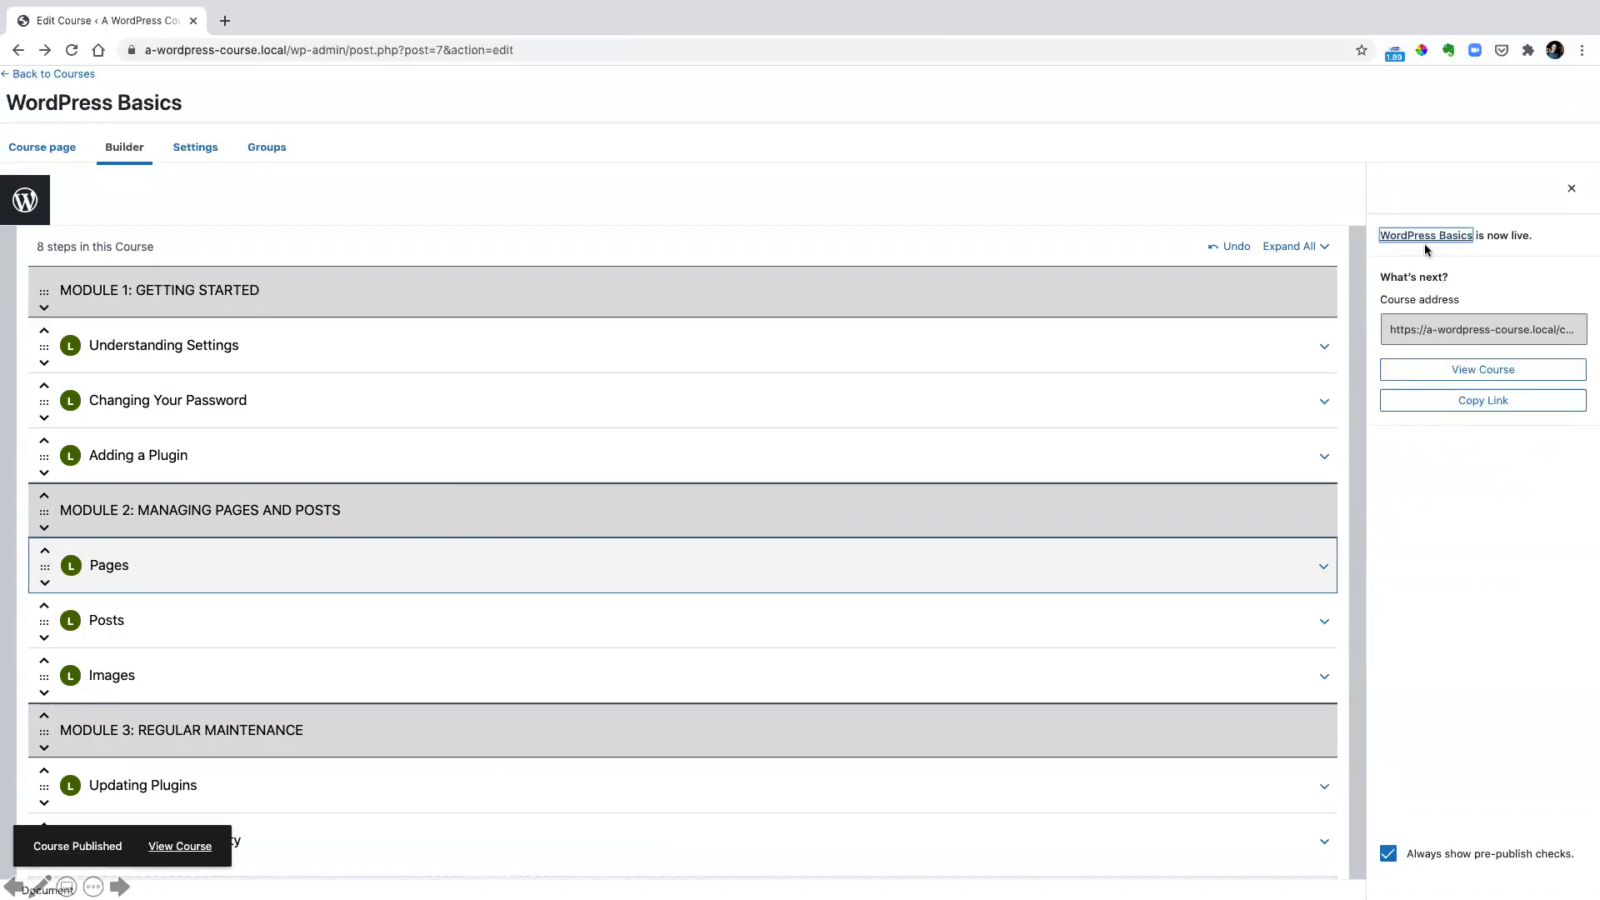
click(1458, 373)
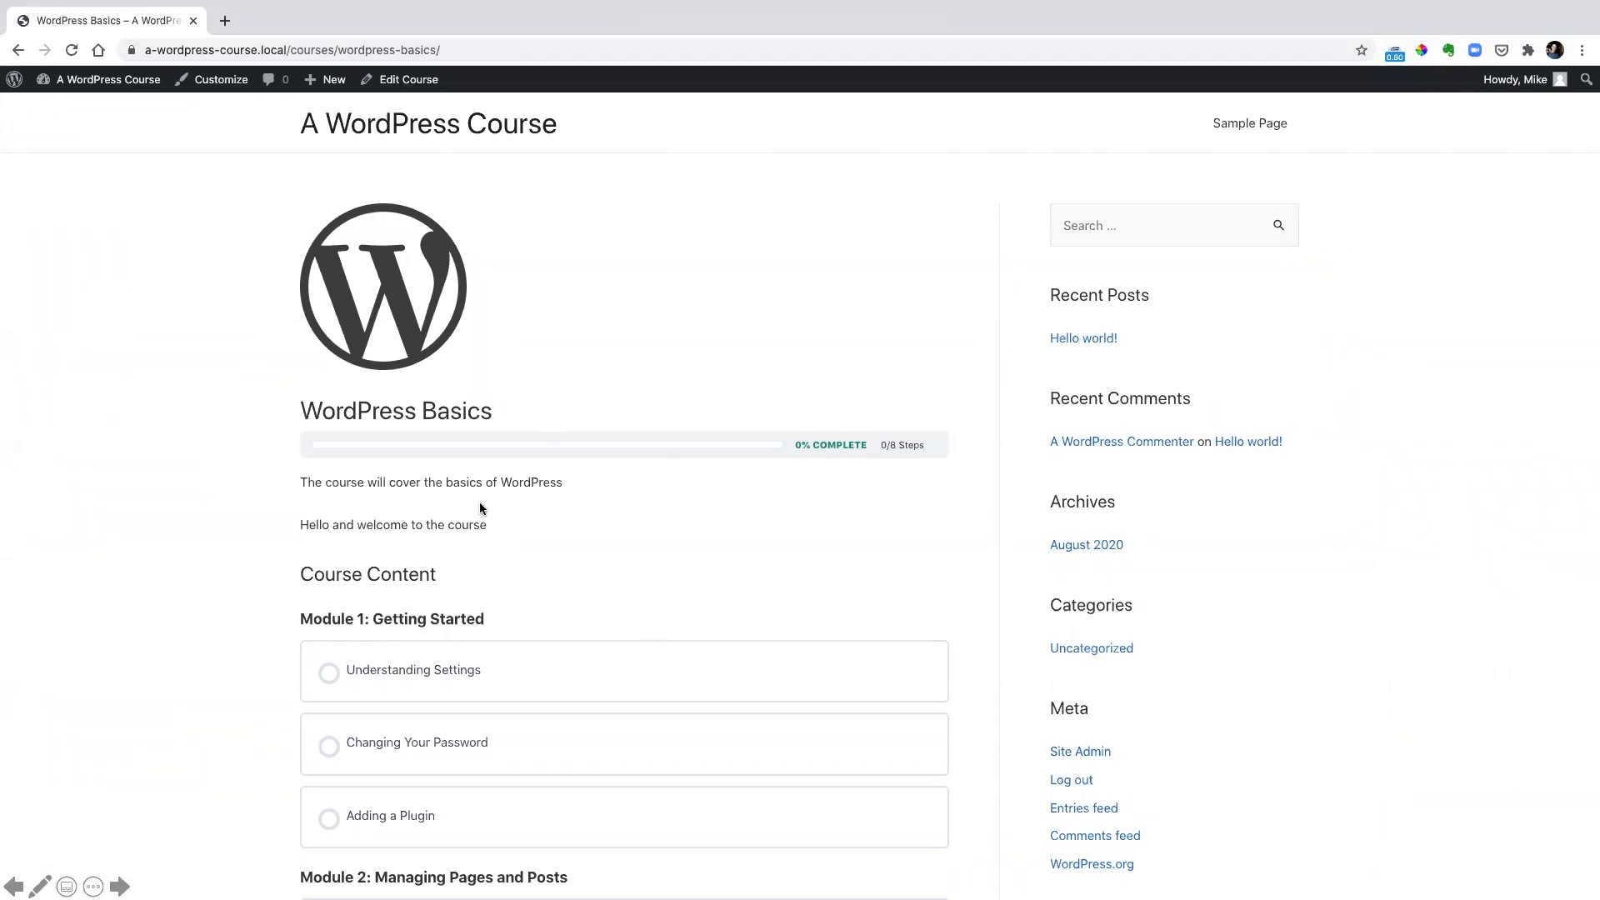
Review the progress bar, course text and the lessons listed under each module on the published course page
click(297, 427)
mouse_move(296, 429)
mouse_down()
mouse_move(703, 468)
mouse_move(956, 468)
mouse_up()
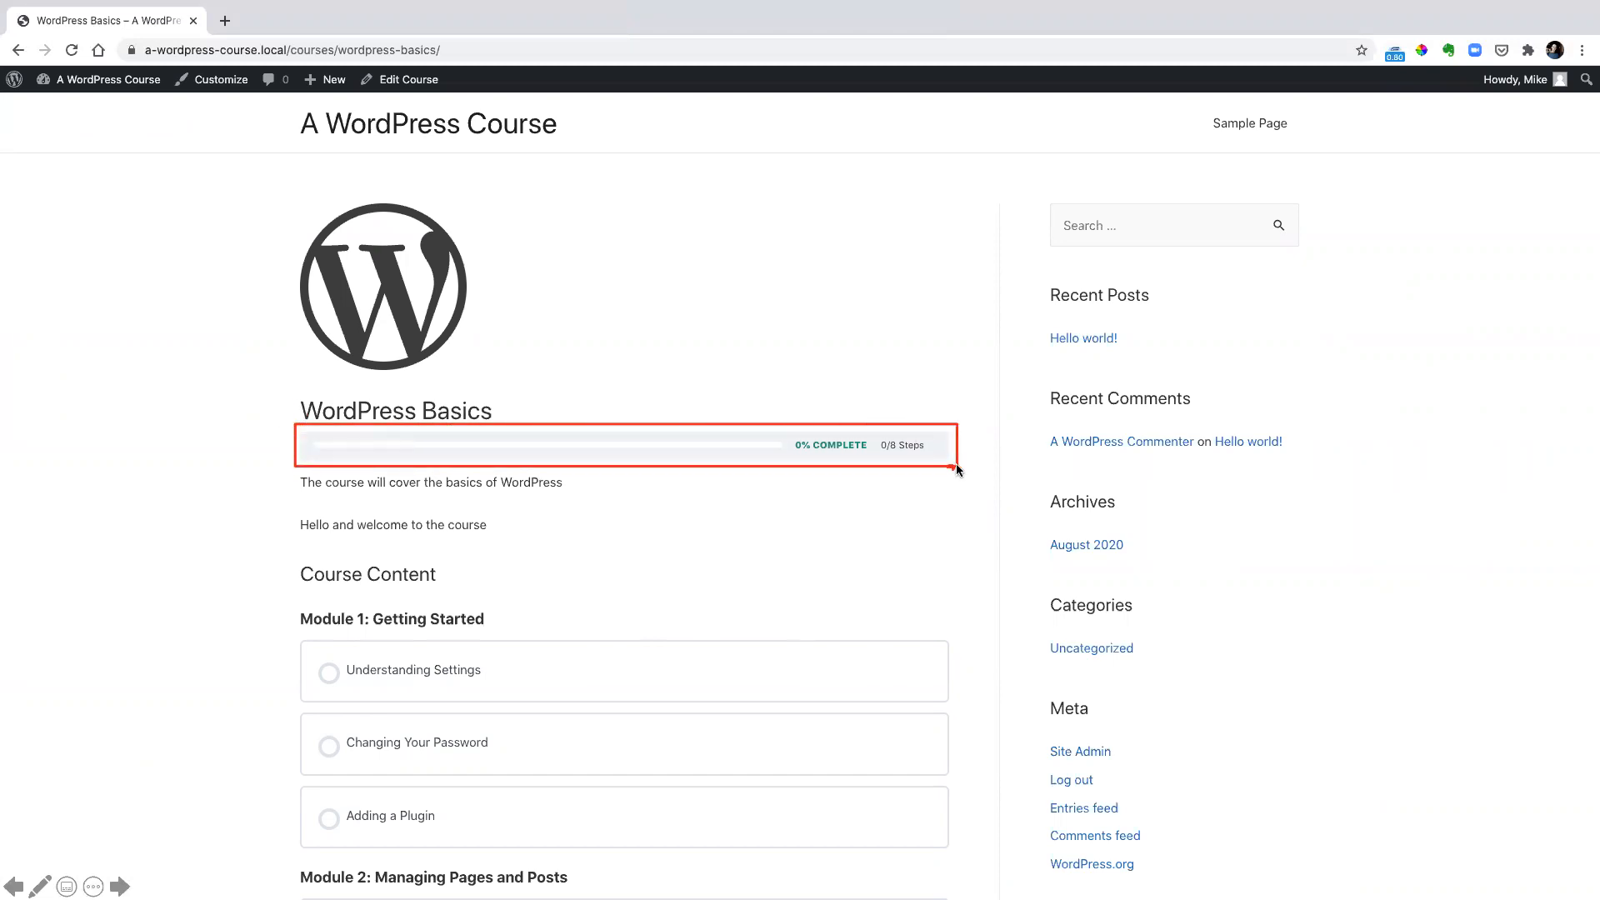
mouse_move(284, 597)
mouse_down()
mouse_move(876, 878)
mouse_move(962, 899)
mouse_up()
mouse_move(277, 473)
mouse_down()
mouse_move(647, 561)
mouse_move(931, 569)
mouse_up()
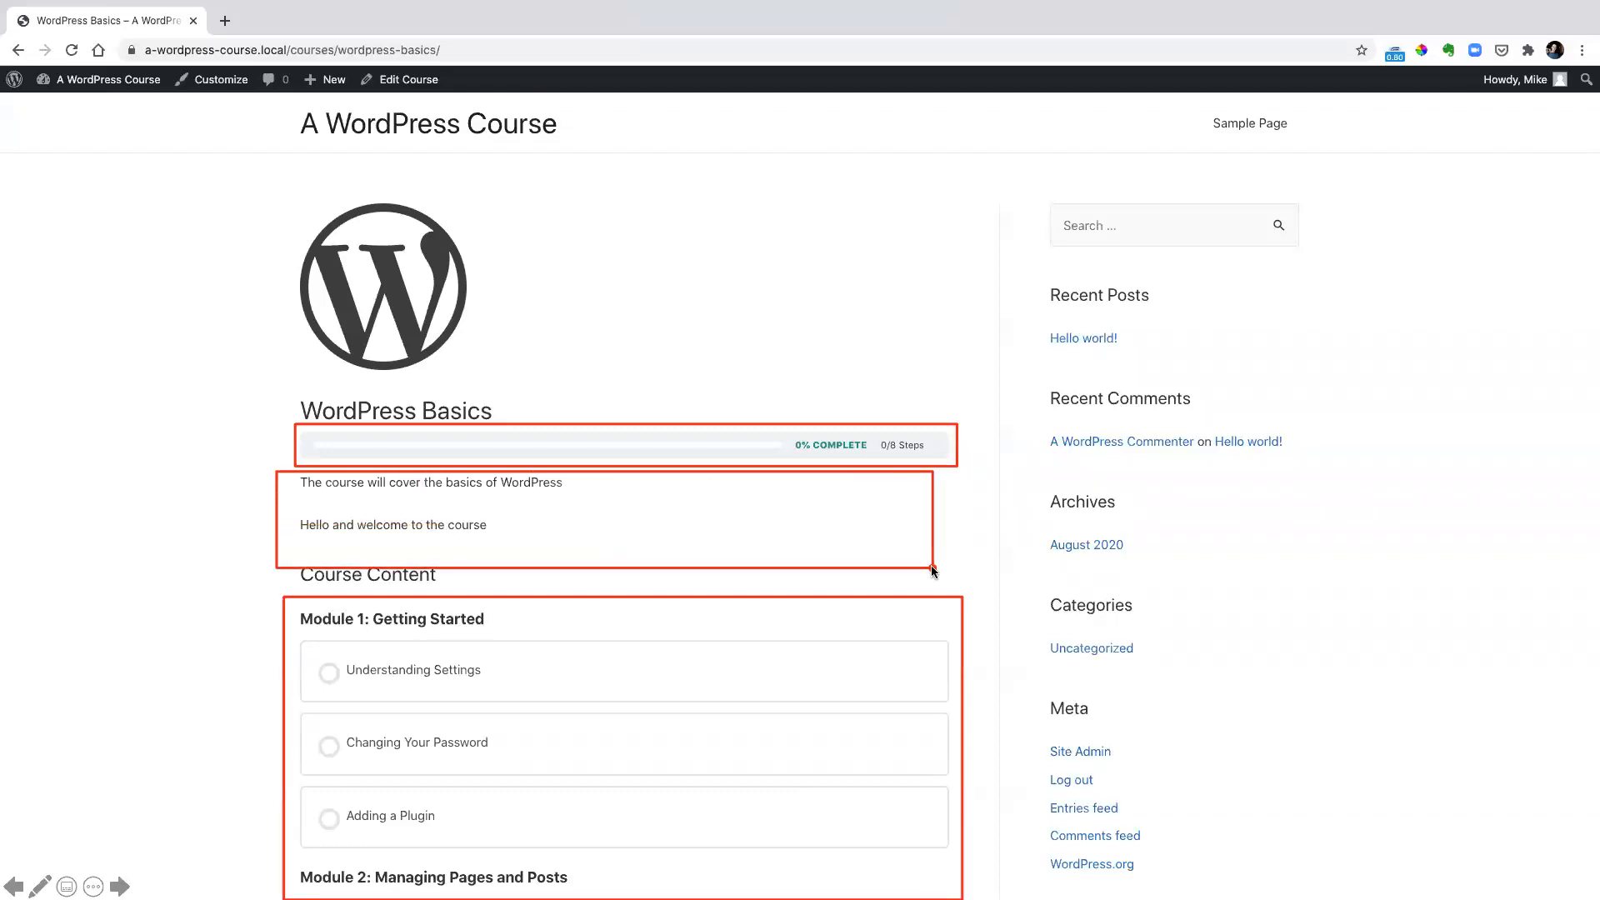
key(Escape)
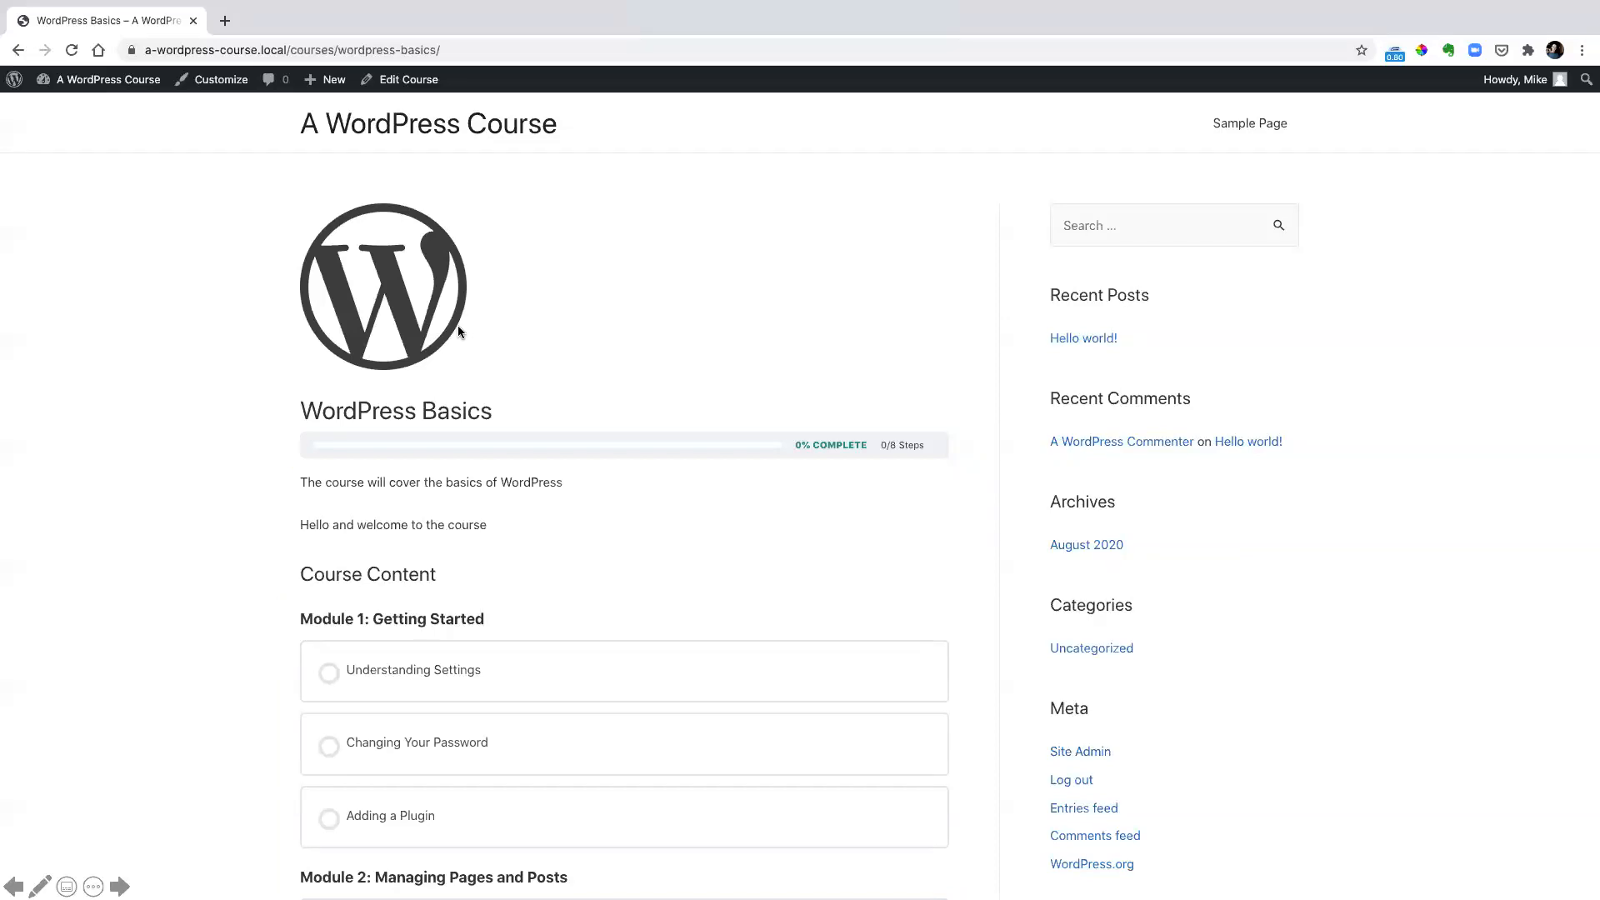
scroll(457, 331, down, 6)
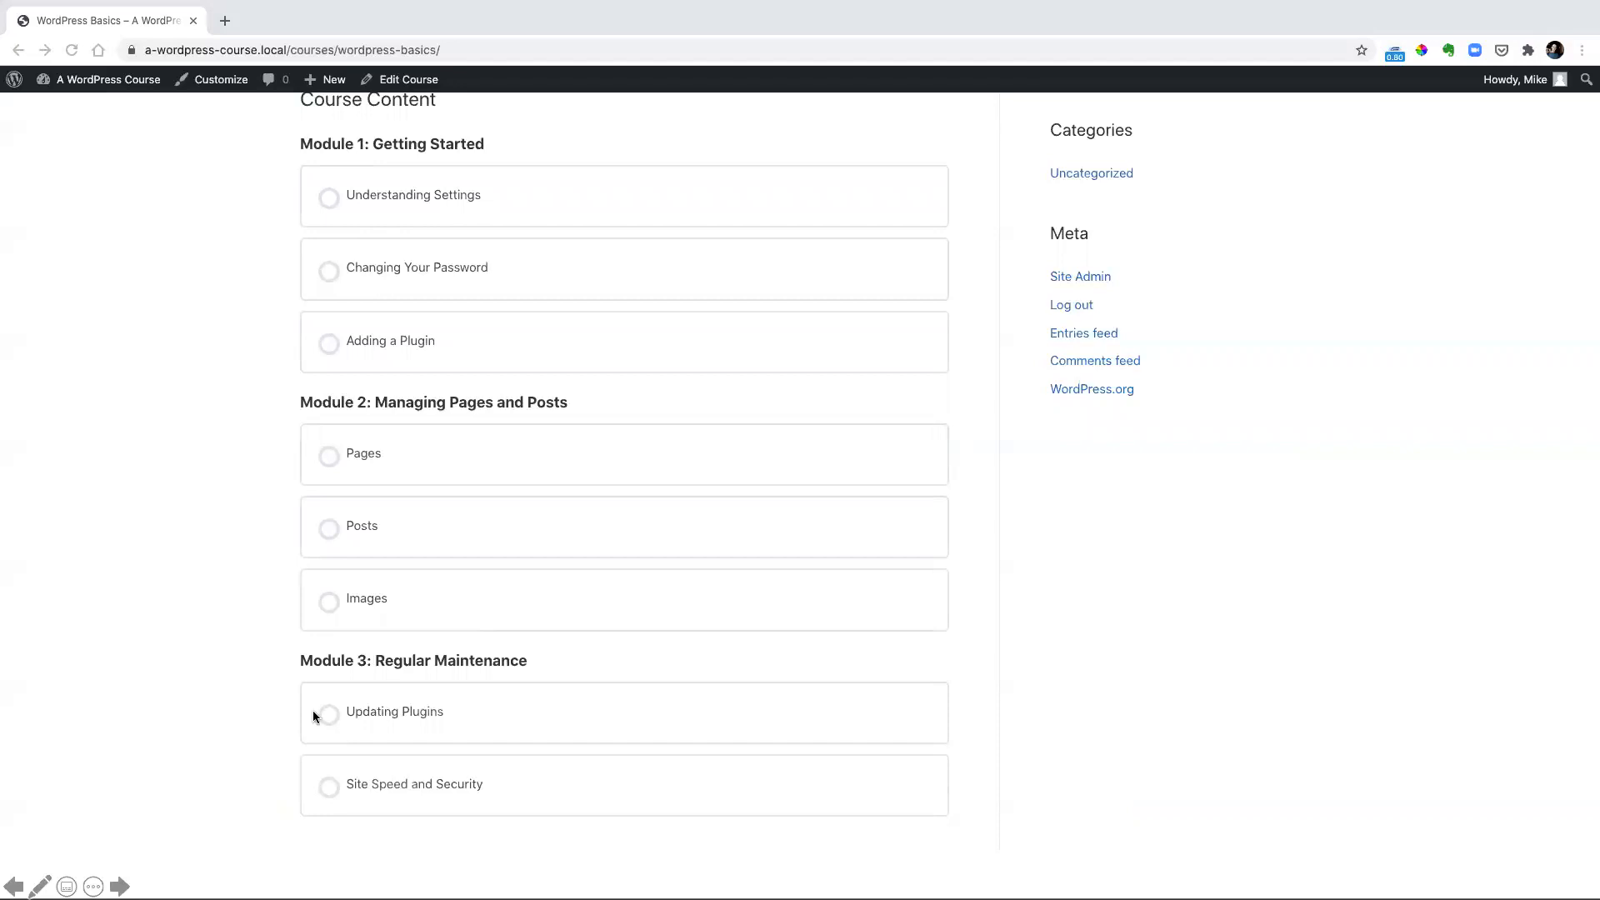
click(407, 589)
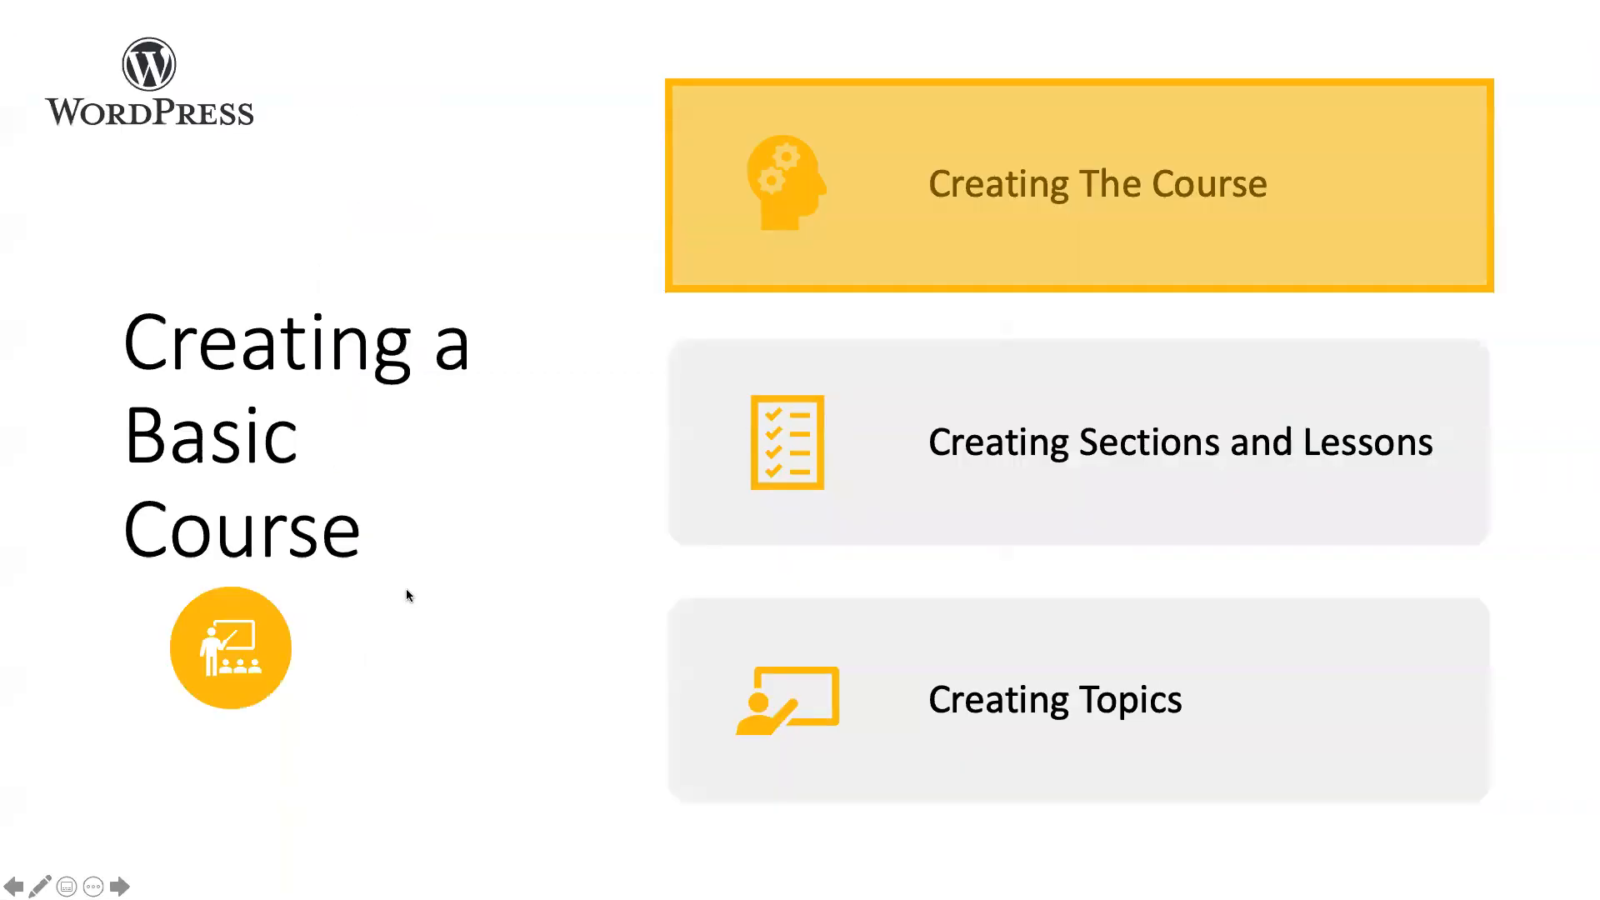
click(569, 434)
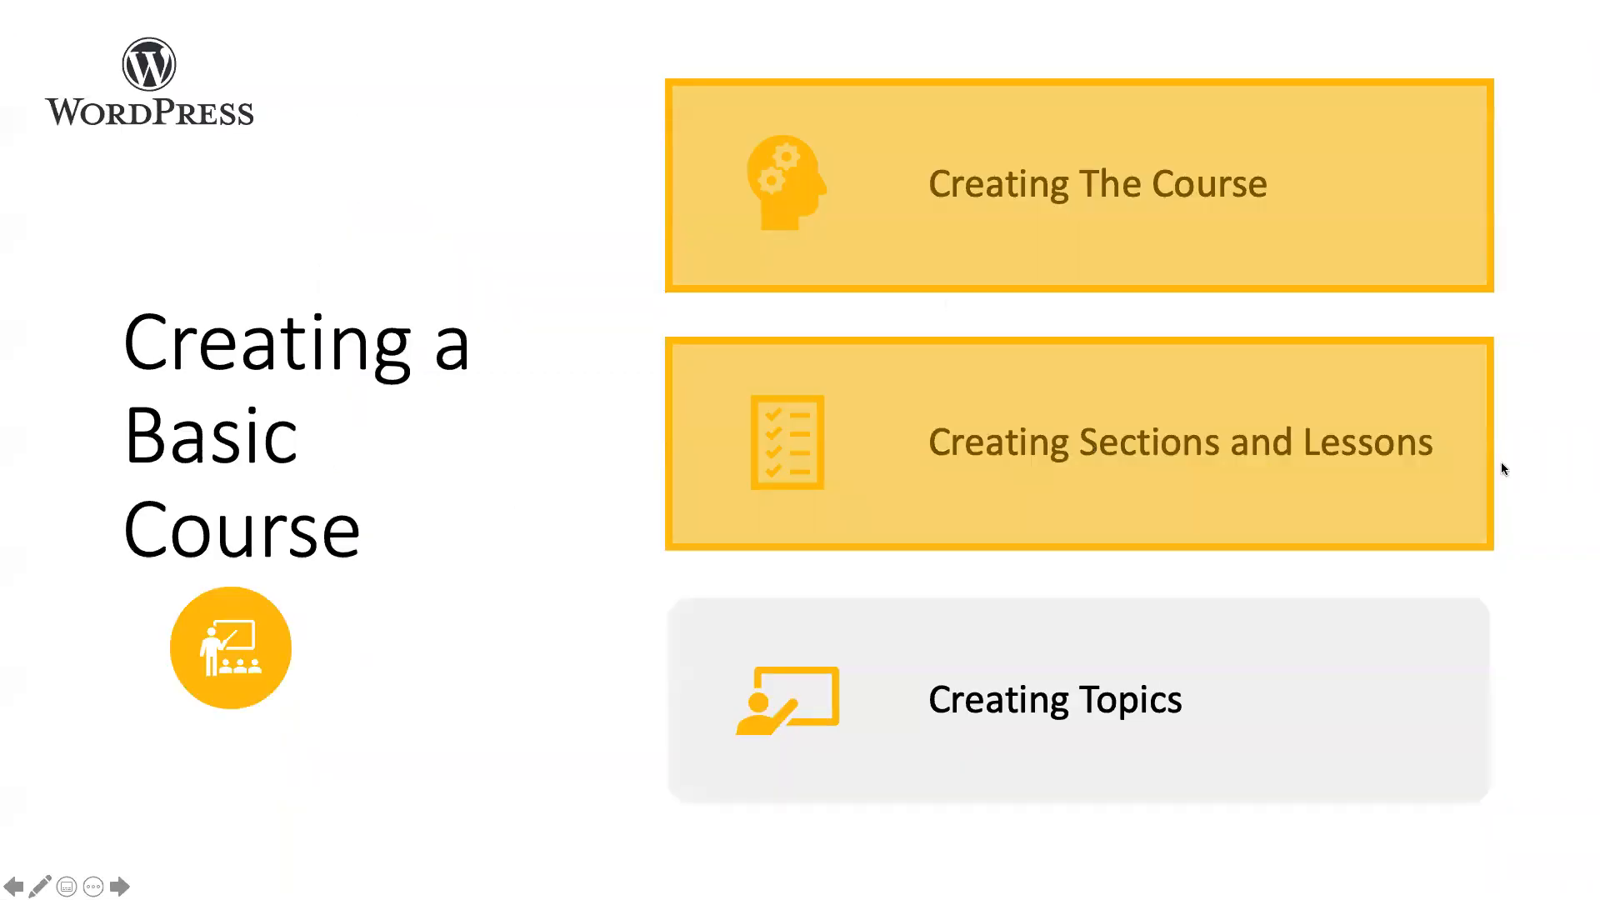
click(1039, 708)
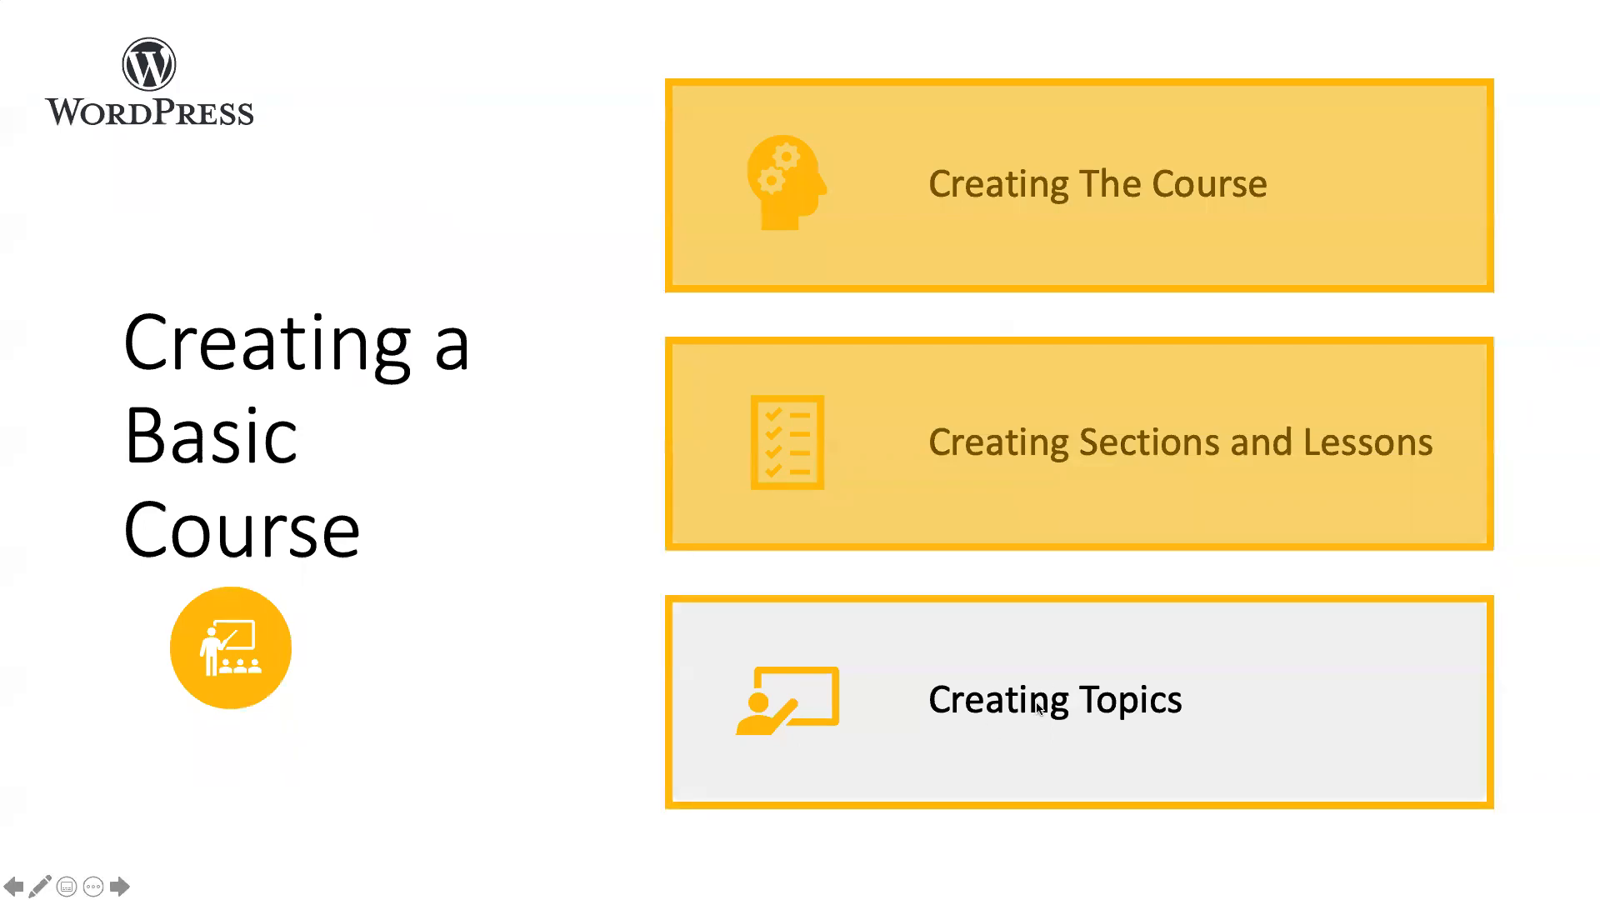
click(1037, 708)
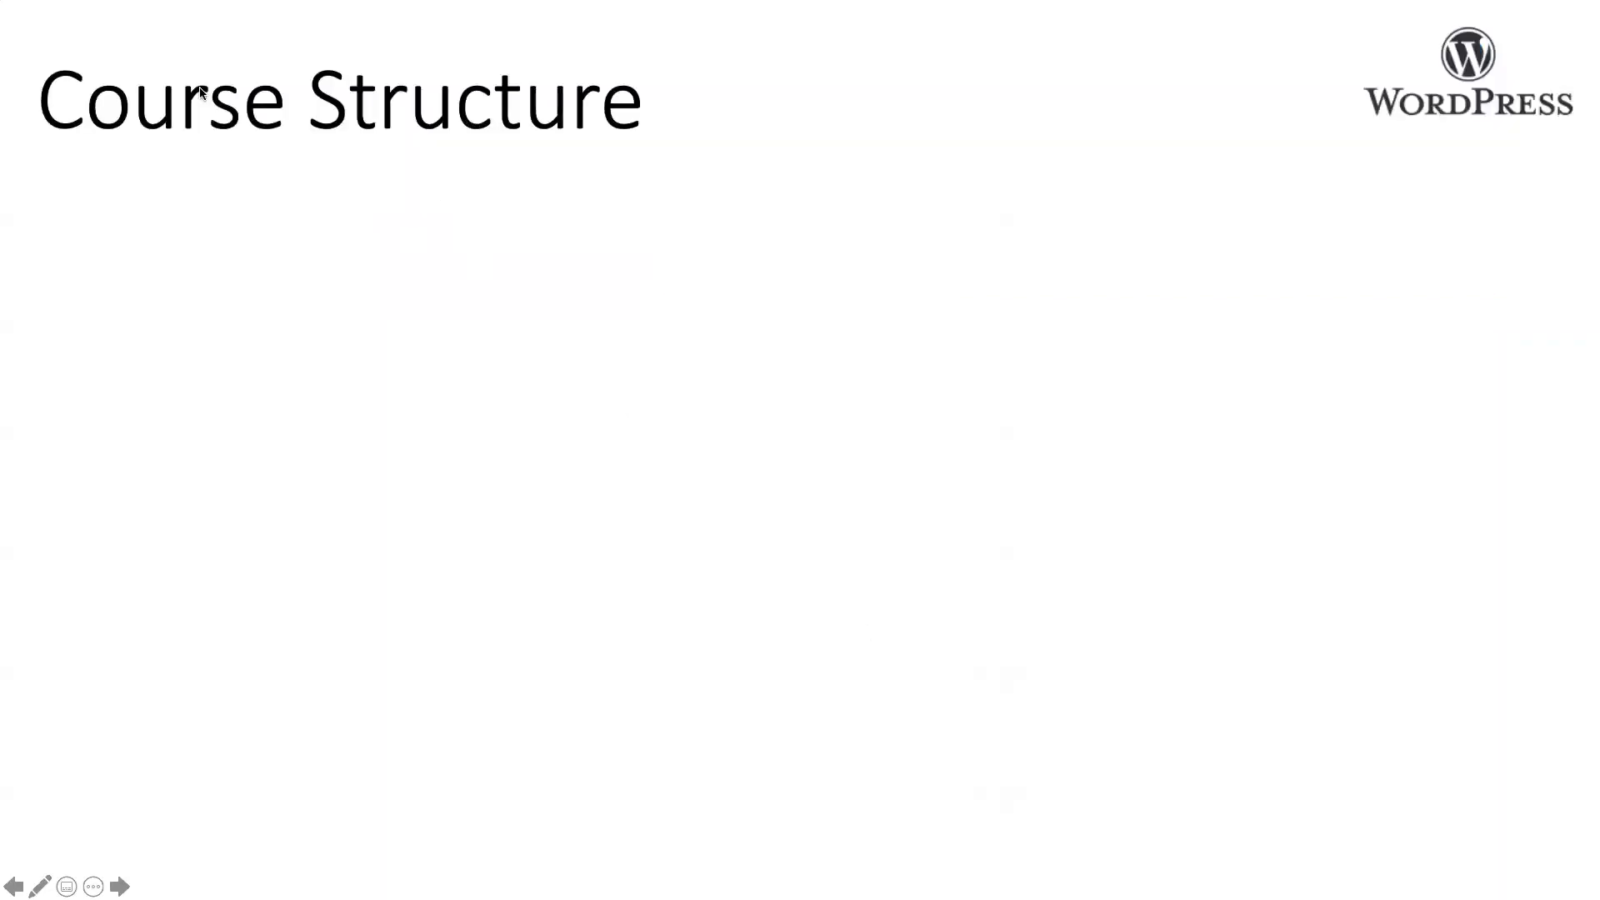
click(472, 265)
click(760, 467)
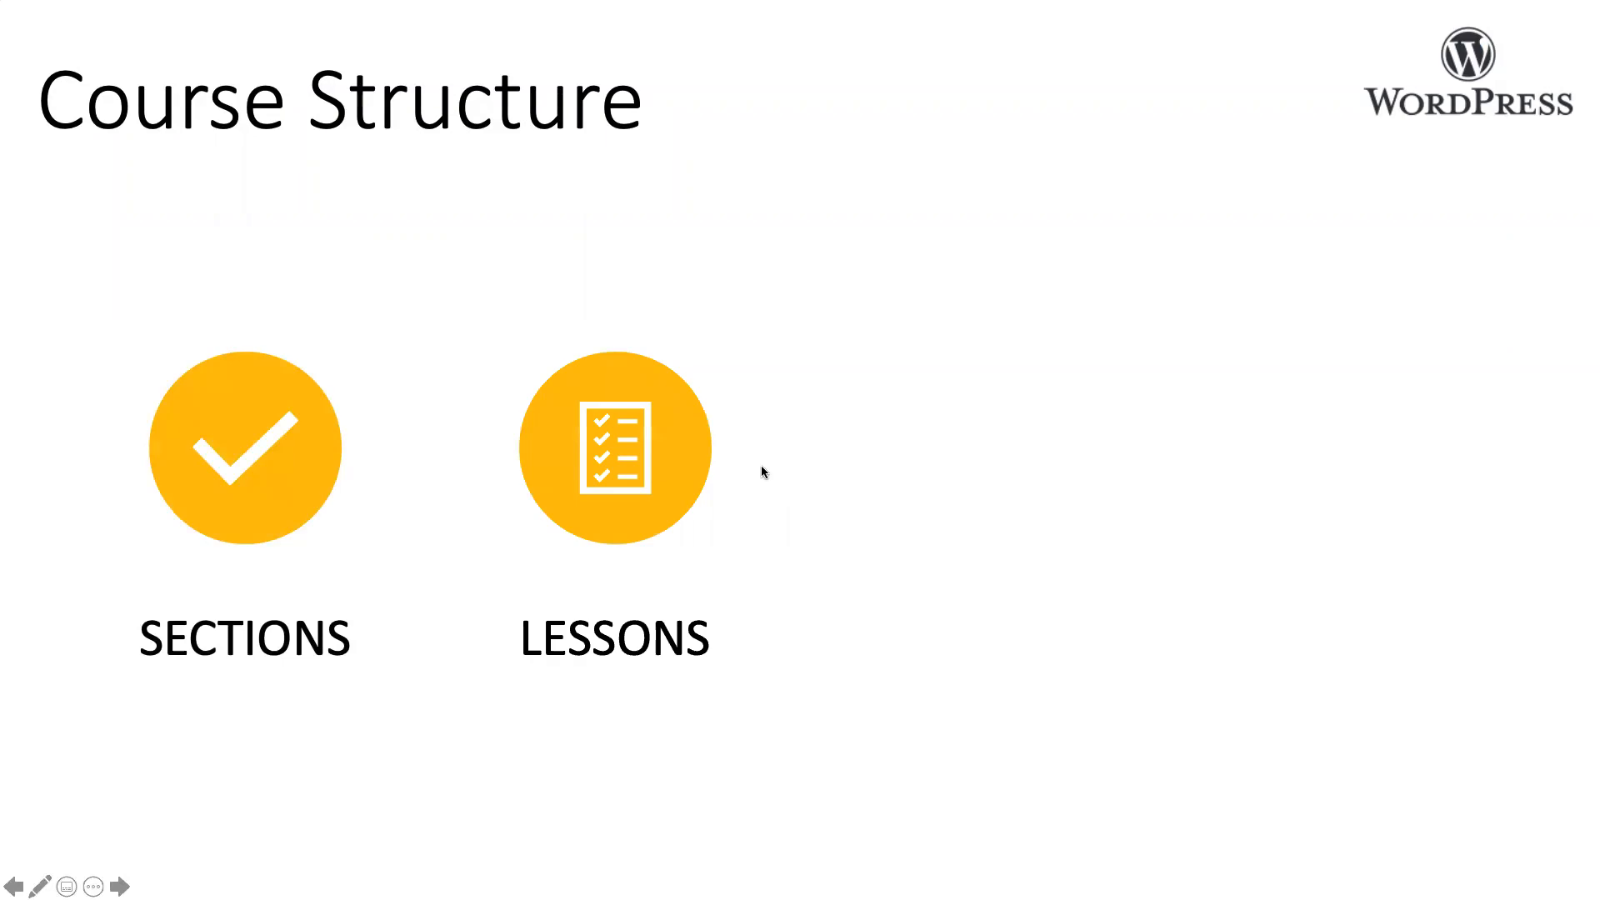
click(690, 435)
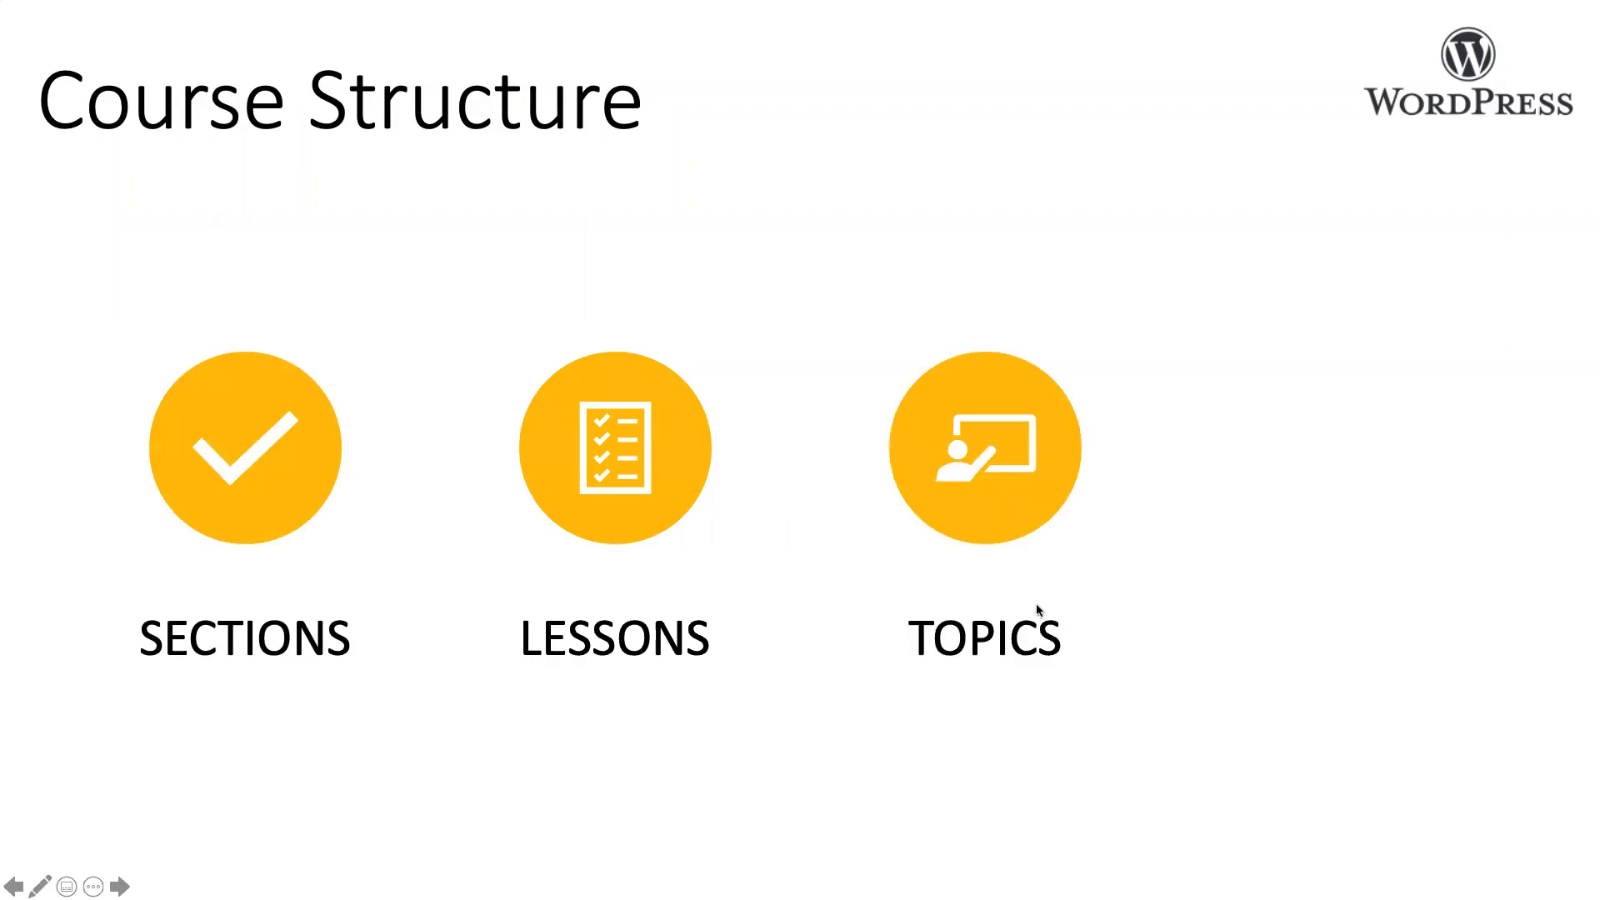
click(1307, 536)
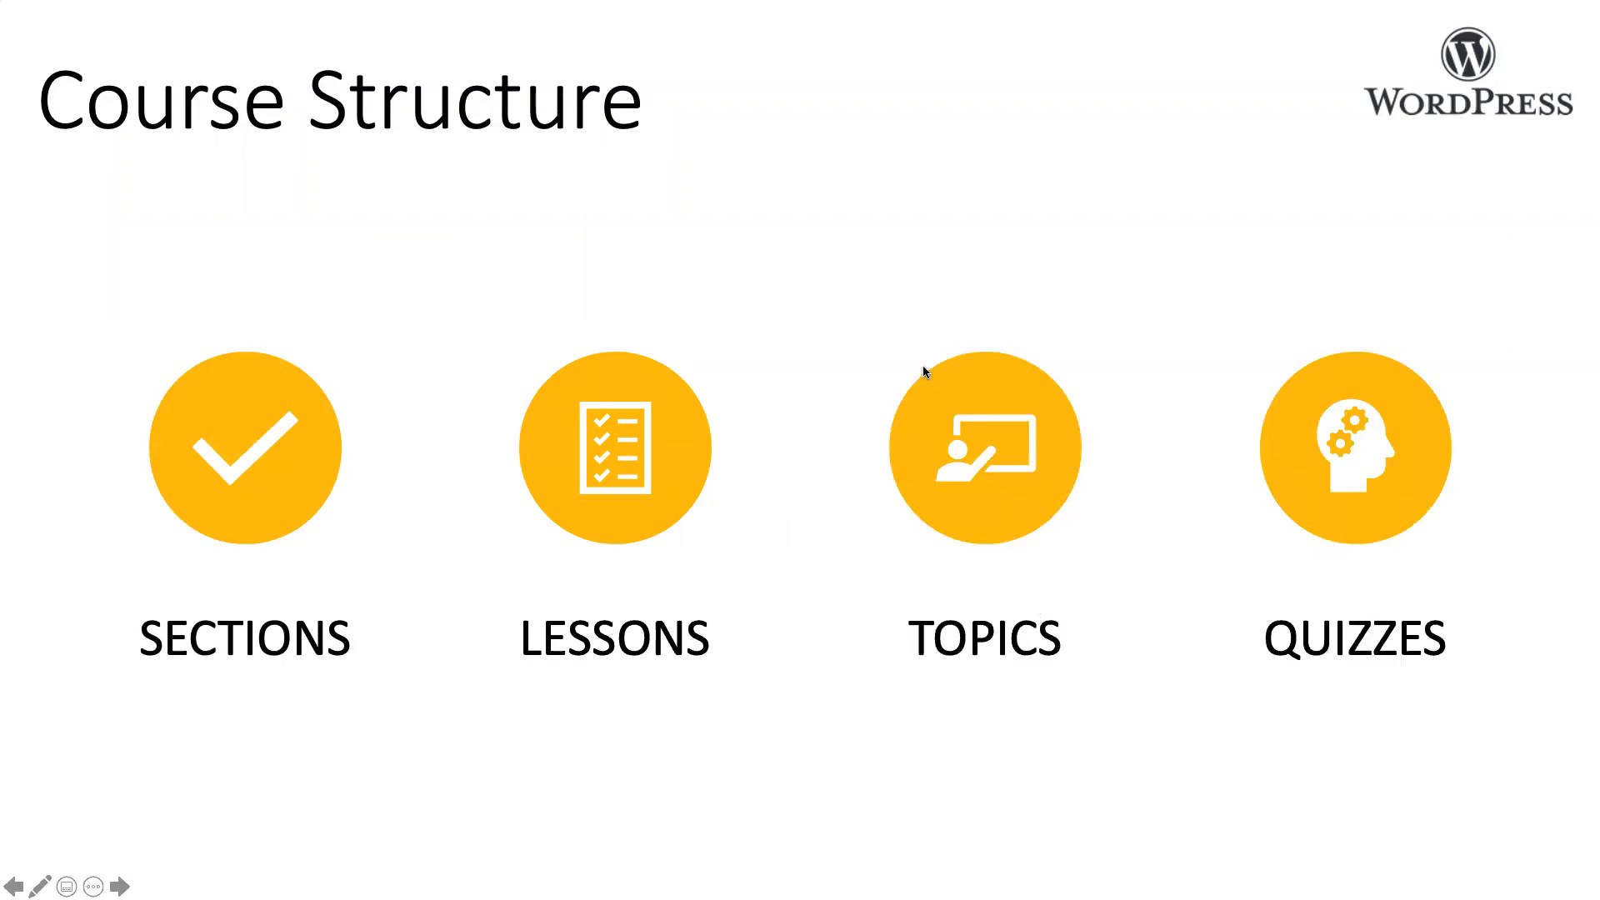
click(1009, 420)
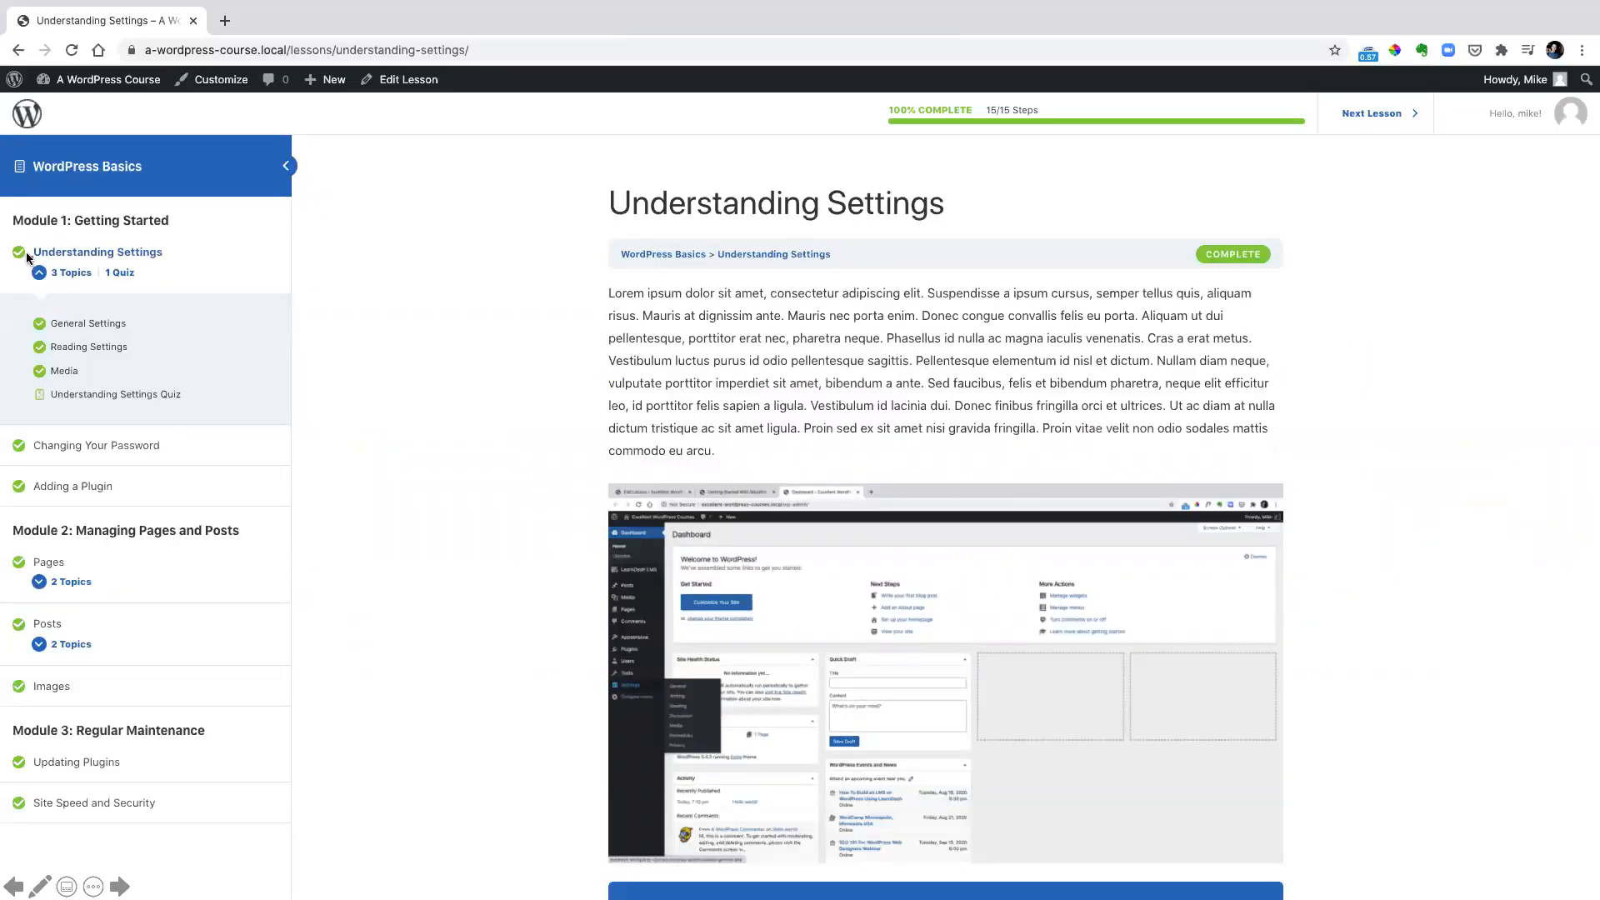
drag(9, 241, 178, 266)
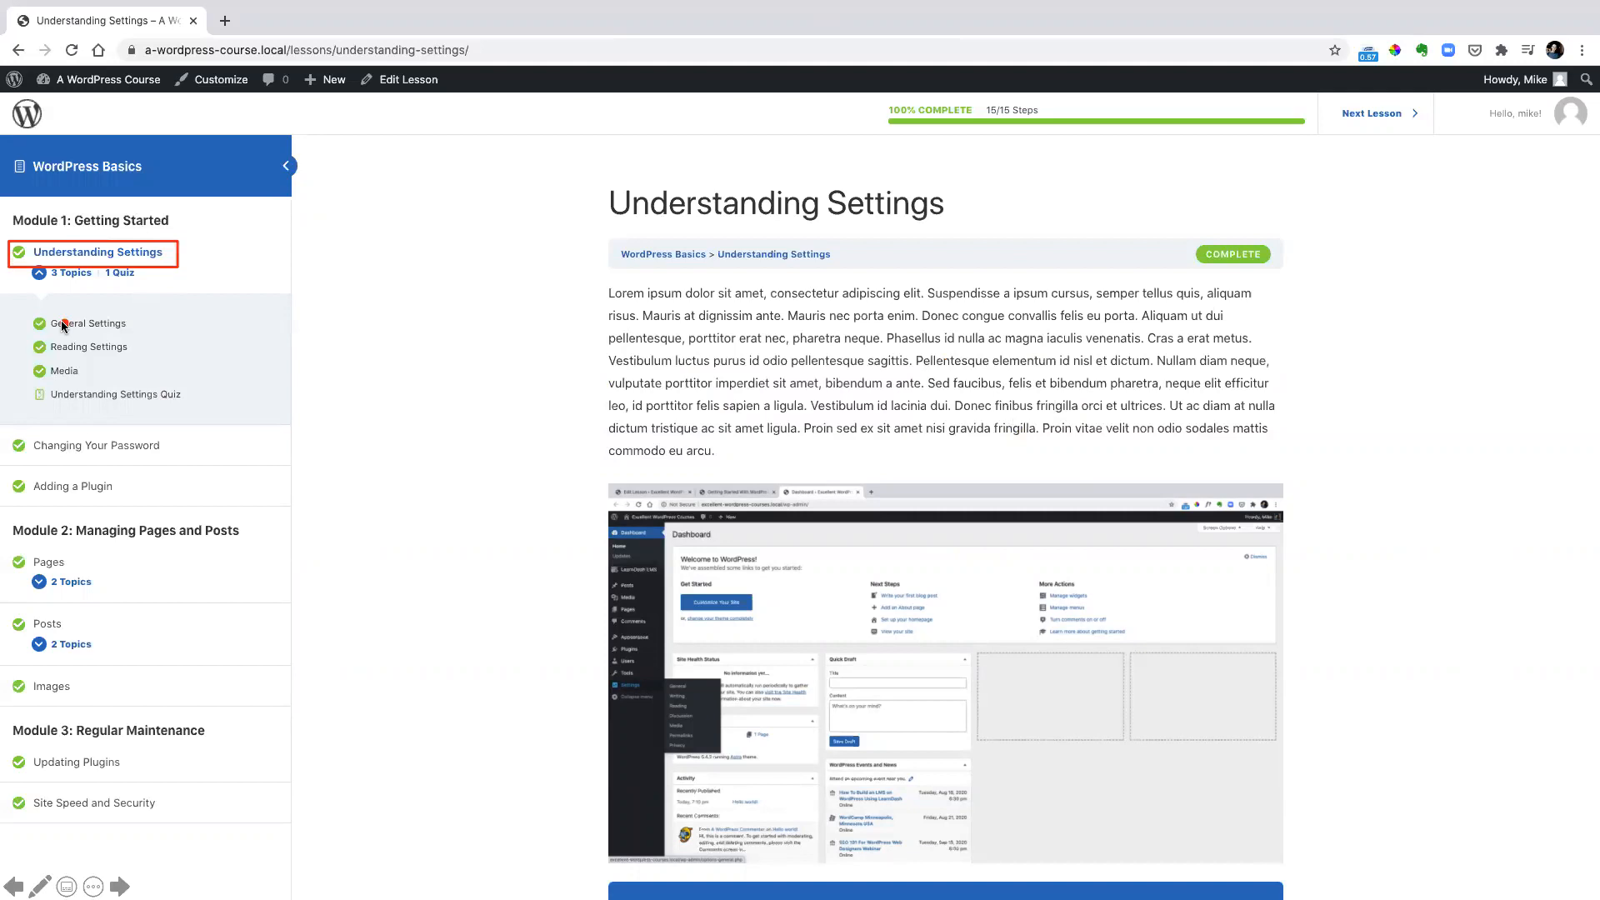
drag(25, 314, 160, 384)
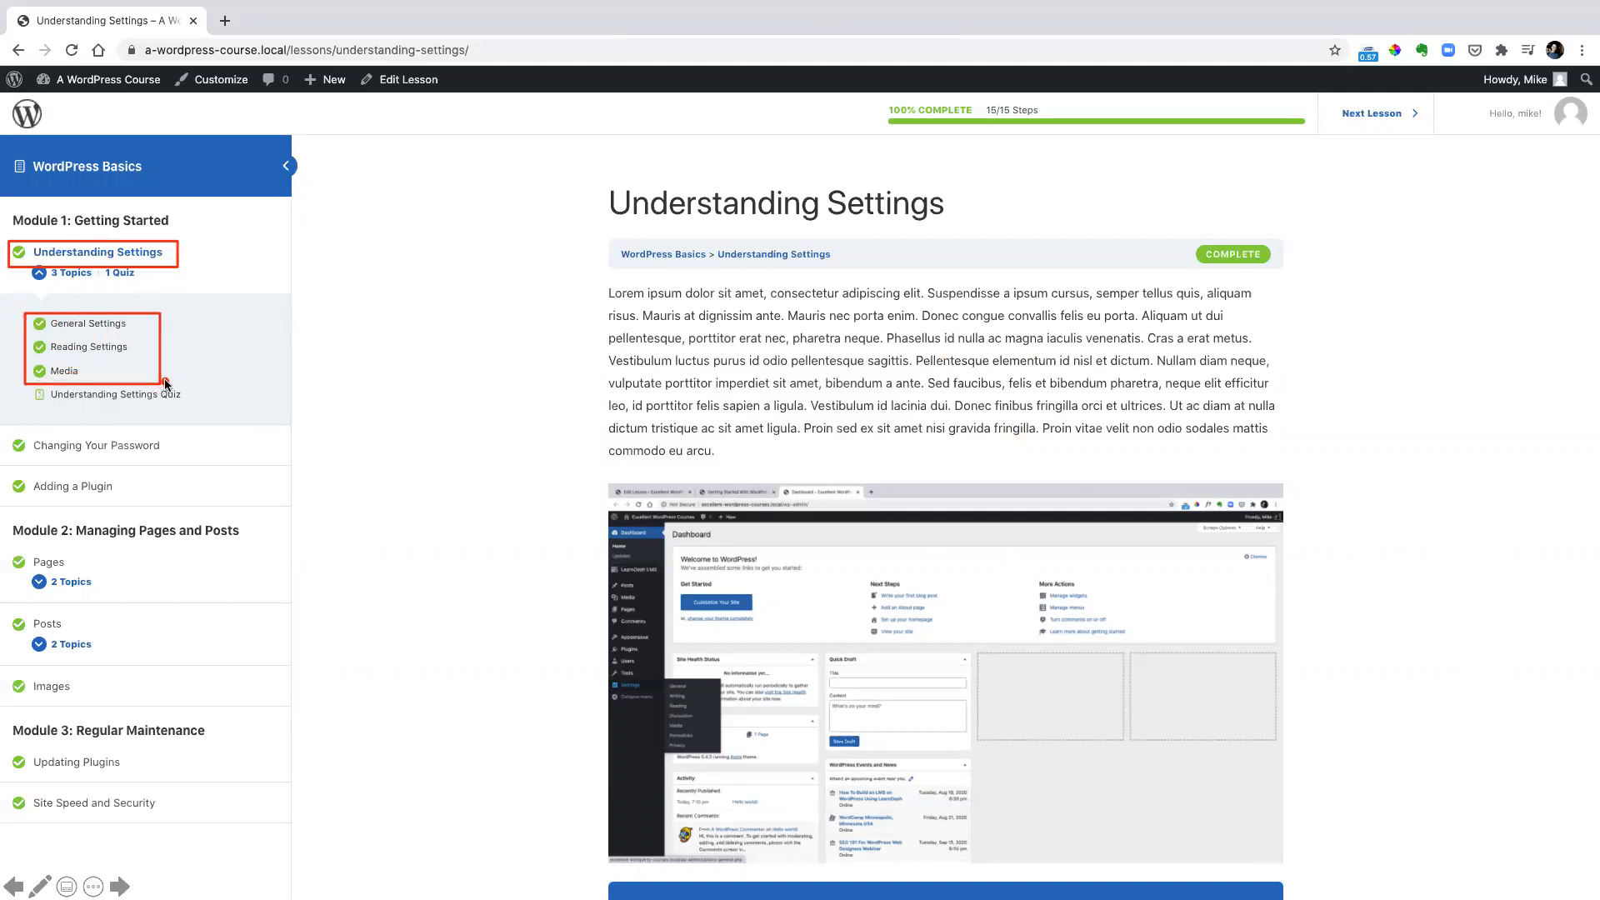
drag(24, 573, 102, 594)
drag(27, 636, 103, 657)
key(Escape)
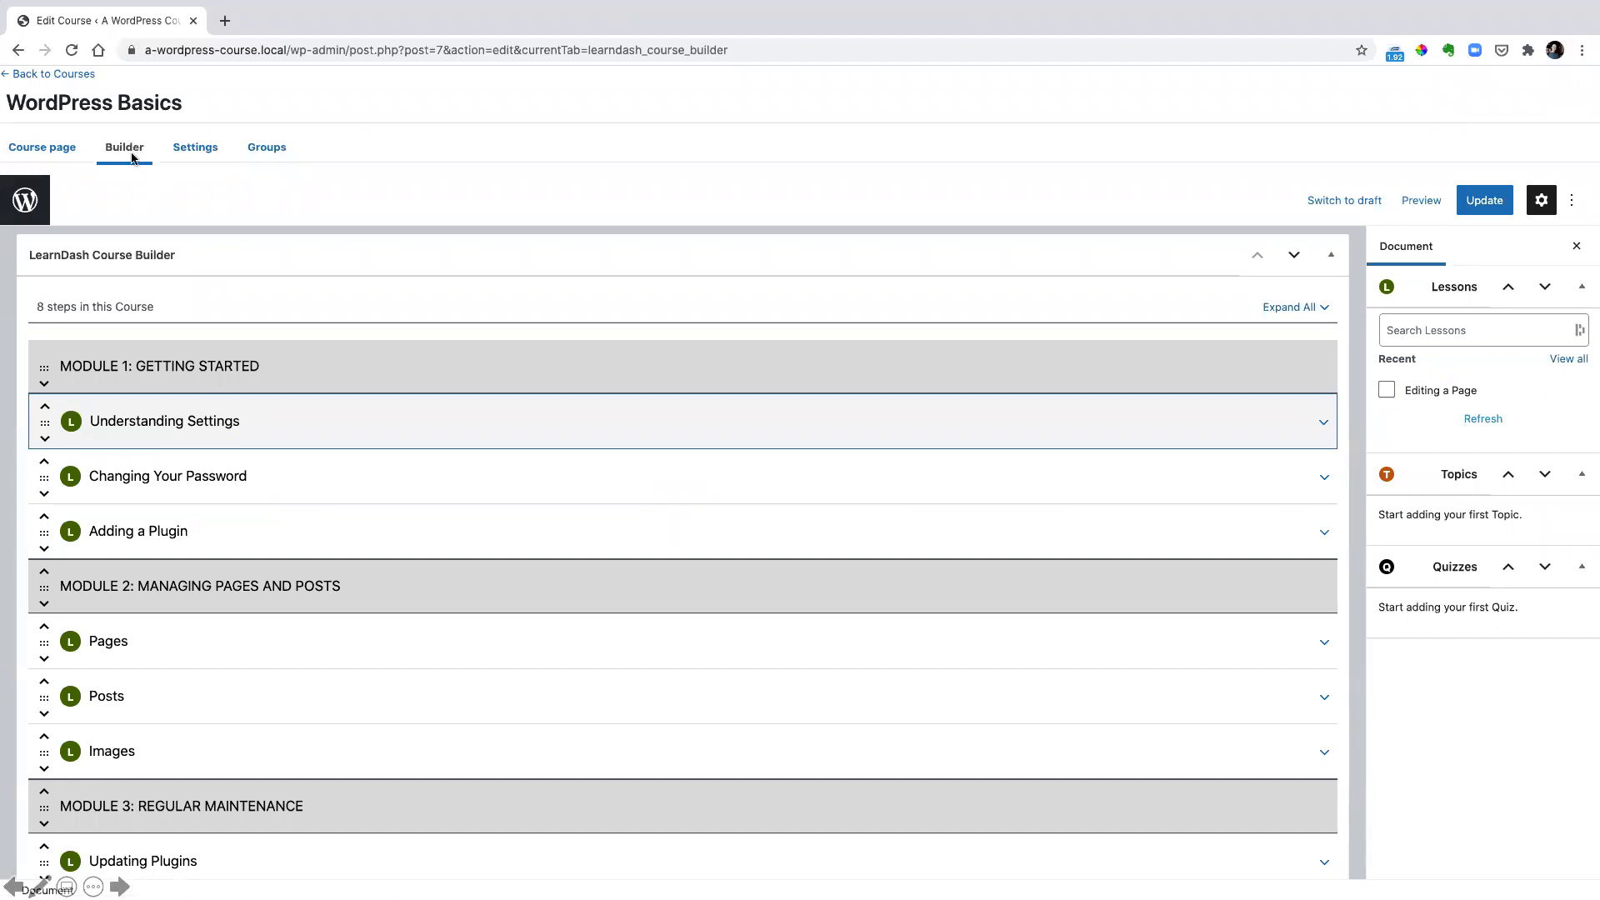
Add a topic titled "General Settings" to the Understanding Settings lesson in Module 1
click(1324, 426)
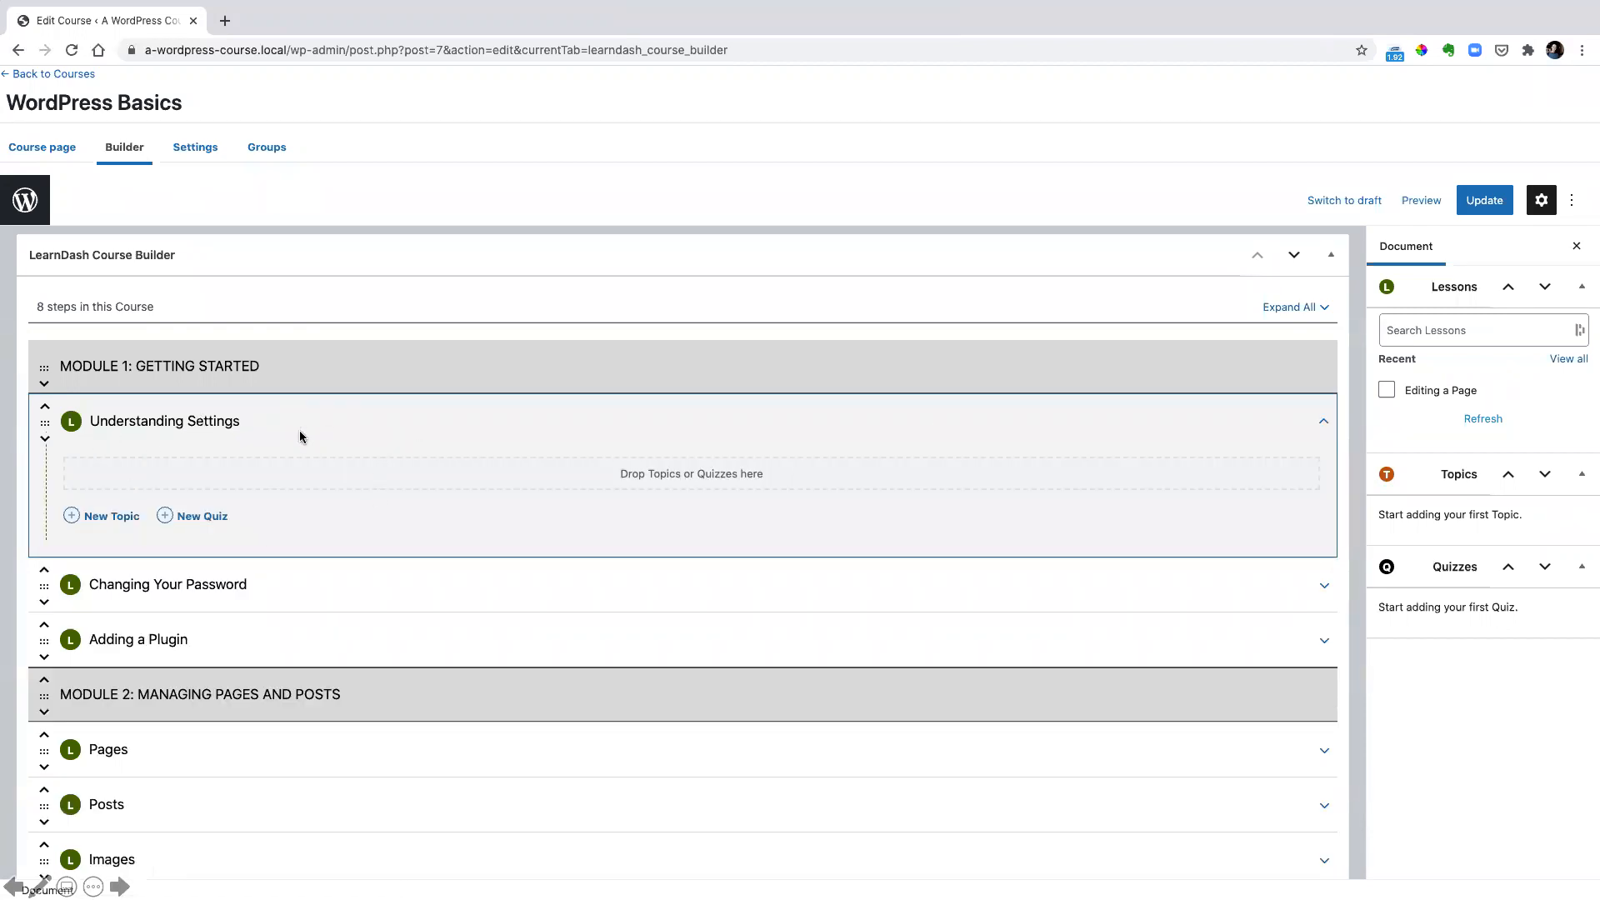
click(82, 520)
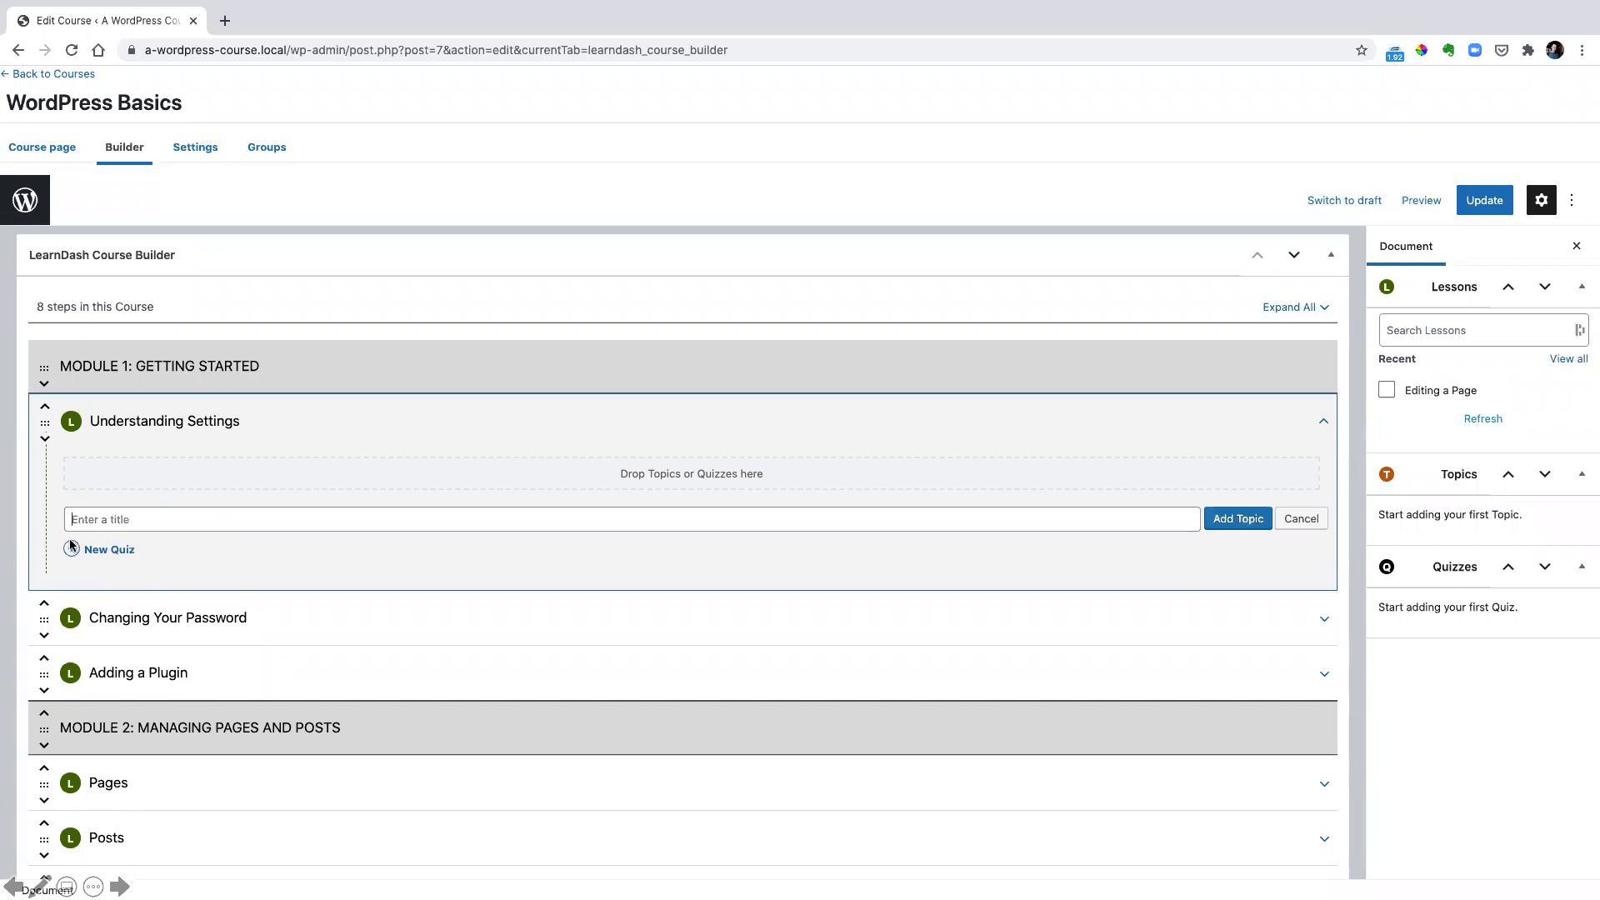
text(General Settings)
click(1239, 520)
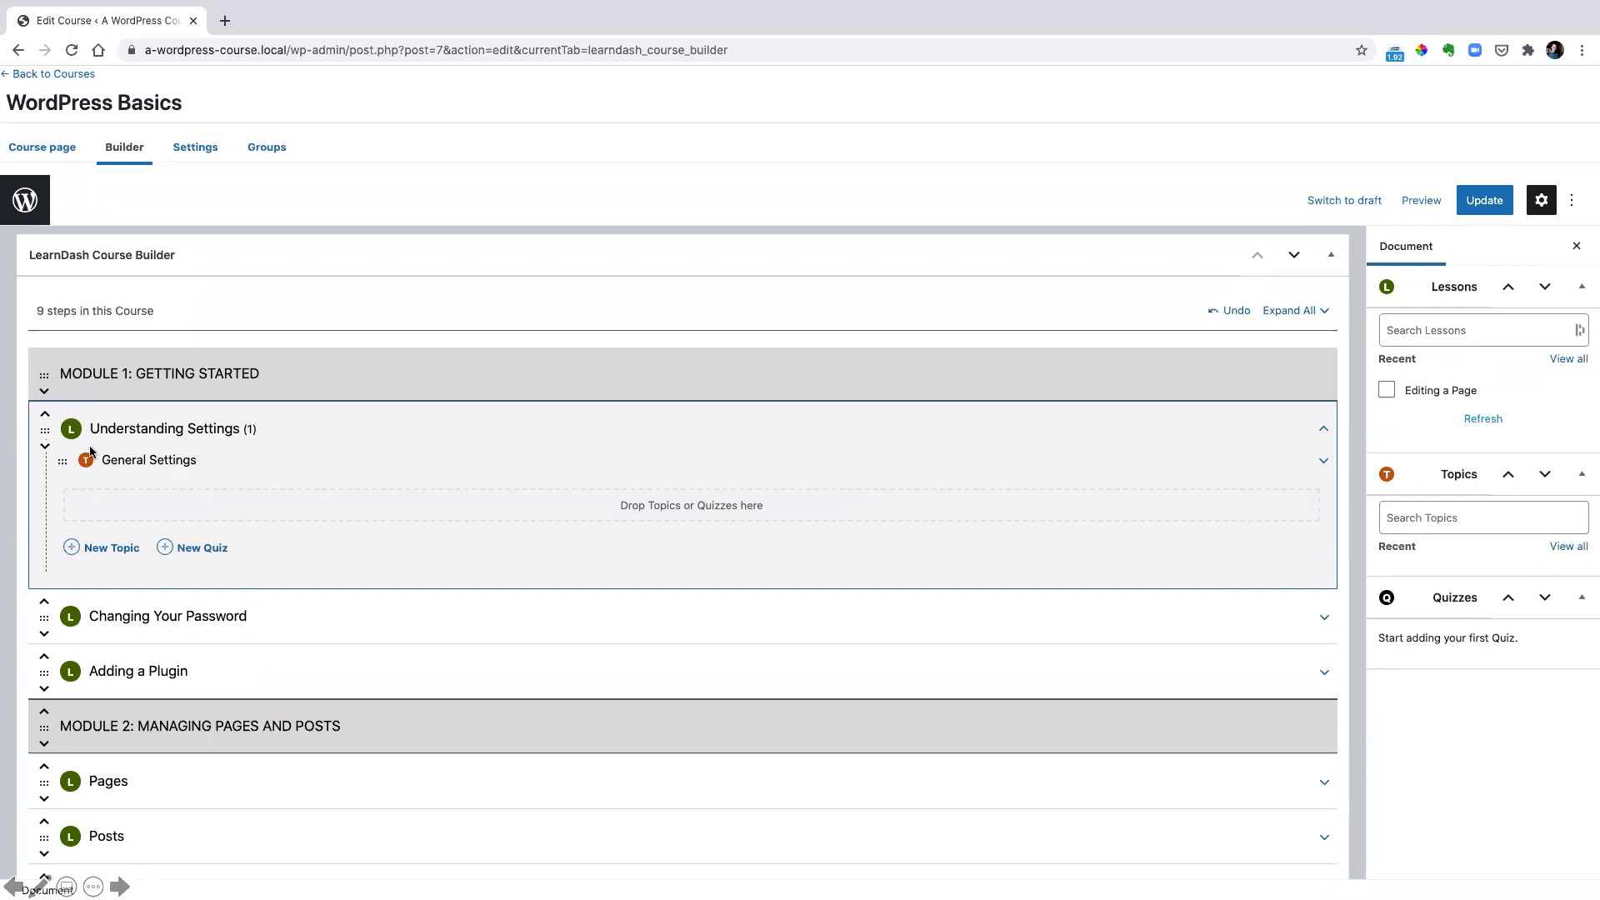
Add two more topics, "Reading Settings" and "Media", to the Understanding Settings lesson
click(93, 550)
text(Reading Settings)
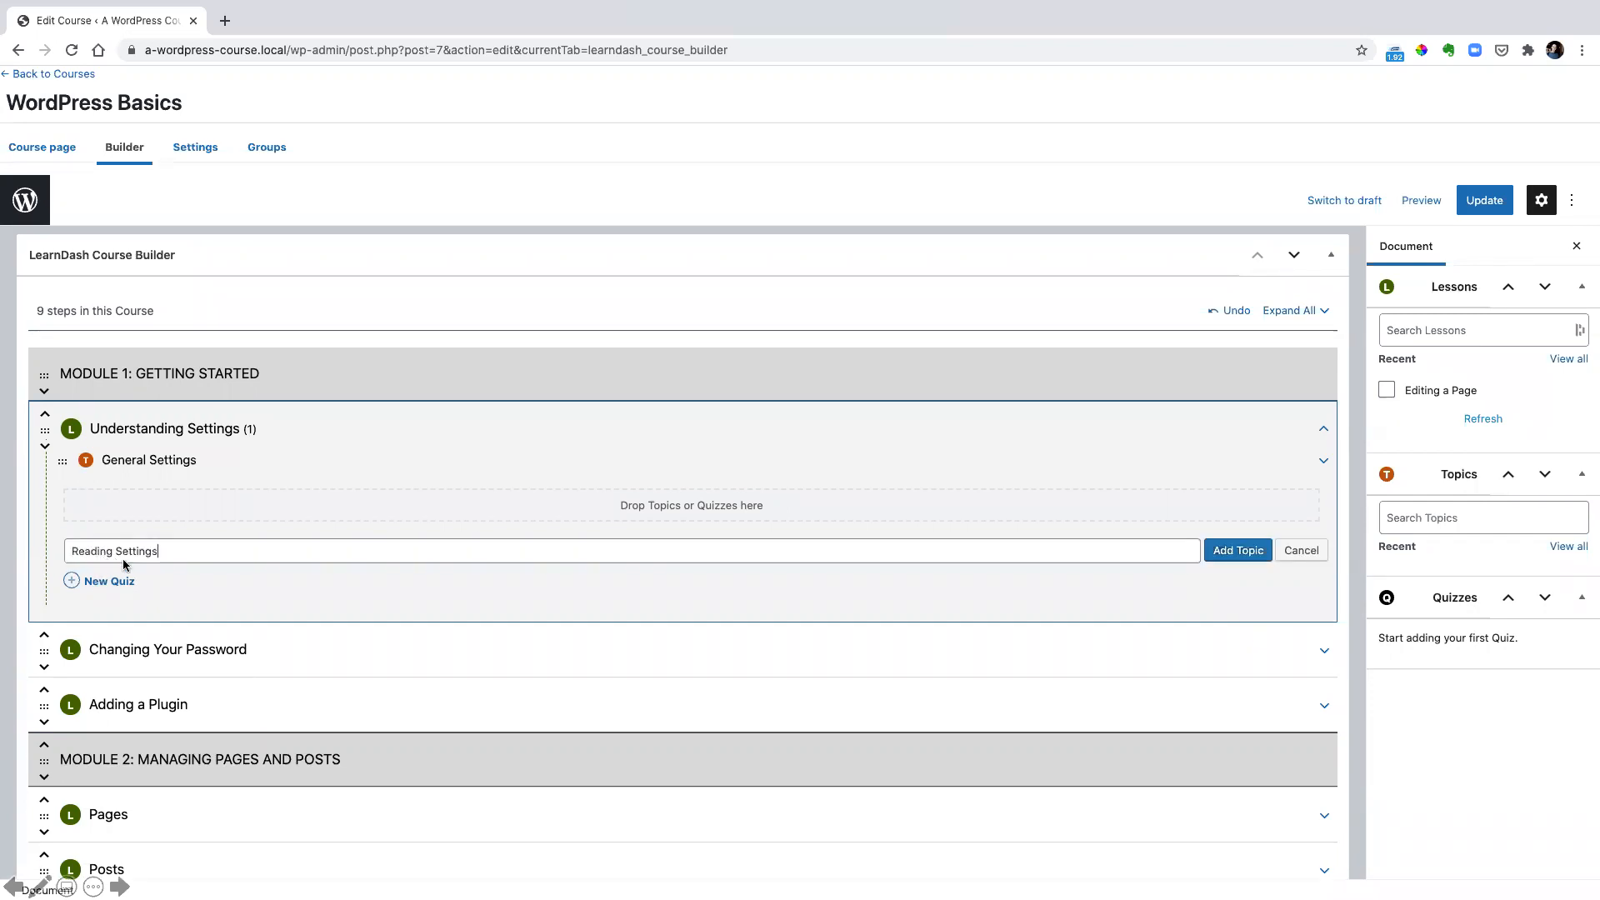
click(1234, 551)
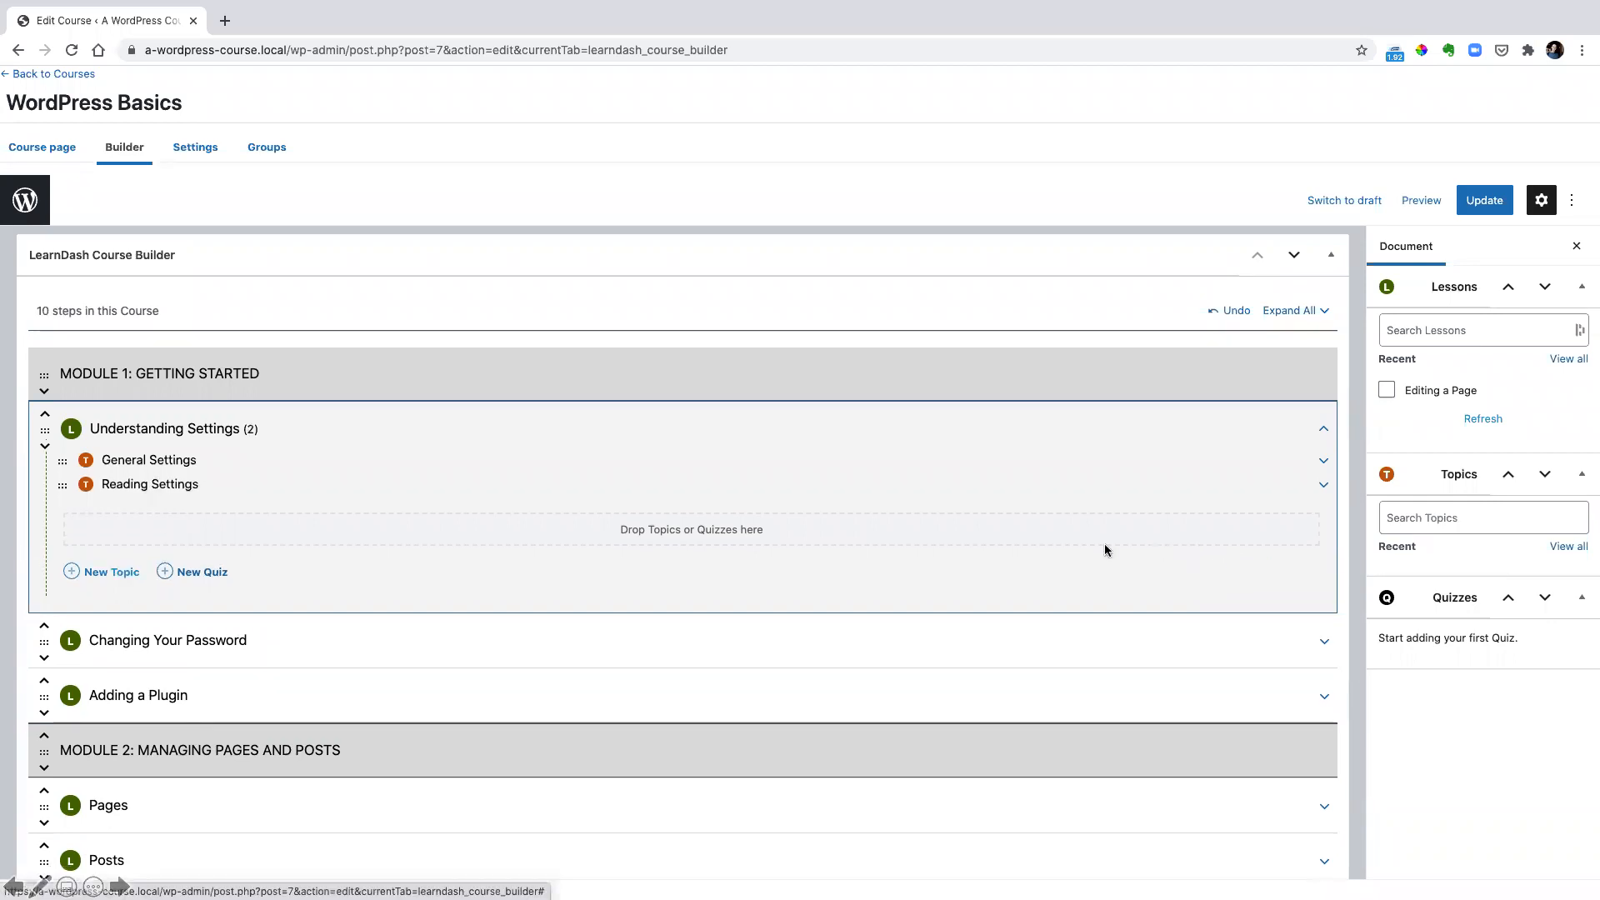
click(104, 572)
text(Media)
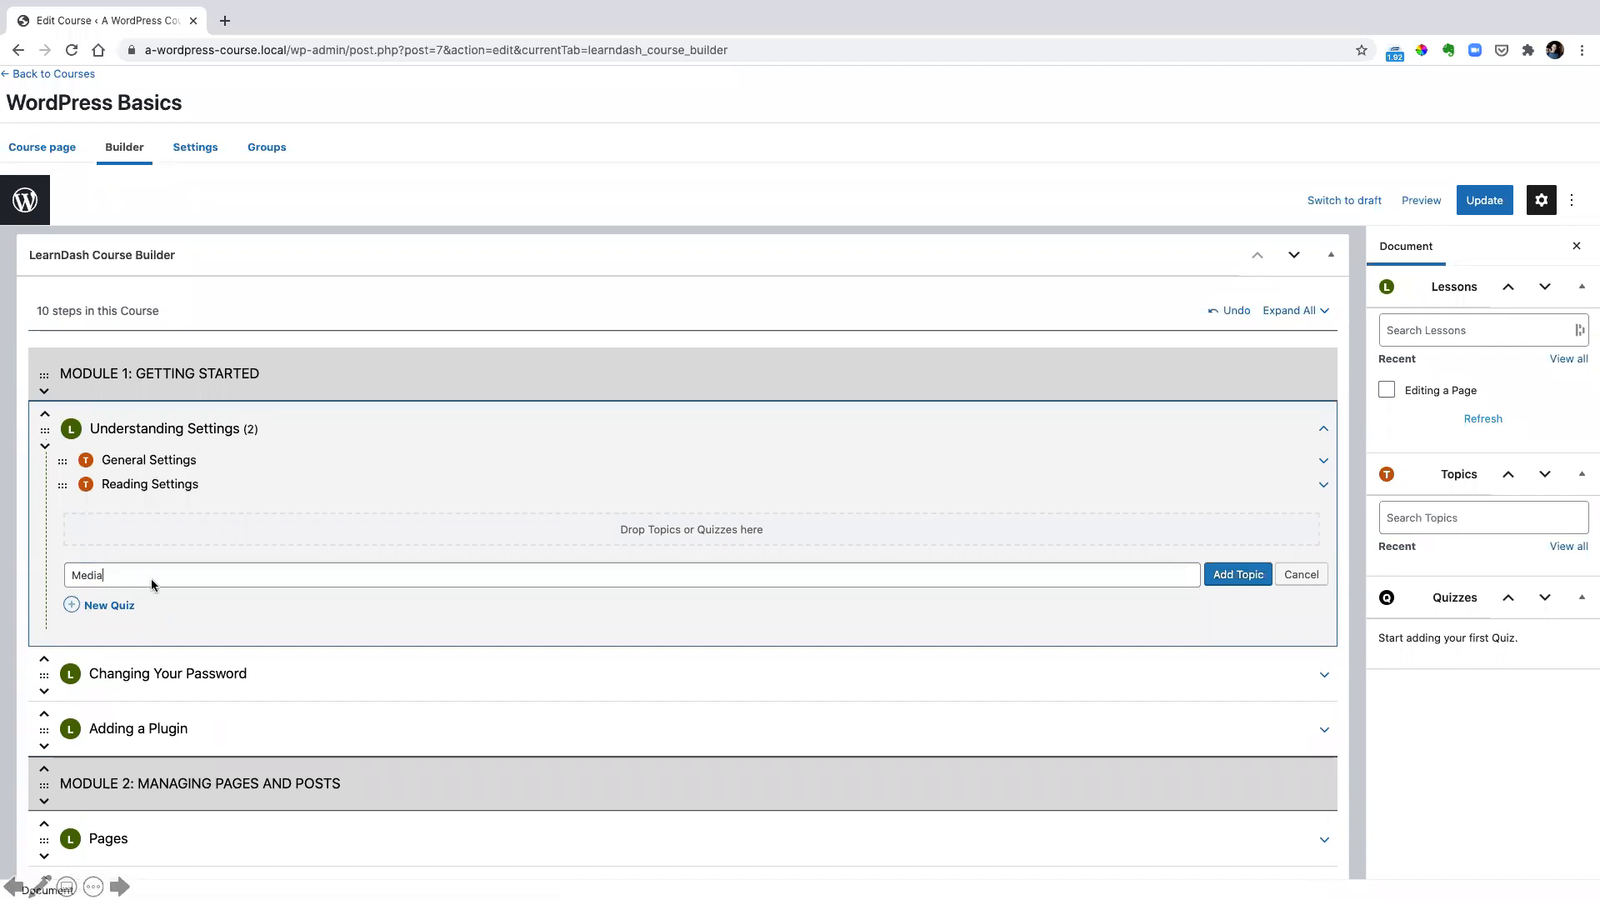
key(Return)
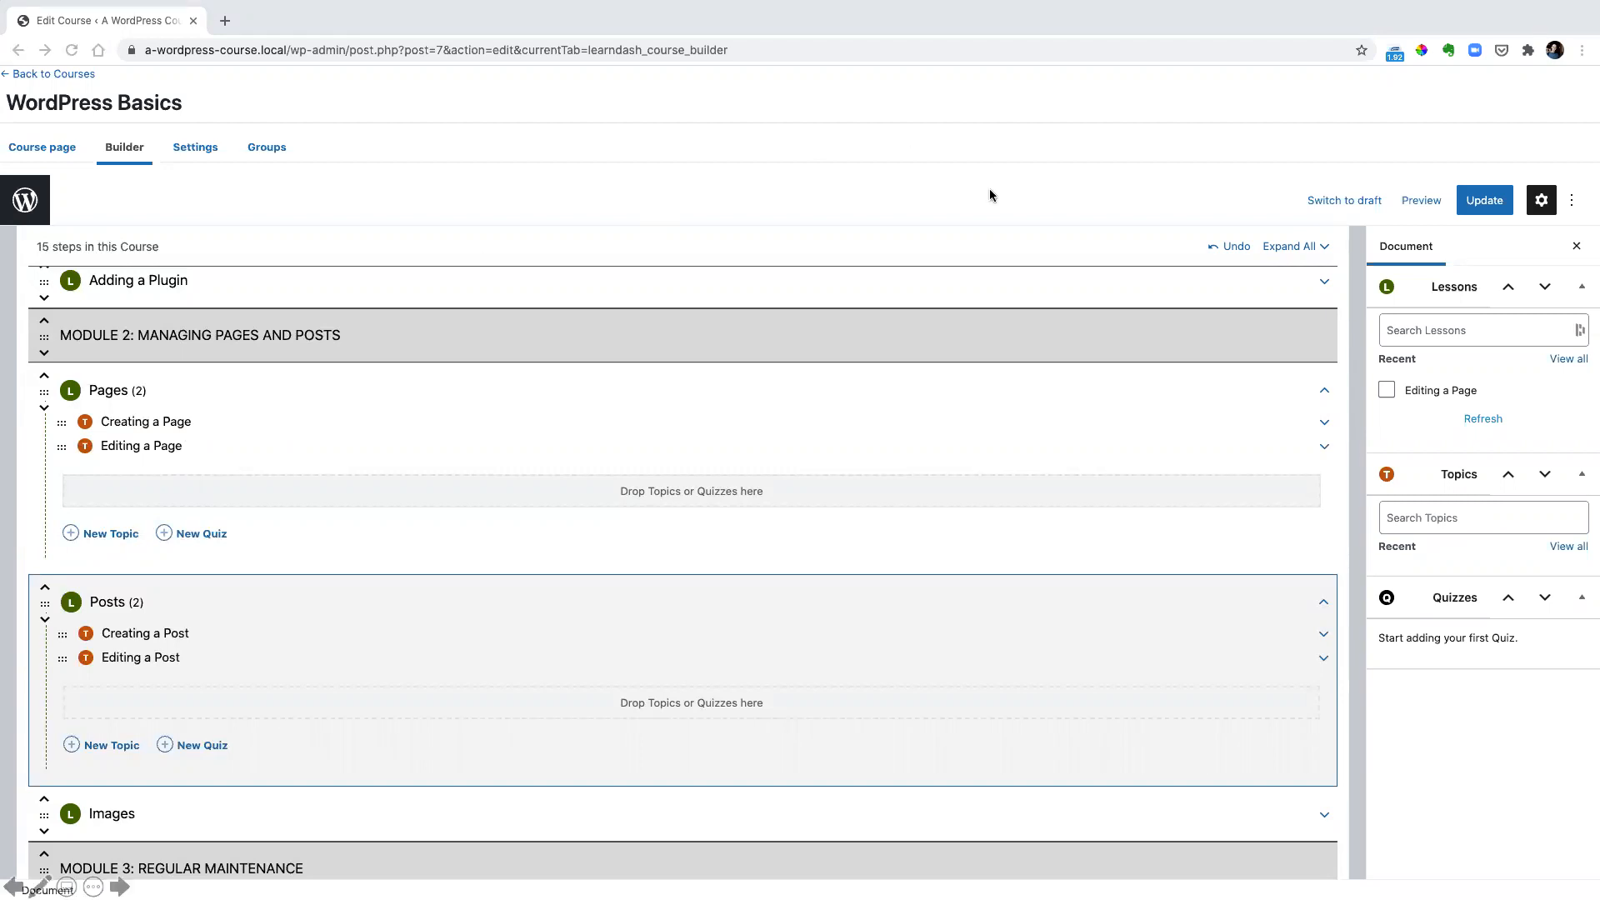
Update the WordPress Basics course with its new topics and preview it in a new tab
click(1218, 324)
click(1471, 203)
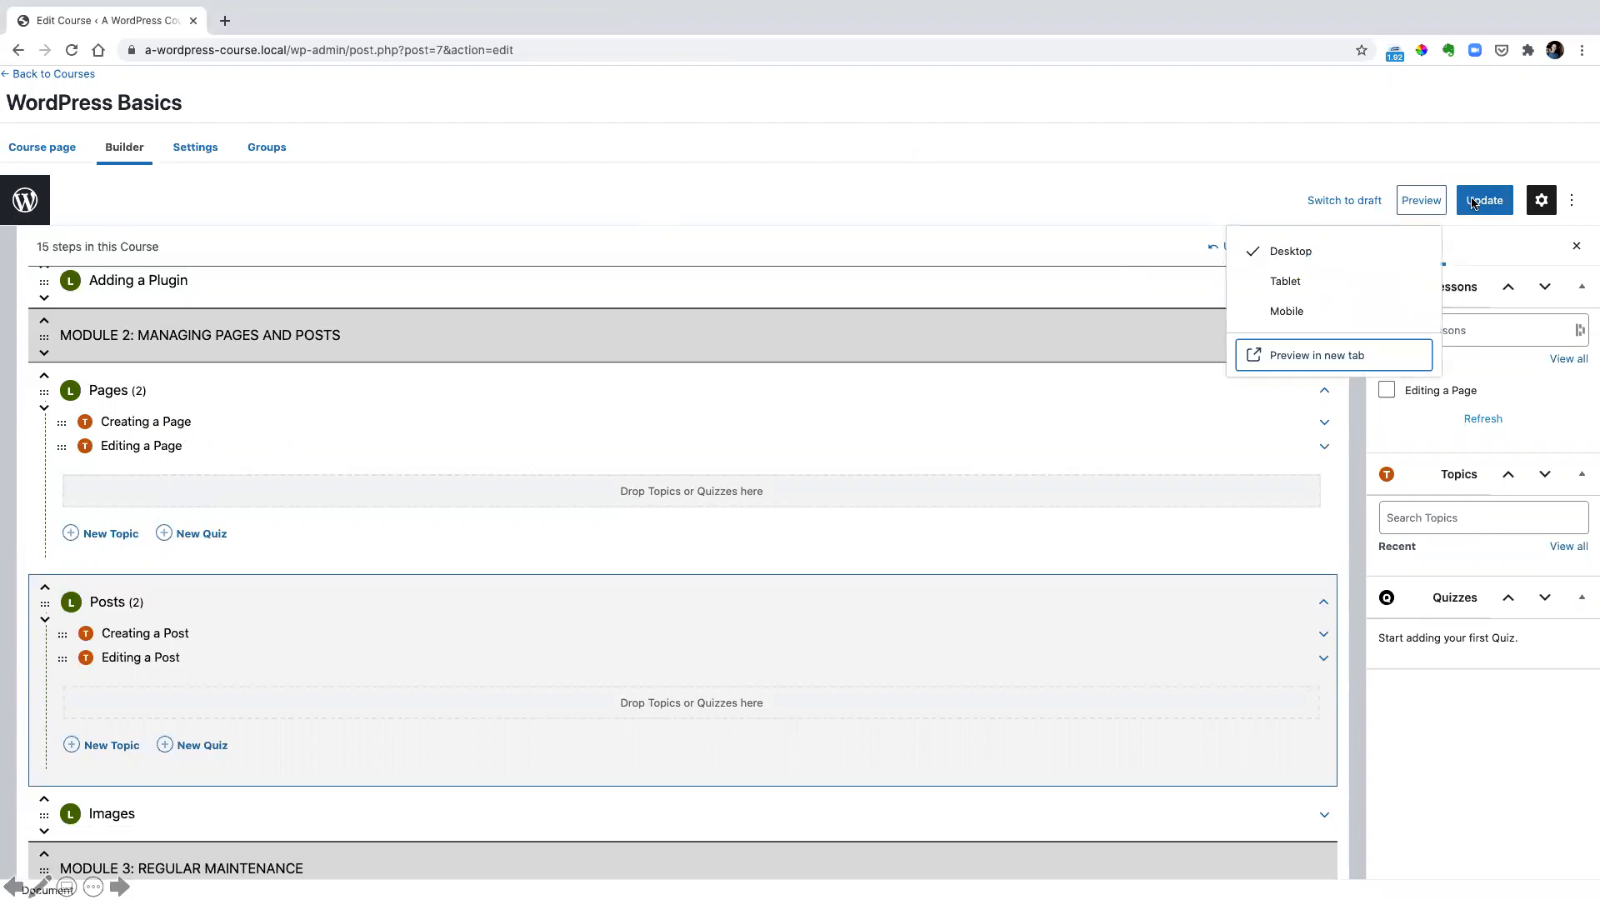
click(1306, 357)
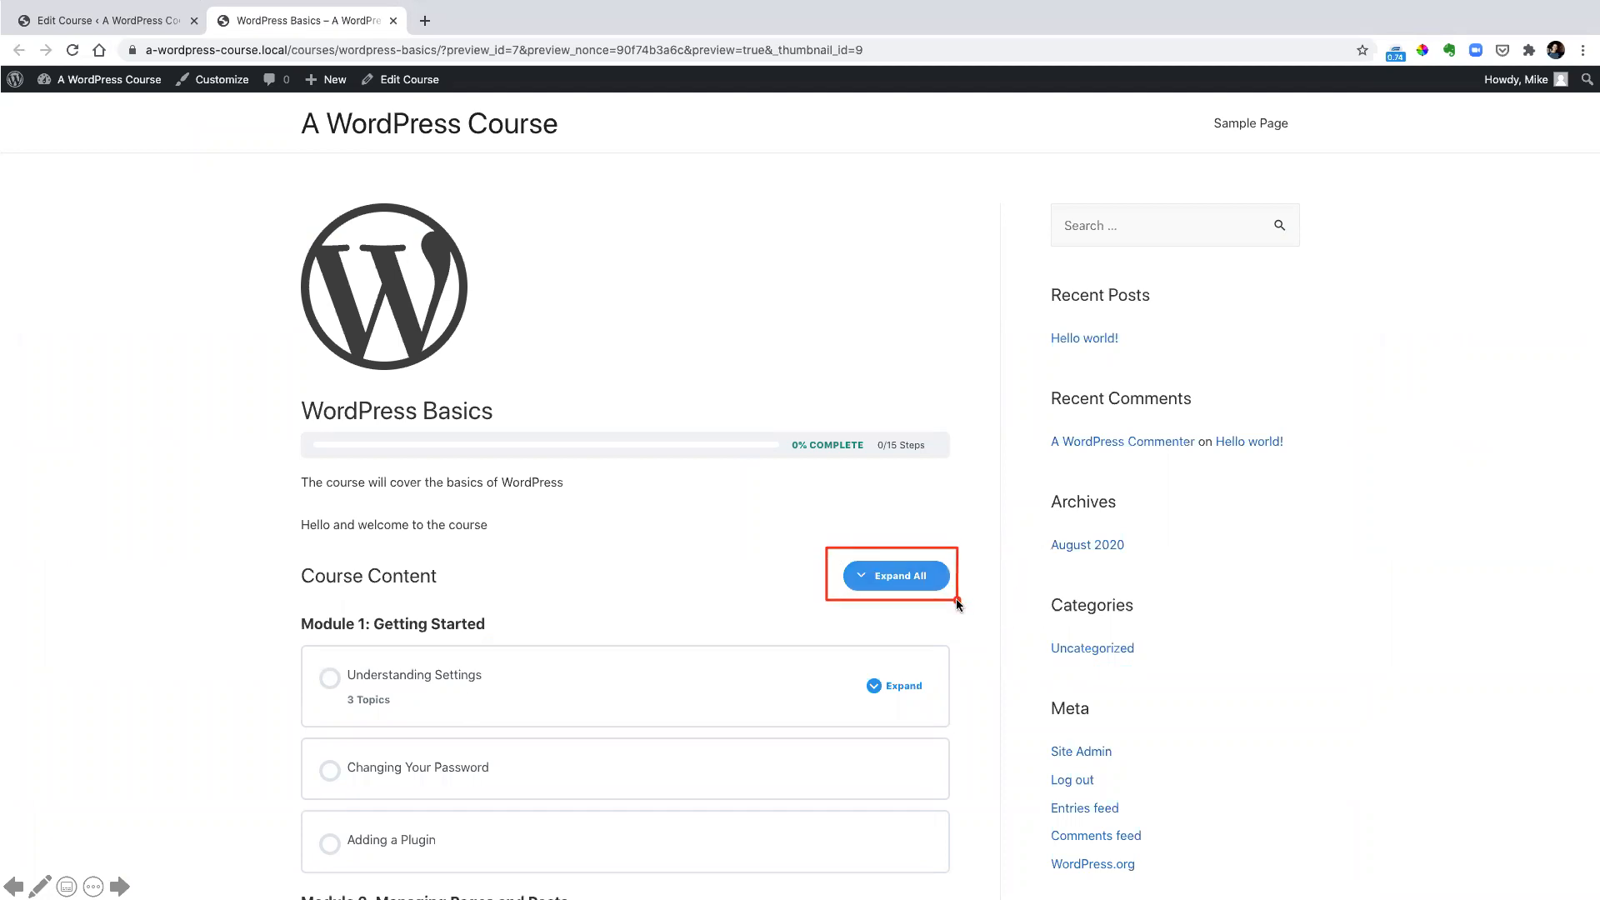
Expand all the course content on the preview page and review the topics listed under the lessons in each module
drag(306, 658, 525, 688)
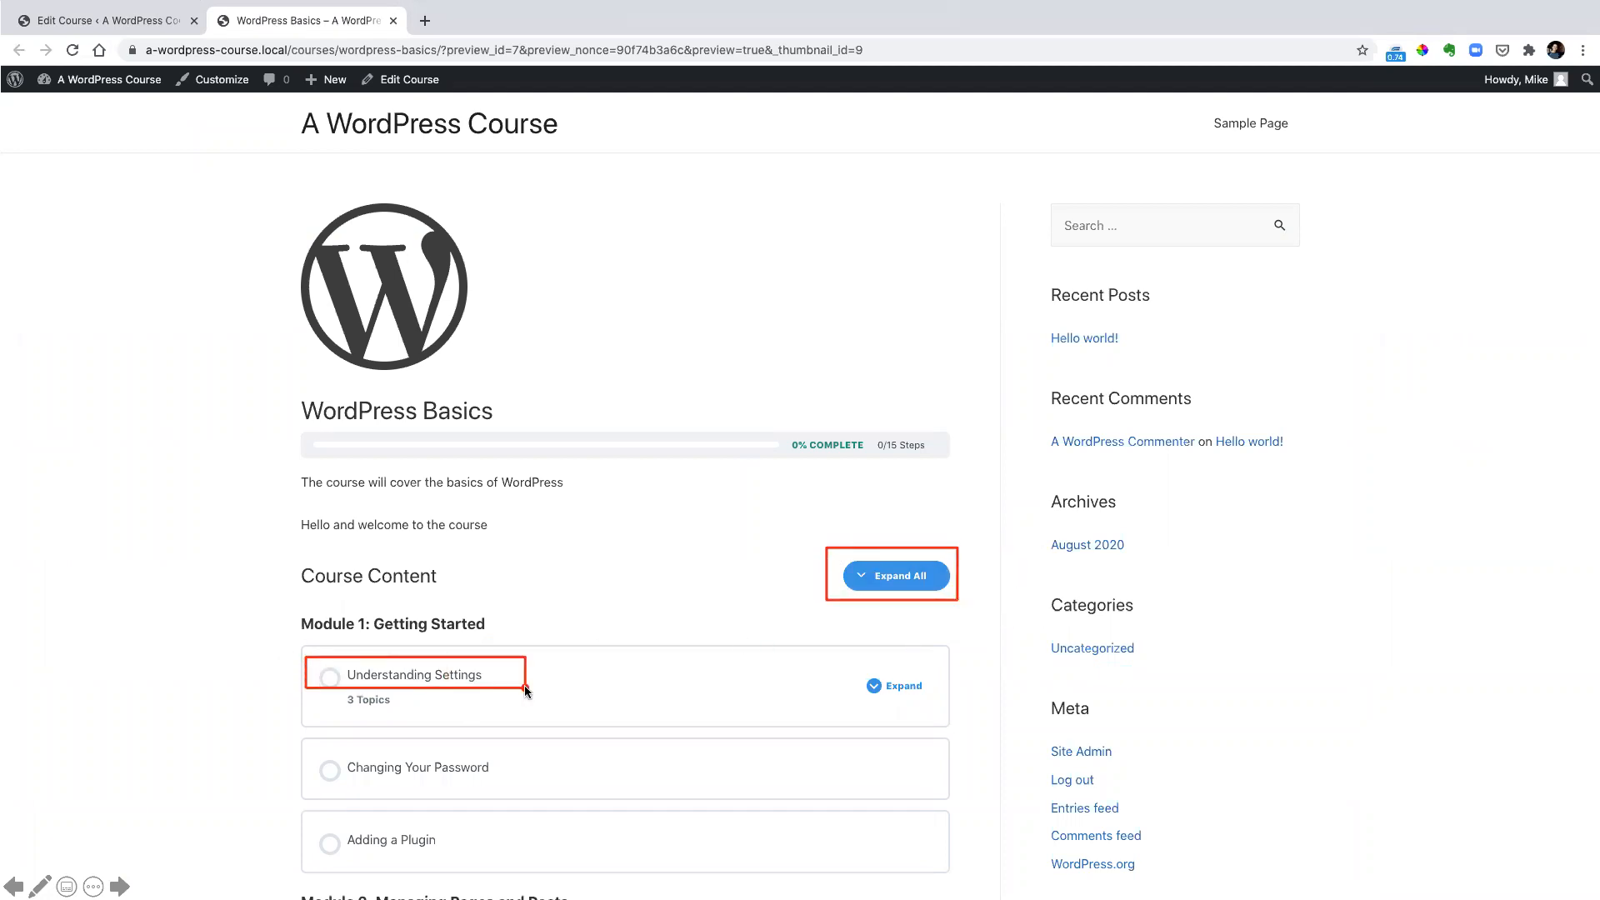
key(Escape)
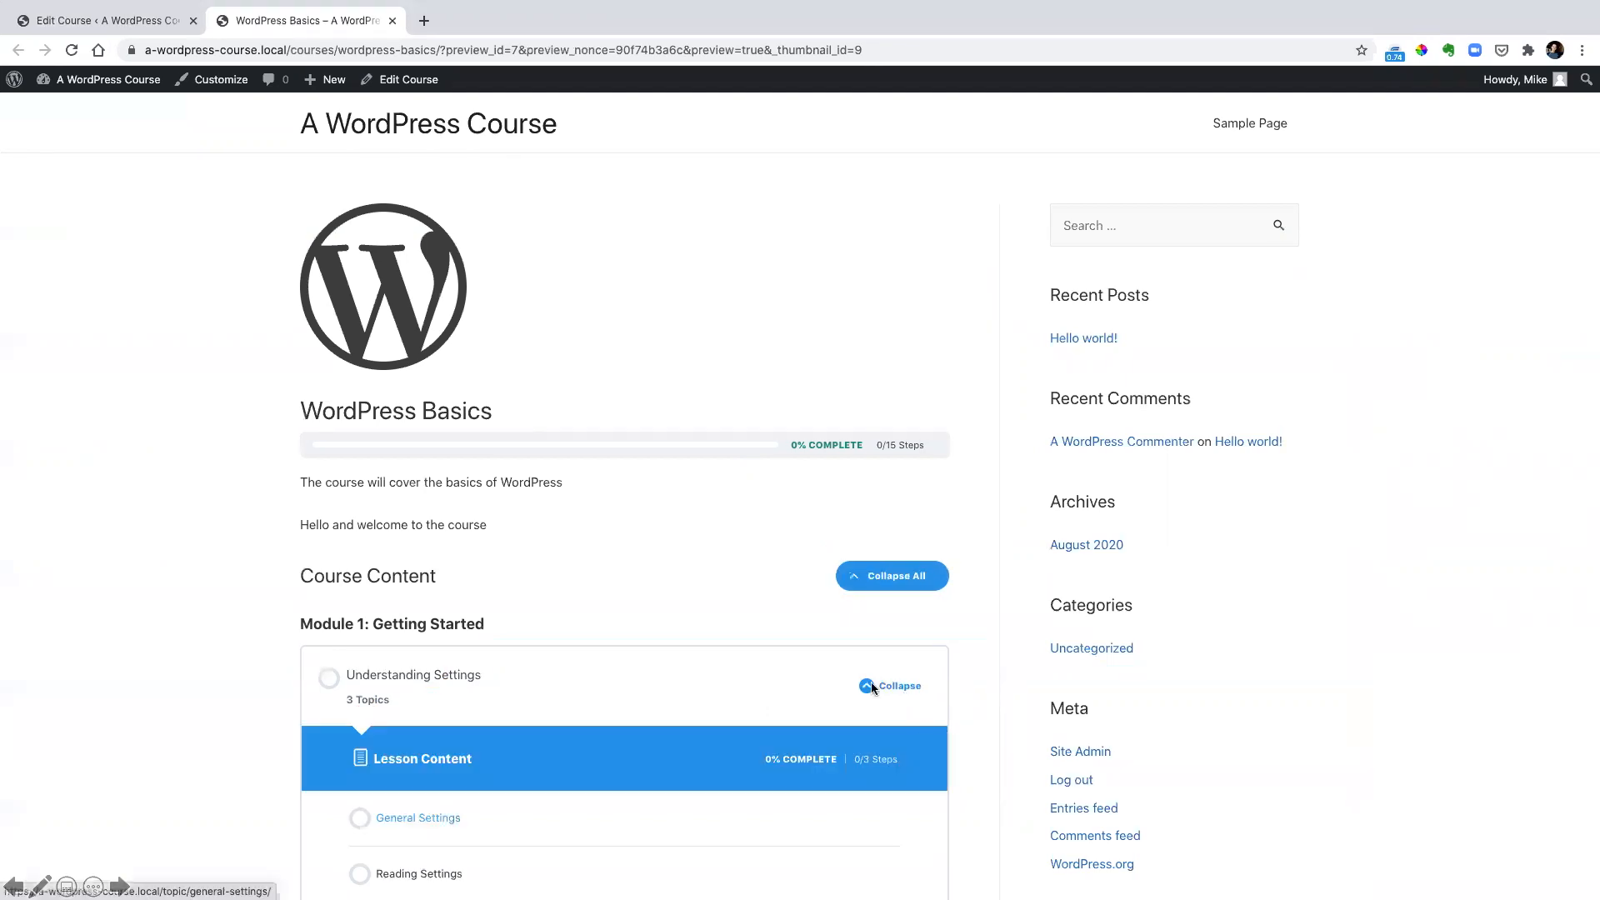
scroll(582, 837, down, 5)
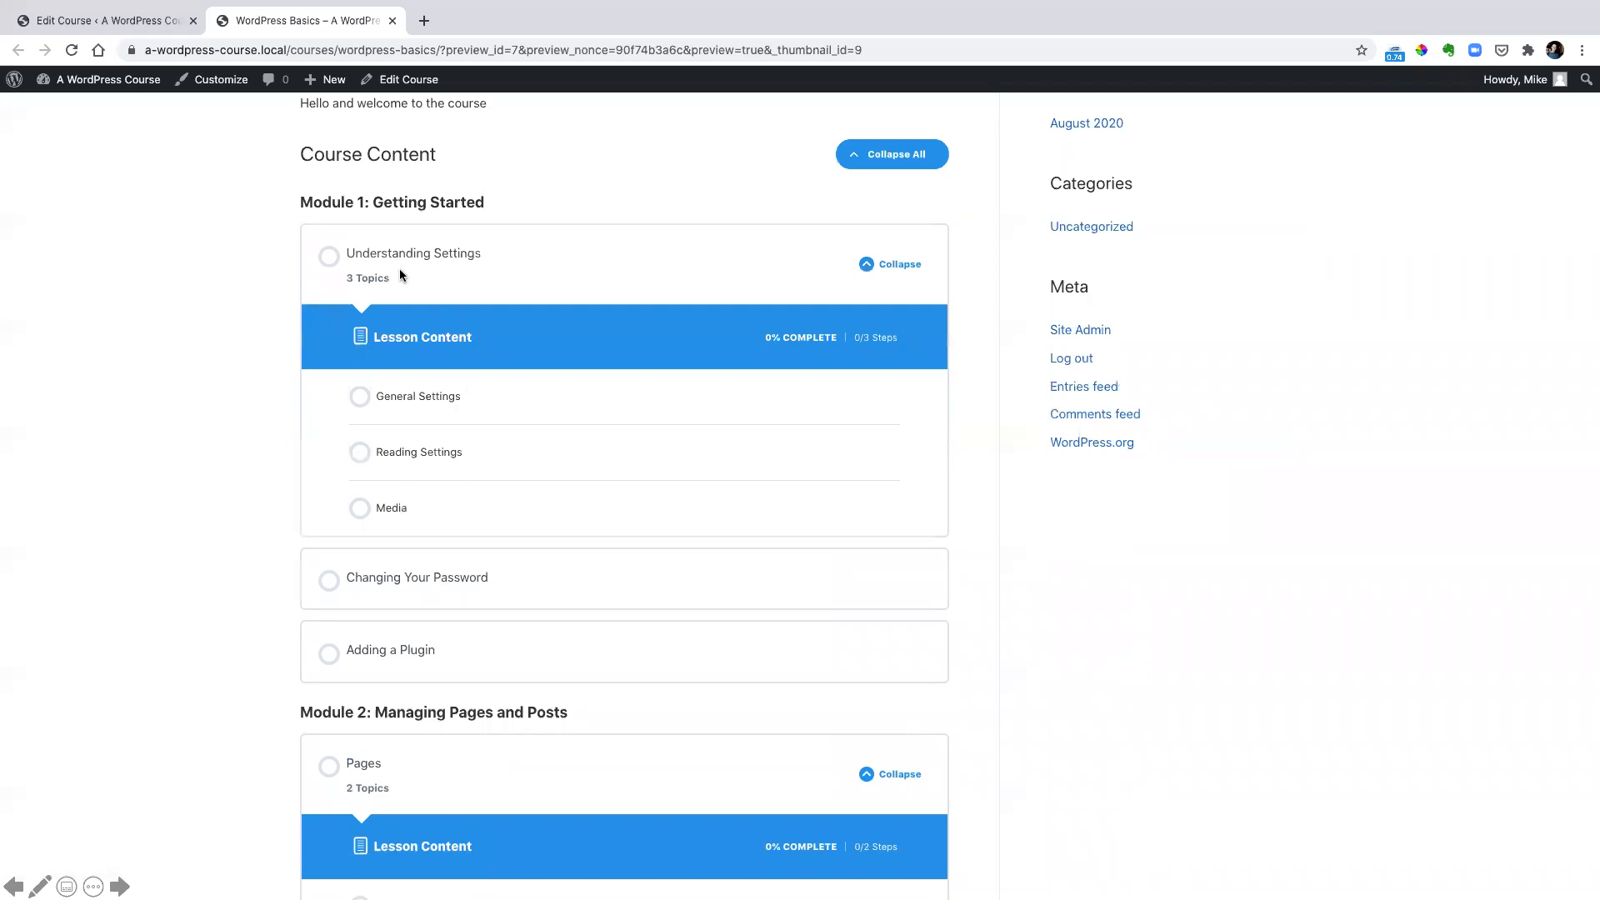
mouse_move(292, 235)
mouse_down()
mouse_move(557, 264)
mouse_move(555, 276)
mouse_up()
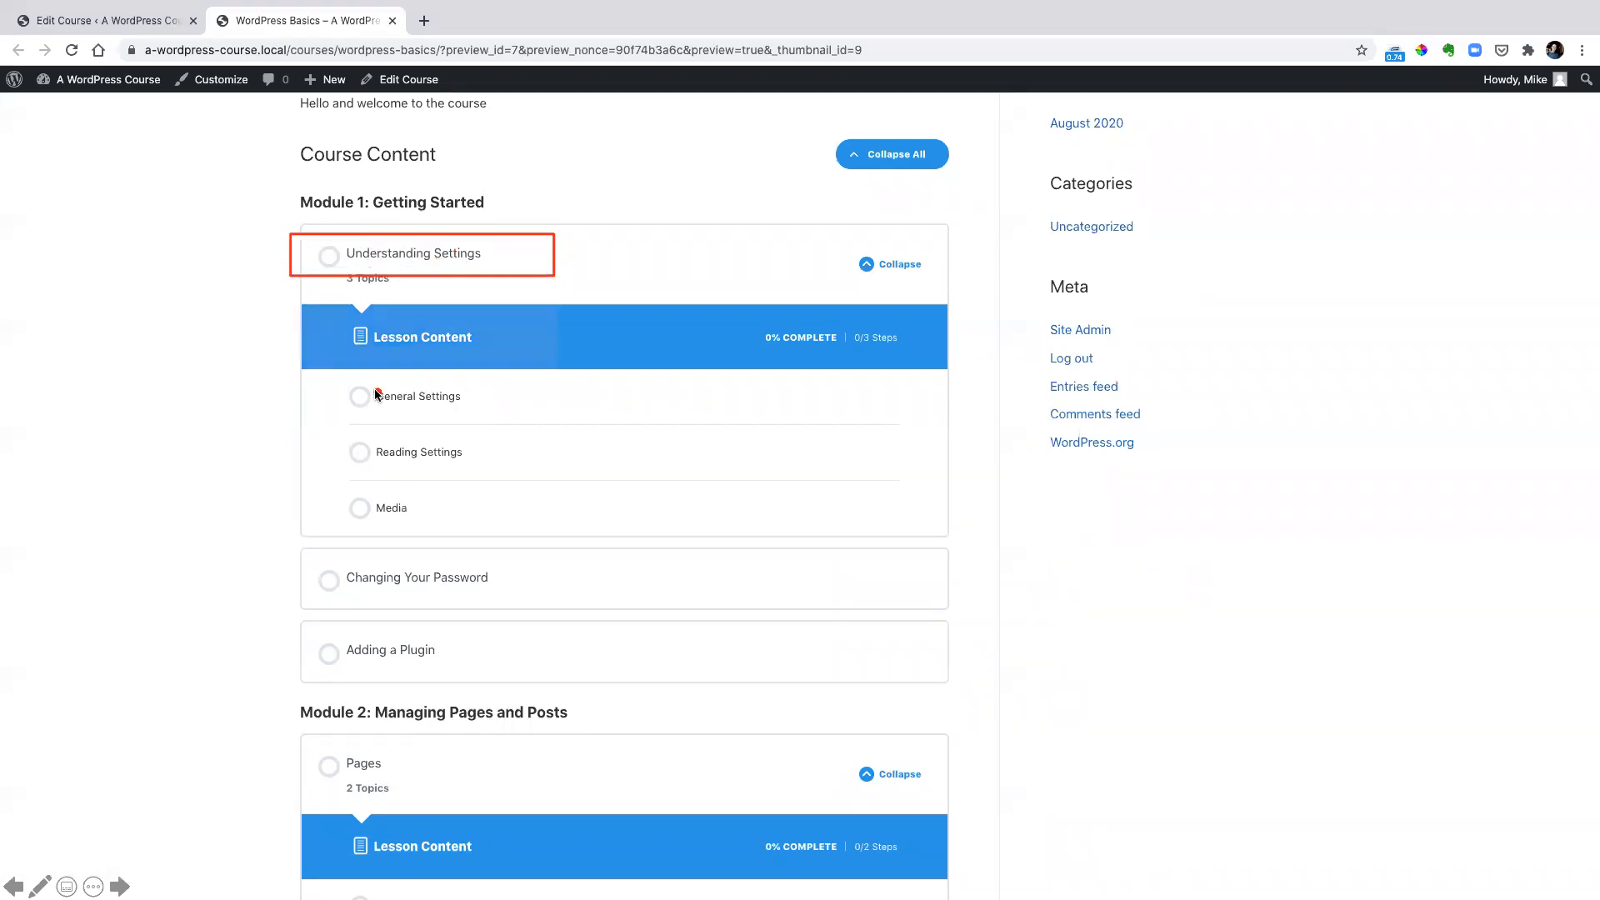
drag(348, 378, 498, 525)
drag(301, 560, 497, 604)
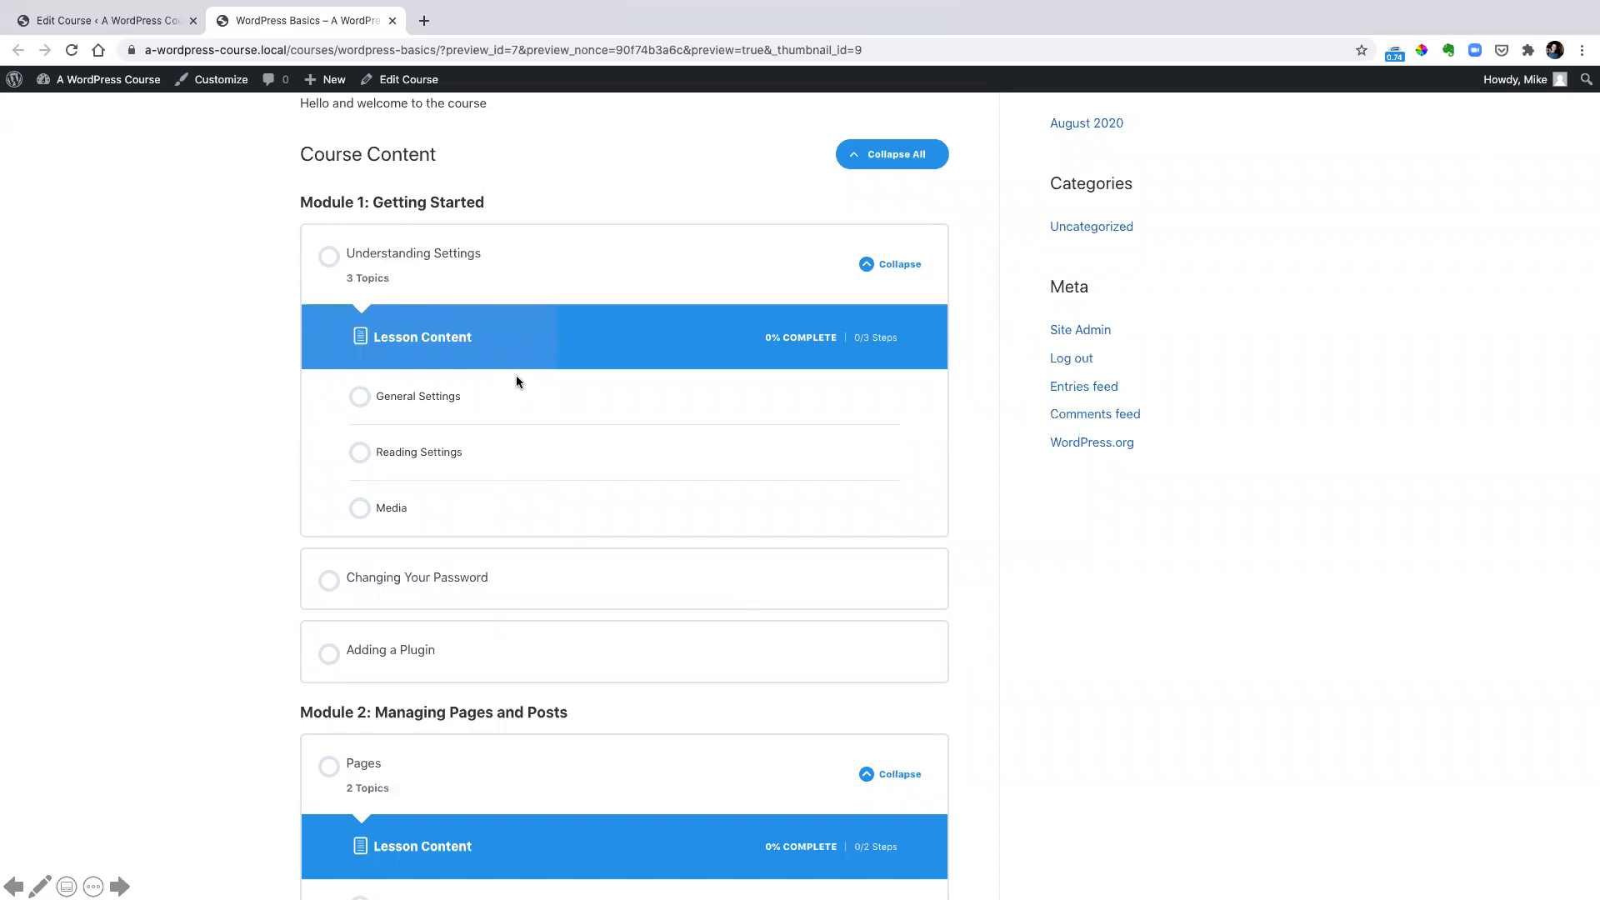
scroll(516, 379, down, 7)
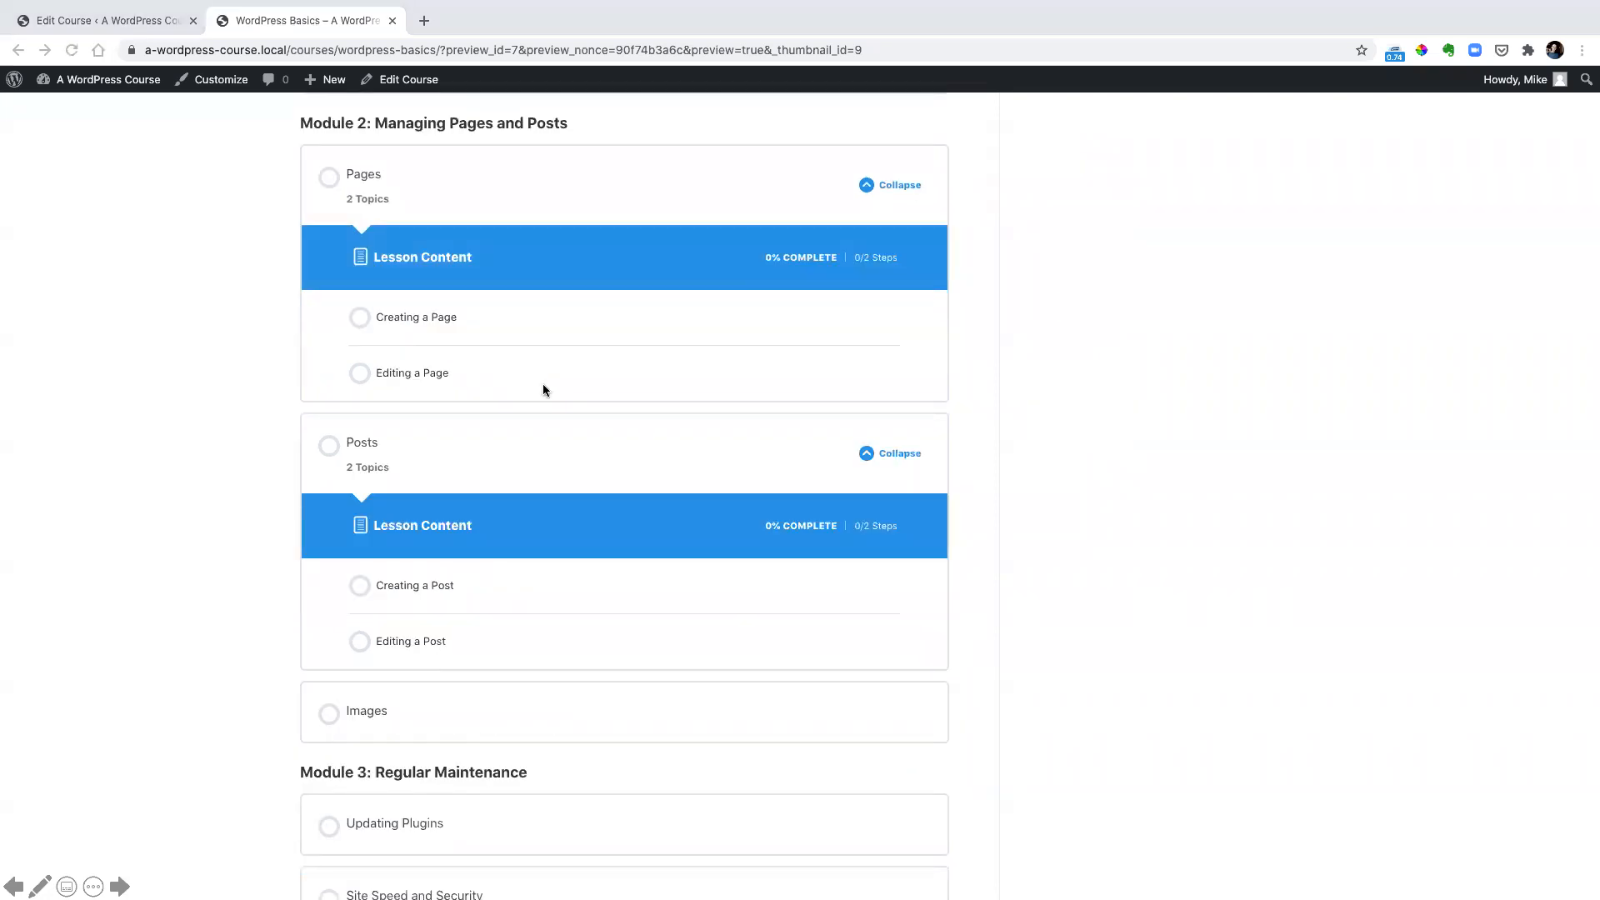
click(543, 383)
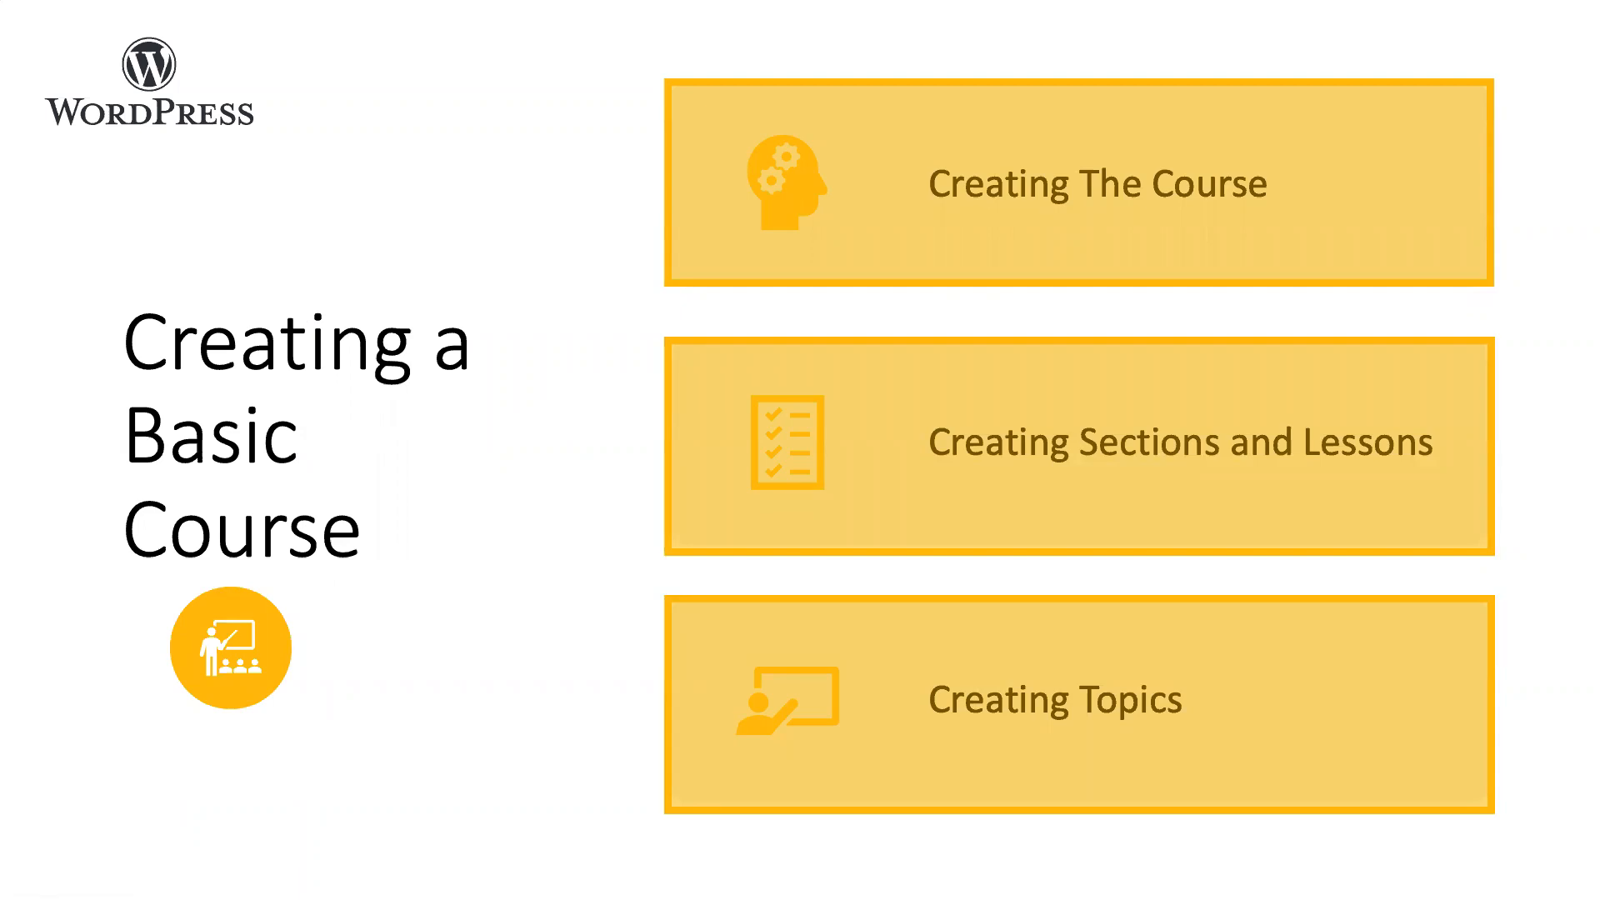
key(Right)
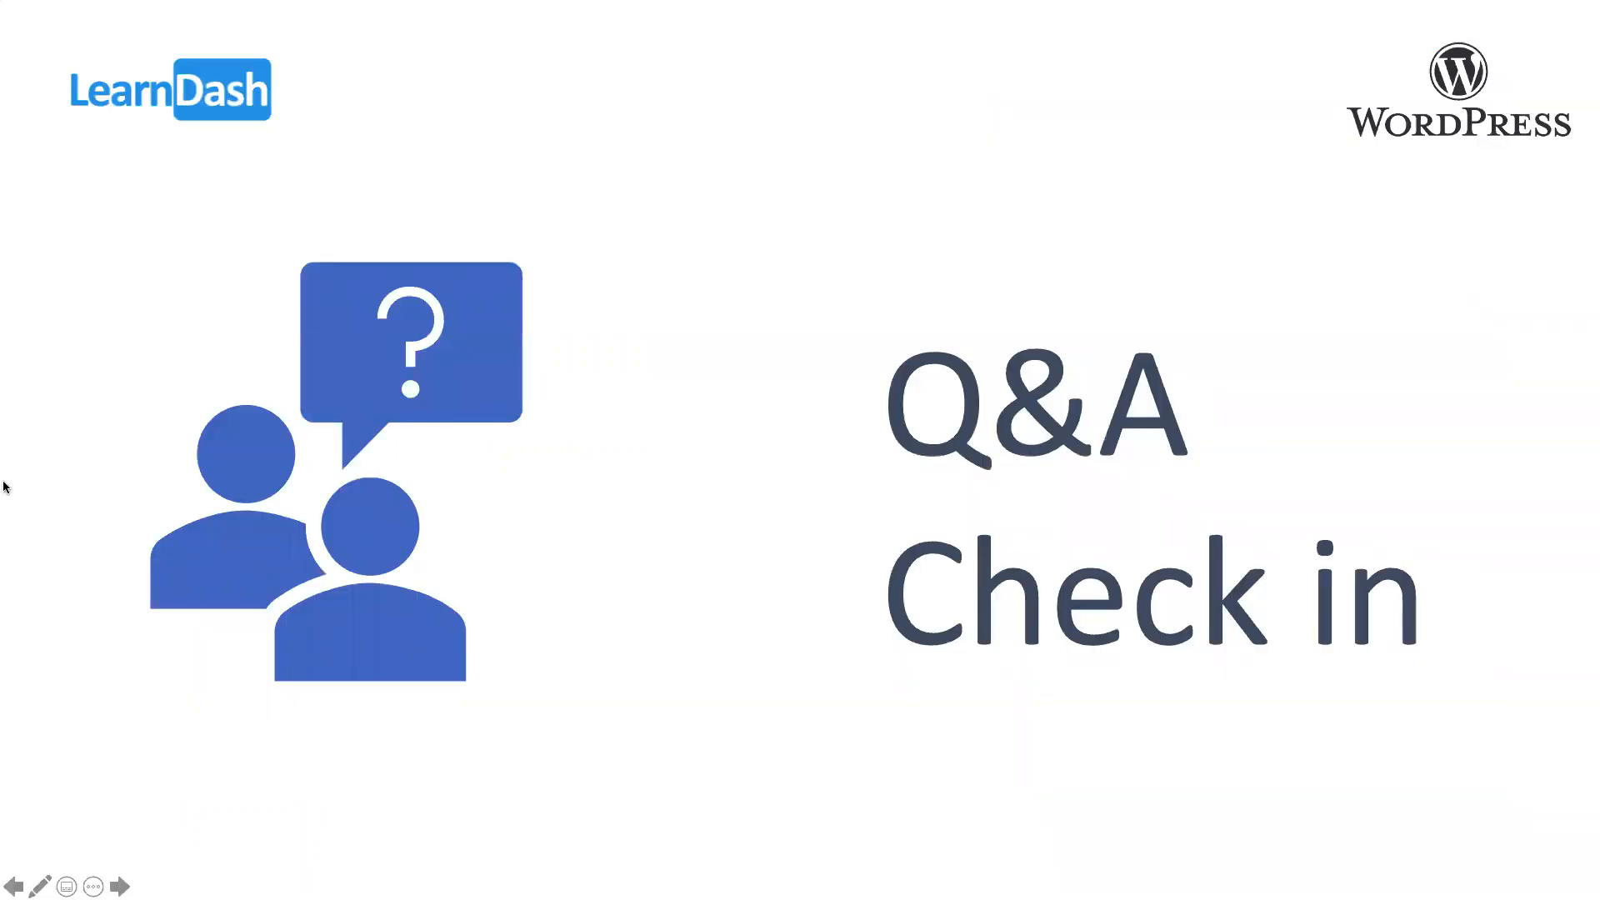
Start the 5:00 countdown timer and place its window over the speech bubble on the Q&A Check in slide
drag(991, 260, 672, 228)
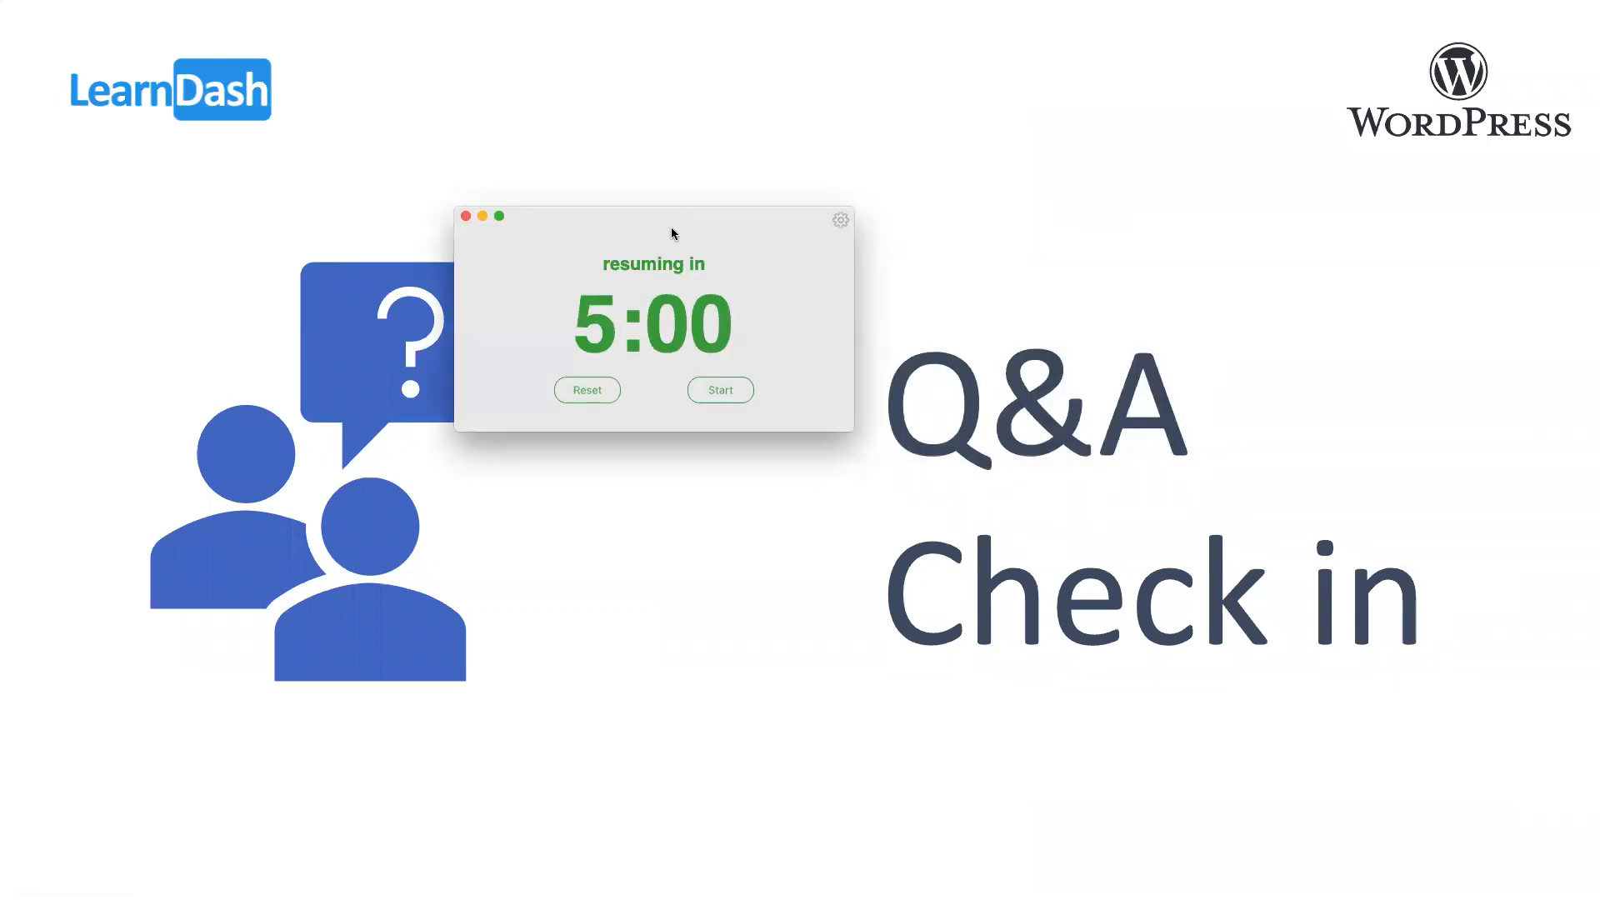
click(719, 390)
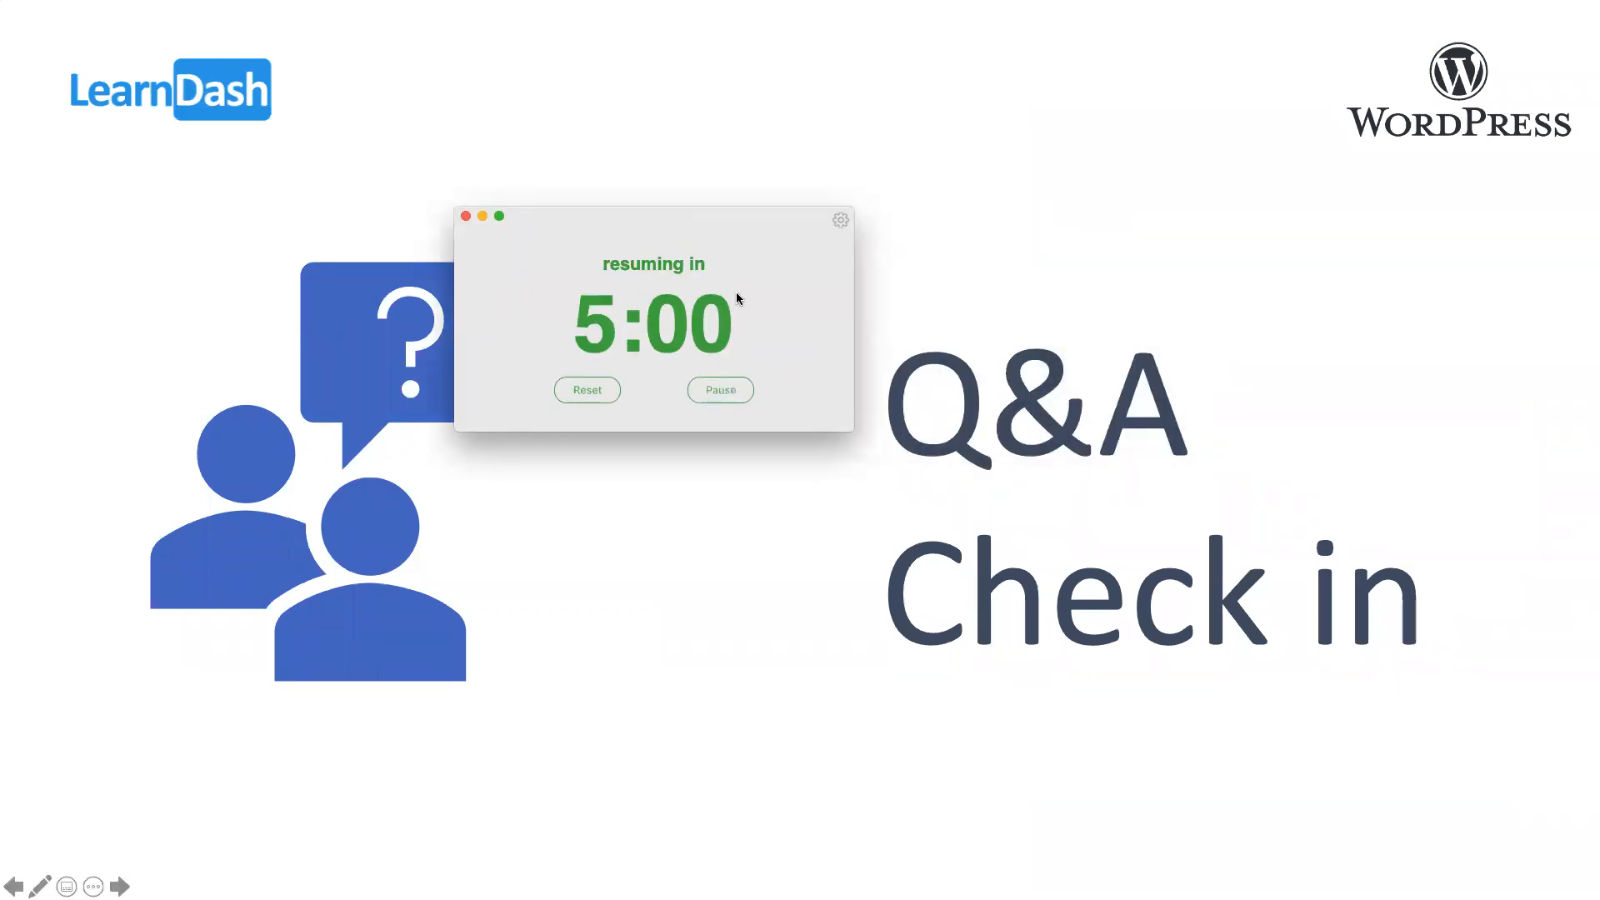
drag(714, 214, 555, 170)
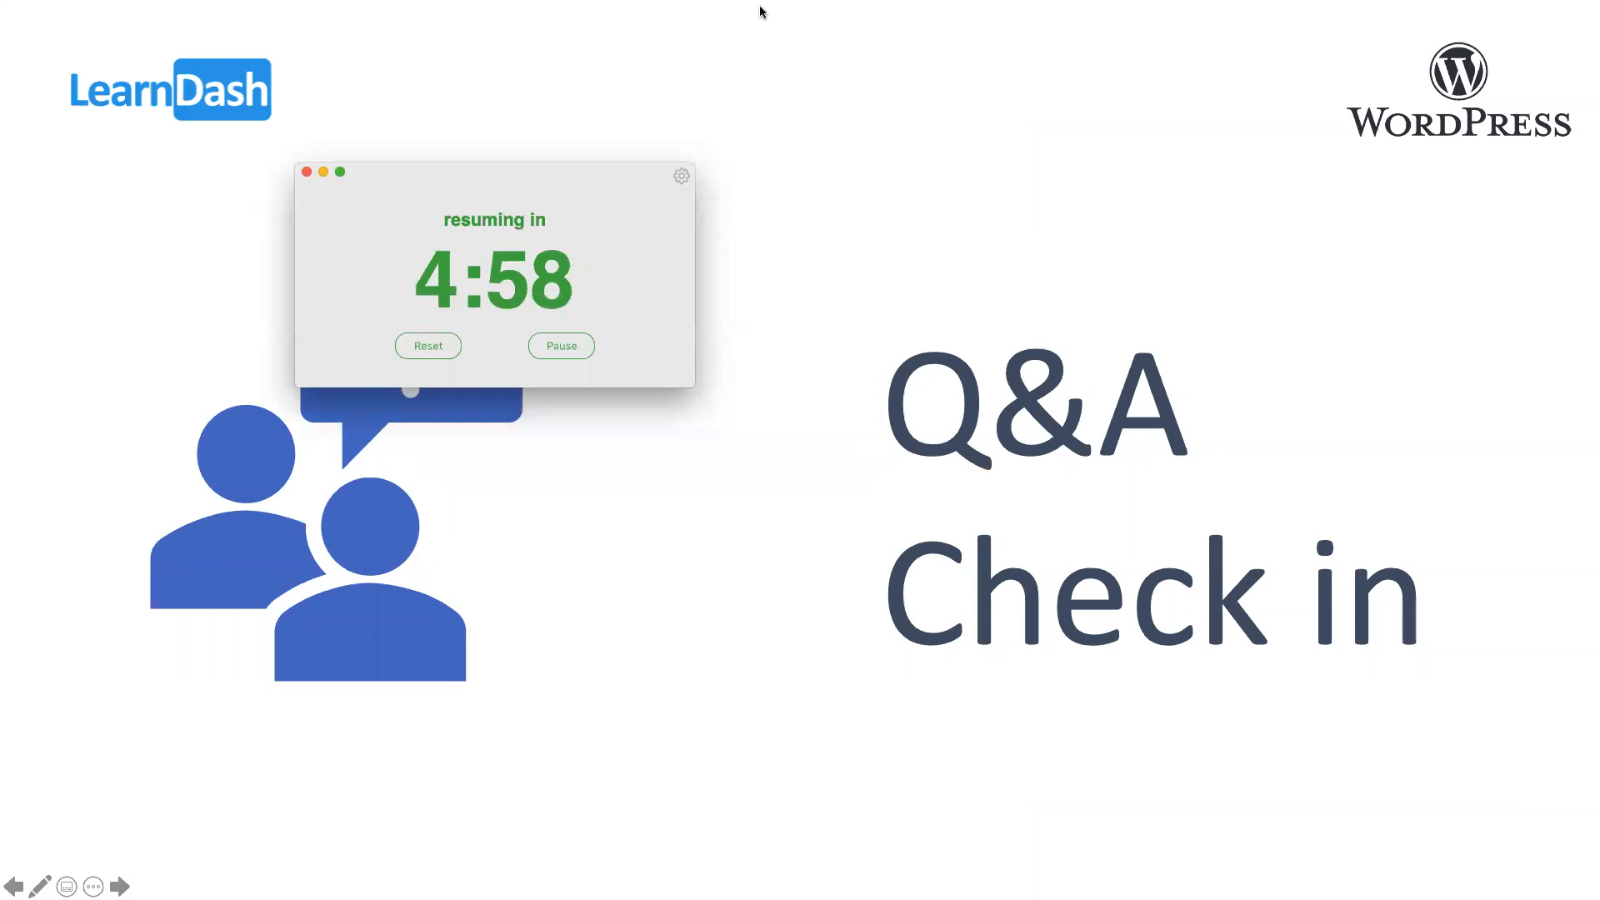
click(1039, 18)
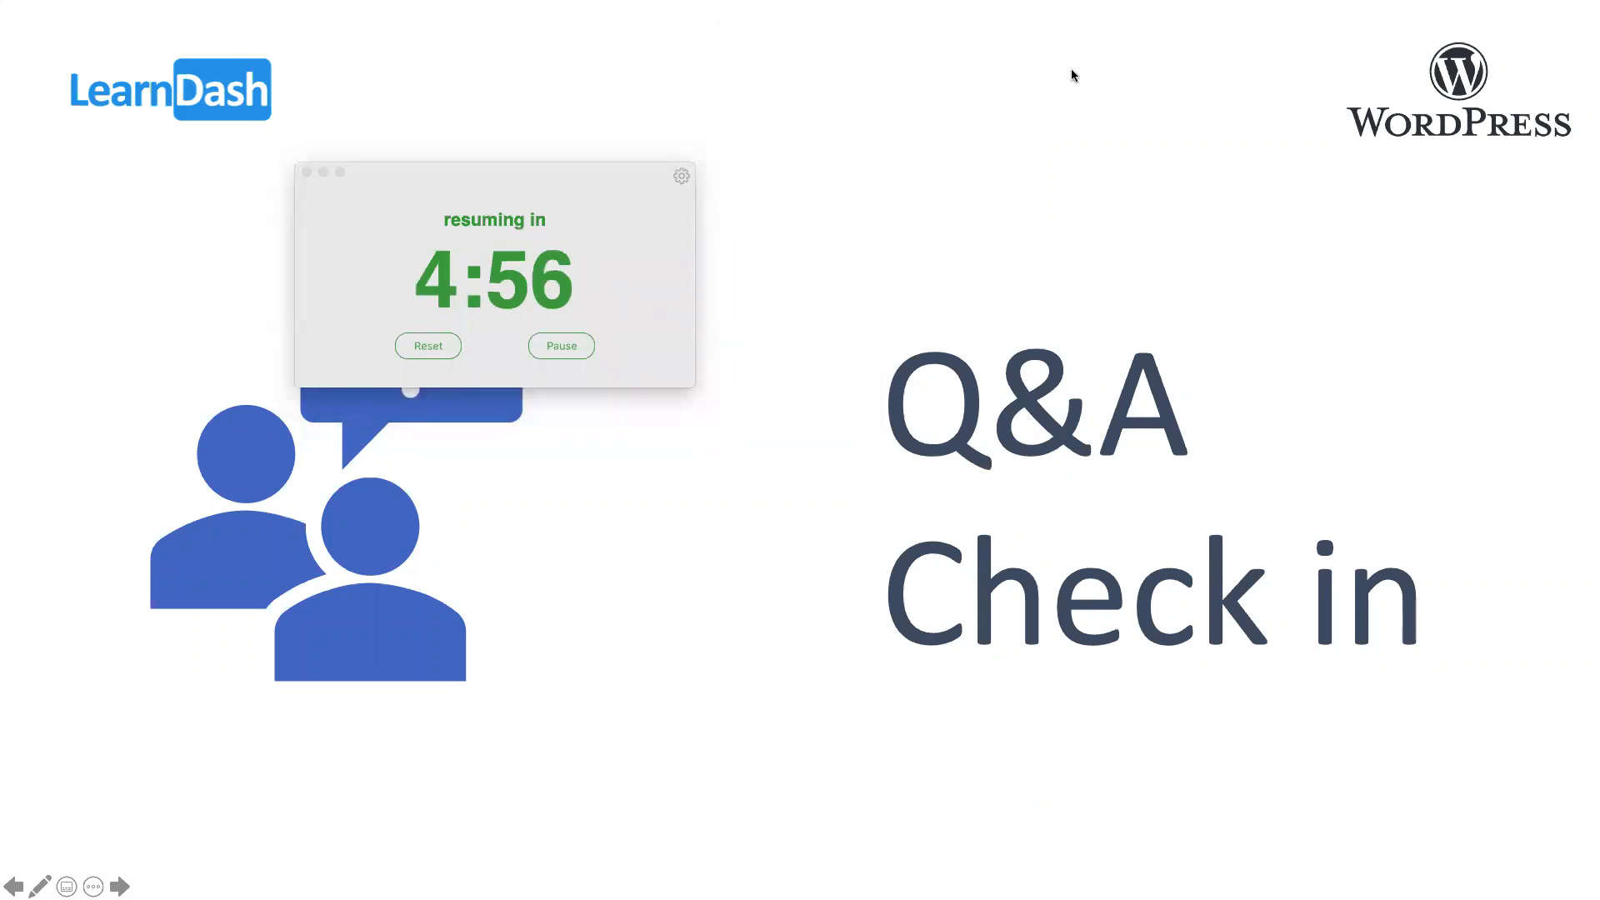
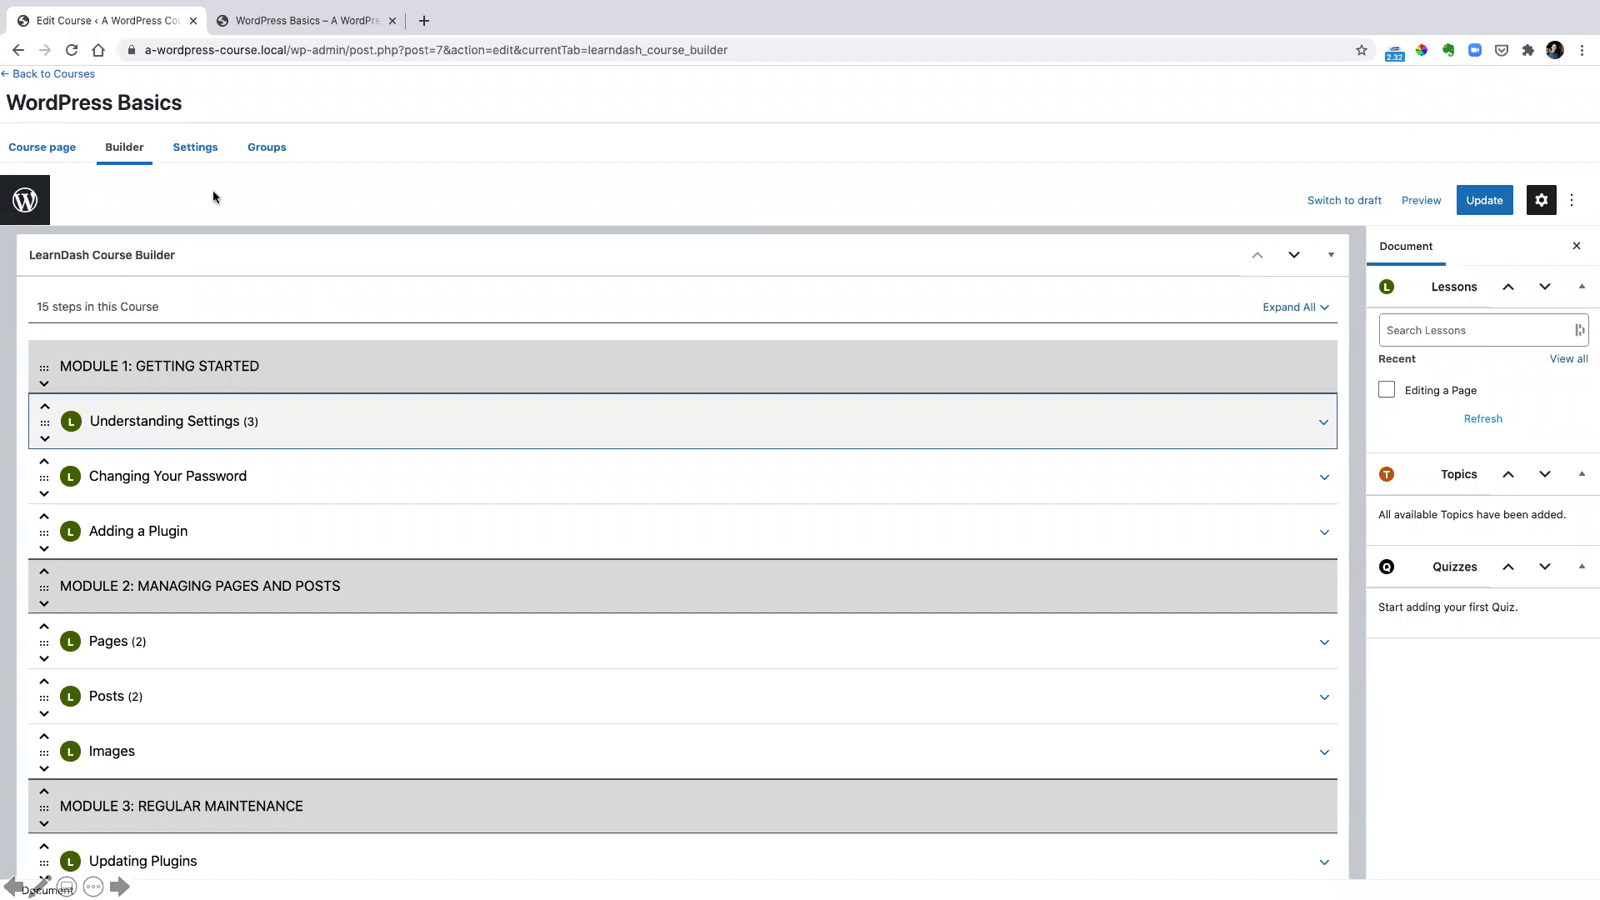
Open the Understanding Settings lesson for editing, paste a Lorem ipsum paragraph as its content and update the lesson
click(37, 73)
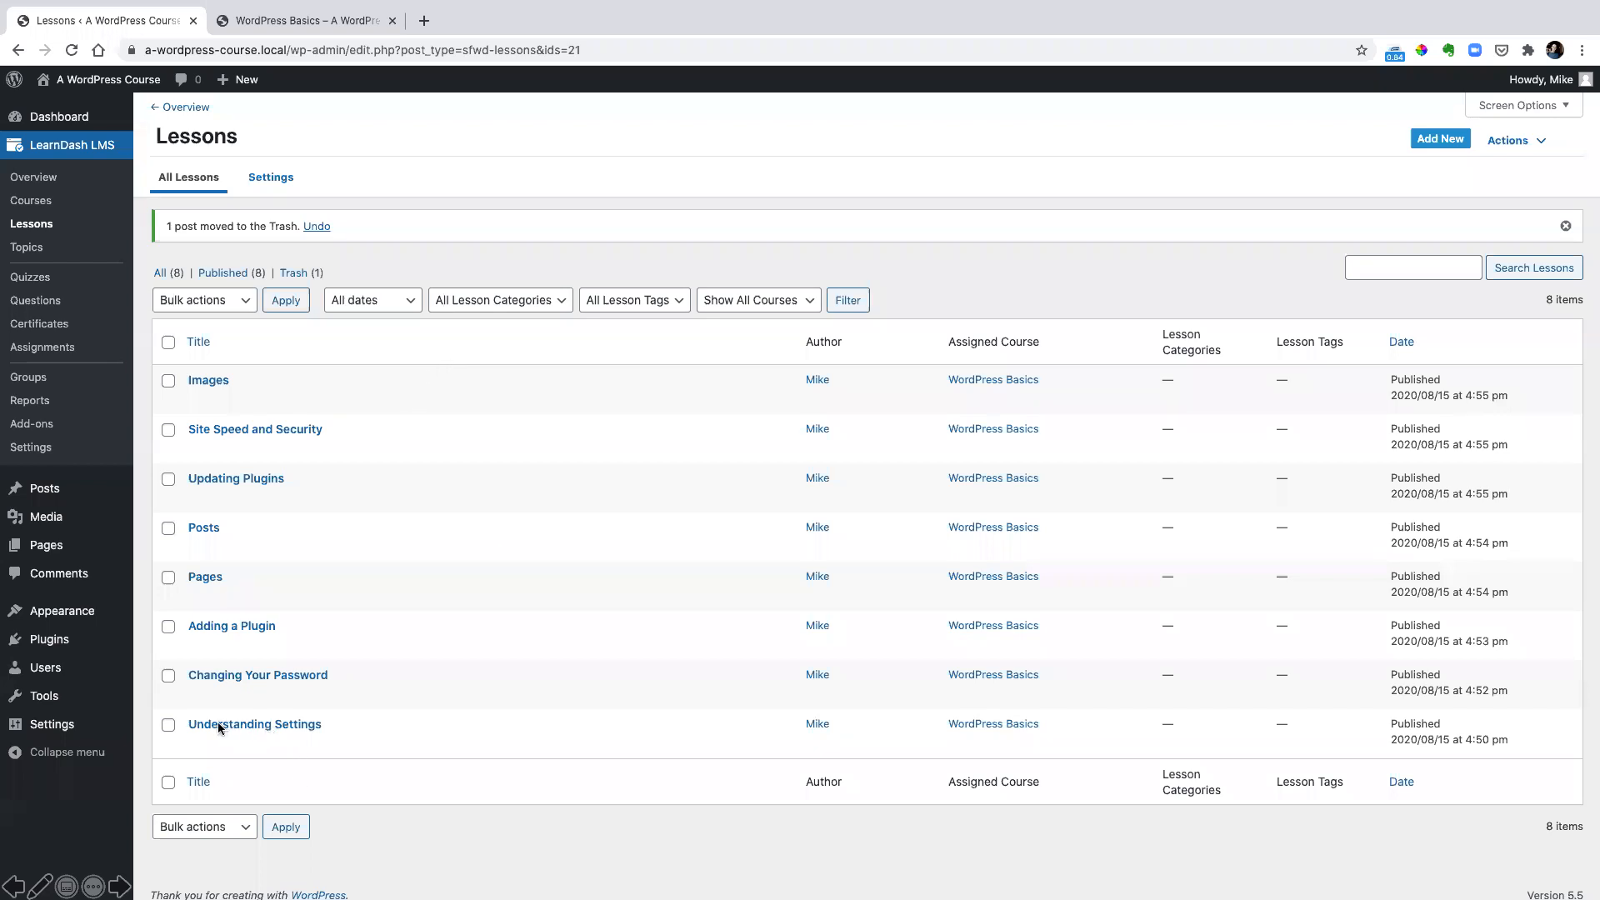
click(257, 724)
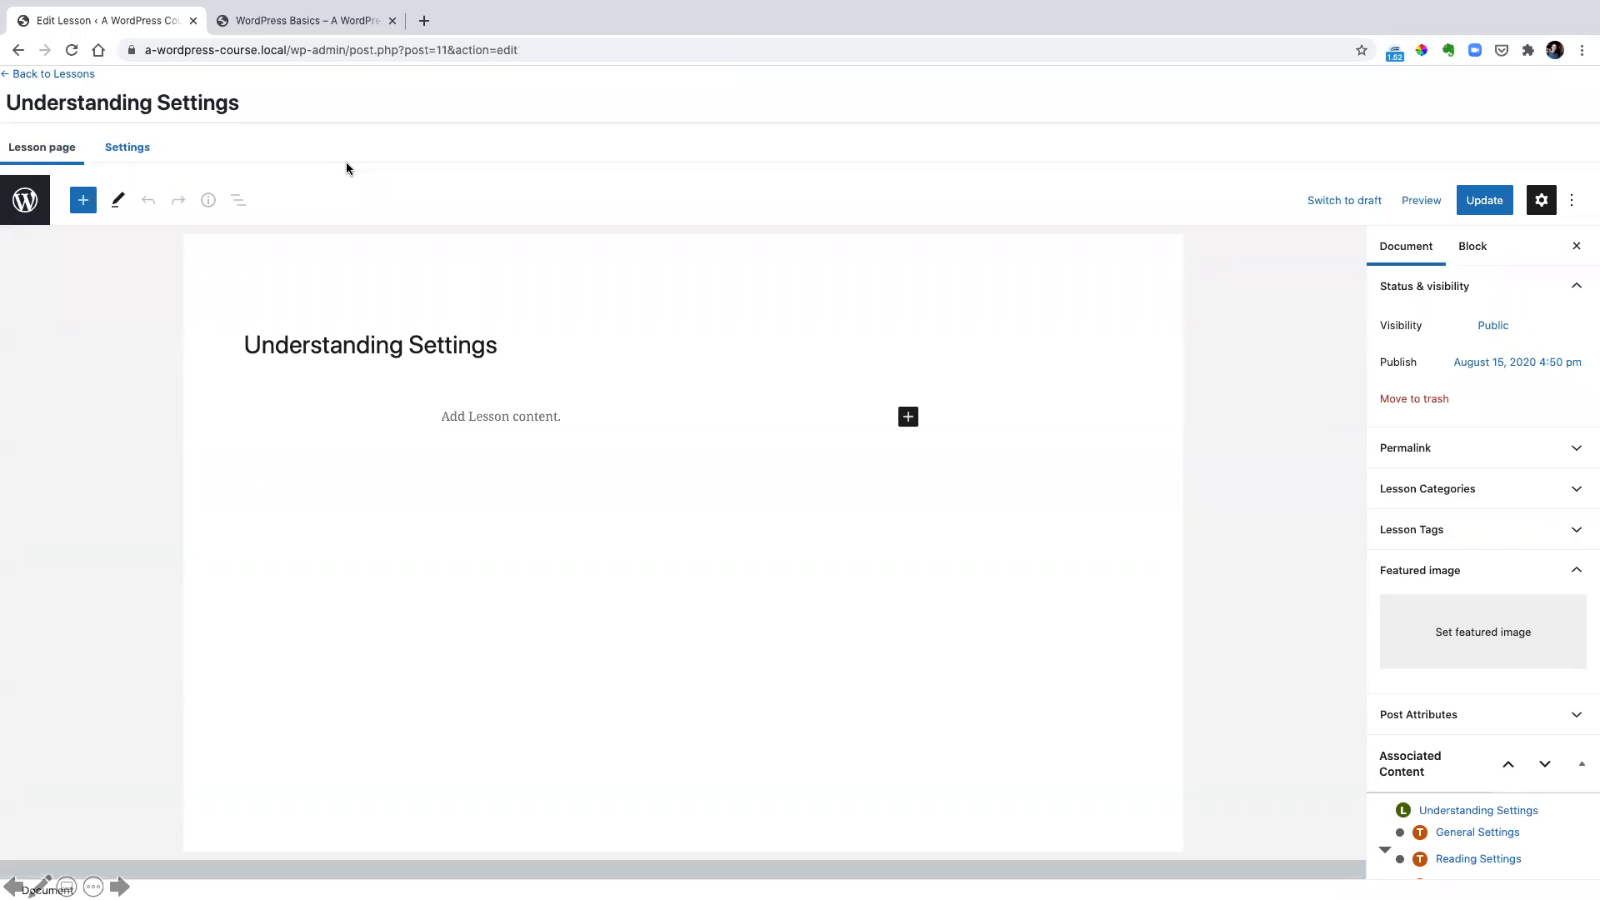
click(908, 418)
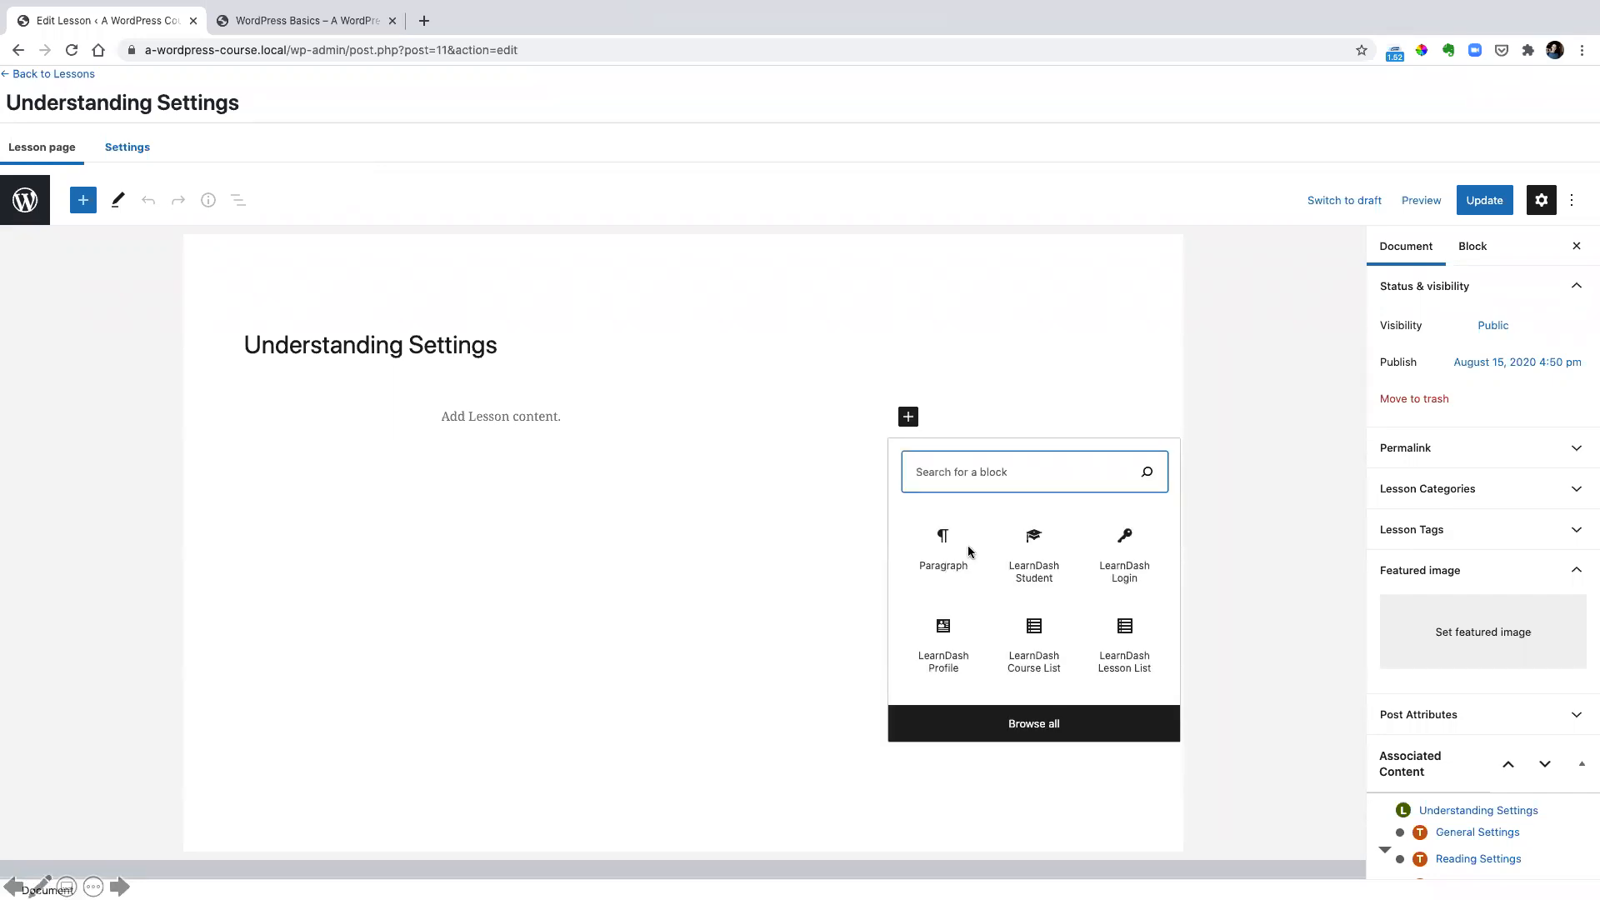
click(942, 544)
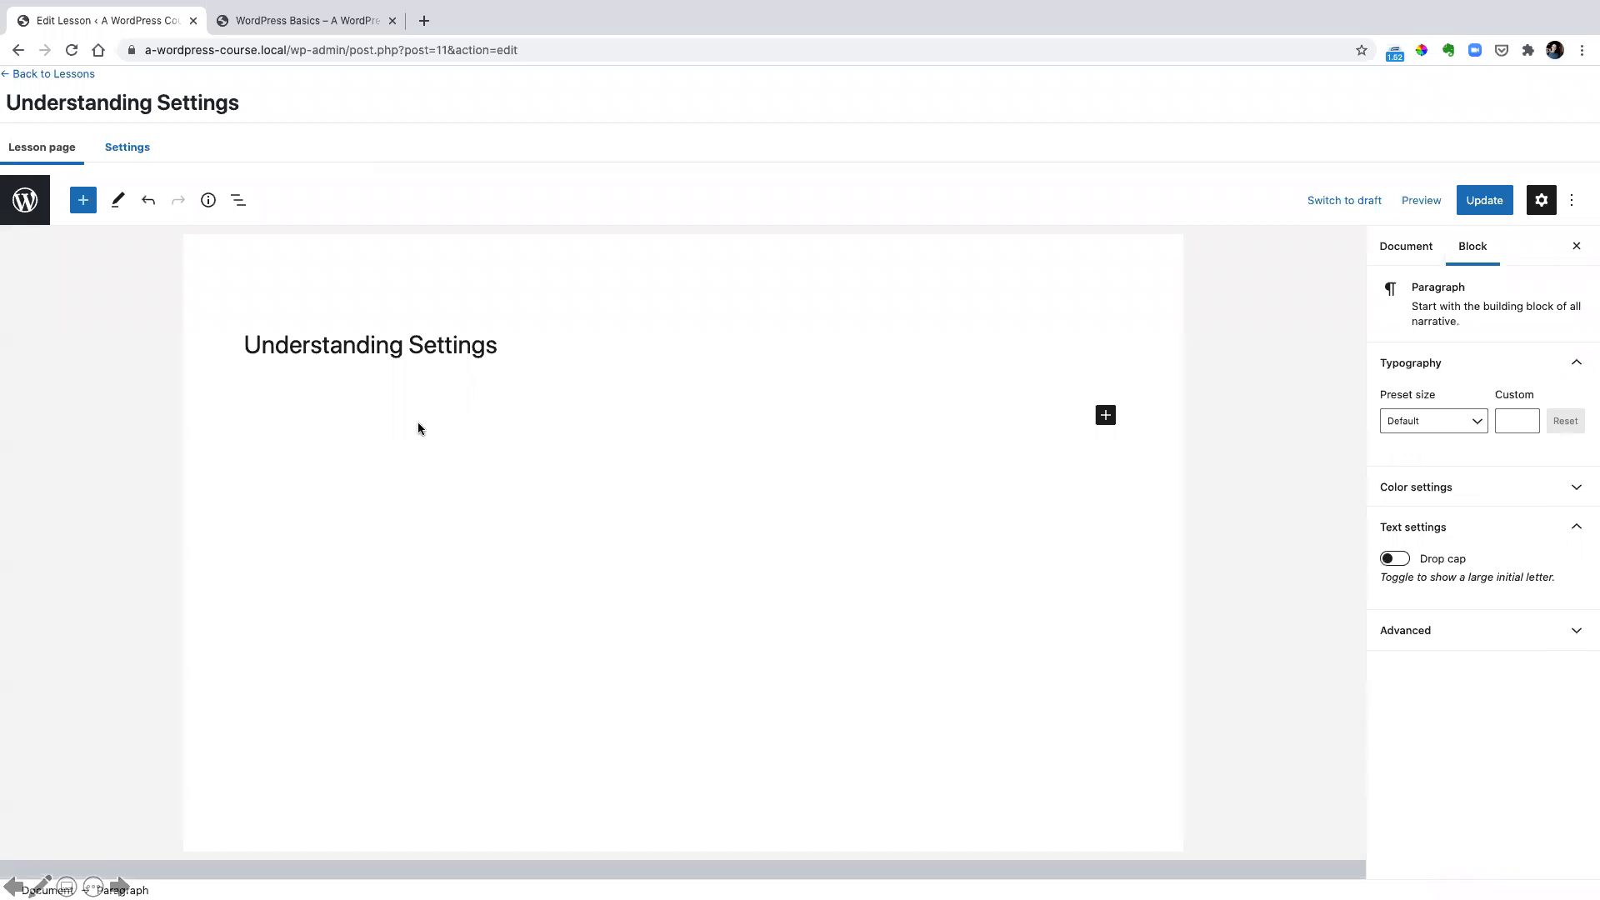
text(Lorem ipsum dolor sit amet, consectetur adipiscing elit. Suspendisse a ipsum cursus, semper tellus quis, aliquam risus. Mauris at dignissim ante. Mauris nec porta enim. Donec congue convallis felis eu porta. Aliquam ut dui pellentesque, porttitor erat nec, pharetra neque. Phasellus id nulla ac magna iaculis venenatis. Cras a erat metus. Vestibulum luctus purus id odio pellentesque sagittis. Pellentesque elementum id nisl et dictum. Nullam diam neque, vulputate porttitor imperdiet sit amet, bibendum a ante. Sed faucibus, felis et bibendum pharetra, neque elit efficitur leo, id porttitor felis sapien a ligula. Vestibulum id lacinia dui. Donec finibus fringilla orci et ultrices. Ut ac diam at nulla dictum tristique ac sit amet ligula. Proin sed ex sit amet nisi gravida fringilla. Proin vitae velit non odio sodales mattis commodo eu arcu.)
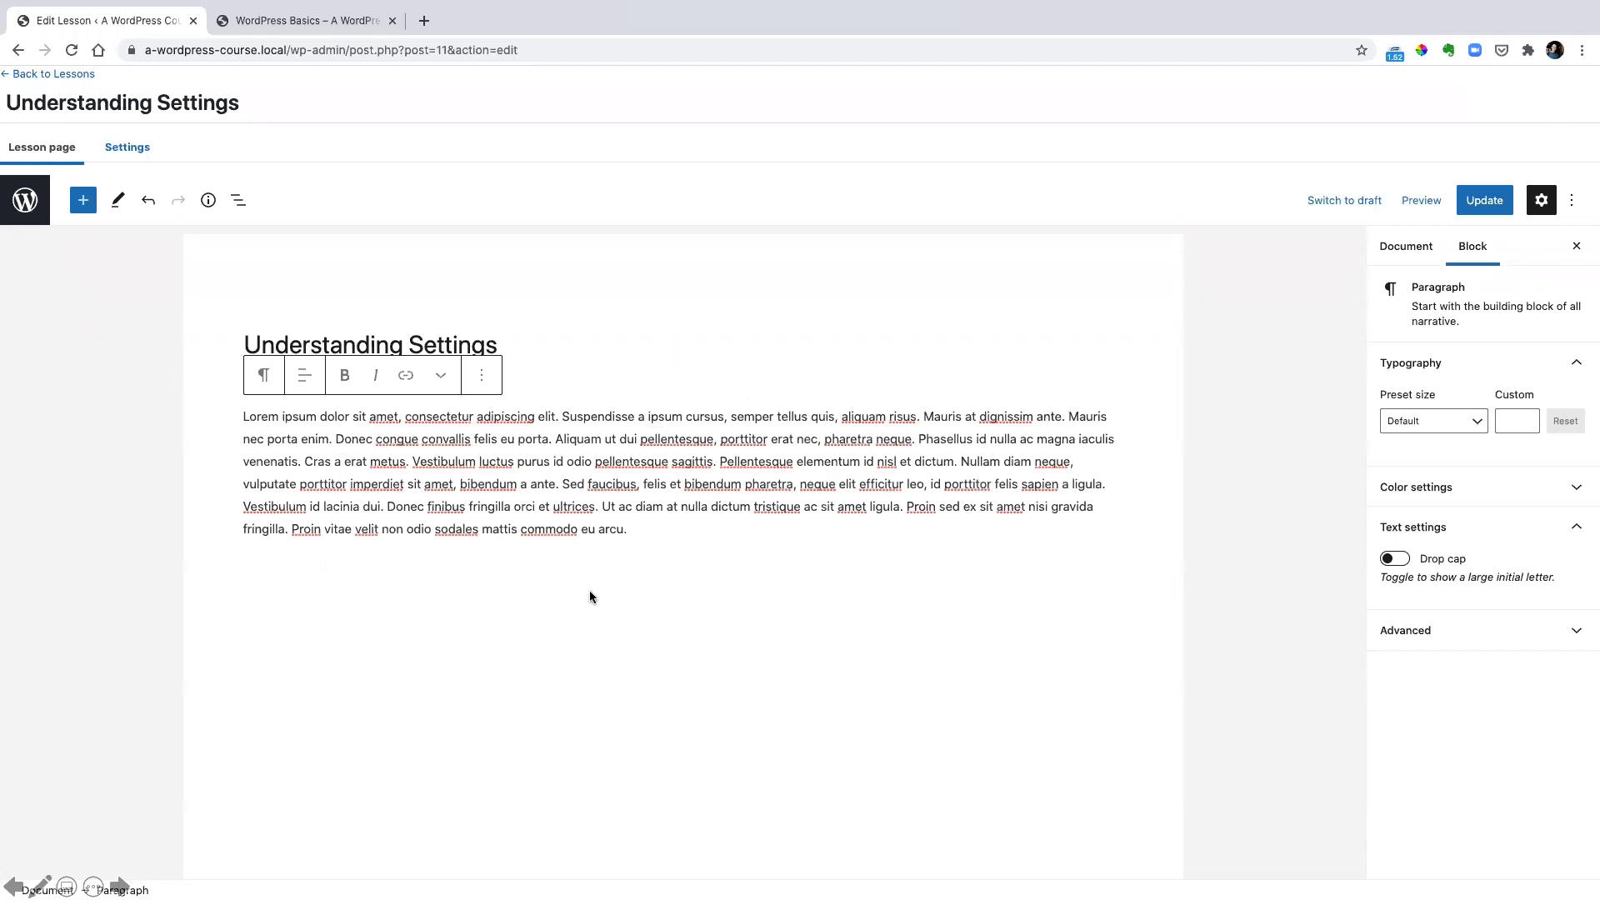
key(super+s)
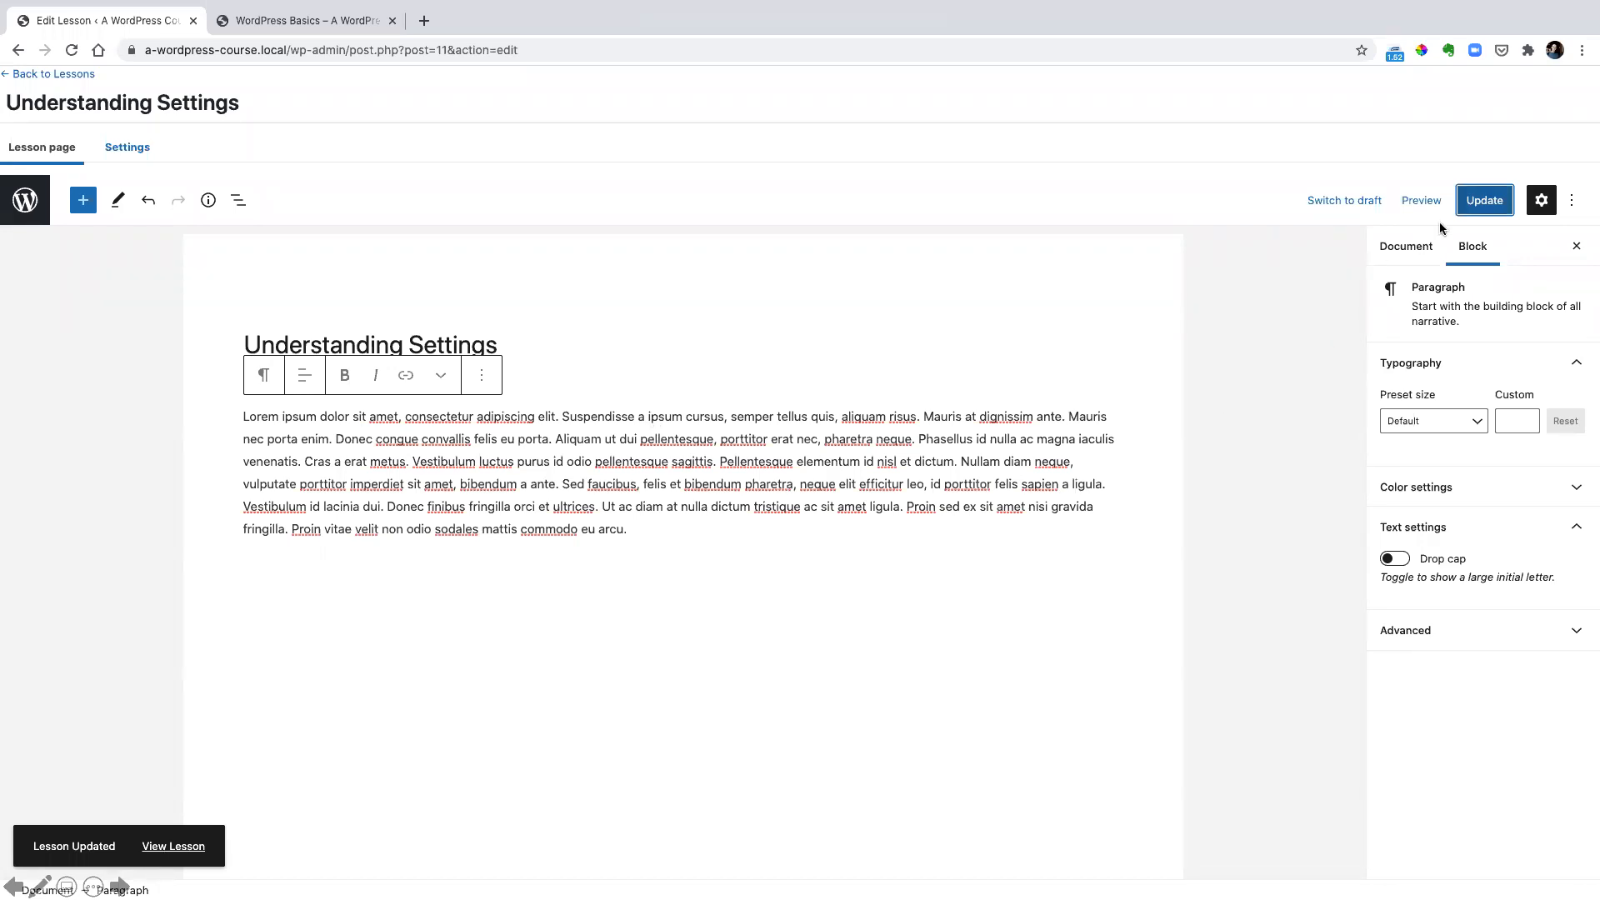
View the Understanding Settings lesson on the course site and examine its paragraph text and list of topics
key(ctrl+Tab)
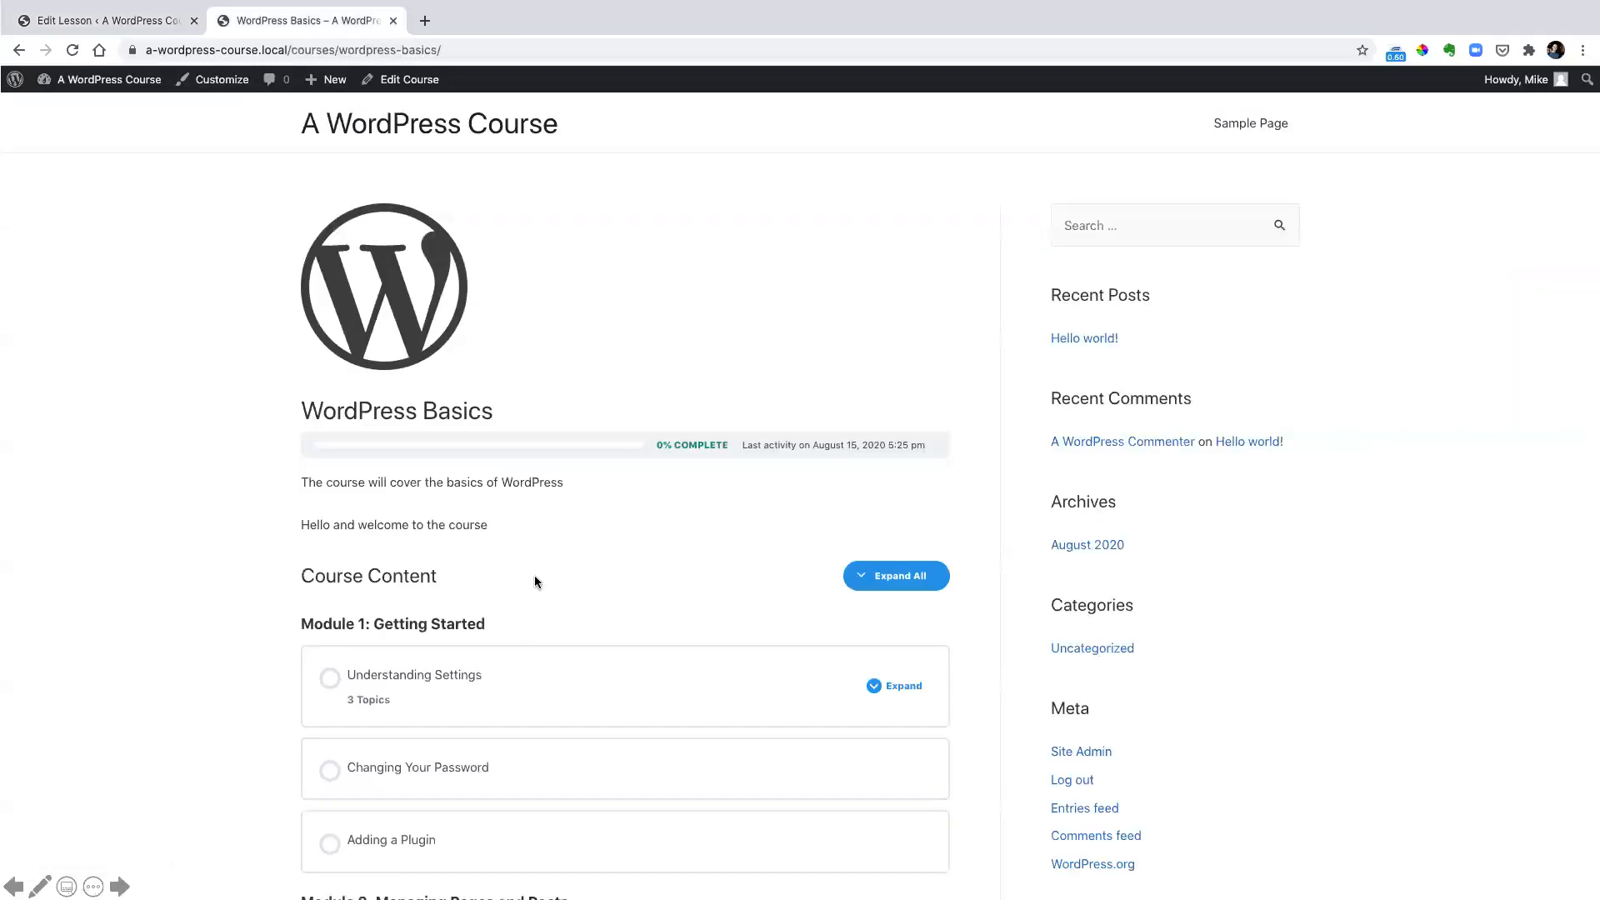
click(414, 676)
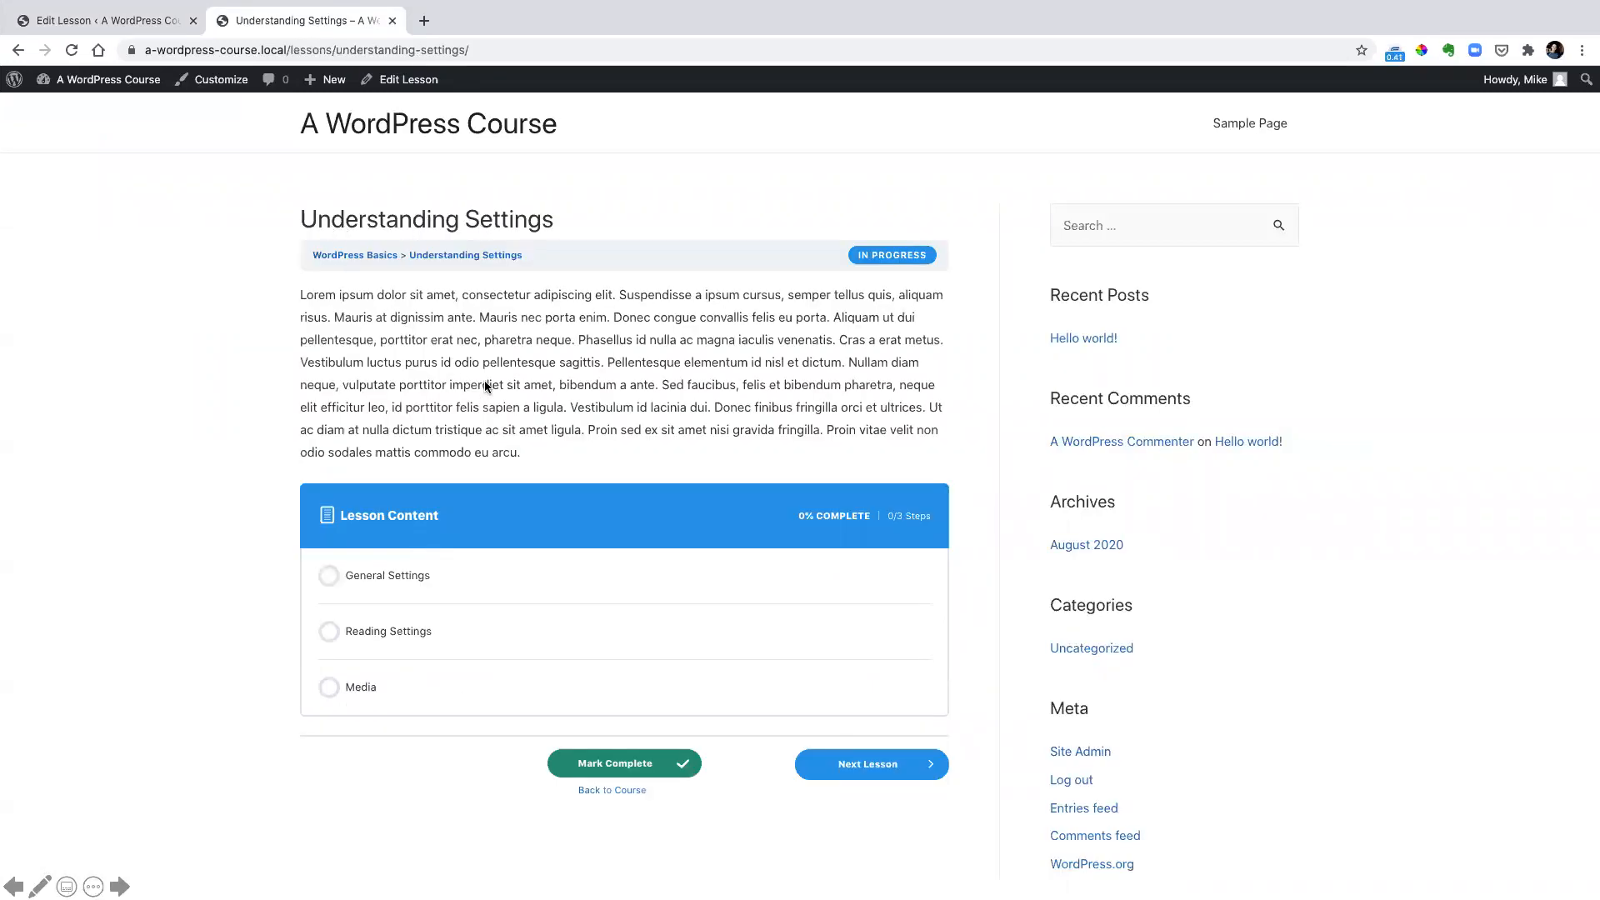
drag(283, 275, 958, 469)
mouse_move(301, 547)
mouse_down()
mouse_move(732, 702)
mouse_move(948, 713)
mouse_up()
key(Escape)
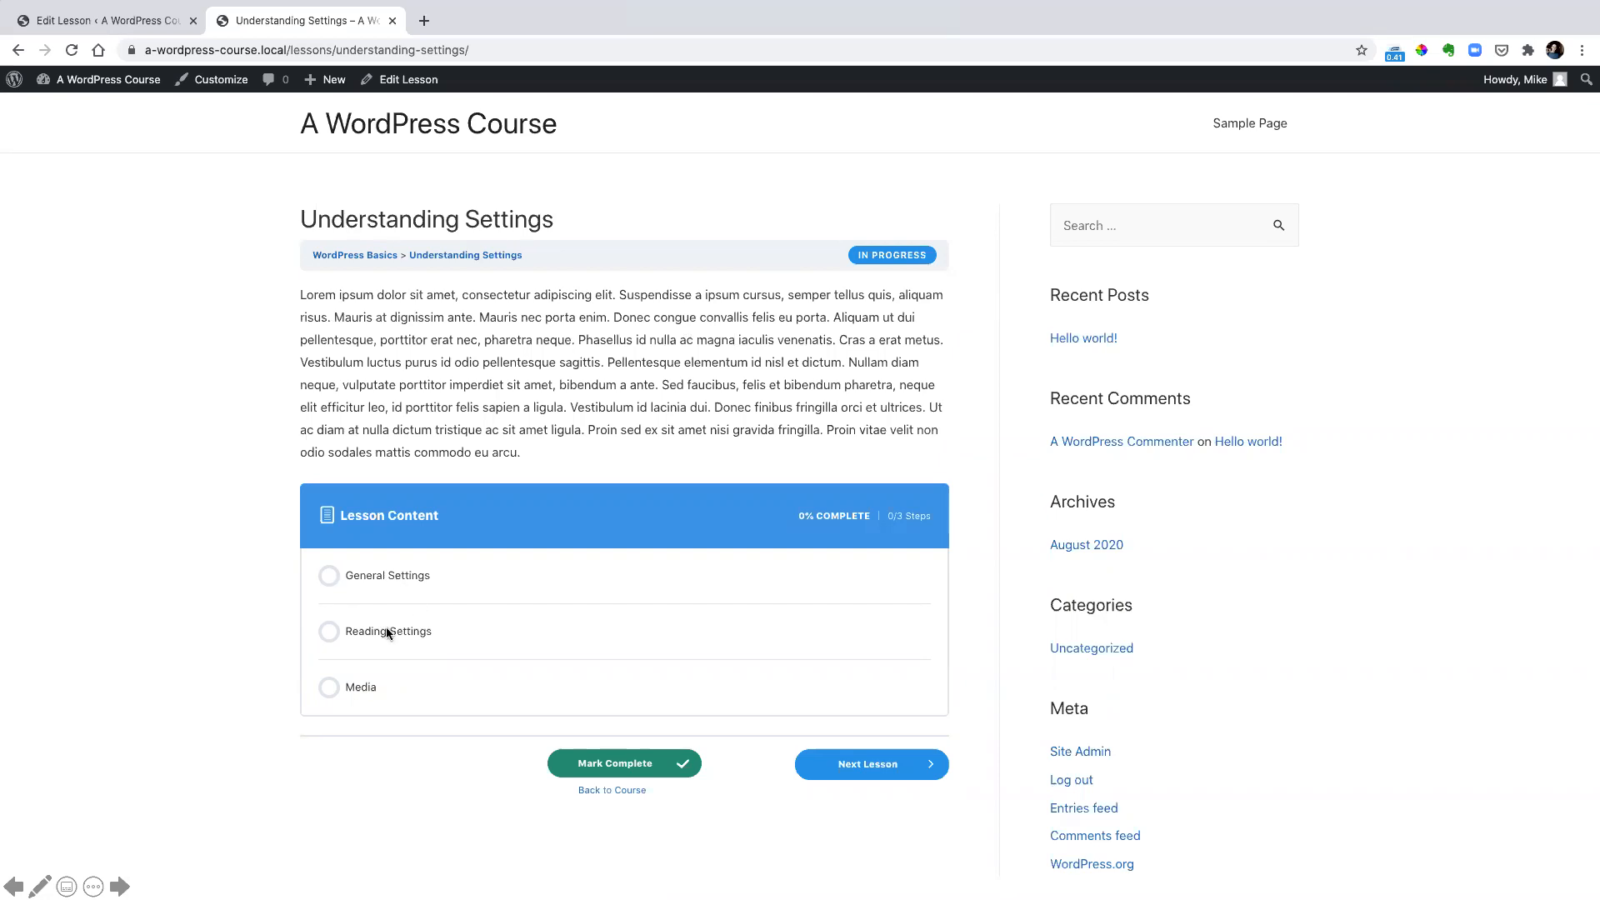
Add an Image block to the Understanding Settings lesson, upload the WordPress Settings picture into it and update the lesson
key(ctrl+shift+Tab)
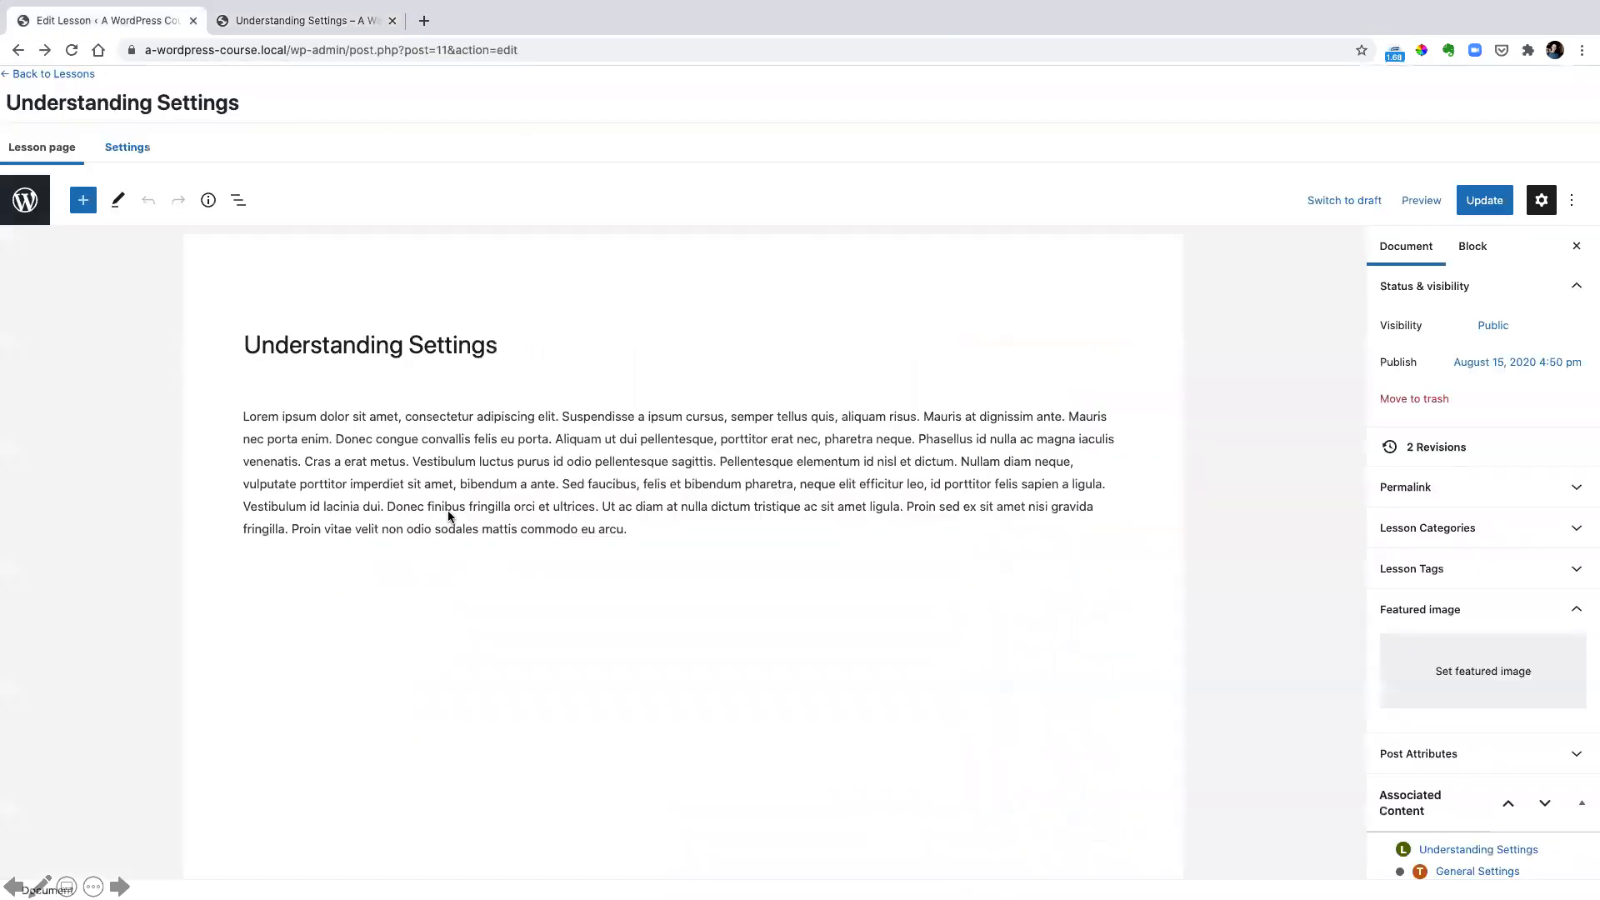
click(85, 202)
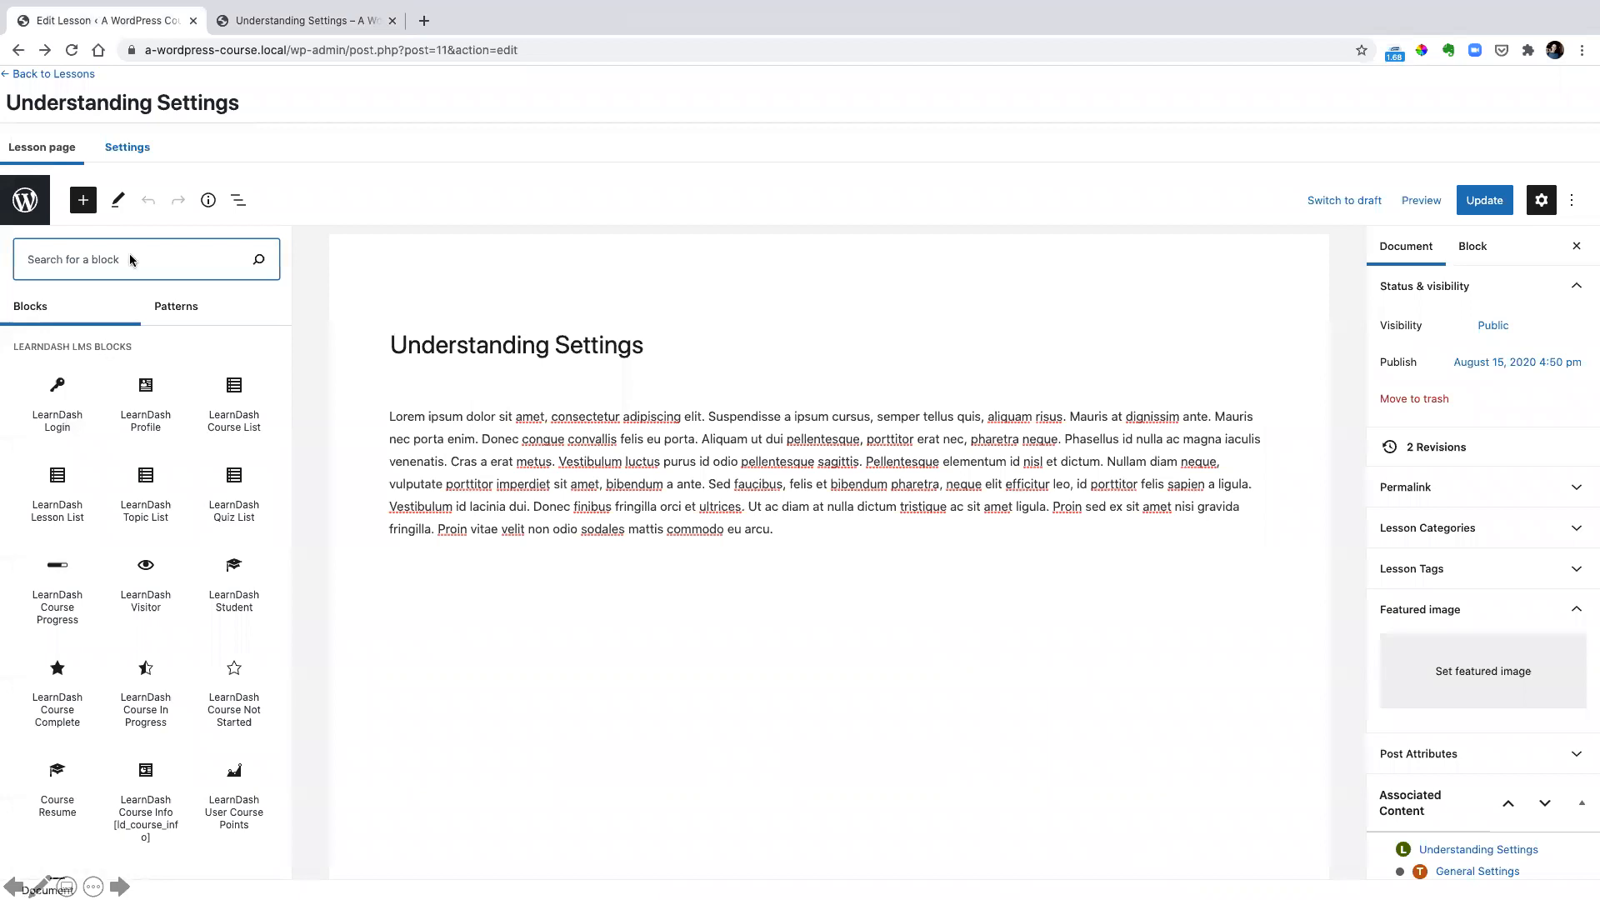
text(image)
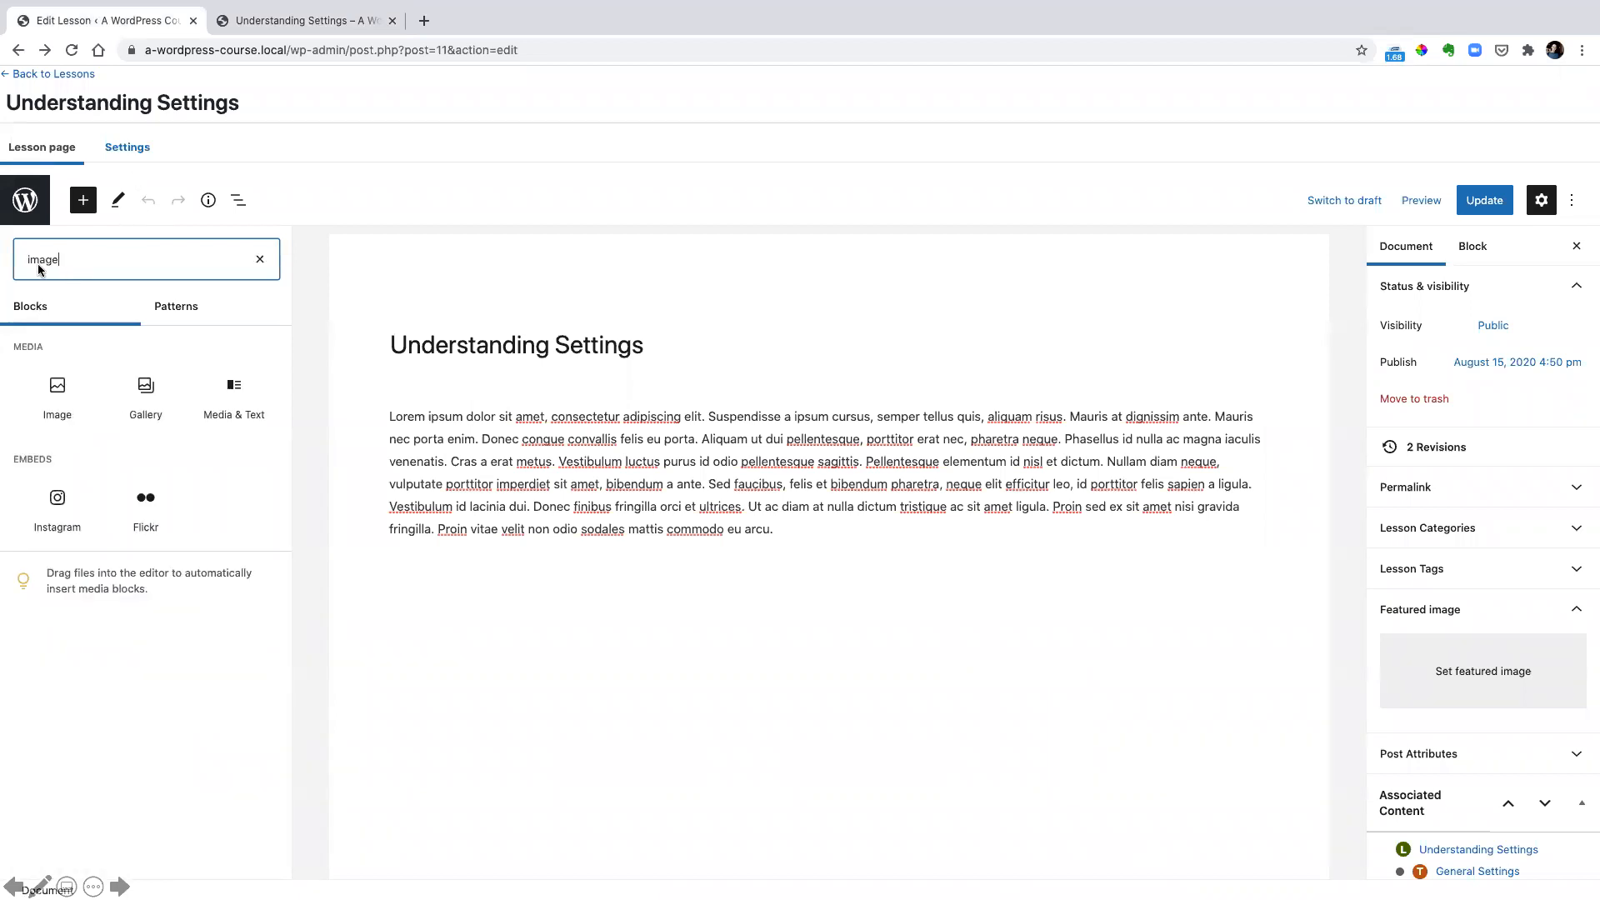
click(57, 391)
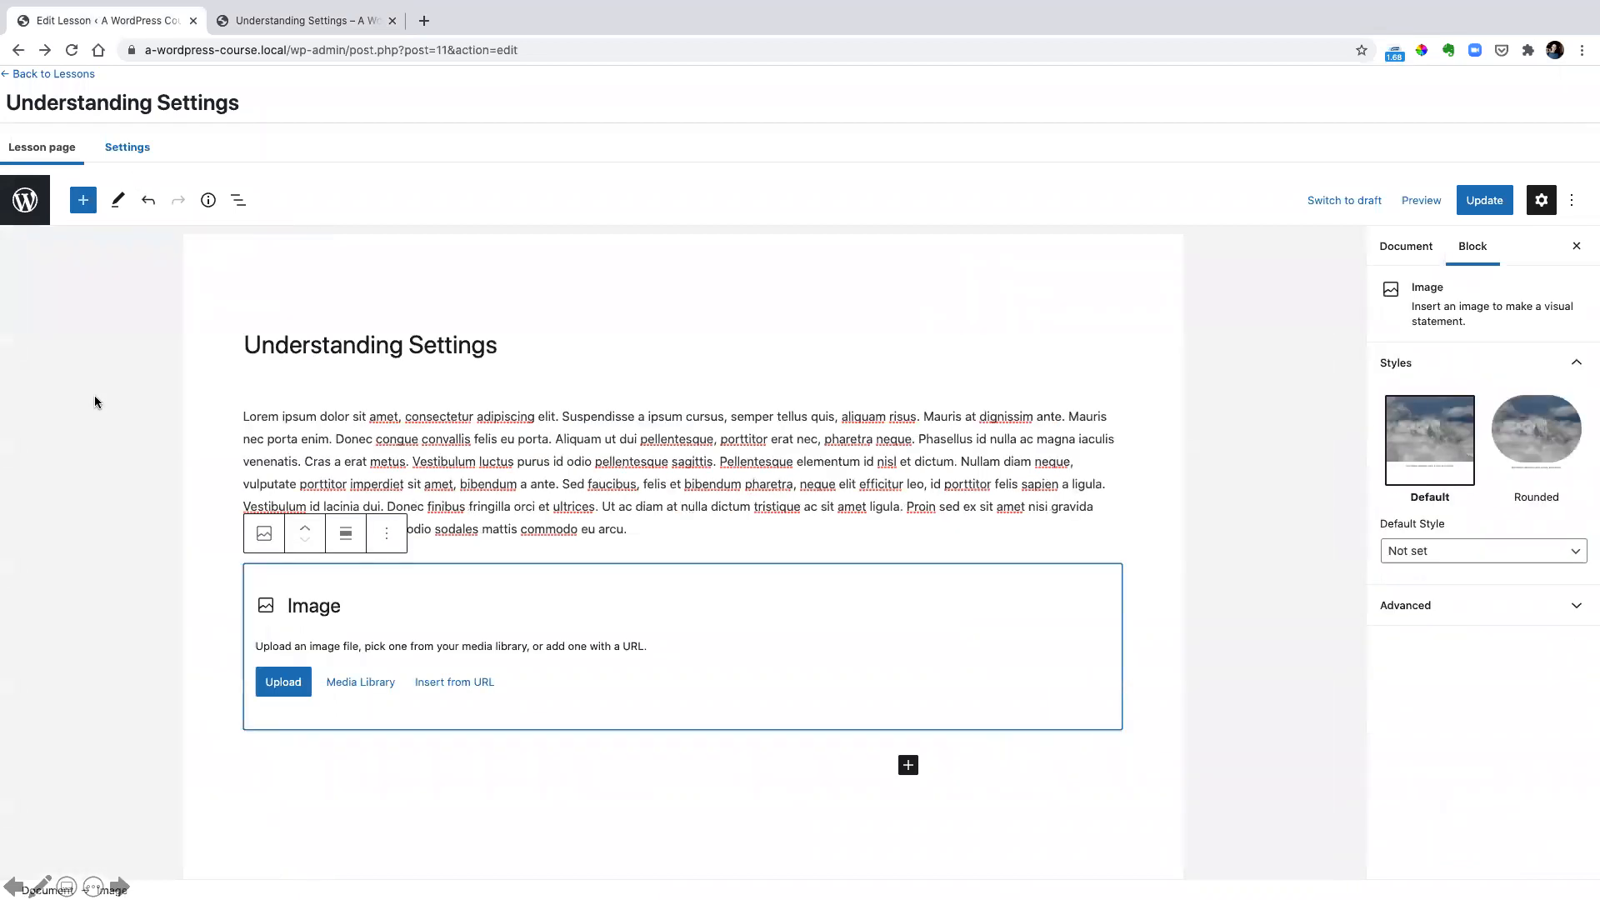
click(283, 690)
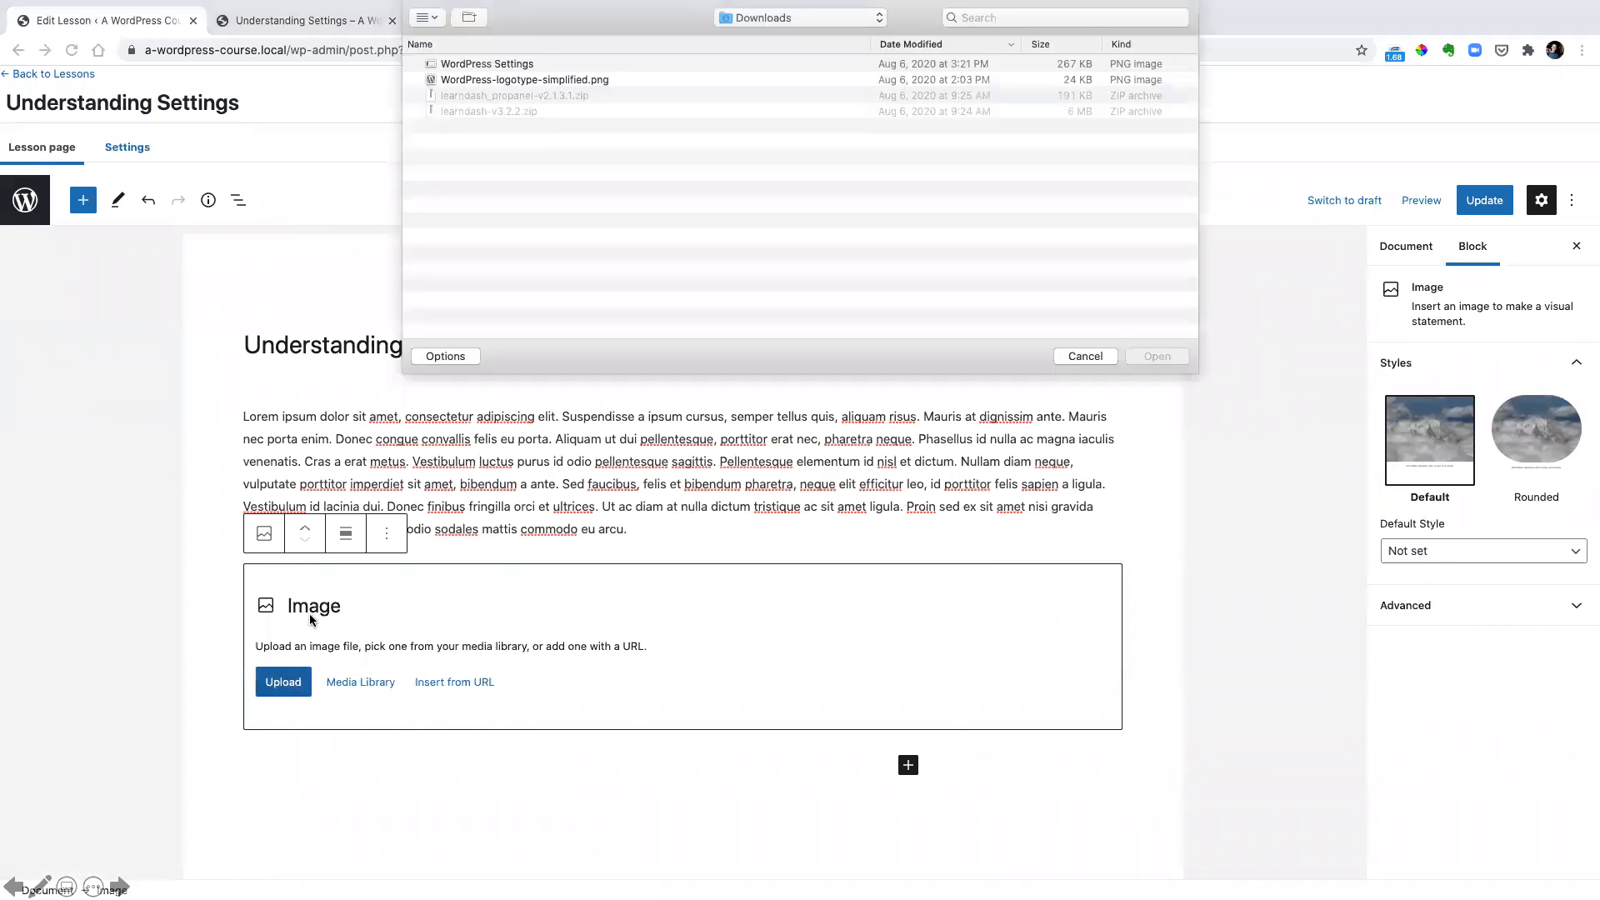
click(522, 64)
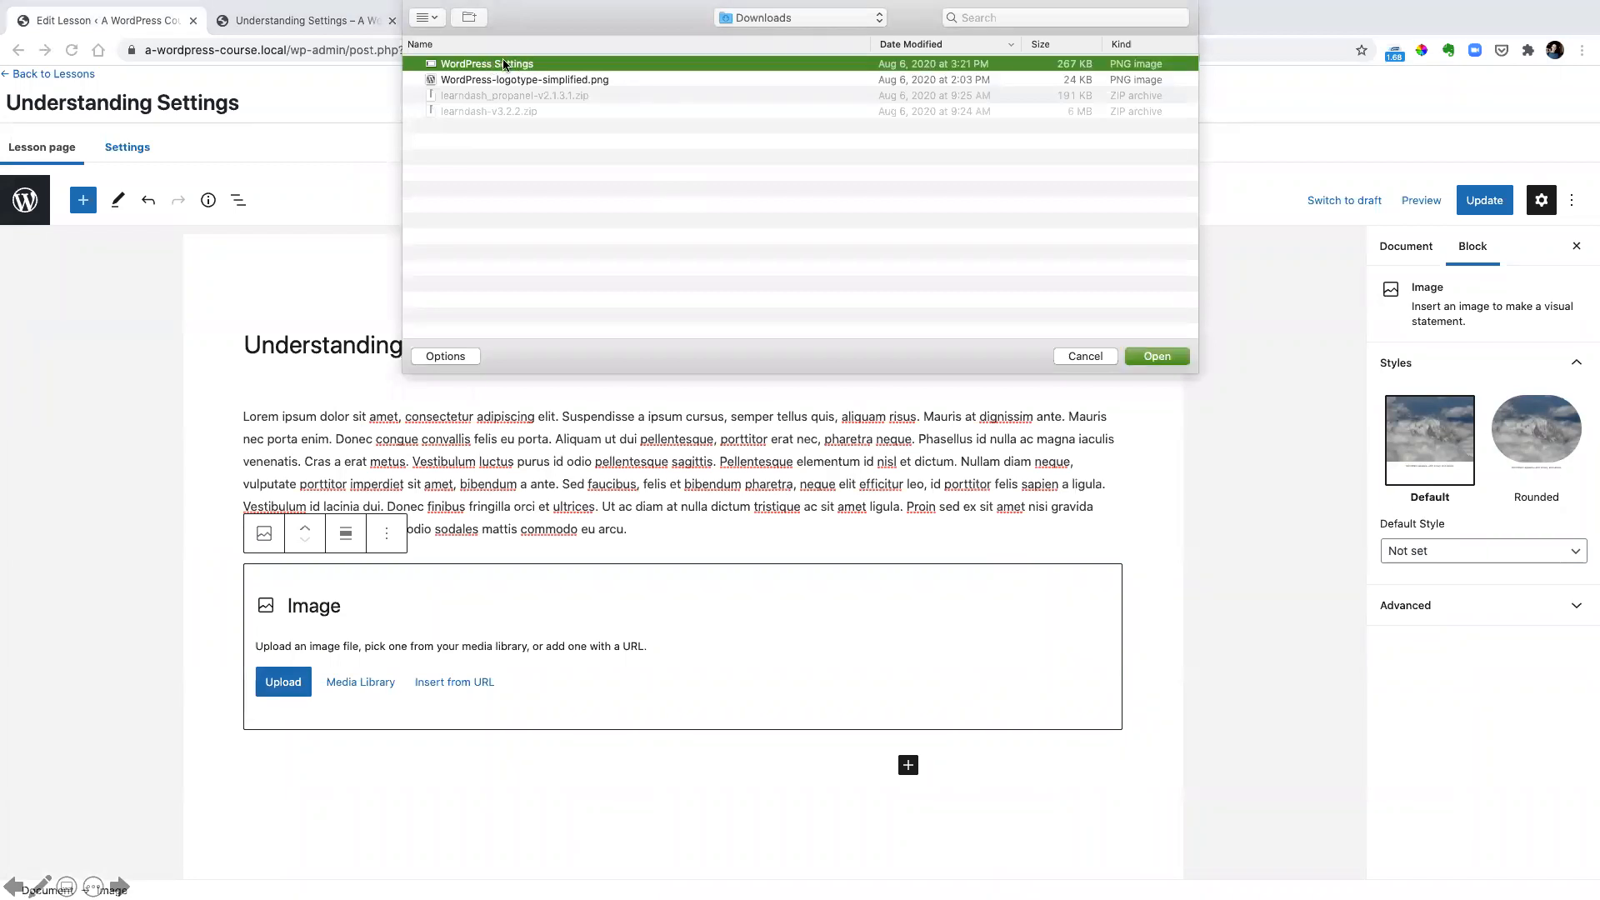
click(1162, 351)
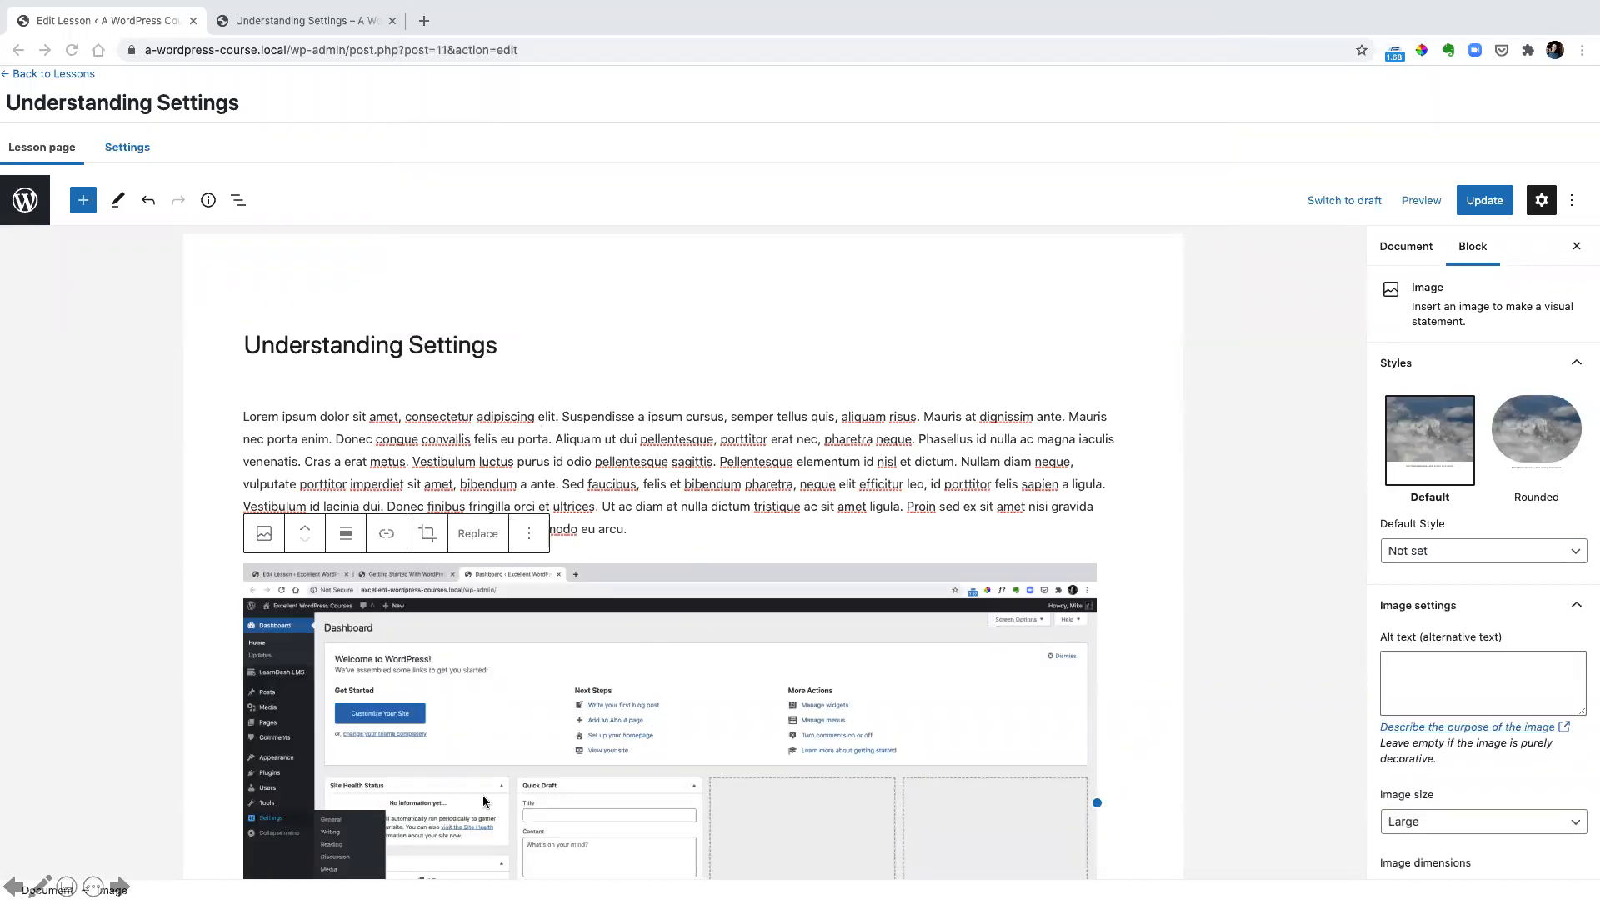
click(1483, 203)
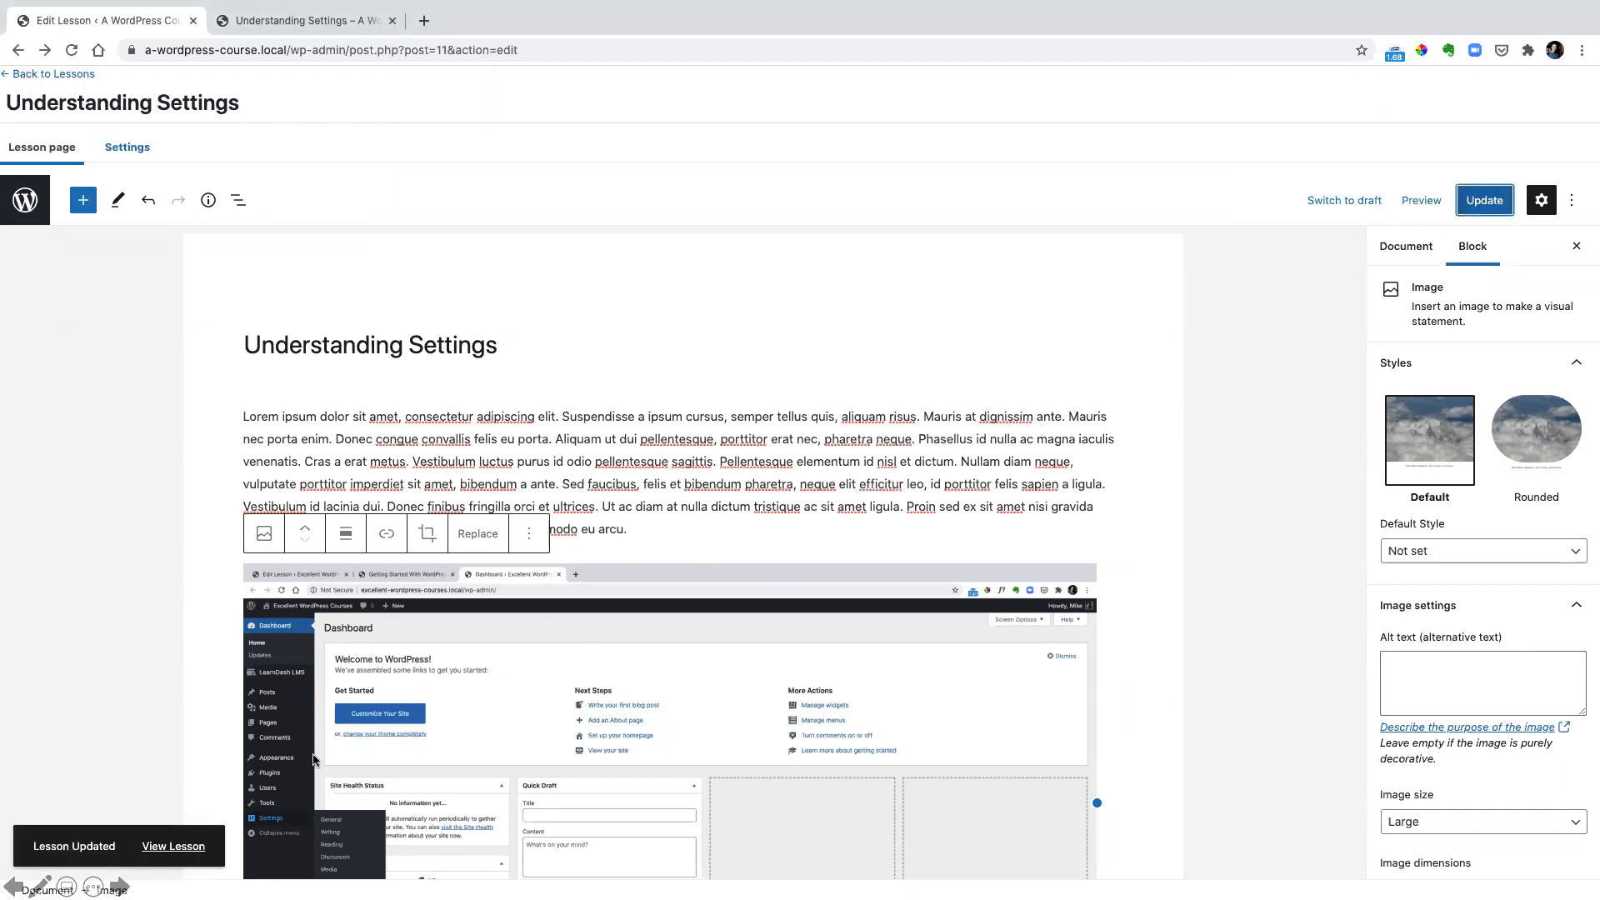
Reload the published Understanding Settings lesson page and check the image and the lesson content below it
click(172, 847)
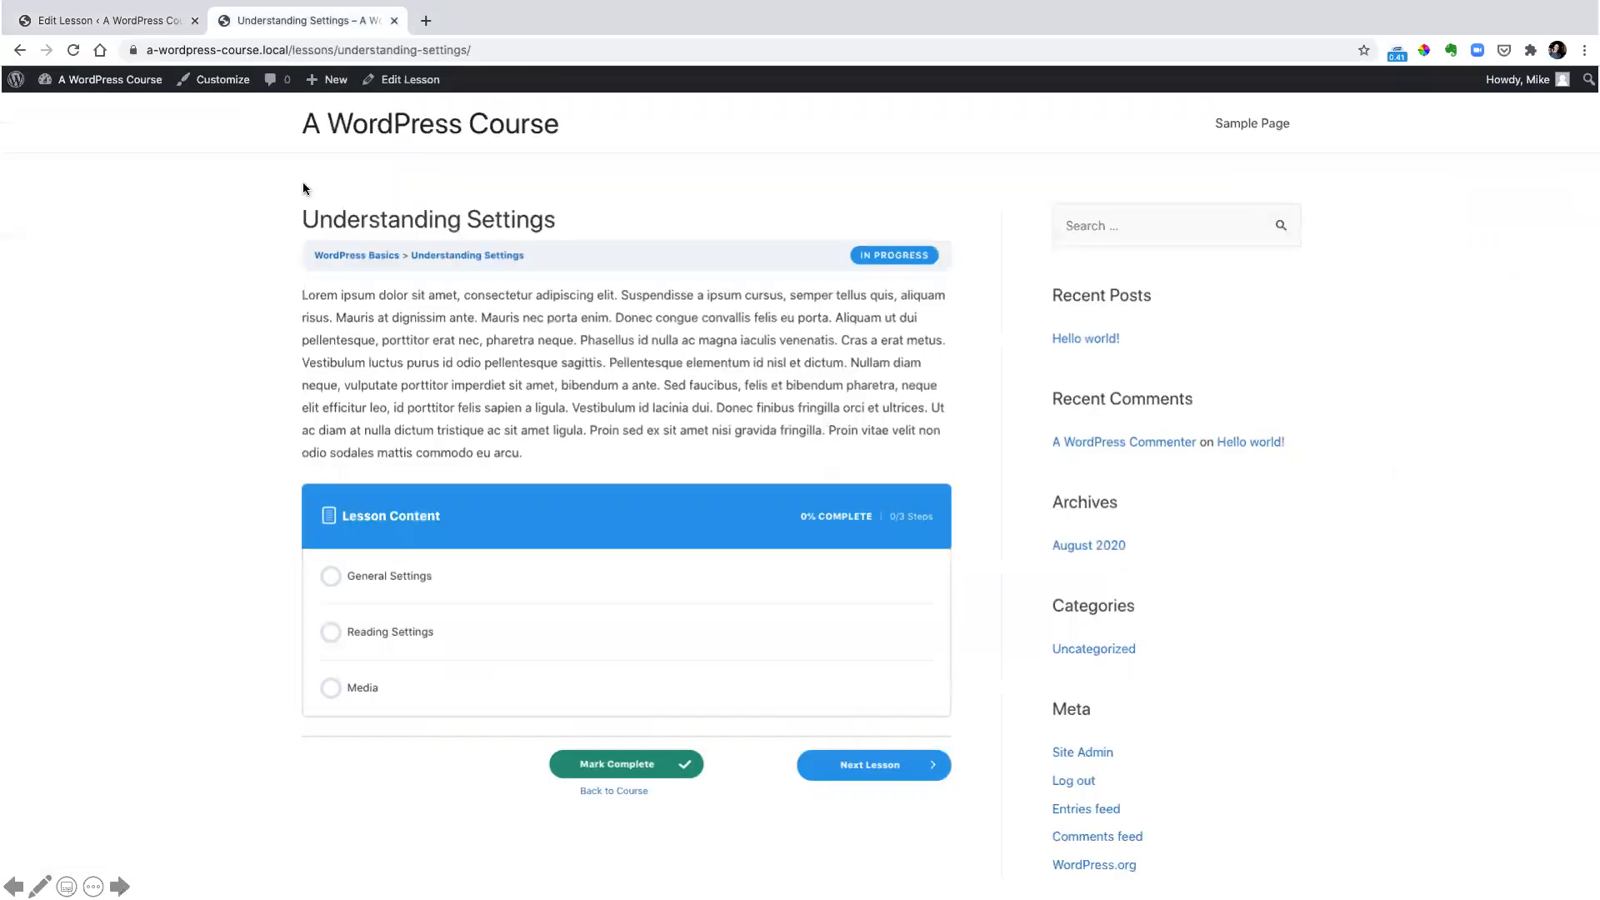
click(76, 51)
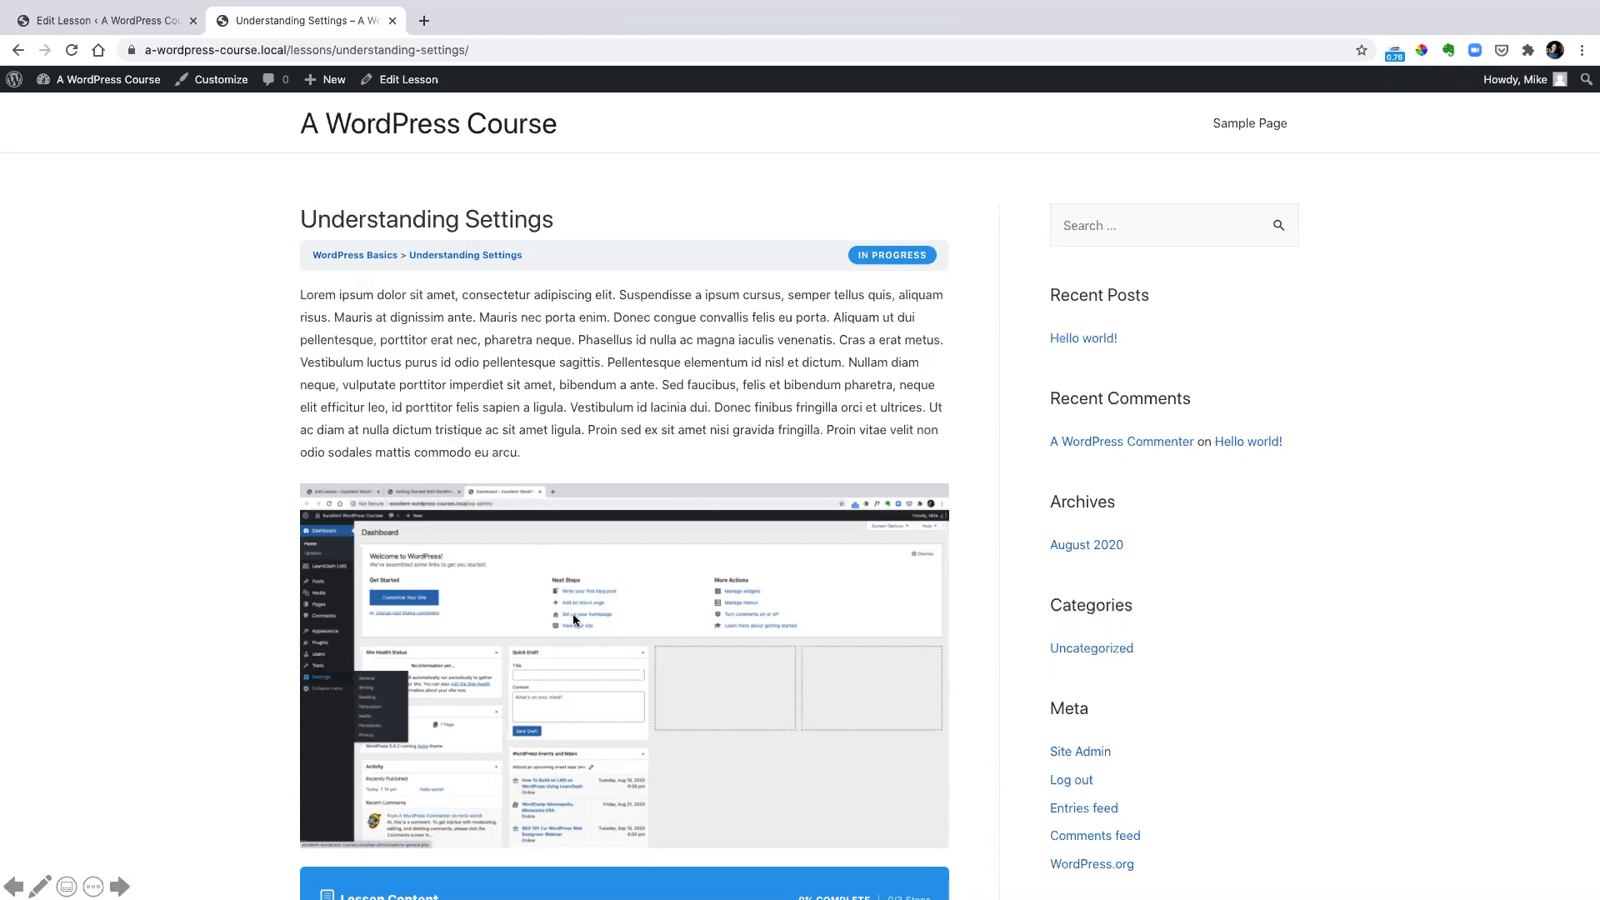
scroll(602, 523, down, 4)
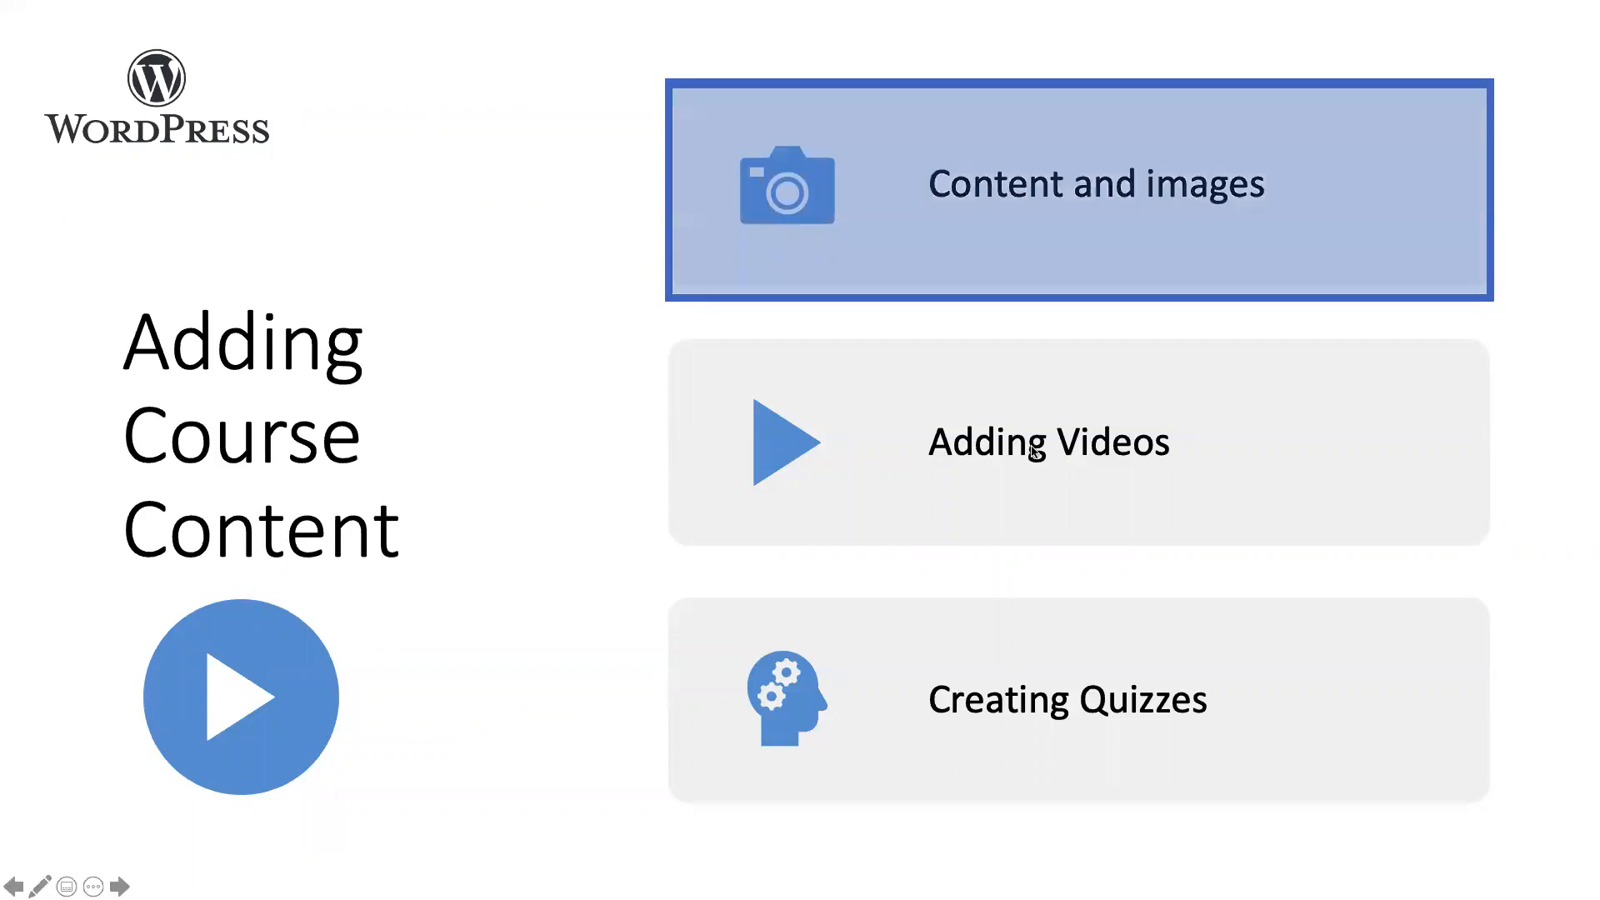
Highlight Adding Videos on the Adding Course Content slide and return to the lesson editor
click(1028, 486)
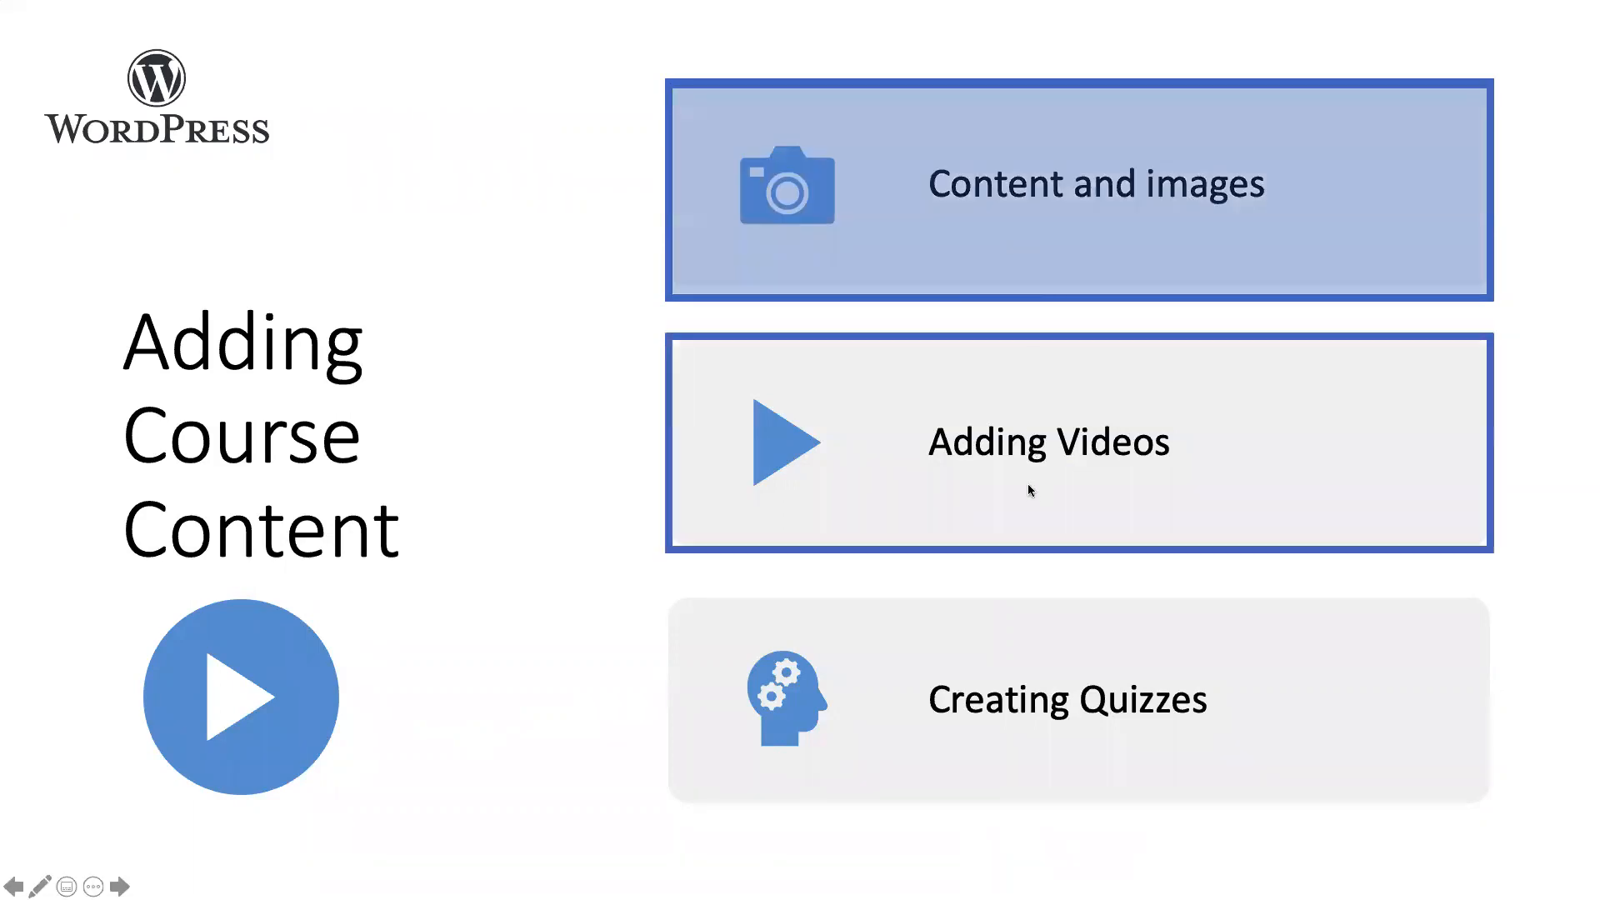
click(1023, 441)
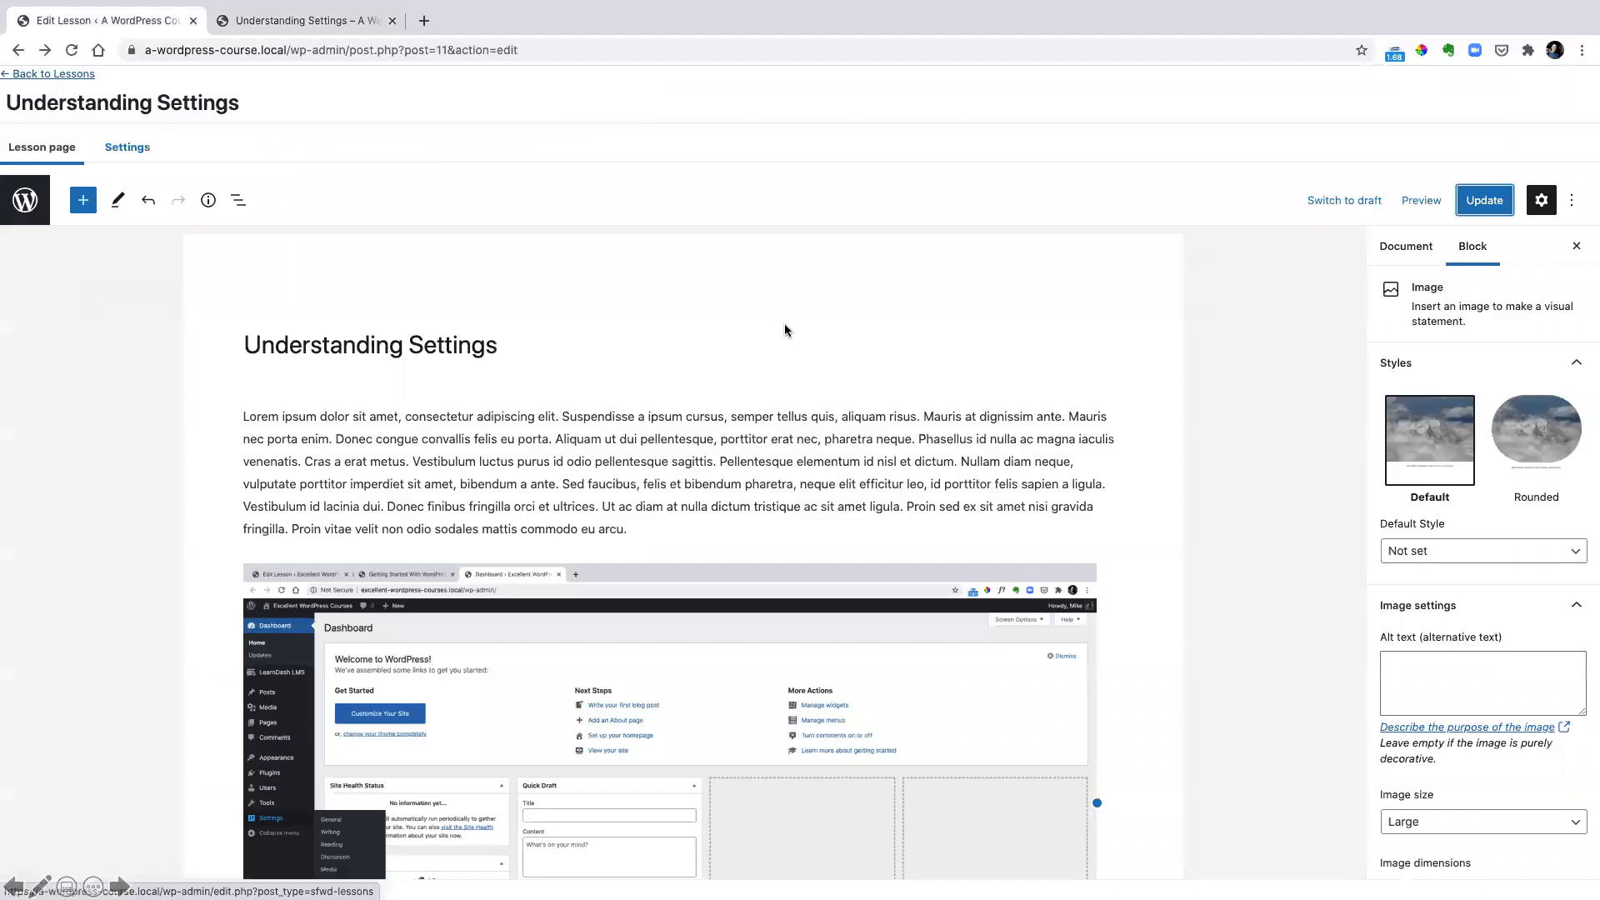
Open the LearnDash topics list and examine the course and lesson assigned to each topic
click(43, 73)
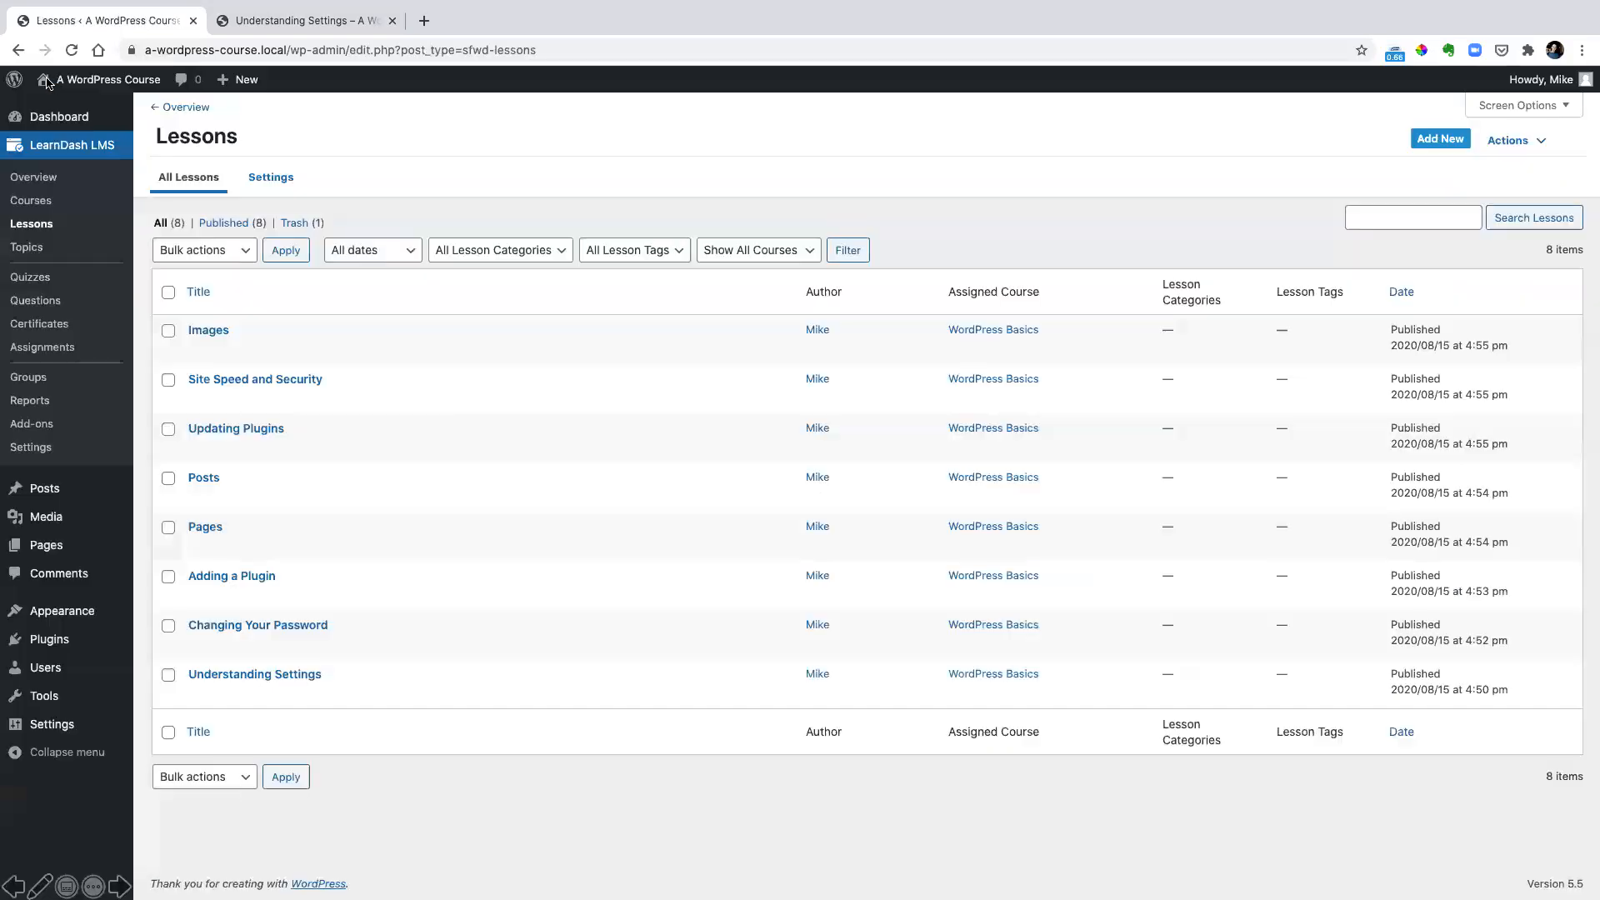
click(47, 230)
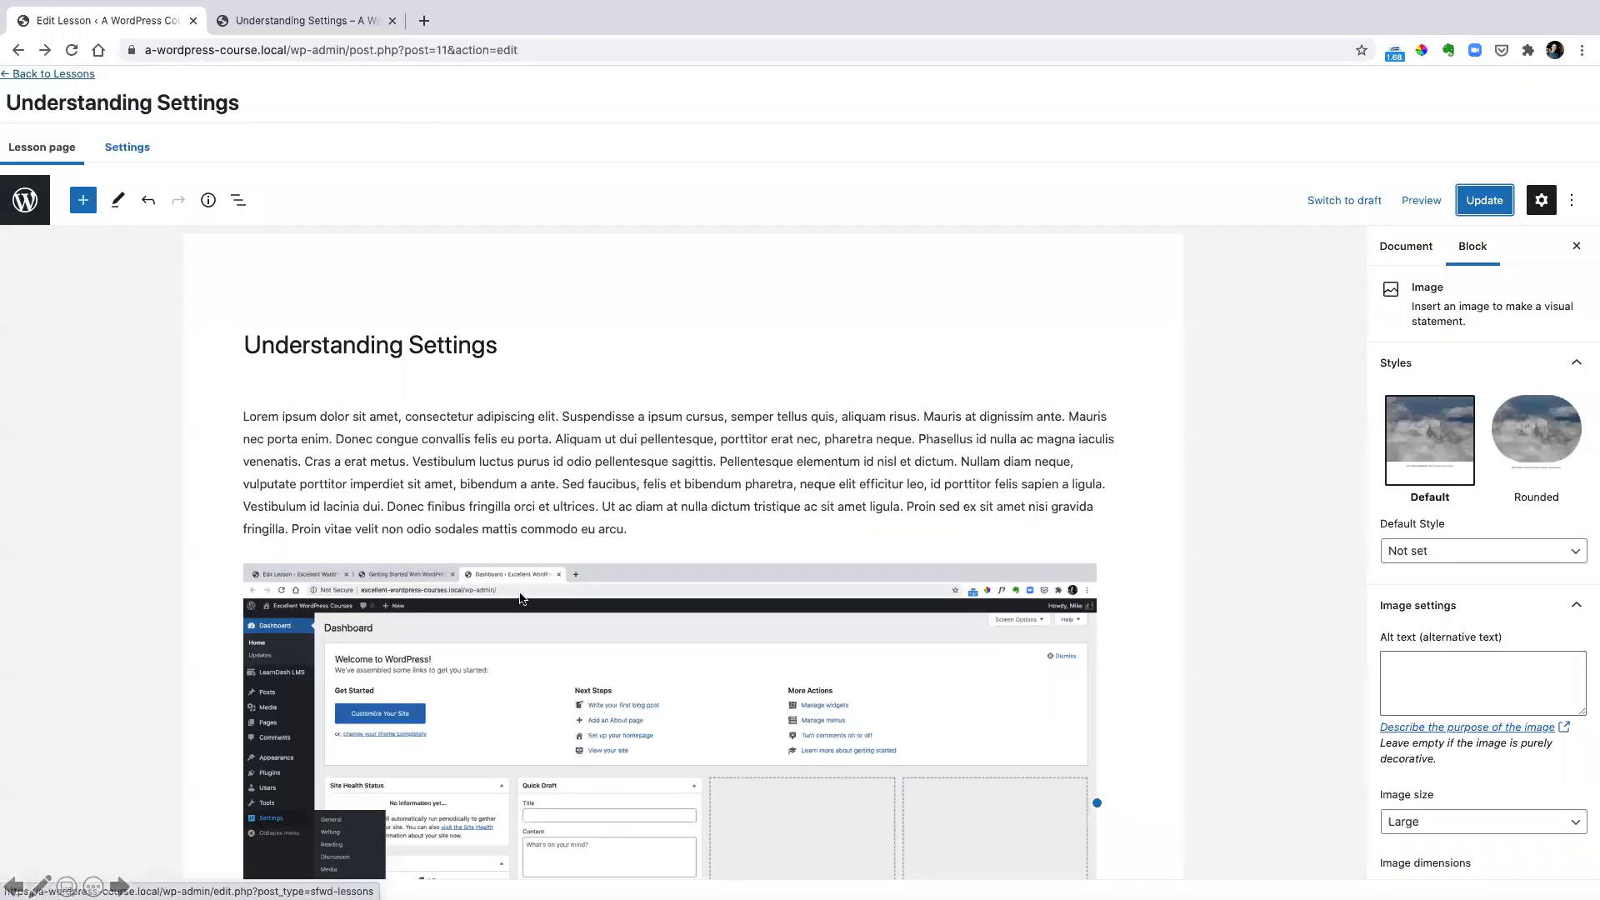
click(38, 74)
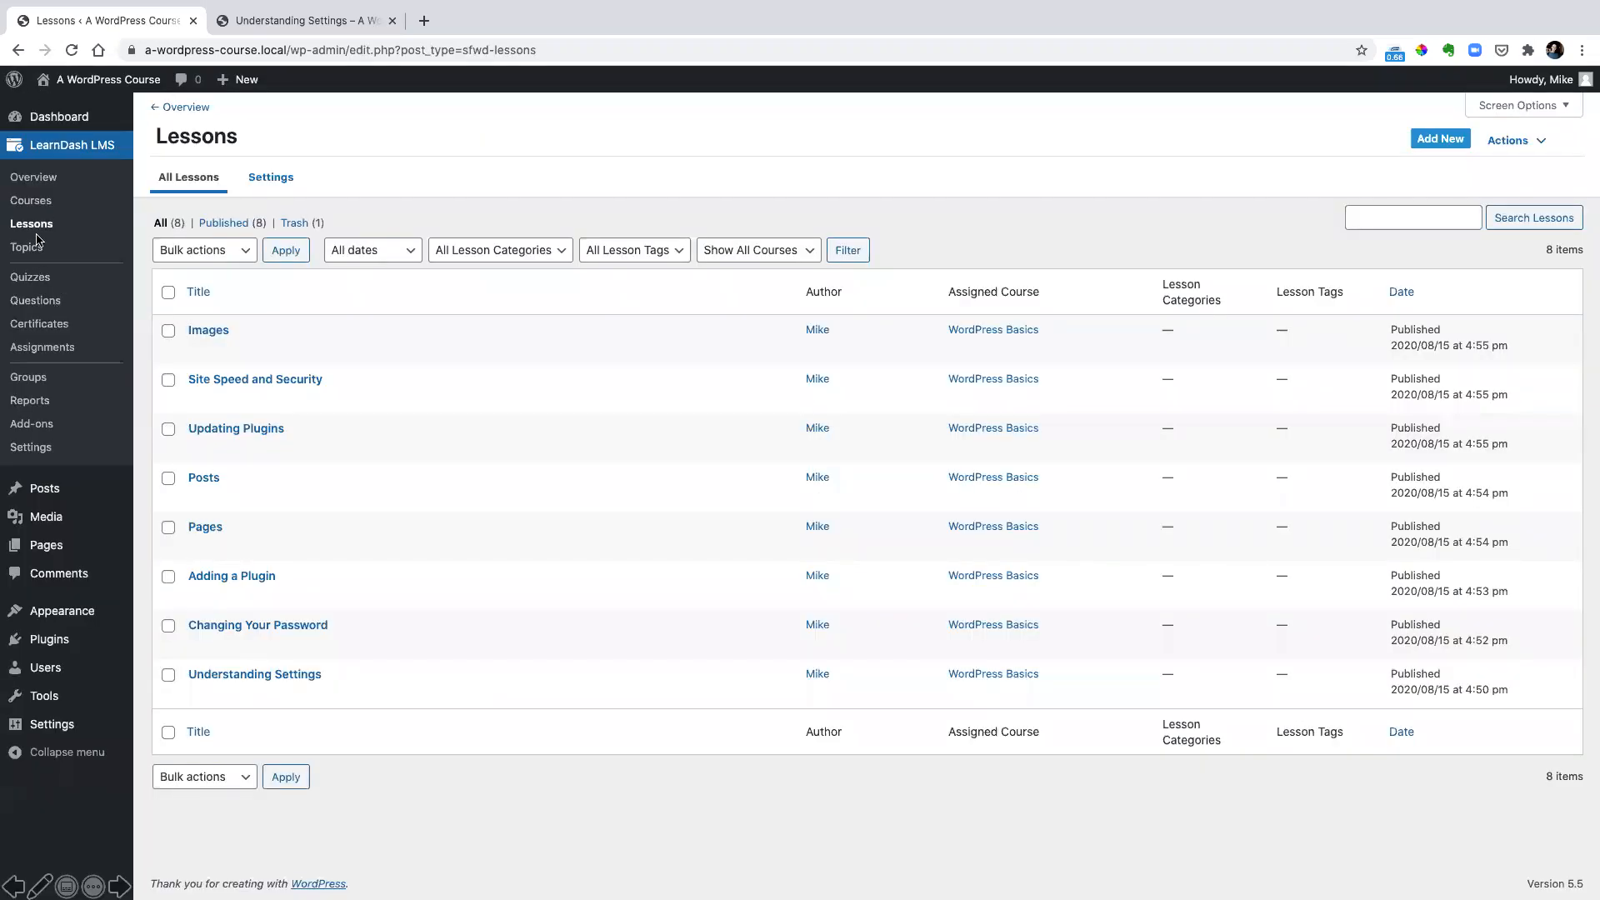
click(28, 248)
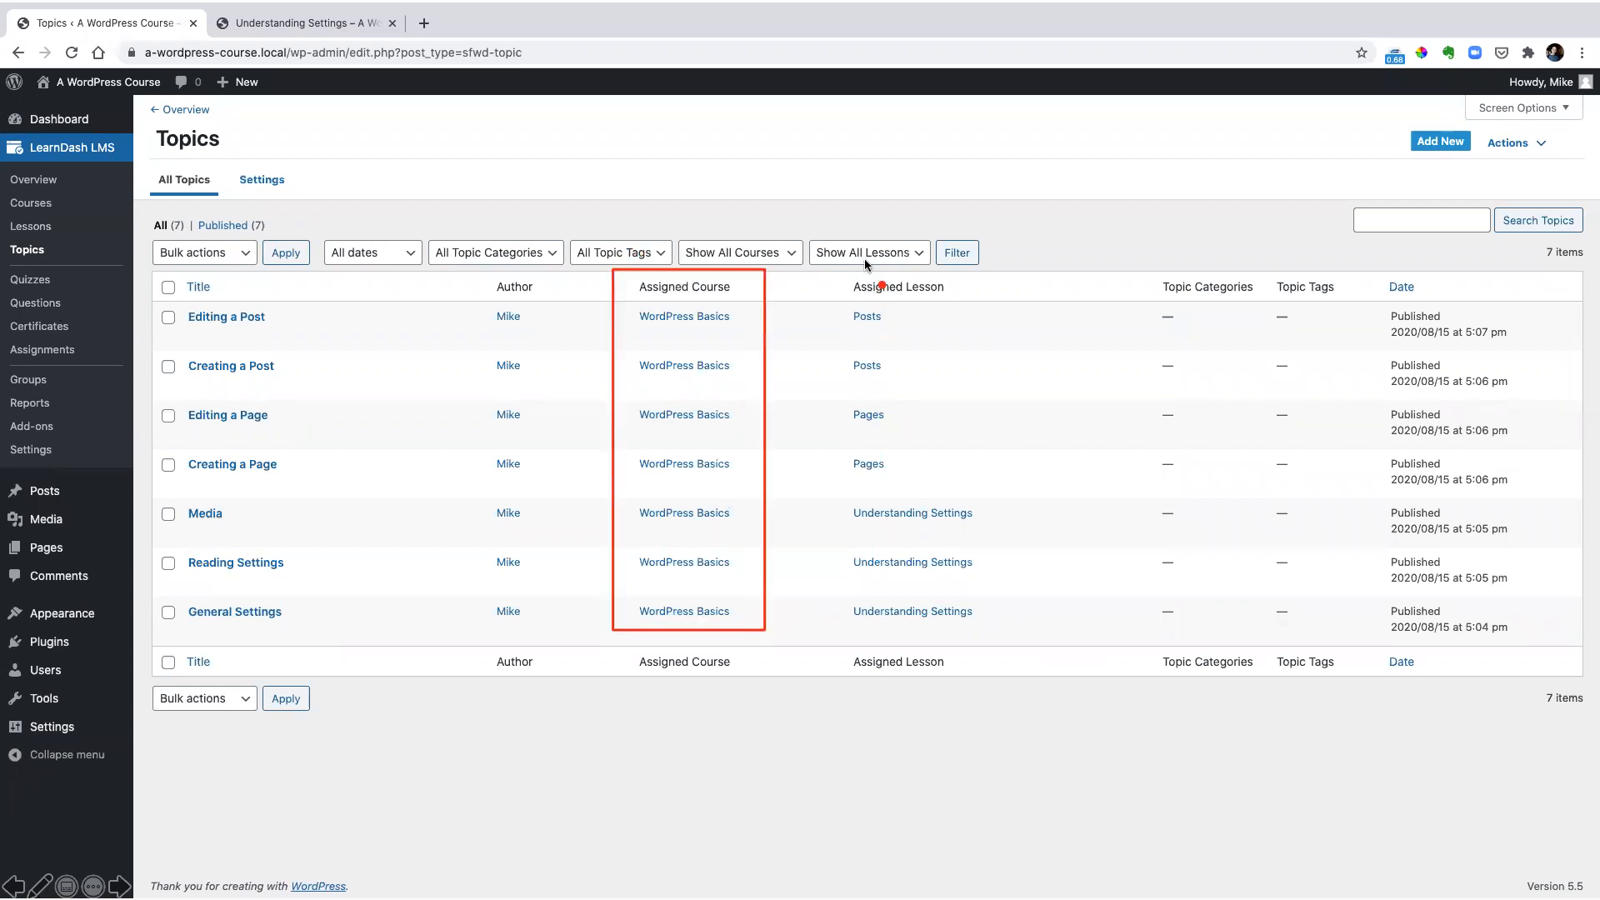
mouse_move(830, 268)
mouse_down()
mouse_move(977, 444)
mouse_move(993, 635)
mouse_up()
key(Escape)
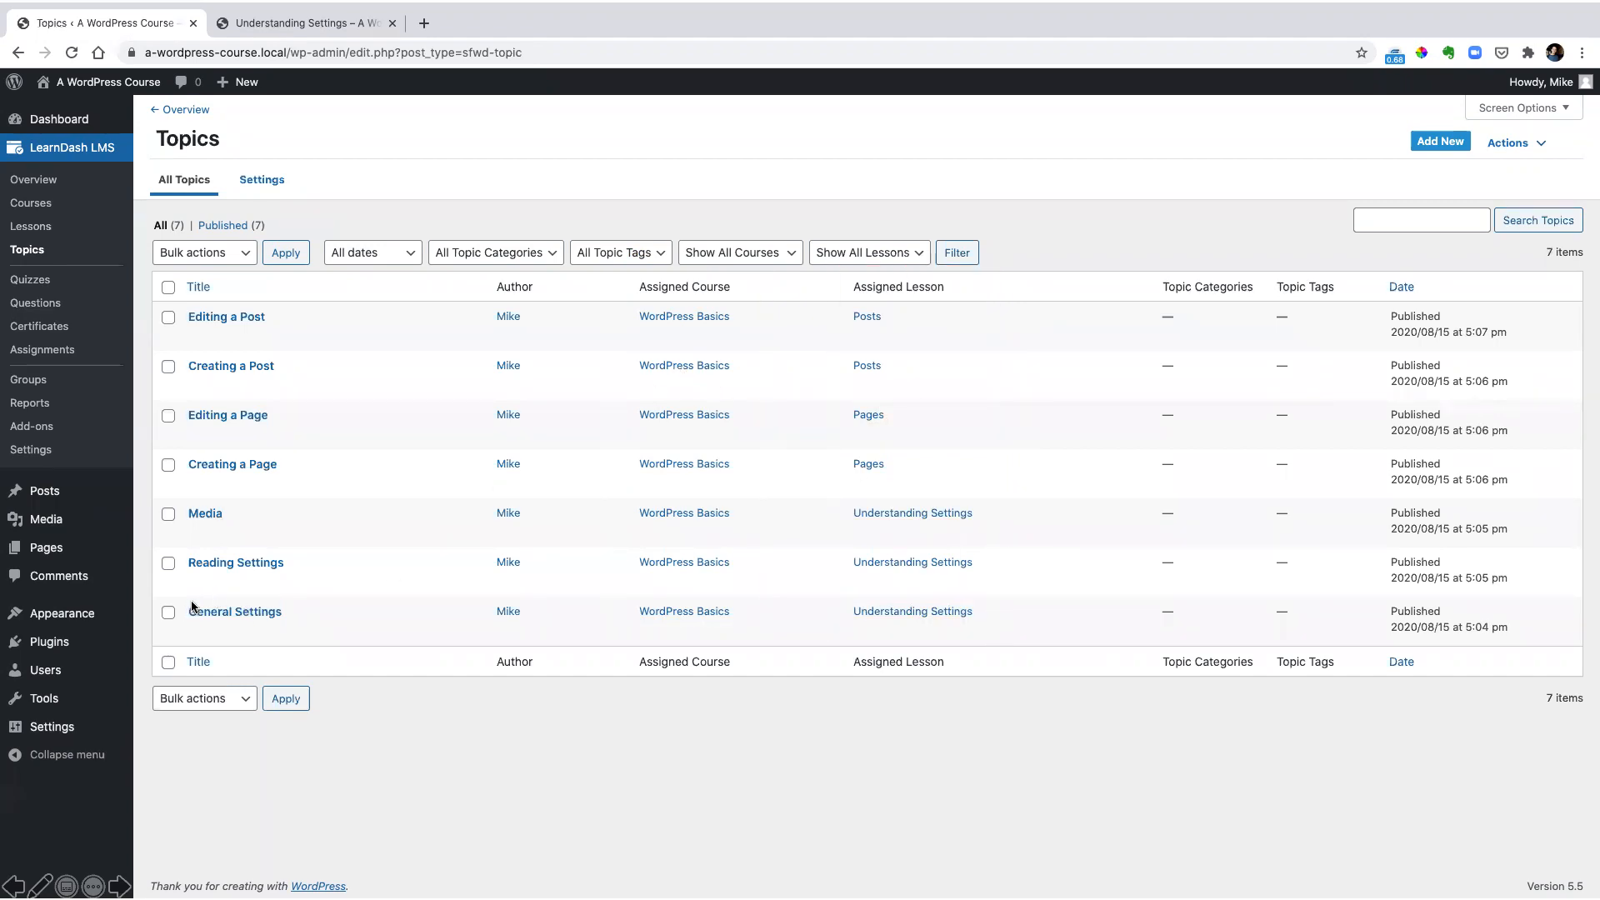
click(236, 613)
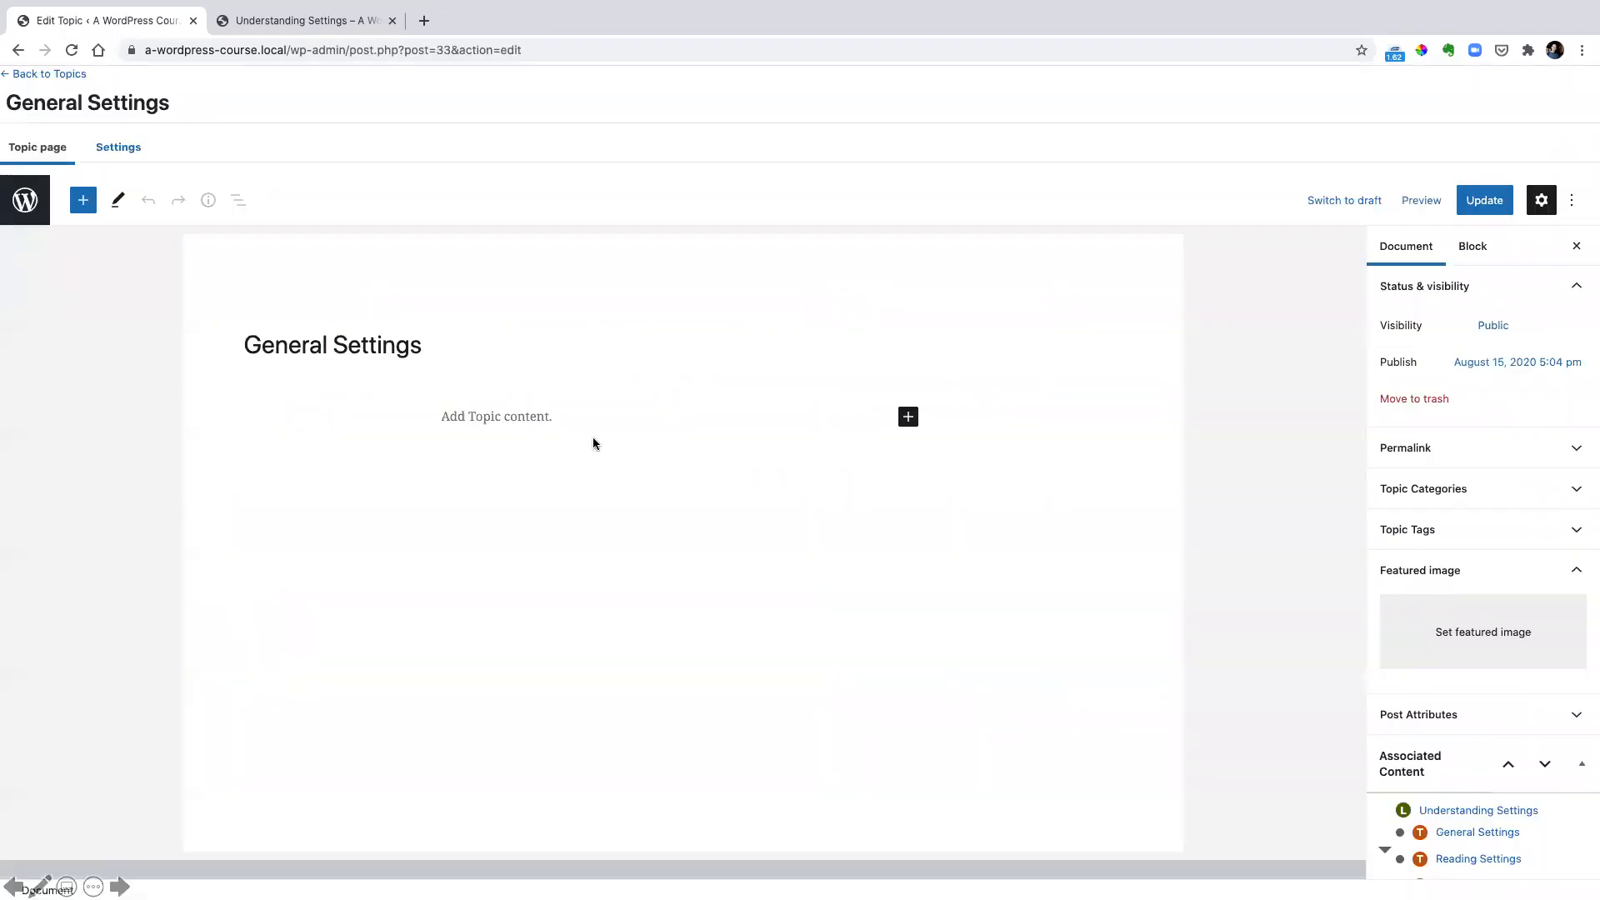
click(910, 418)
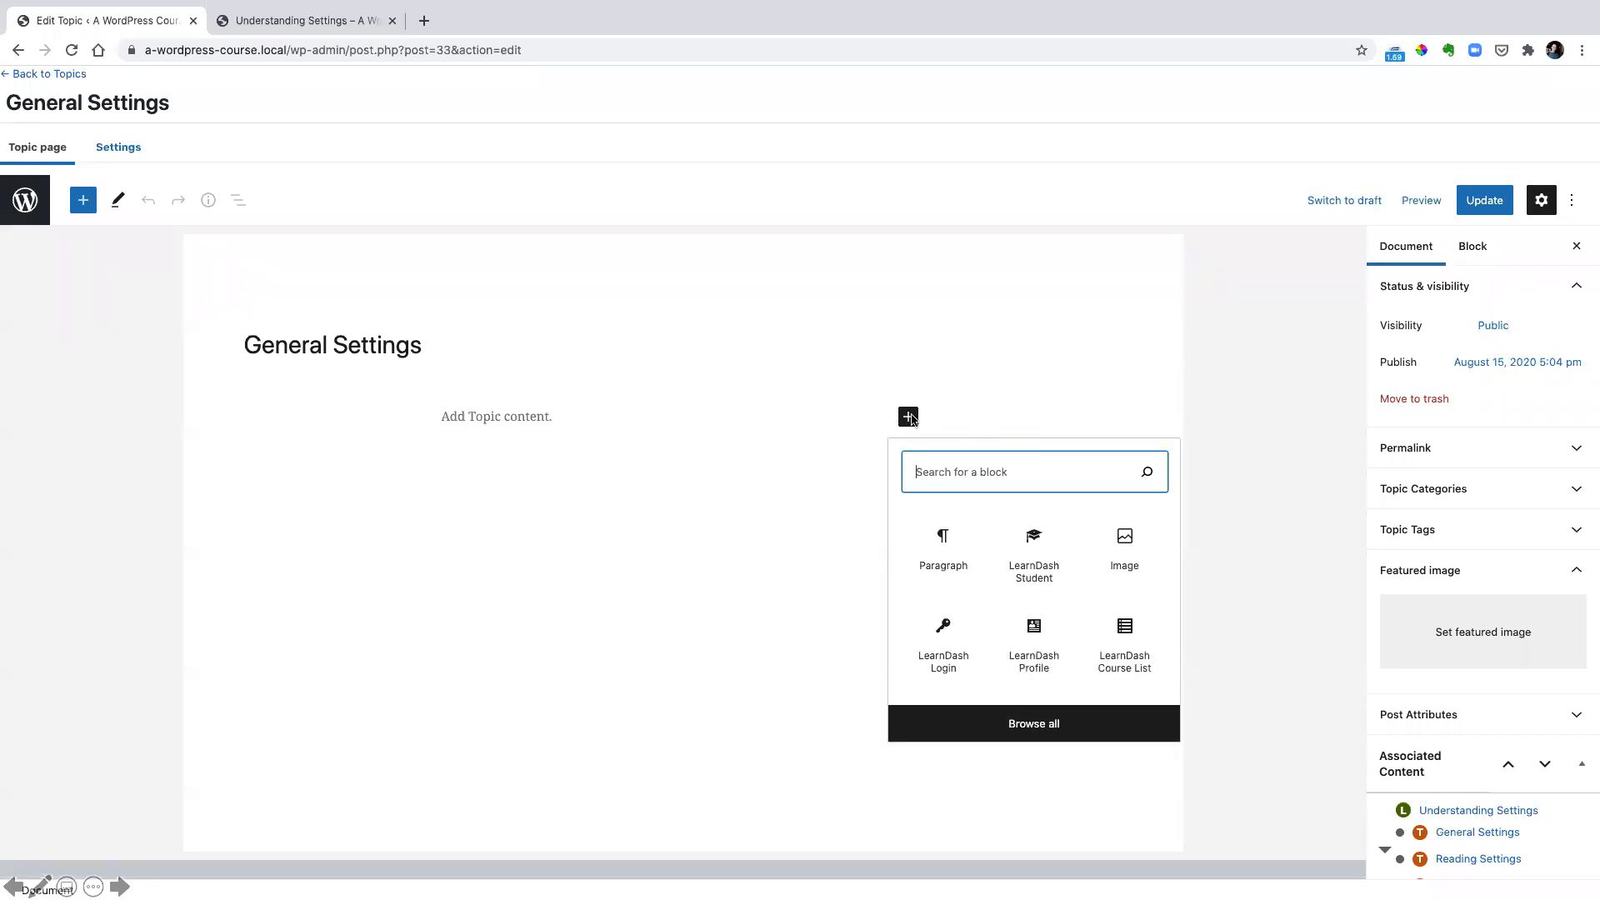
text(video)
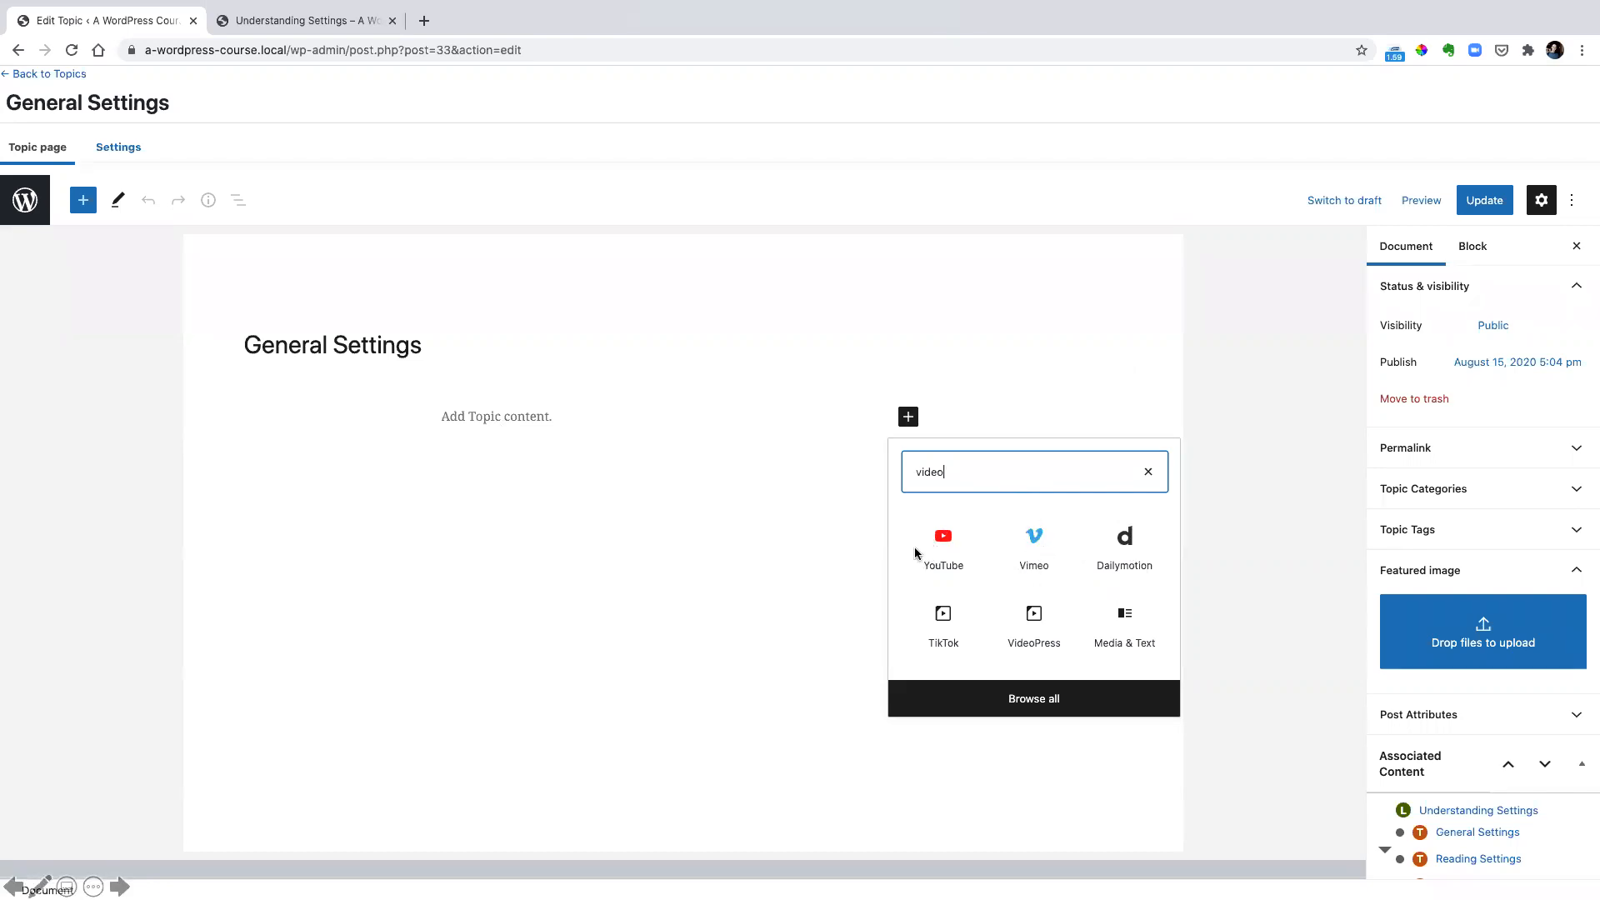
click(1034, 537)
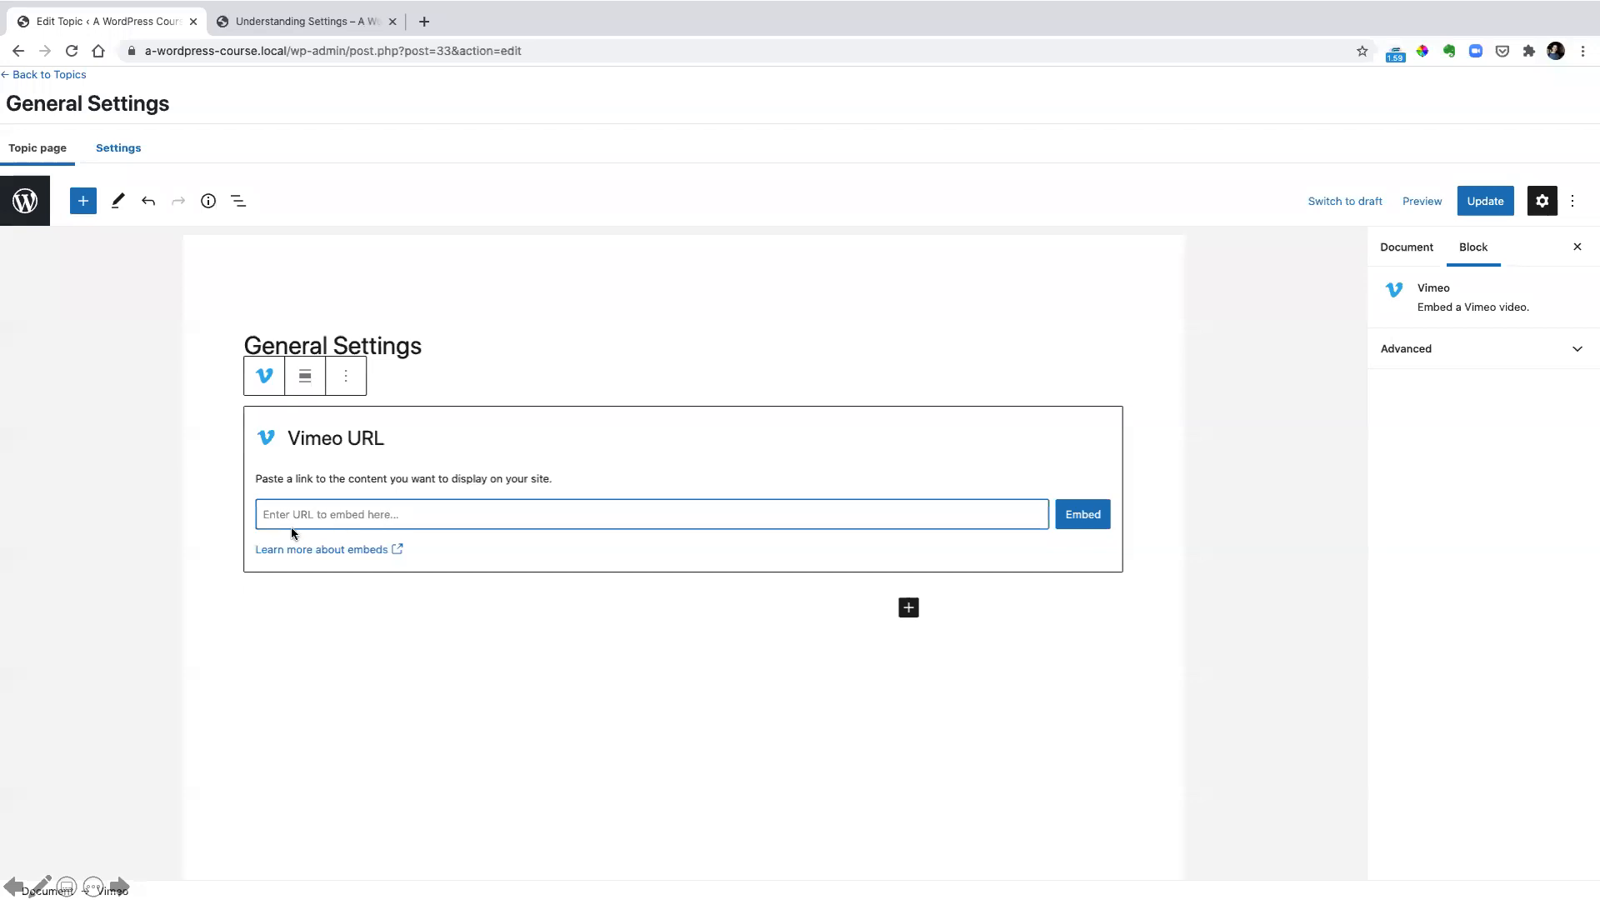
text(https://vimeo.com/235215203)
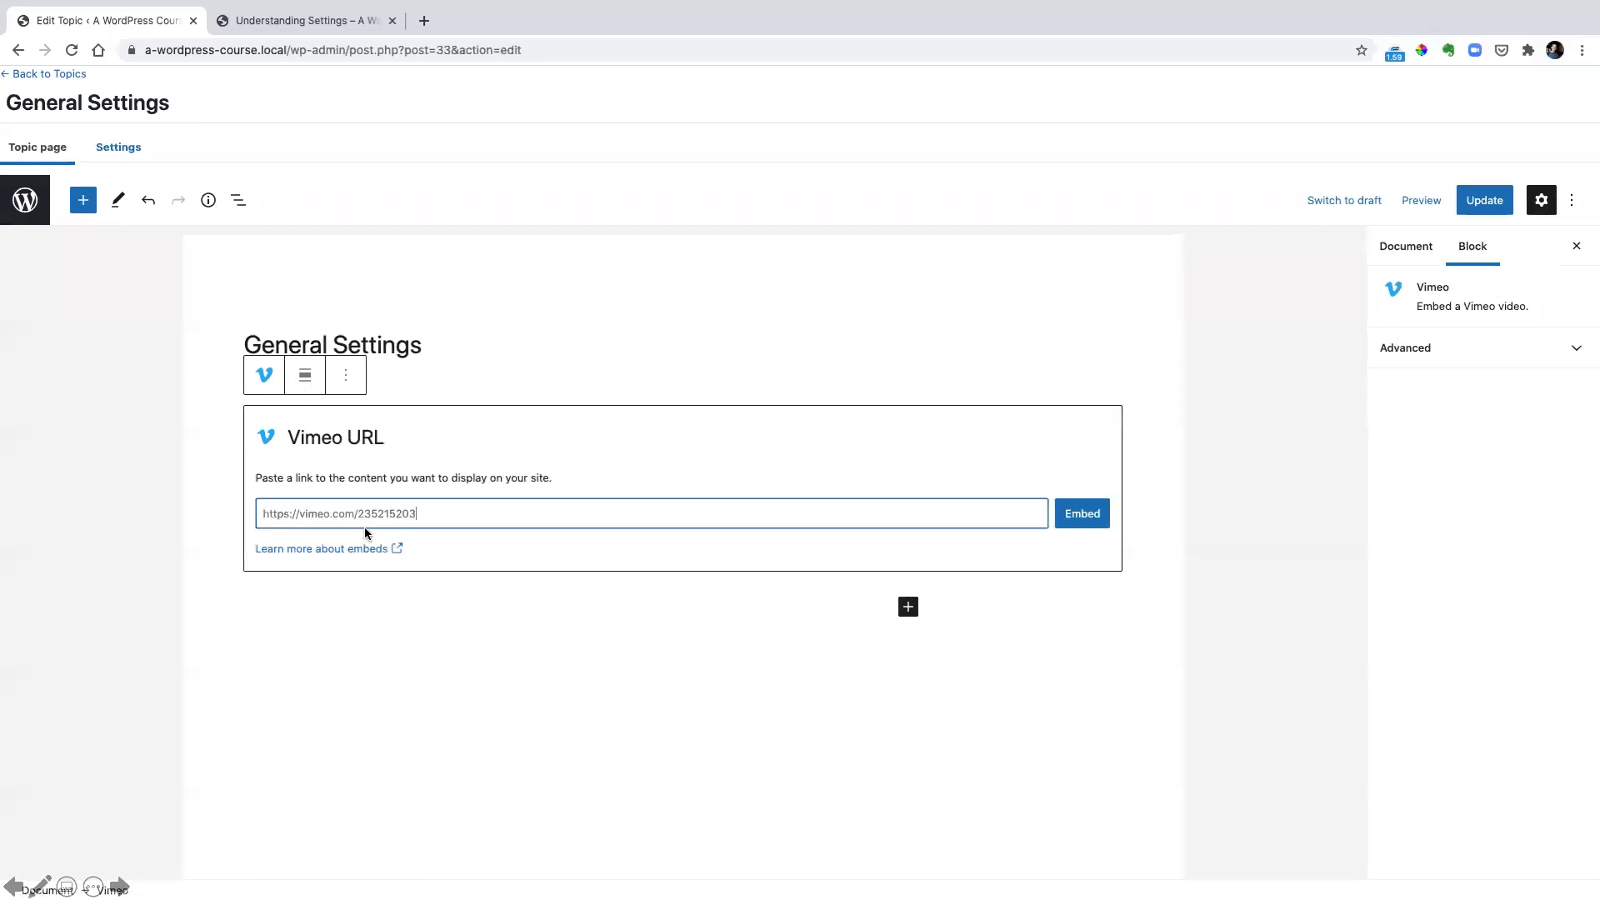
key(Return)
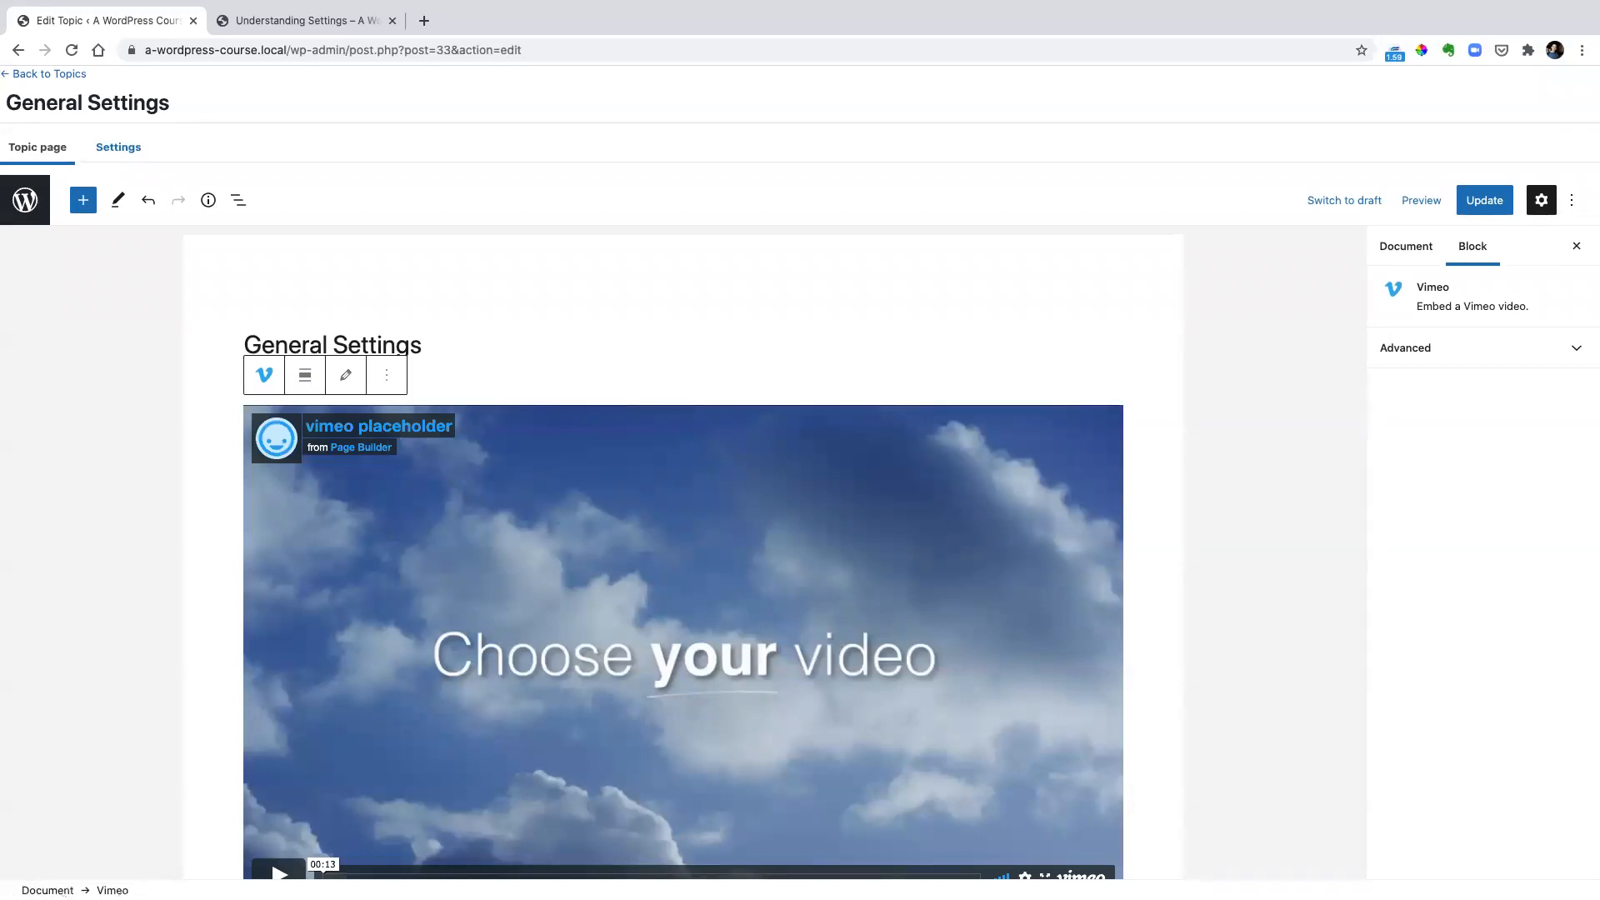
click(1470, 202)
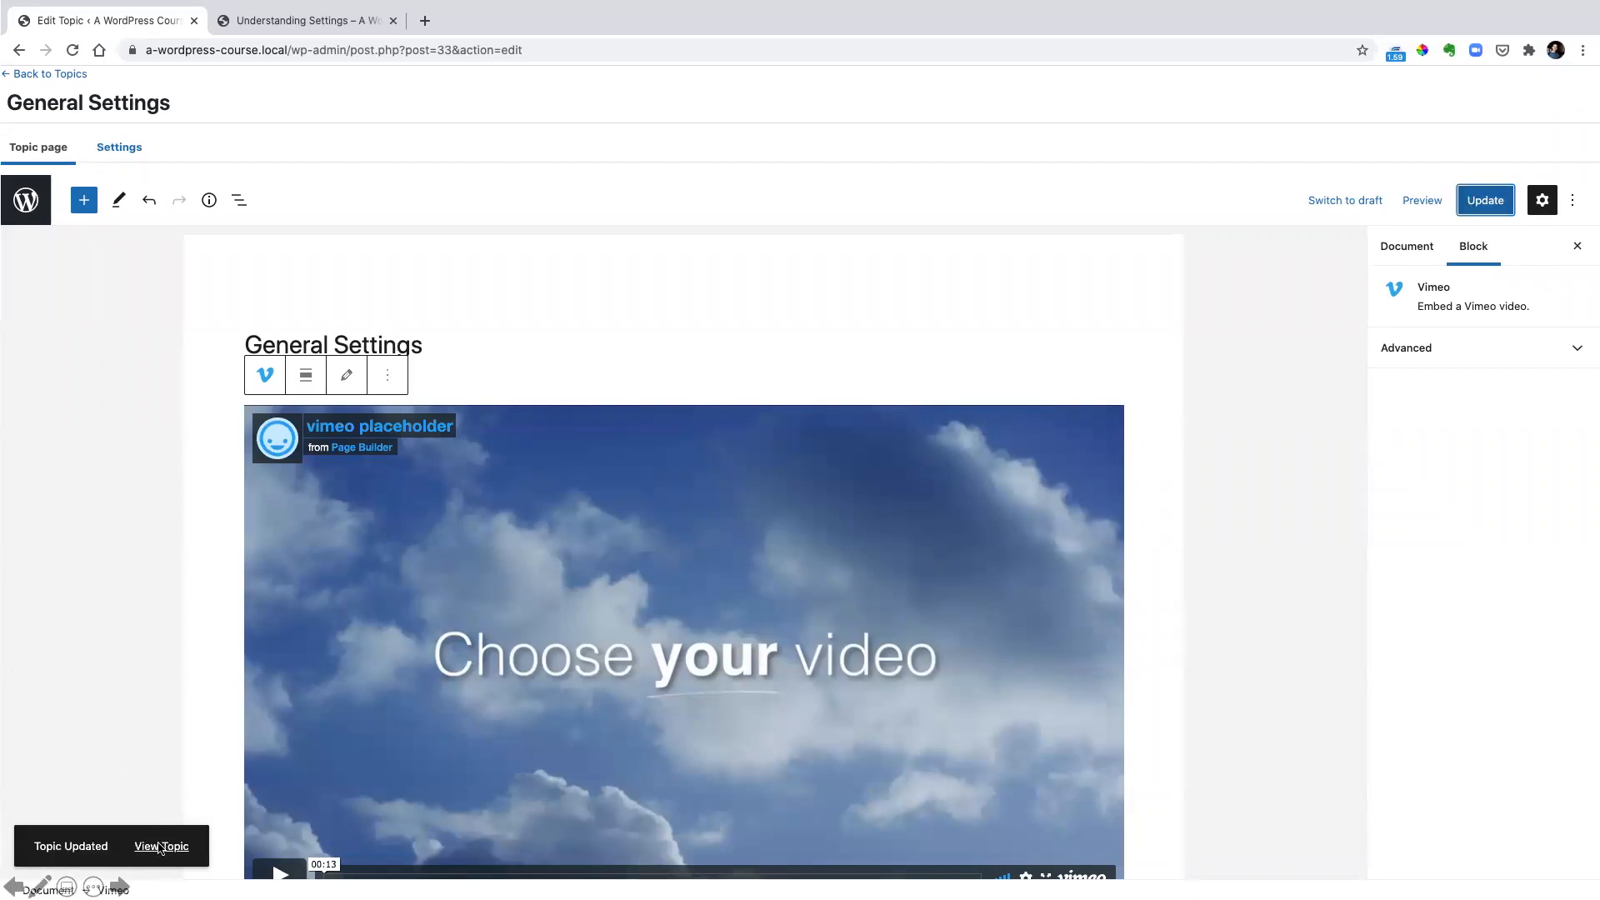
Open the General Settings topic from the published lesson and examine its progress section, embedded video, and completion and next-topic controls
key(ctrl+Tab)
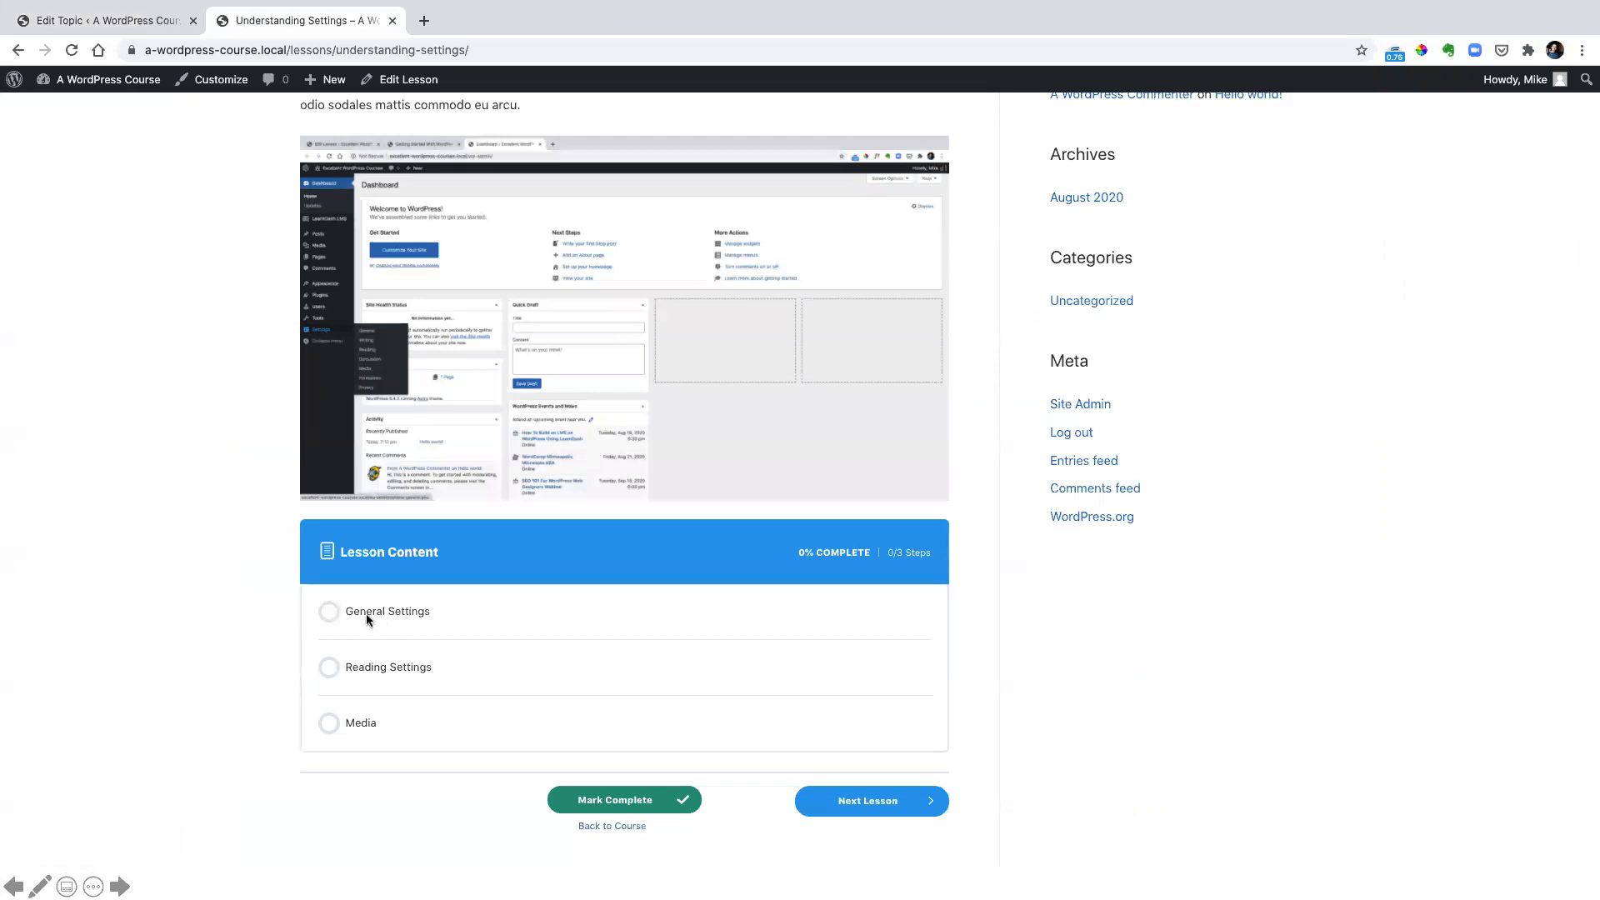
click(390, 612)
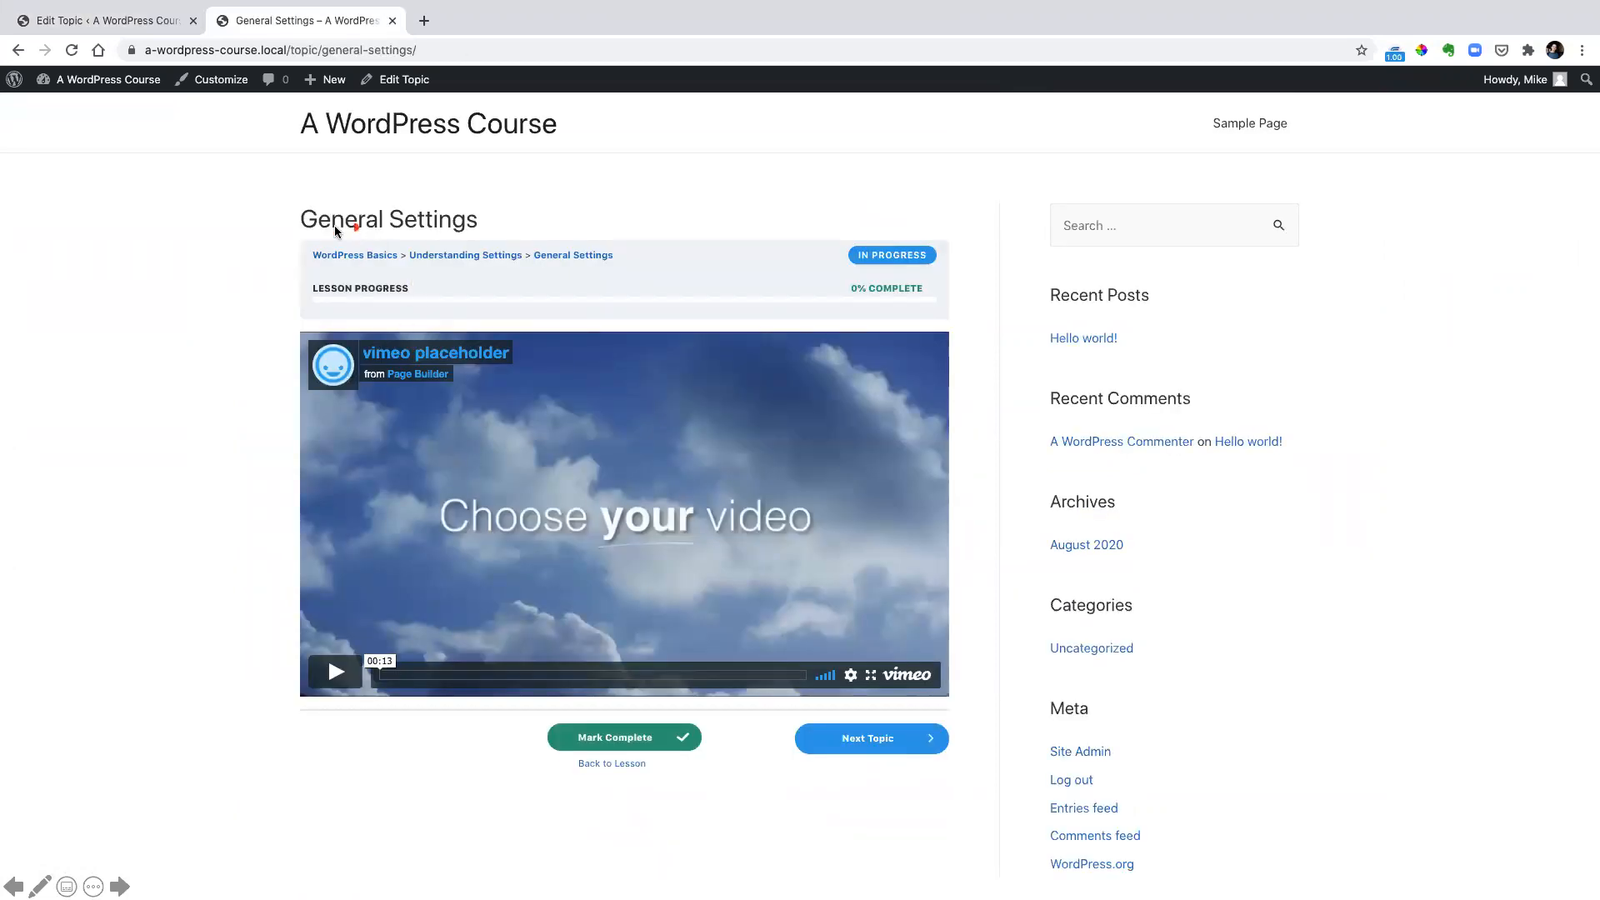
mouse_move(297, 235)
mouse_down()
mouse_move(786, 281)
mouse_move(977, 324)
mouse_move(955, 319)
mouse_up()
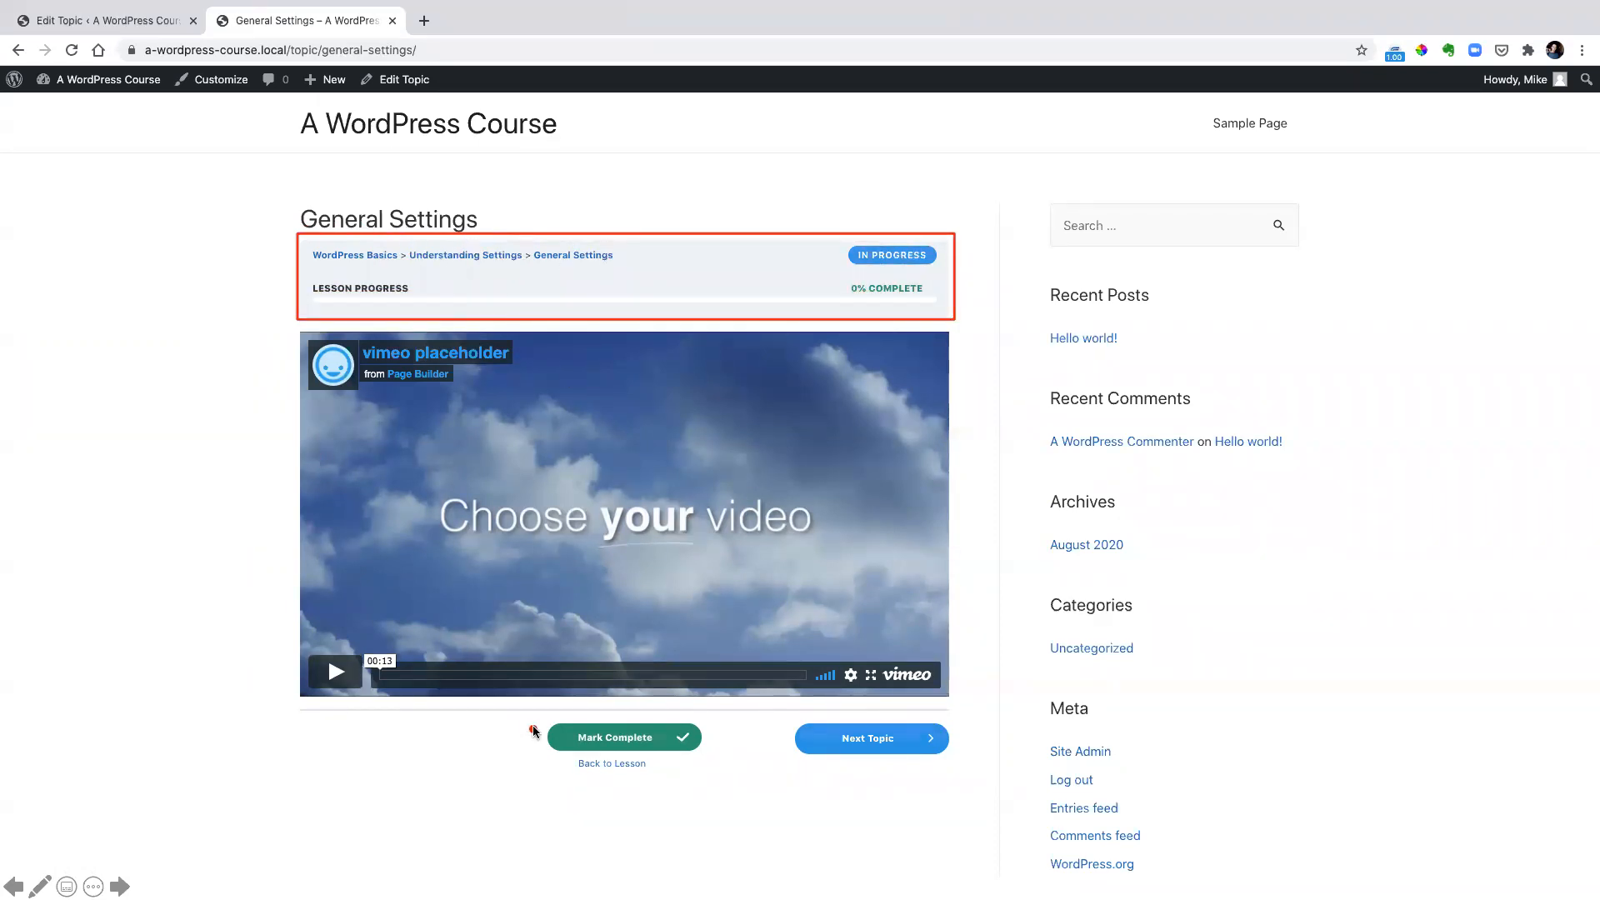
drag(537, 712, 711, 756)
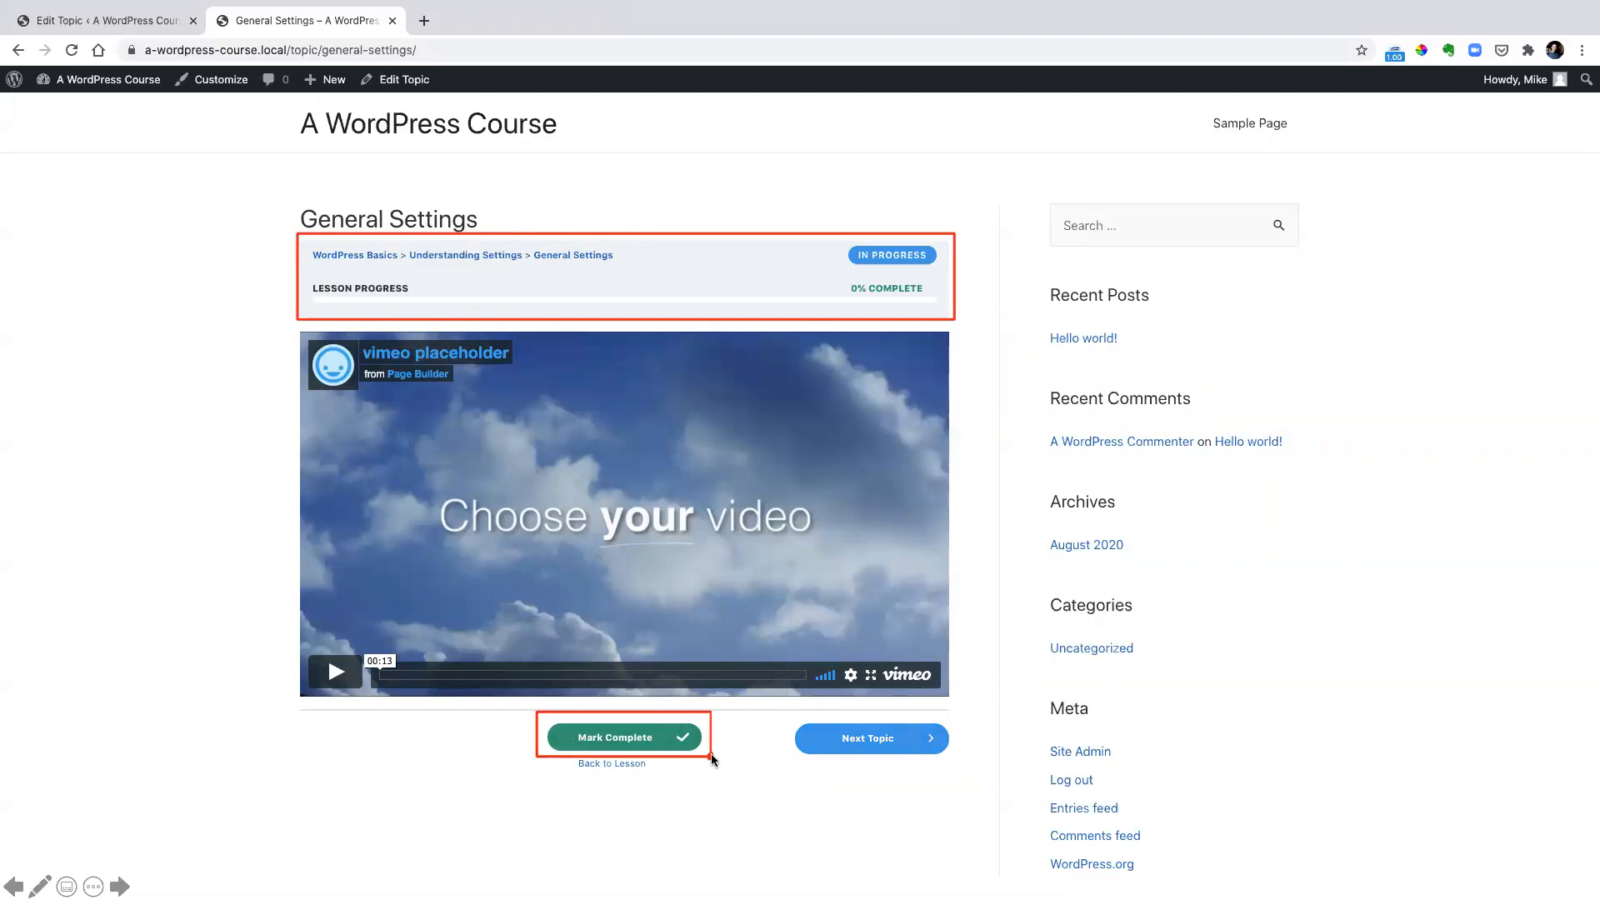
drag(782, 707, 973, 771)
key(Escape)
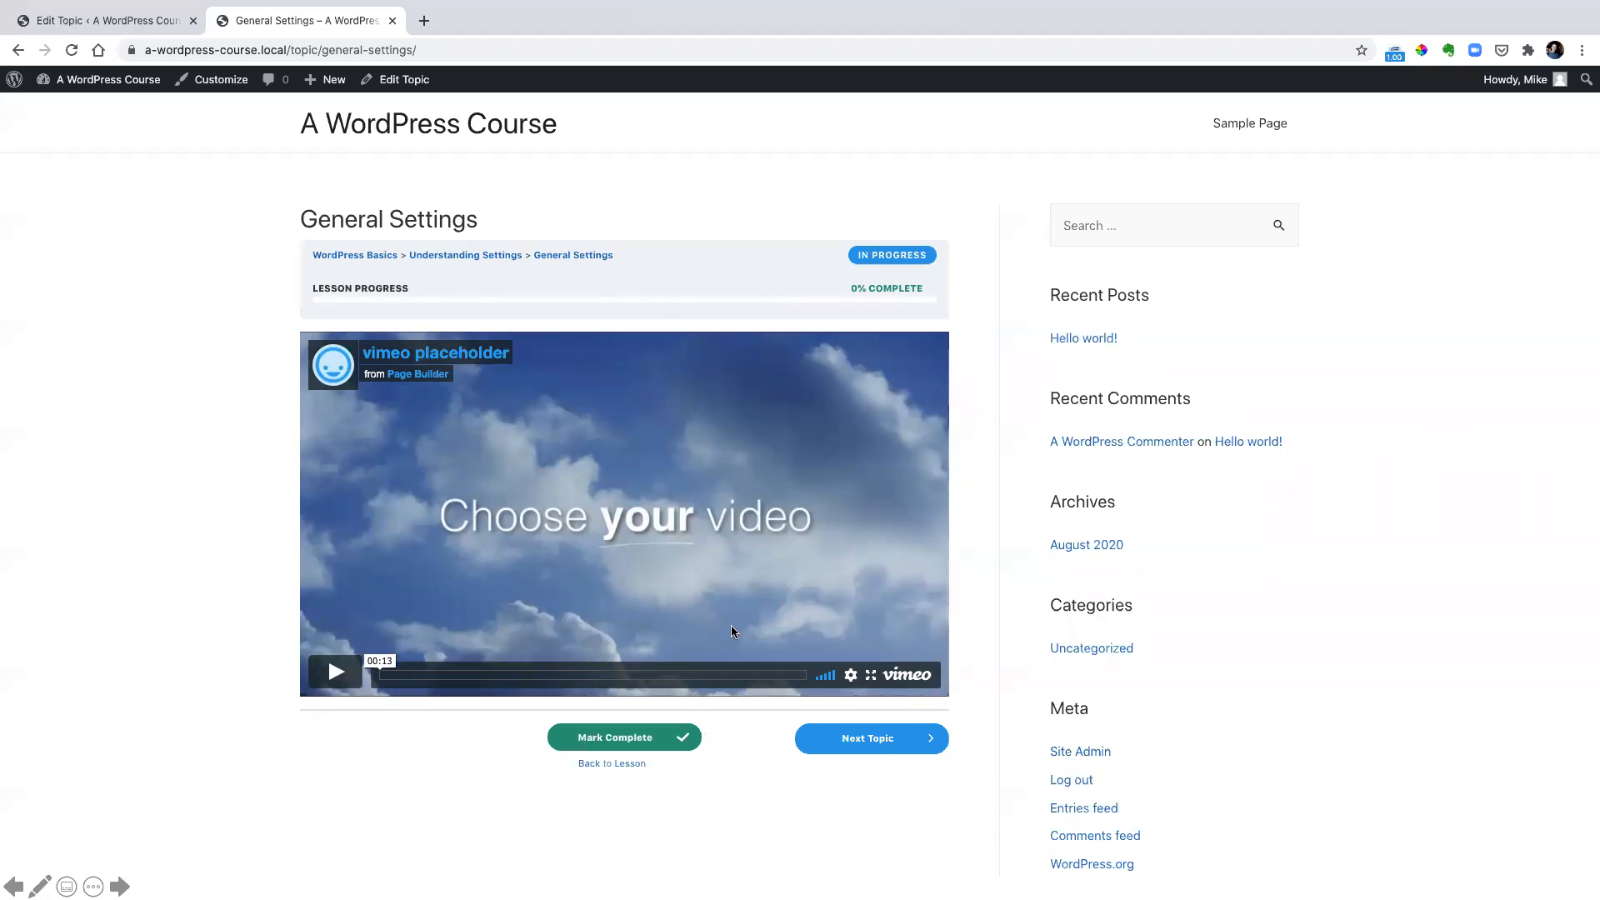
click(654, 558)
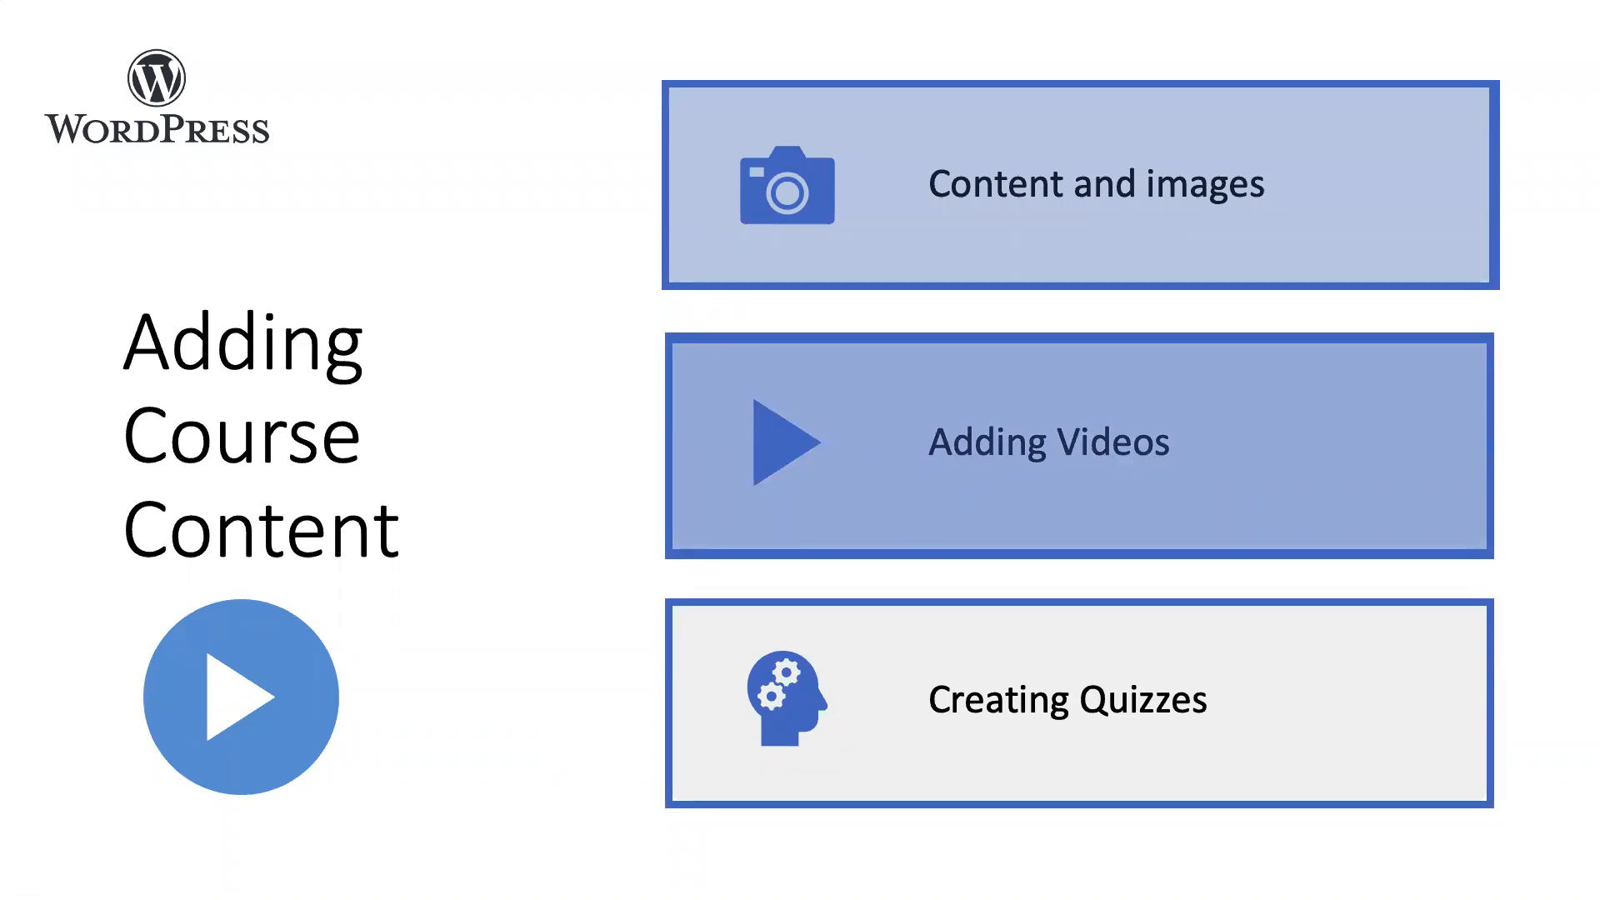
Advance the presentation through the Course Structure slide's Sections, Lessons, Topics and Quizzes to the finished Understanding Settings lesson page
key(Right)
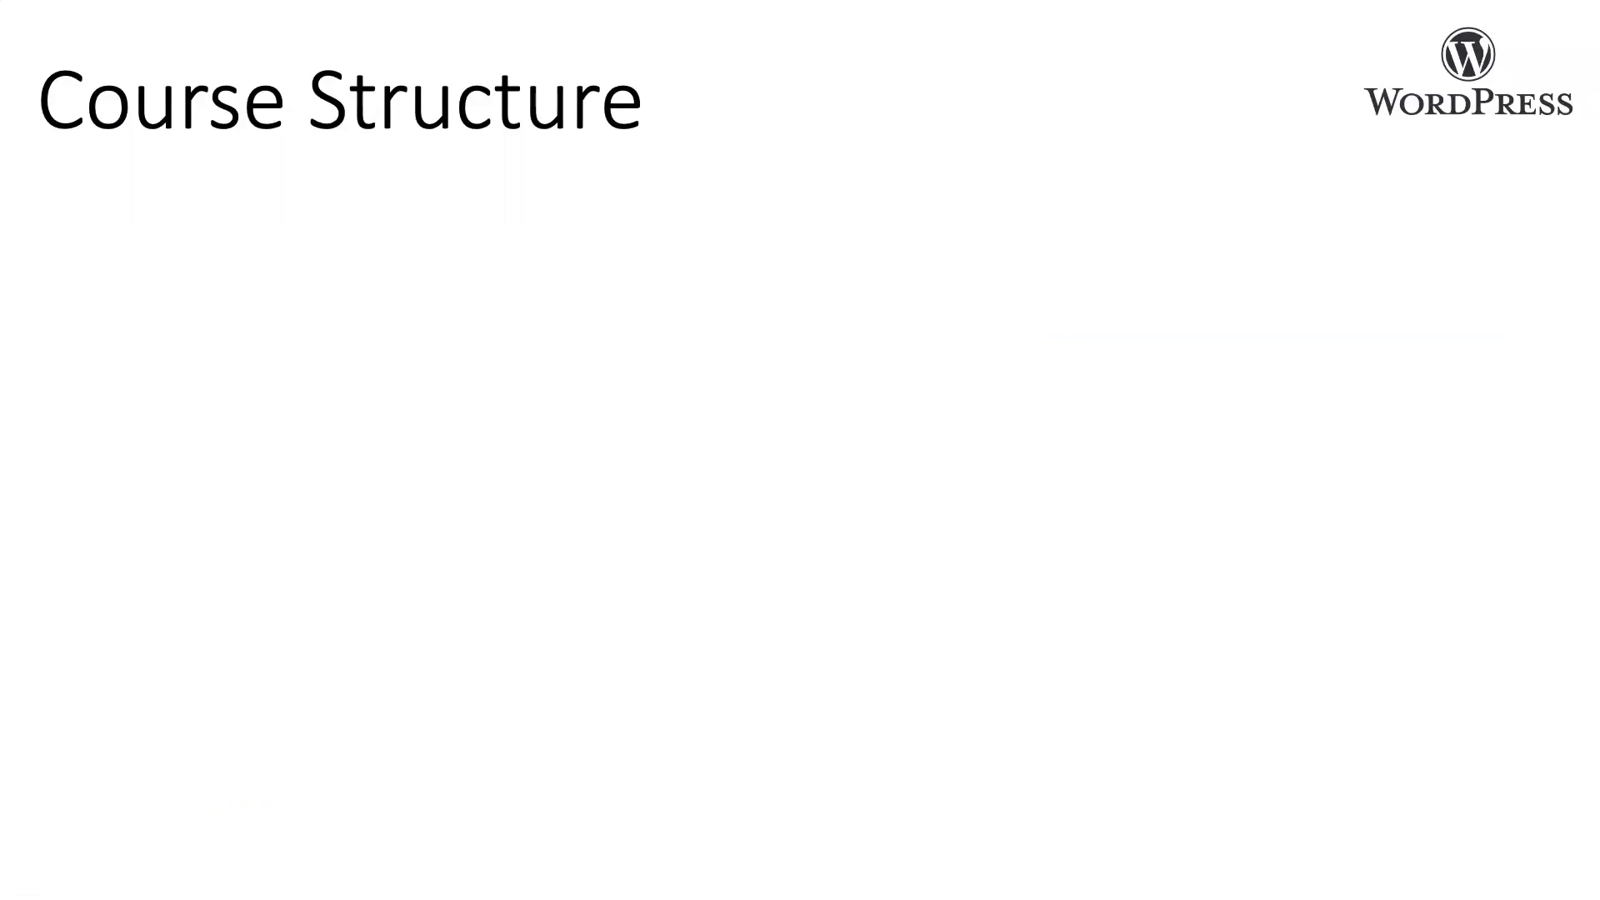
key(Right)
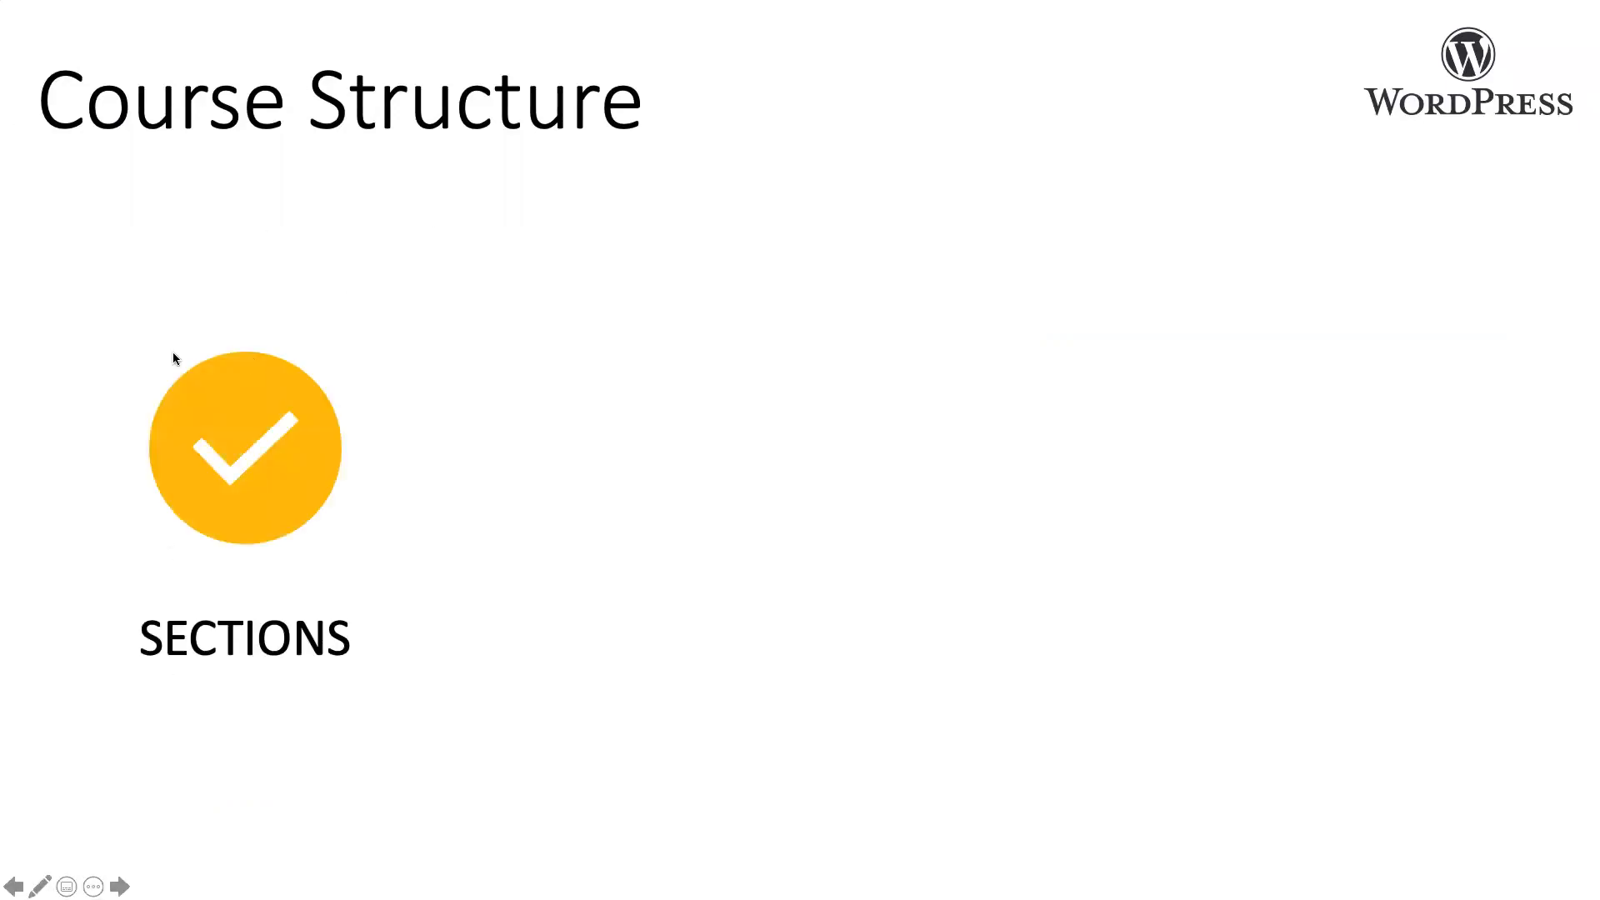
key(Right)
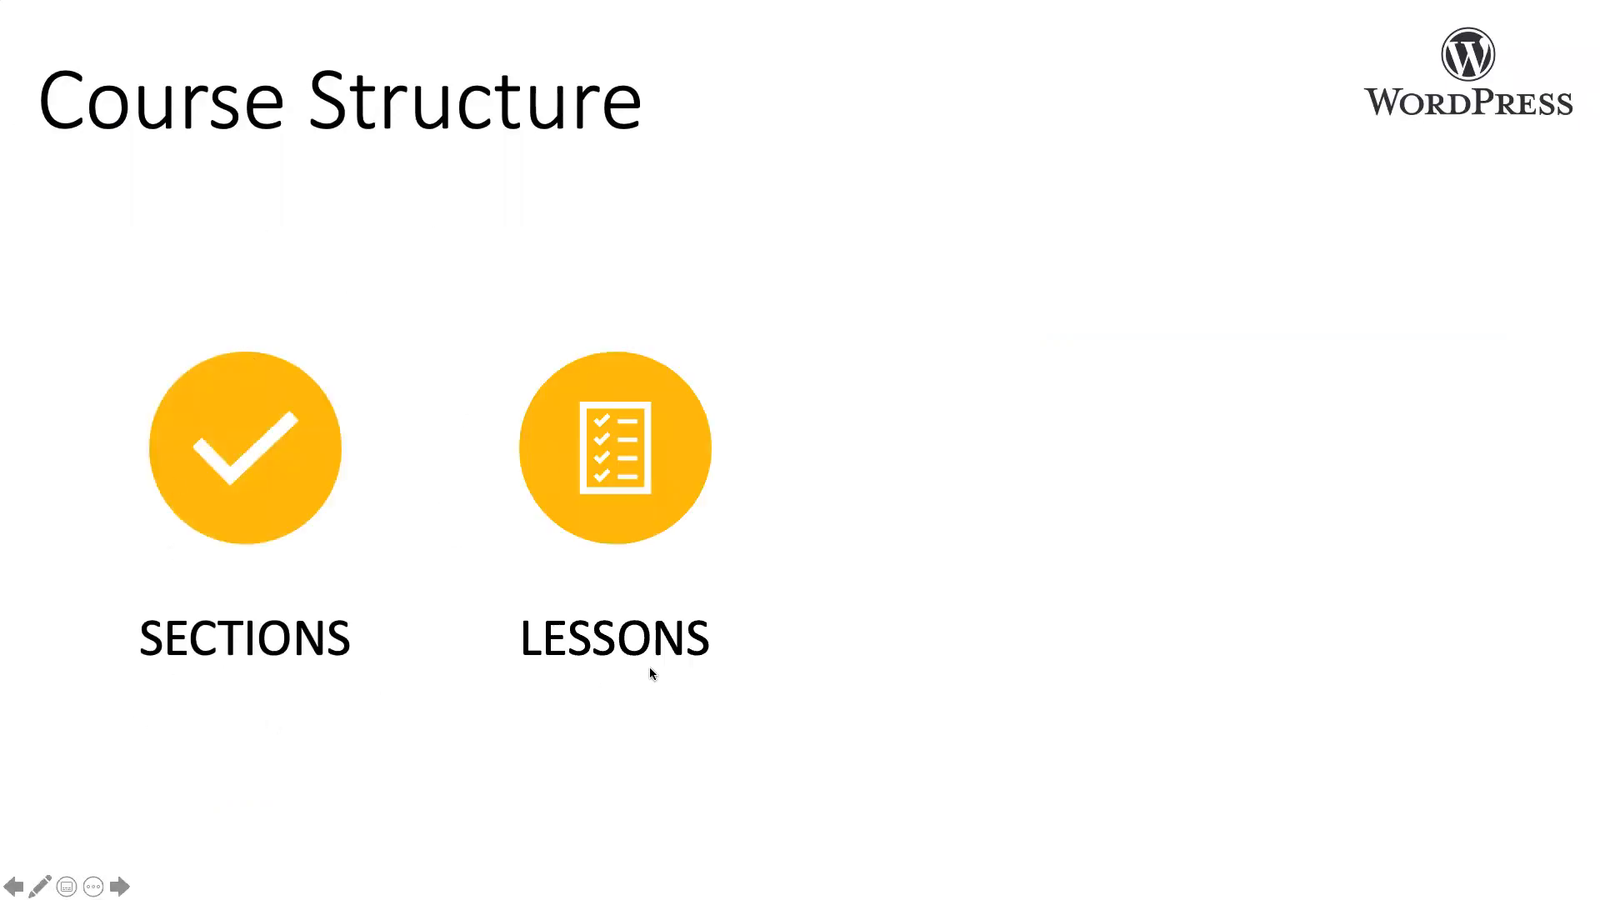
key(Right)
key(Right)
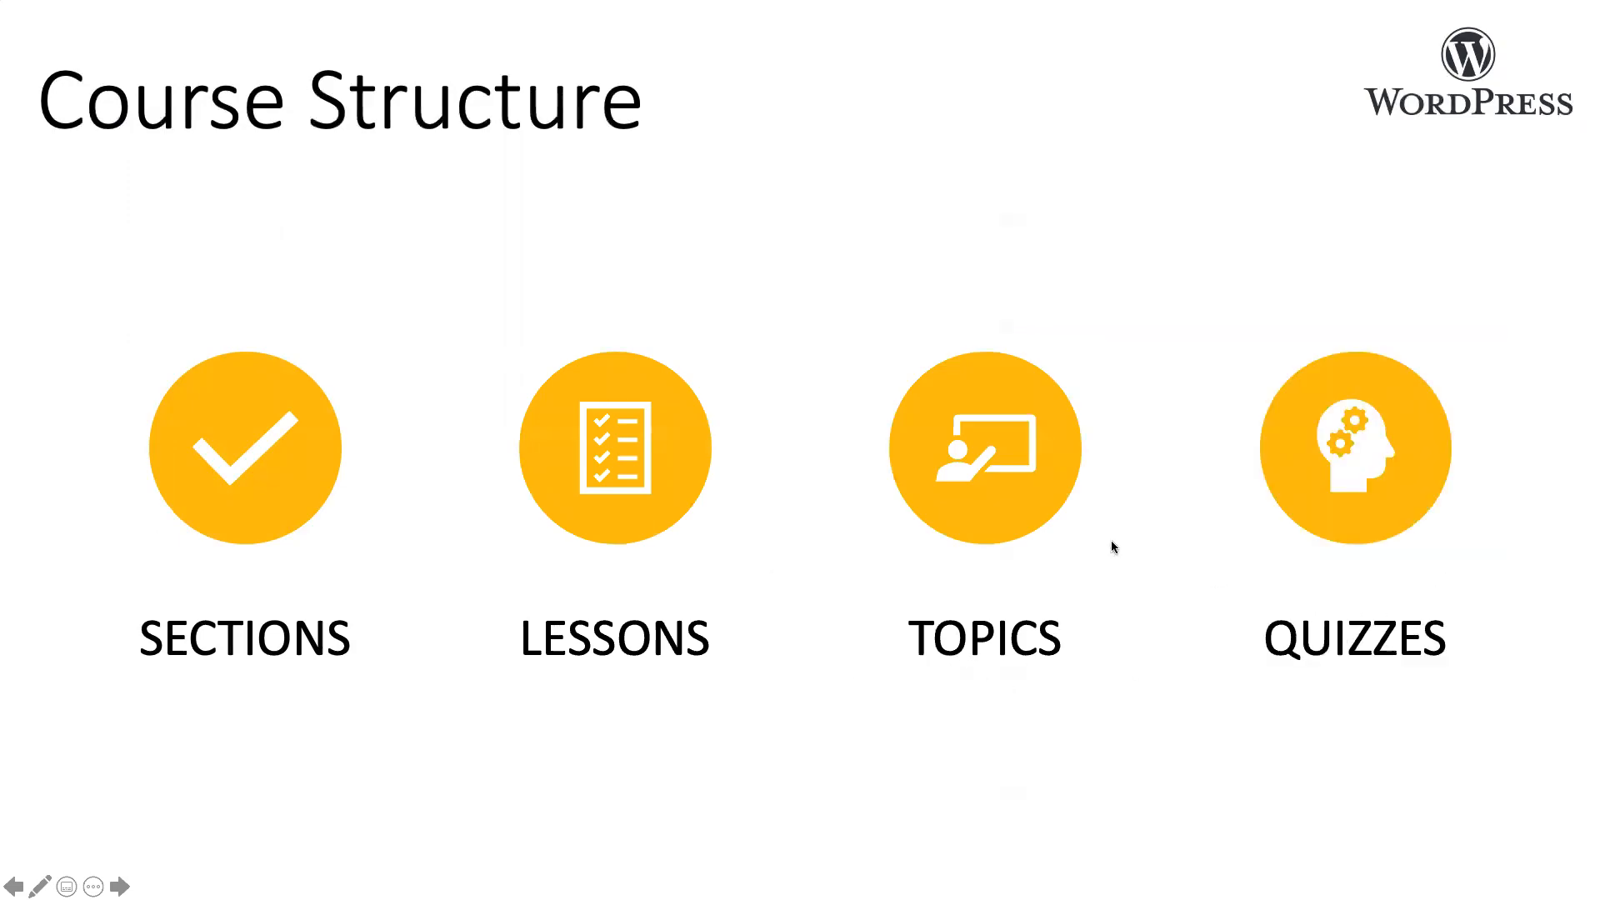
key(Right)
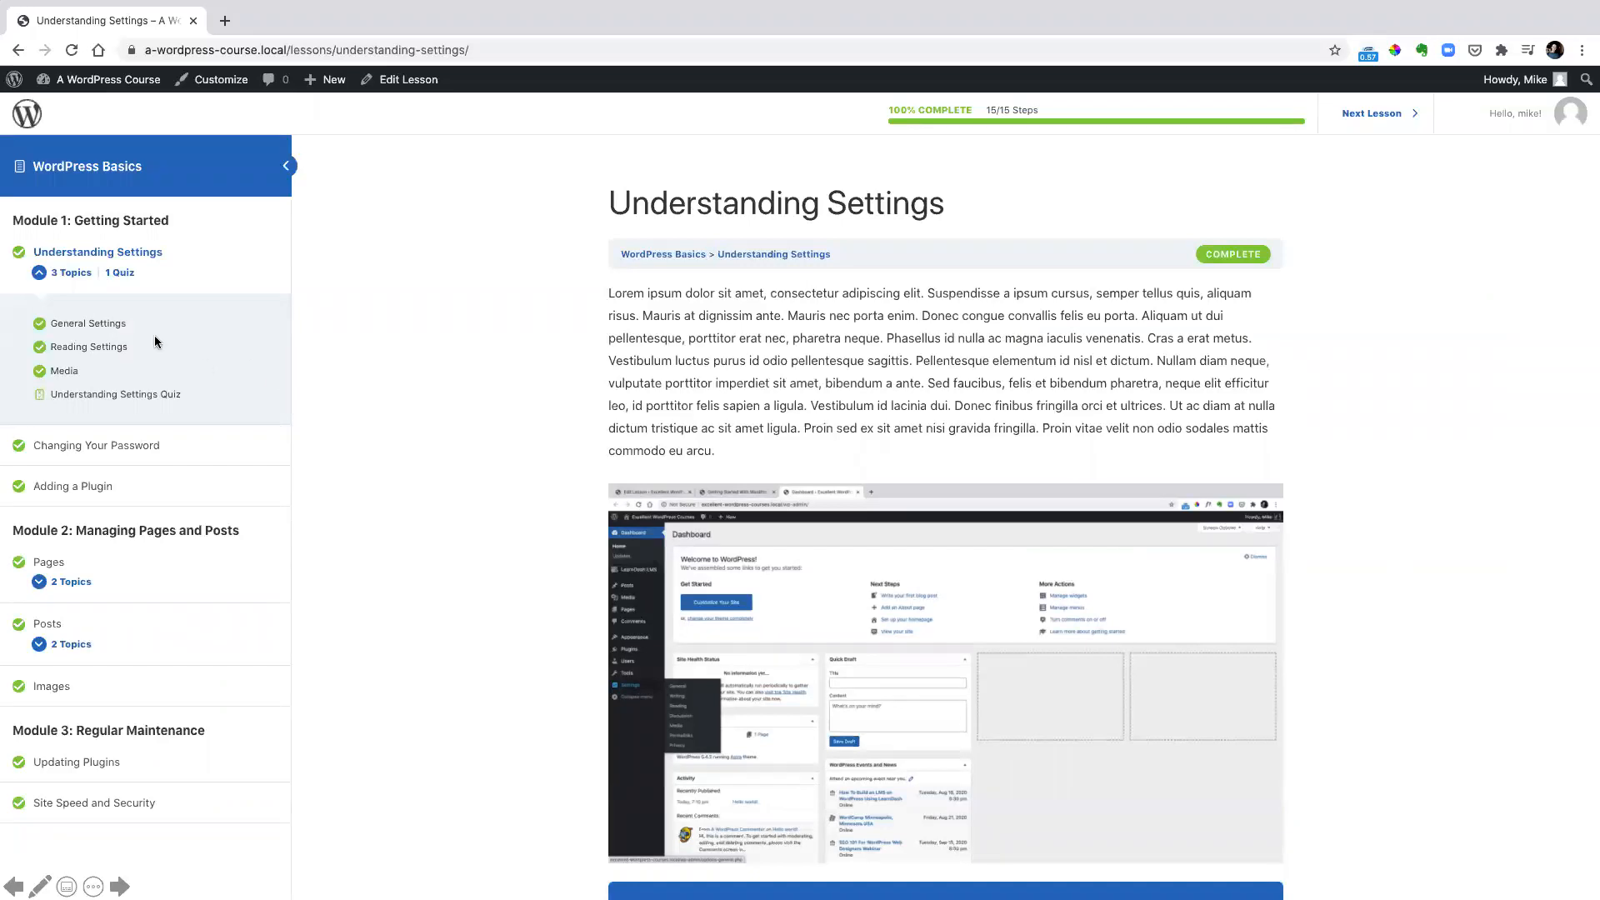
Examine where the Understanding Settings Quiz and the topic and quiz counts appear in the WordPress Basics course navigation
key(Right)
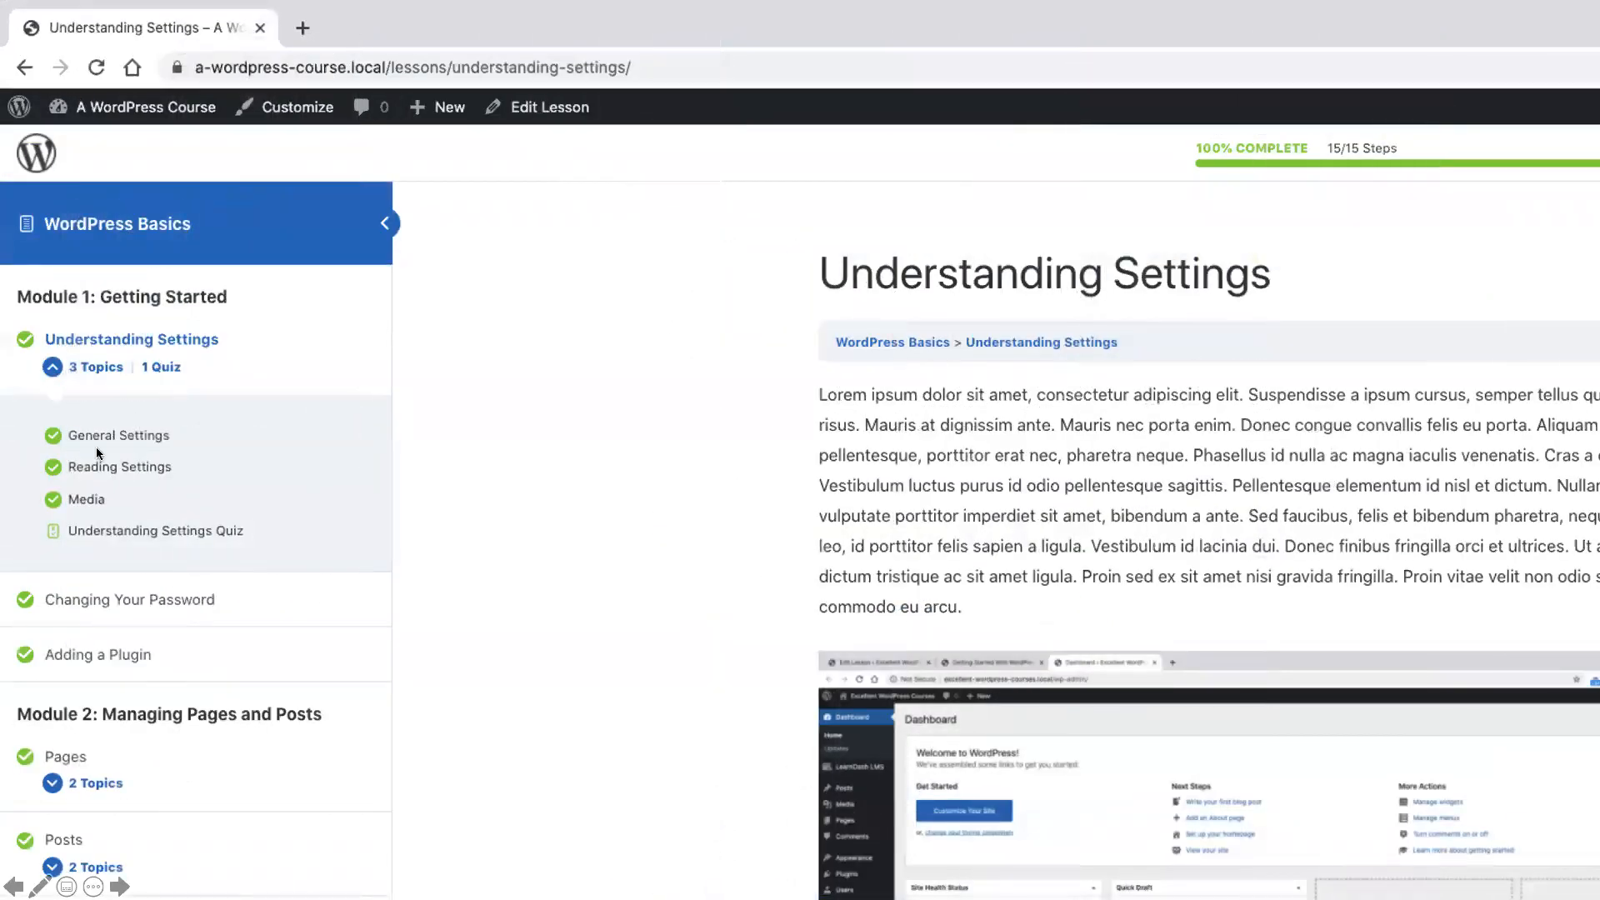
drag(26, 514, 266, 549)
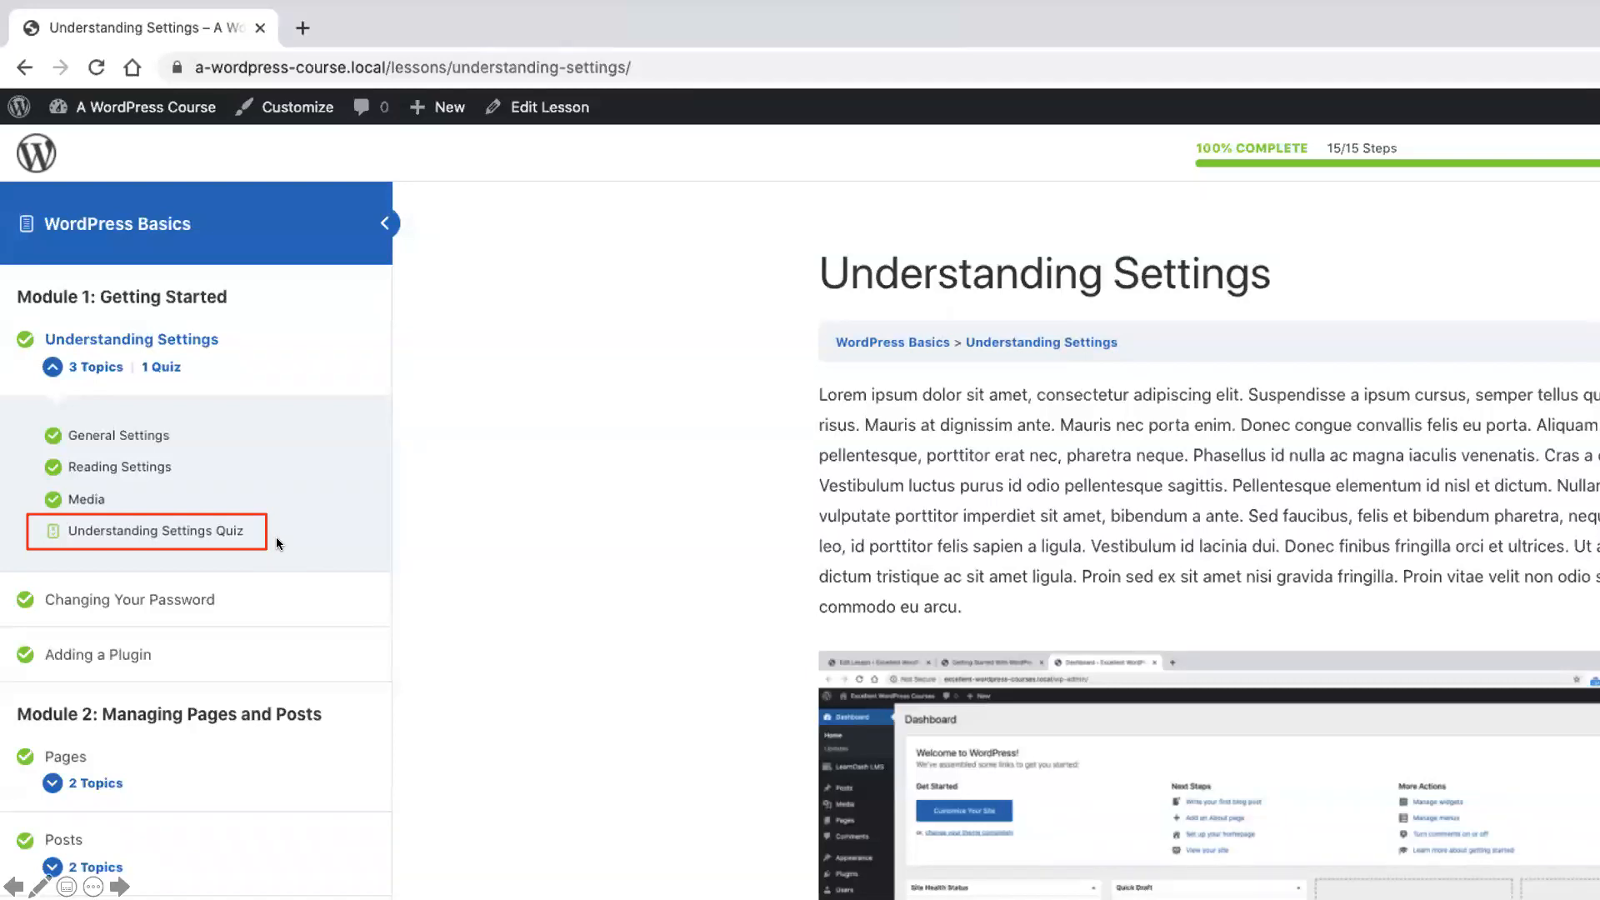
mouse_move(28, 513)
mouse_down()
mouse_move(205, 524)
mouse_move(265, 546)
mouse_up()
drag(38, 353, 196, 380)
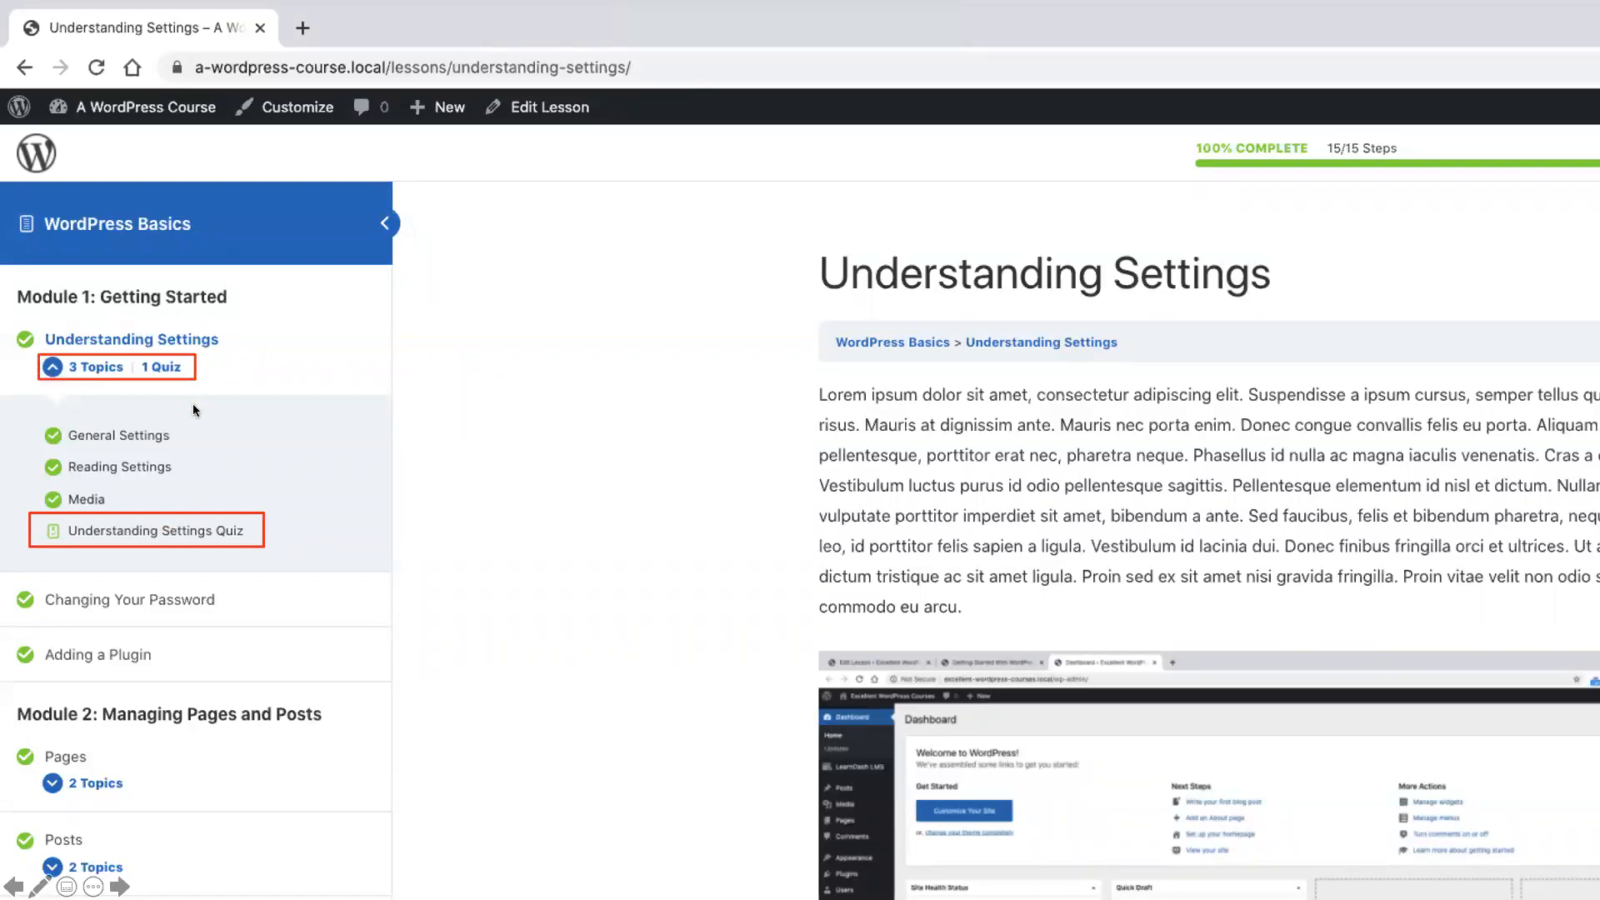
key(Escape)
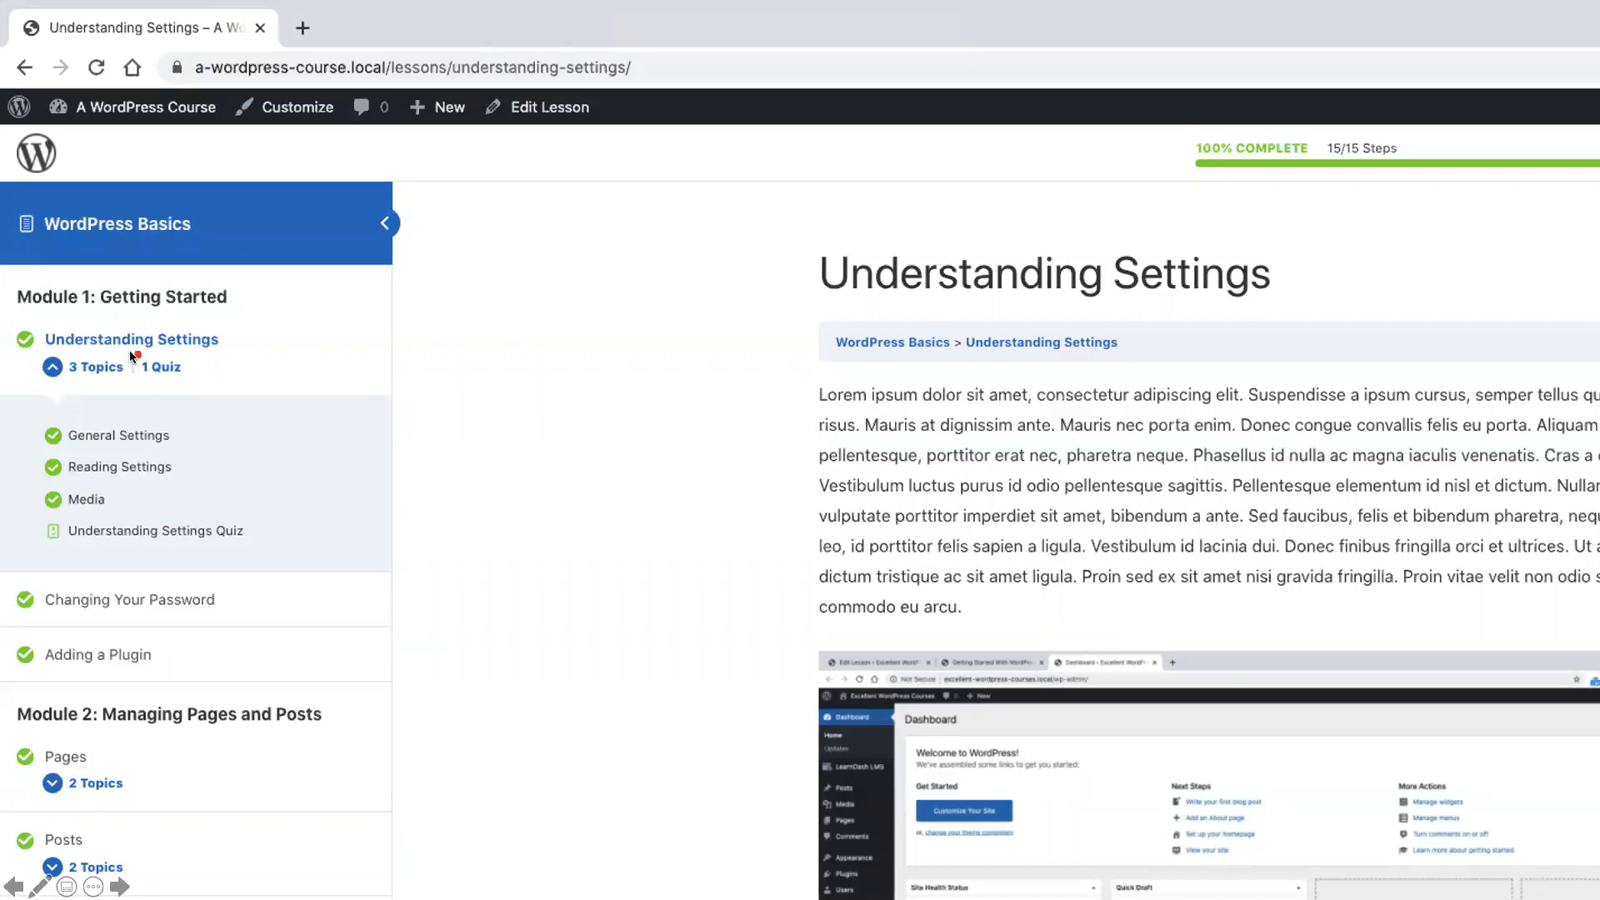
drag(130, 352, 208, 381)
drag(129, 836, 214, 864)
key(Escape)
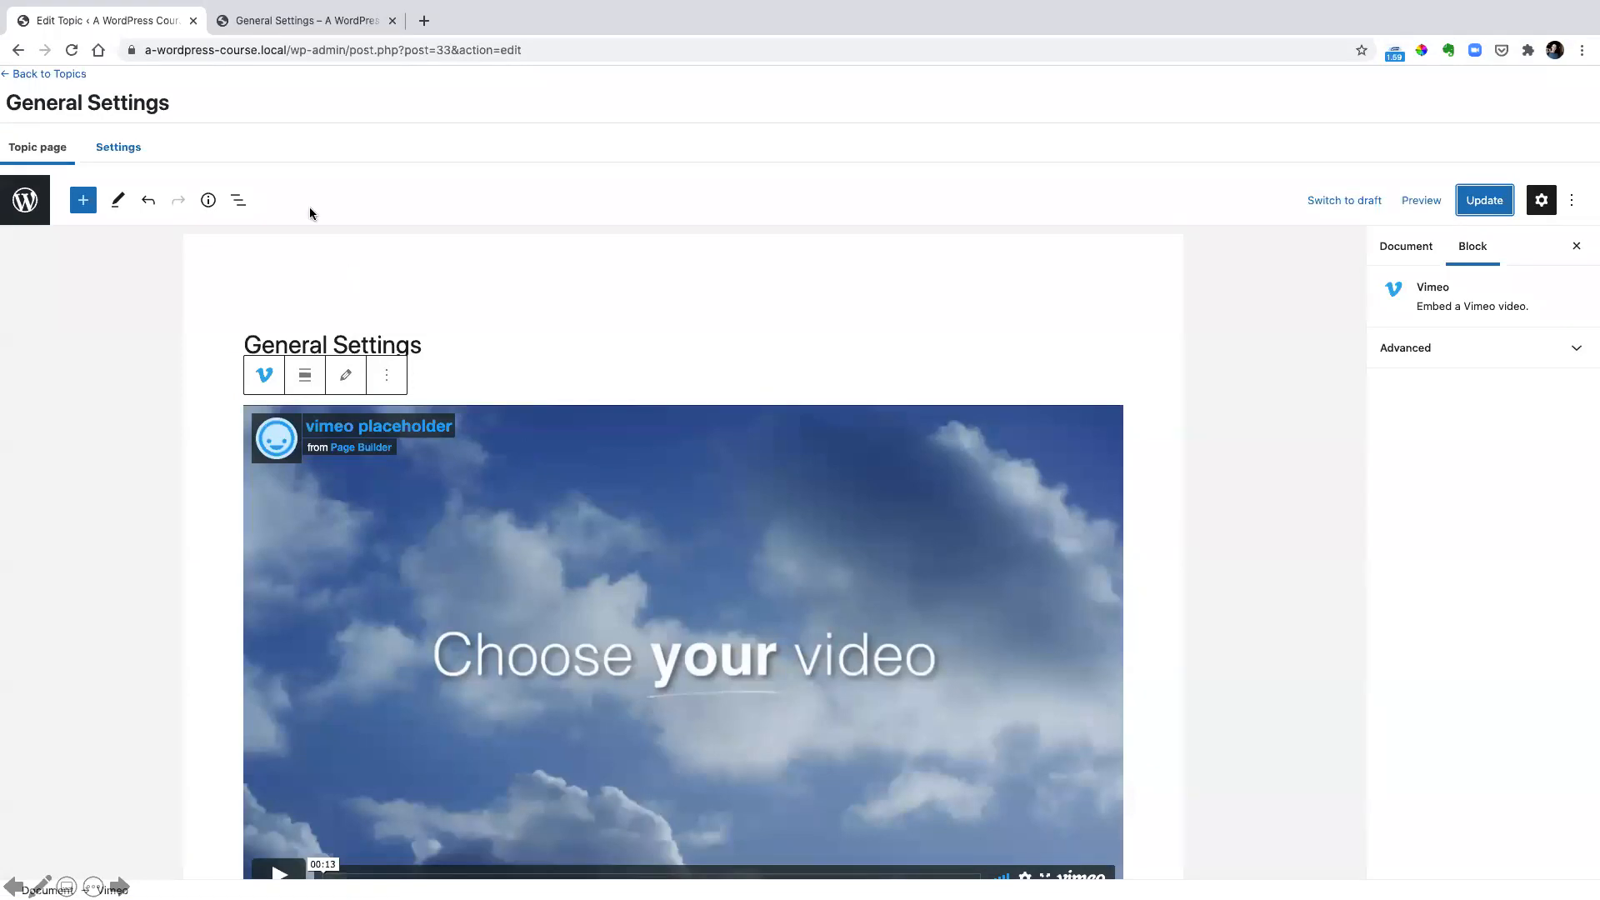
Leave the General Settings topic editor and open the LearnDash quizzes list
click(31, 73)
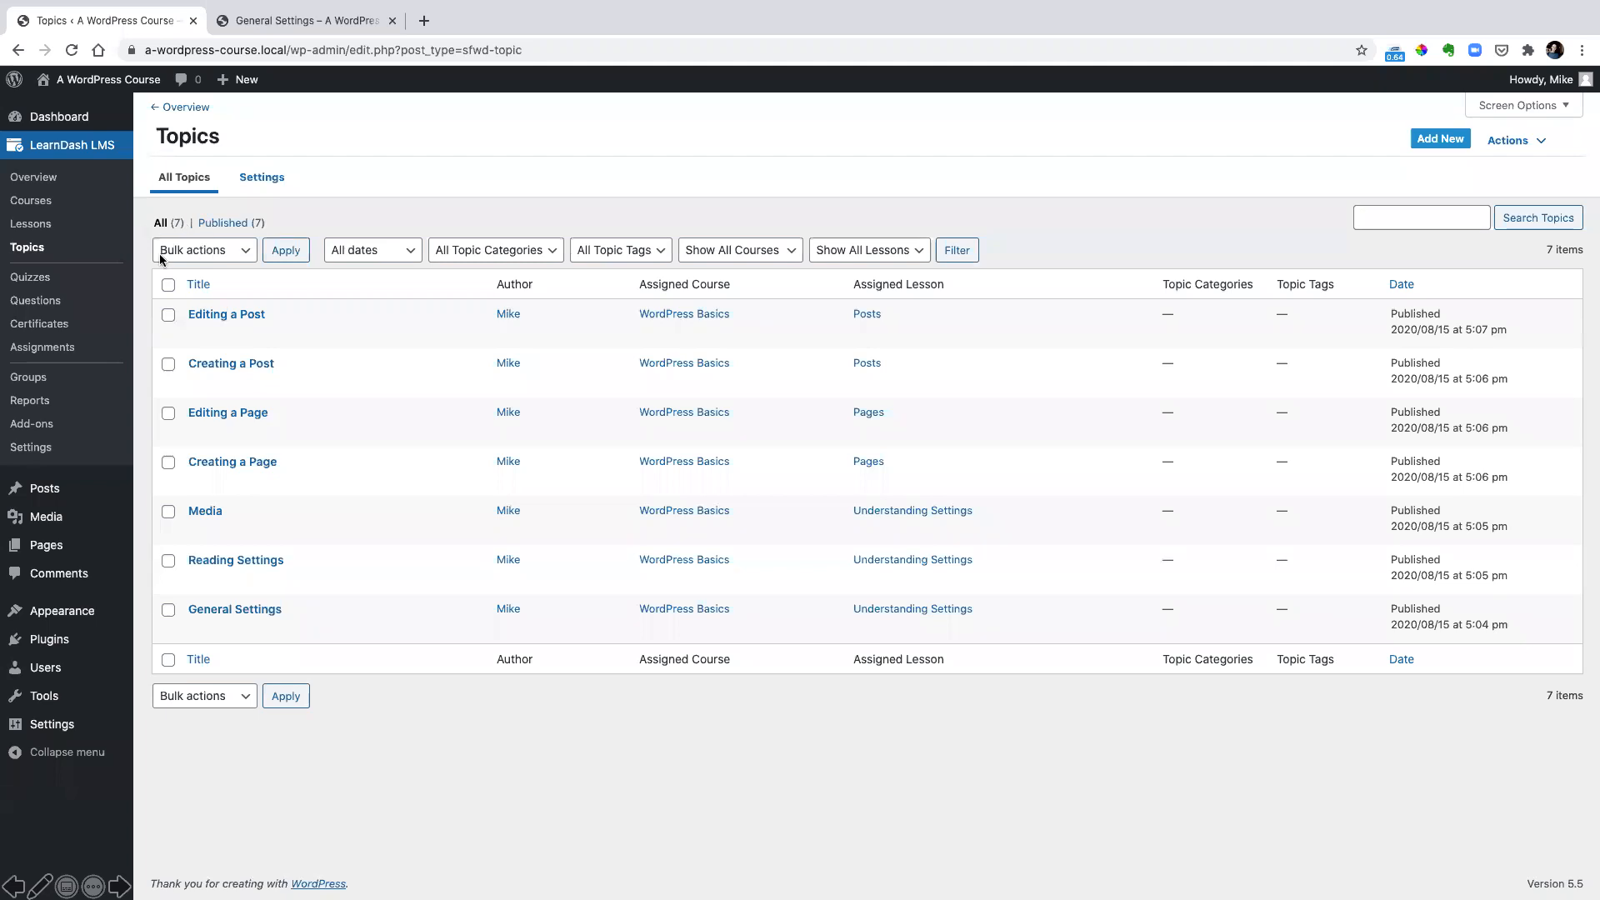
click(47, 283)
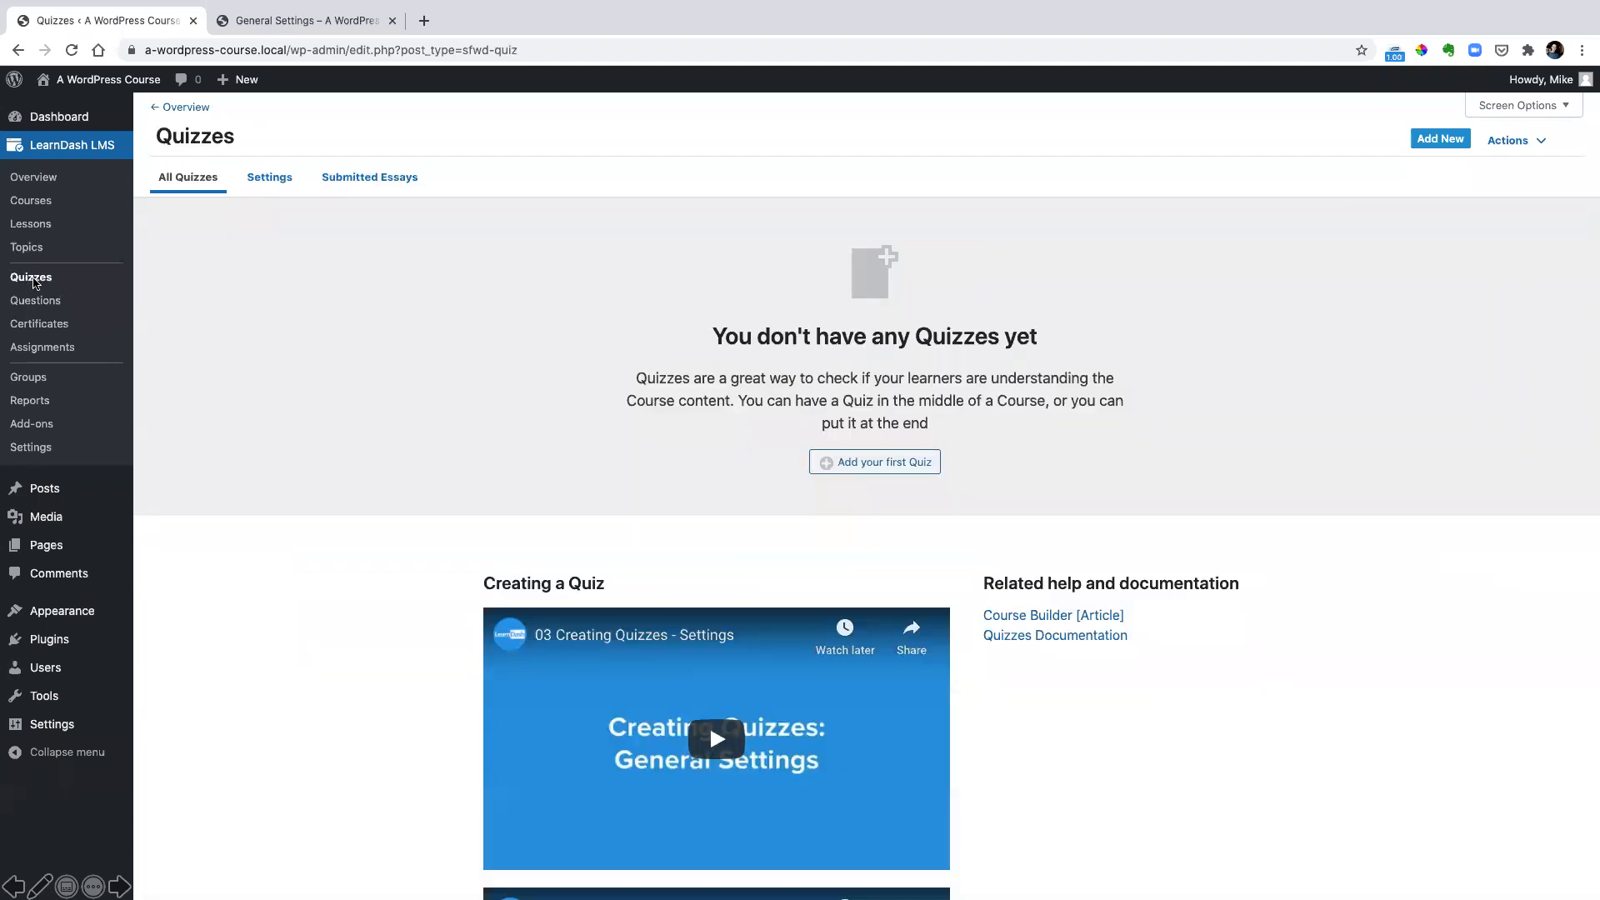
drag(4, 263, 94, 293)
drag(13, 131, 159, 159)
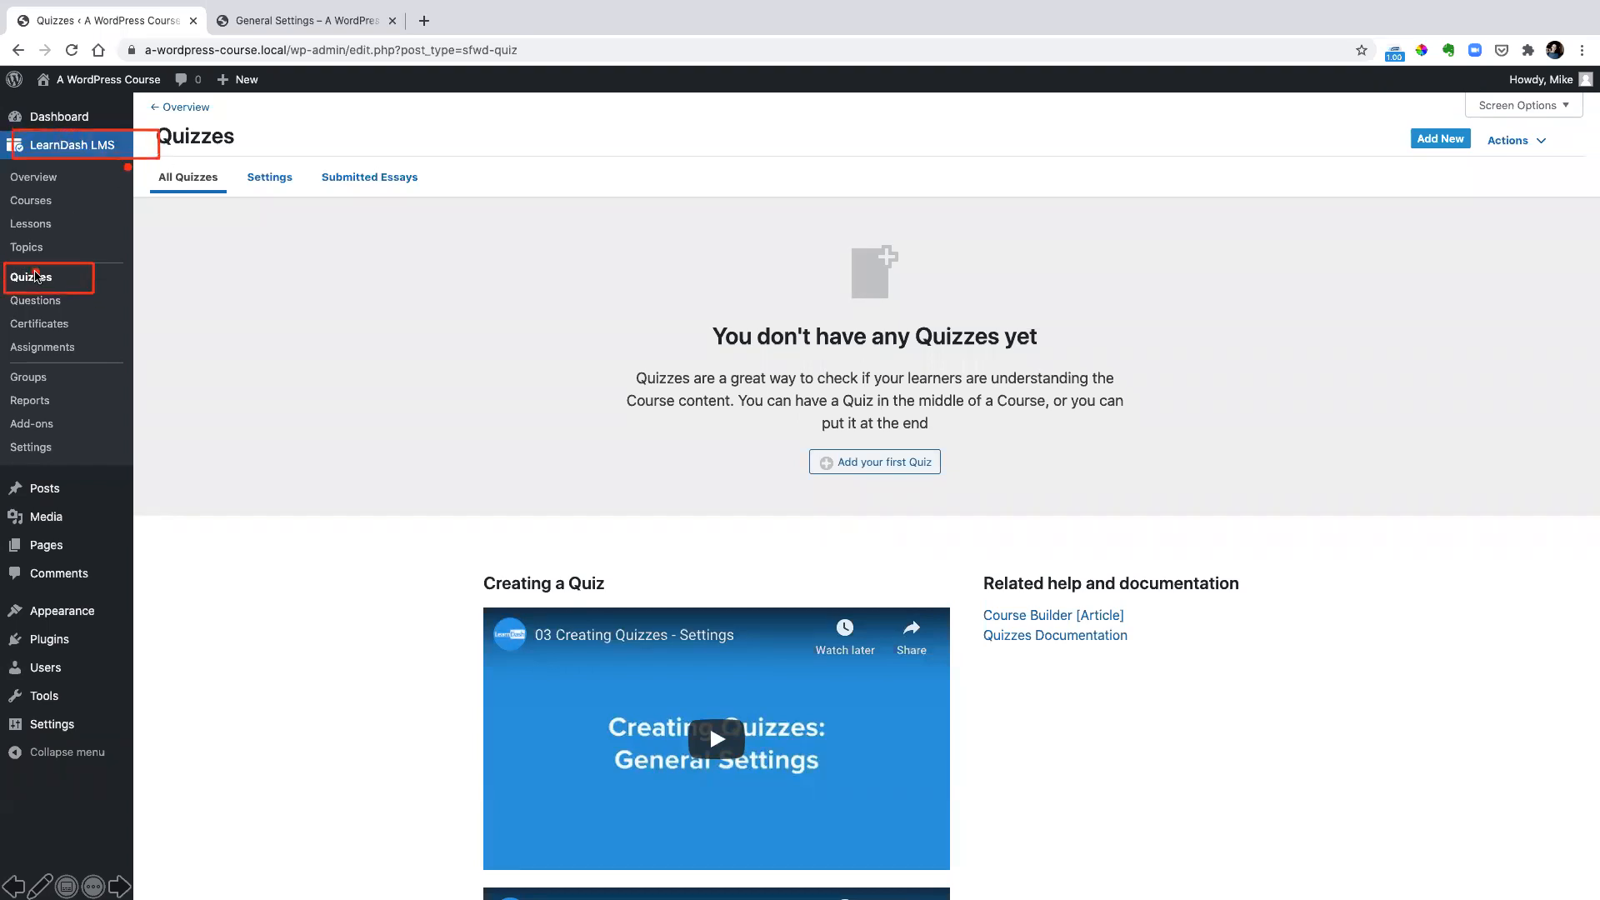
key(Escape)
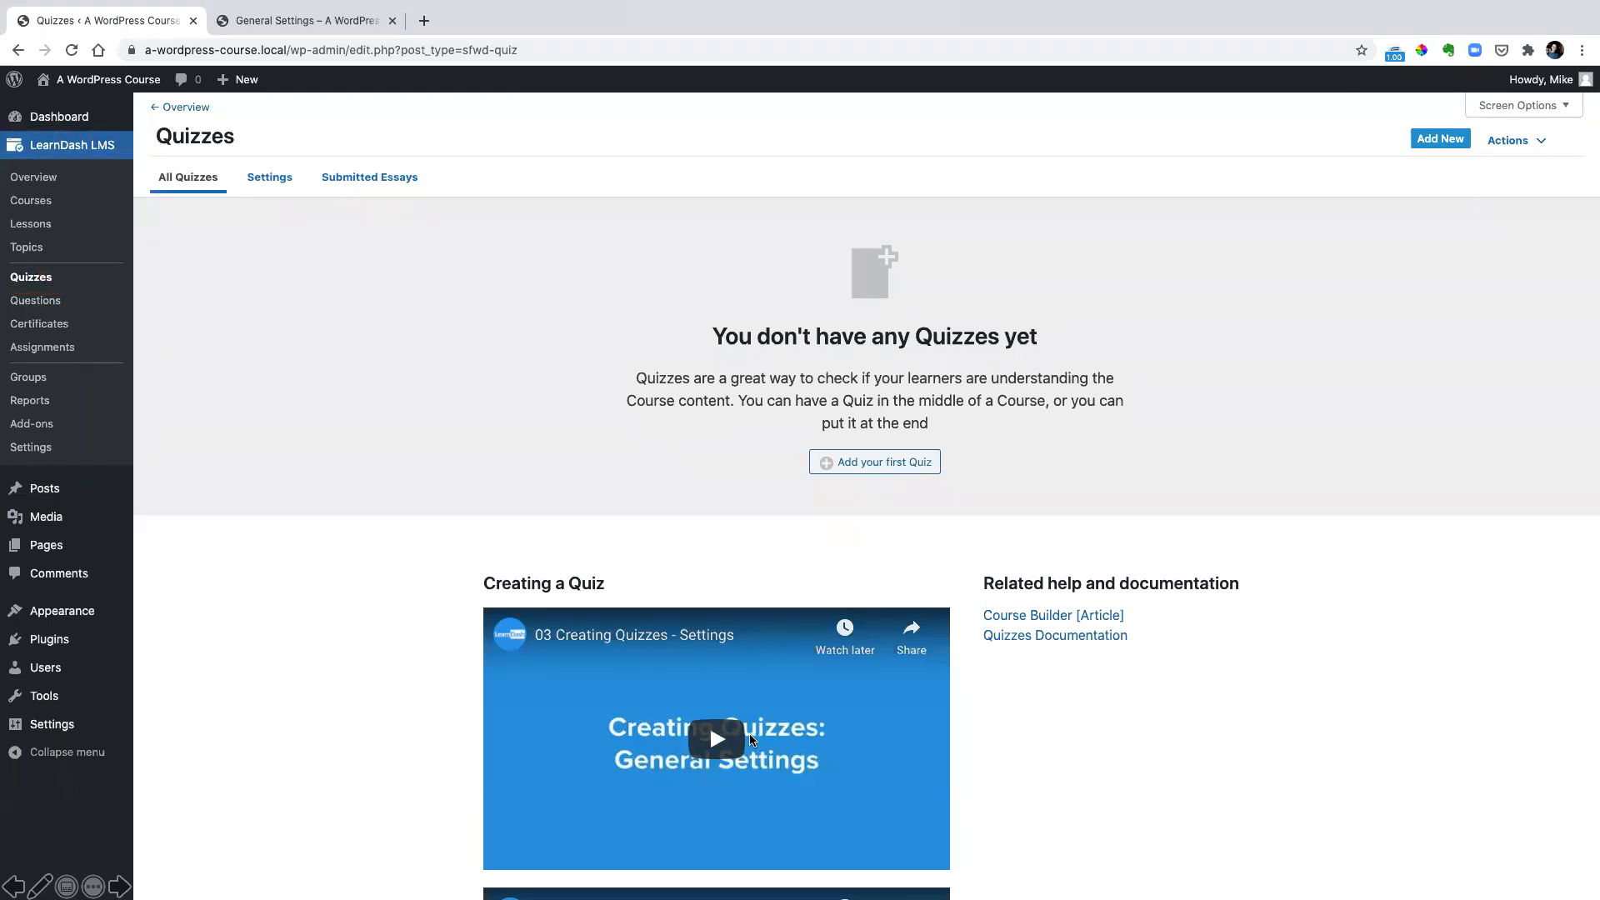
Create the first quiz and title it "Understanding Settings Quiz"
click(868, 463)
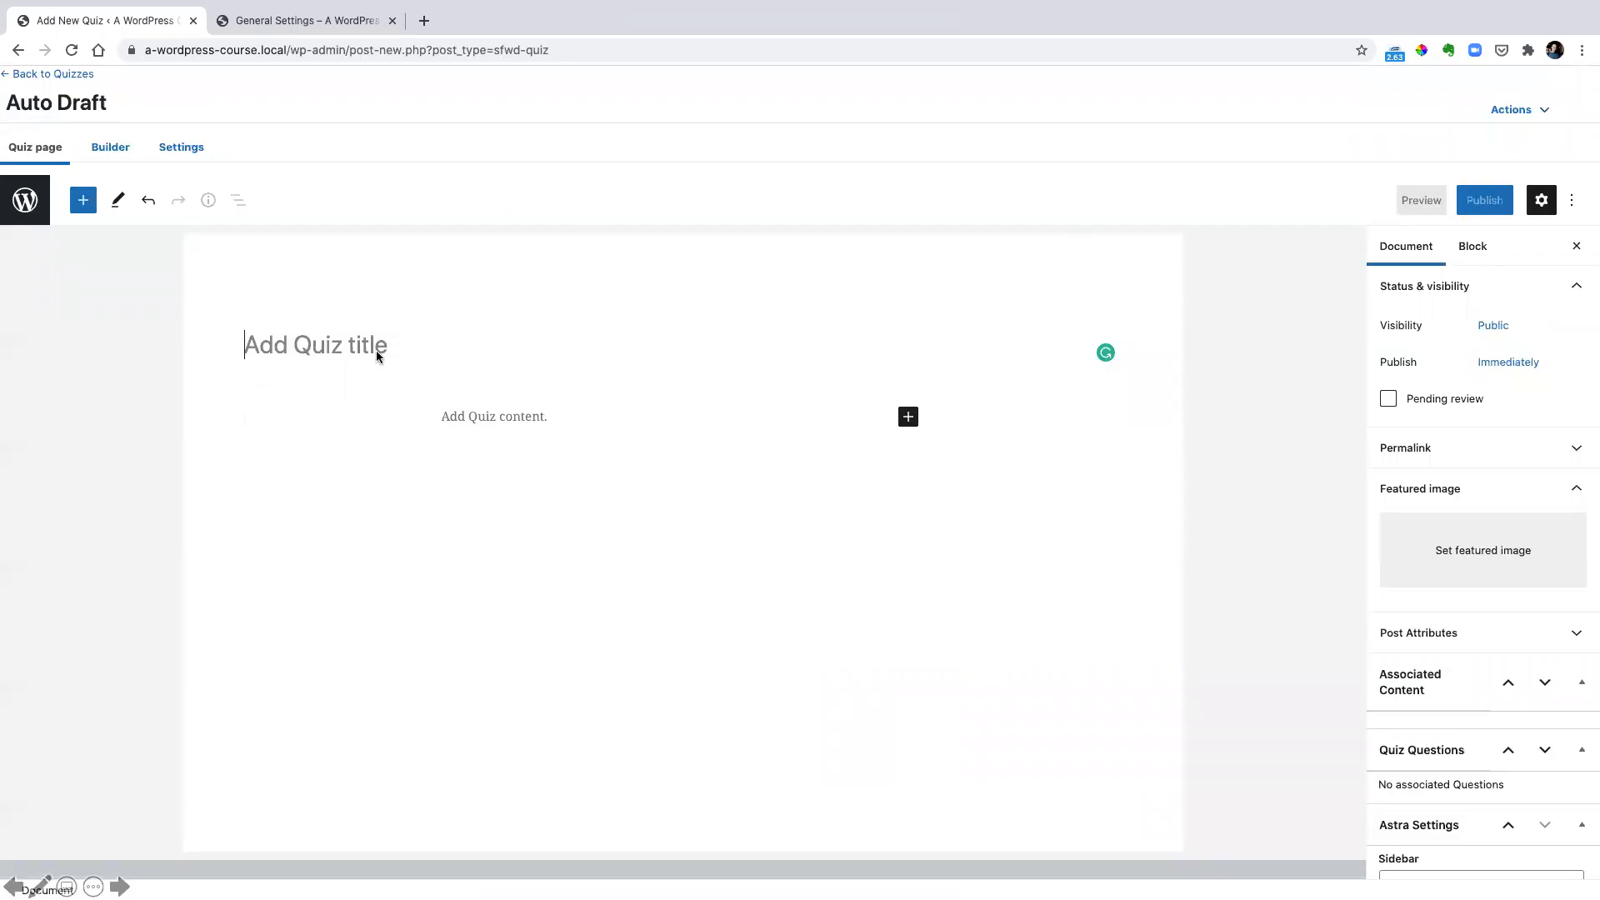
text(Understanding Settings Quiz)
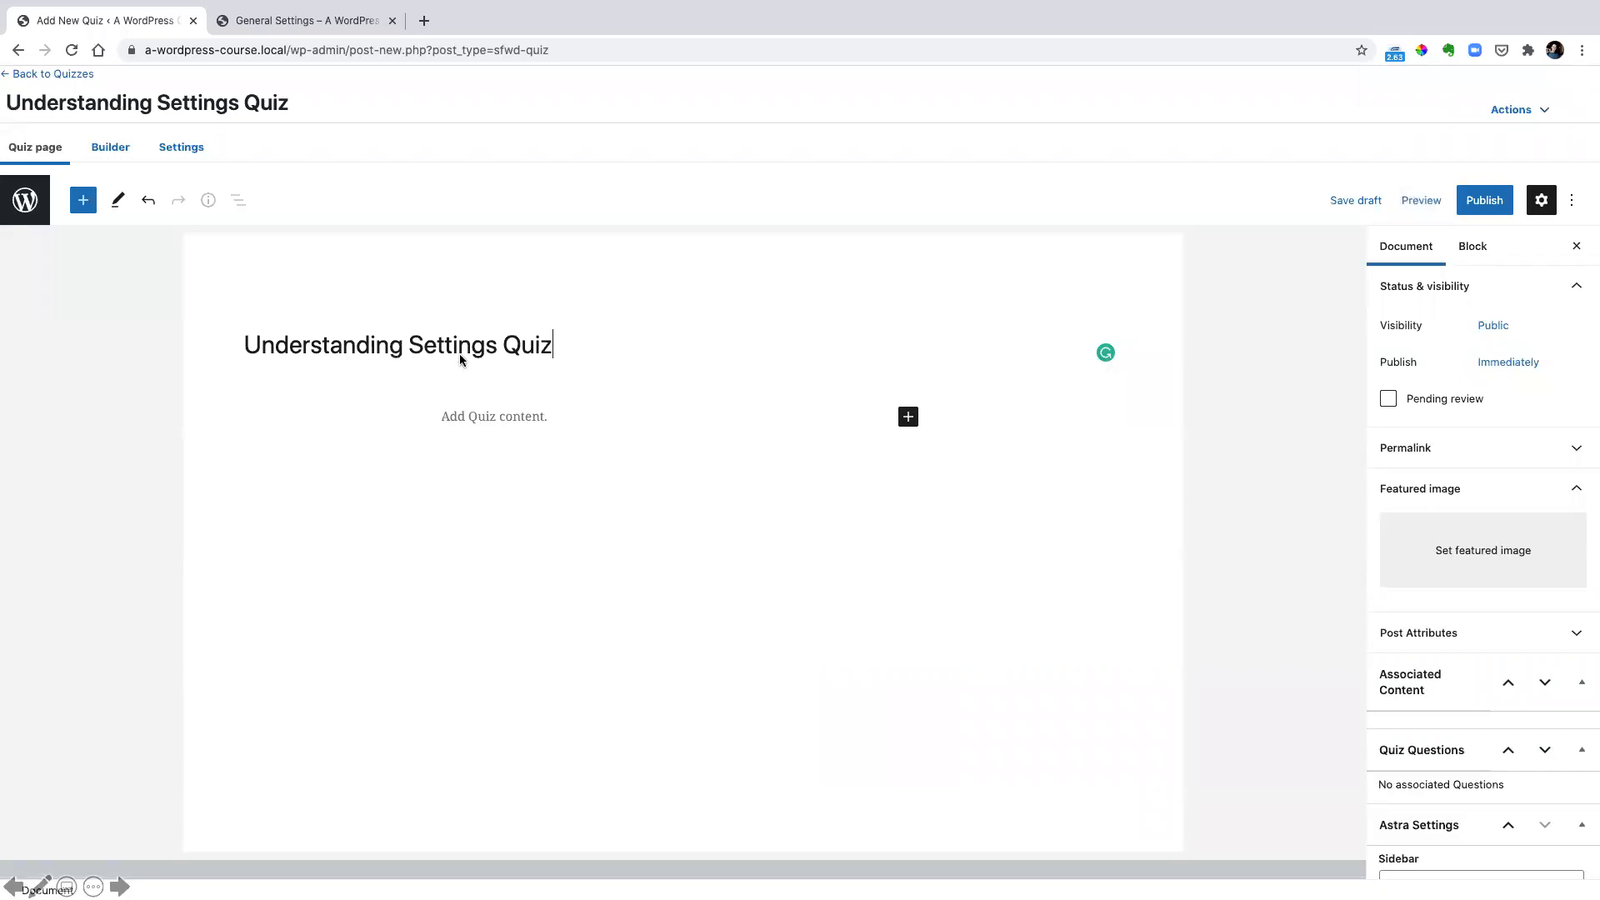
key(ctrl+z)
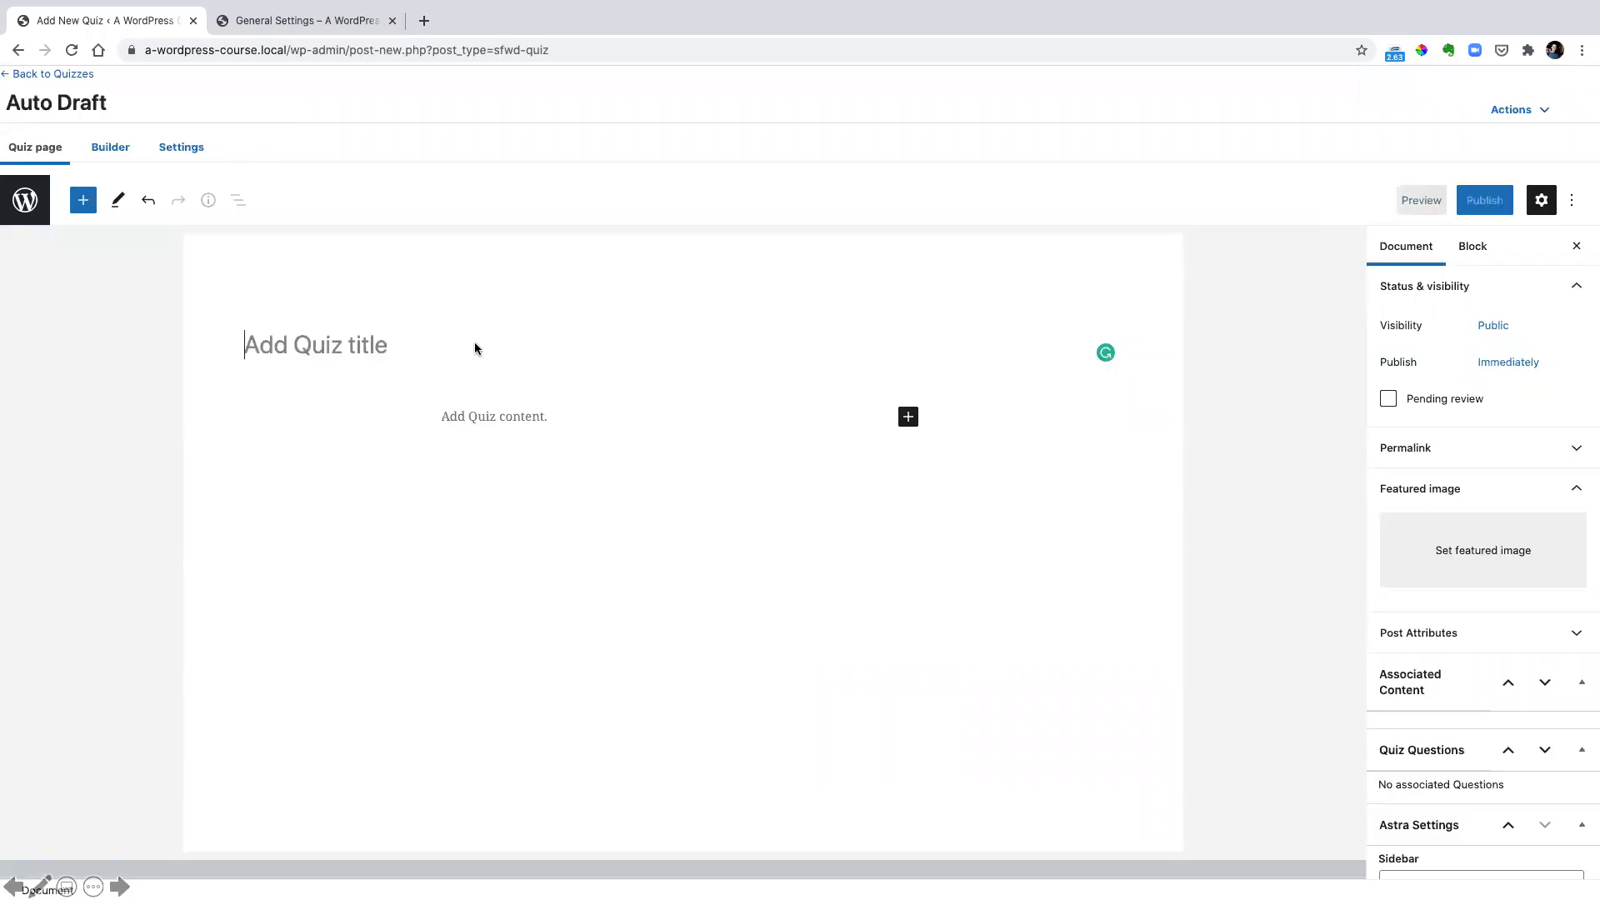
text(Understanding Settings Quiz)
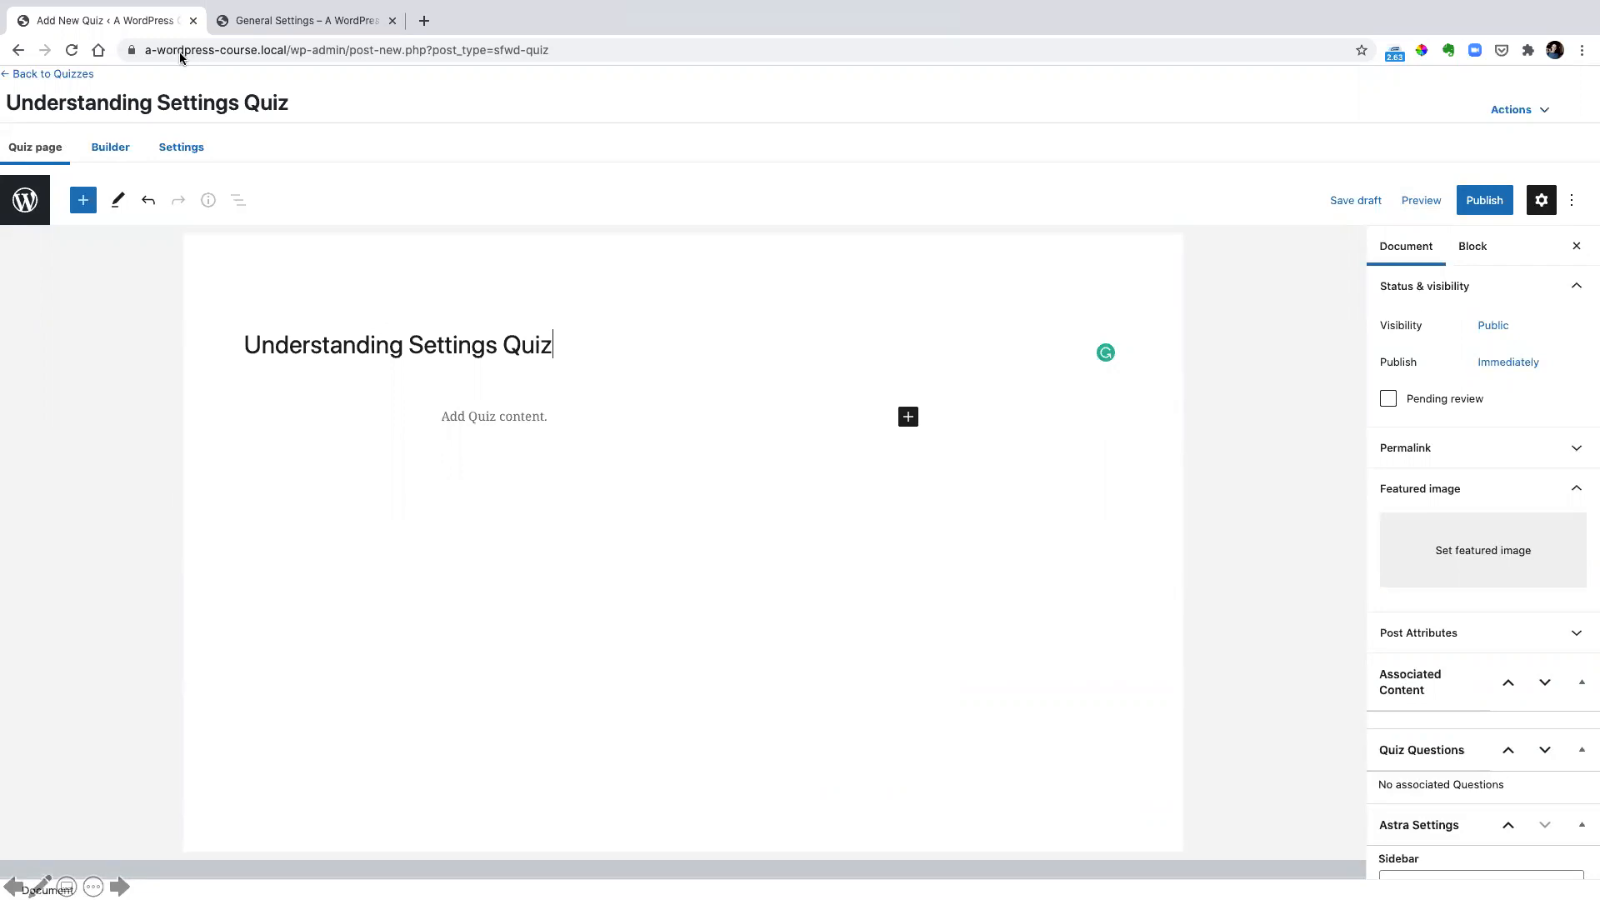
Add a question titled "Understanding Settings Question 1" in the quiz builder
click(108, 154)
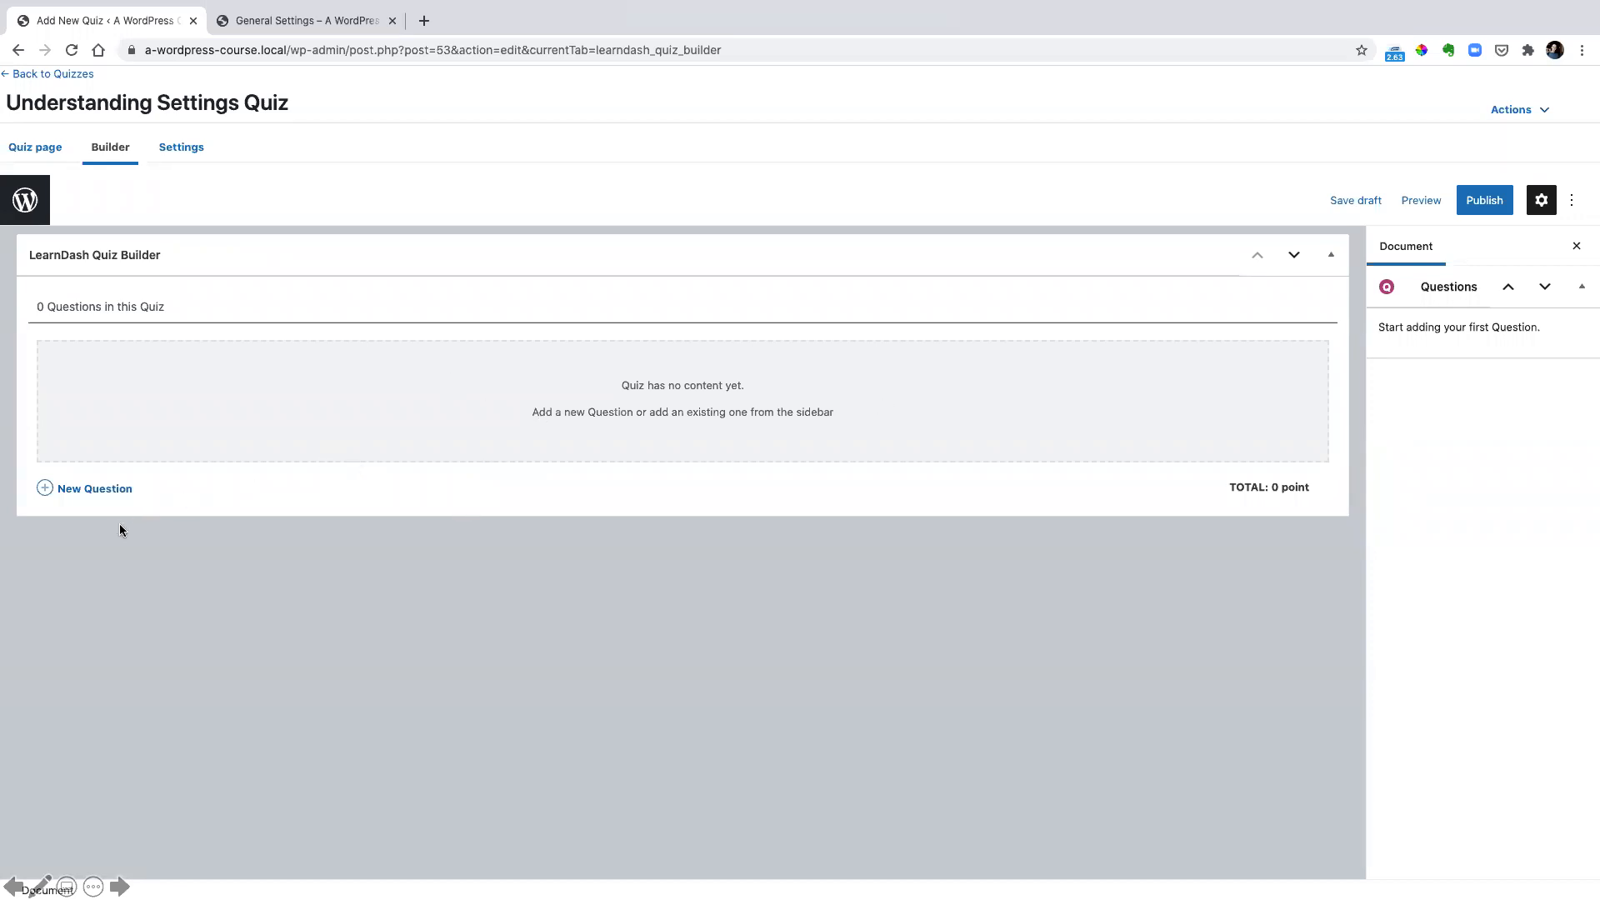
click(92, 488)
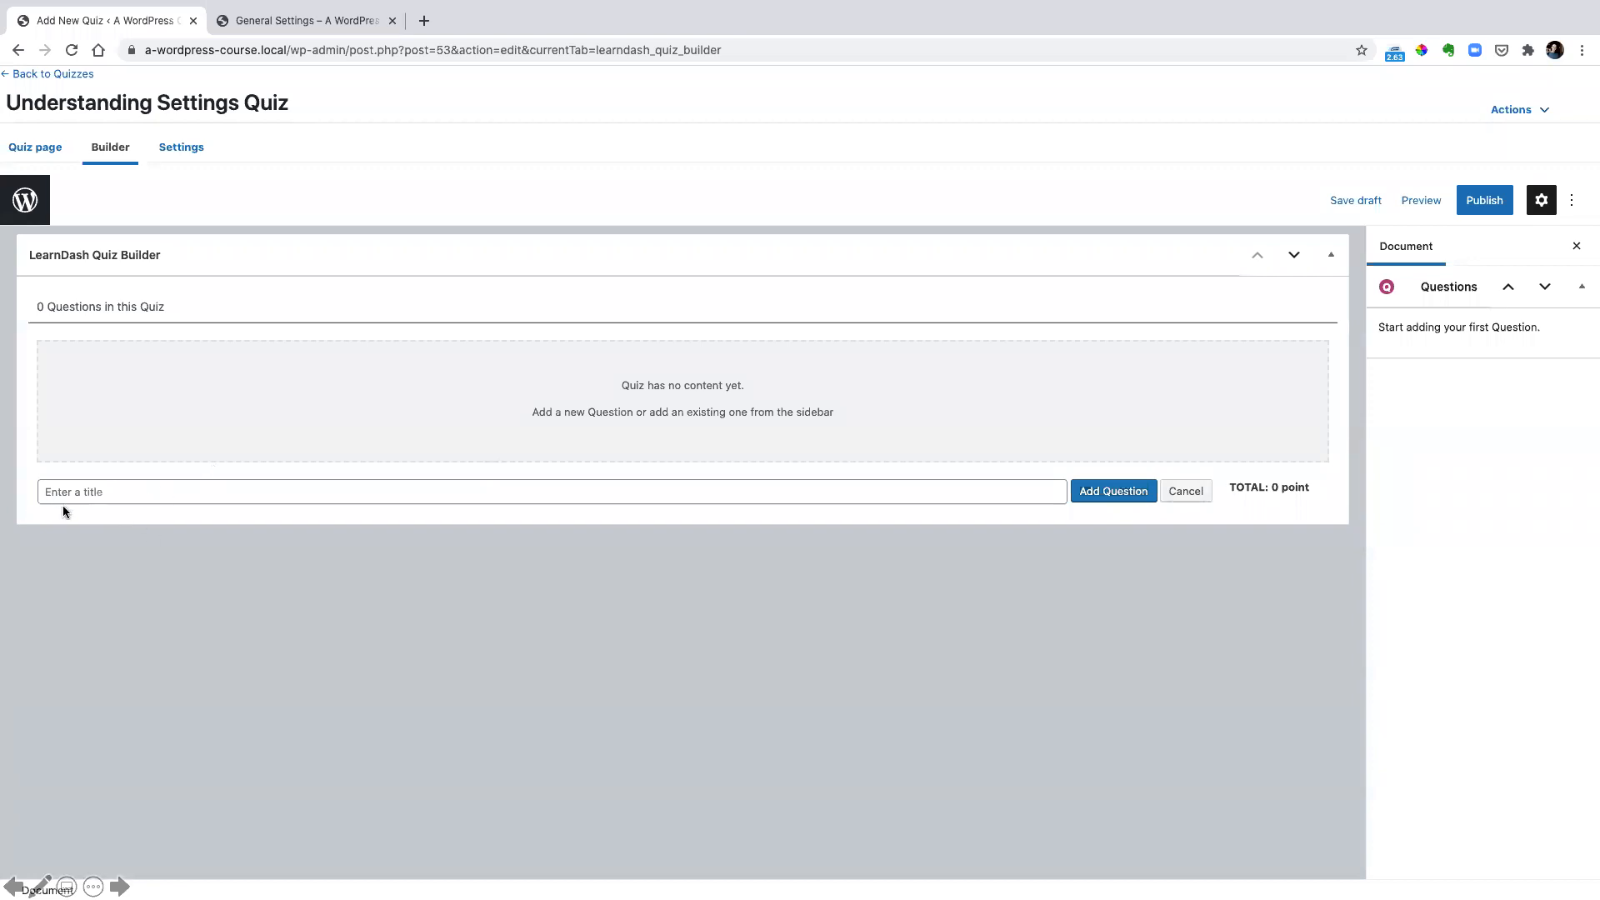
text(Understanding Settings Question 1)
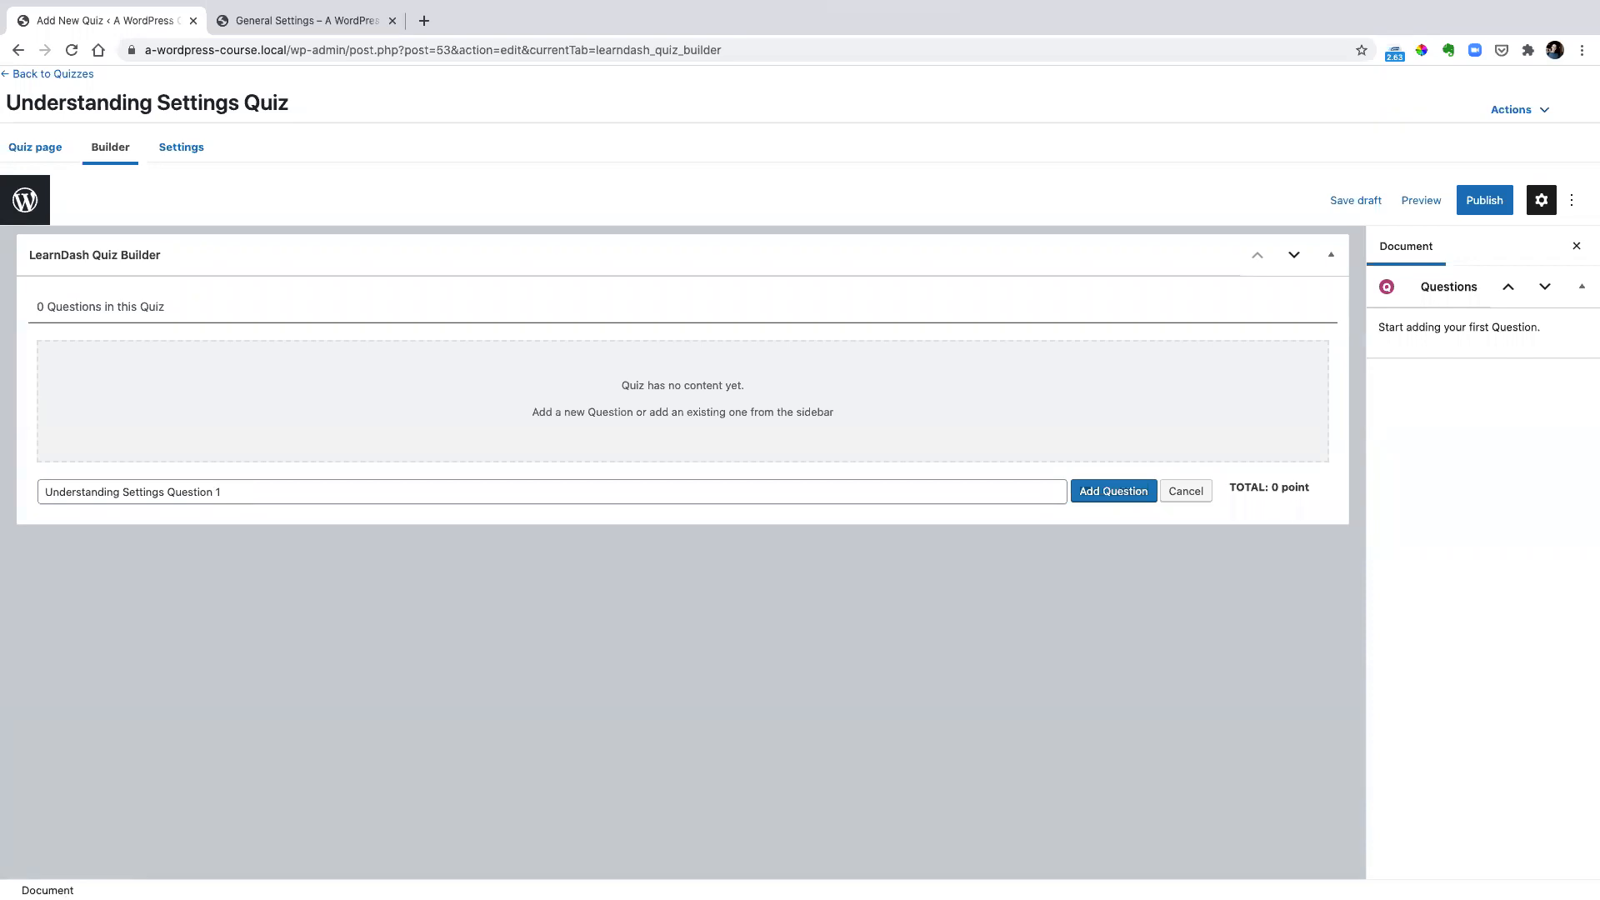
click(1115, 490)
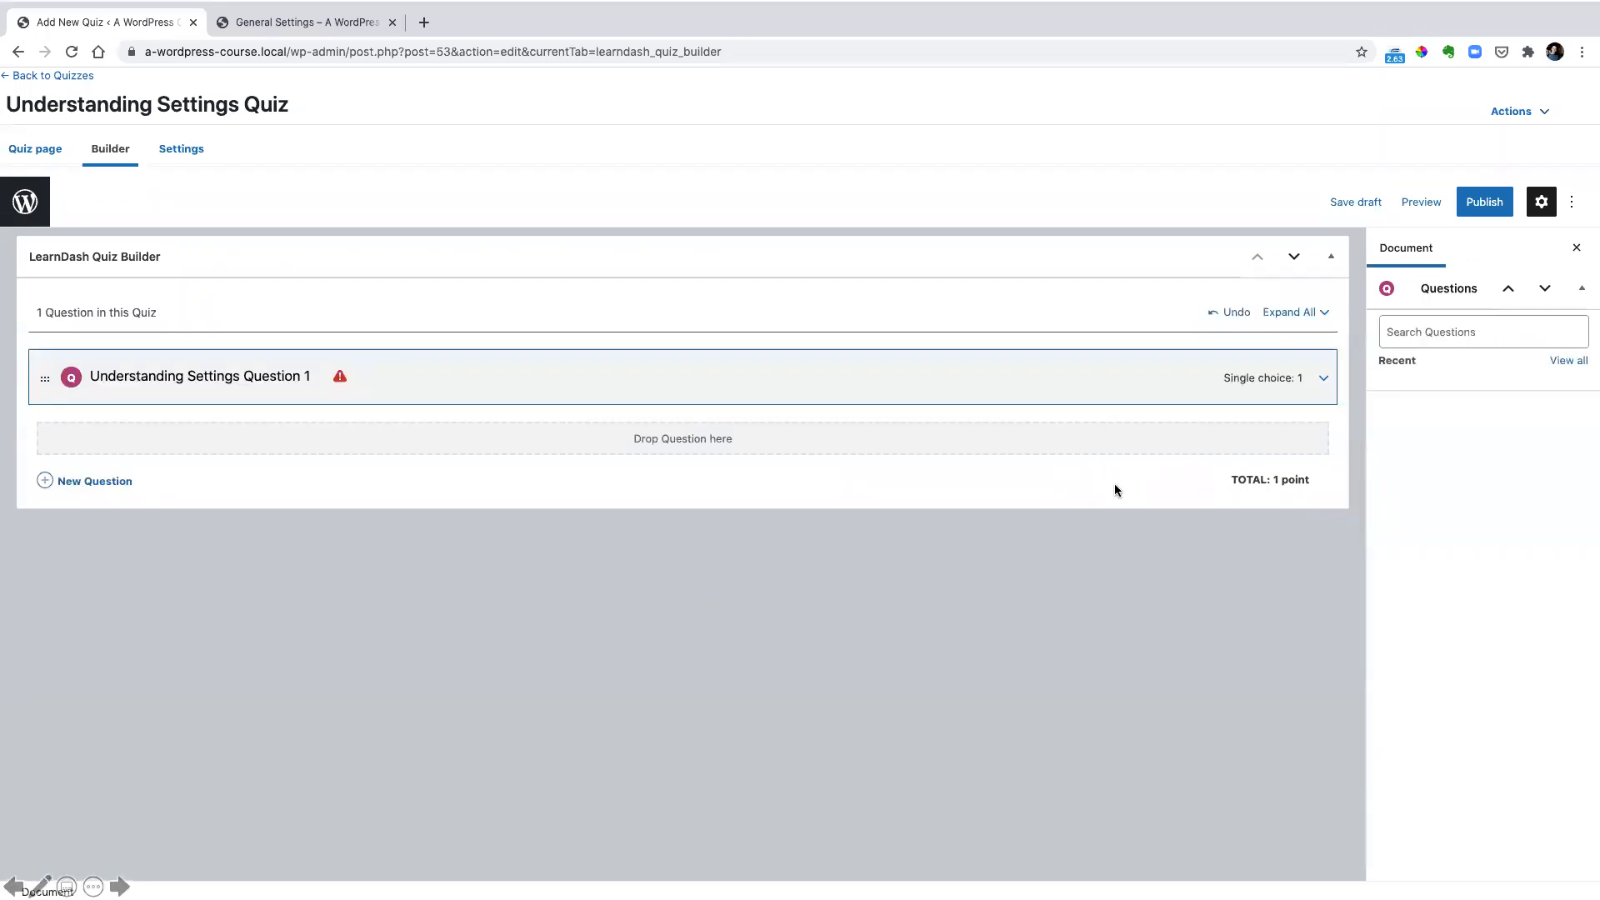
Expand Understanding Settings Question 1 and set its question text to "Where can you find the WordPress General Settings?"
click(1325, 380)
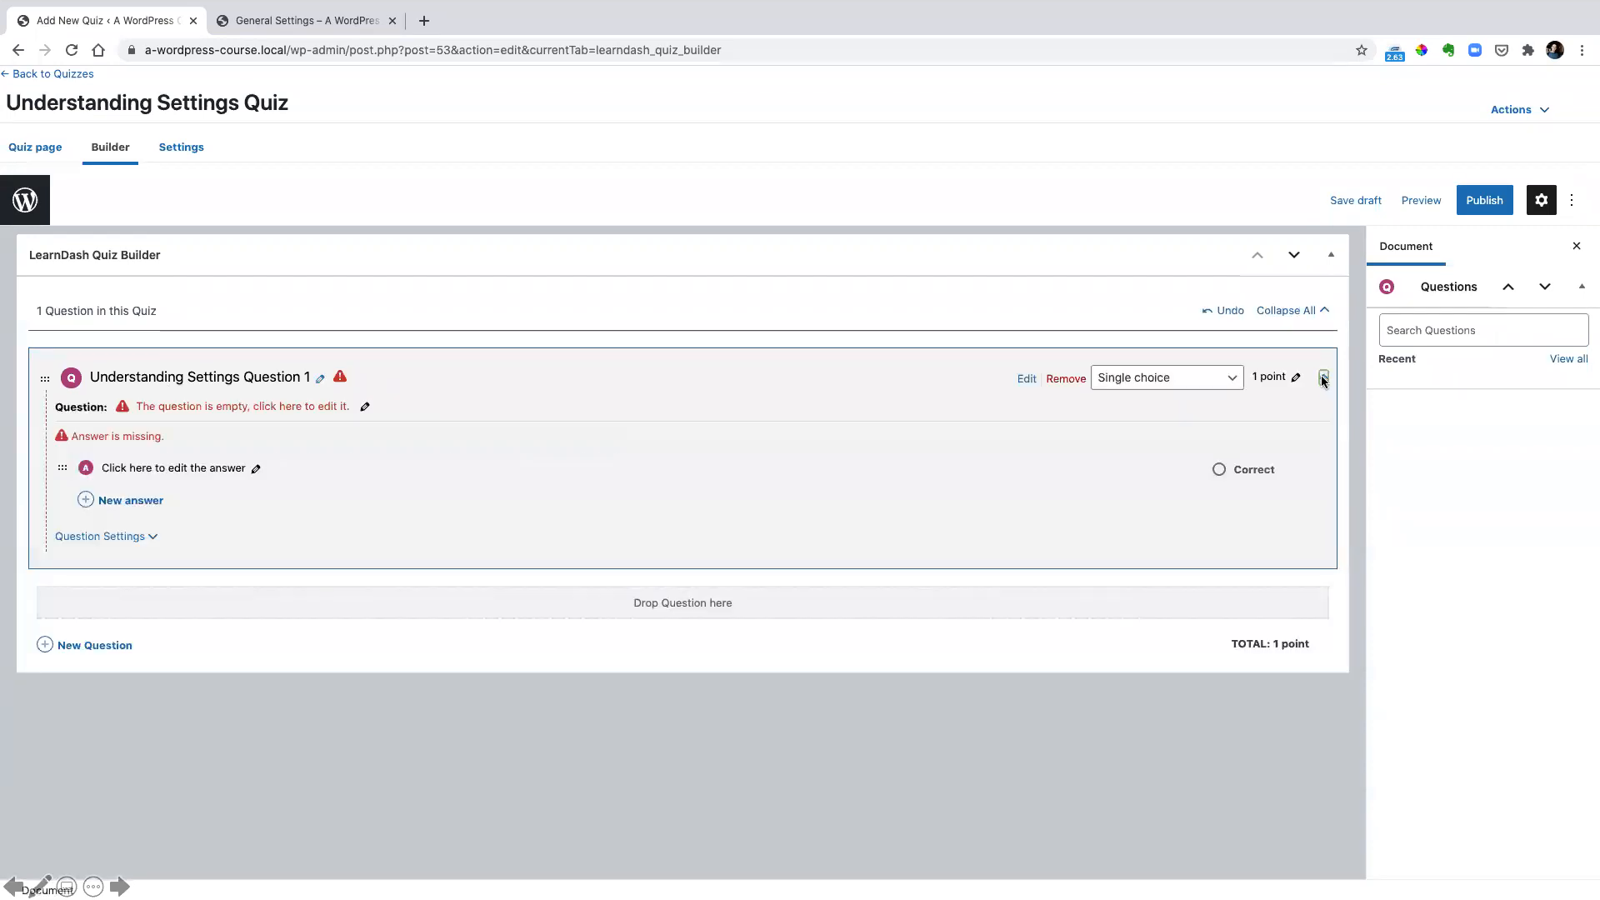
click(361, 404)
click(353, 407)
click(83, 503)
text(Where can you find the WordPress General Settings?)
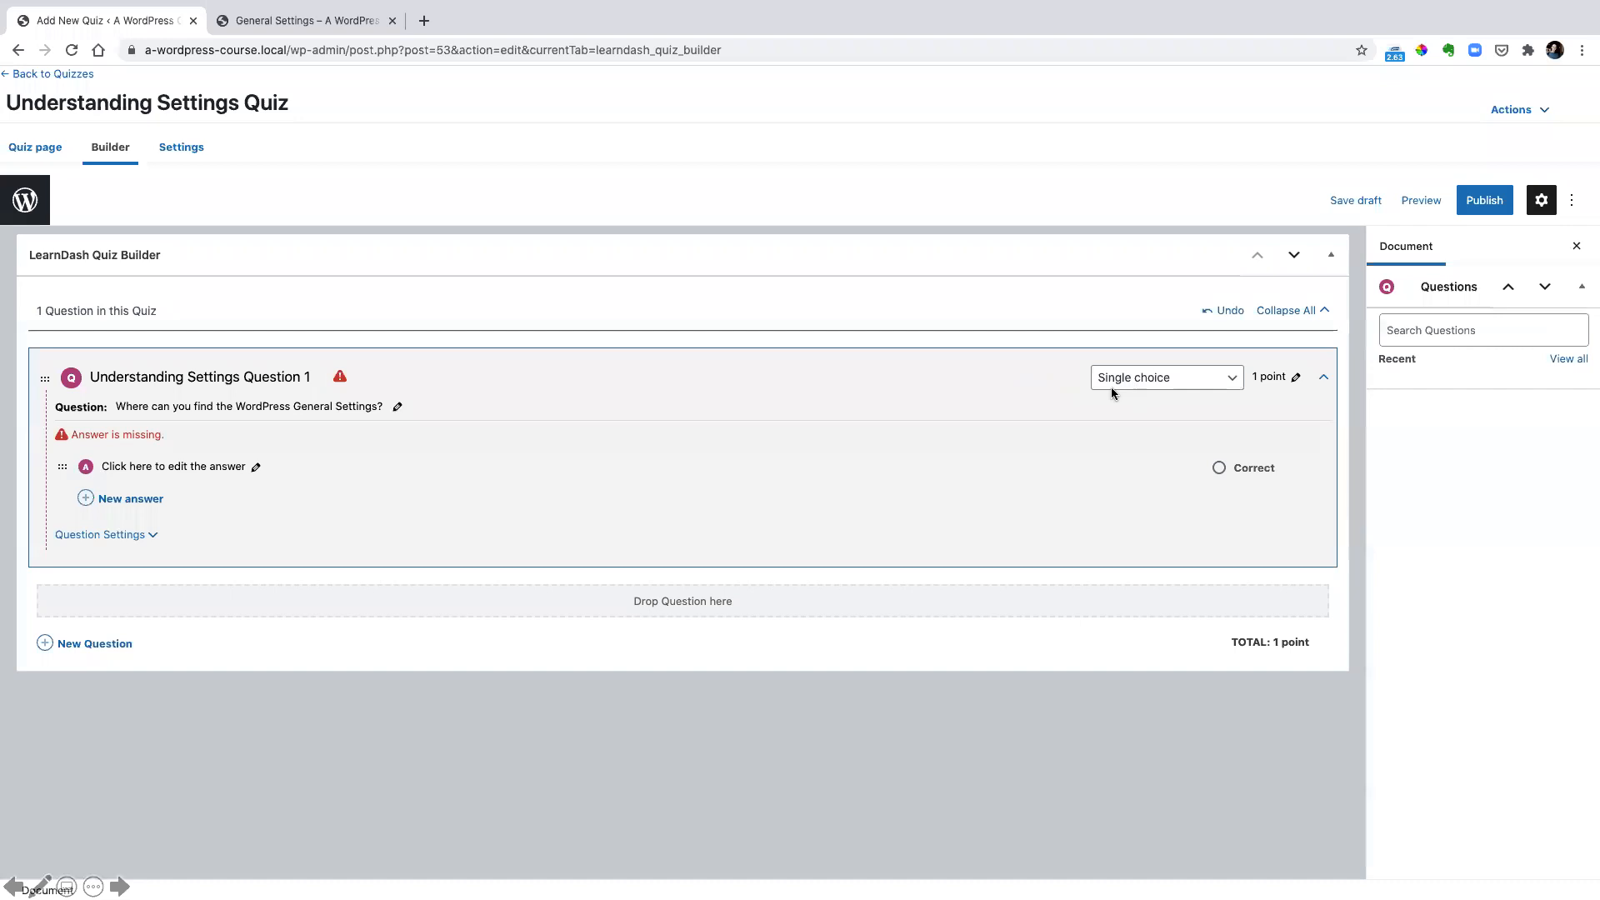
Give the question four answers: "Under plugins", "Under the settings menu", "Website control panel" and "On Netfilx"
click(252, 467)
text(Under plugins)
key(Return)
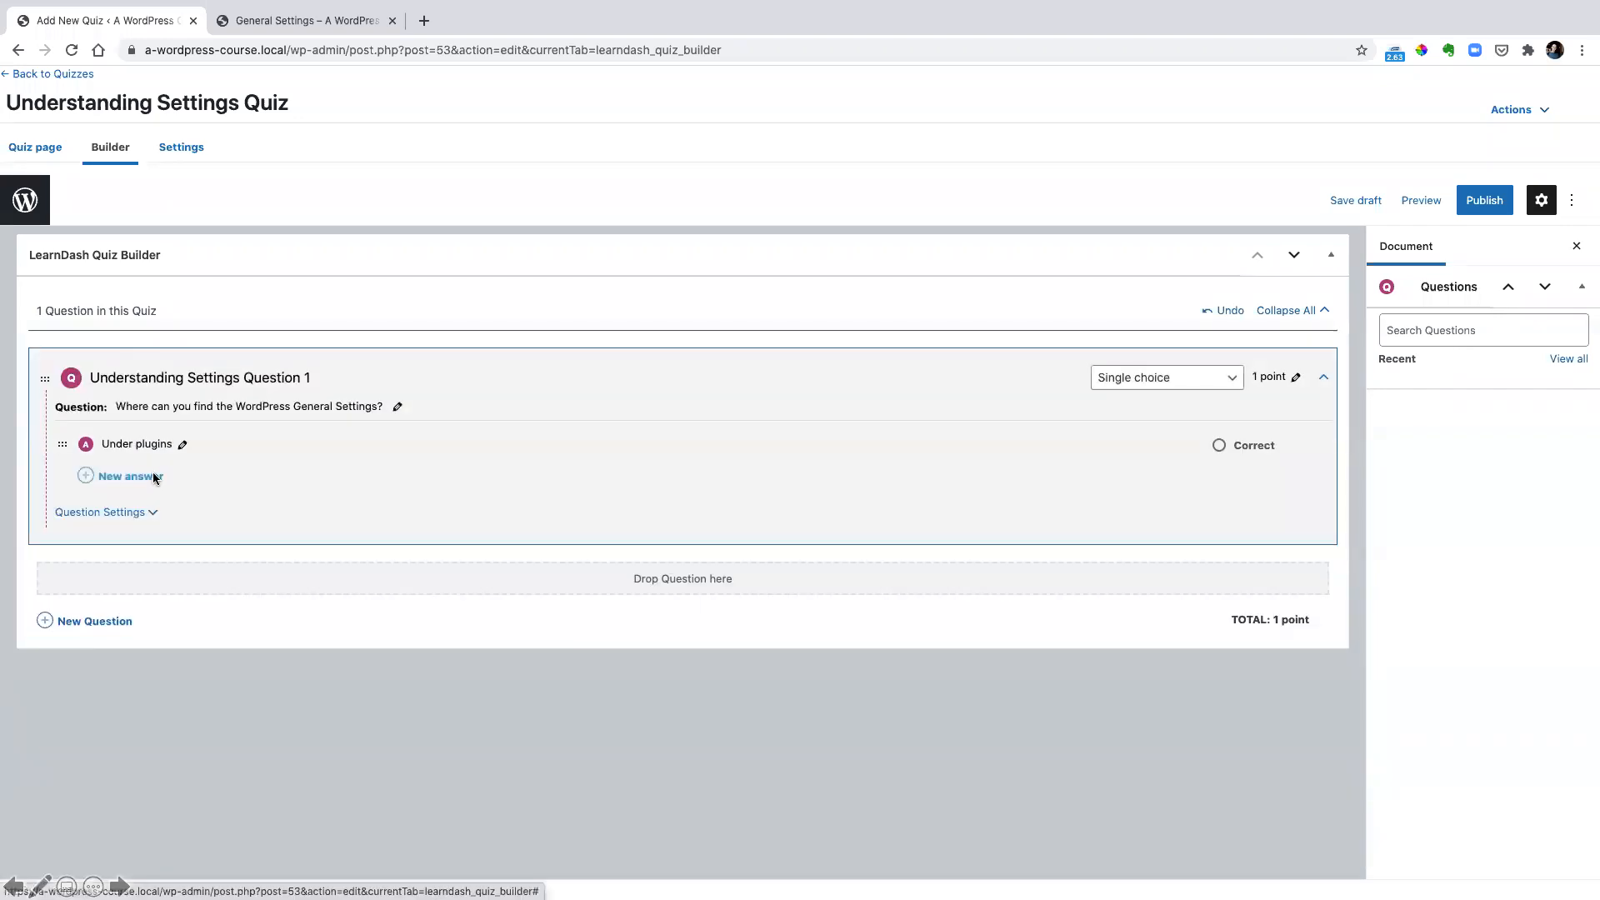
click(146, 479)
text(Under the settings menu)
key(Return)
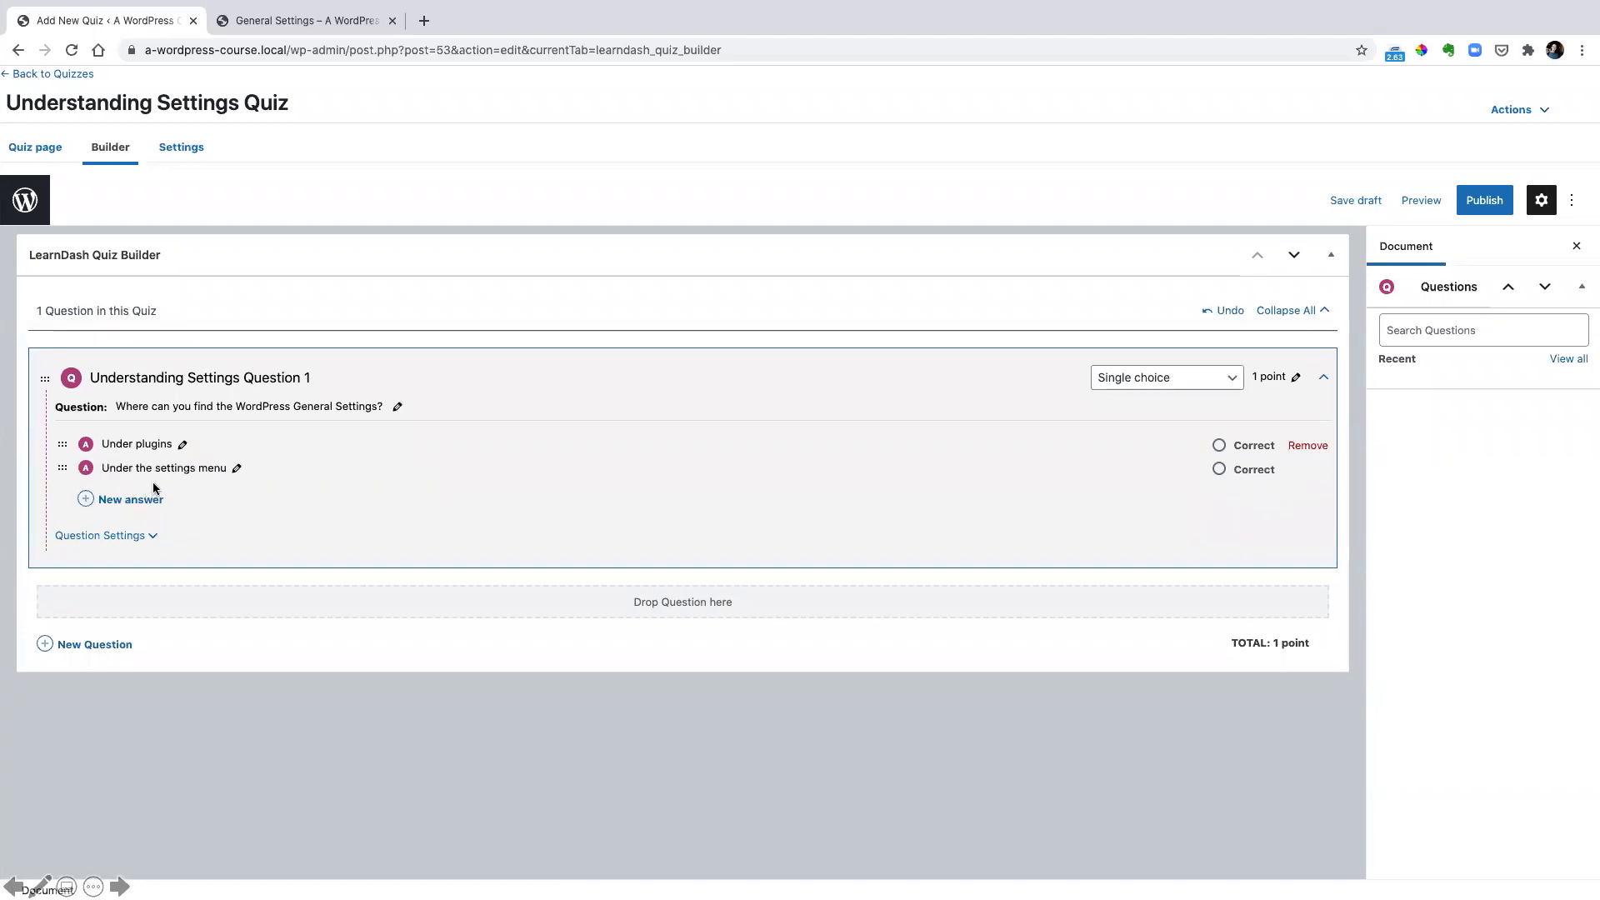
click(163, 492)
text(Website control panel)
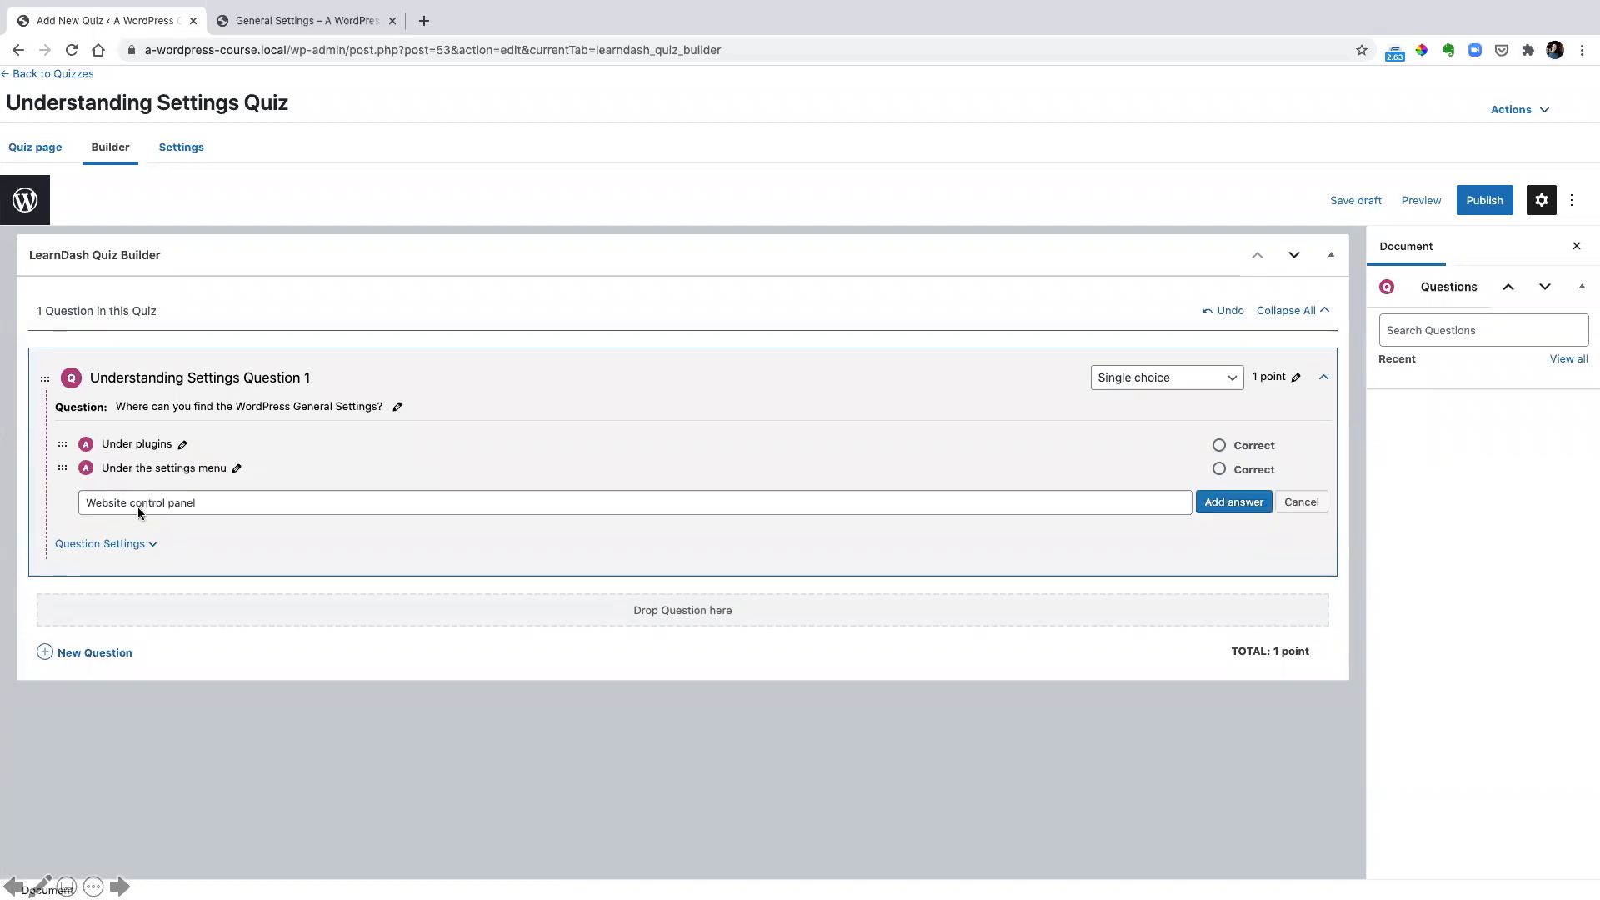
key(Return)
click(146, 519)
text(On Netflix)
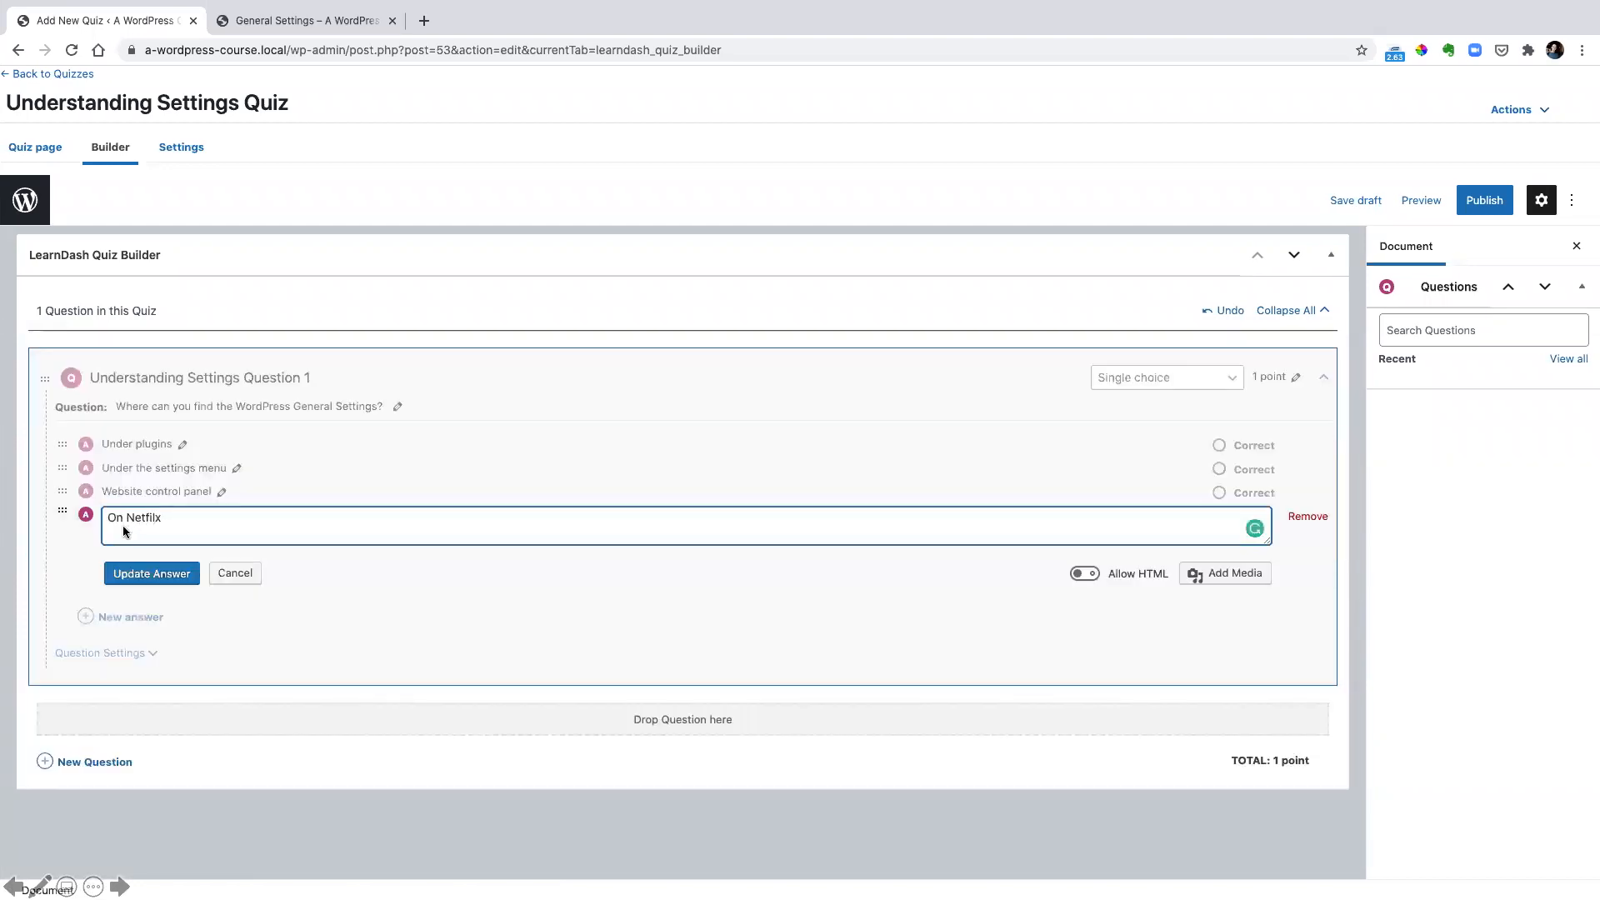
key(Return)
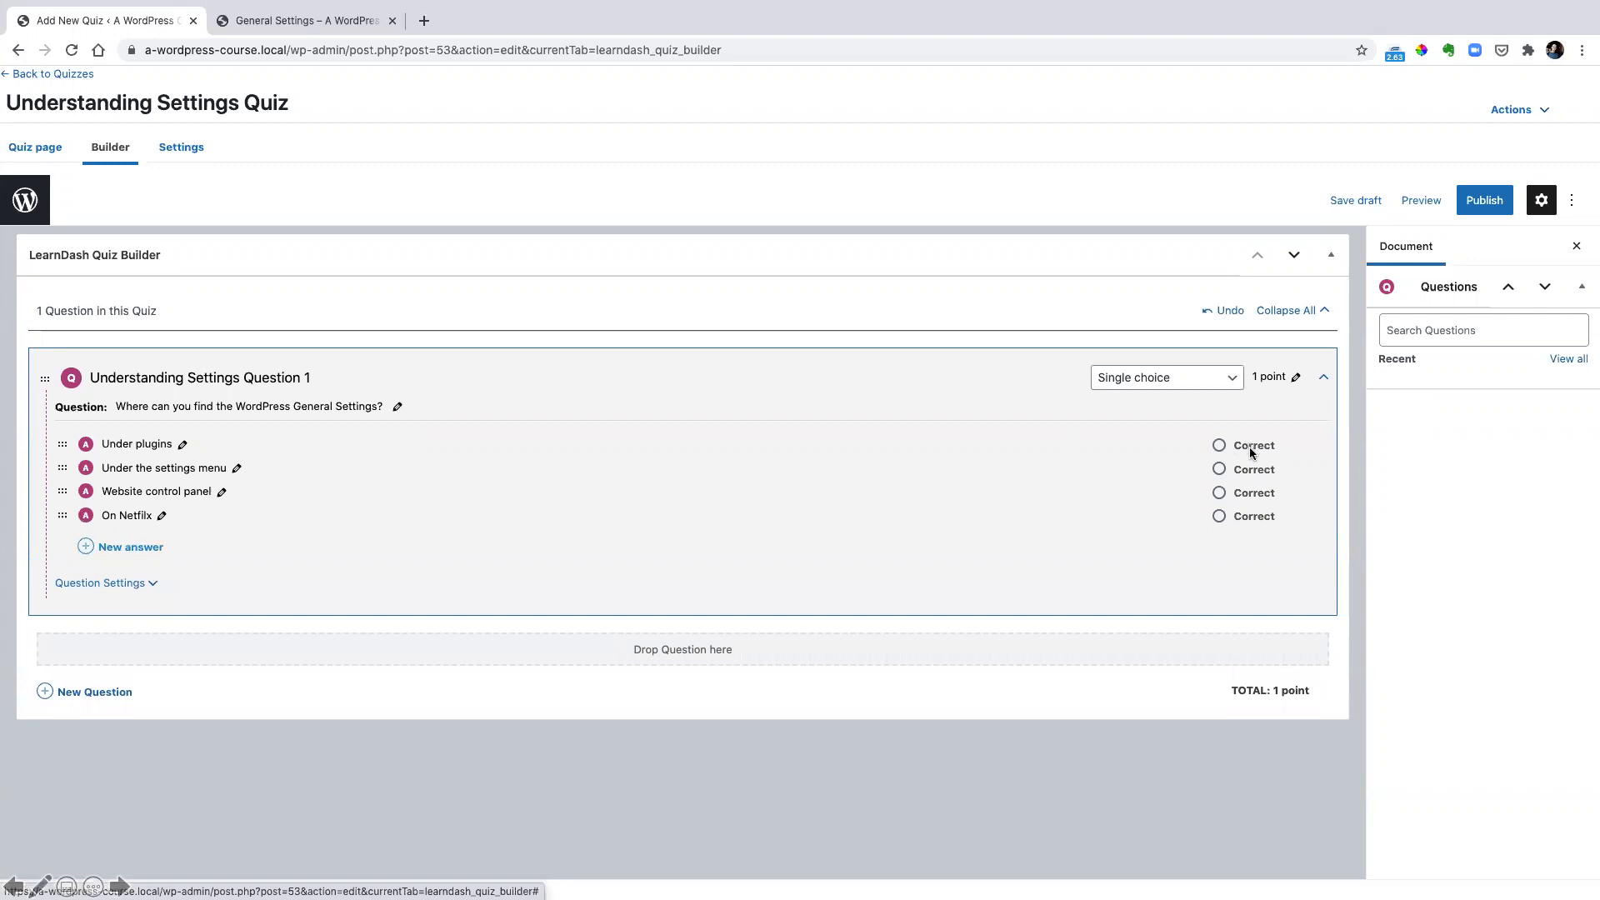
Mark "Under the settings menu" as the correct answer and add a question titled "Understanding Settings Question 2"
click(1221, 467)
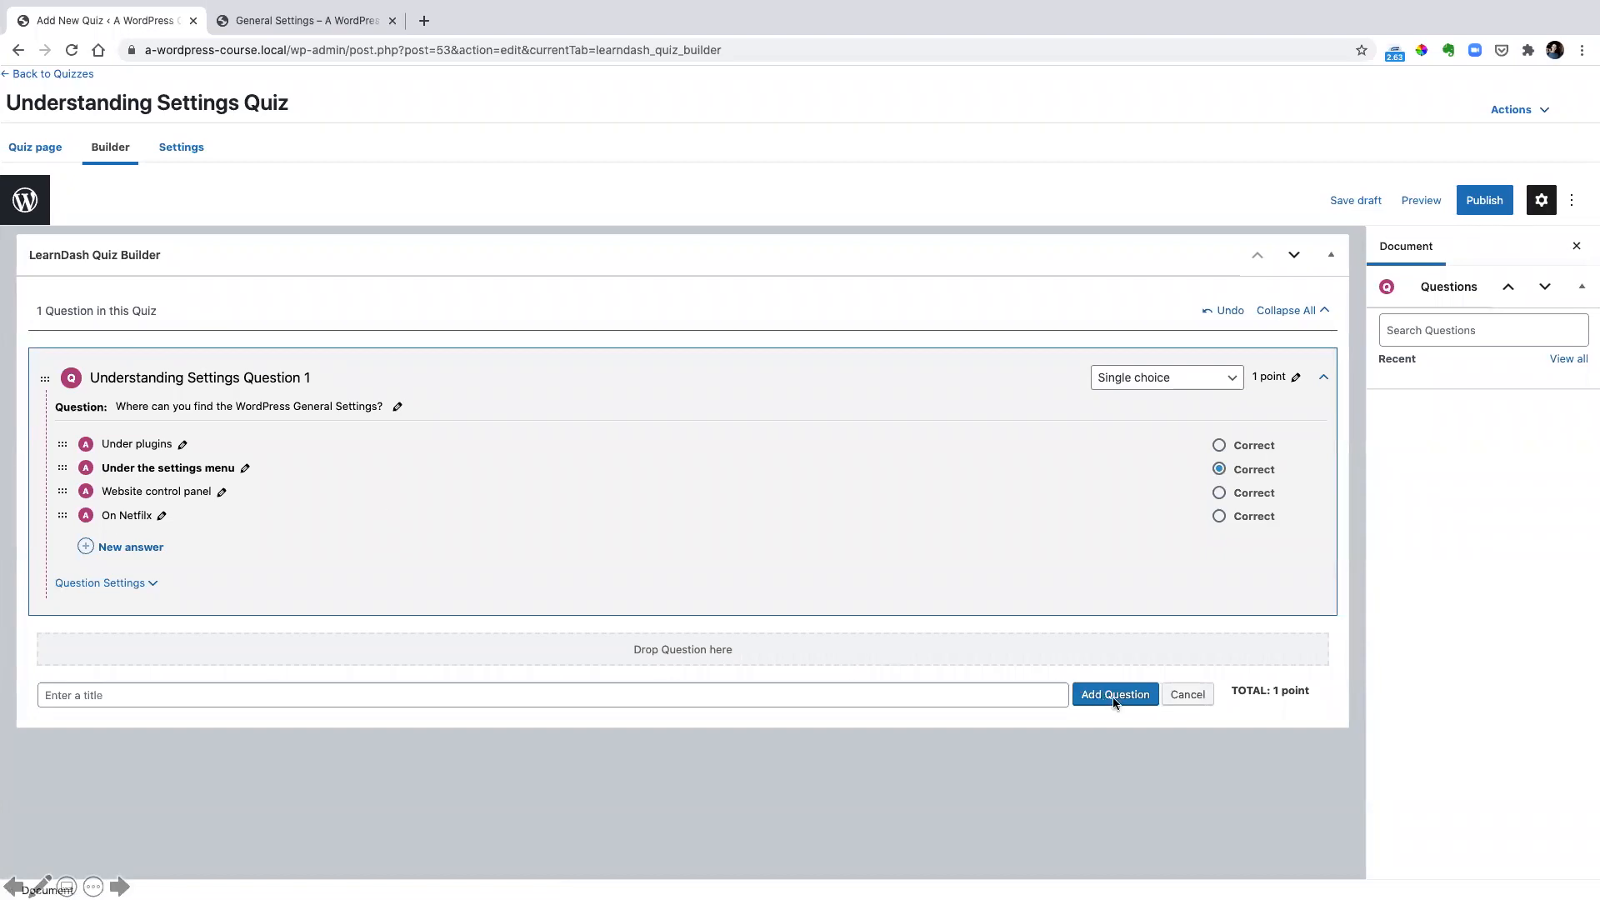
click(111, 701)
text(Understanding Settings Question 2)
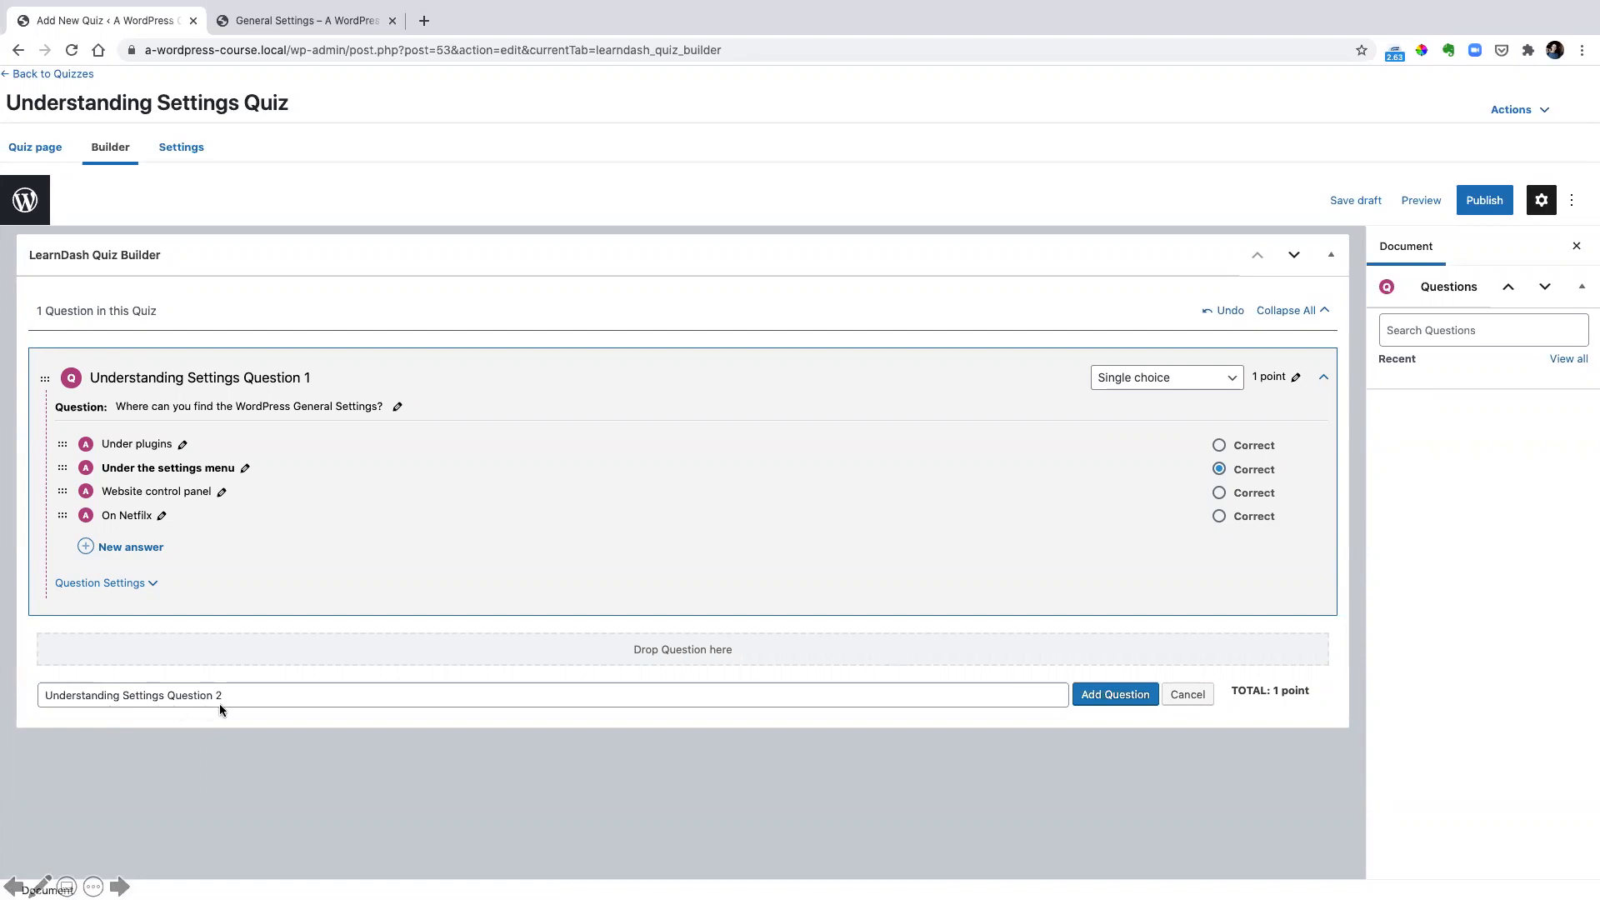
key(Return)
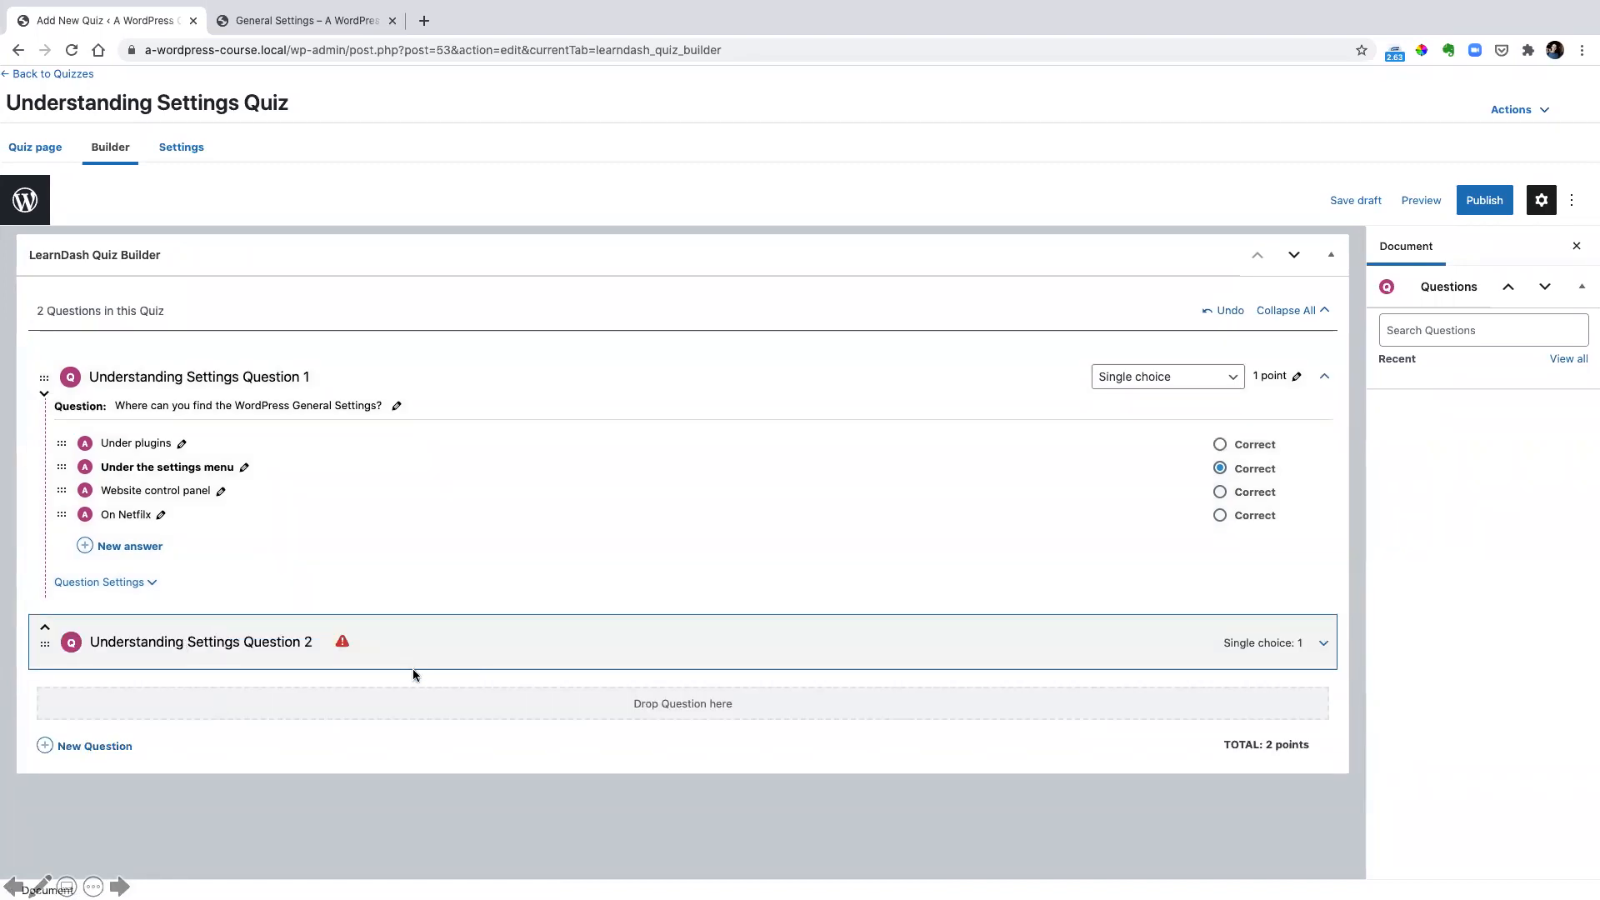
Make Question 2 a fill-in-the-blank question reading "The ____ settings tab allows you to change the week starting date."
click(1321, 643)
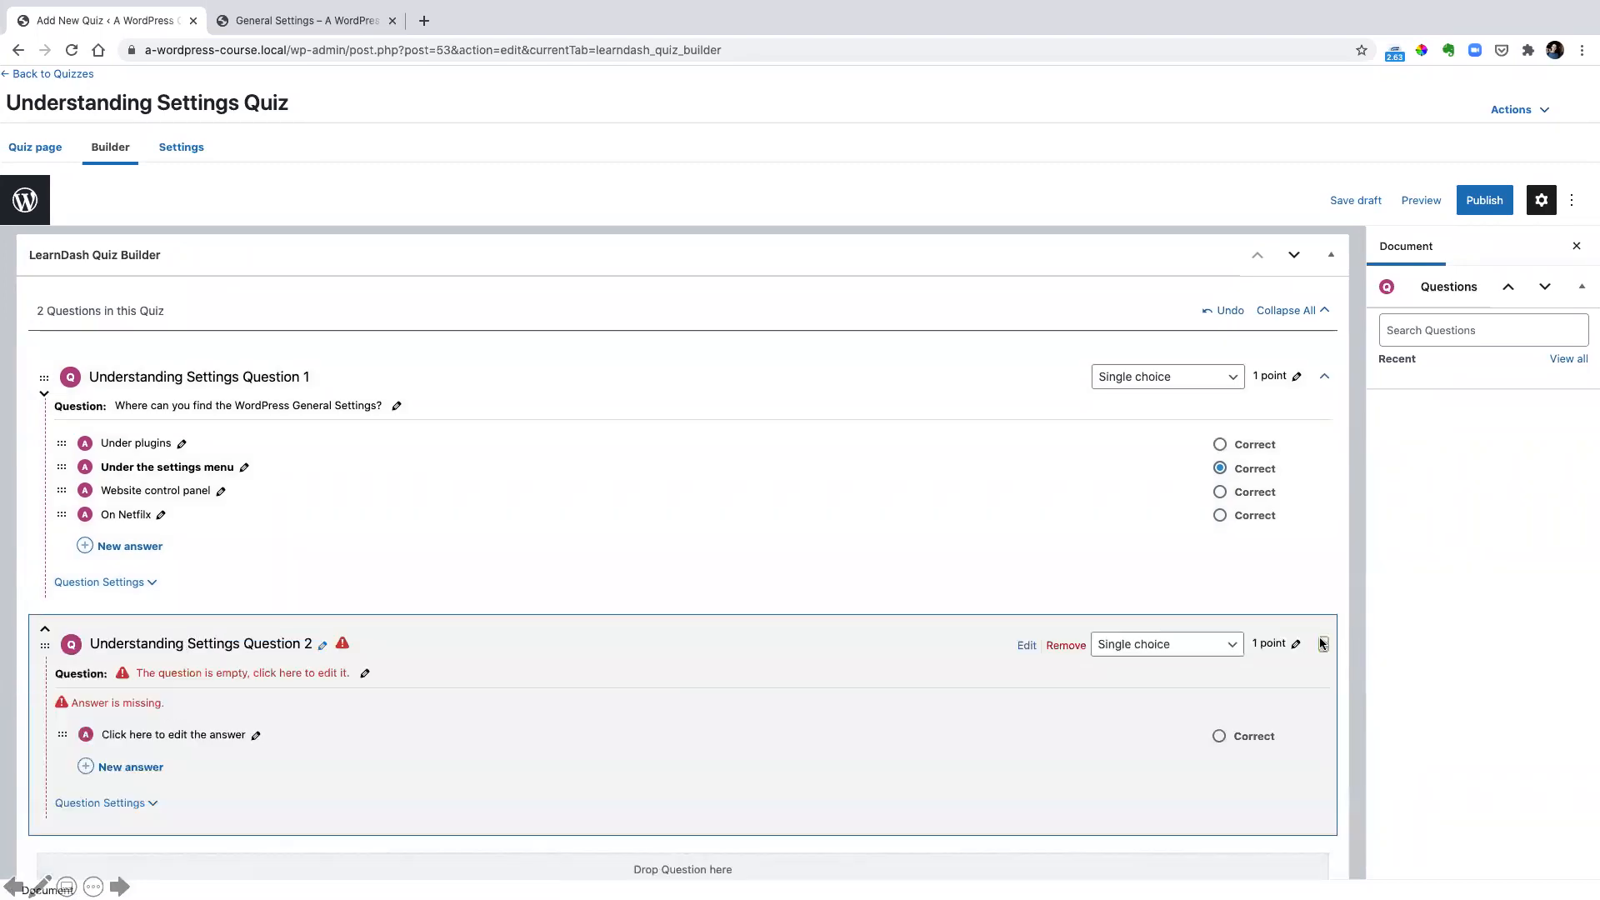
click(1212, 648)
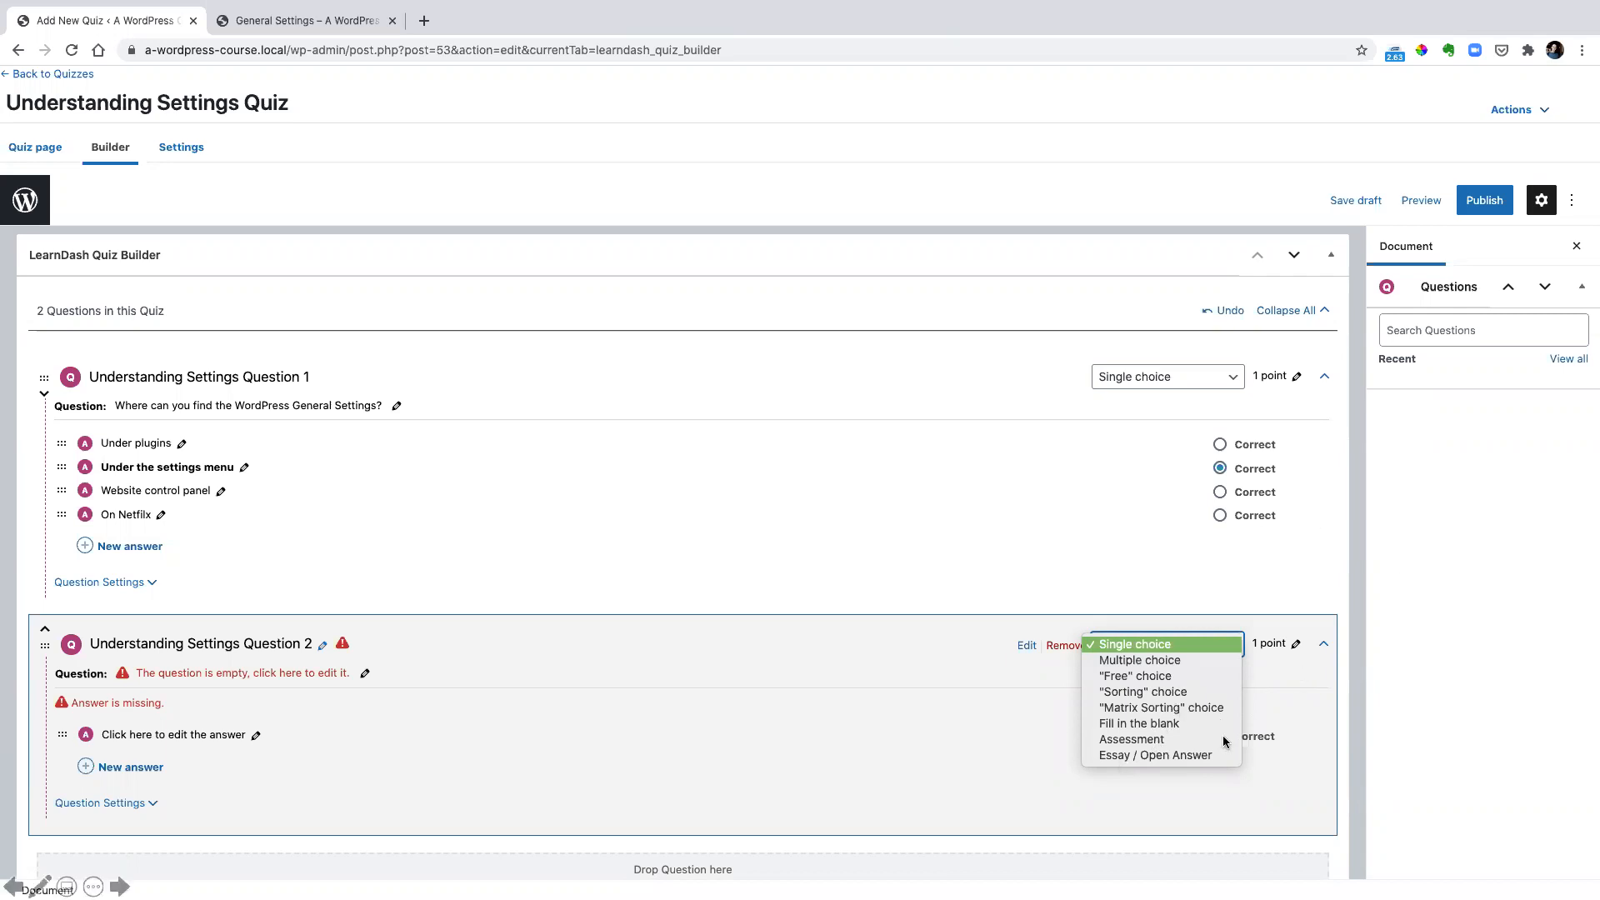
click(1120, 727)
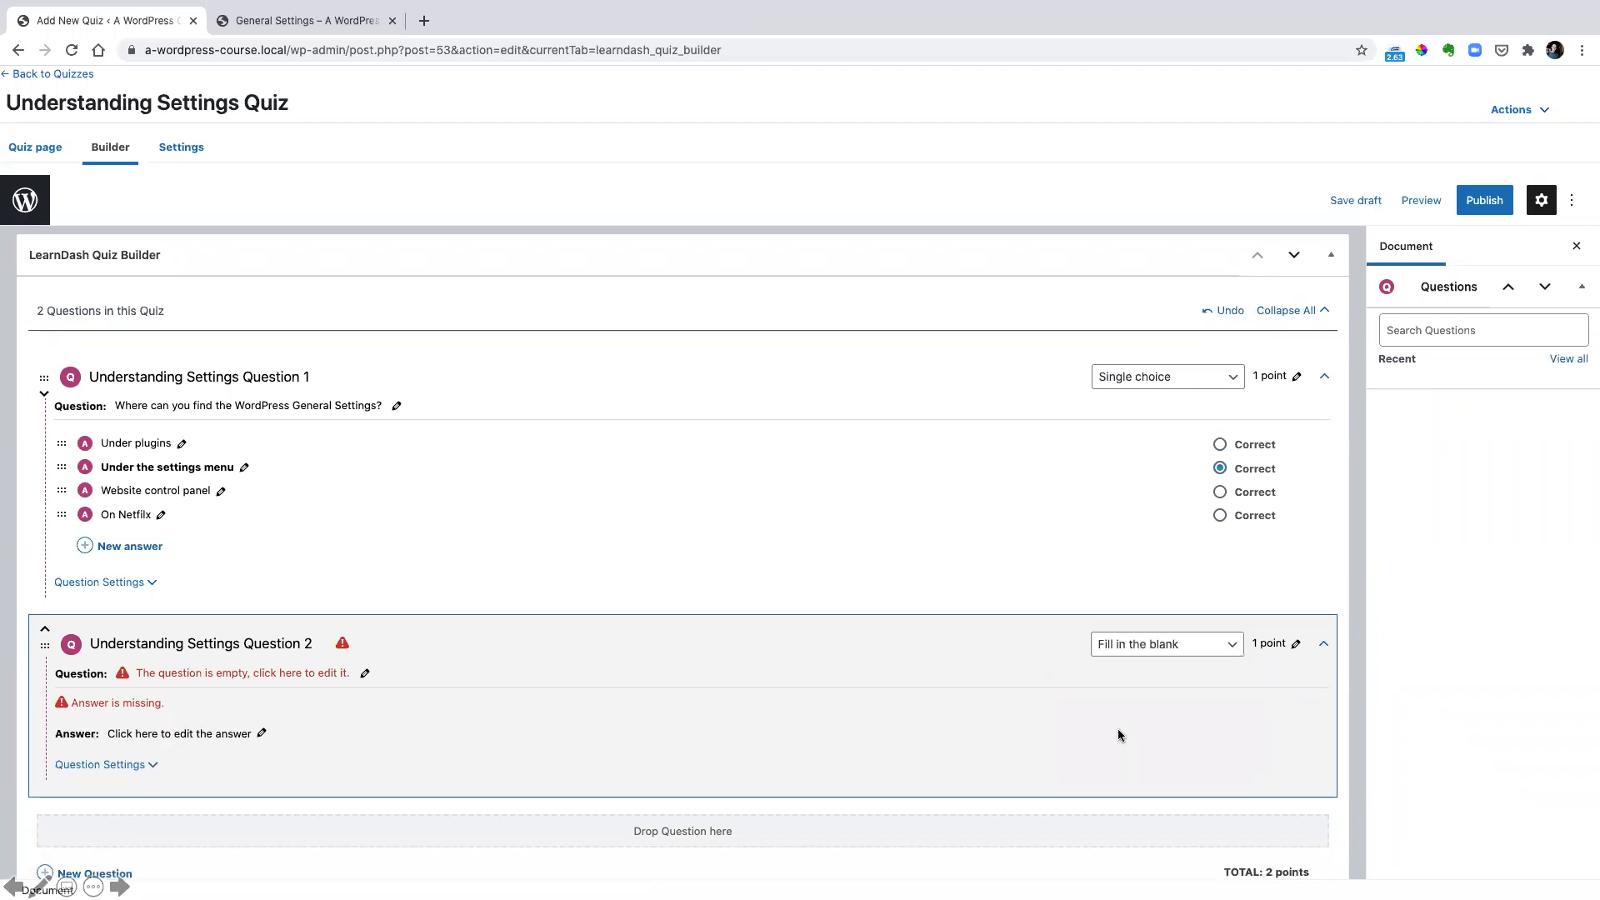
click(261, 672)
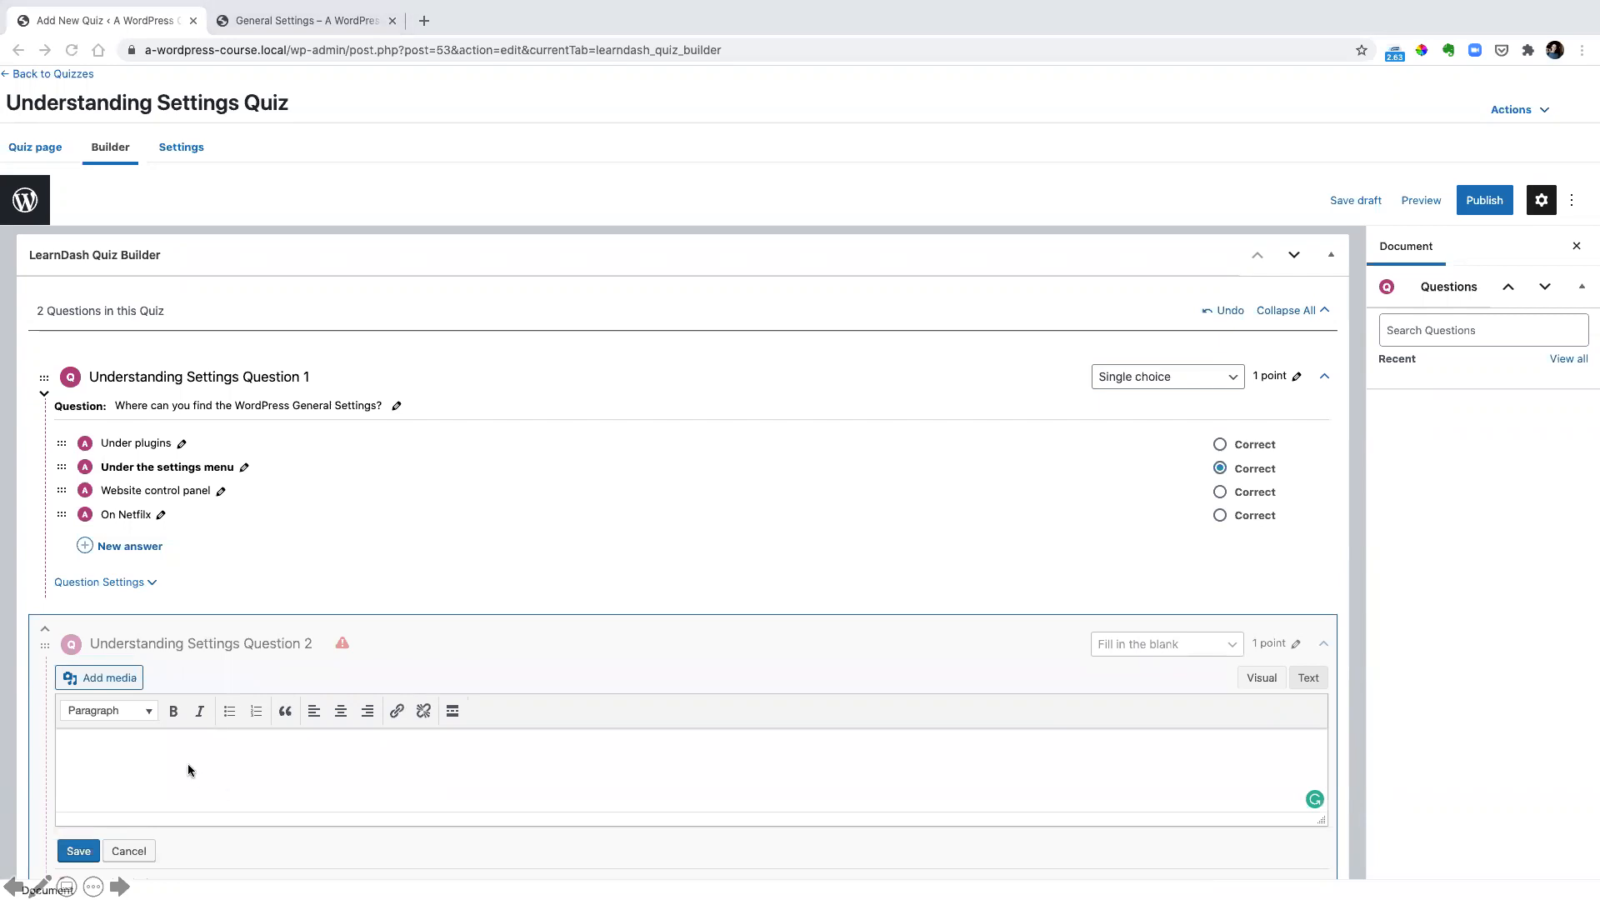
text(The __________________ settings tab allows you to change the week starting date.)
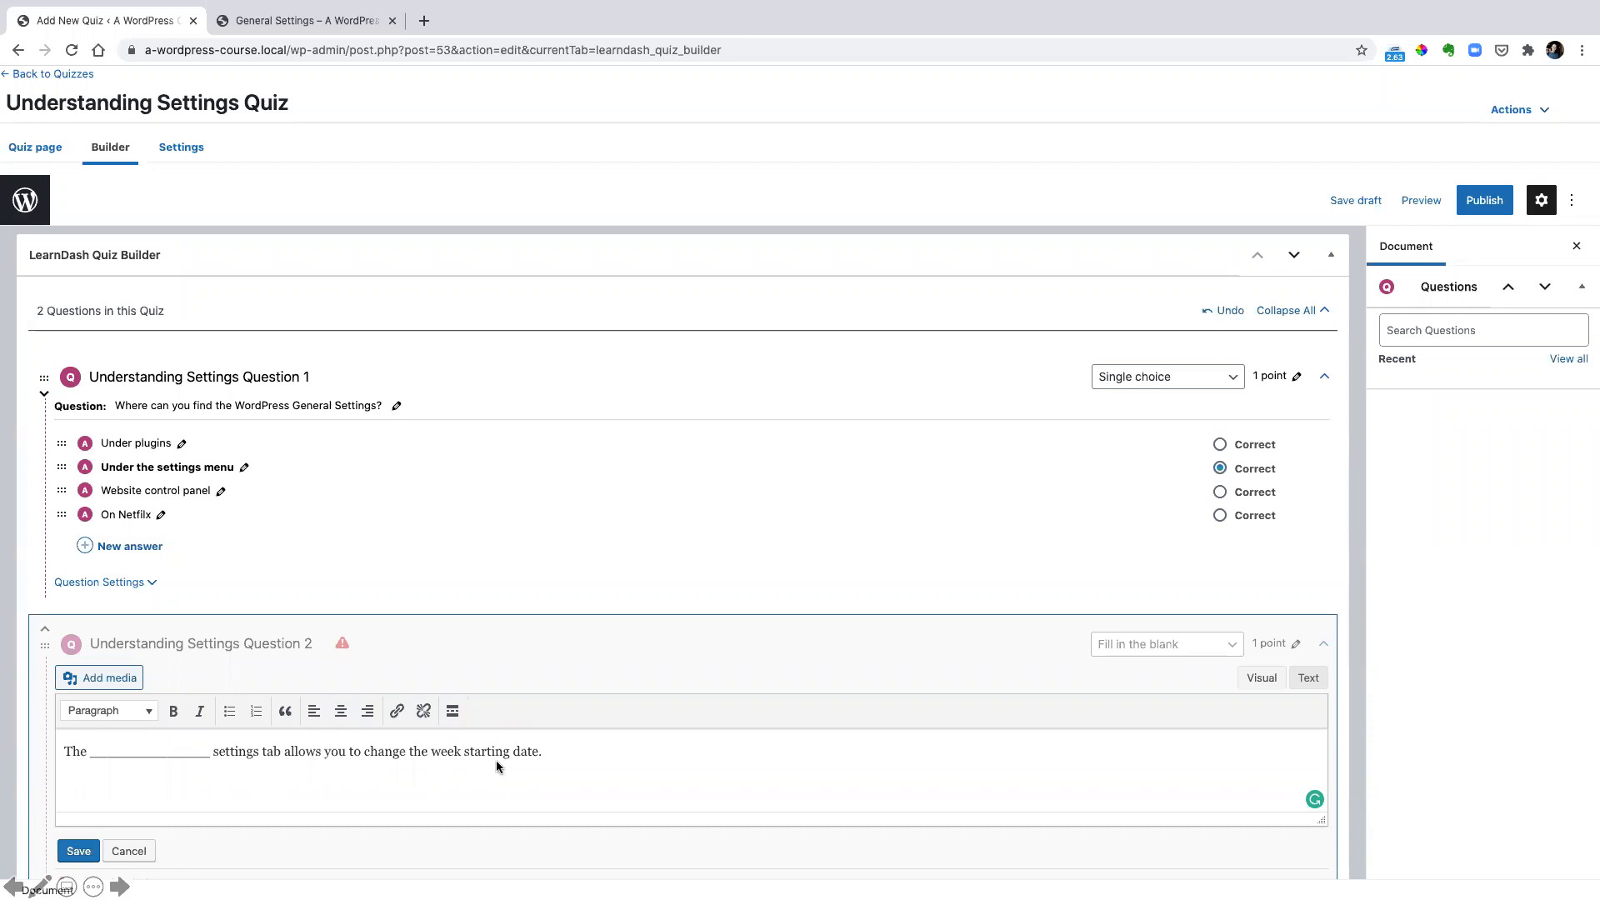
scroll(372, 764, down, 2)
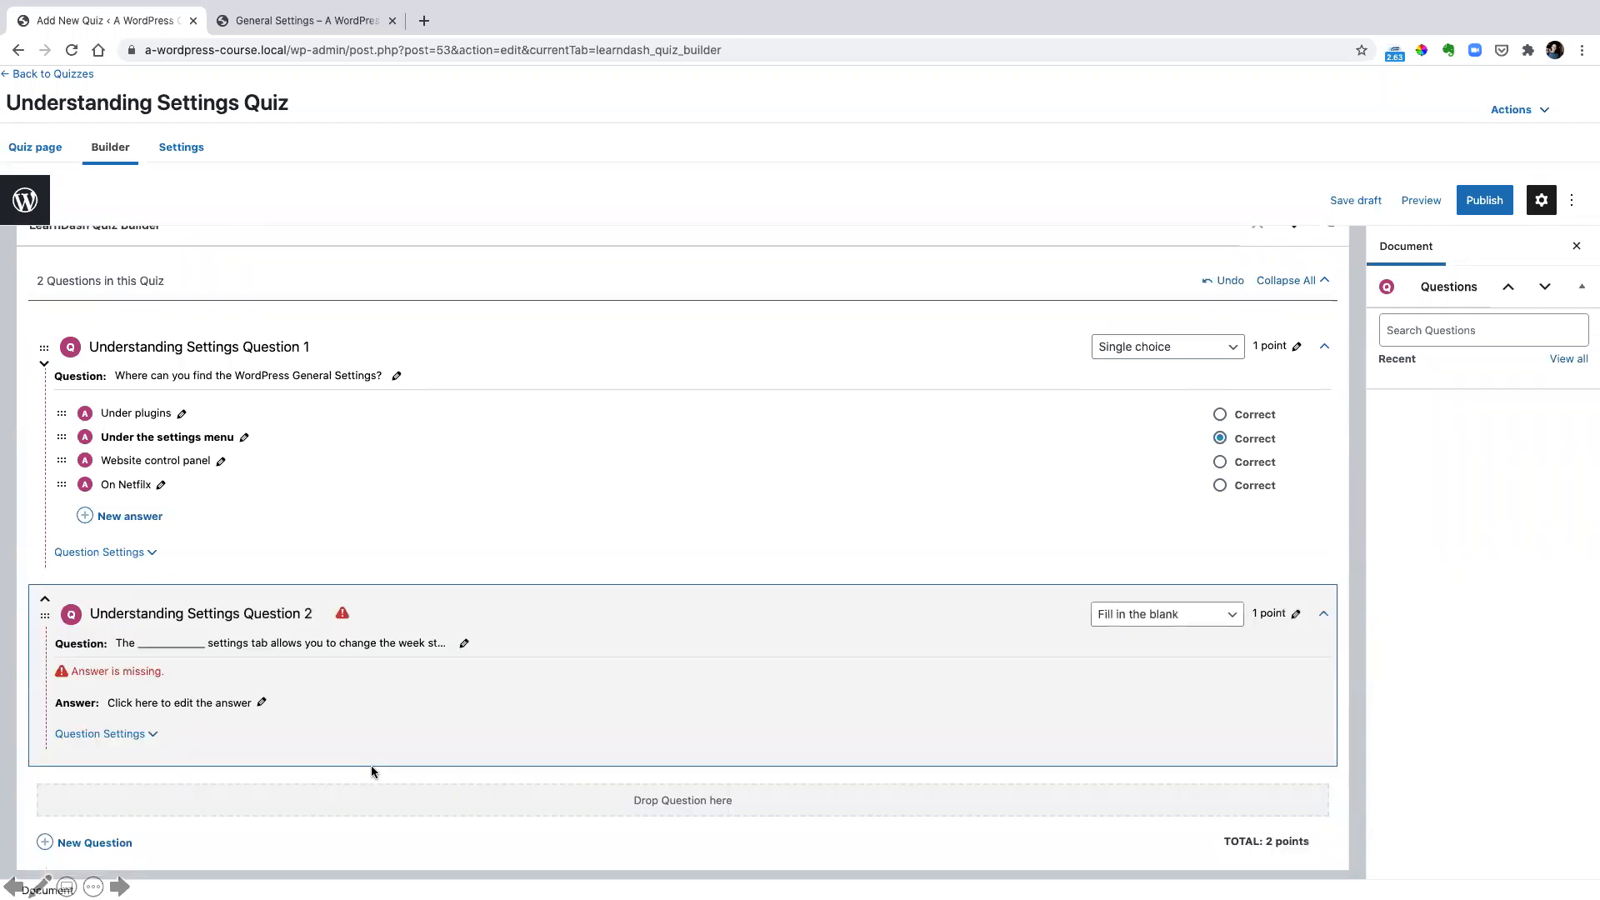
Set the answer of Question 2 to "{General}" and save it
click(154, 702)
text({General})
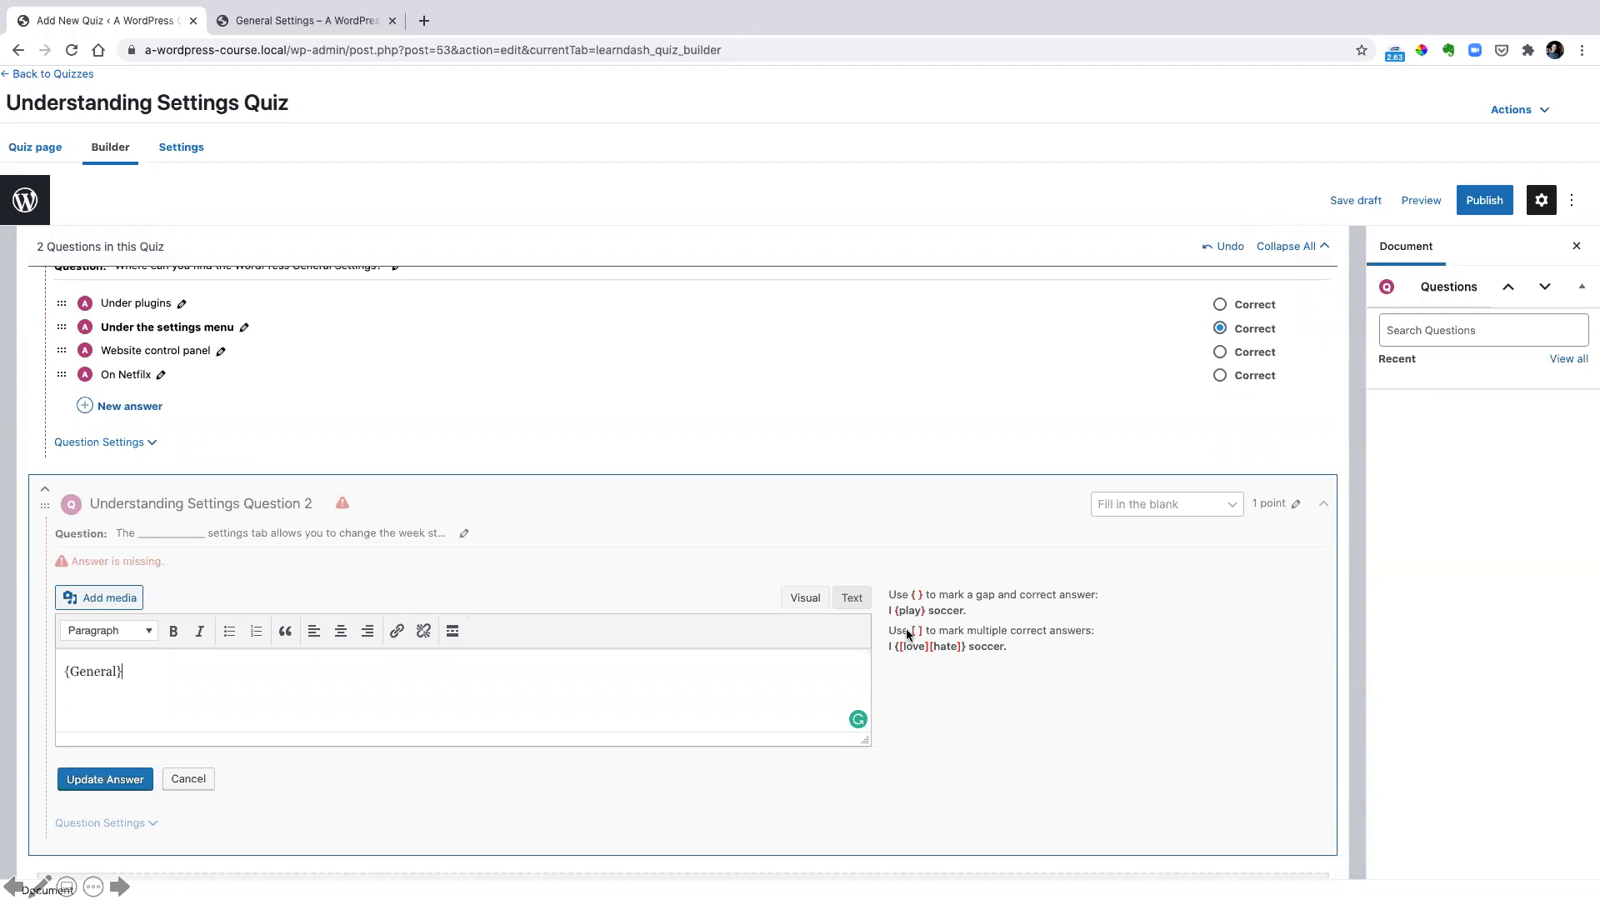
drag(903, 582, 925, 604)
click(107, 777)
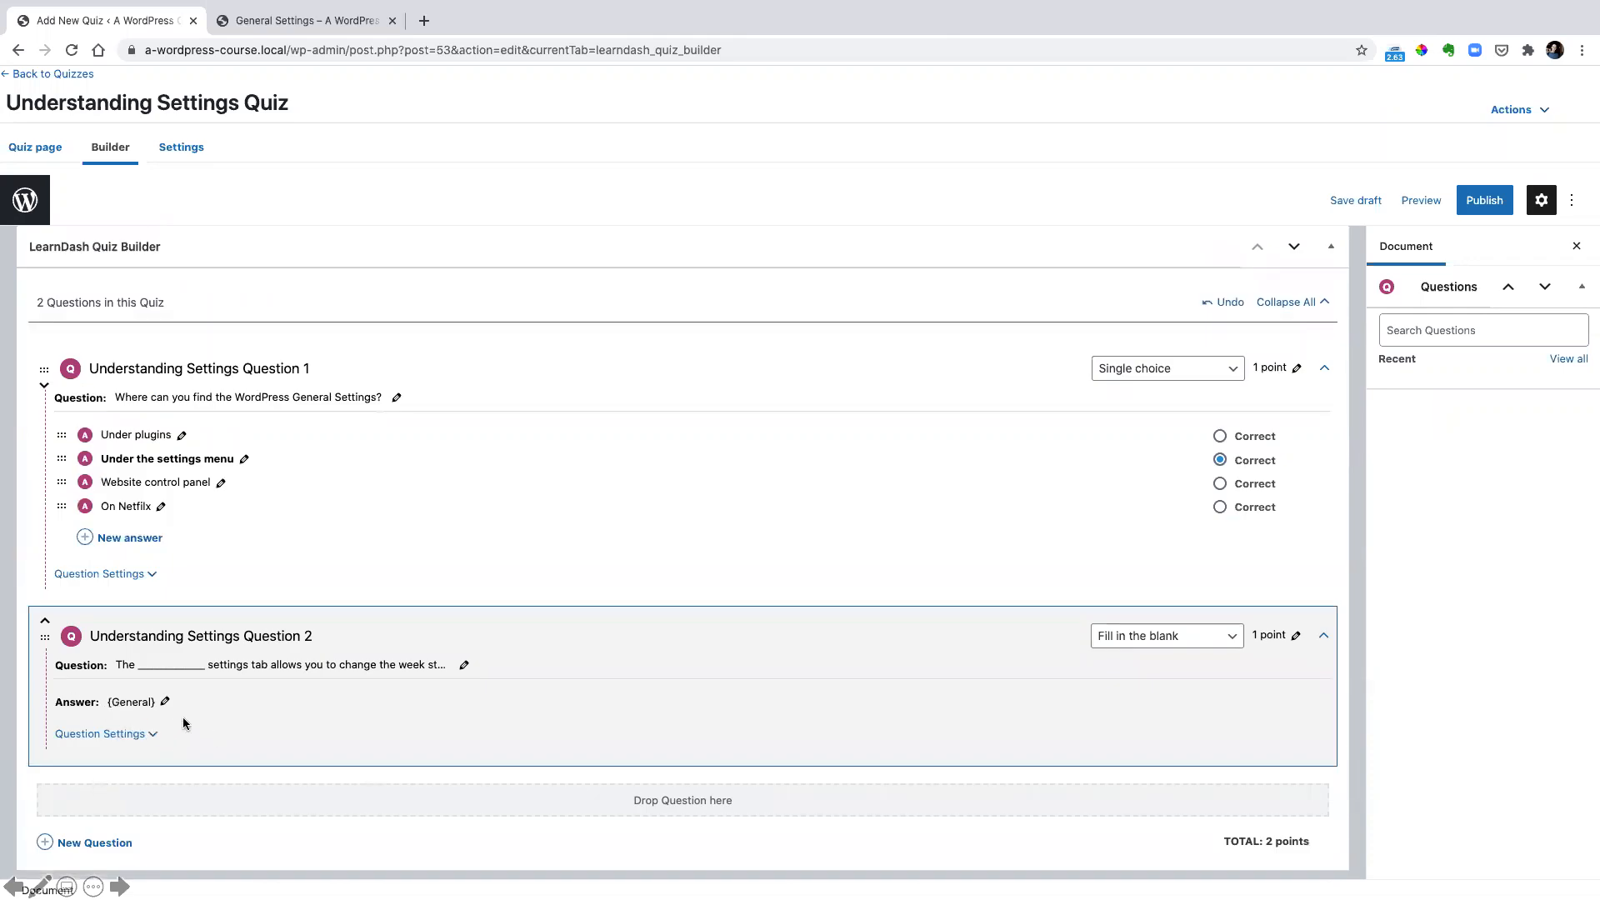
Give Question 1 the correct message "Correct!!!", incorrect message "Try Again!" and solution hint "It starts with a G", and save
click(136, 742)
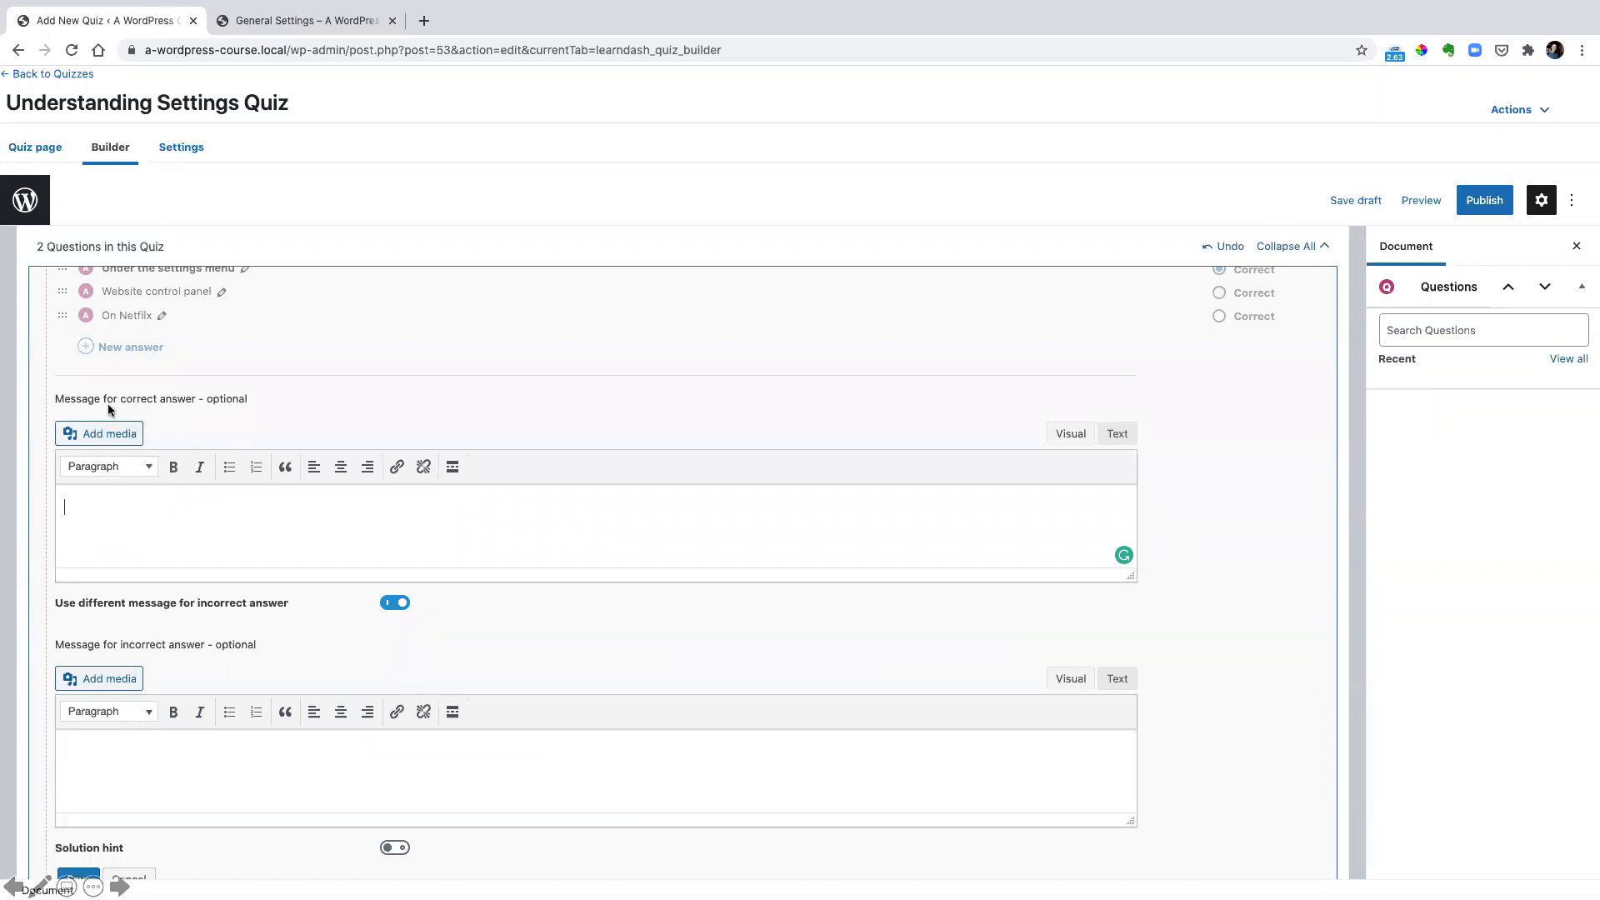
drag(47, 388, 269, 416)
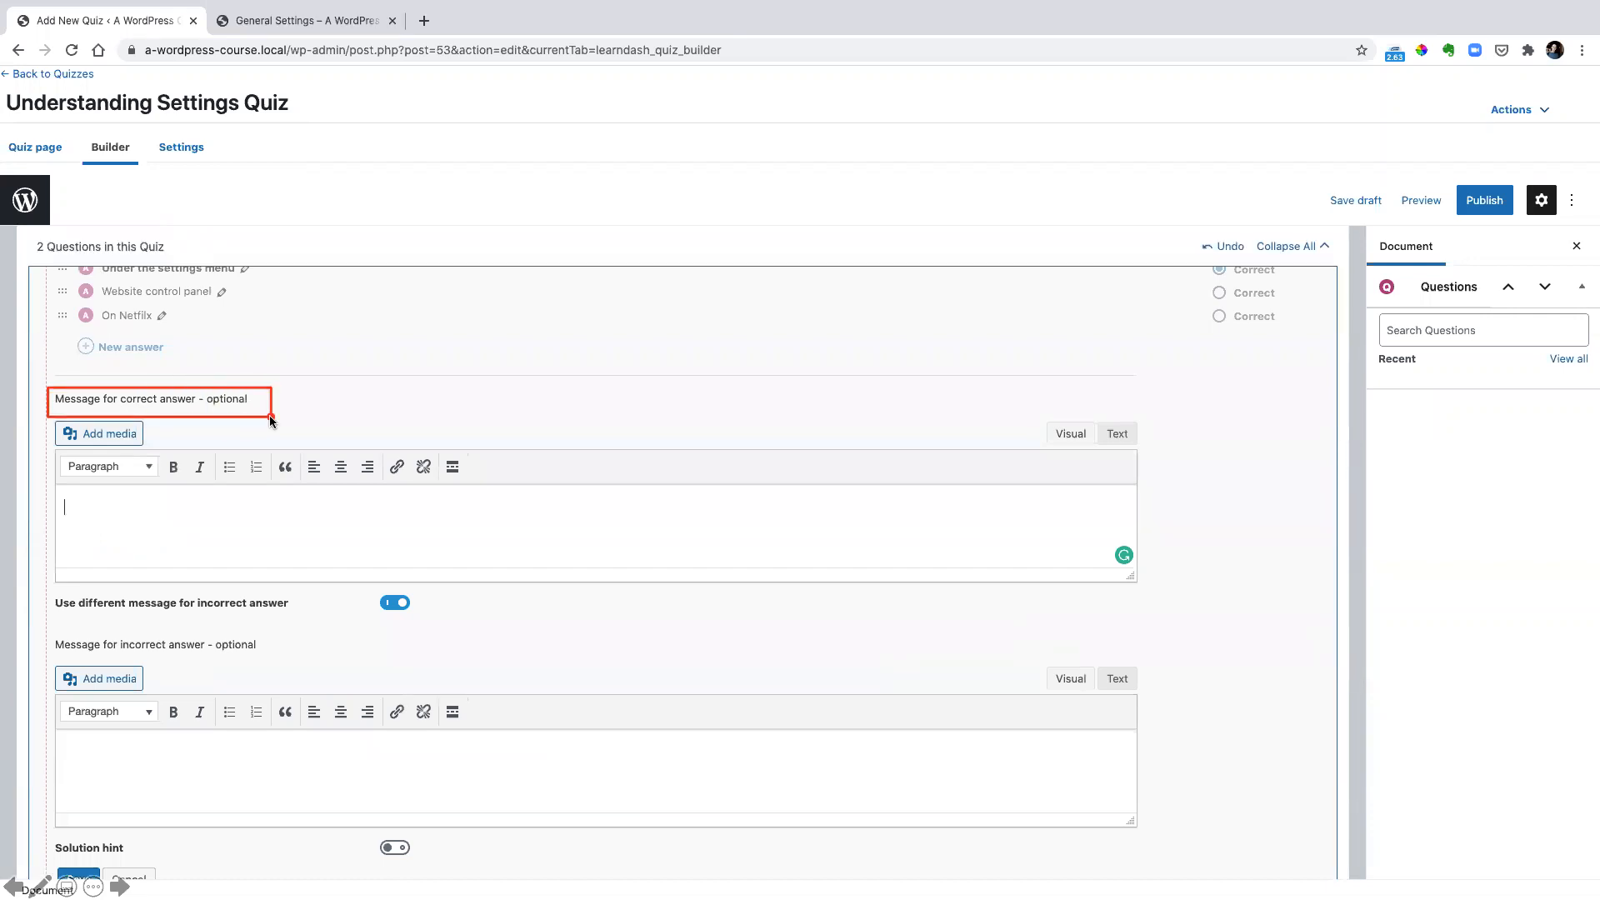
mouse_move(54, 630)
mouse_down()
mouse_move(255, 673)
mouse_move(274, 662)
mouse_up()
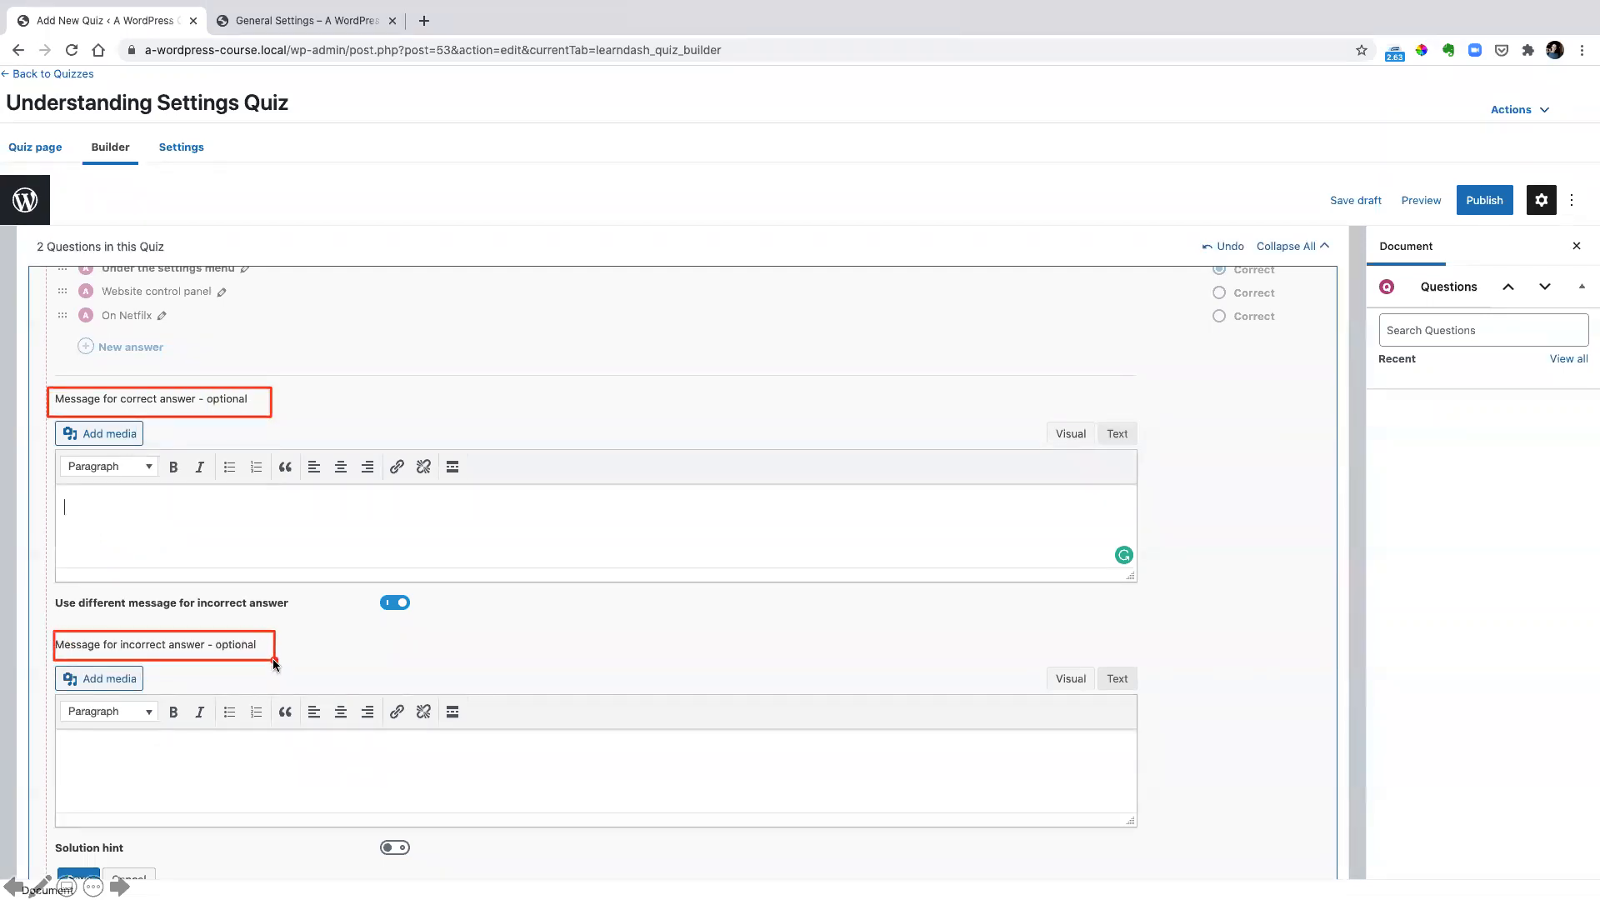
key(Escape)
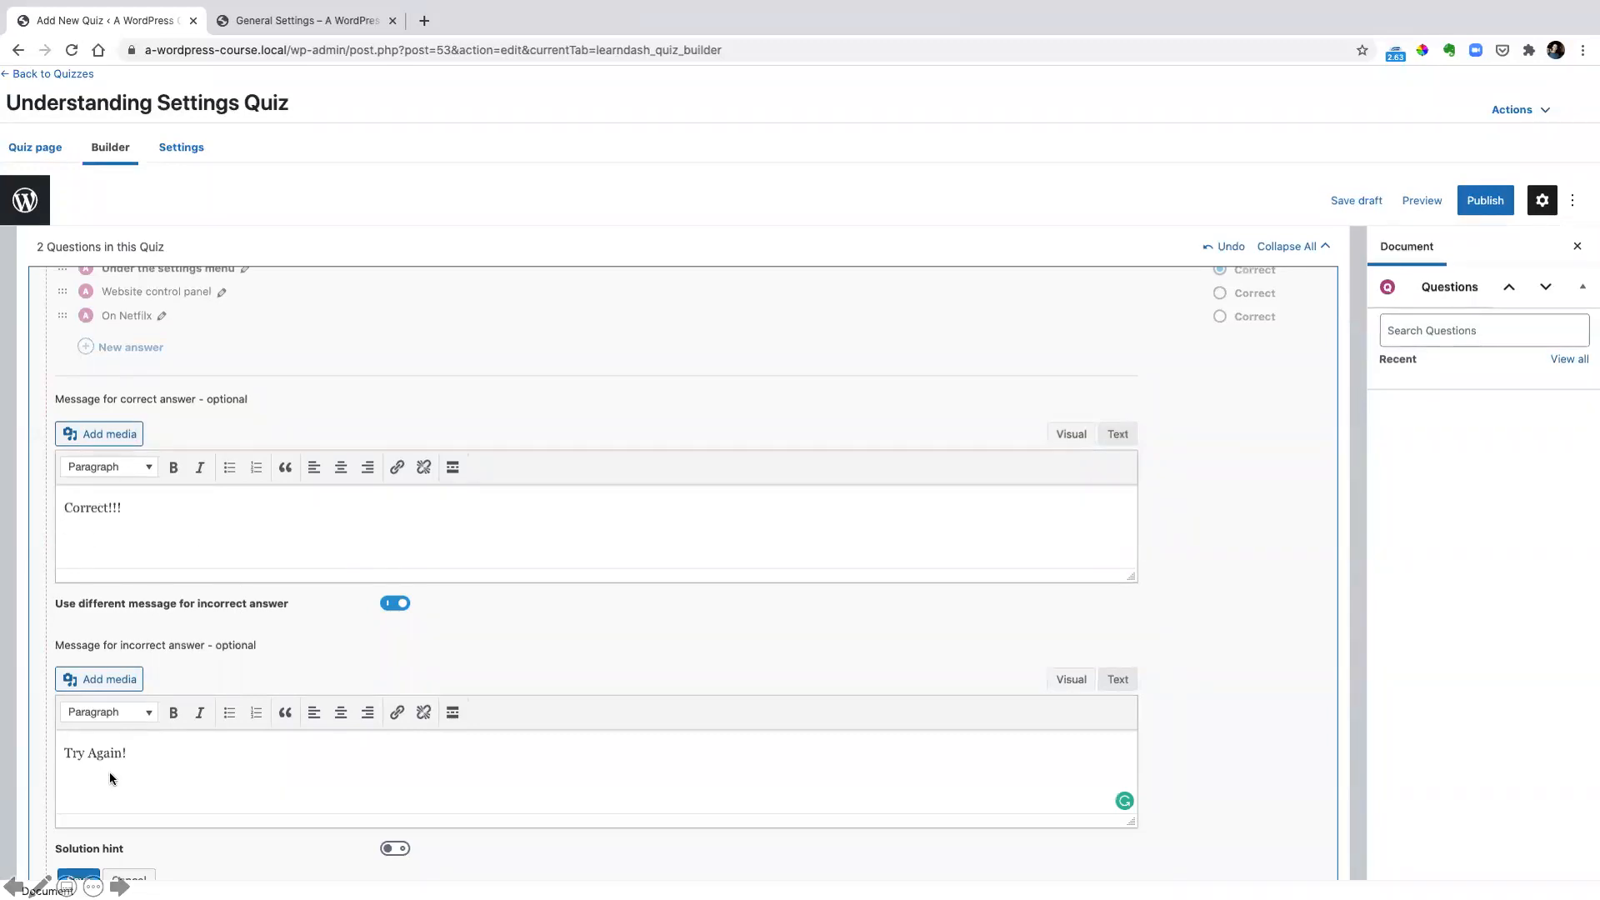
drag(65, 741, 267, 784)
key(Escape)
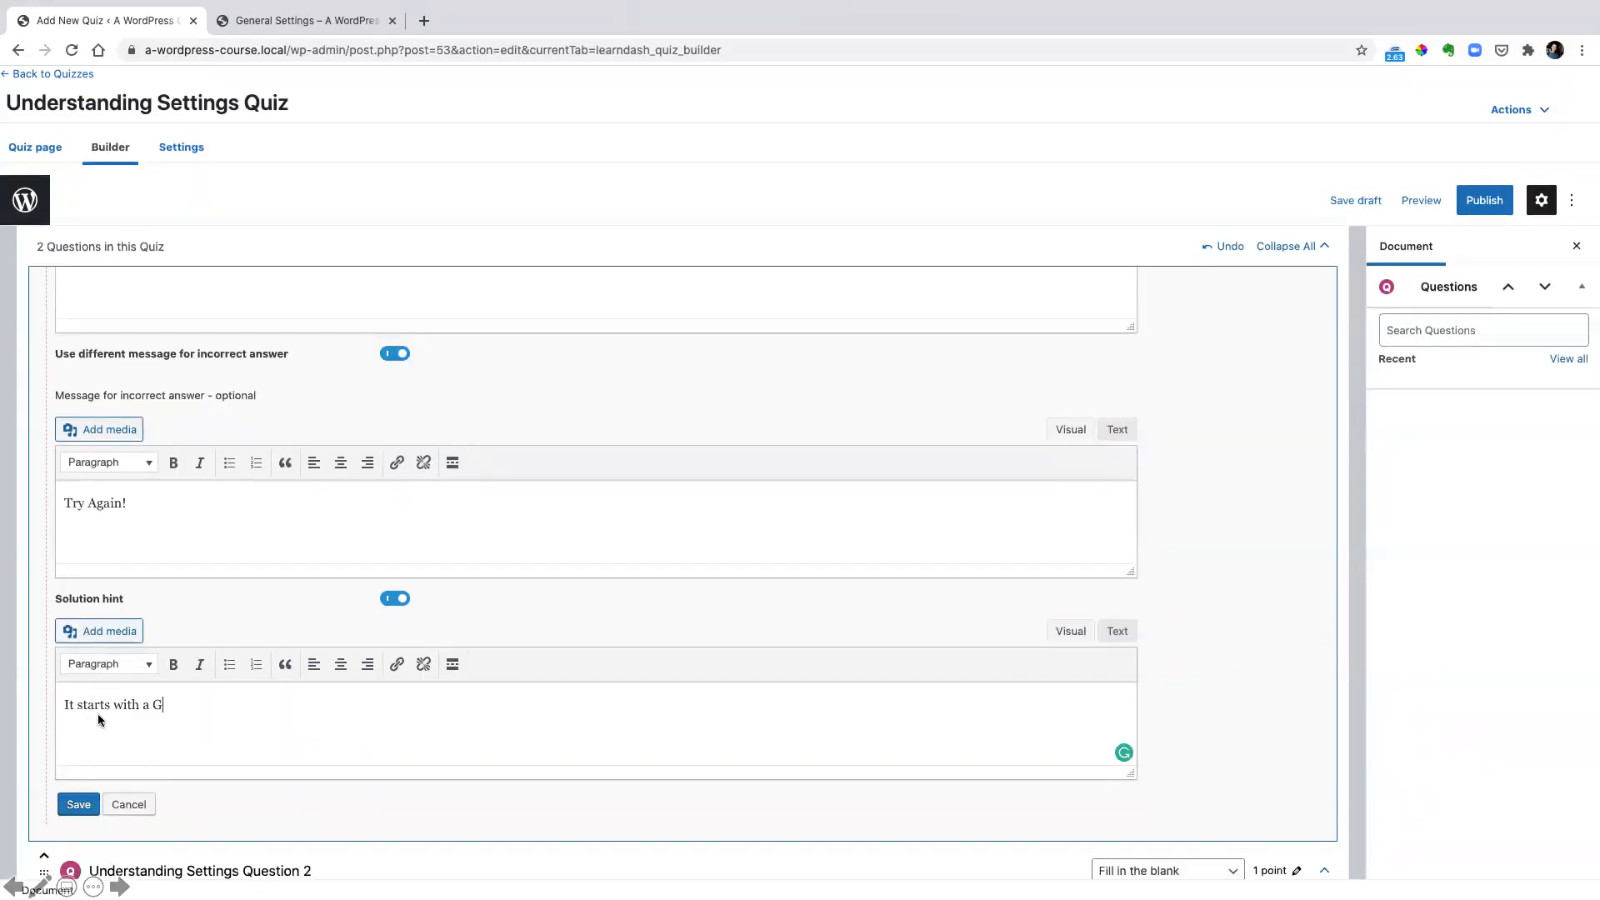
click(80, 804)
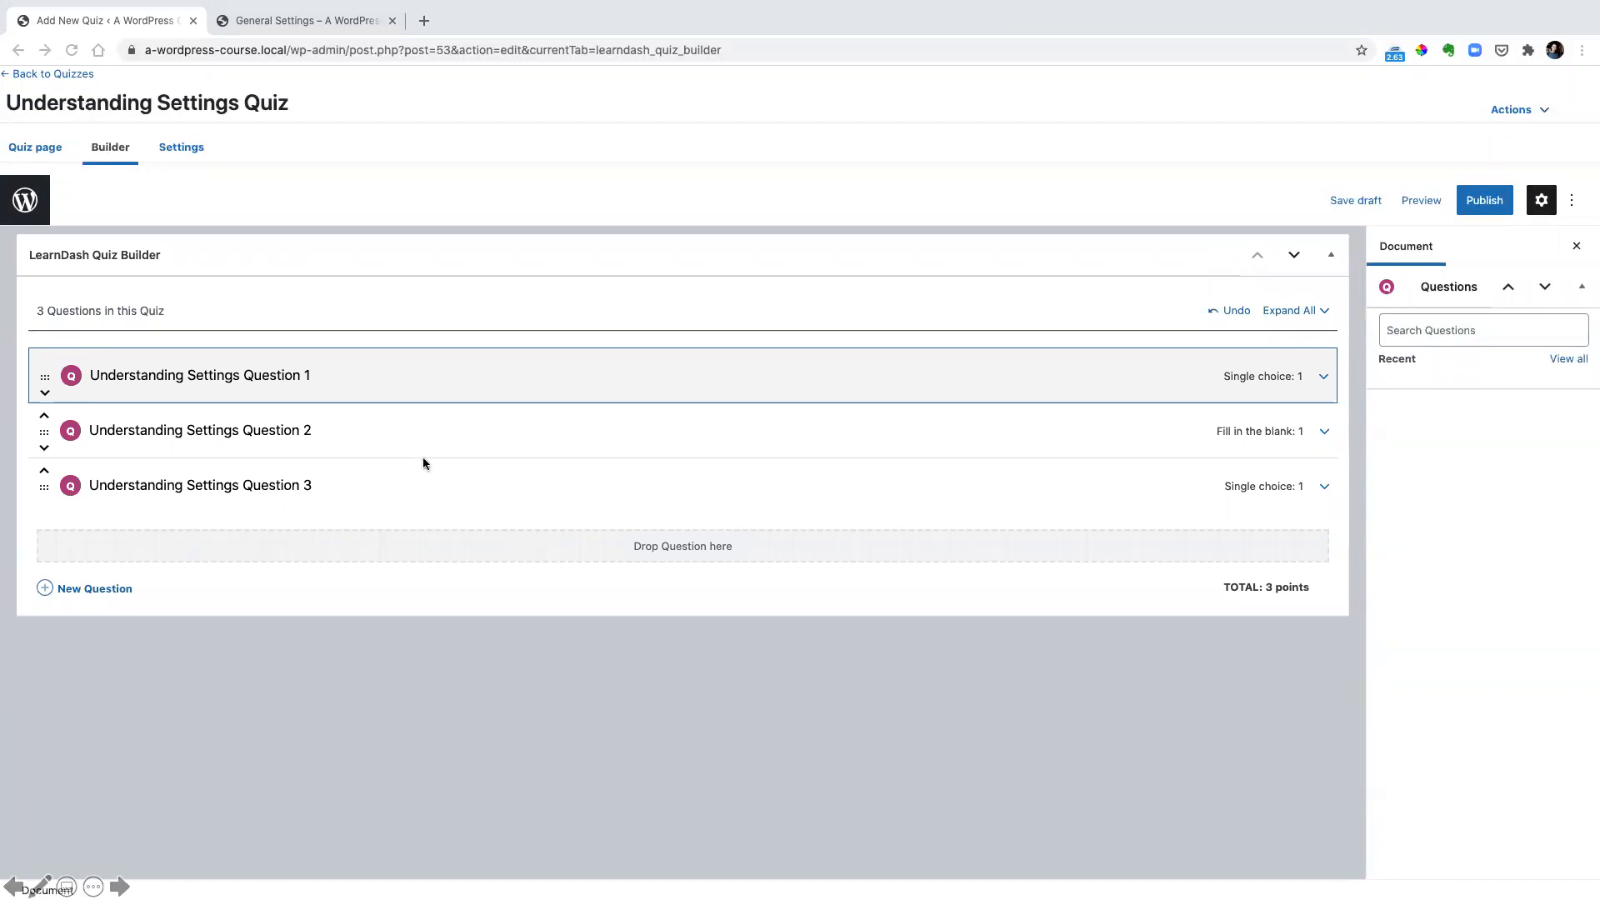
Compare the points assigned to the questions in the quiz builder with the passing score in the quiz settings
click(627, 410)
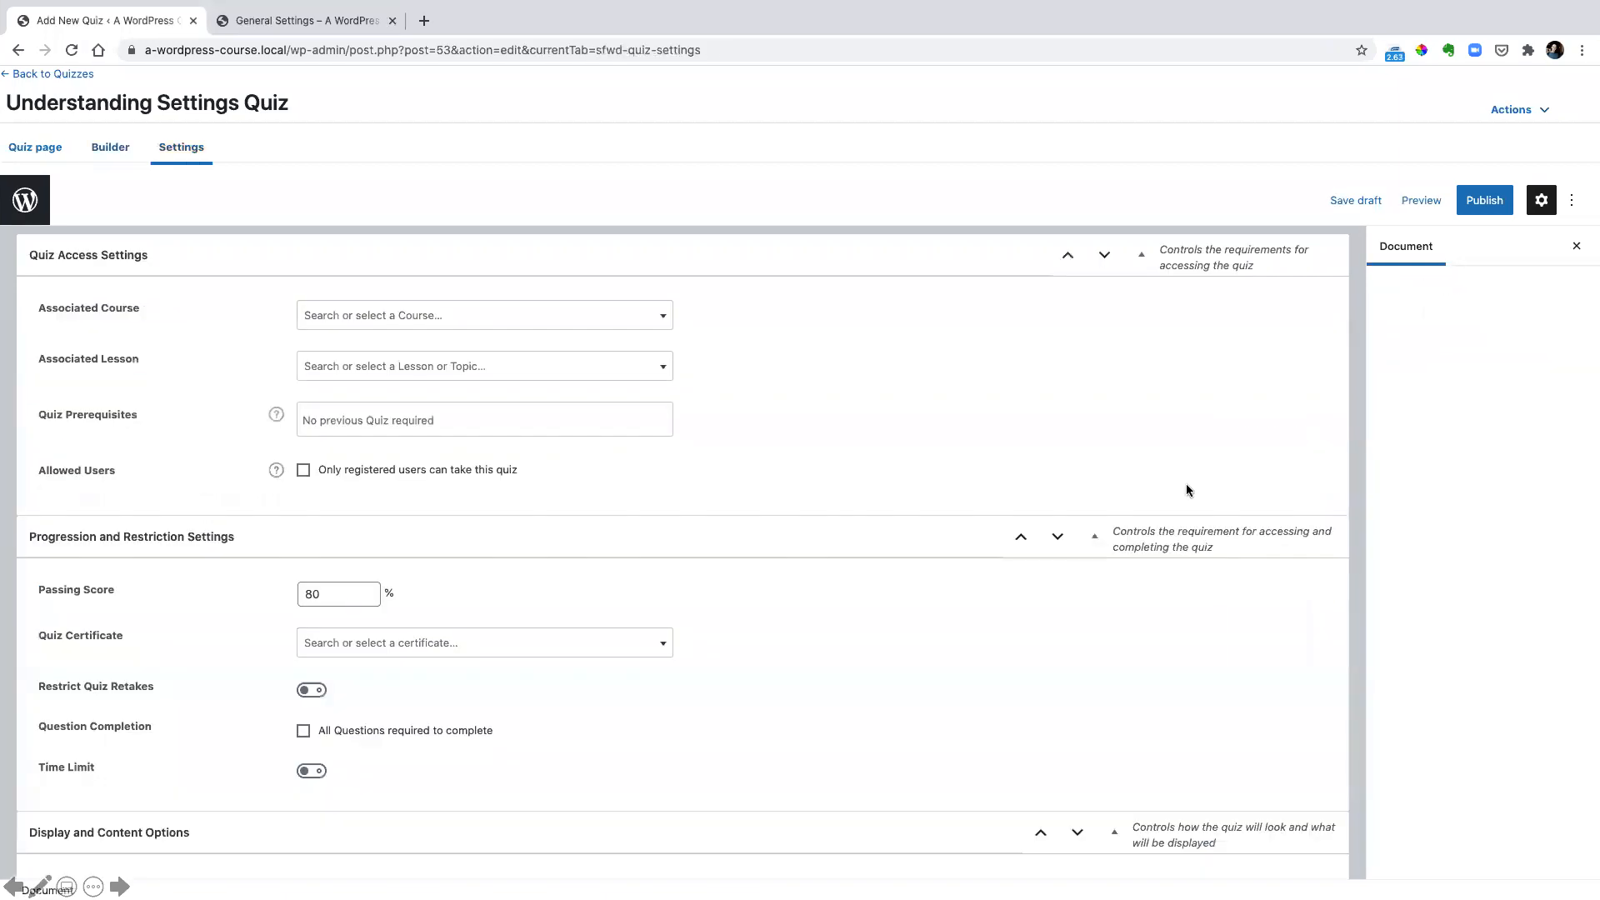
click(111, 148)
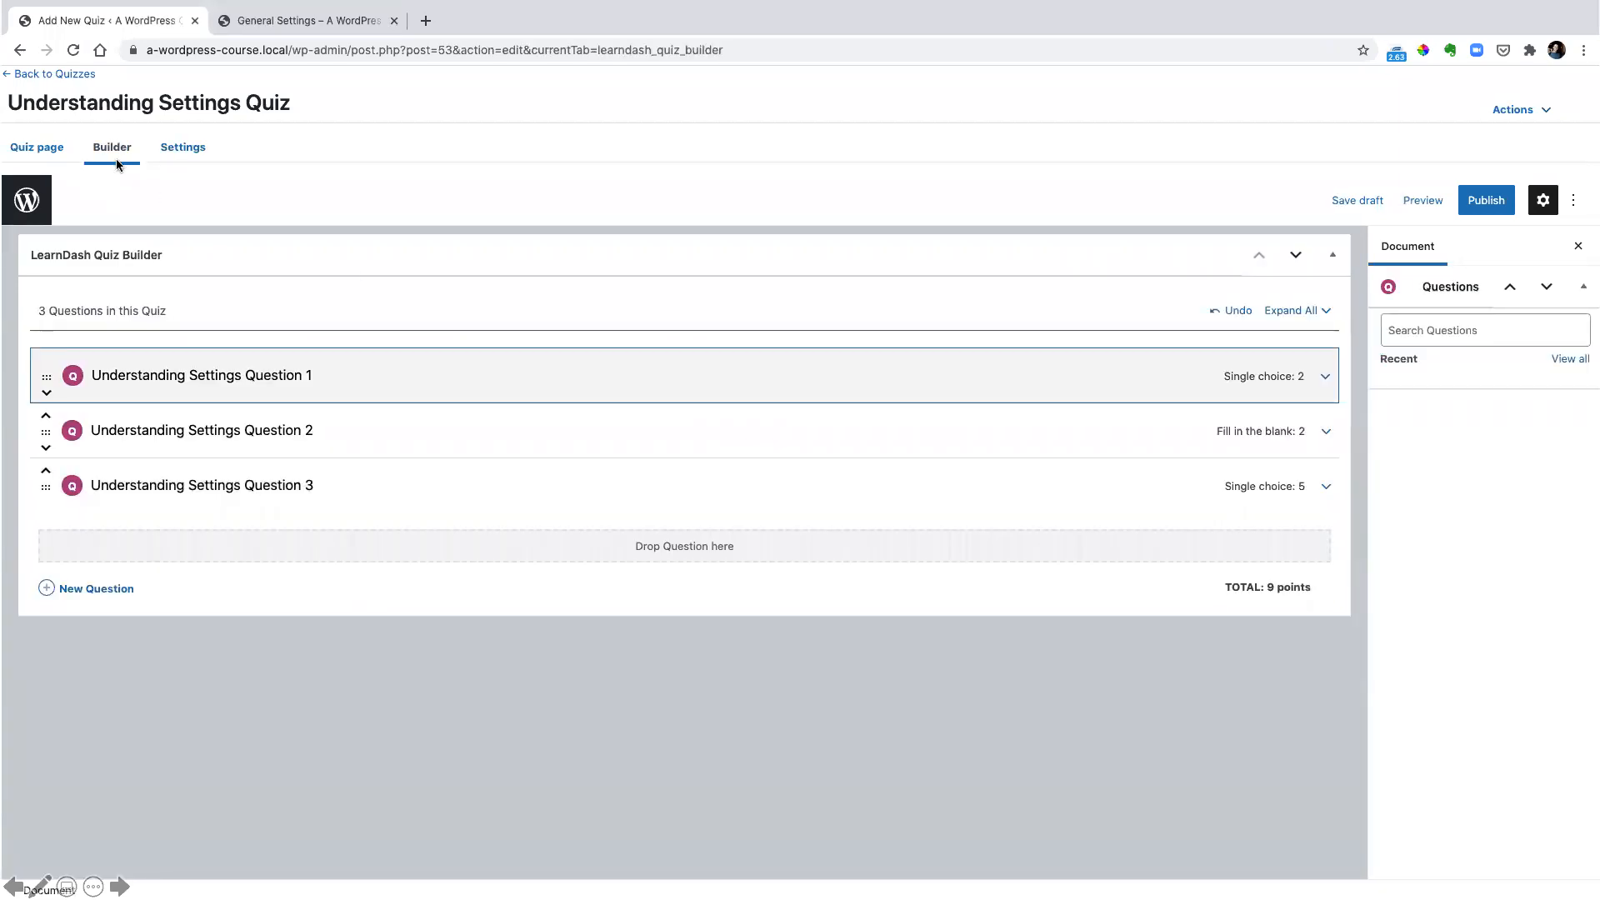
click(179, 152)
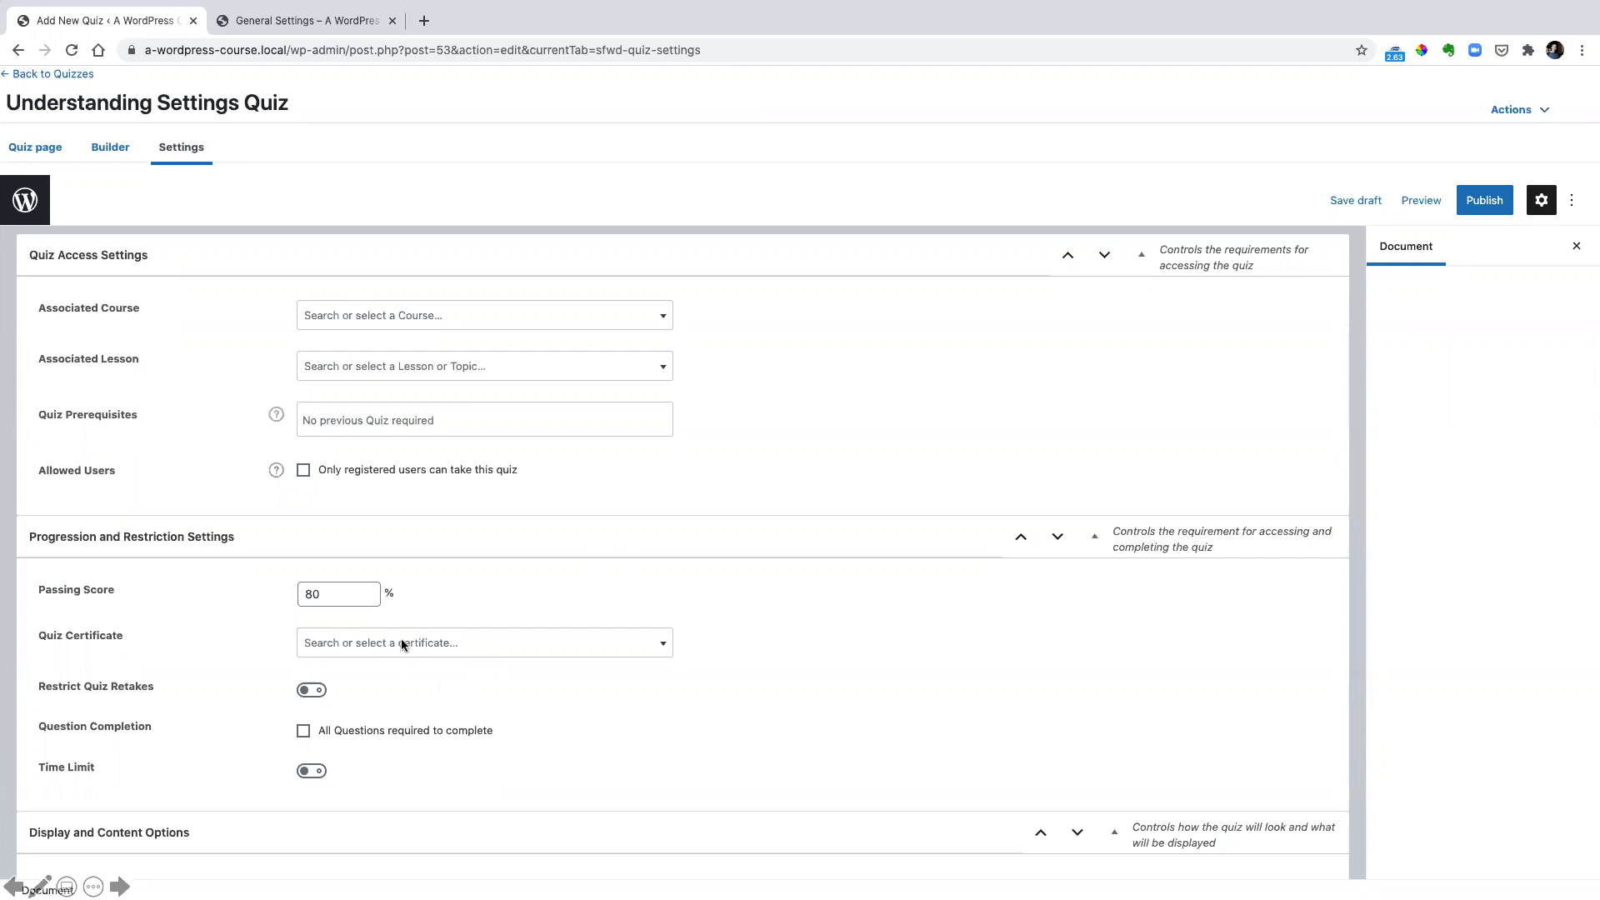
drag(284, 575, 418, 623)
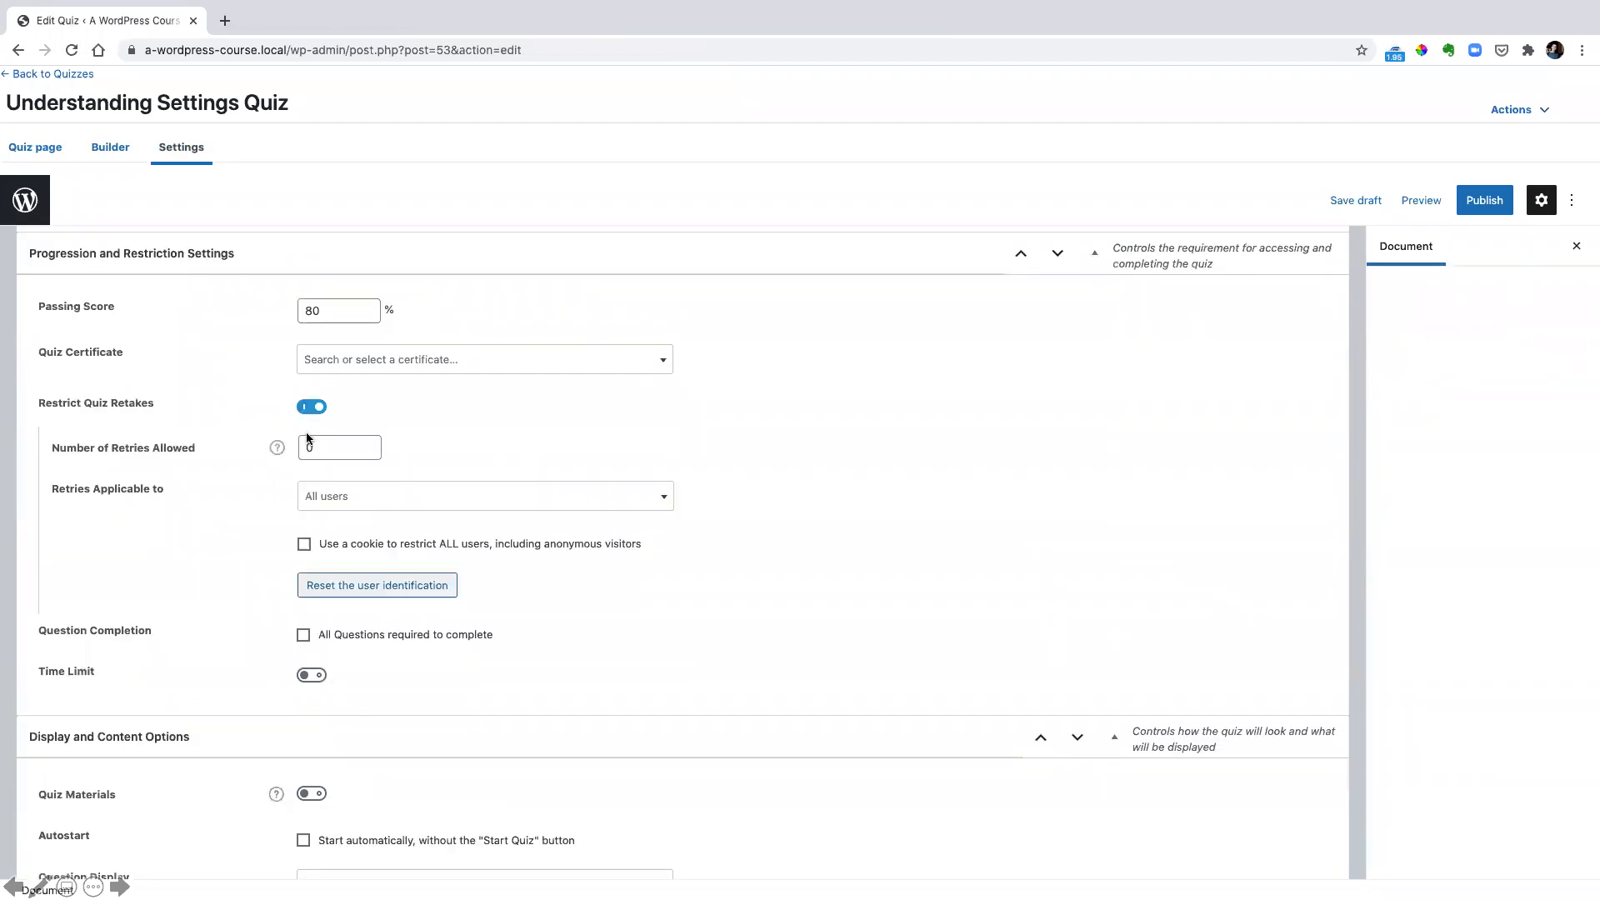
Restrict quiz retakes to 3 allowed retries and toggle the quiz time limit
click(331, 454)
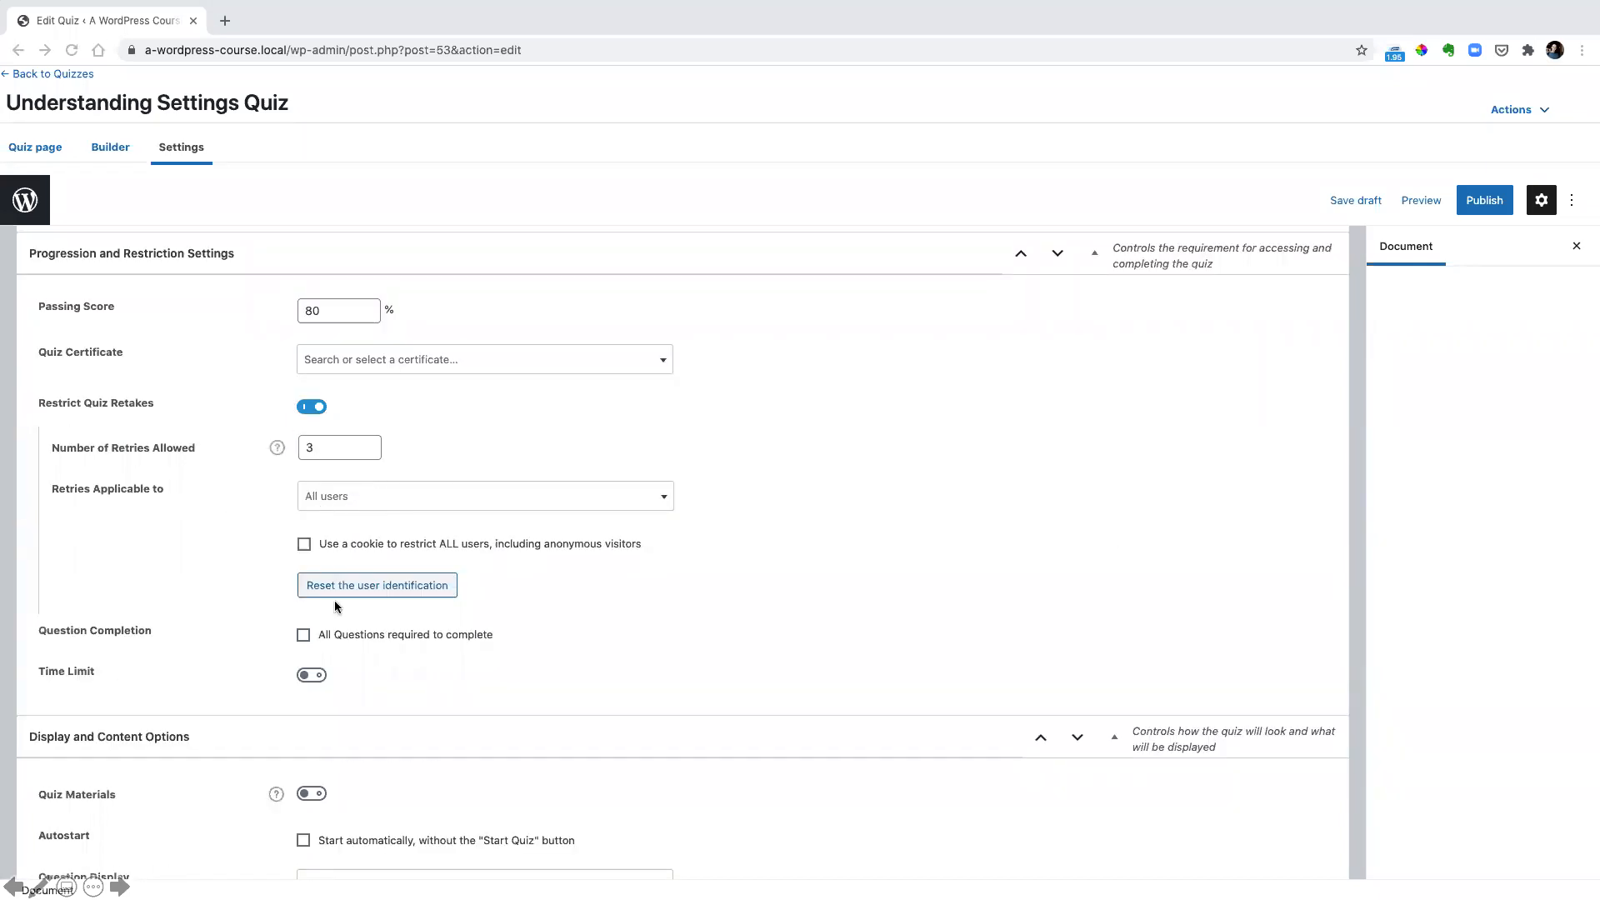
click(312, 676)
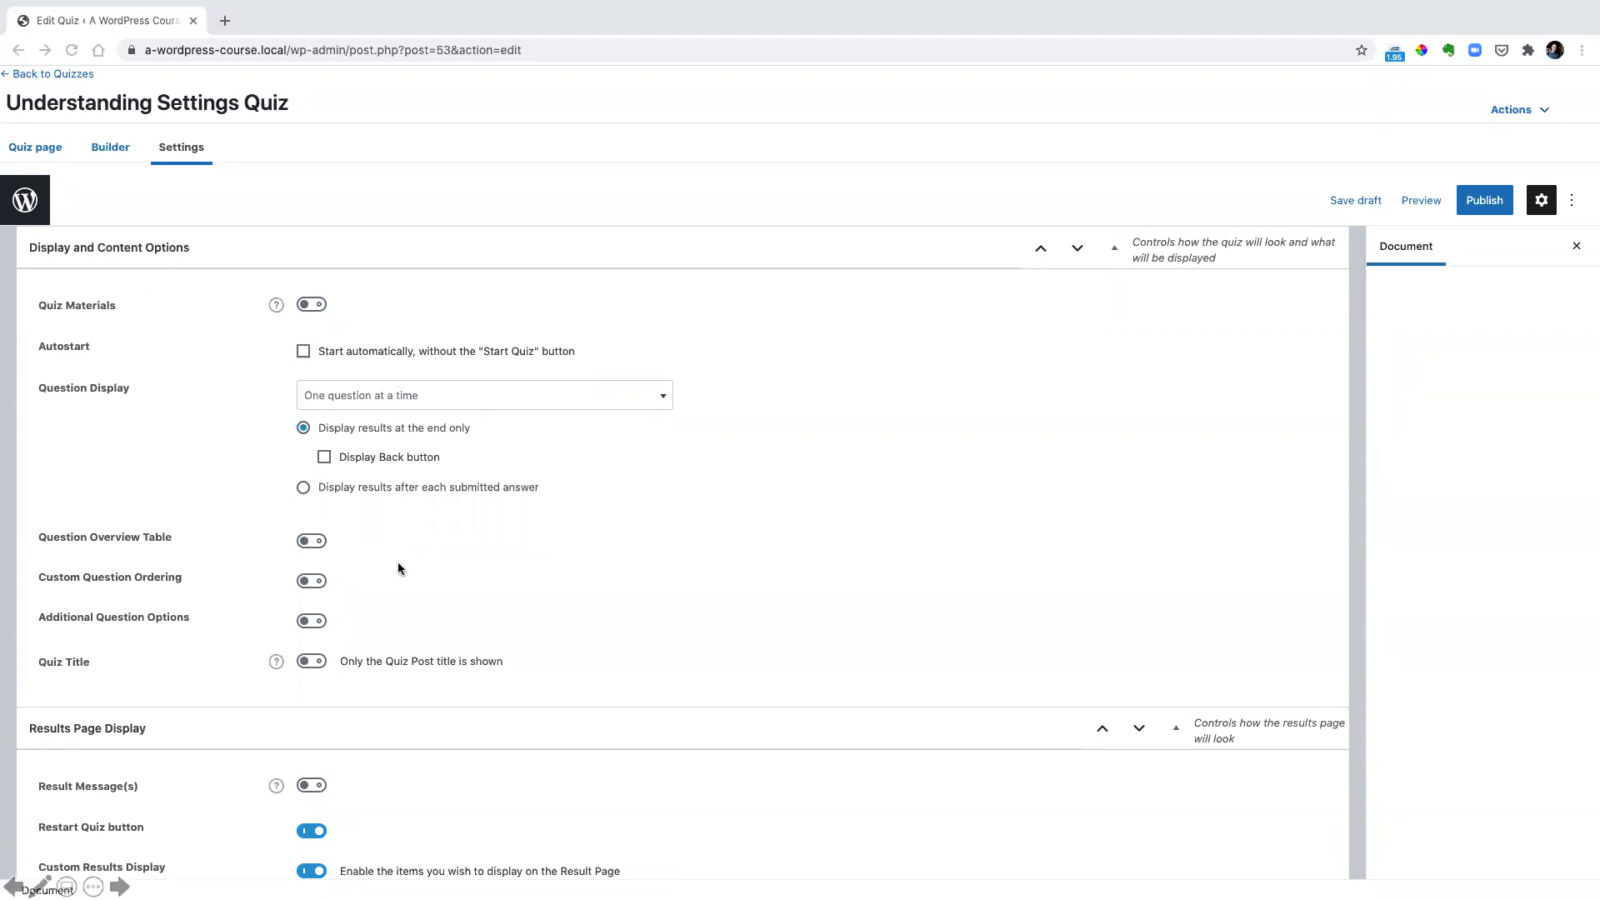
Examine the quiz's display options, results page options, answer feedback settings, and administrative and data handling settings
scroll(397, 562, down, 5)
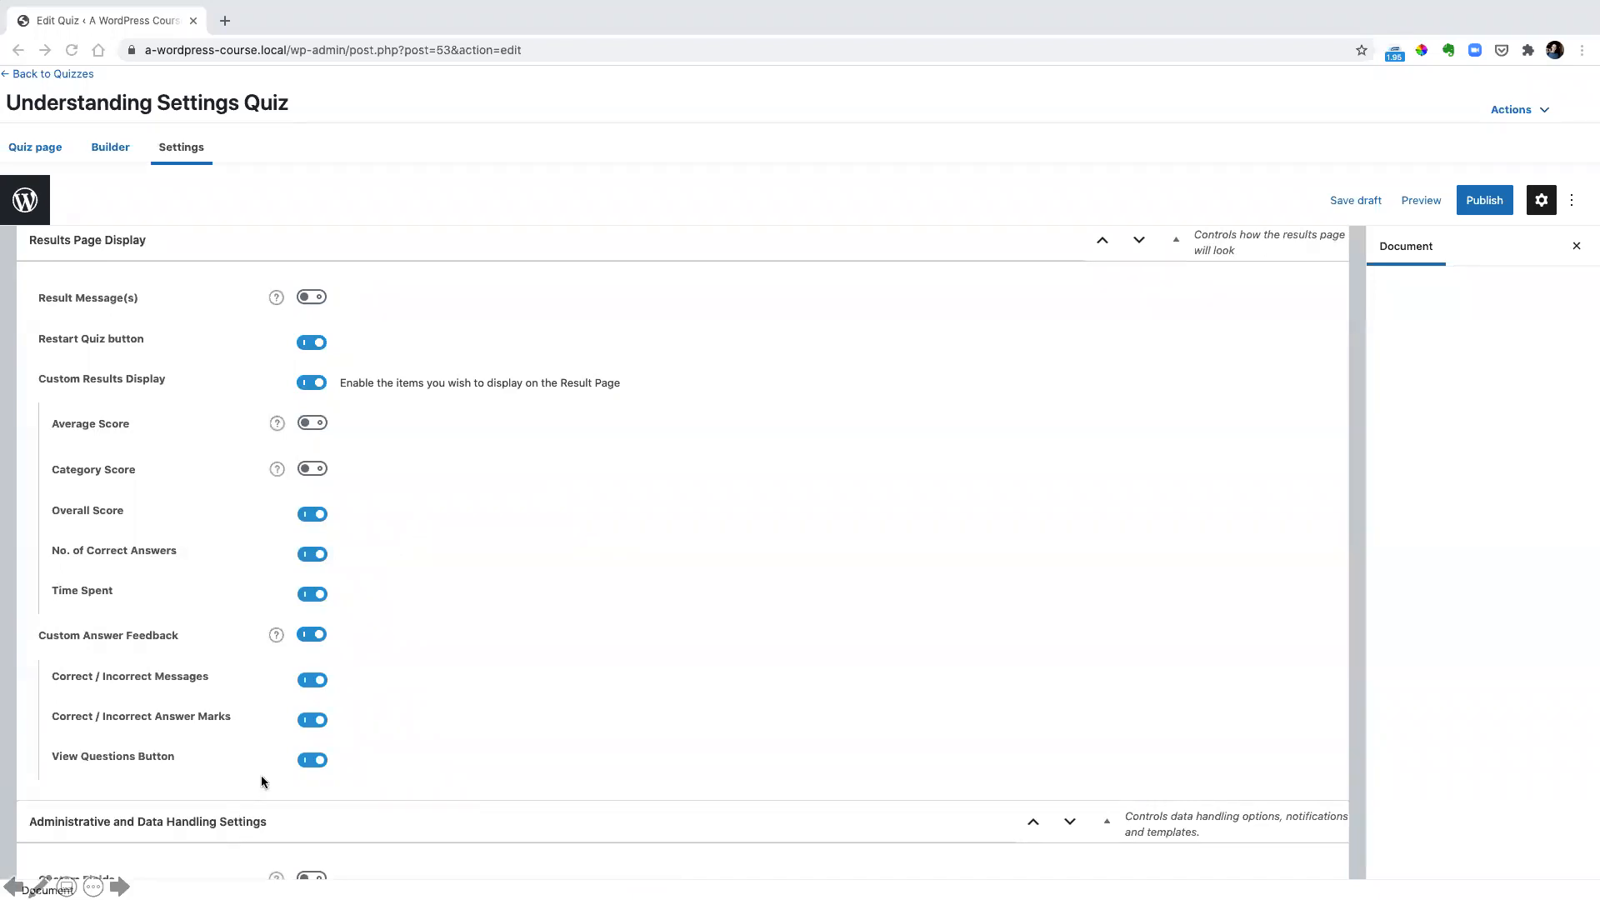
mouse_move(47, 741)
mouse_down()
mouse_move(371, 783)
mouse_move(348, 782)
mouse_up()
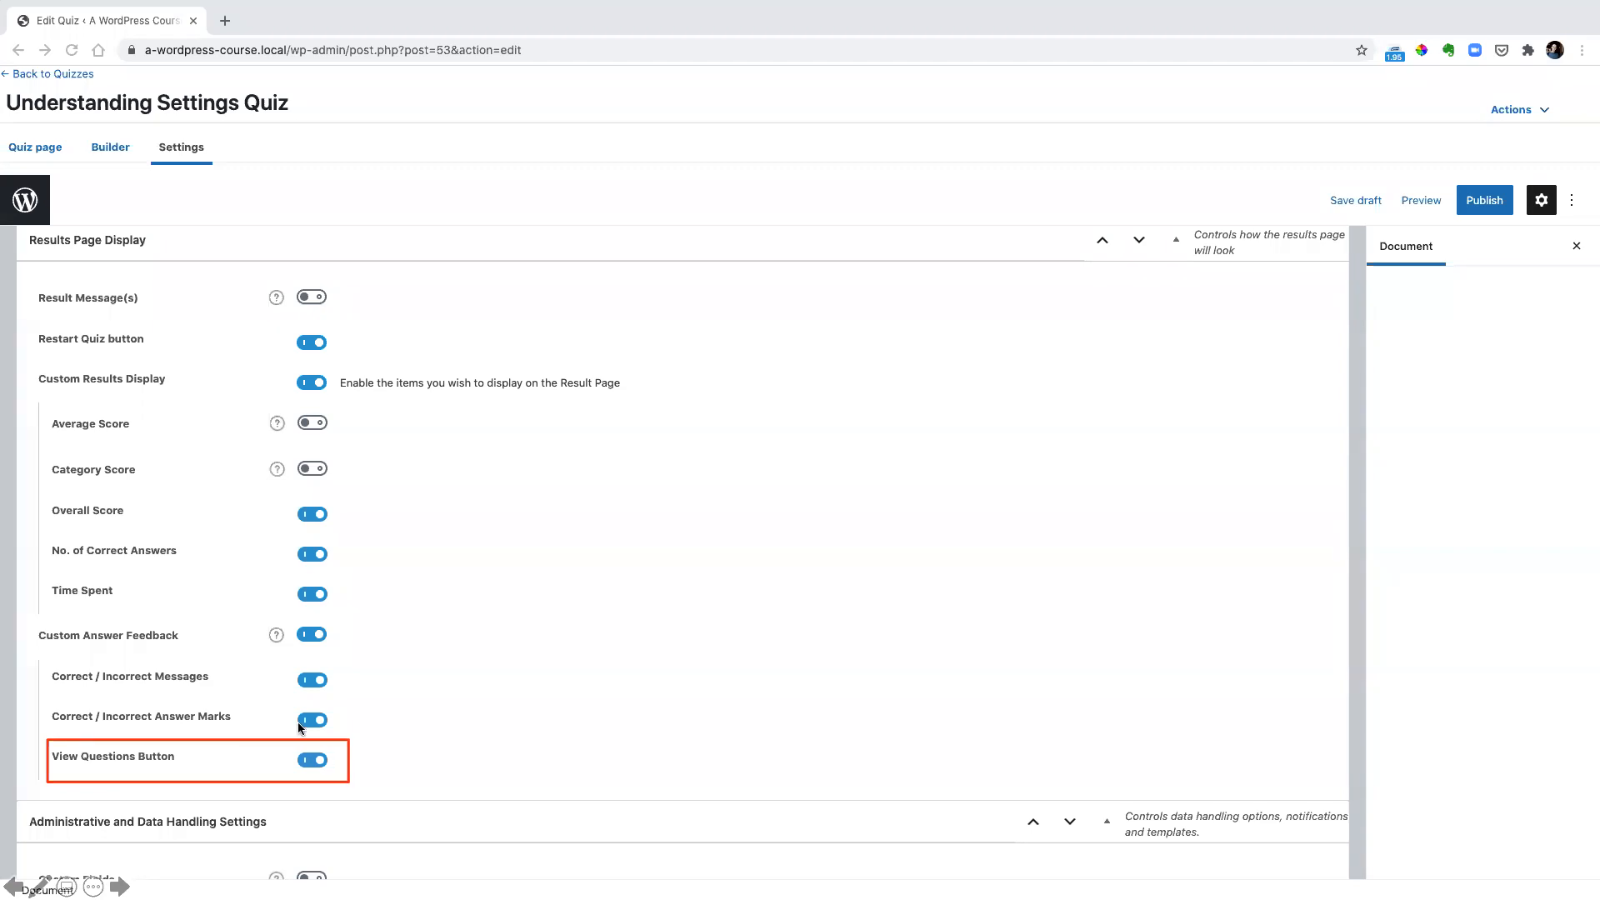
drag(48, 697, 345, 740)
key(Escape)
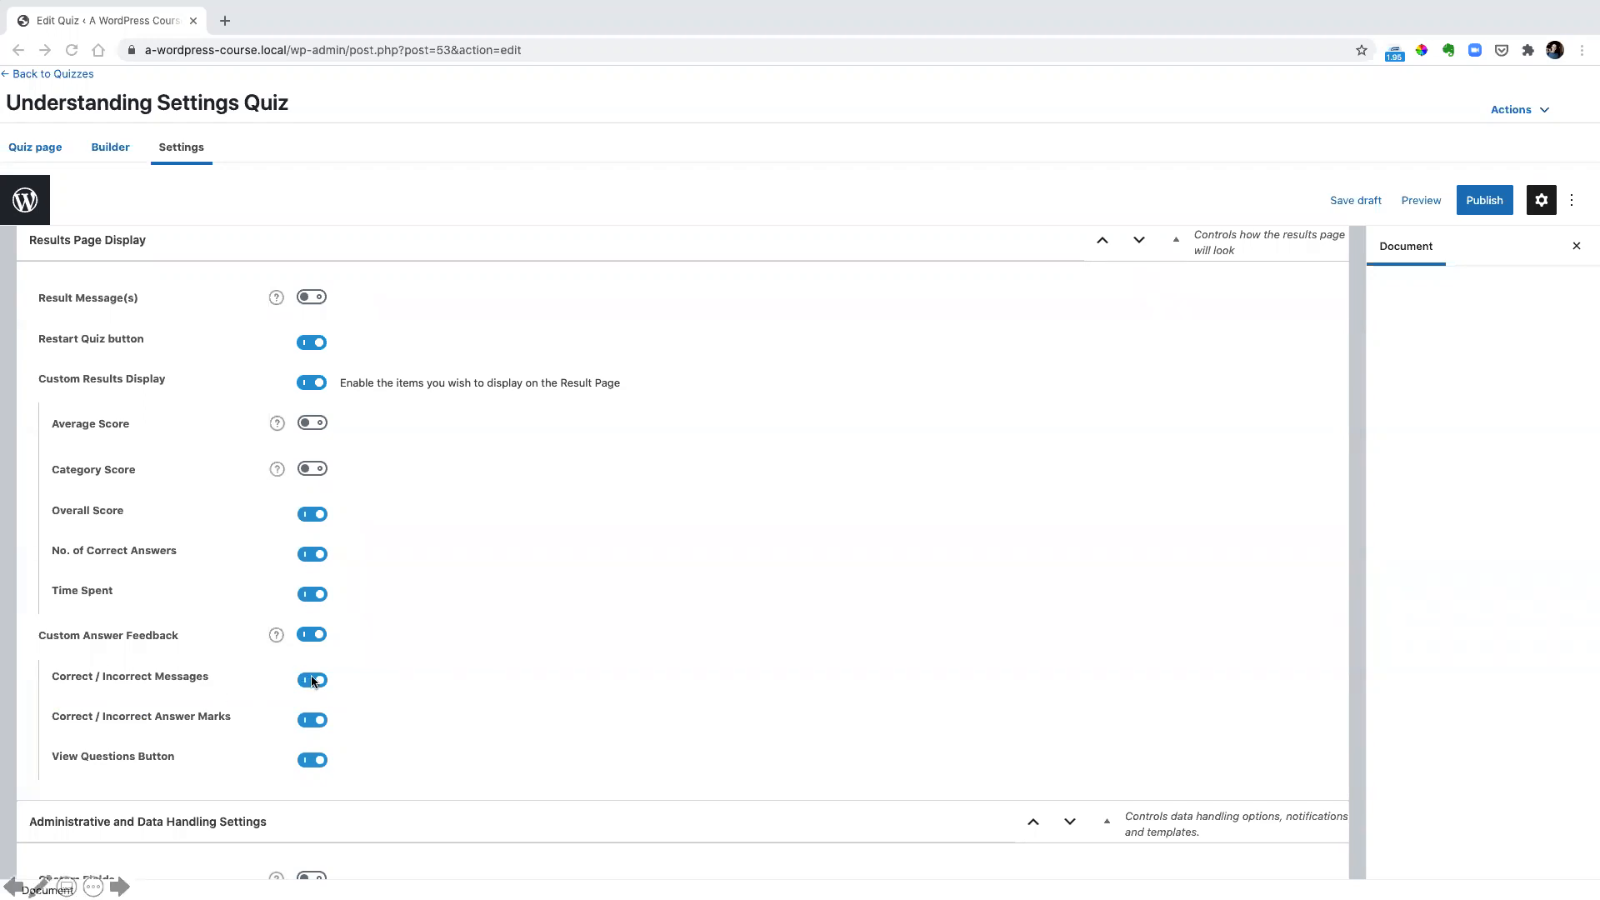
scroll(313, 681, down, 5)
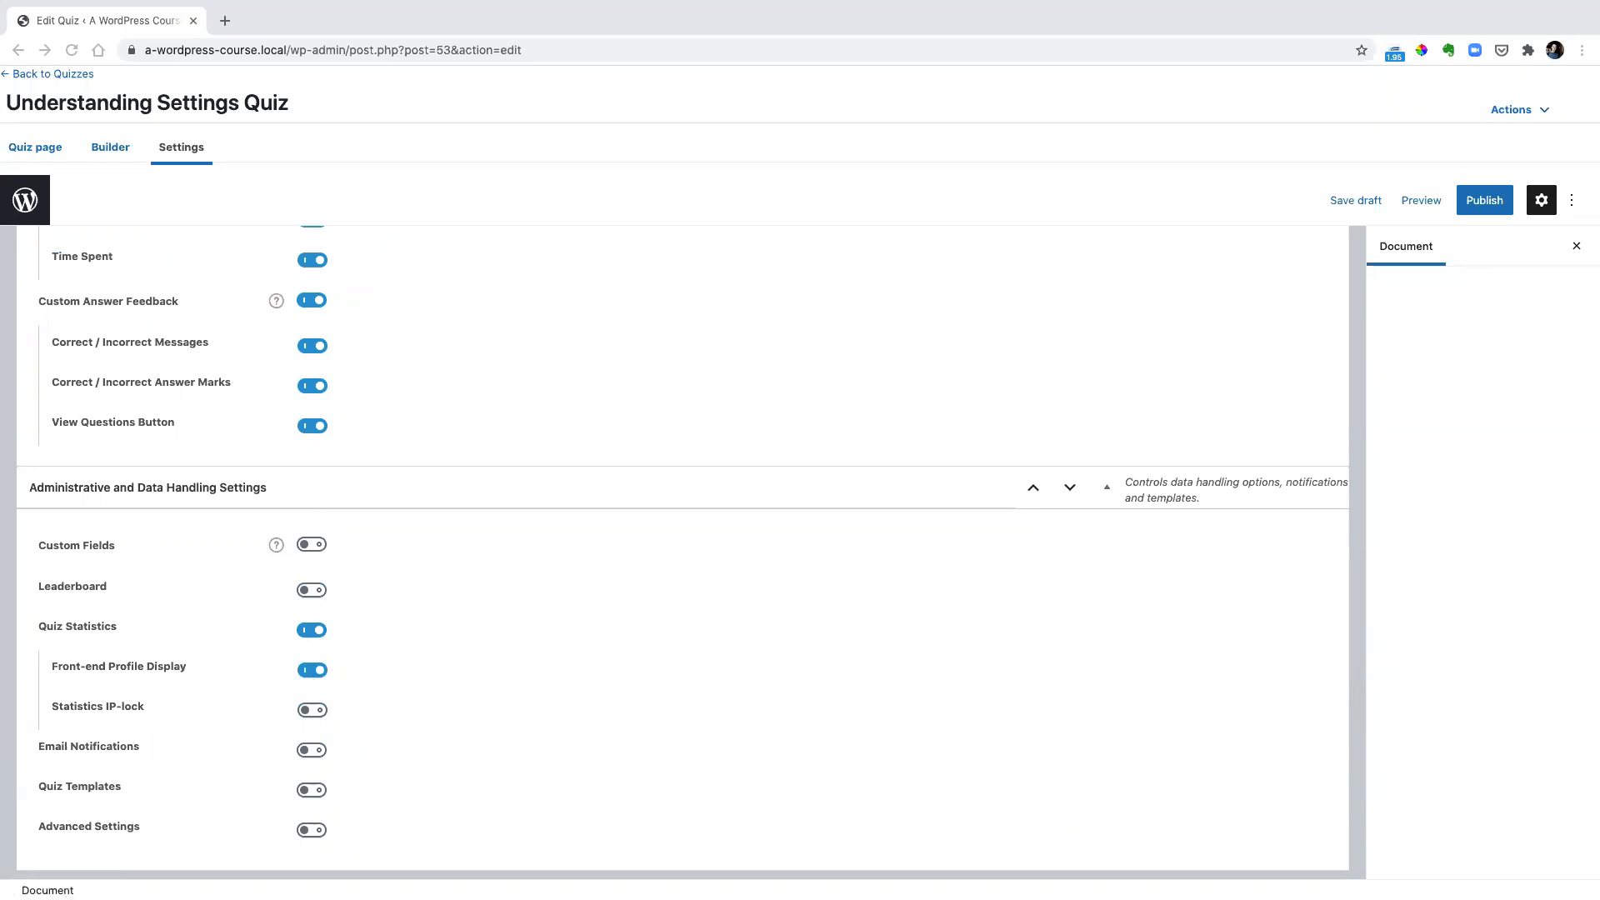
scroll(683, 550, up, 5)
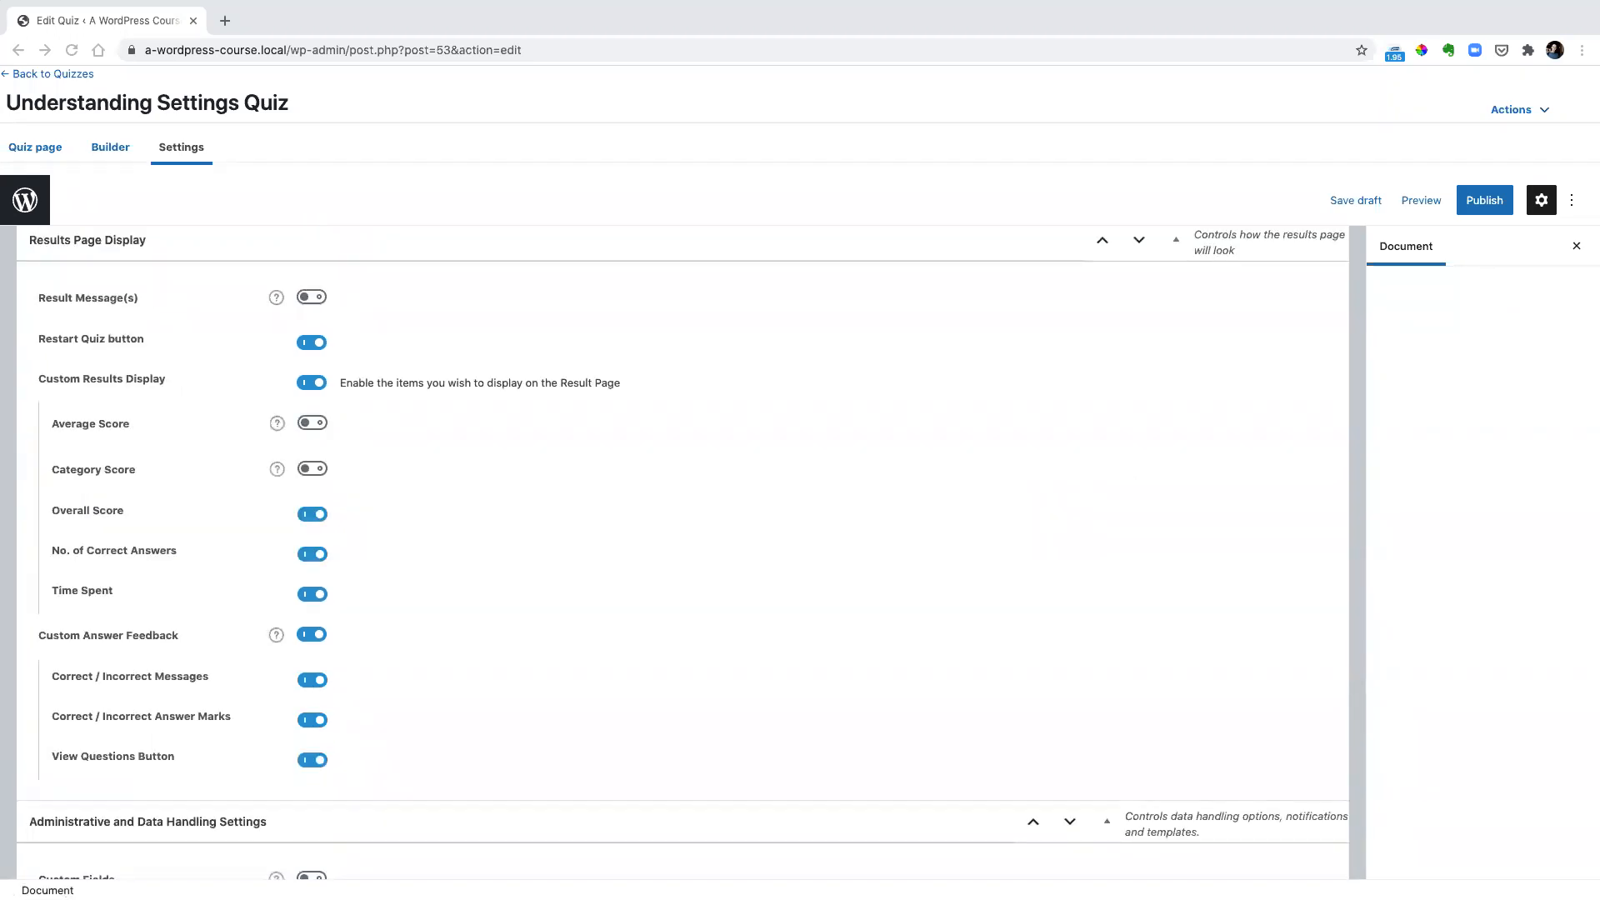
mouse_move(48, 409)
mouse_down()
mouse_move(255, 450)
mouse_move(348, 439)
mouse_up()
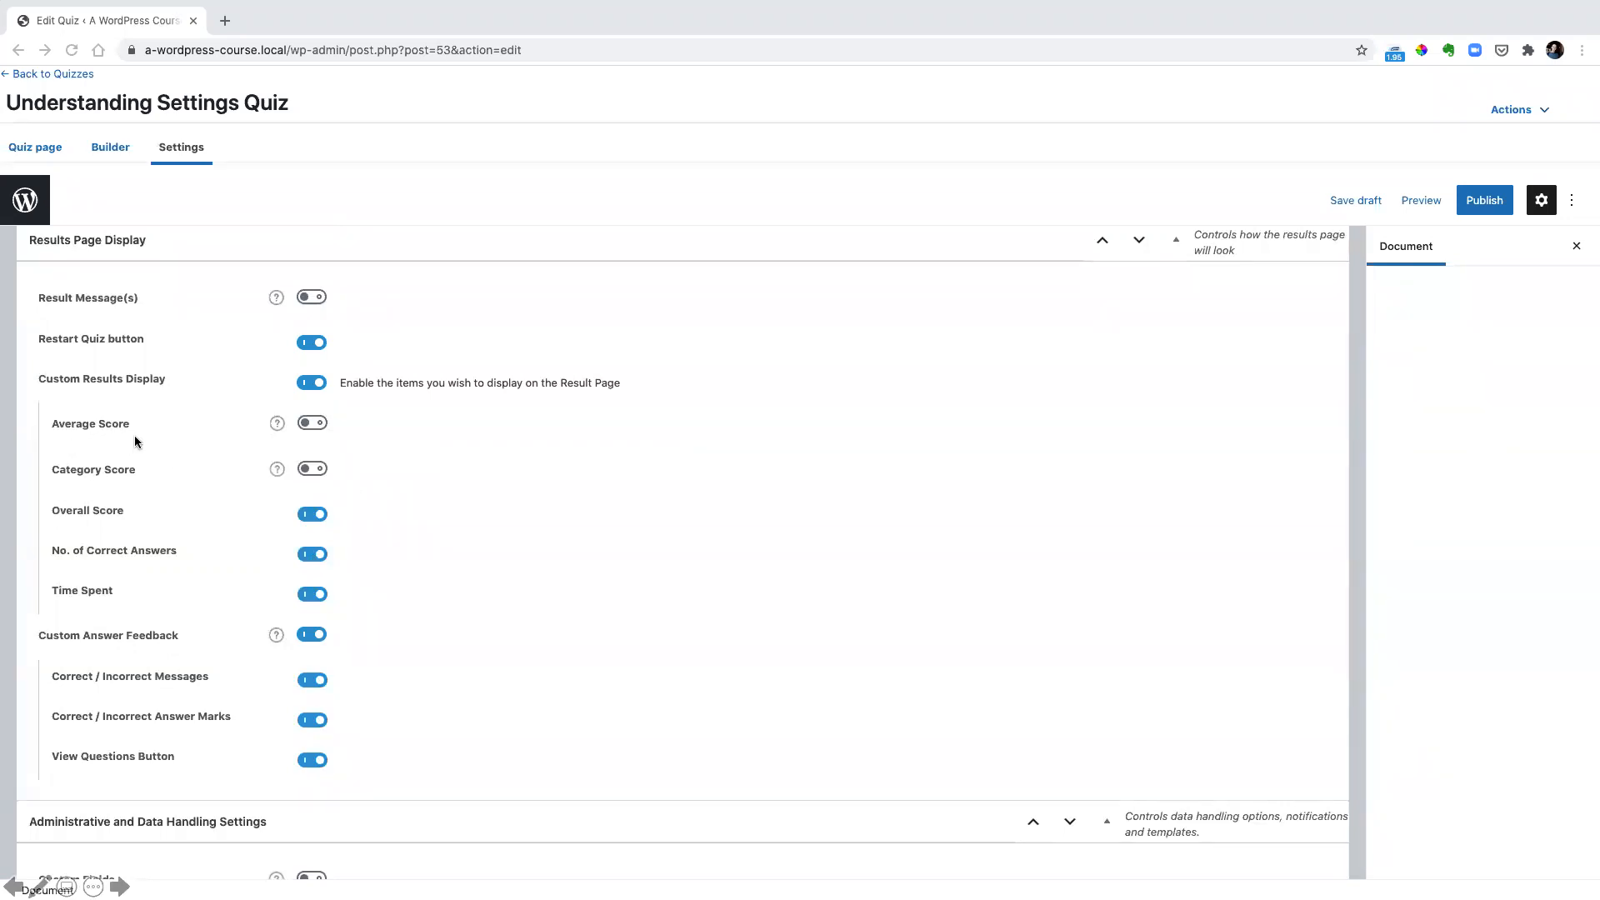
scroll(135, 442, down, 5)
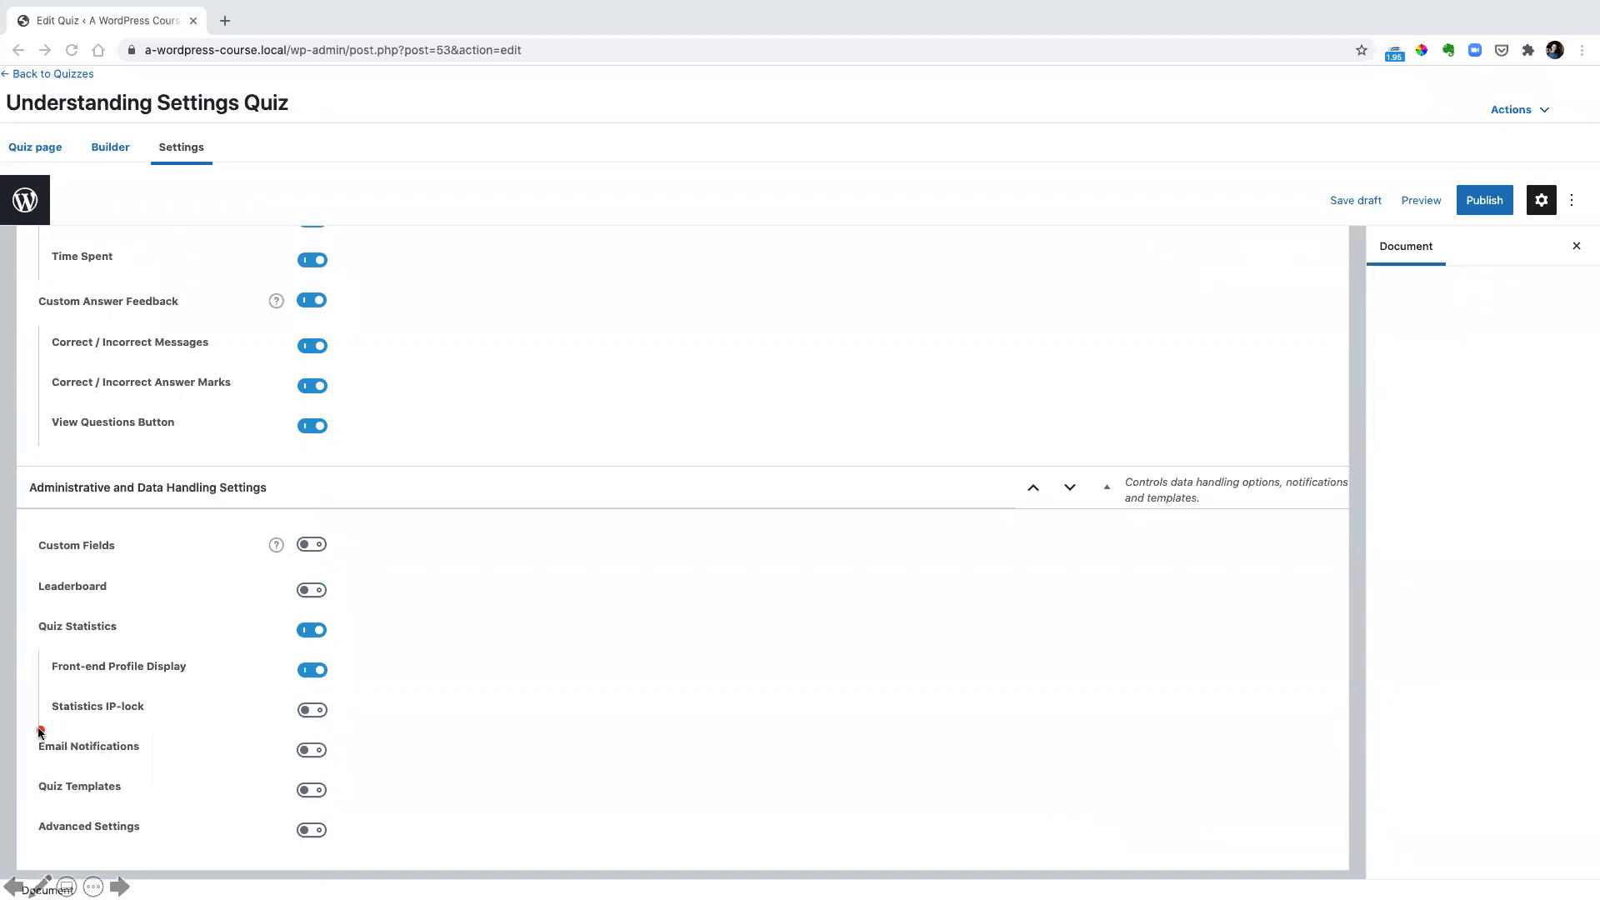
drag(30, 729, 154, 764)
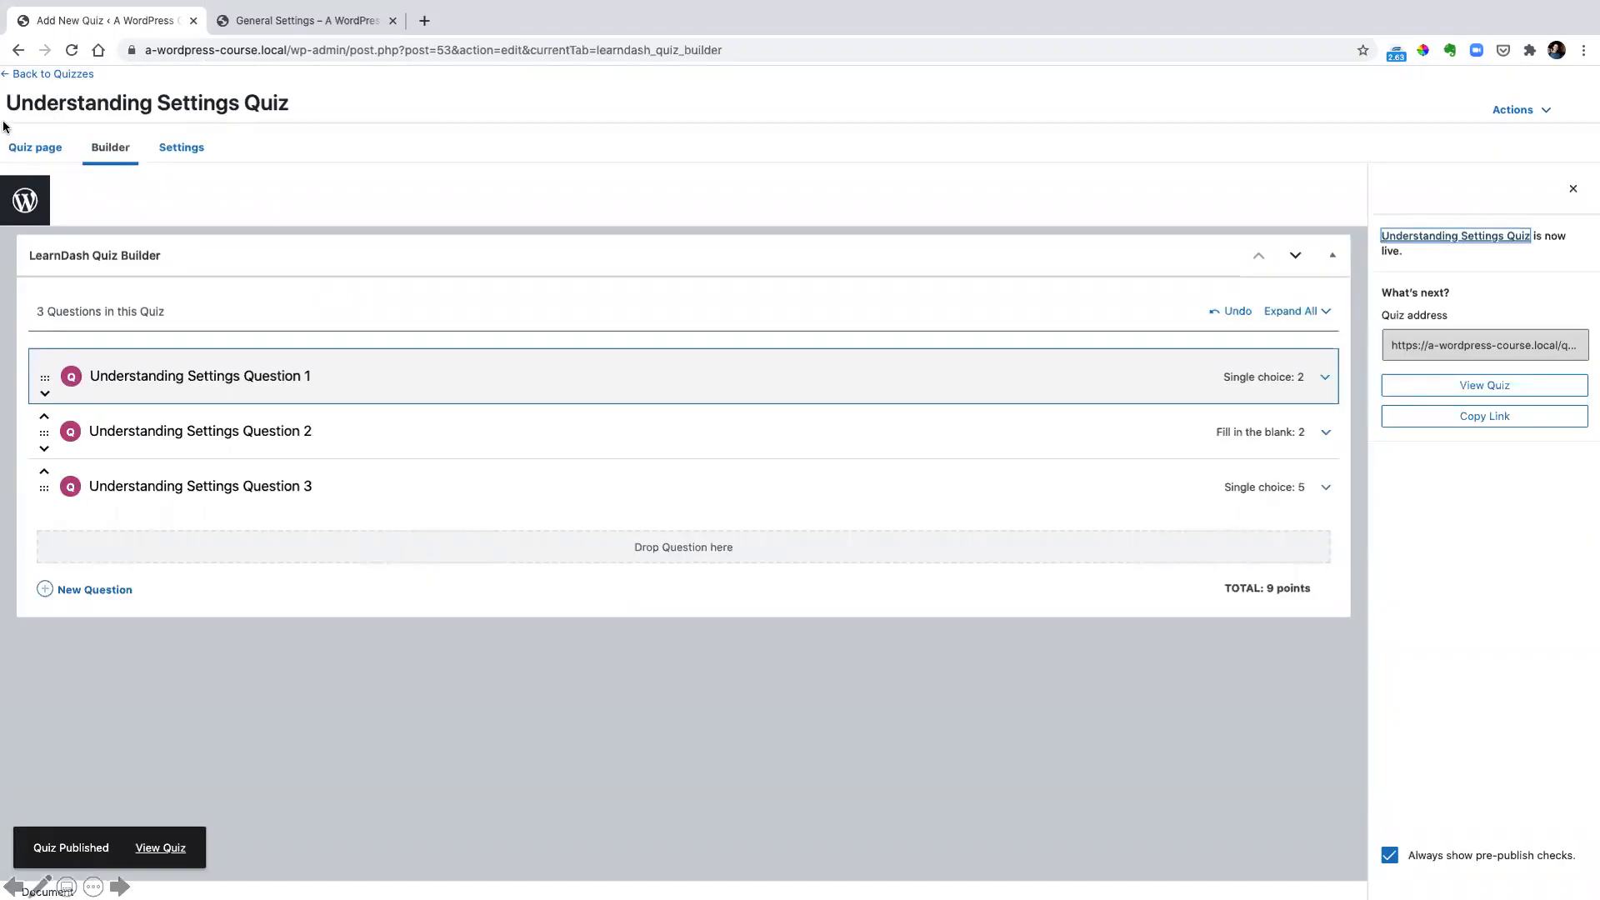
Leave the quiz and open the WordPress Basics course in the course builder
click(61, 73)
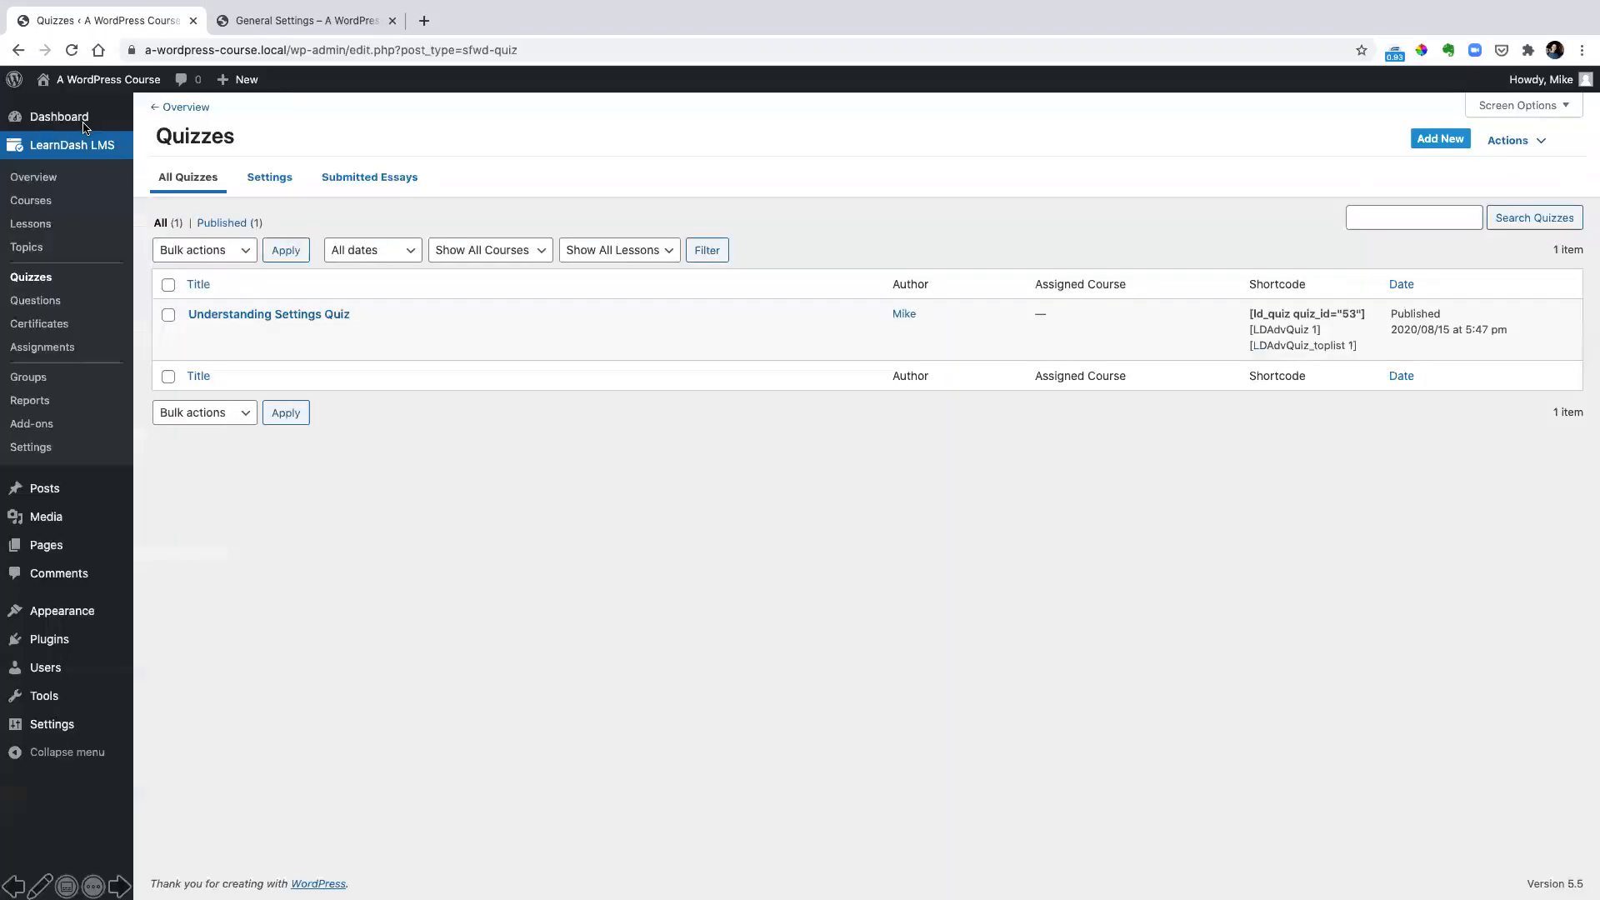
click(54, 200)
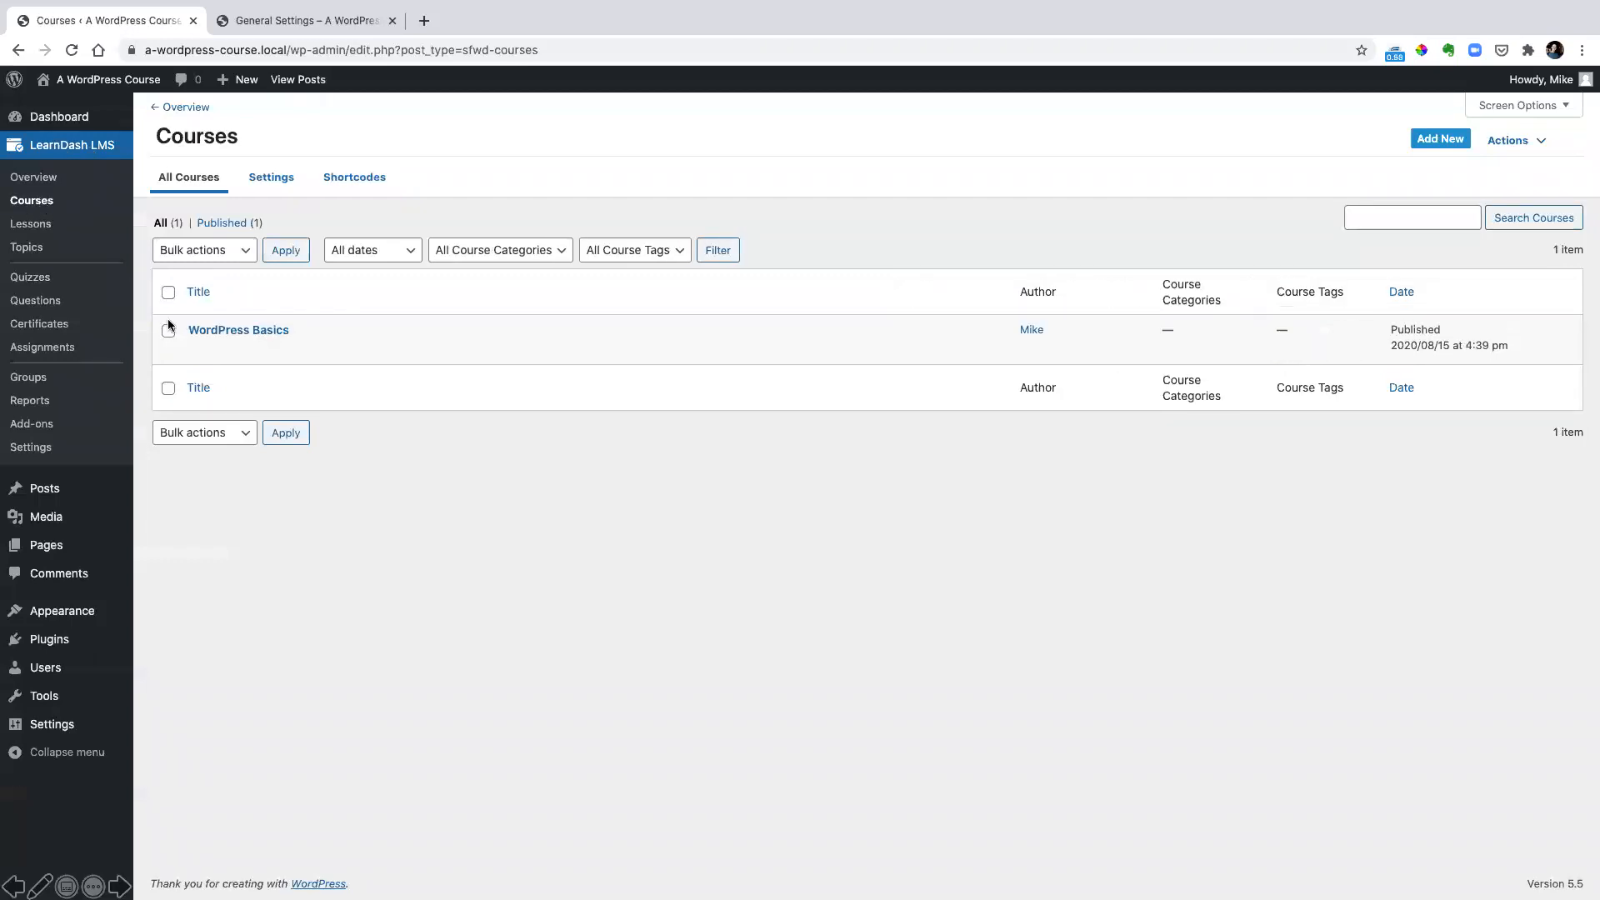
click(245, 333)
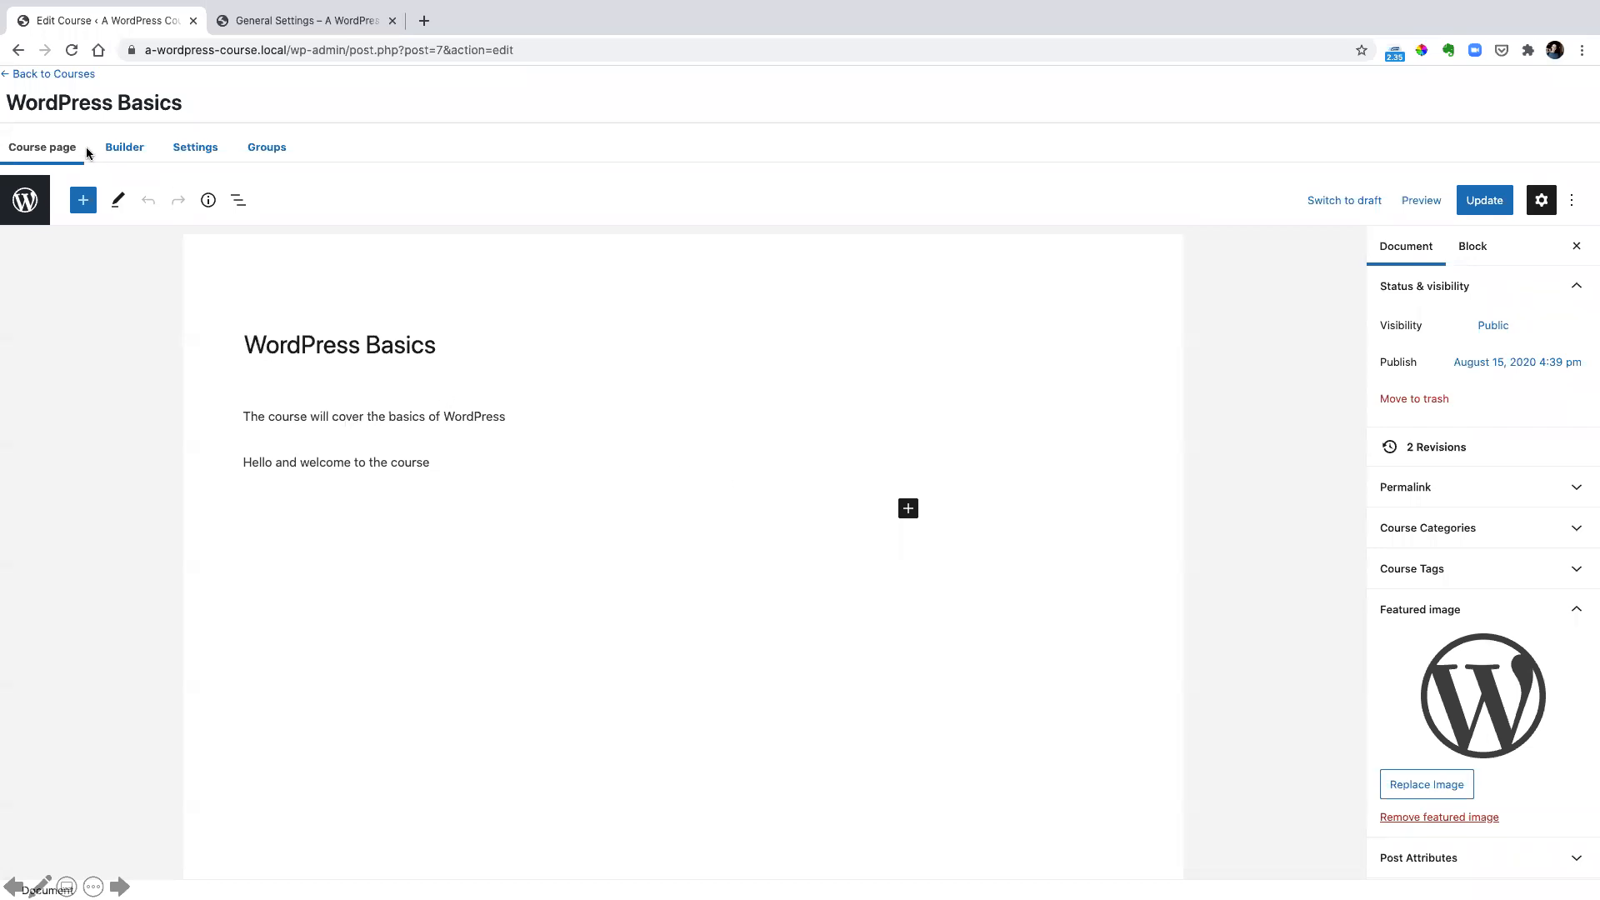
click(121, 150)
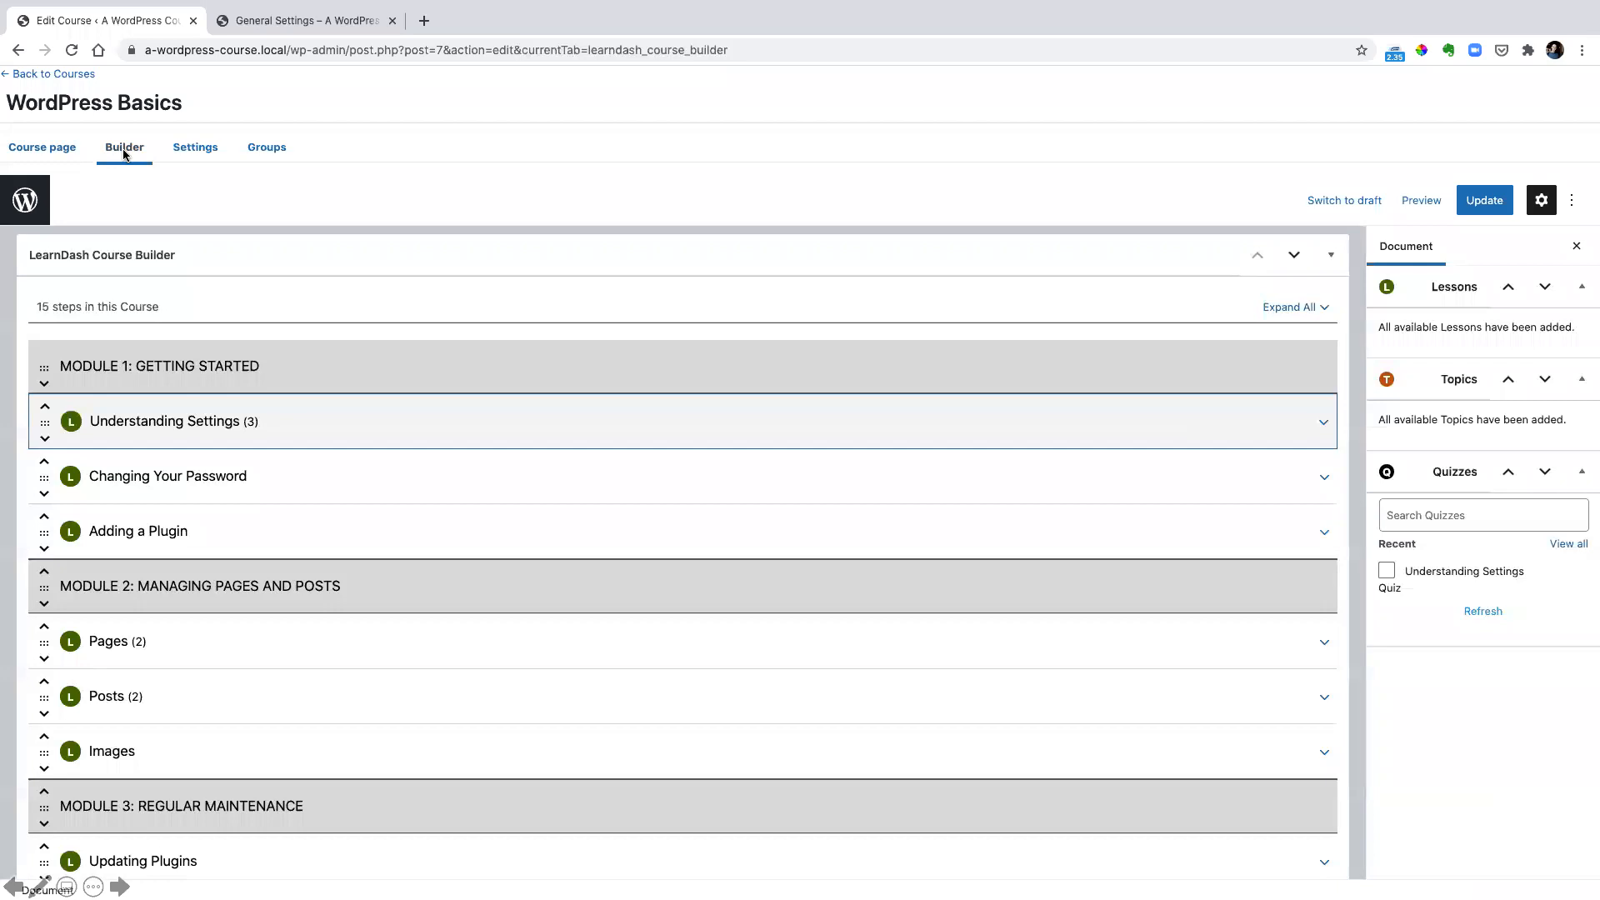
Add the Understanding Settings Quiz to the Understanding Settings lesson in the course builder
click(1324, 423)
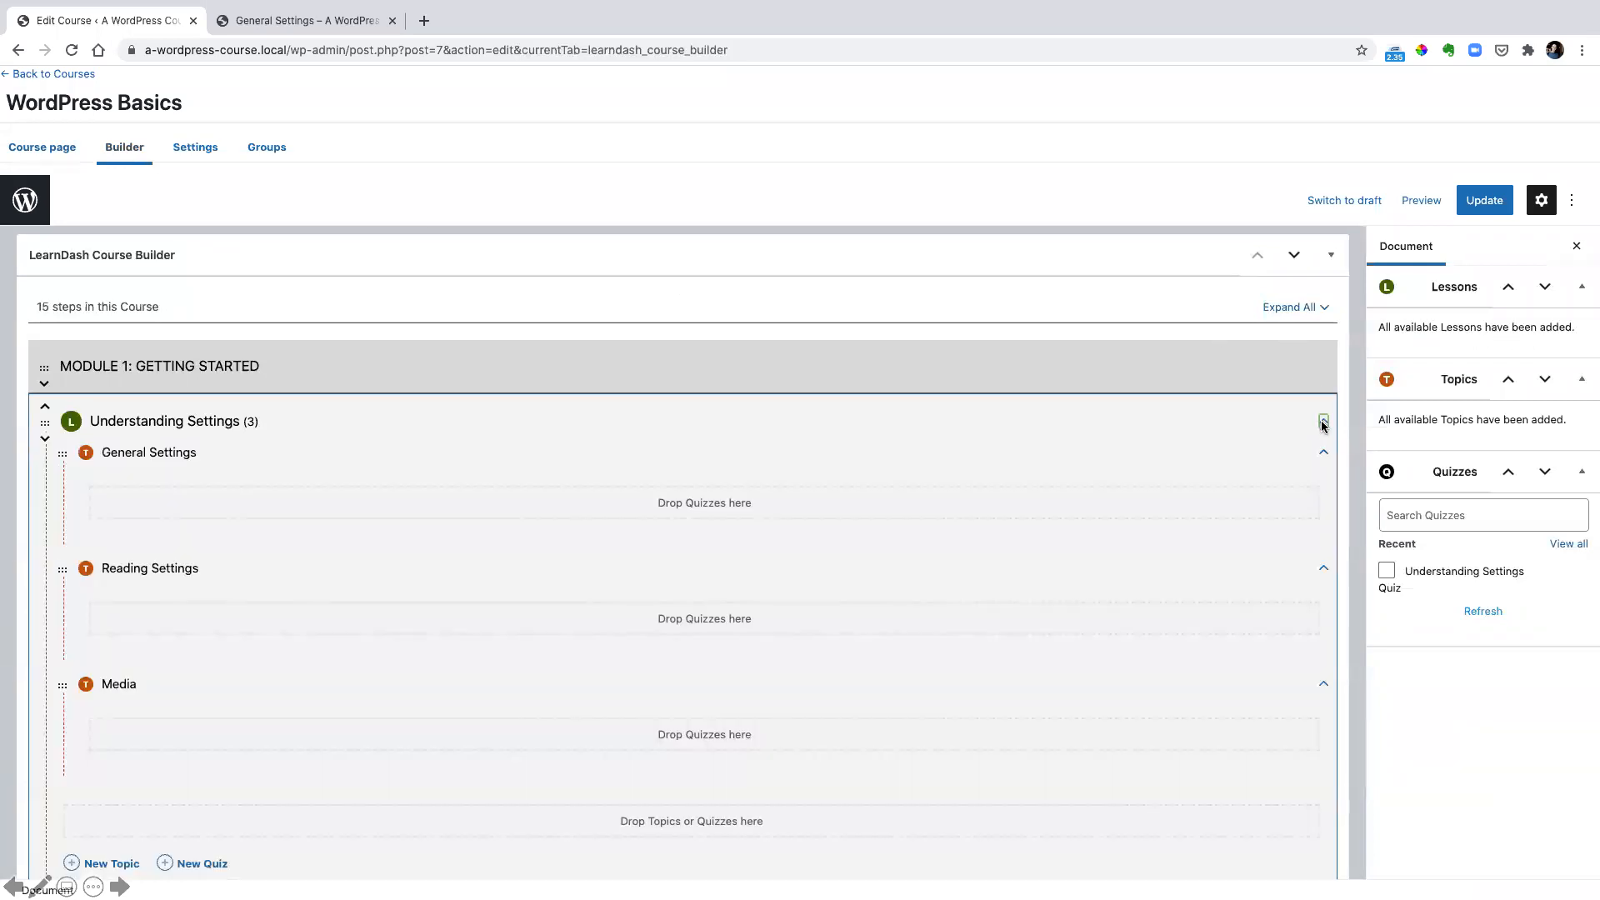
click(1387, 572)
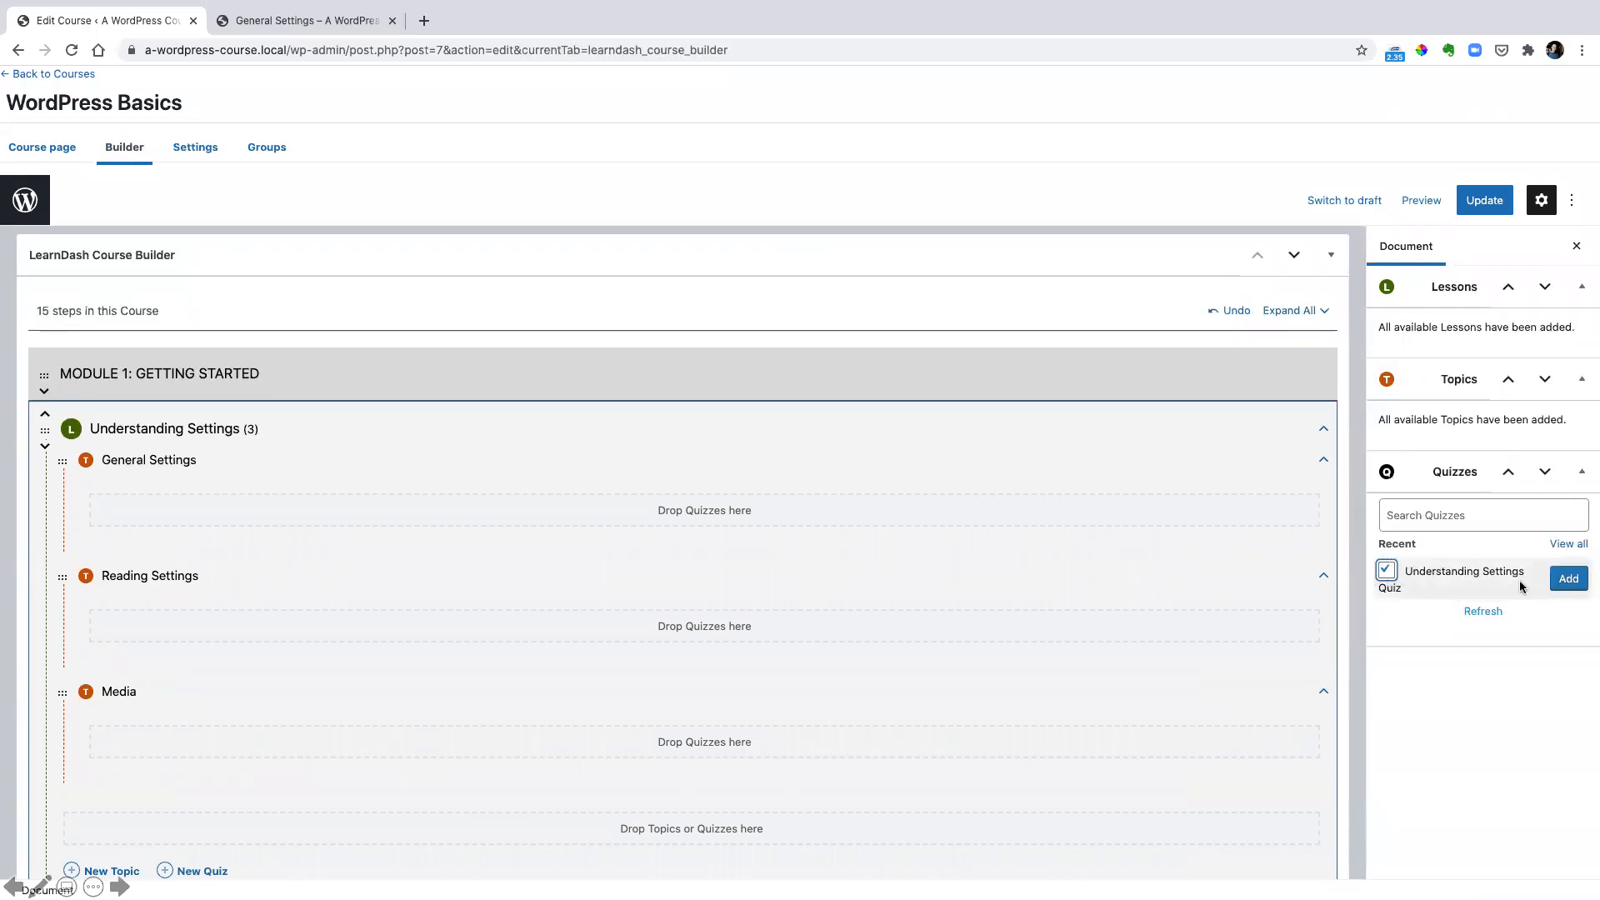
click(1555, 581)
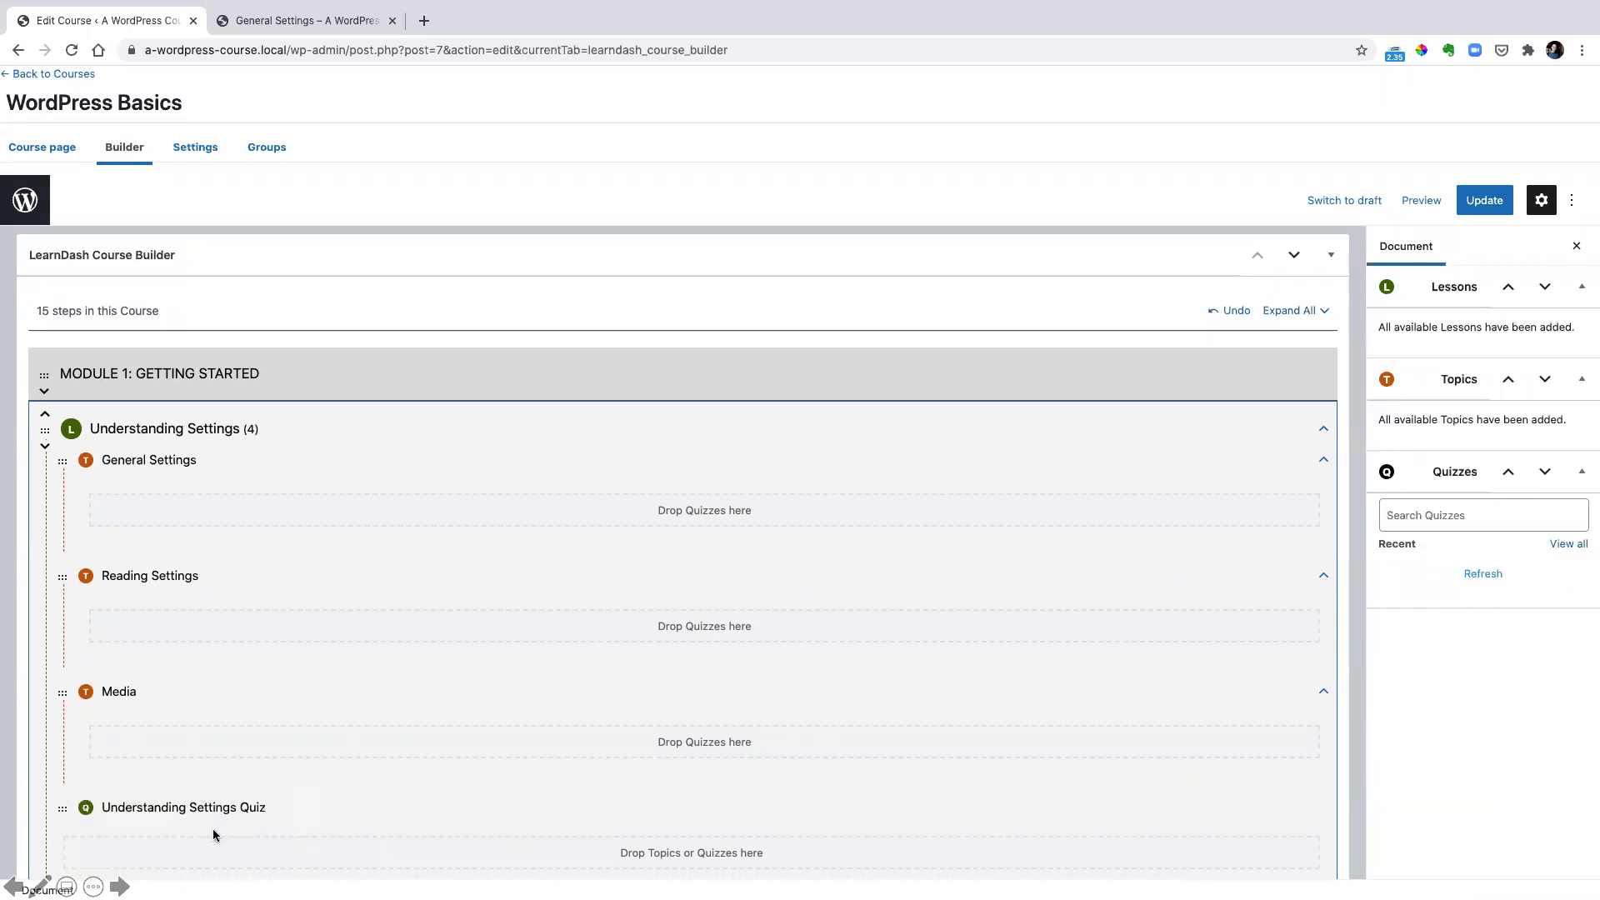
Move the Understanding Settings Quiz under the General Settings topic, and return it to the end of the Understanding Settings lesson
drag(58, 810, 117, 471)
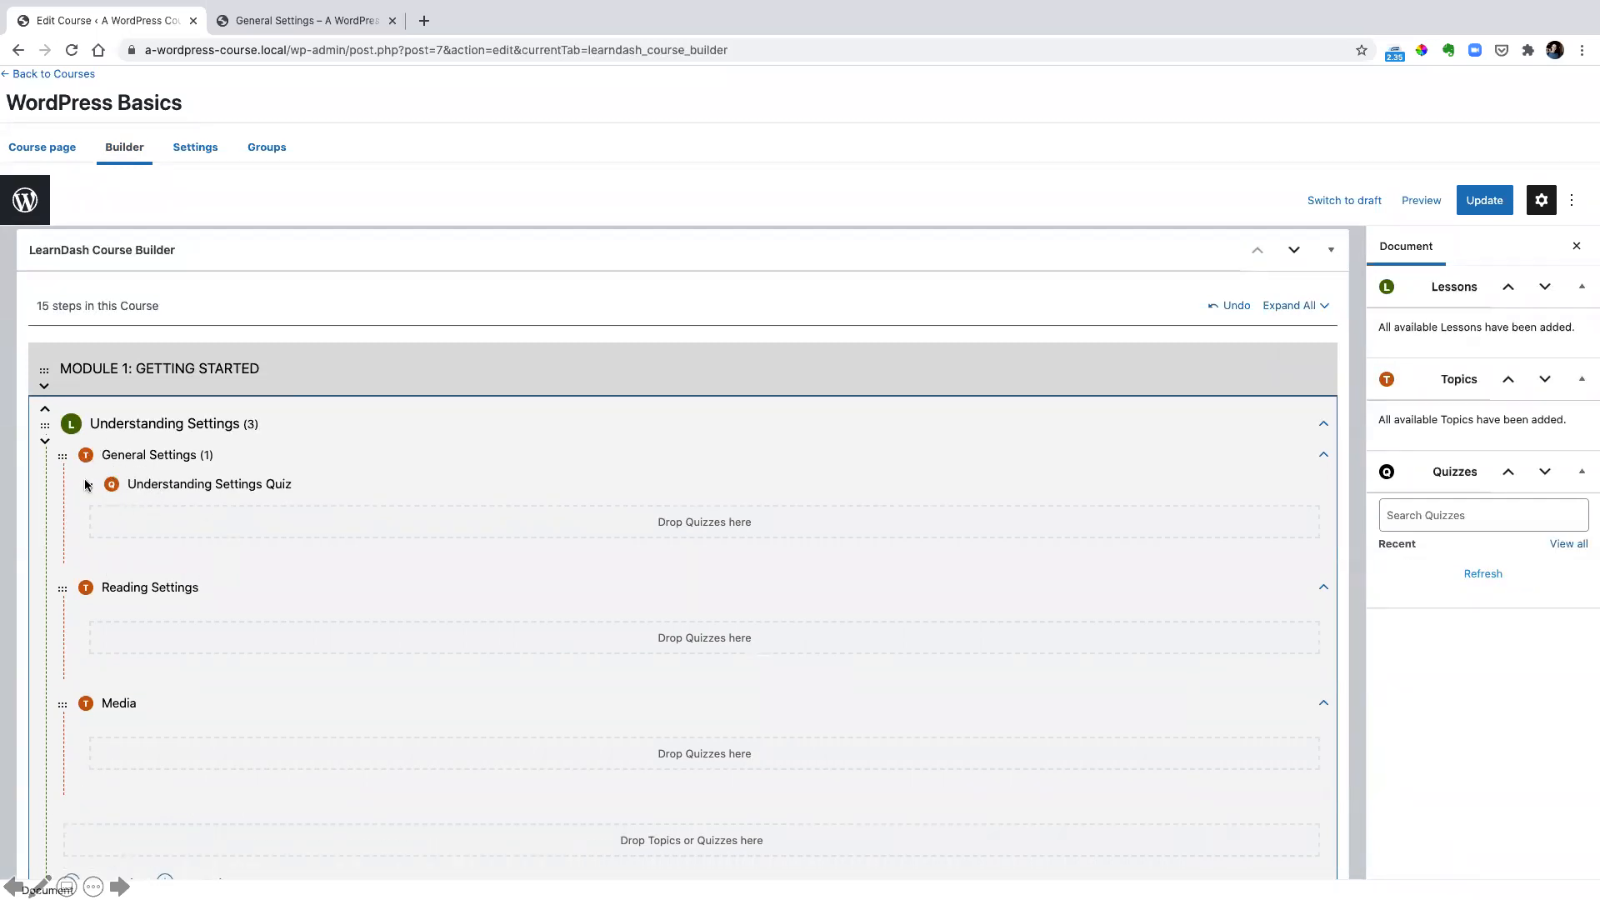
drag(88, 484, 13, 723)
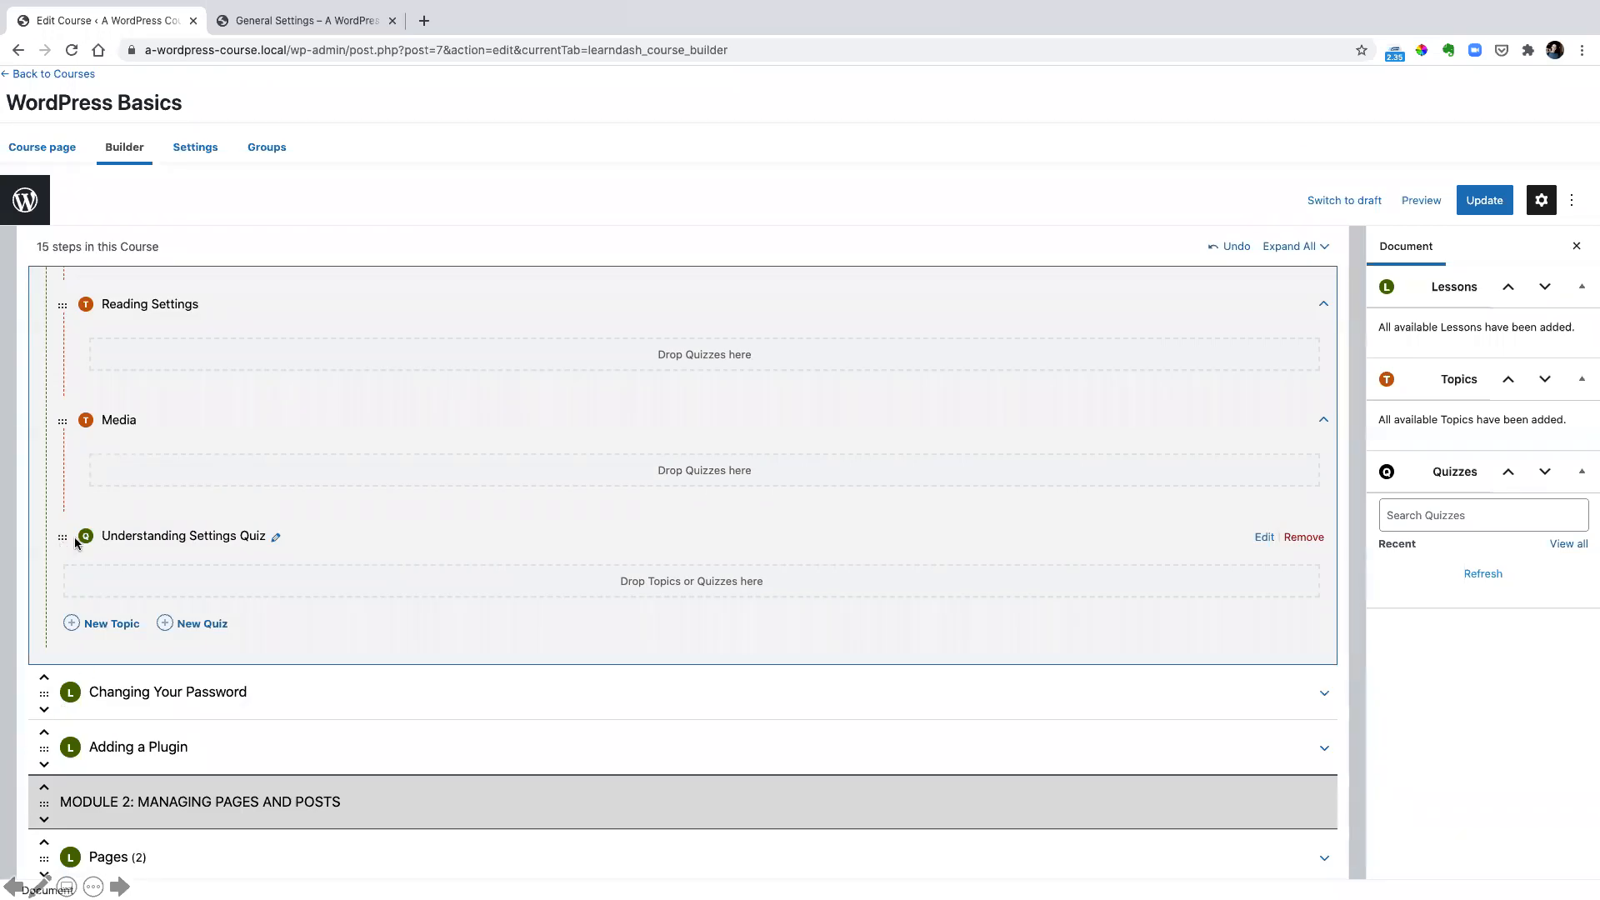
scroll(158, 508, down, 5)
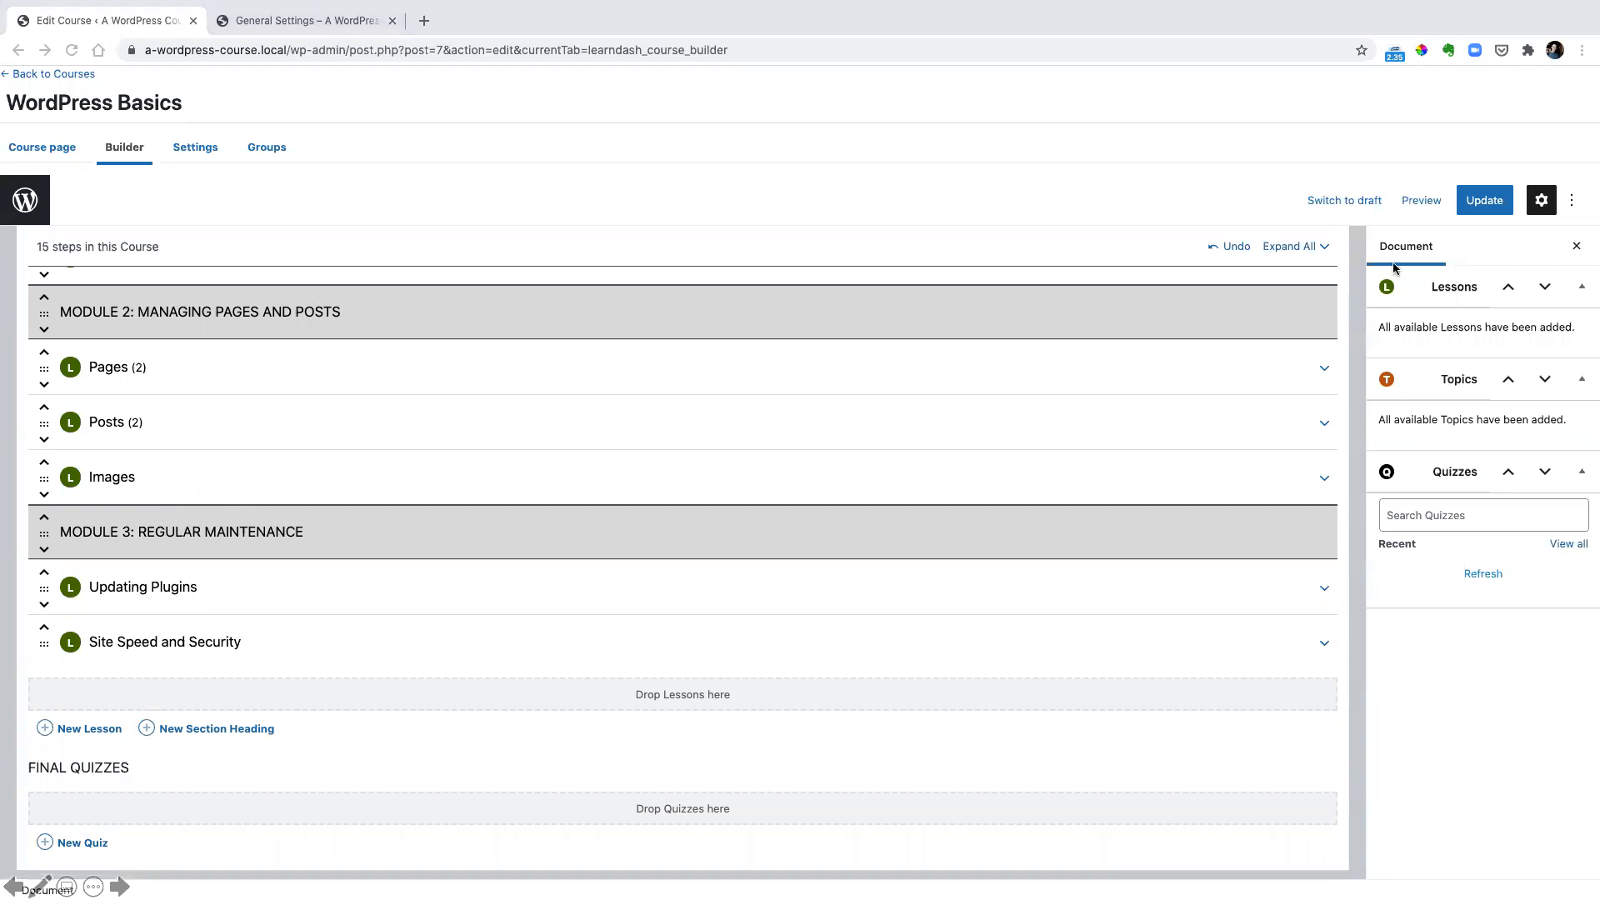
Open the Understanding Settings lesson on the live site and take the Understanding Settings Quiz through to its results
key(ctrl+Tab)
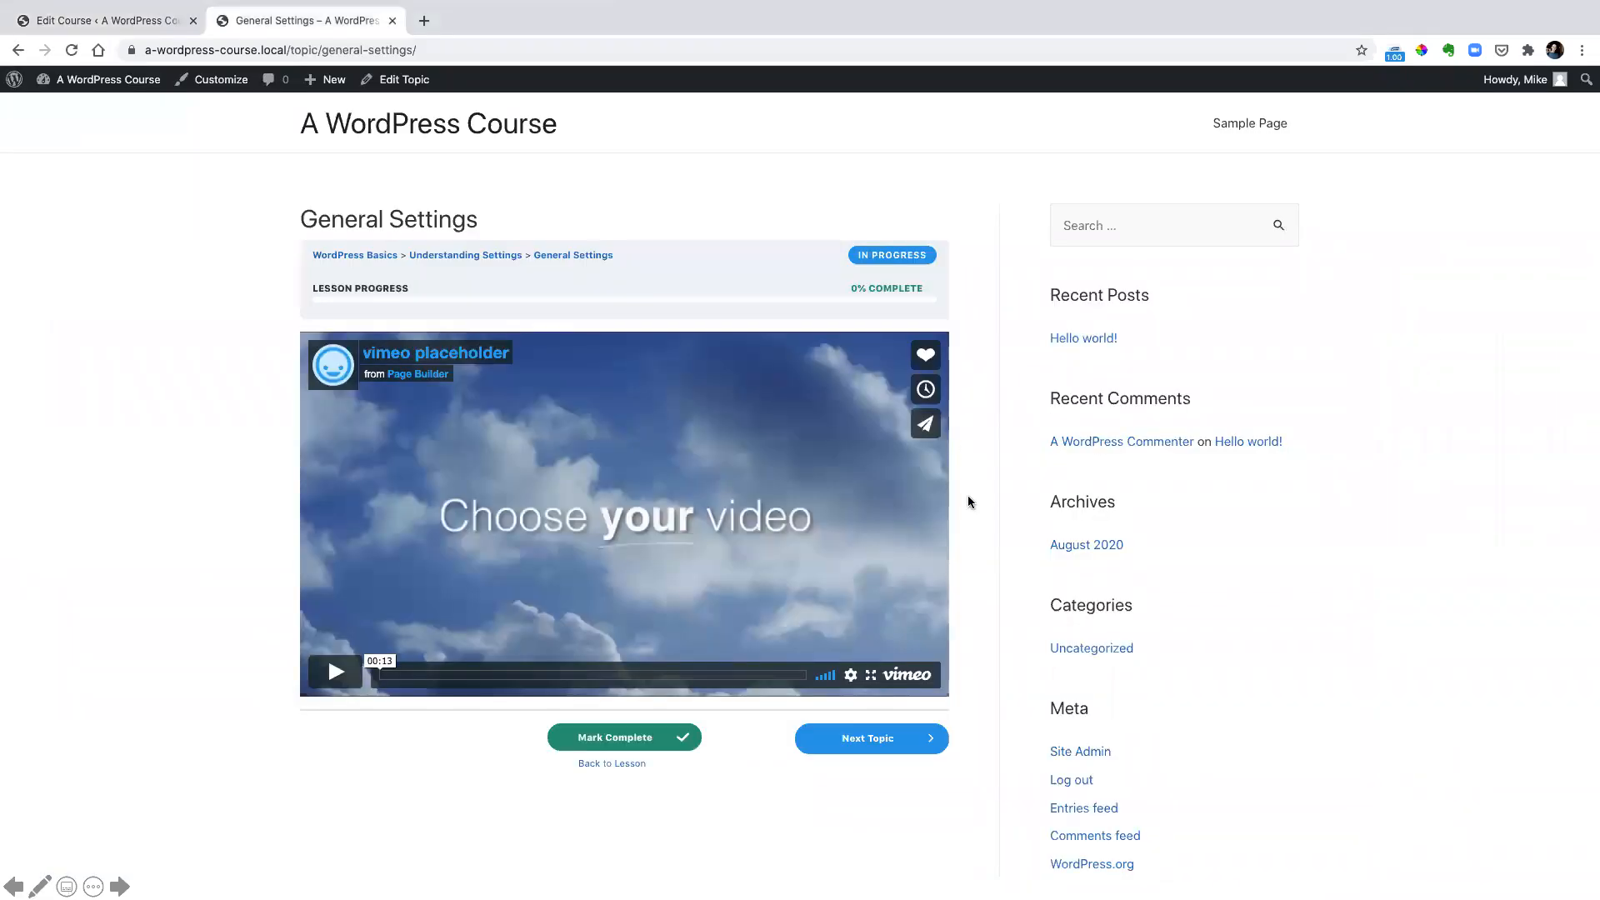
click(777, 607)
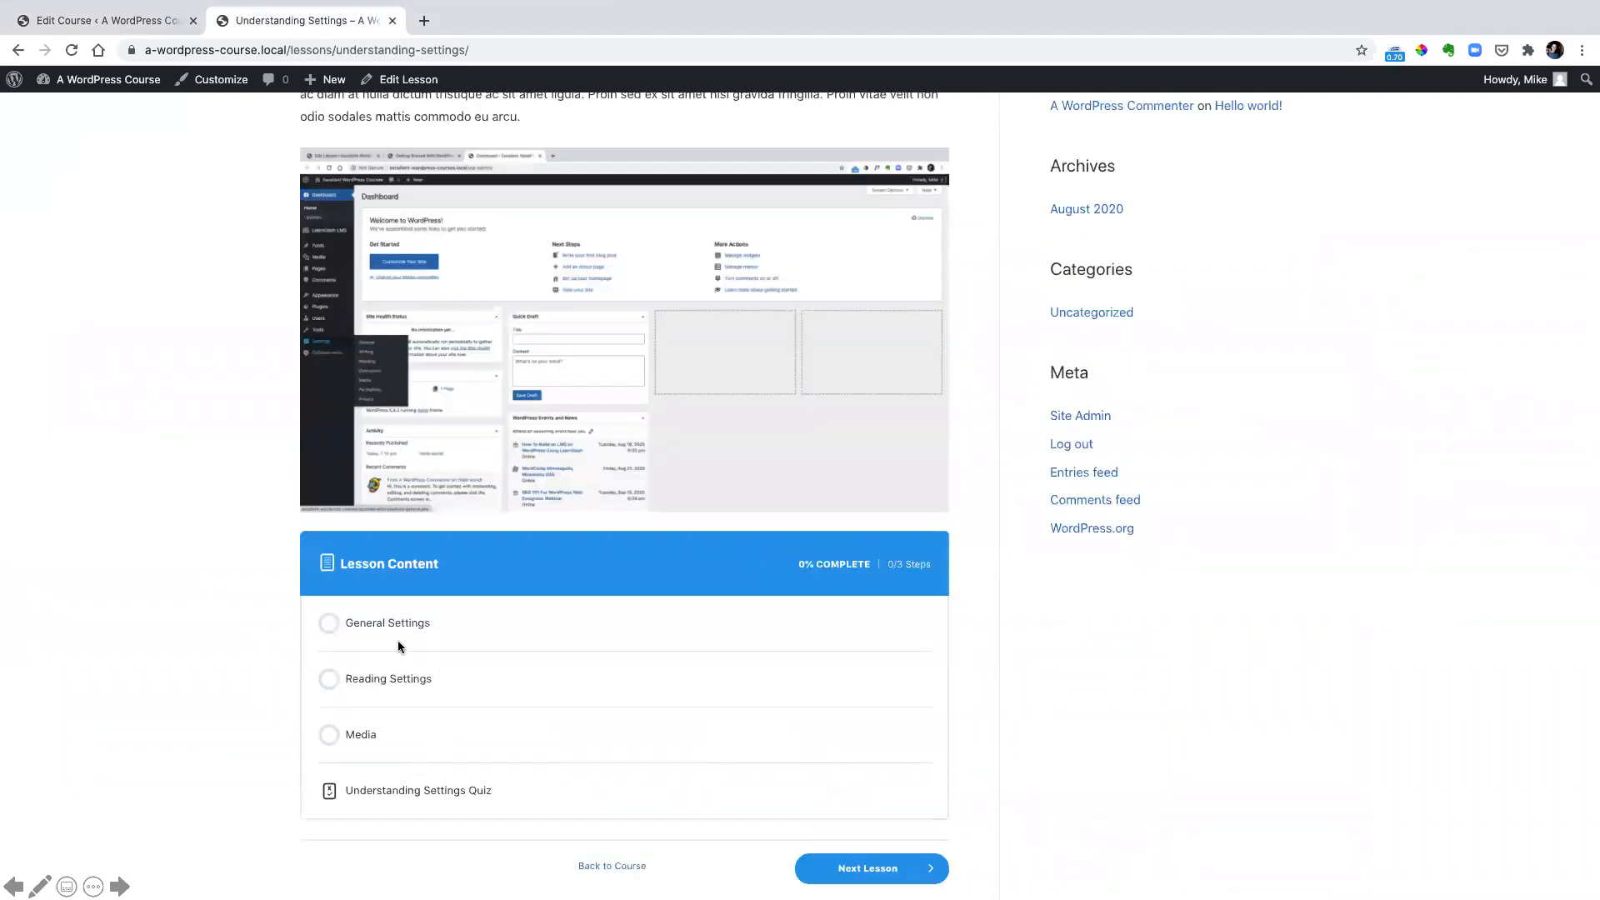
mouse_move(297, 533)
mouse_down()
mouse_move(594, 650)
mouse_move(960, 837)
mouse_up()
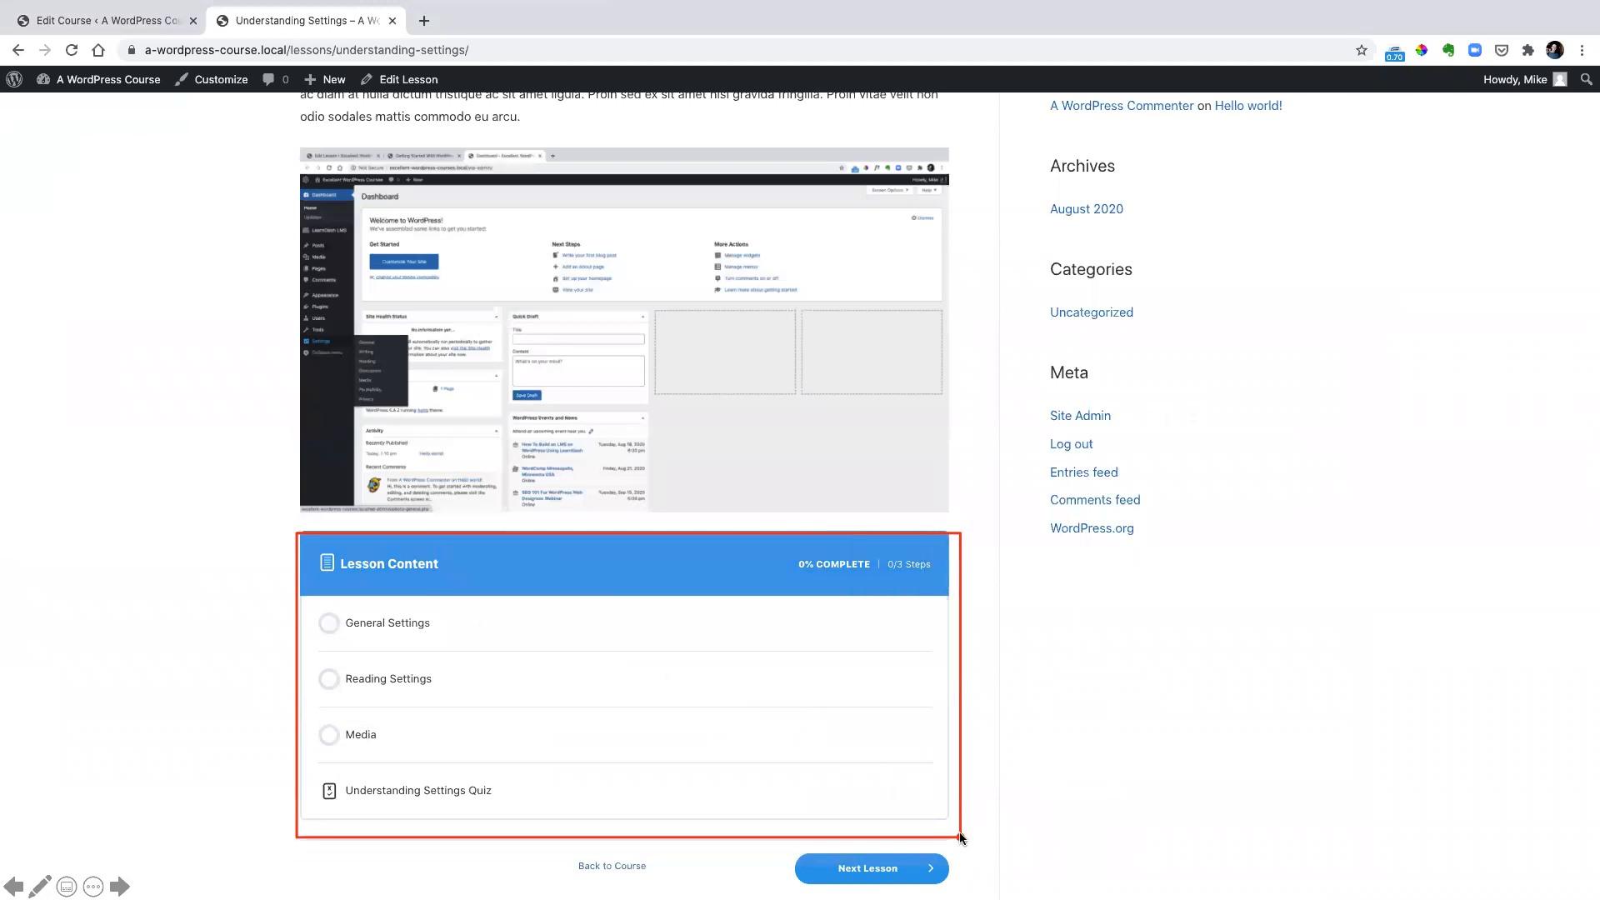
click(447, 792)
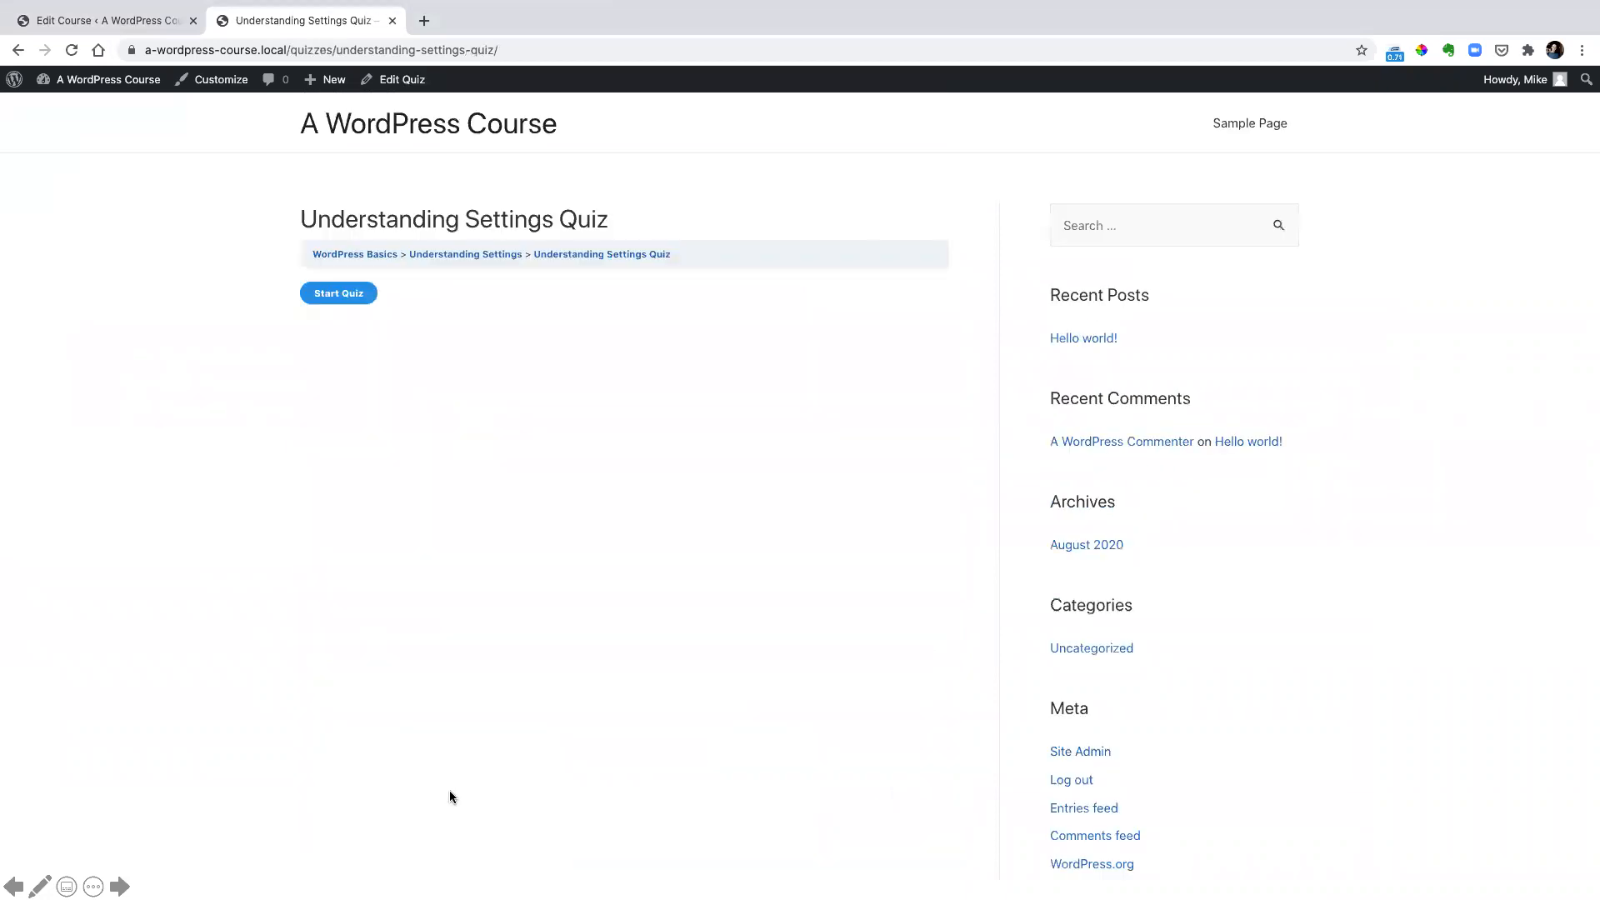
click(350, 294)
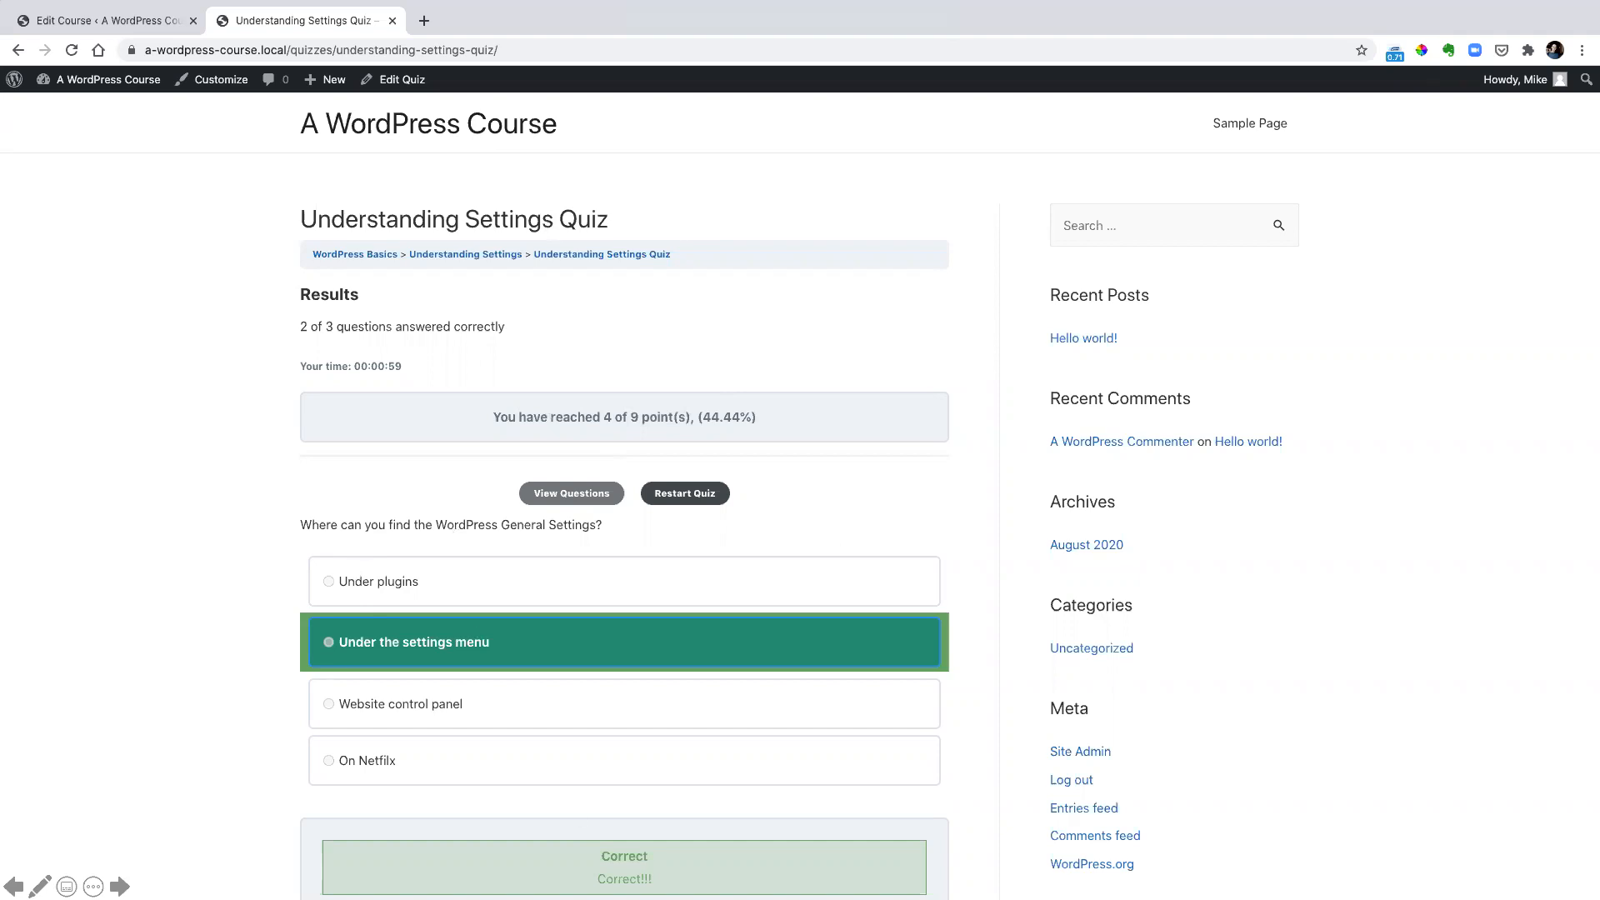
click(742, 608)
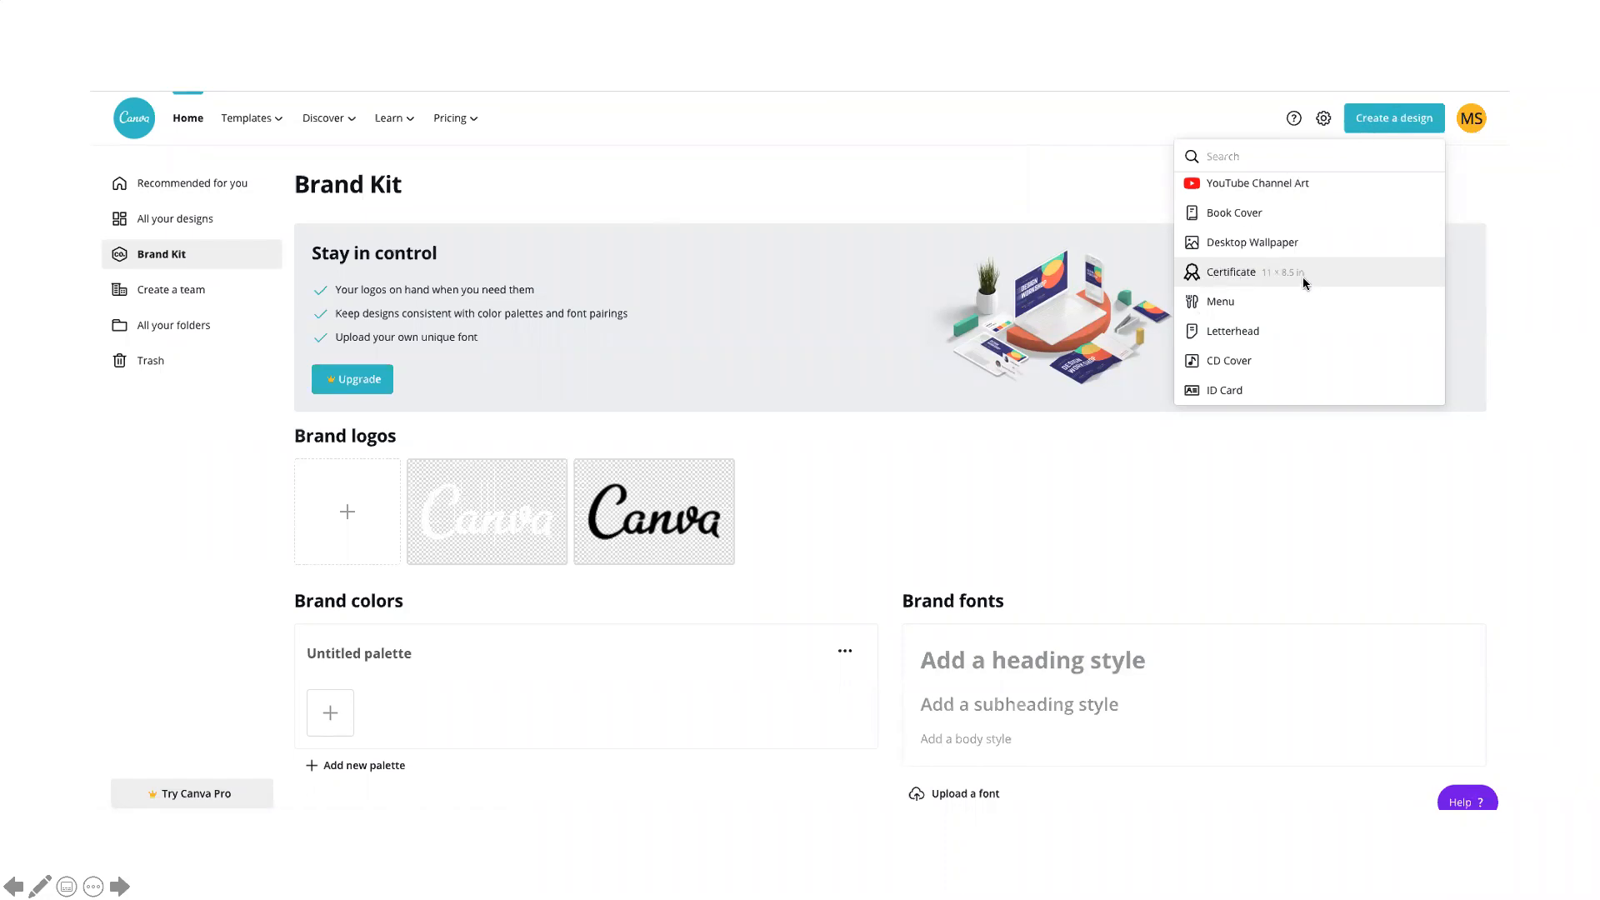
Switch to Canva, create a Certificate design from a Certificate of Completion template, and download the customized certificate
click(1223, 274)
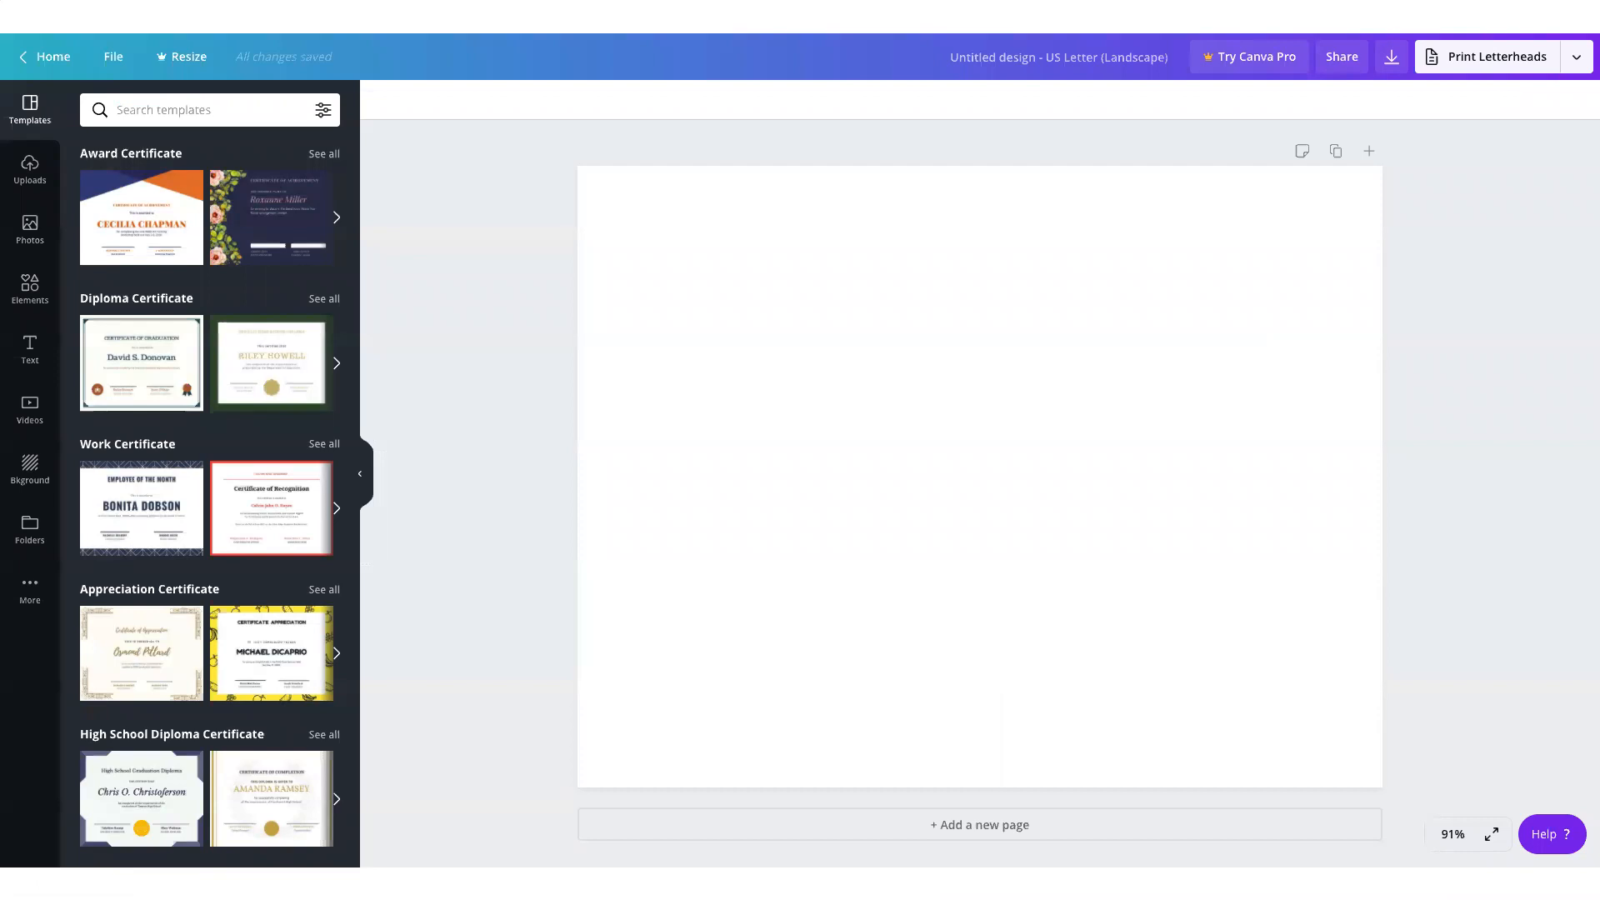
click(246, 384)
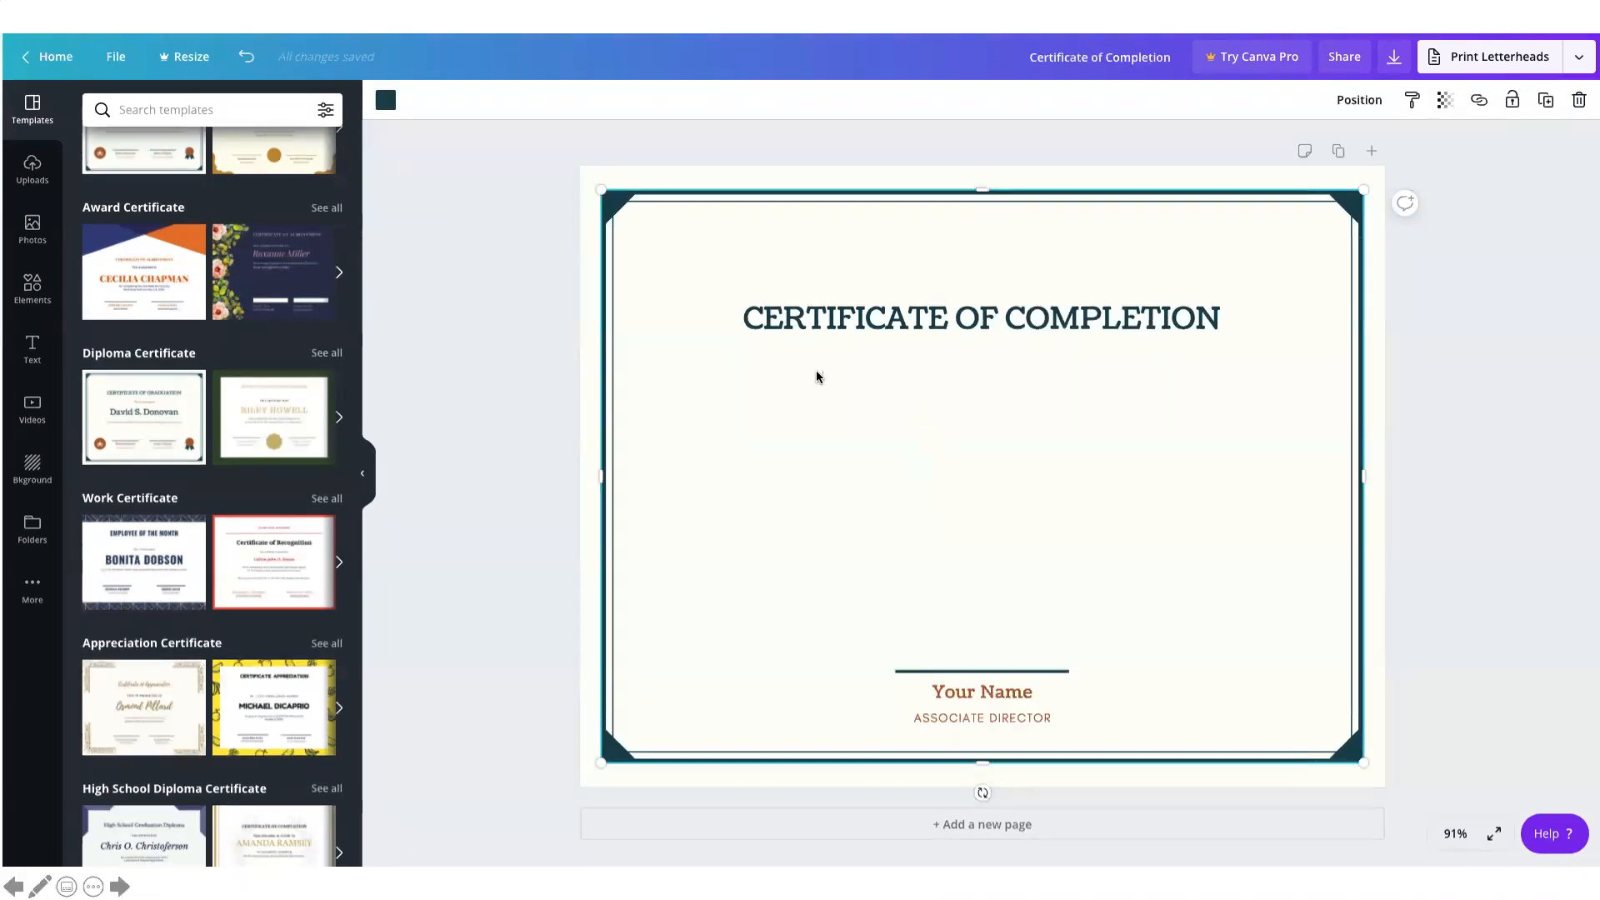
mouse_move(785, 354)
mouse_down()
mouse_move(892, 442)
mouse_move(1258, 591)
mouse_move(1189, 656)
mouse_move(1197, 620)
mouse_up()
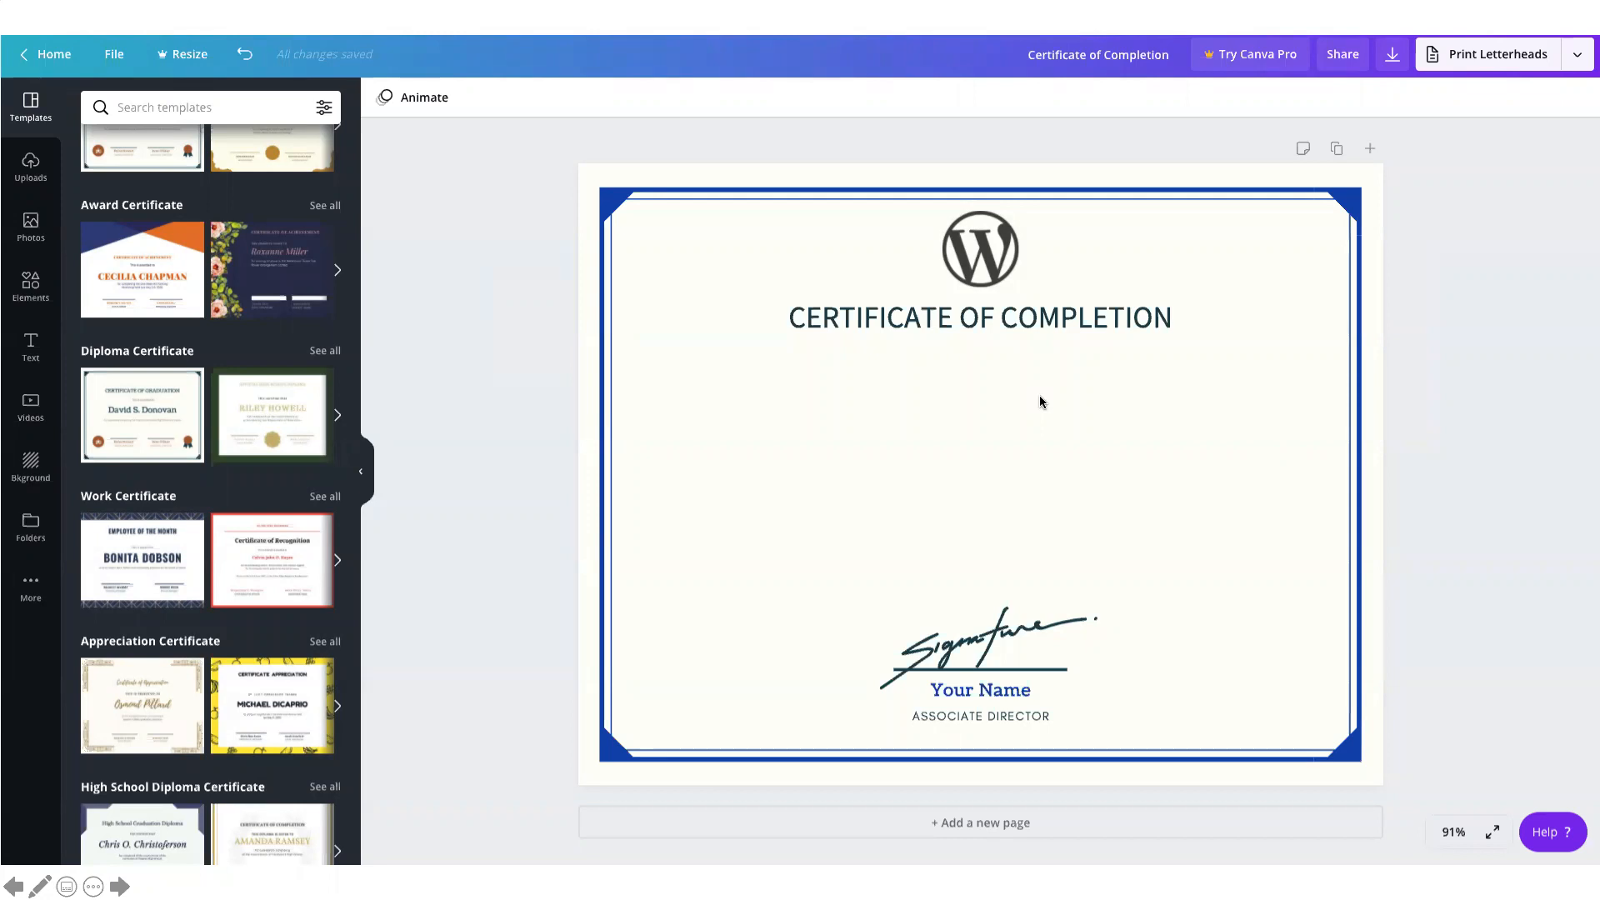
click(1392, 54)
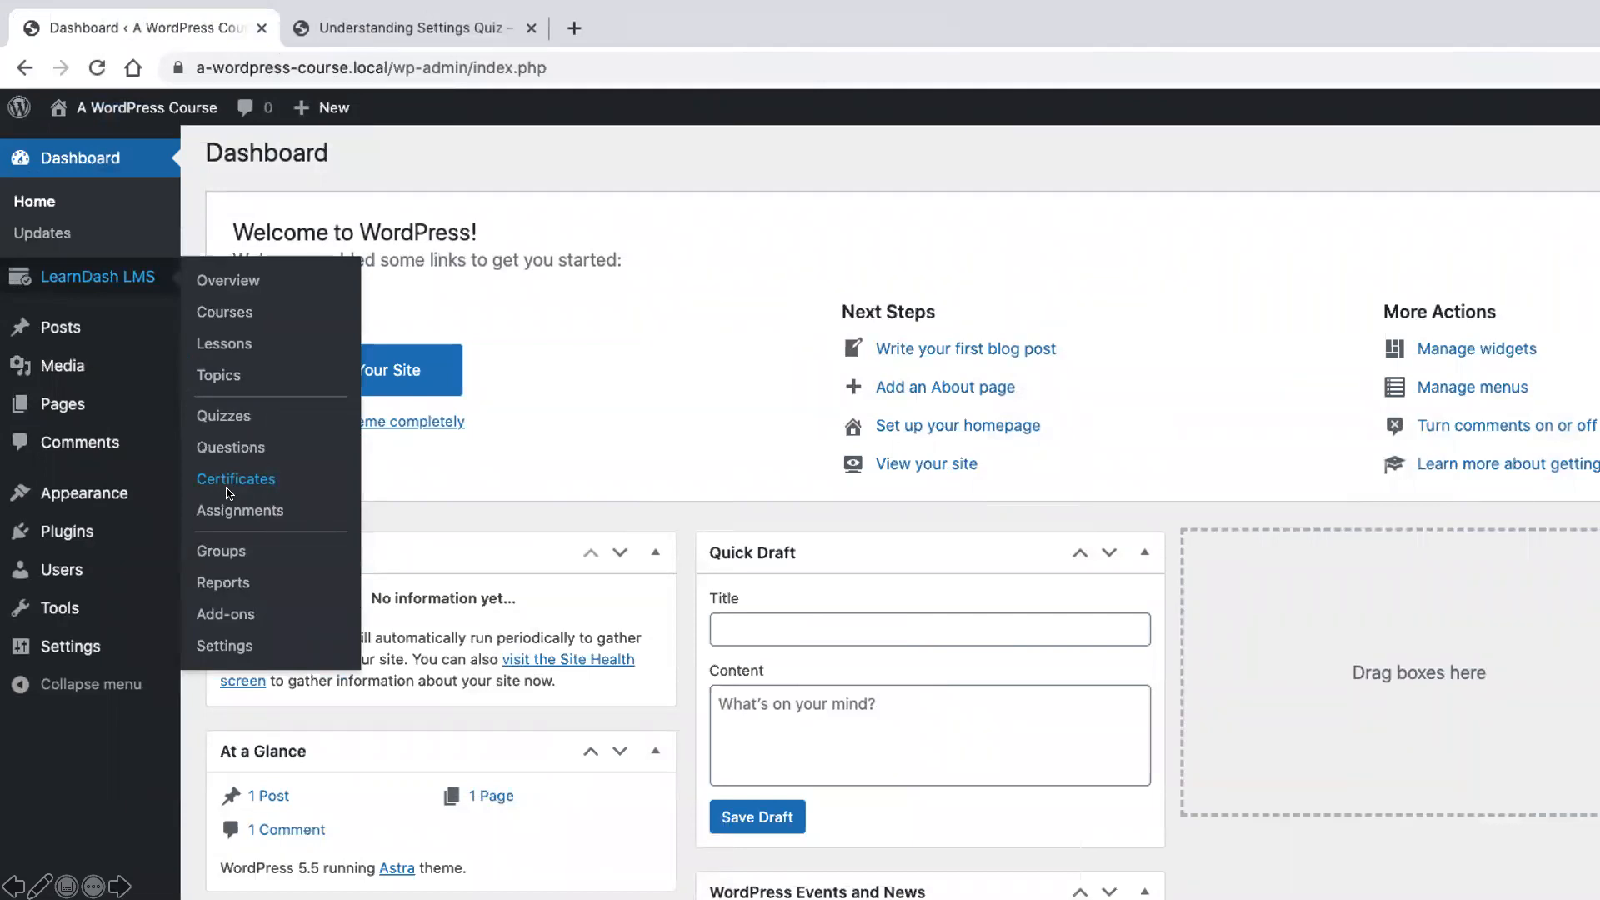
Return to WordPress and add a new LearnDash certificate titled "WordPress Course Certificate"
click(230, 480)
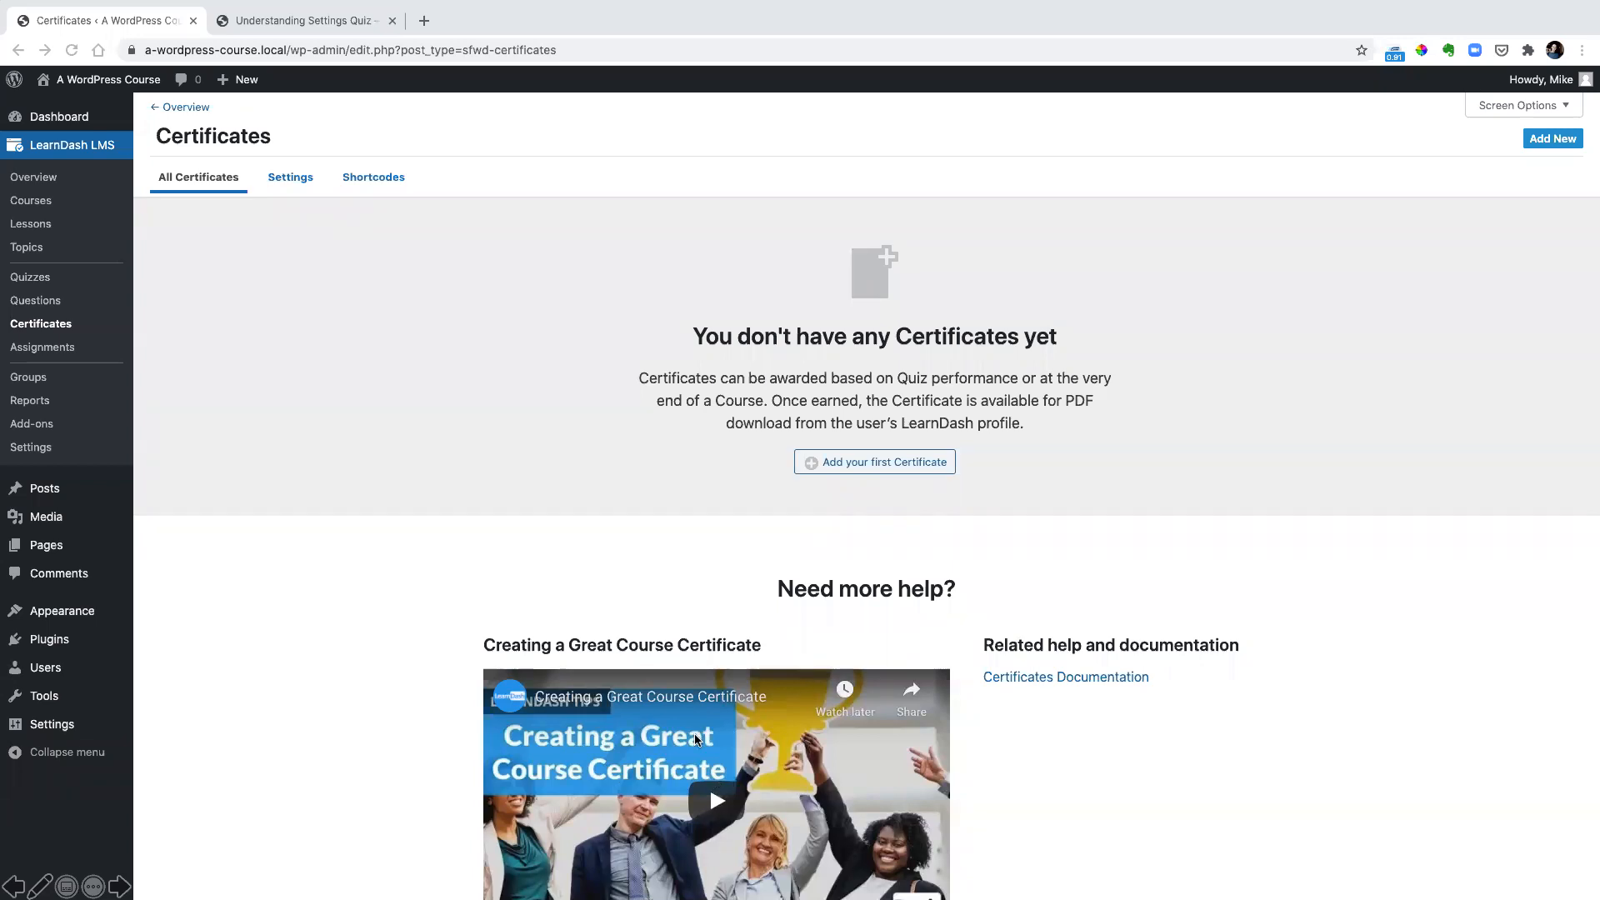
click(898, 455)
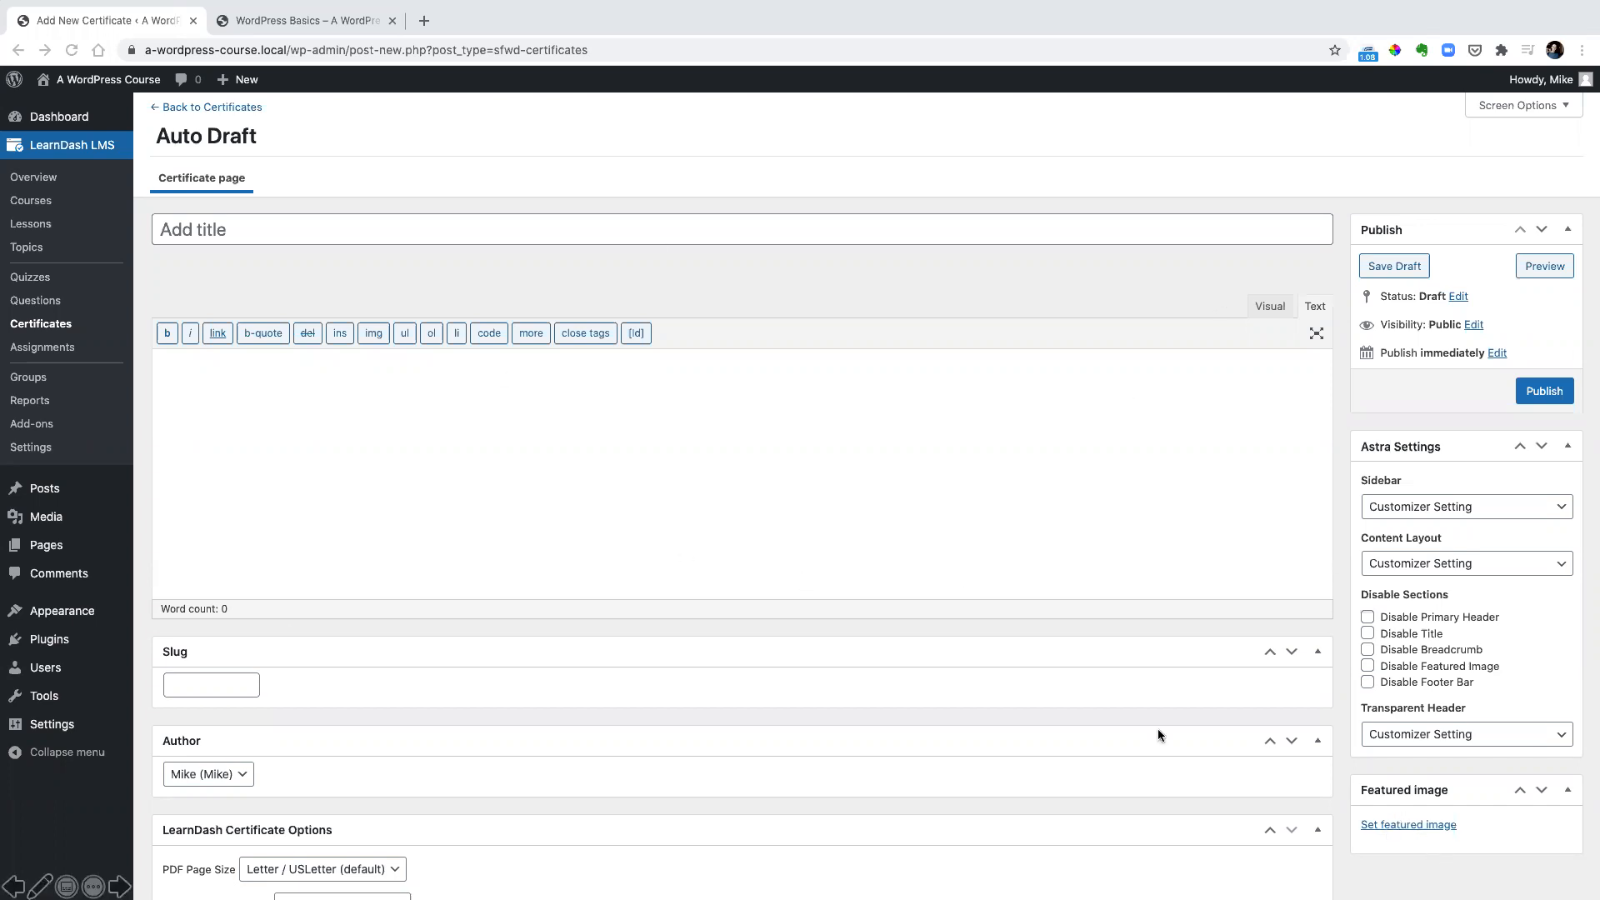
click(237, 242)
text(WordPress Course Certificate)
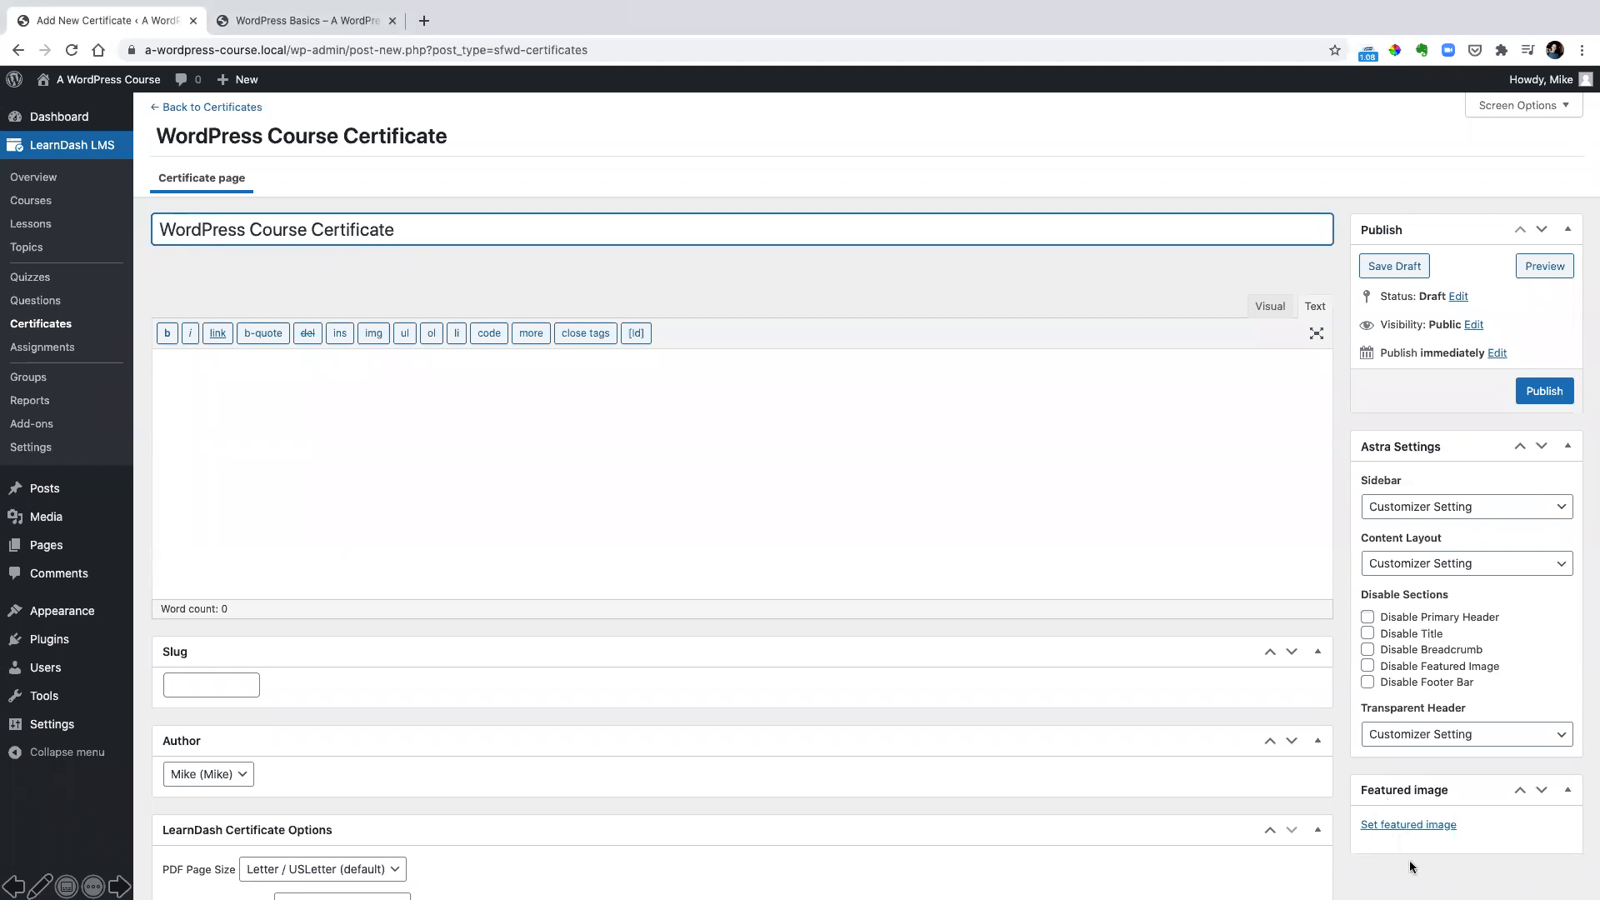
Upload Certificate-of-Completion.png from Downloads as the certificate's featured image and publish the certificate
click(1419, 823)
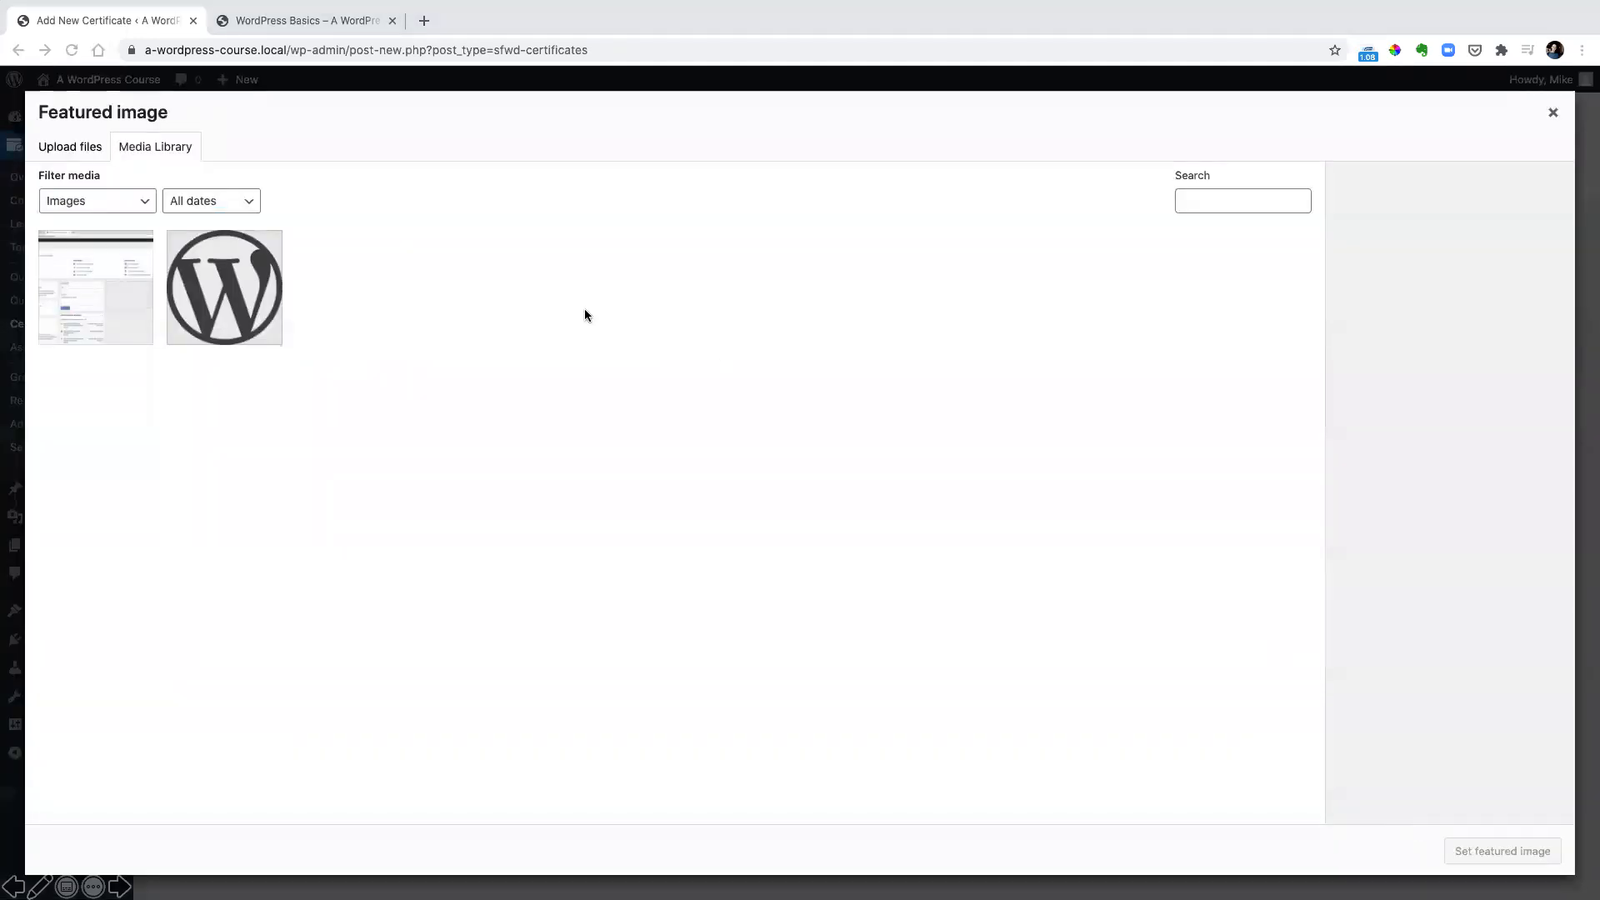
click(69, 147)
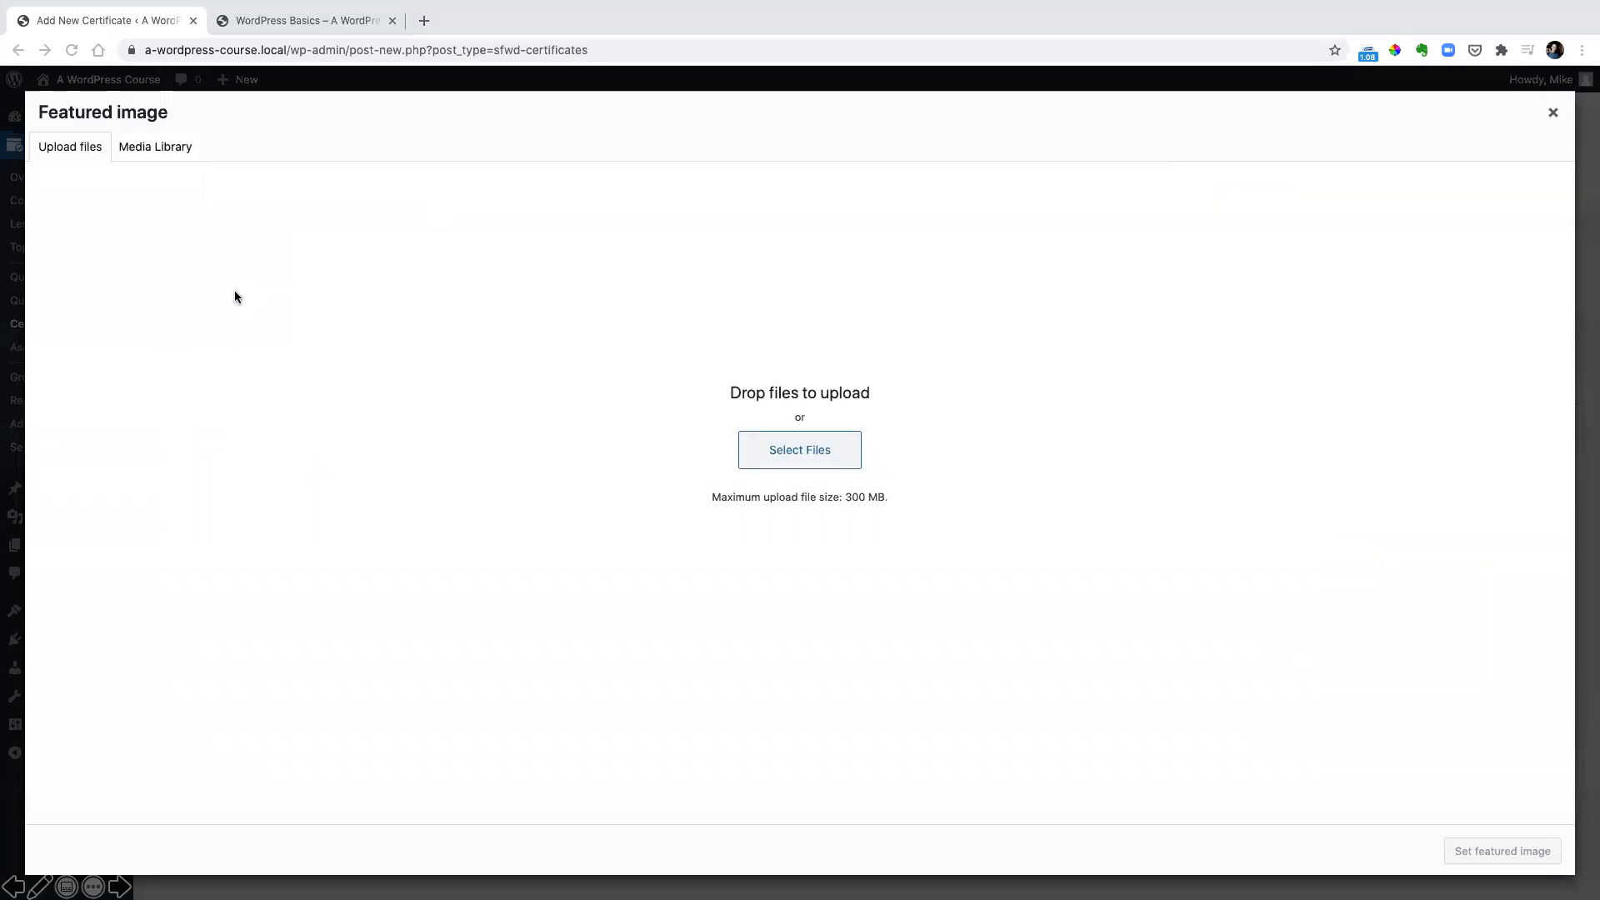
click(776, 445)
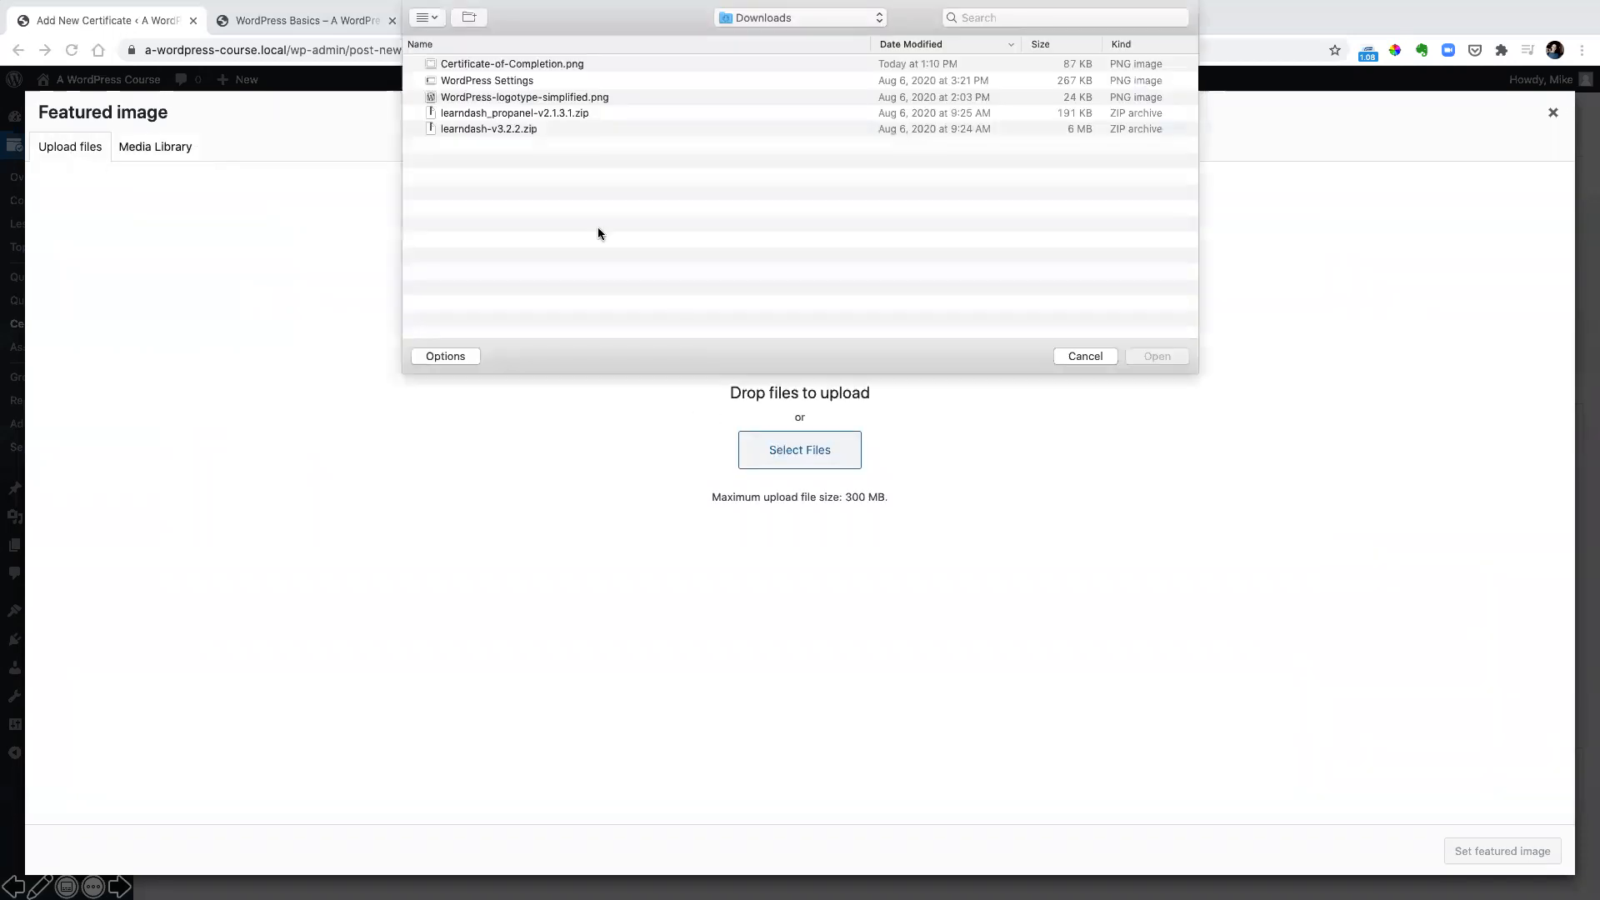
click(511, 65)
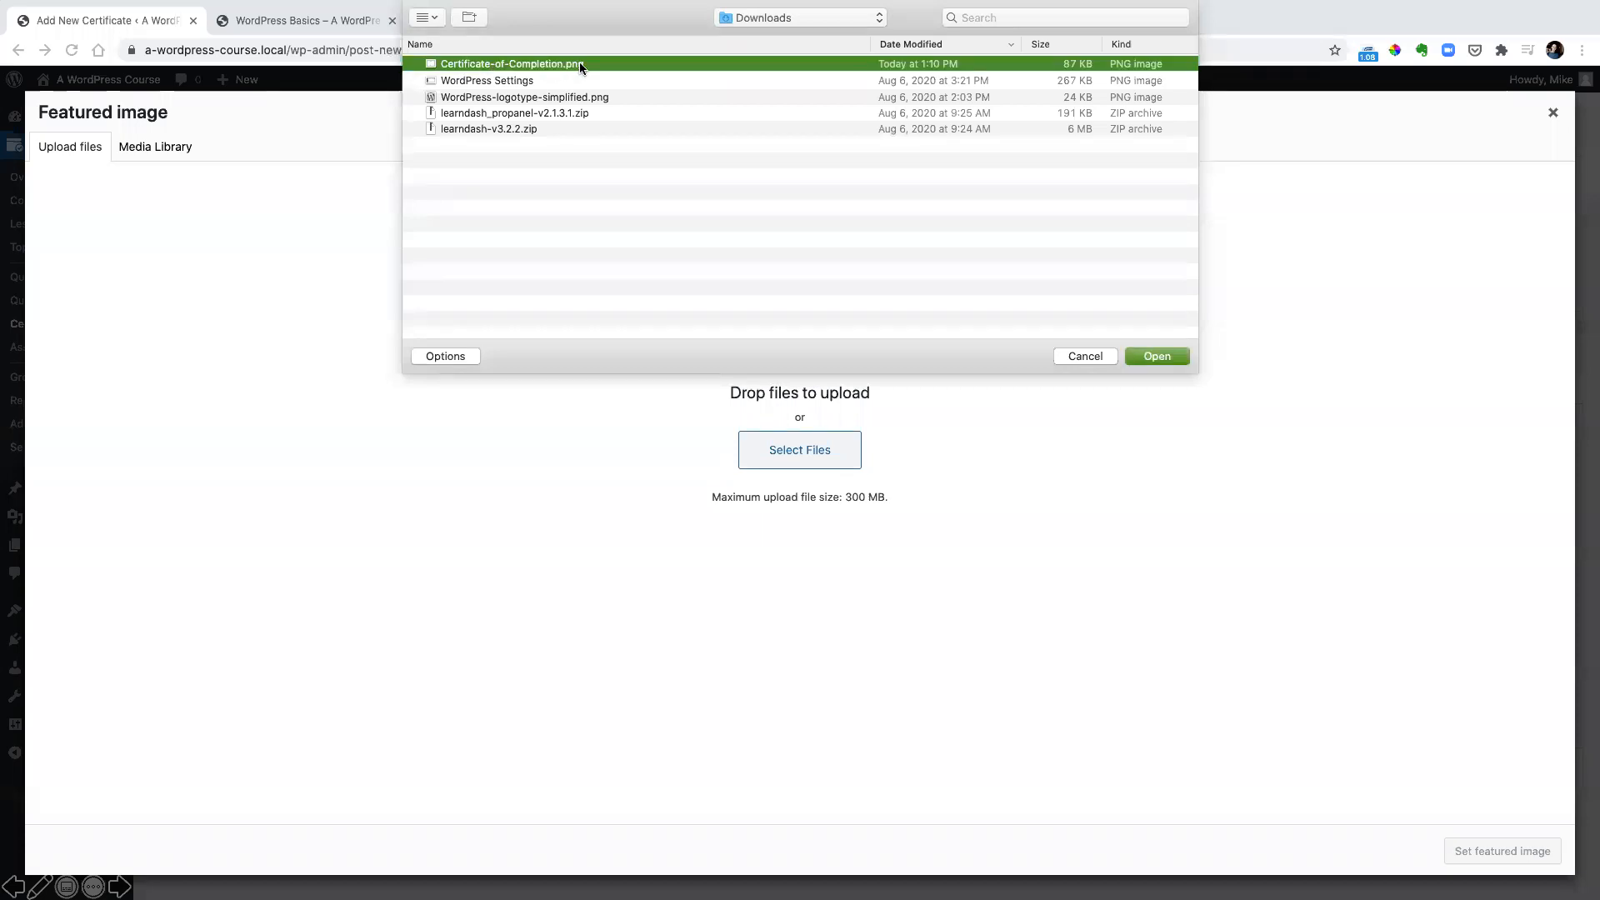
click(1155, 356)
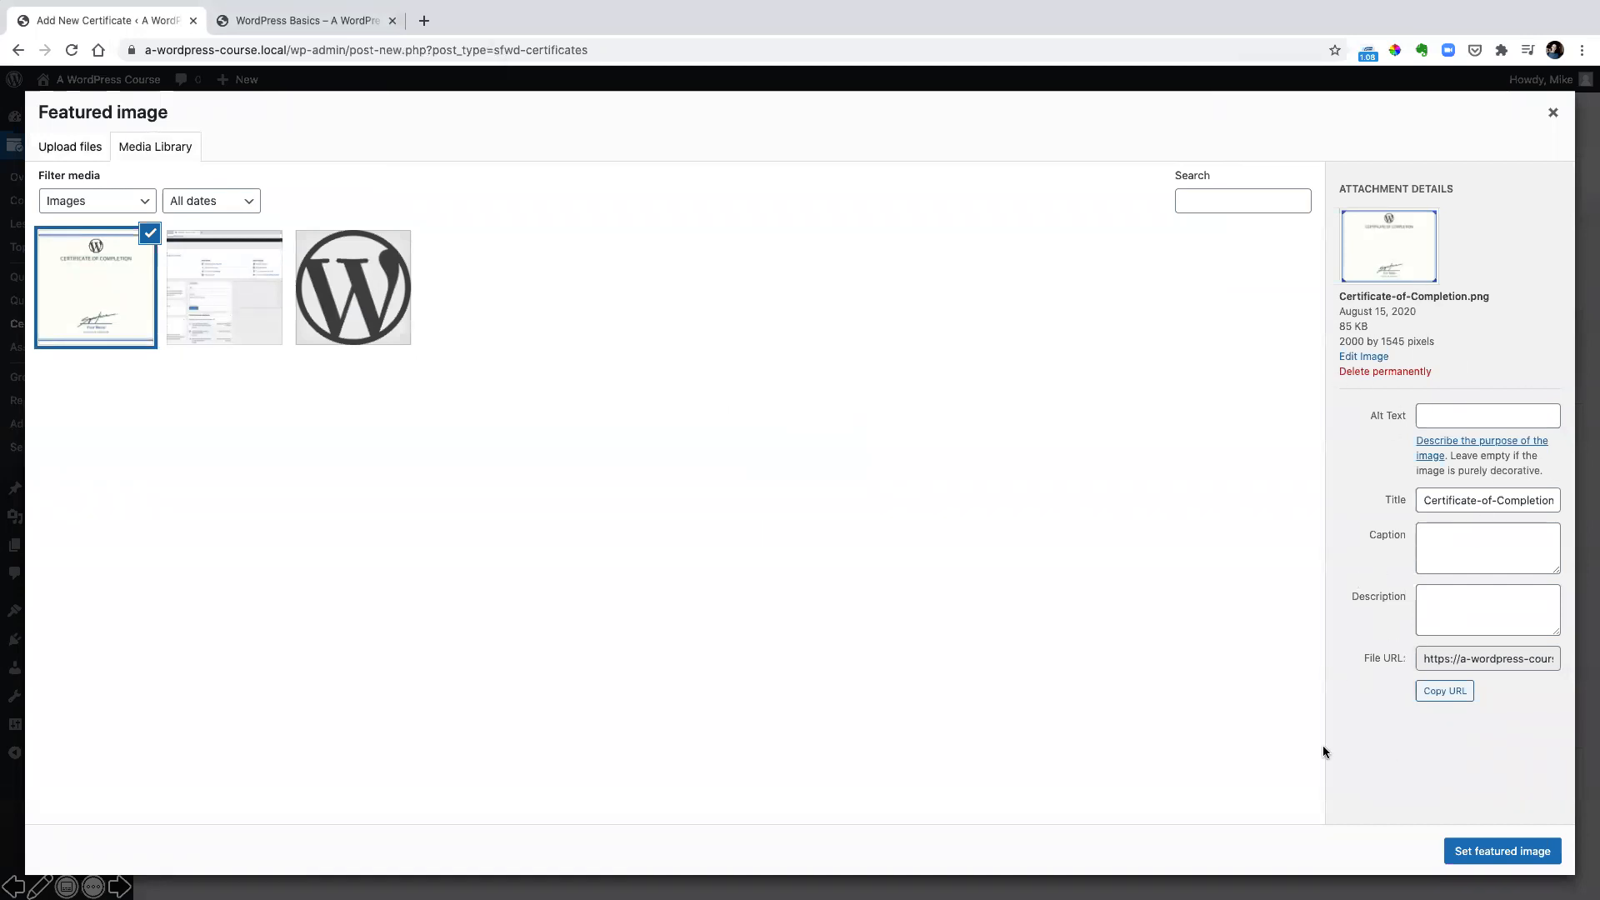
click(1498, 853)
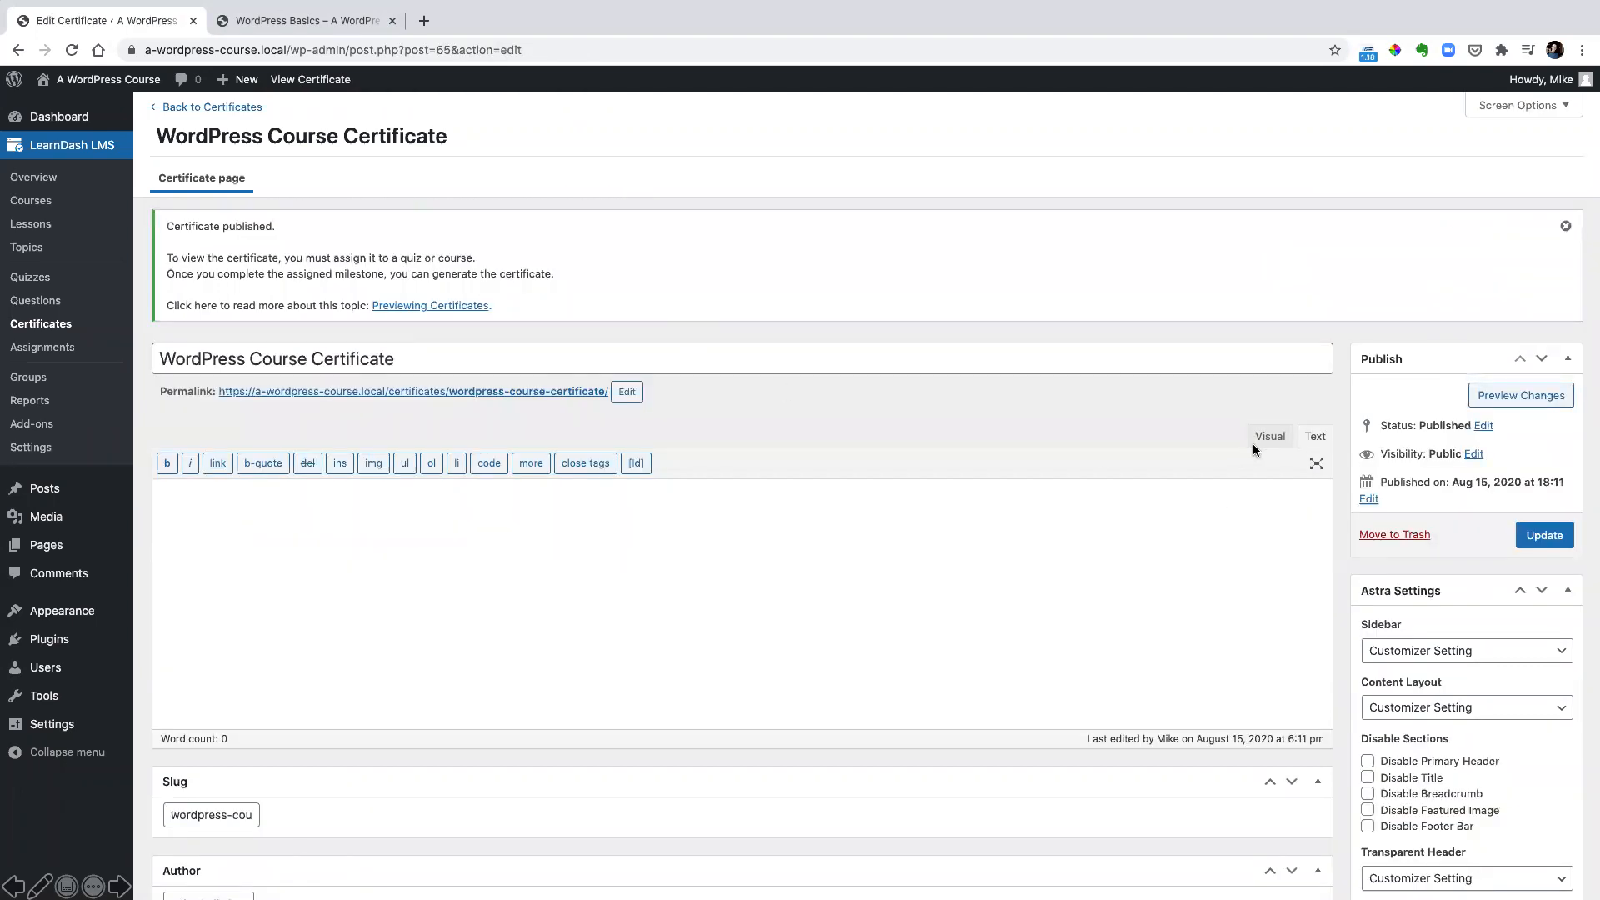
View the certificate over its background image and examine the display choices of the LearnDash Course Info shortcode
click(1268, 435)
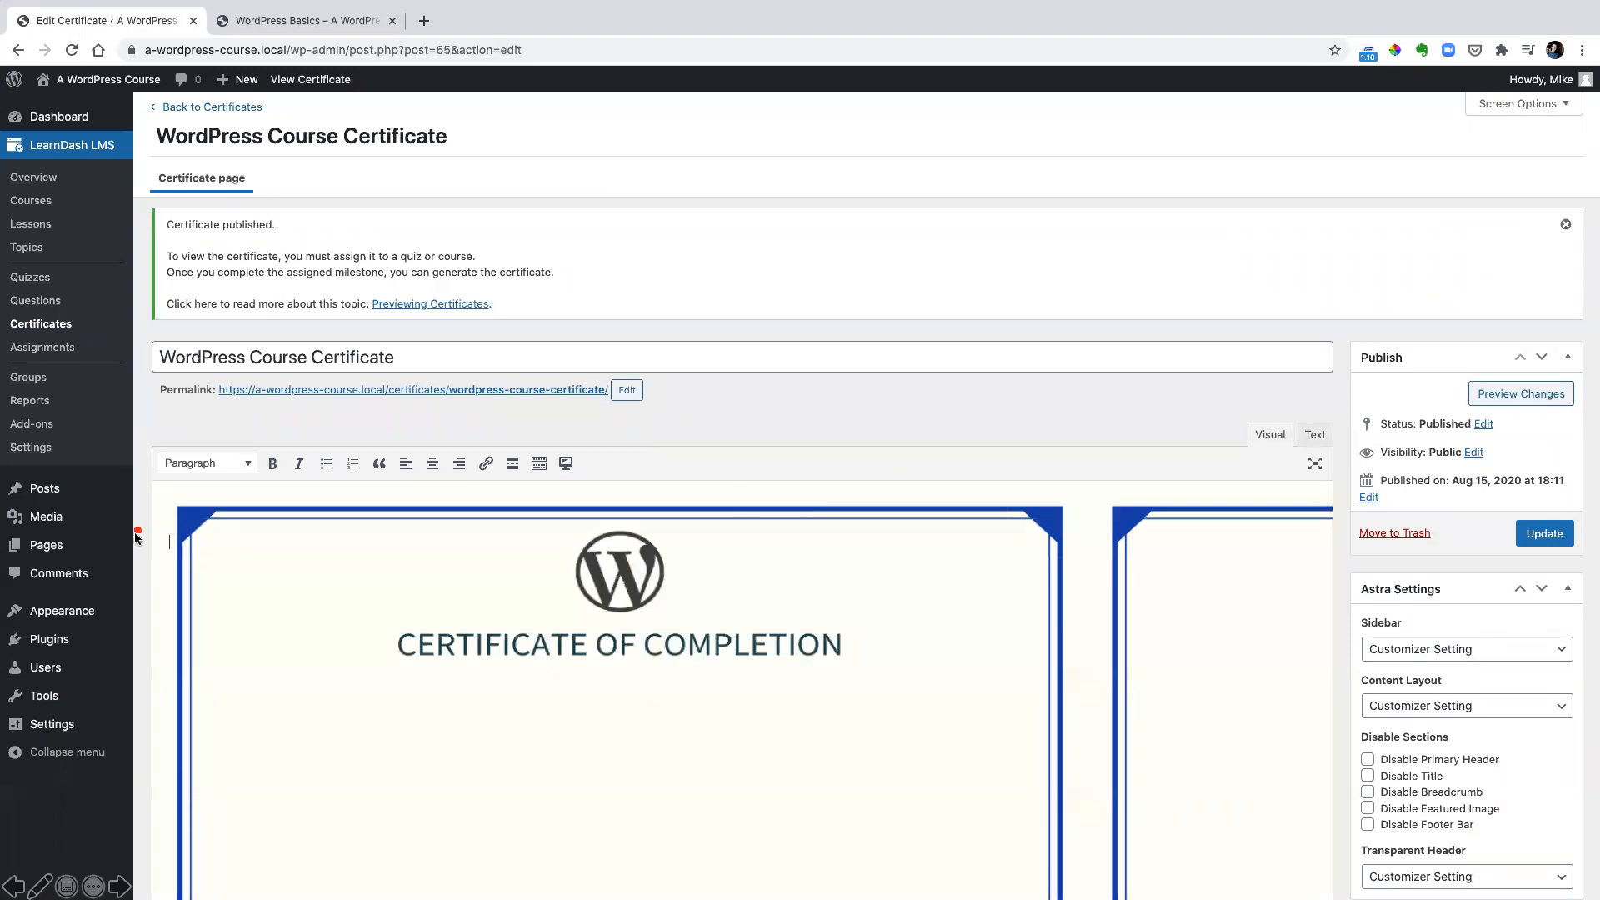
drag(214, 577, 189, 566)
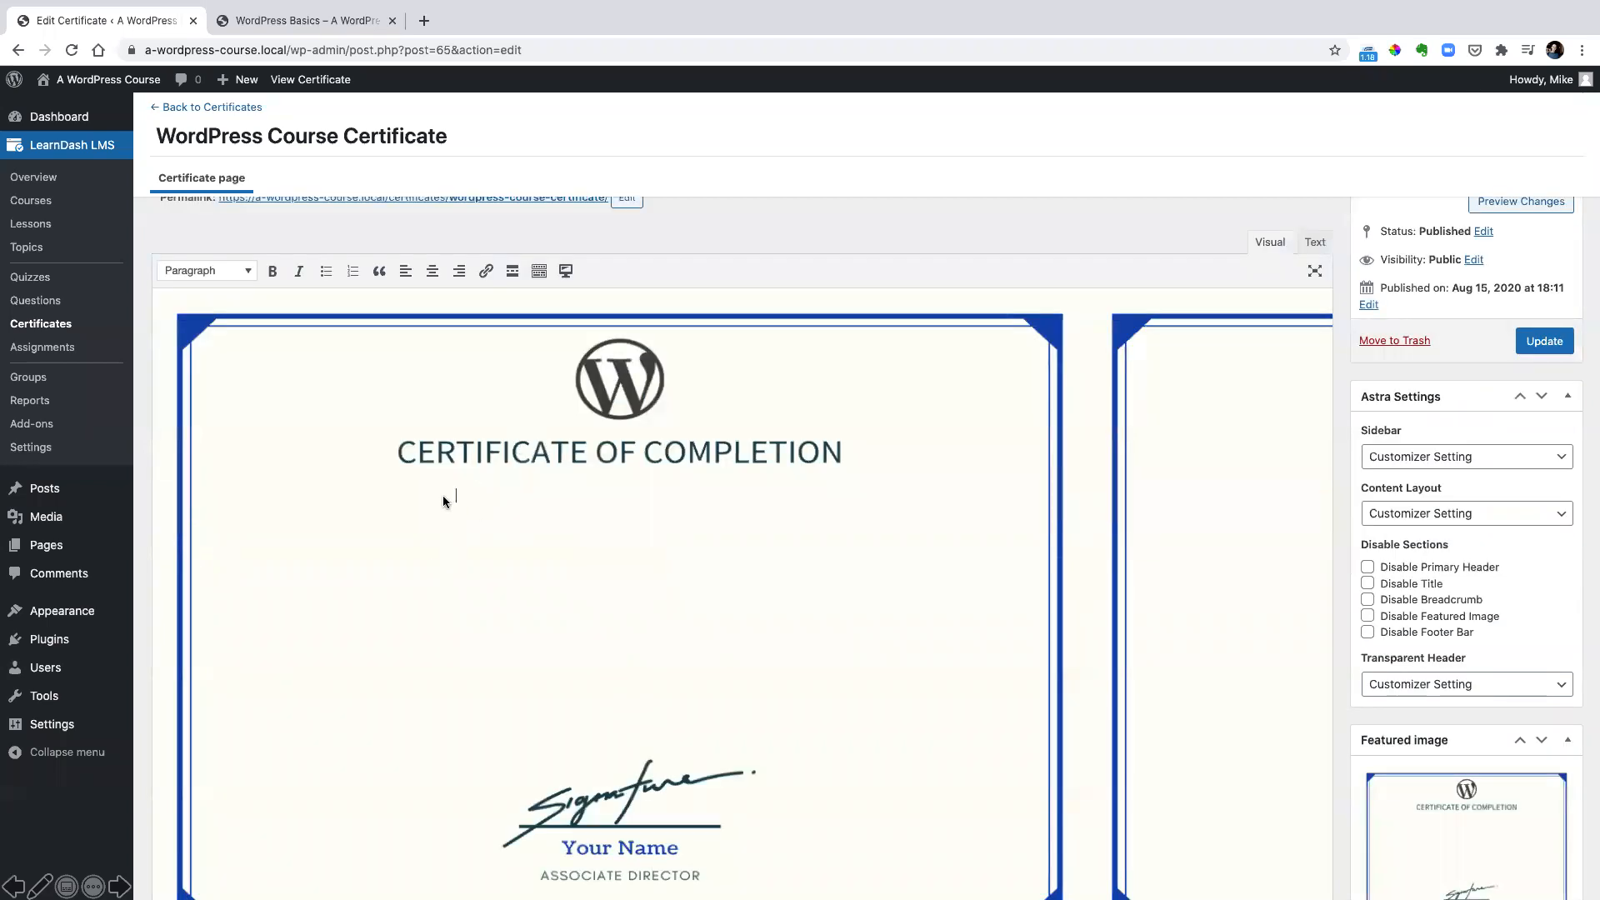
drag(427, 479, 460, 501)
click(567, 271)
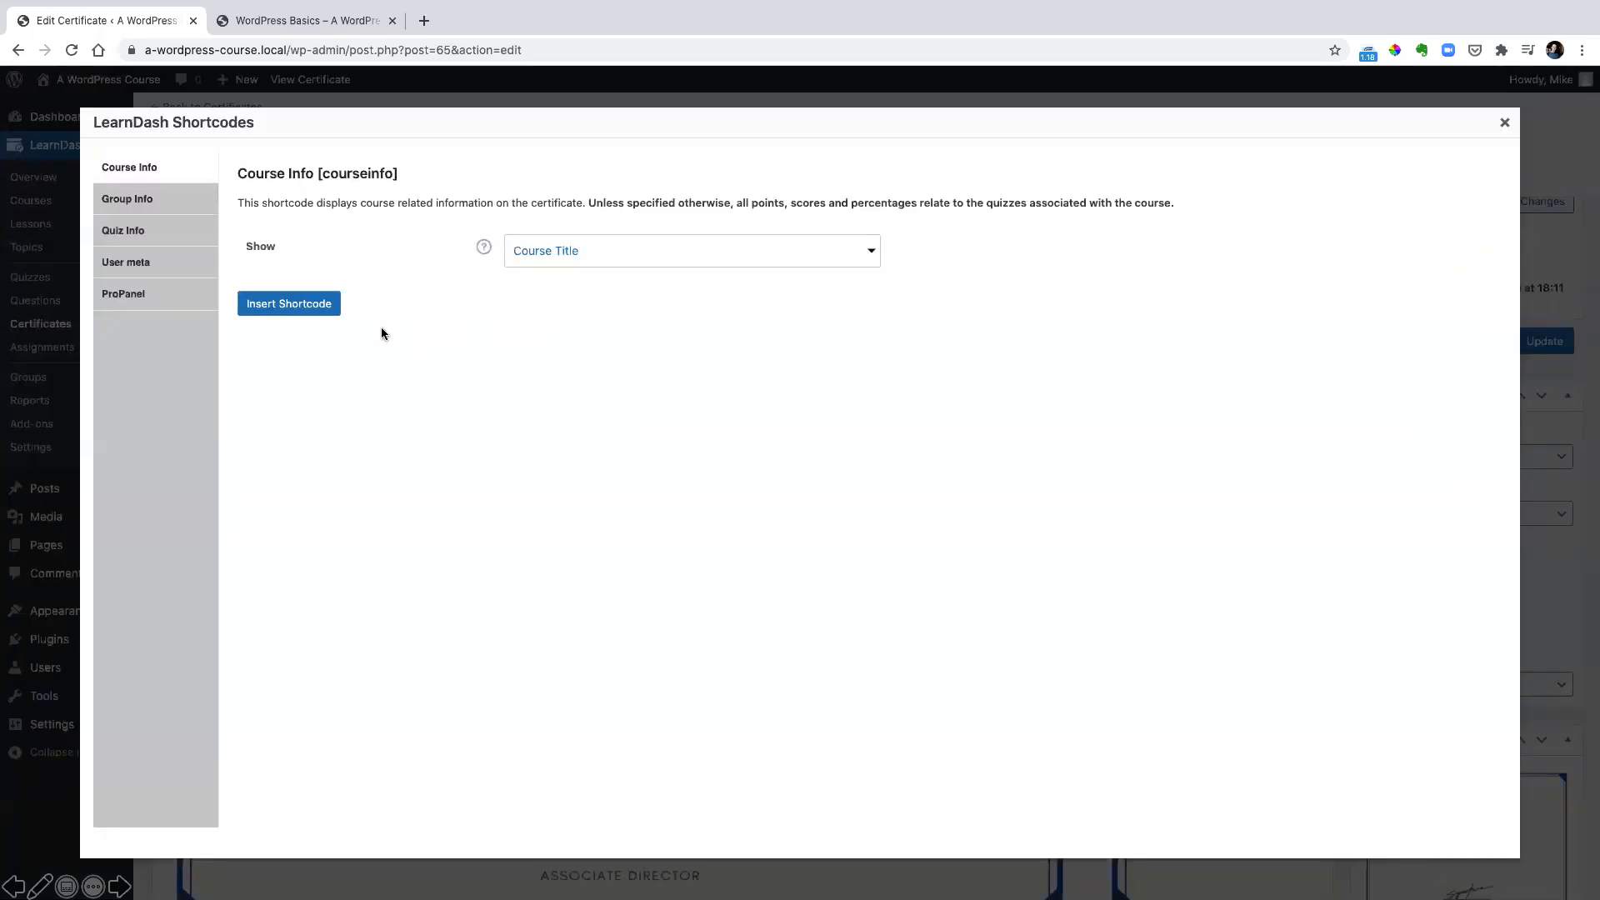
click(584, 254)
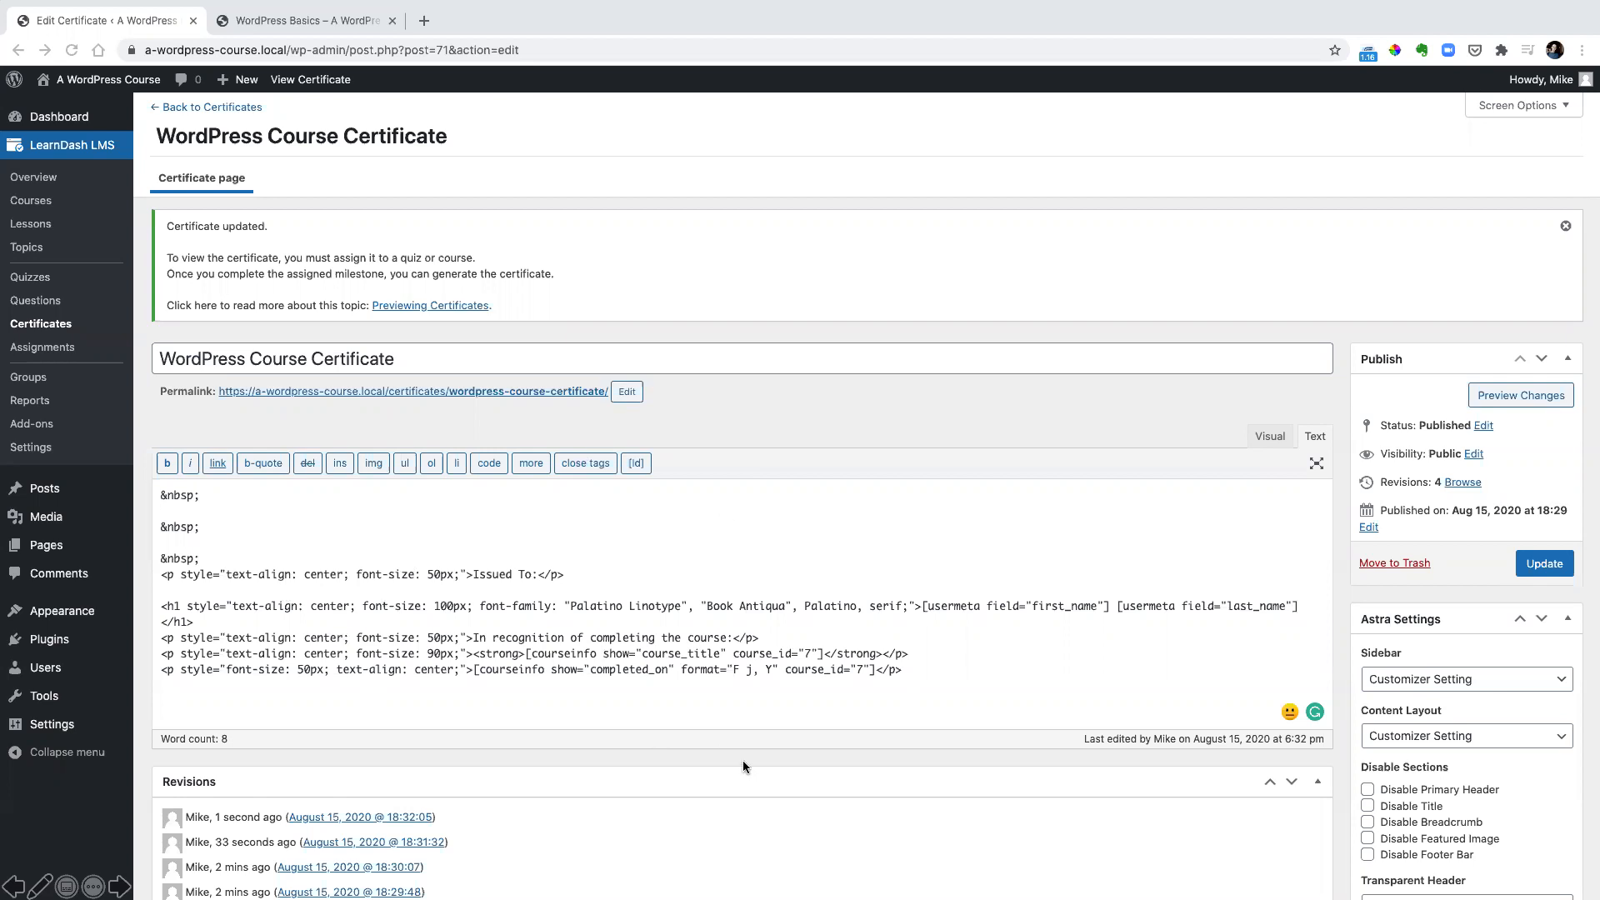
Examine the certificate markup: first and last name shortcodes, fixed text lines, course title shortcode, and completion date shortcode
click(447, 605)
click(917, 592)
drag(917, 591, 1308, 621)
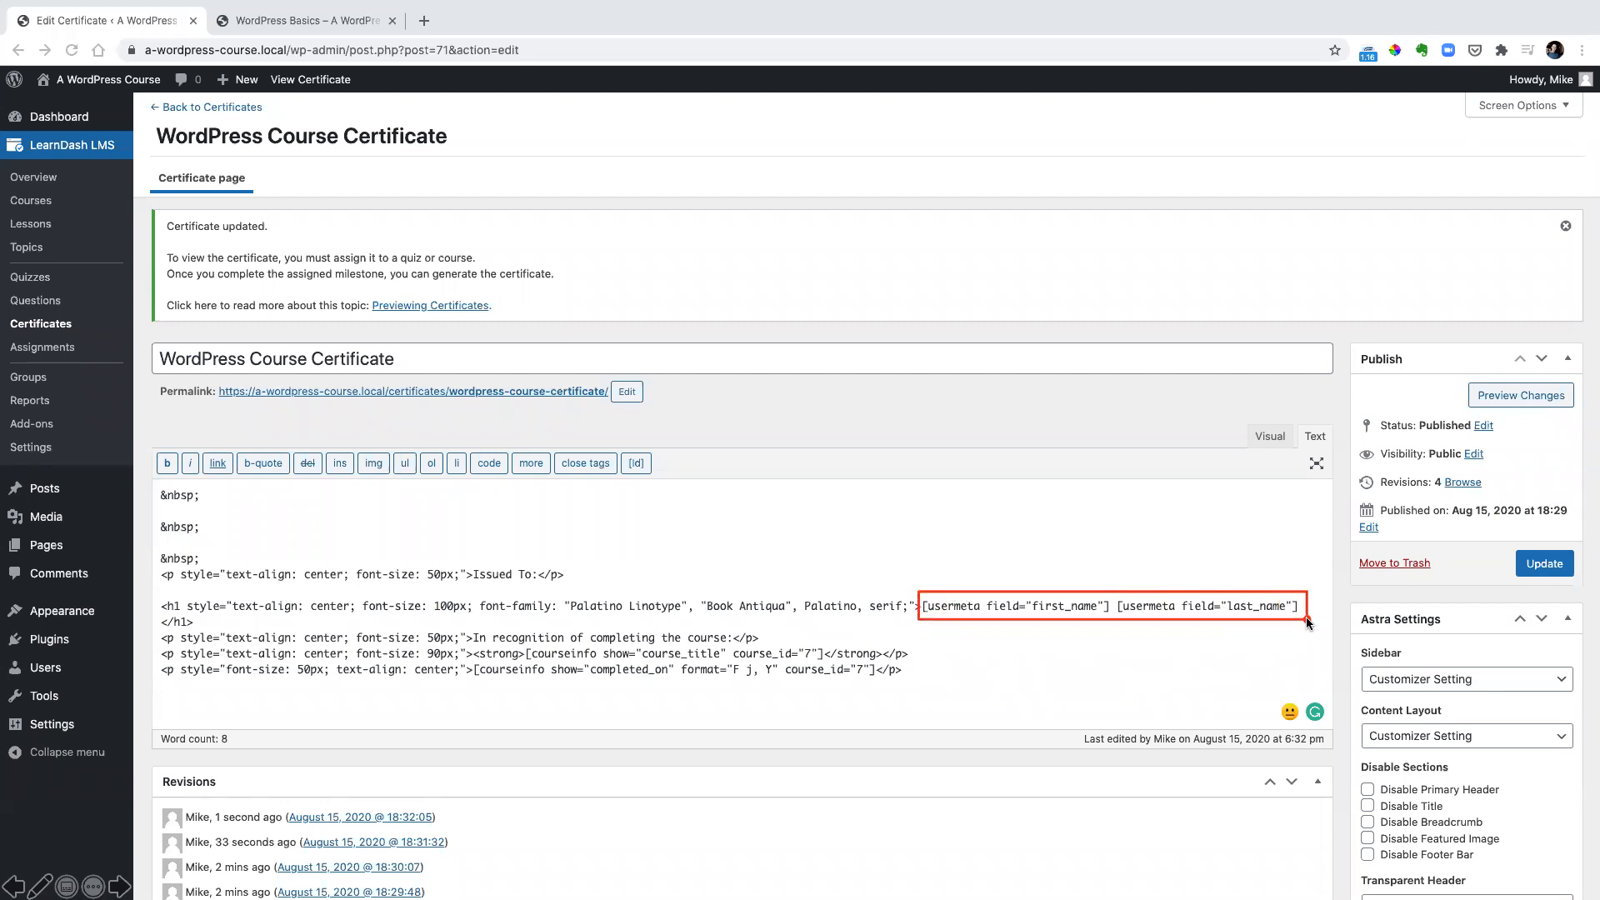
click(467, 566)
drag(468, 566, 545, 585)
mouse_move(465, 631)
mouse_down()
mouse_move(489, 646)
mouse_move(737, 650)
mouse_up()
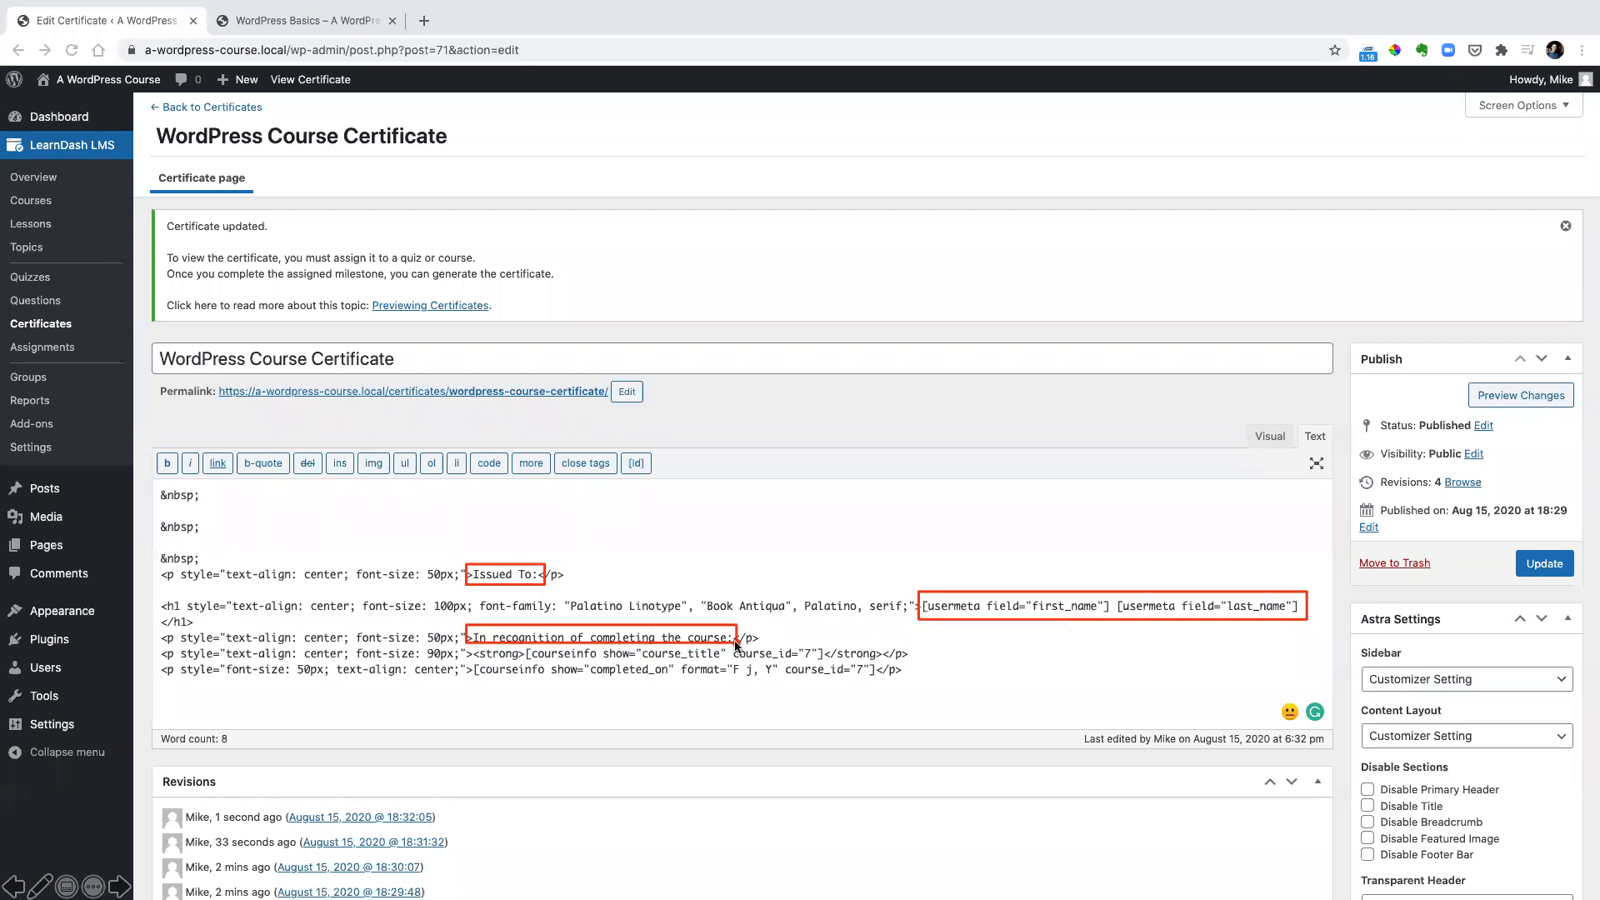
mouse_move(524, 645)
mouse_down()
mouse_move(540, 660)
mouse_move(824, 664)
mouse_up()
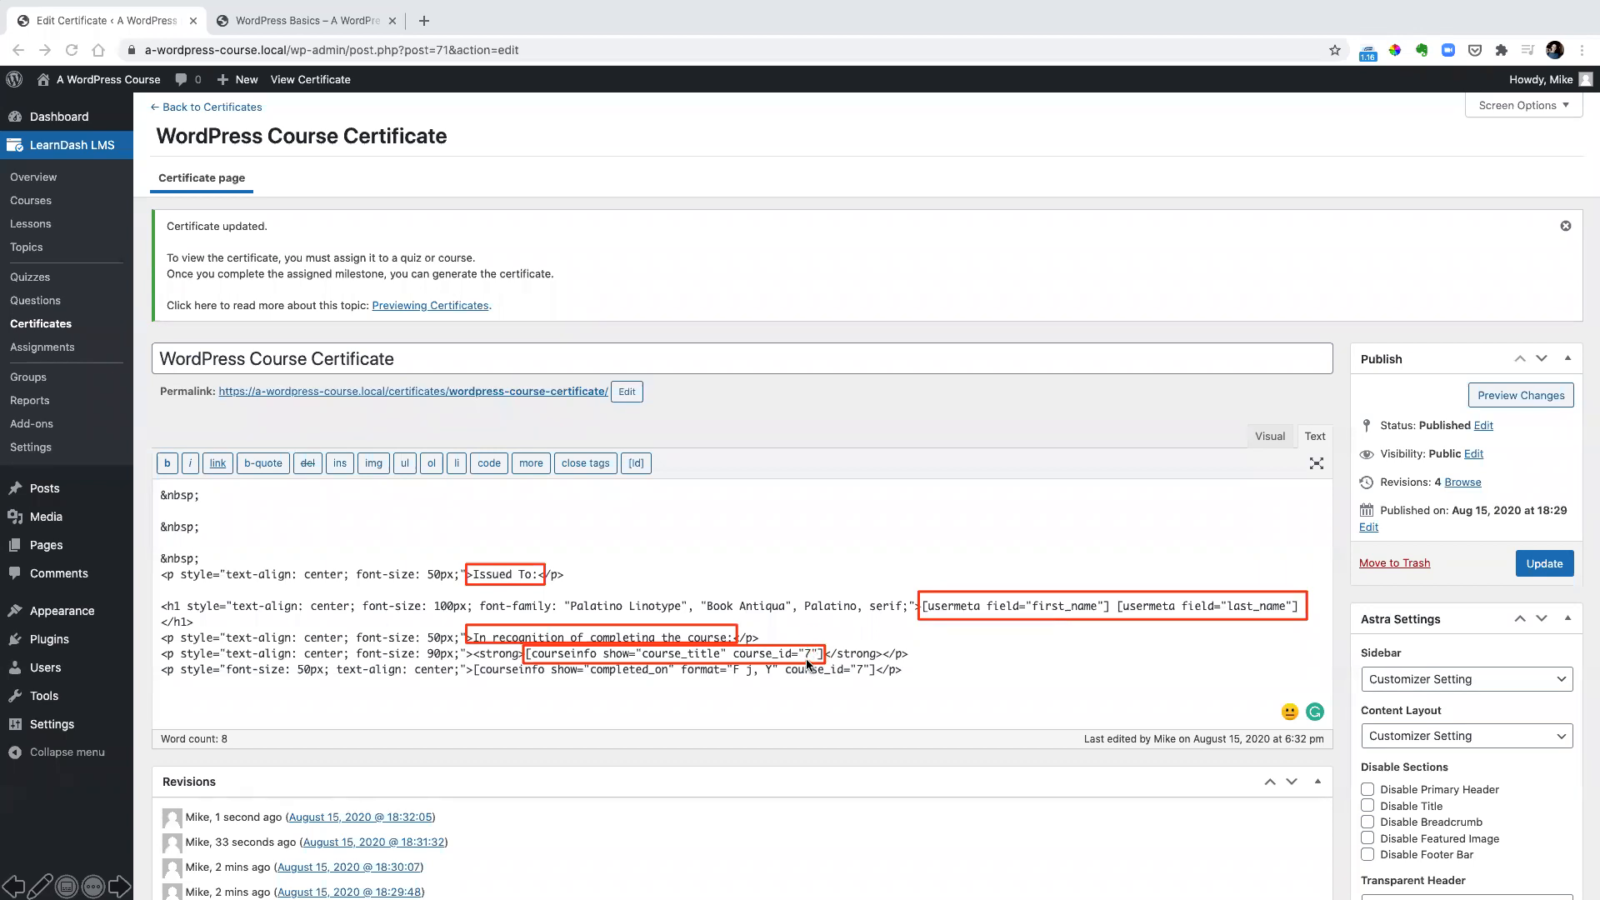
mouse_move(472, 659)
mouse_down()
mouse_move(588, 688)
mouse_move(879, 683)
mouse_up()
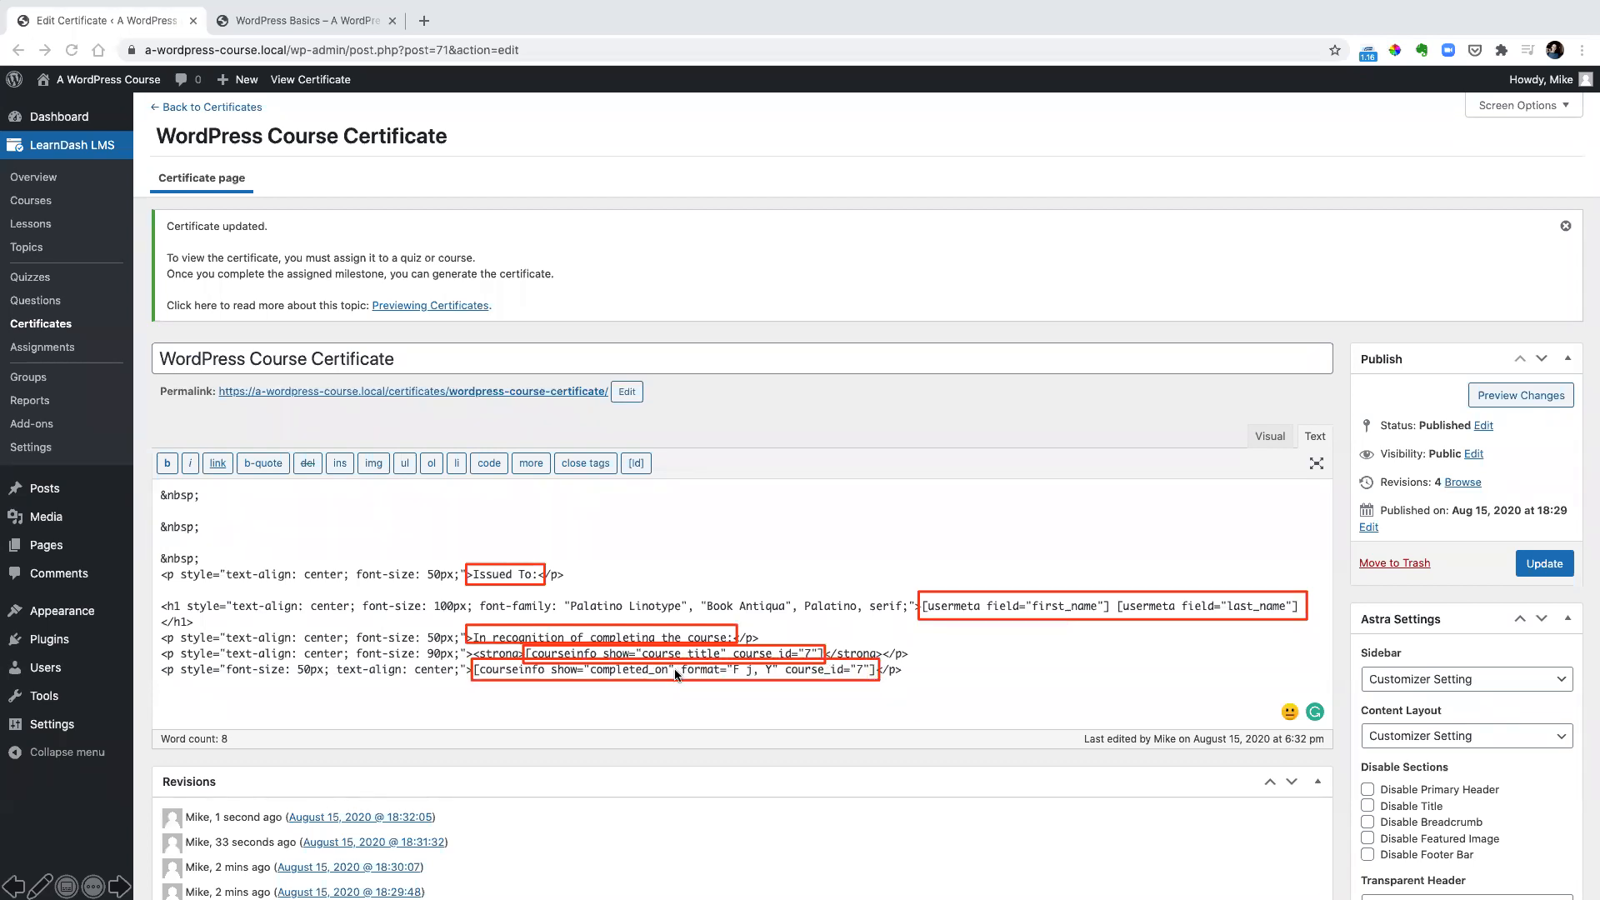
key(Escape)
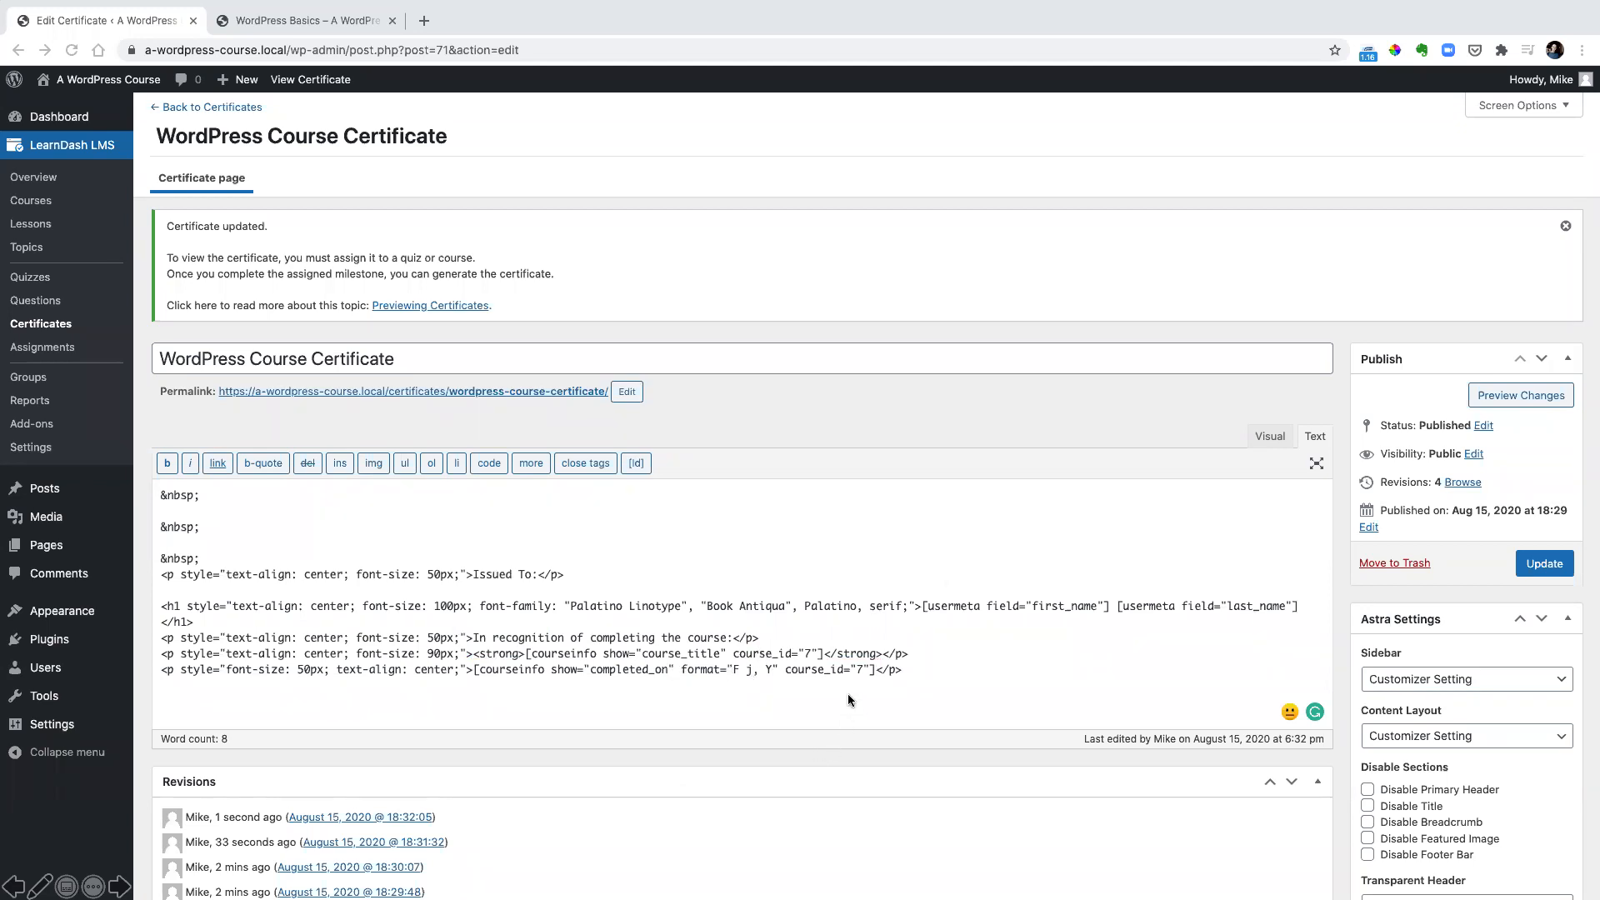
Examine the course_id values in the certificate's course title and completion date shortcodes
drag(848, 659, 874, 680)
drag(793, 641, 820, 666)
key(Escape)
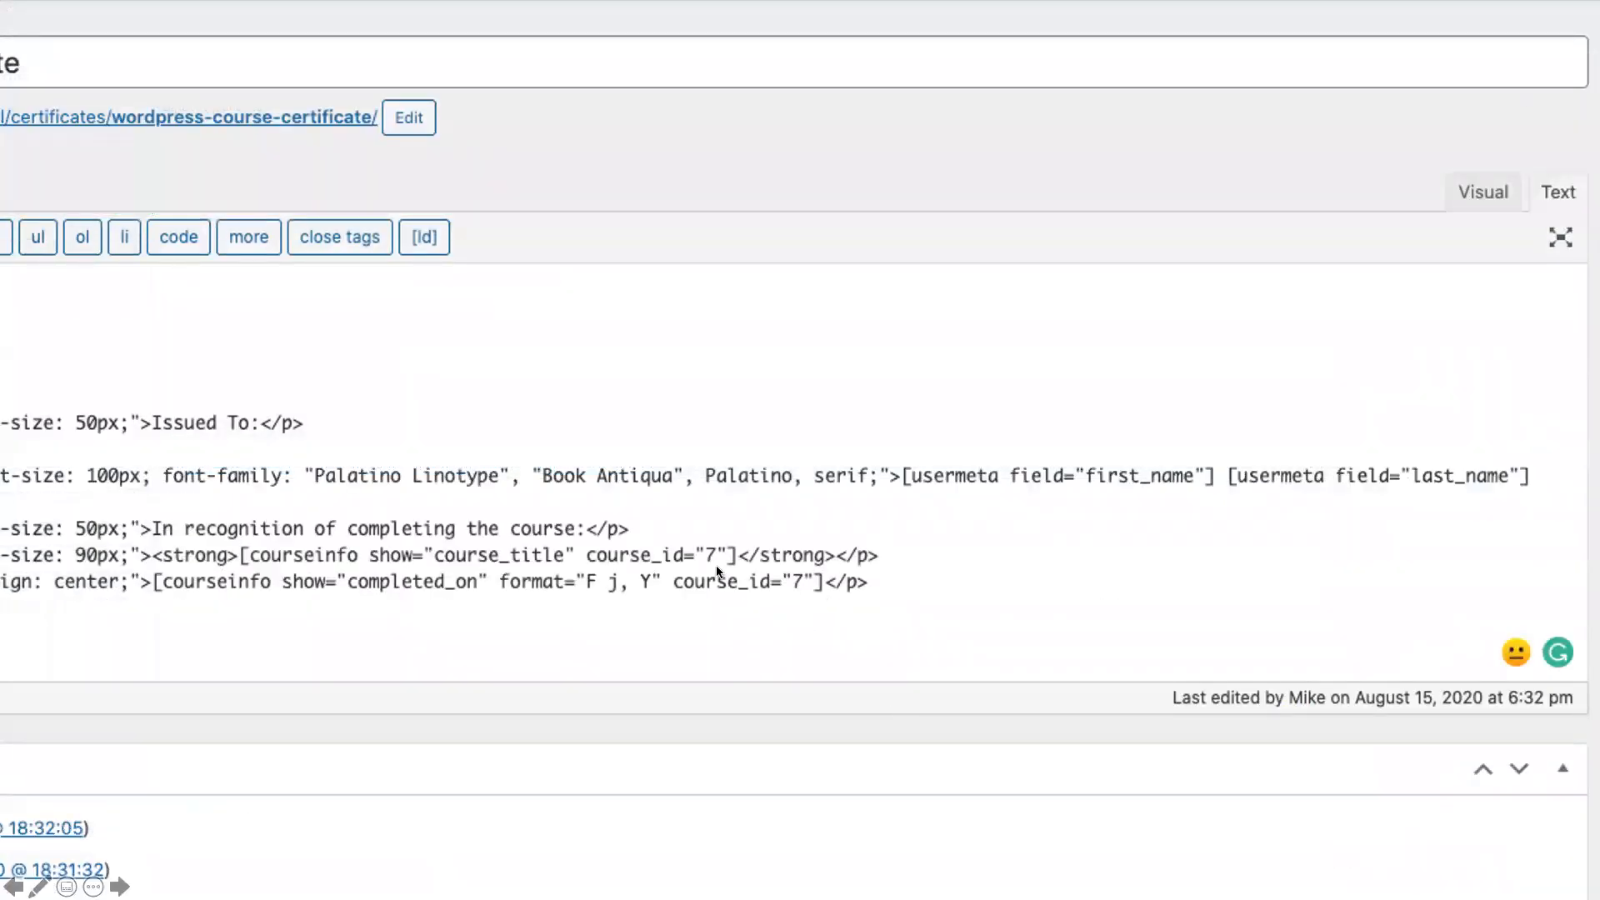
Examine the certificate shortcodes' course_id and look up the WordPress Basics course's ID in its edit link in the course list
mouse_move(588, 540)
mouse_down()
mouse_move(697, 551)
mouse_move(816, 600)
mouse_up()
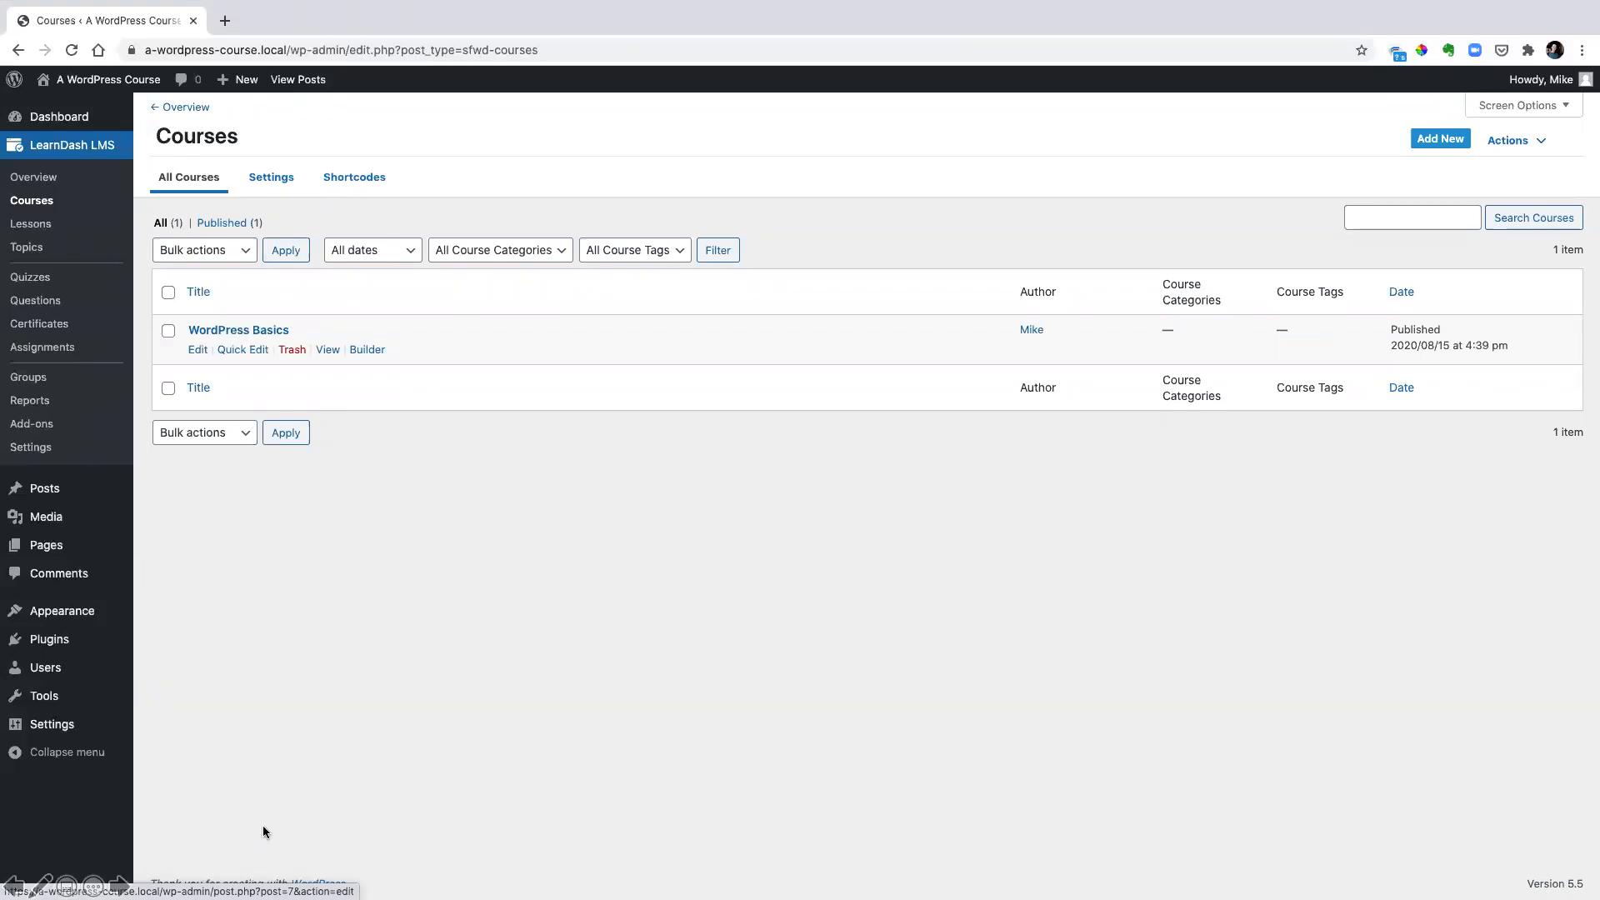
drag(207, 874, 305, 897)
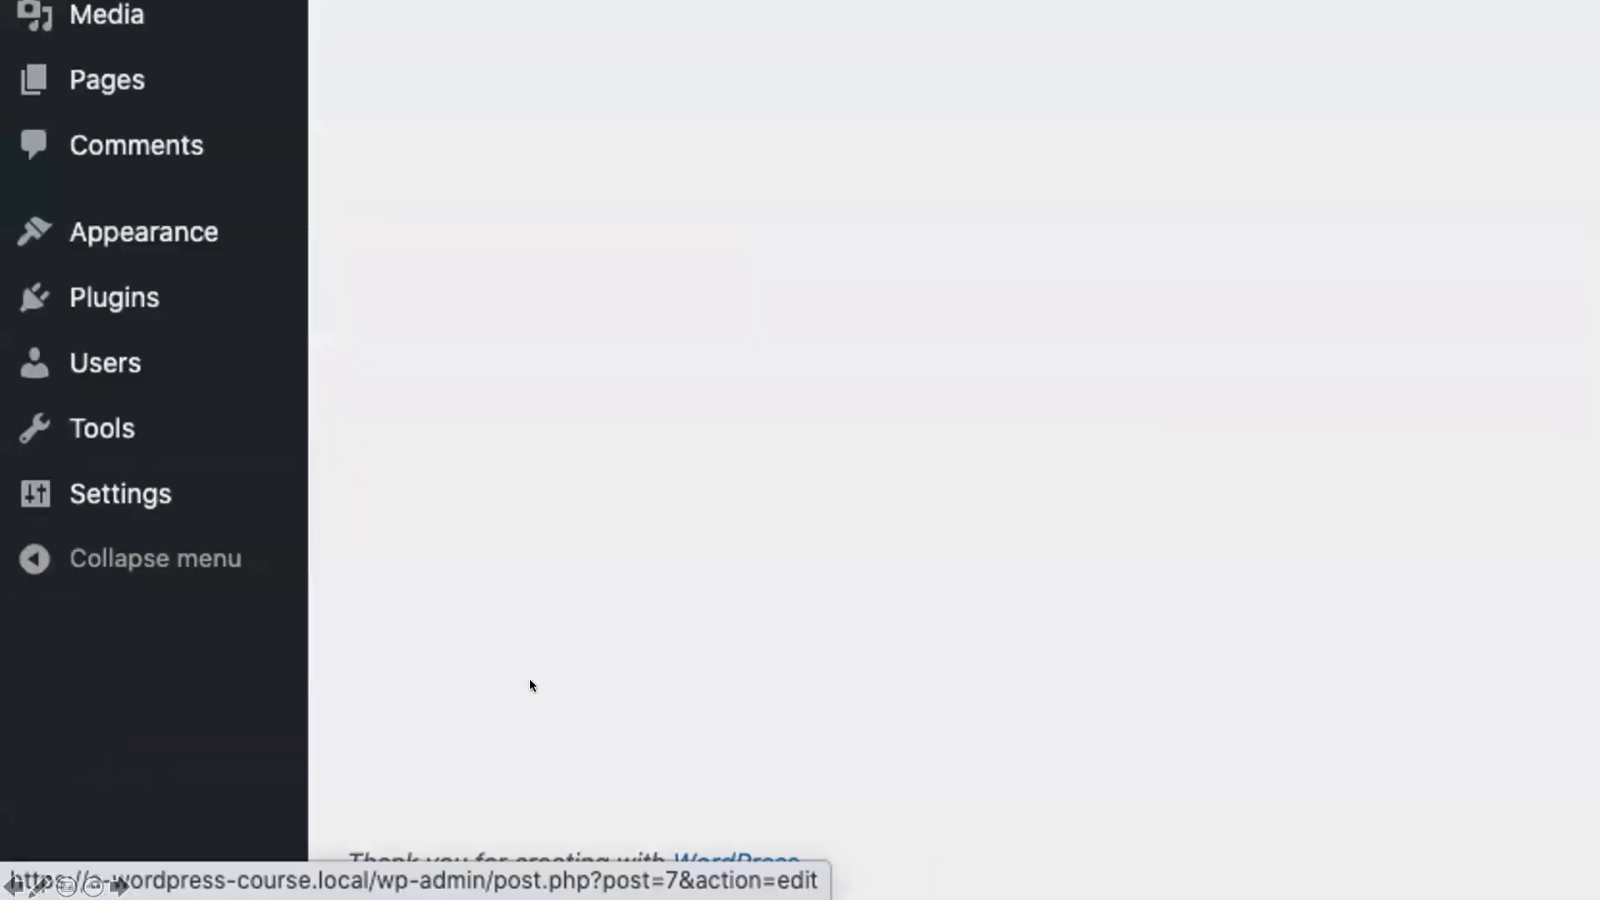
drag(587, 856, 682, 893)
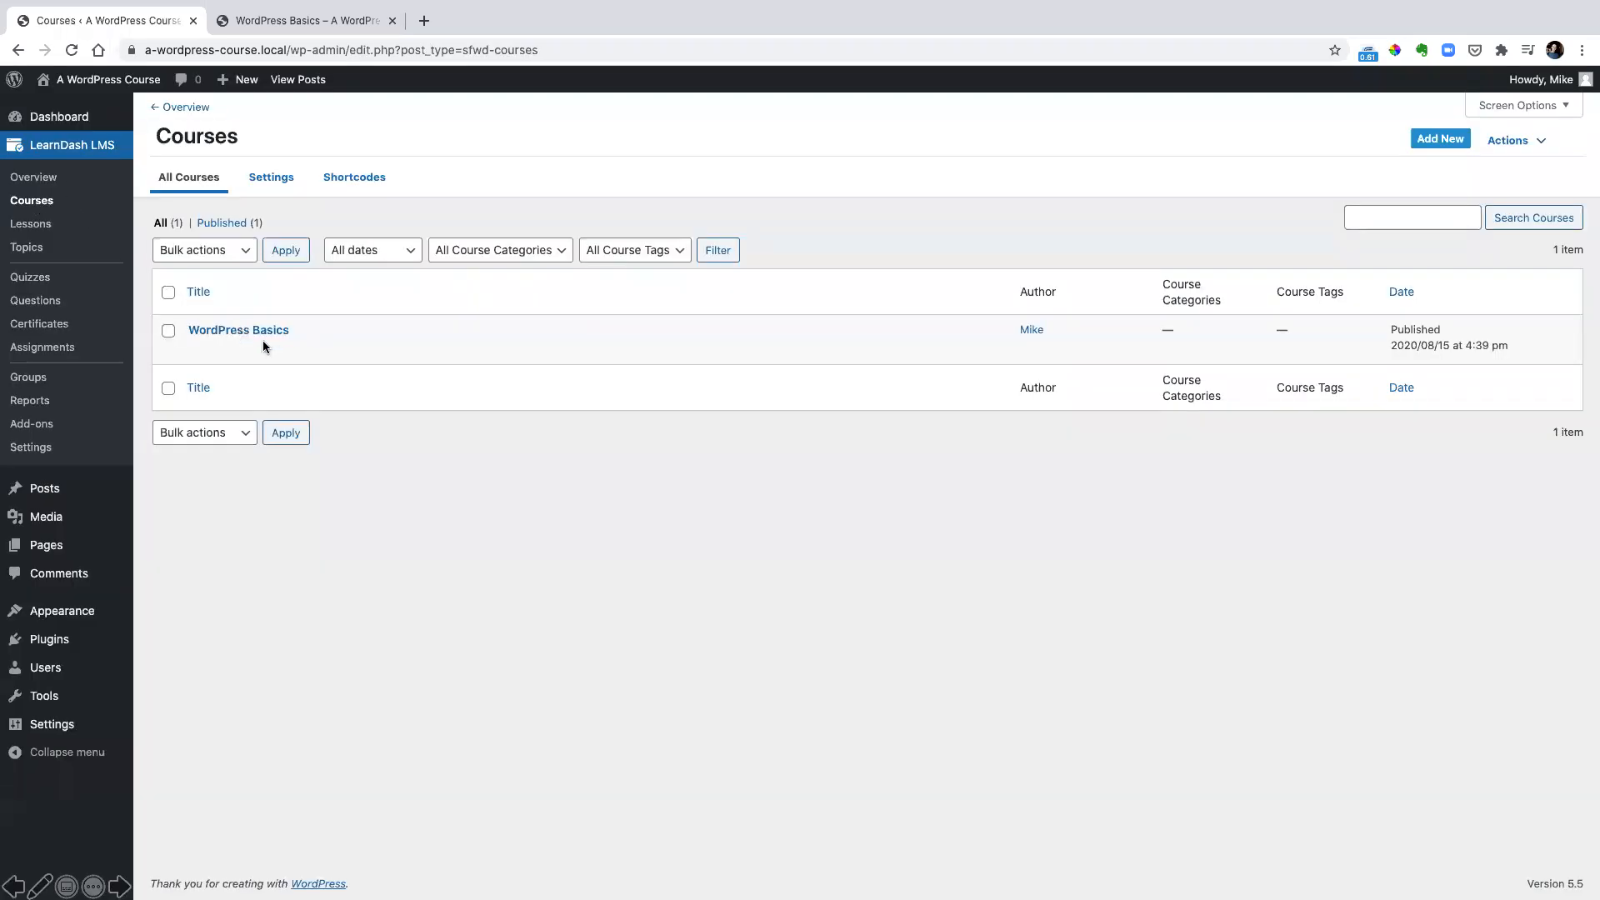
Assign WordPress Course Certificate as the course certificate in the WordPress Basics course settings and update the course
click(247, 331)
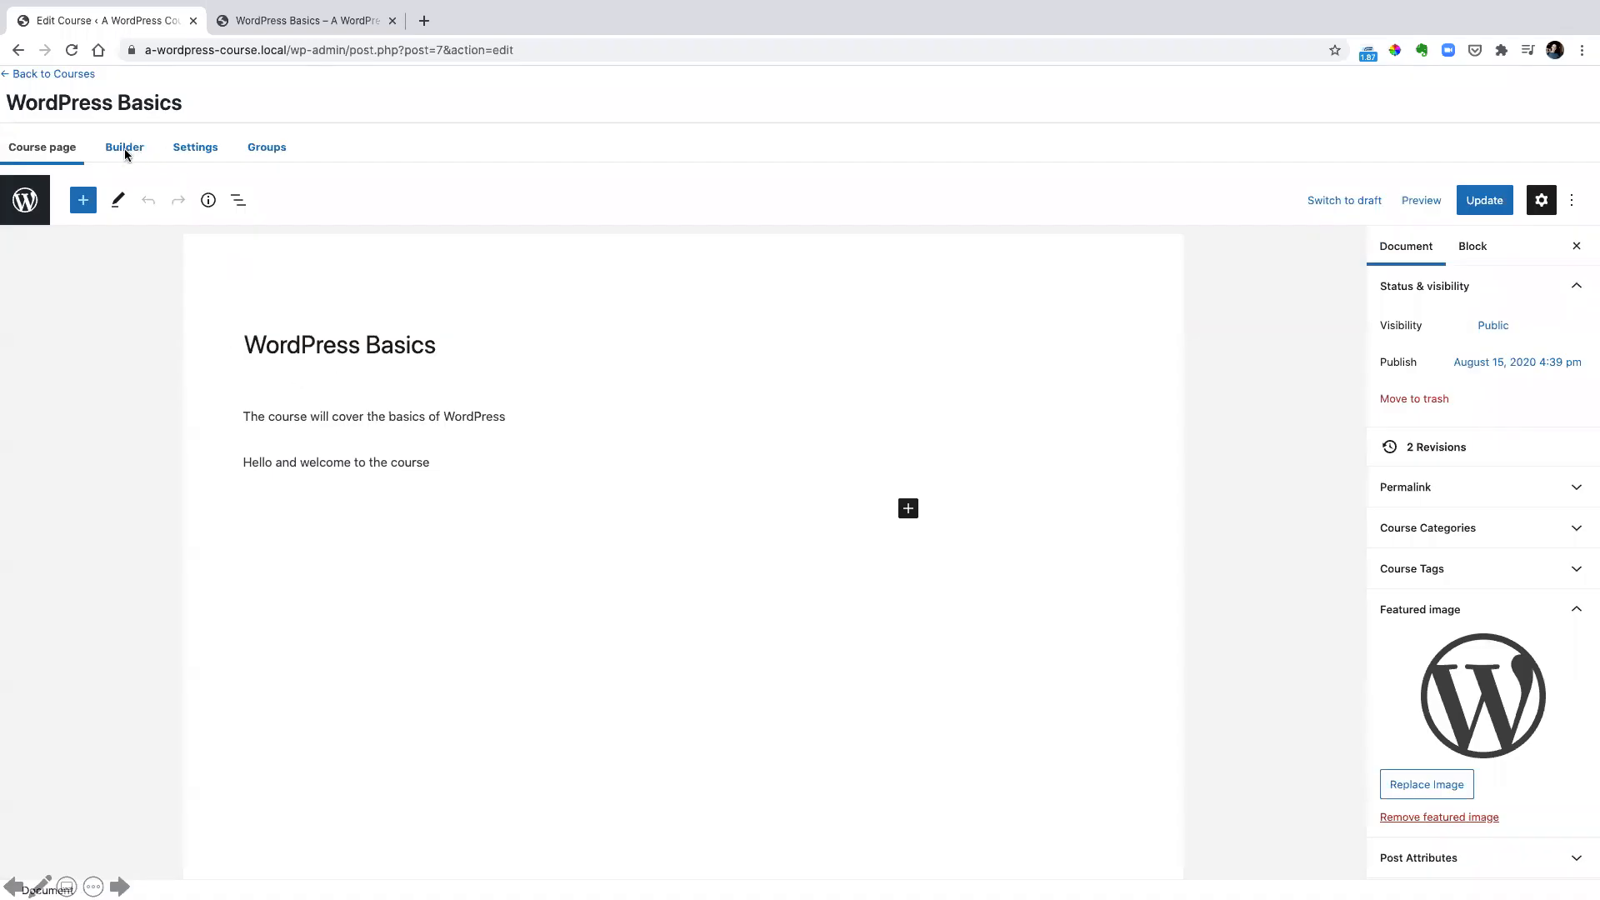
click(207, 148)
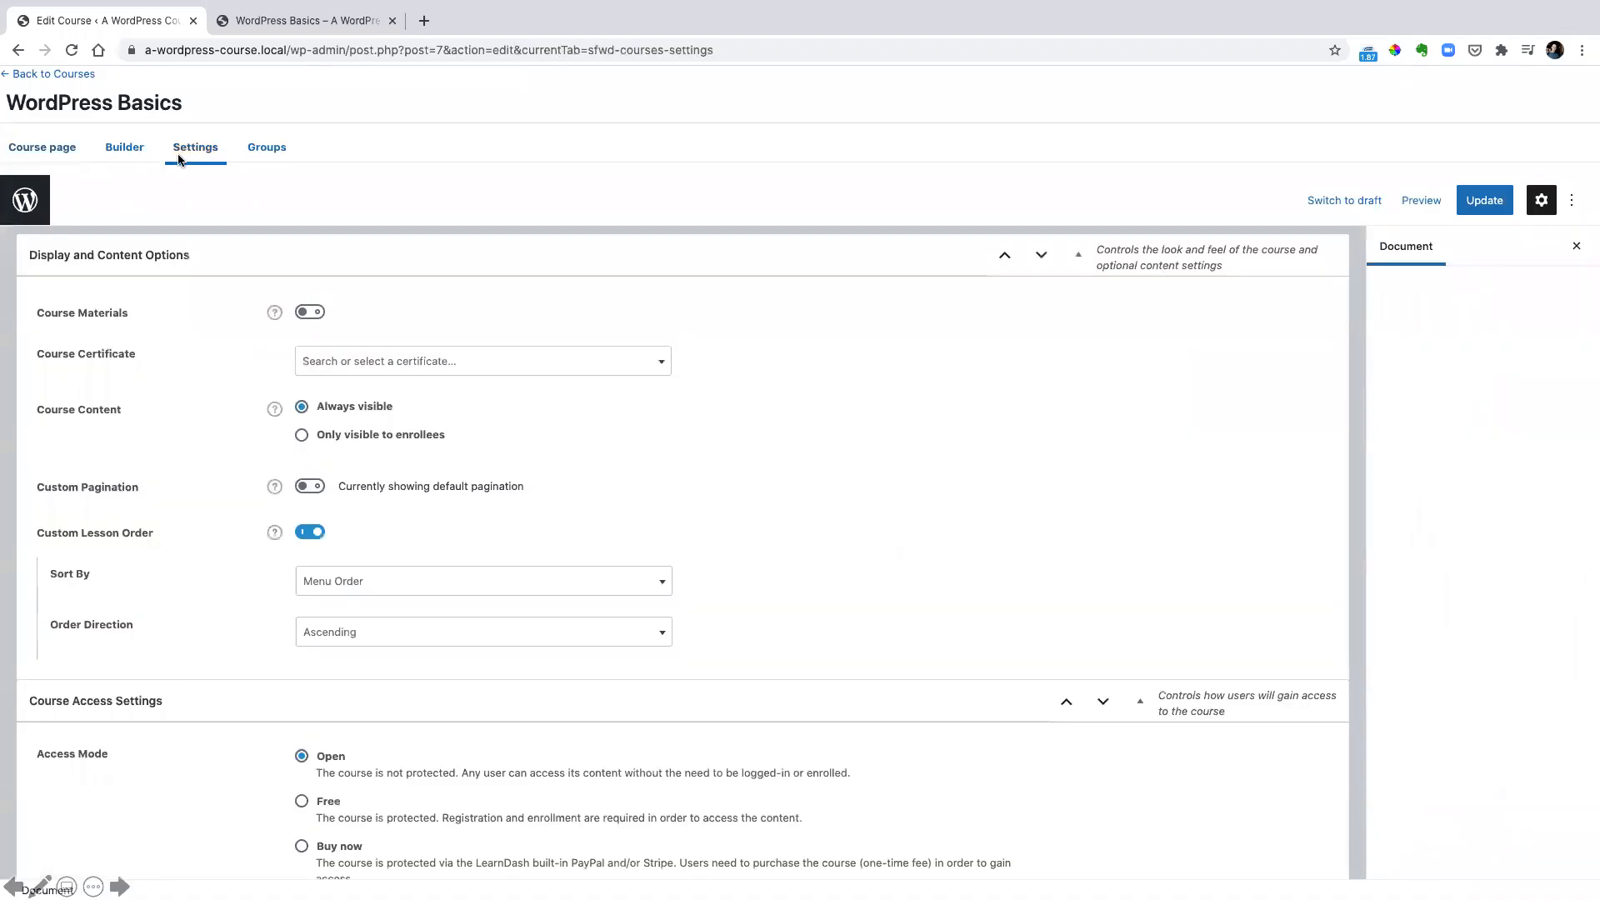
click(464, 367)
click(407, 459)
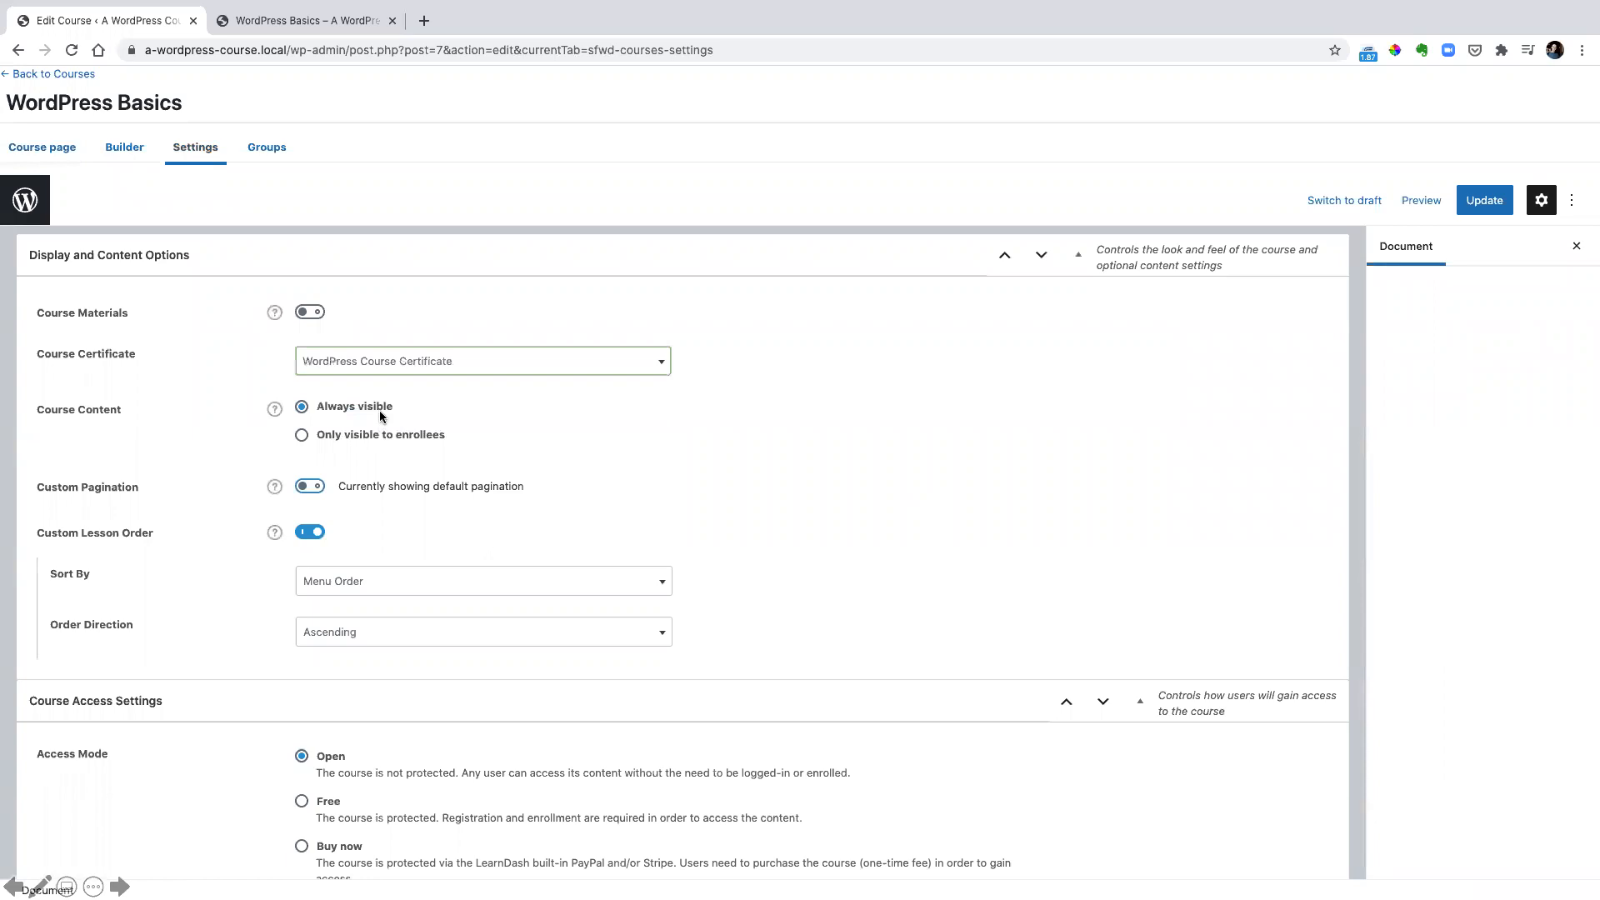
click(1500, 205)
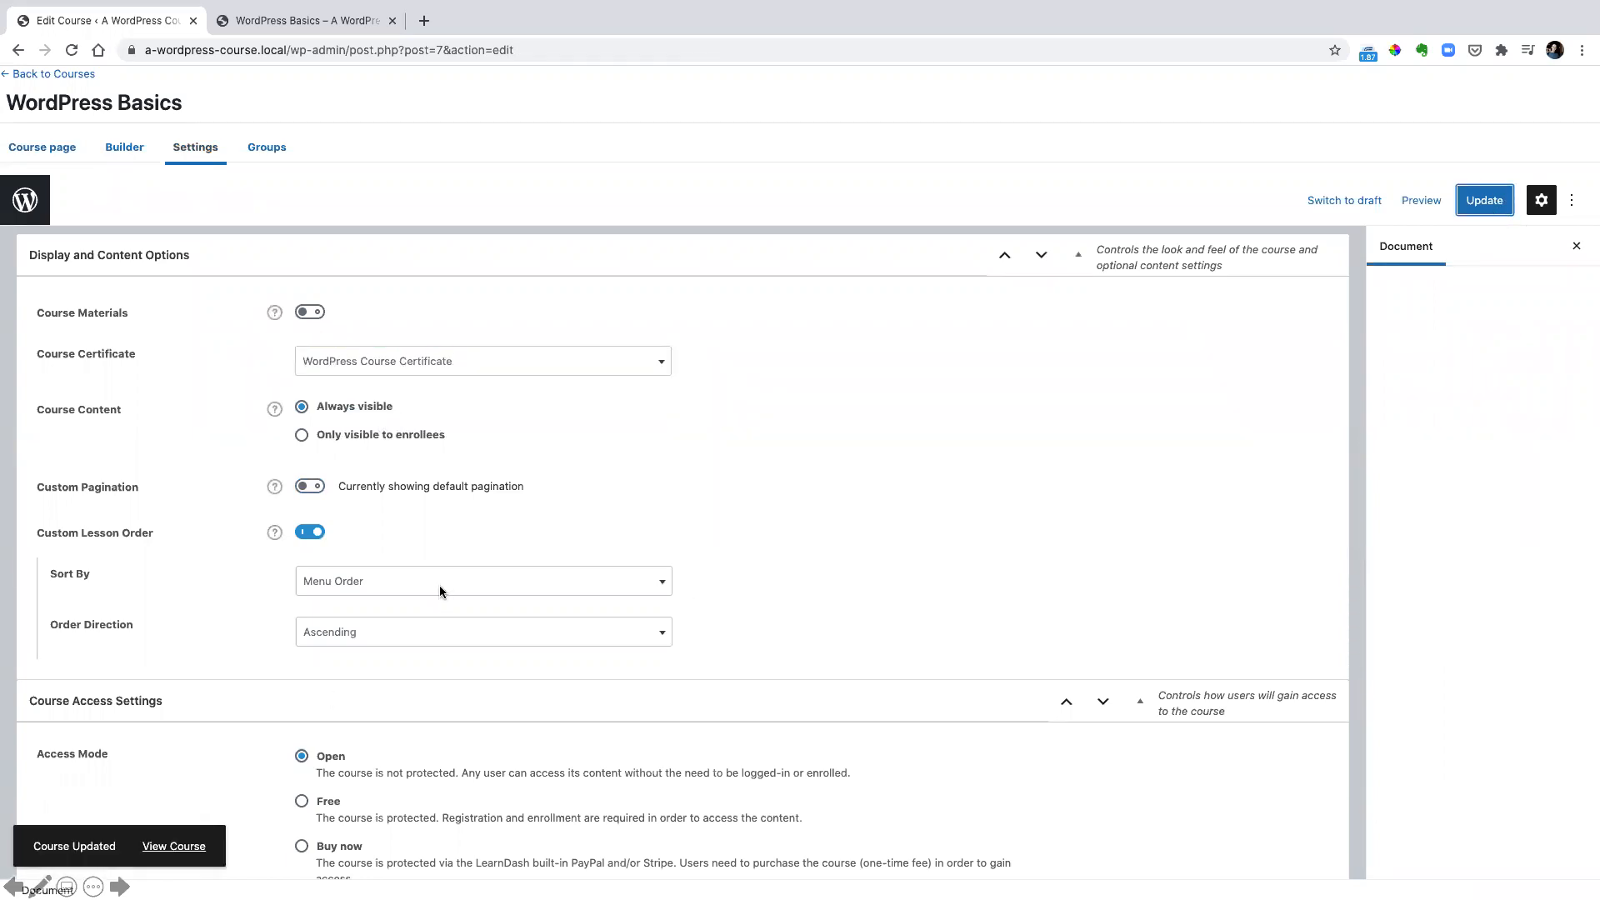
key(Right)
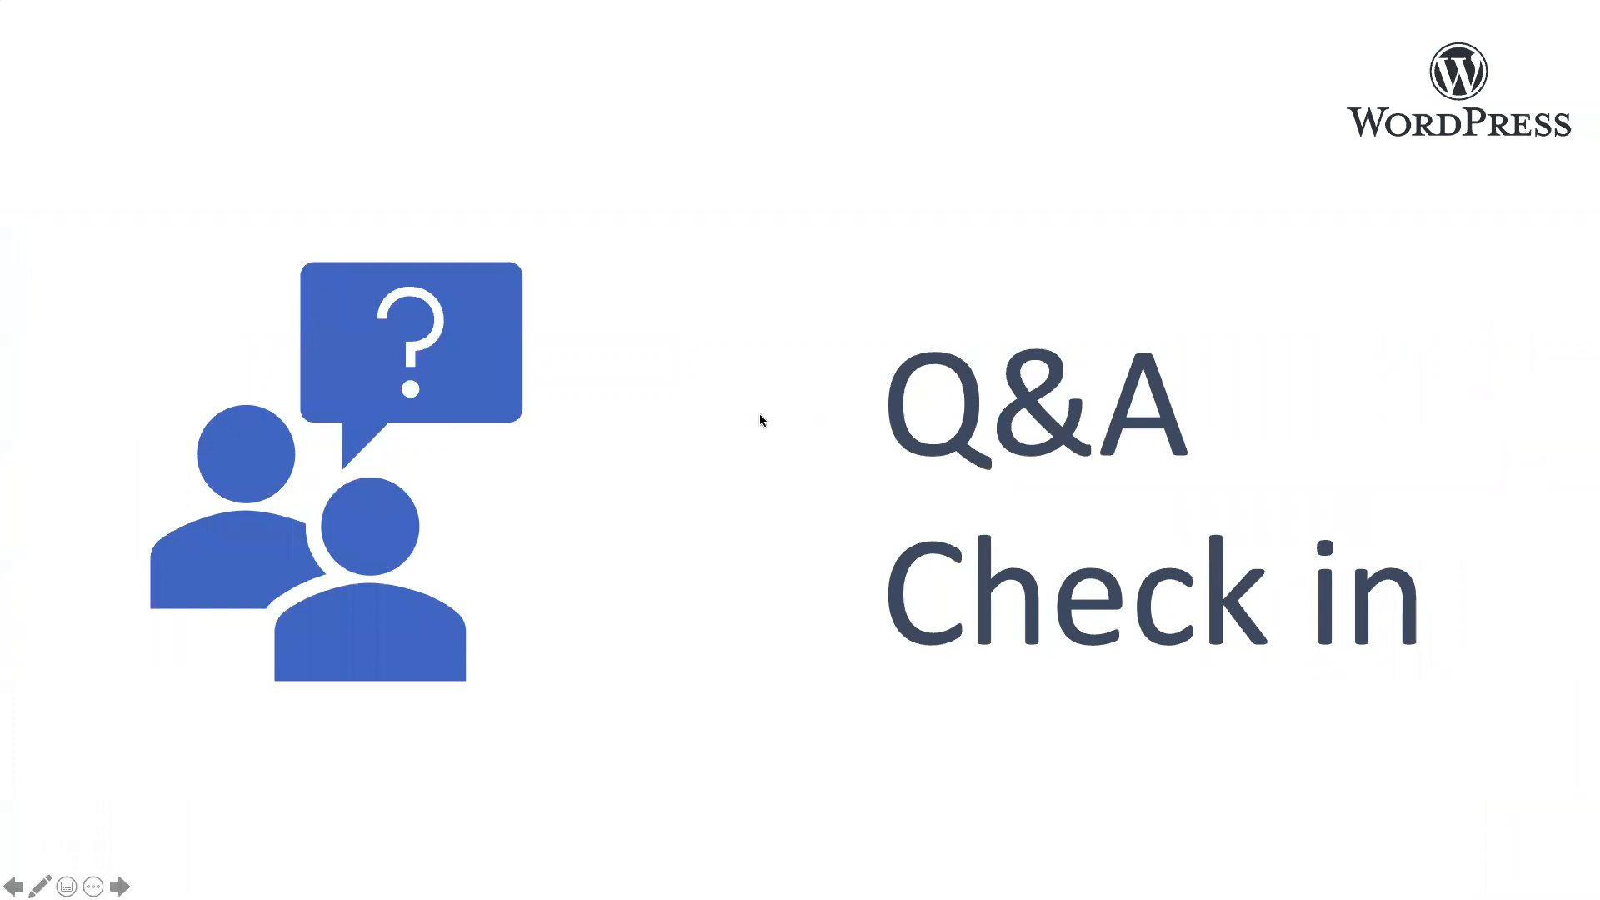
click(450, 345)
click(558, 345)
click(221, 481)
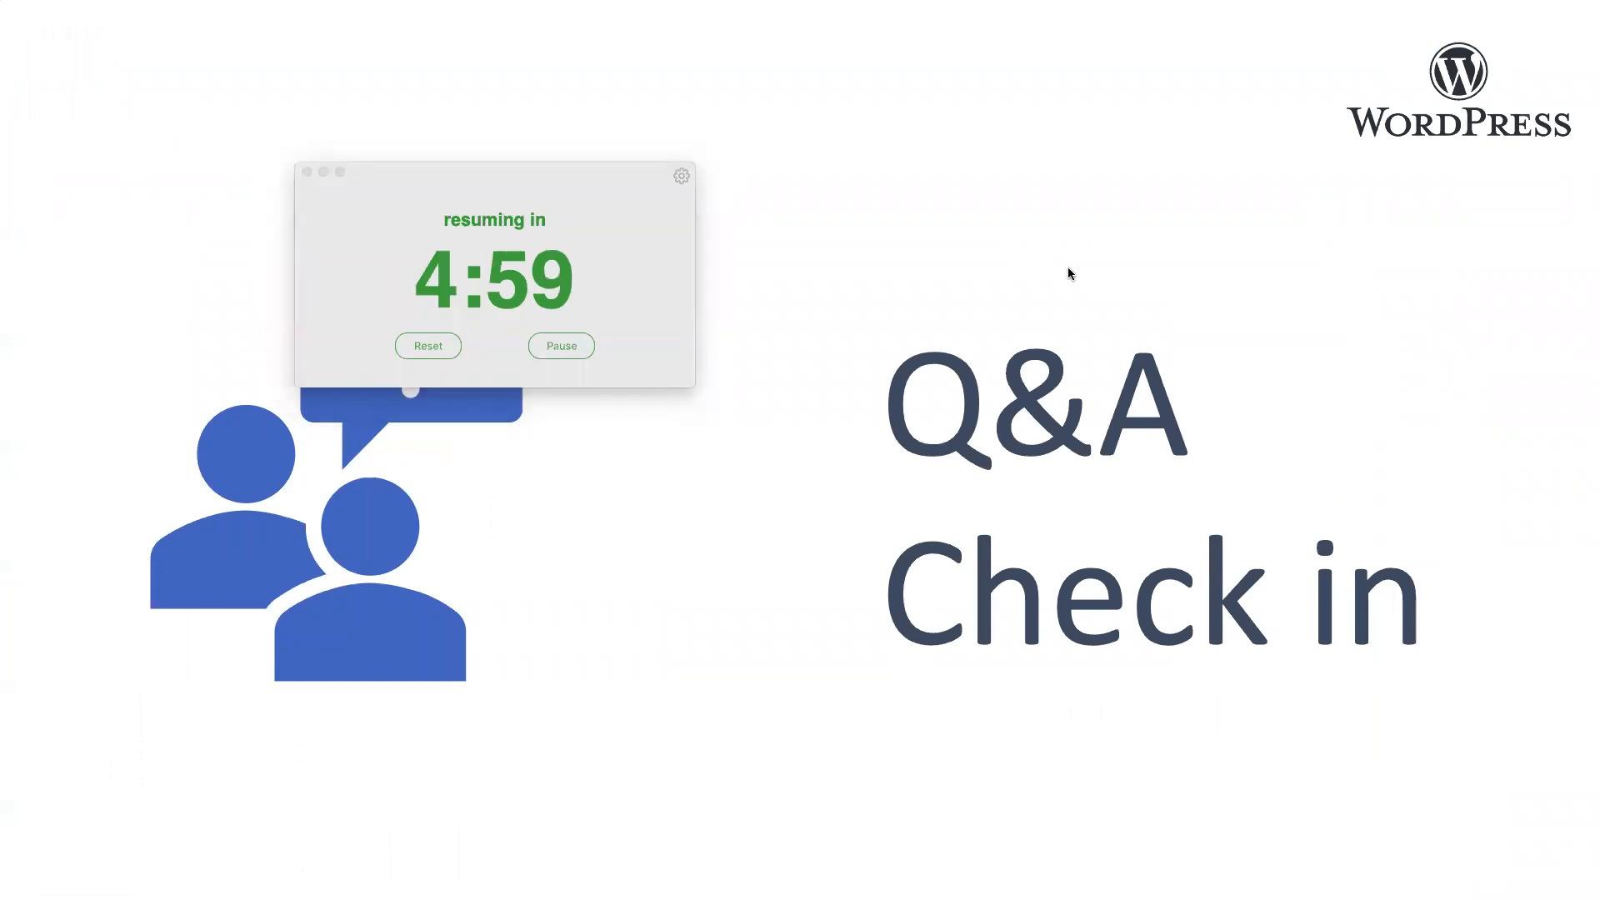
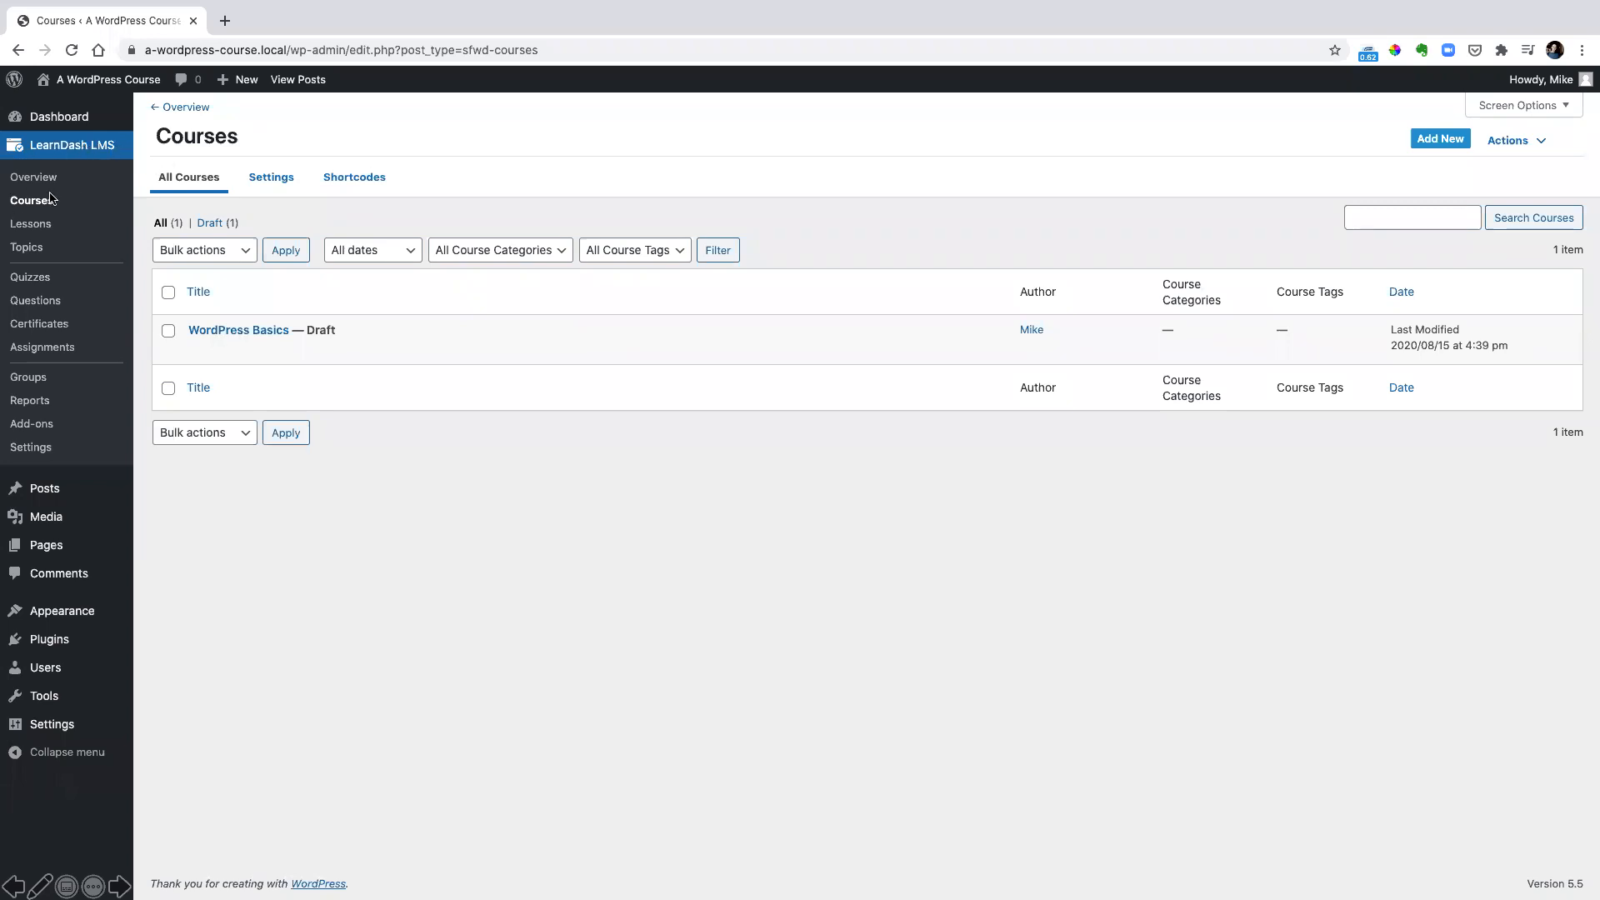
Open the WordPress Basics course and review its access settings and the course enrollment section of the student's user profile
click(252, 331)
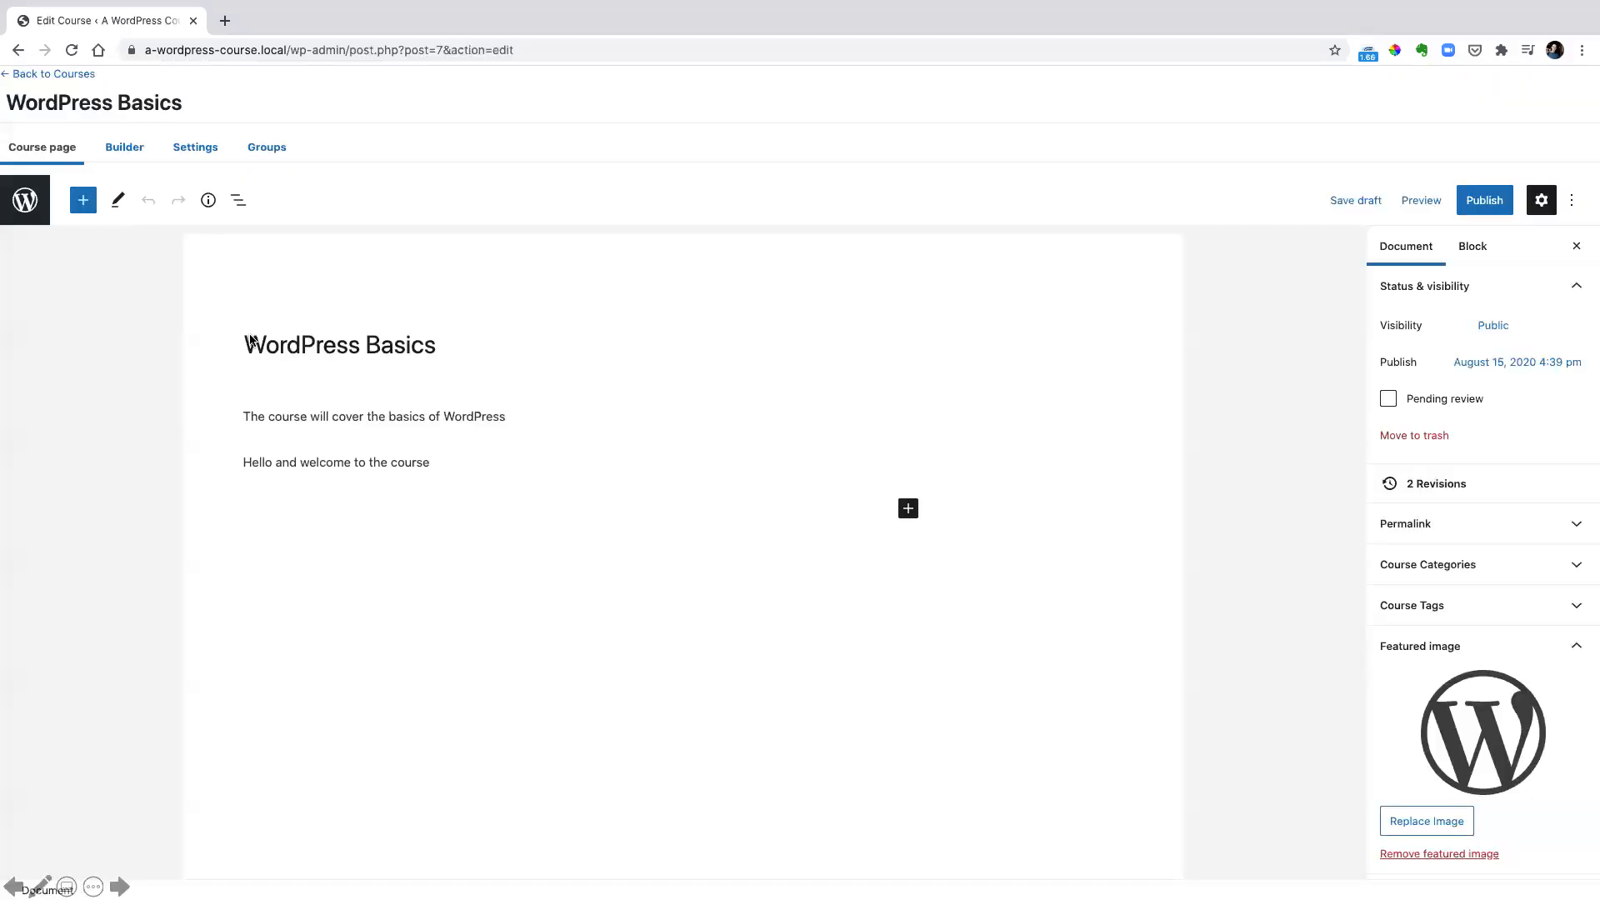
click(1468, 205)
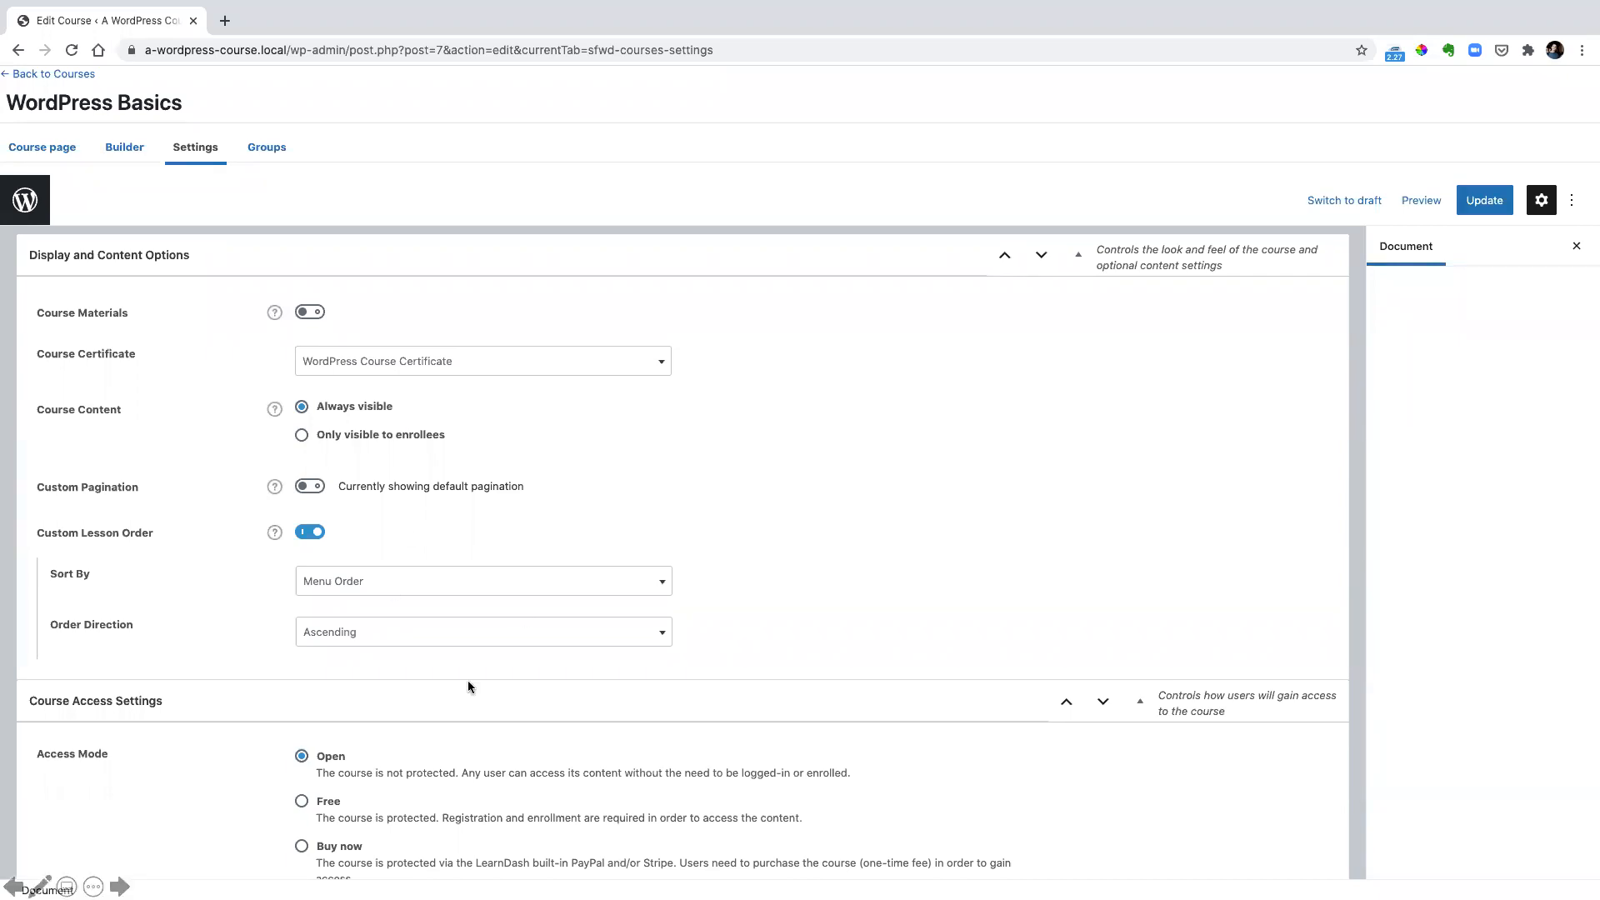
scroll(329, 749, down, 6)
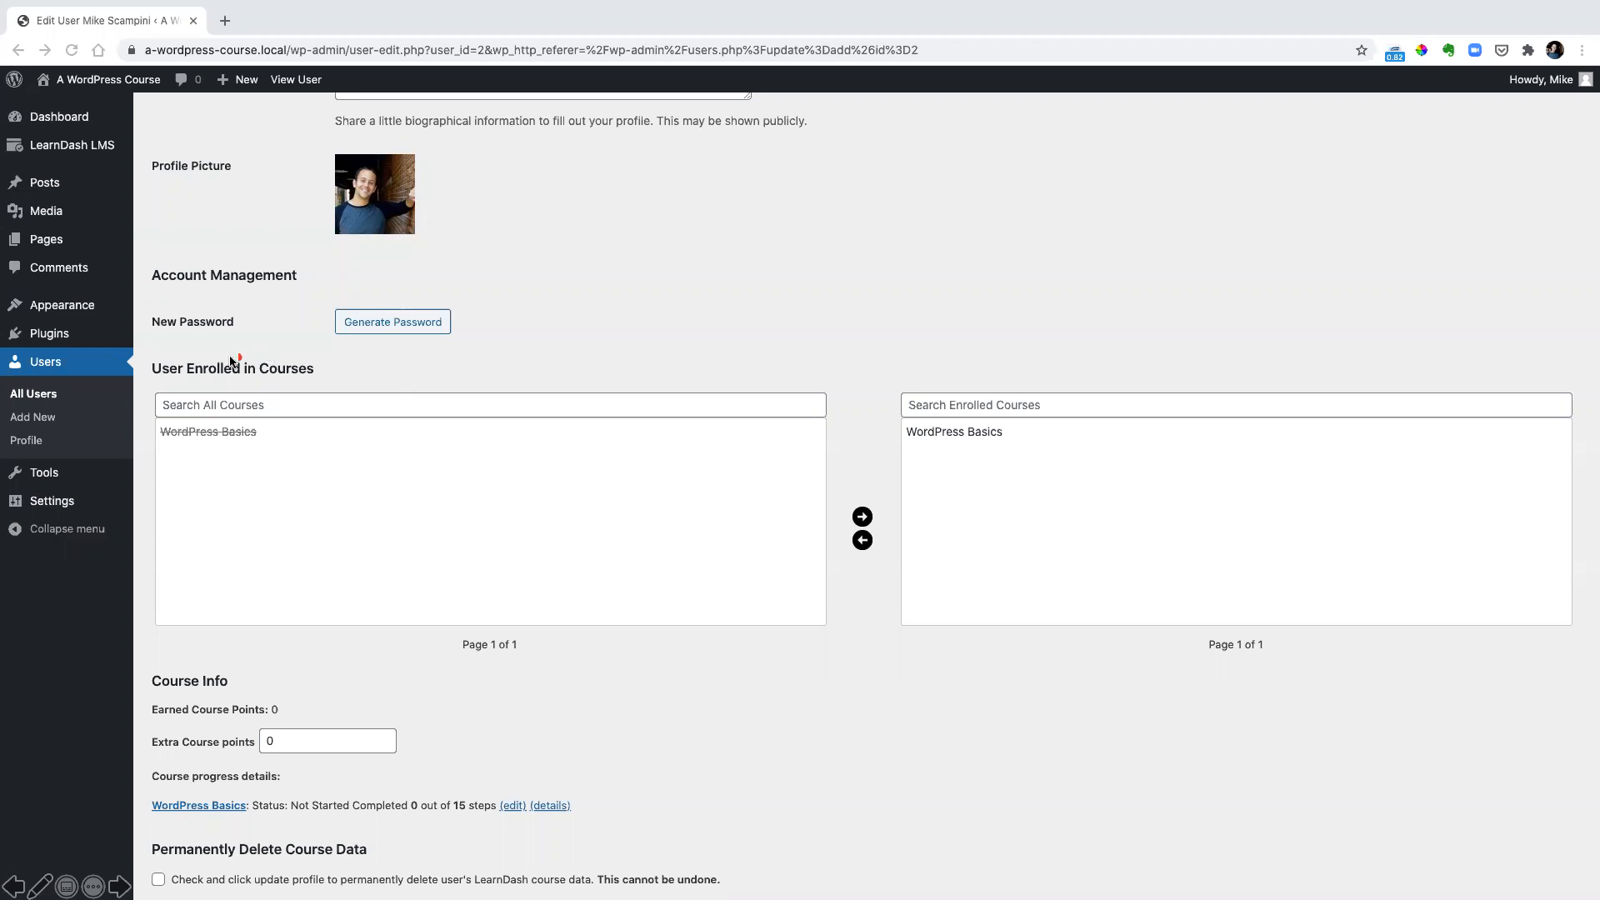
mouse_move(150, 352)
mouse_down()
mouse_move(1253, 638)
mouse_move(1590, 655)
mouse_up()
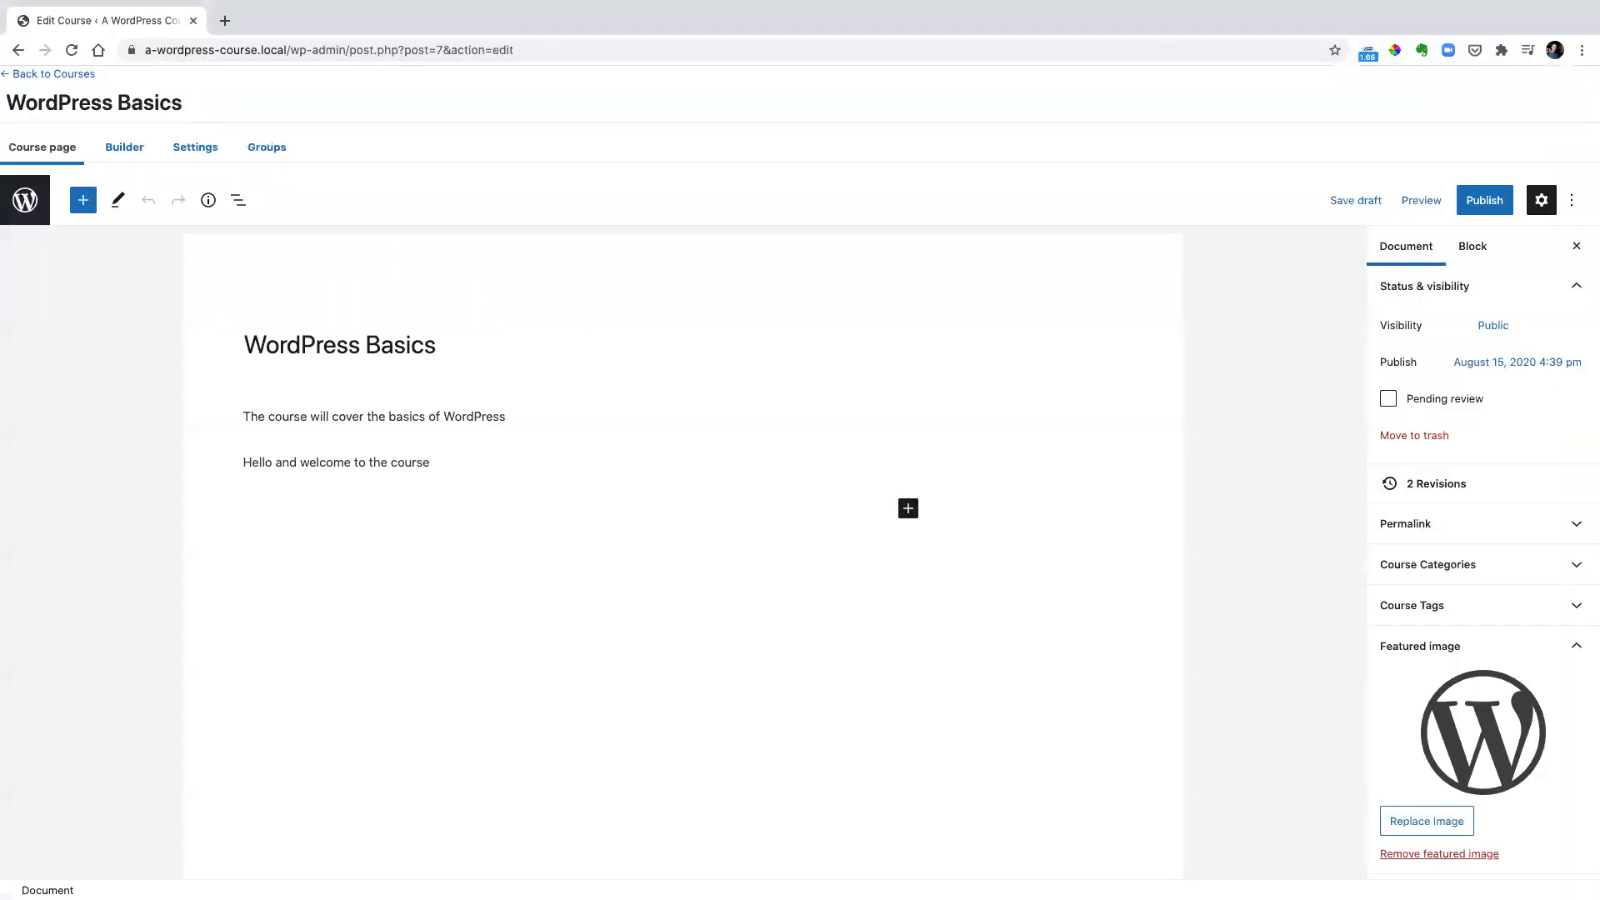
Publish the WordPress Basics course and view its live page
click(1491, 205)
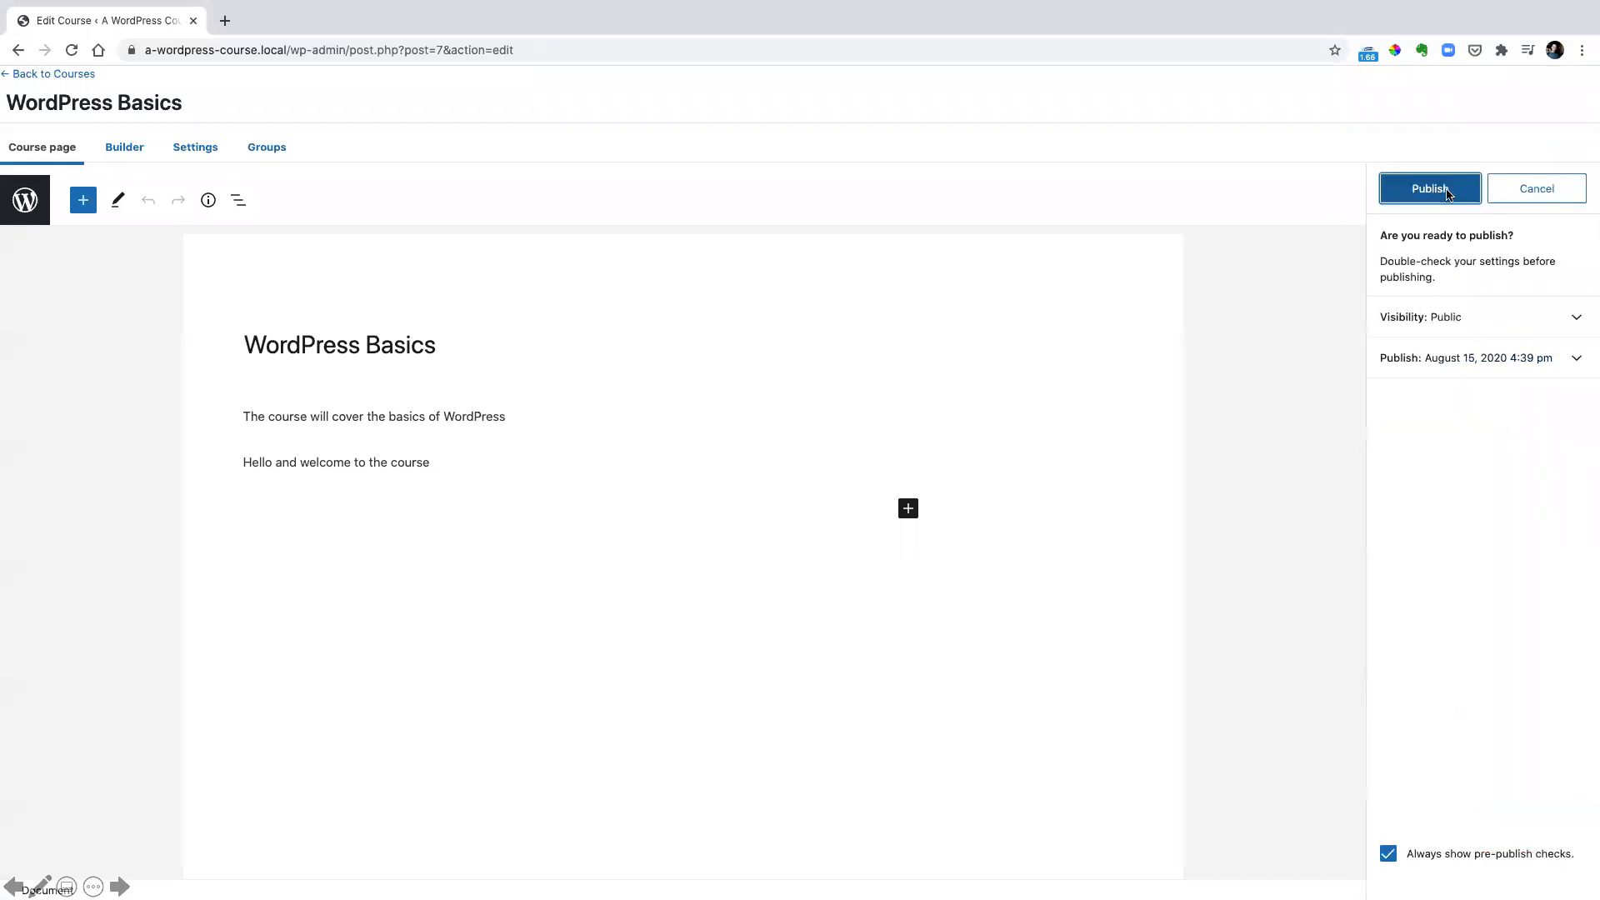
click(1446, 191)
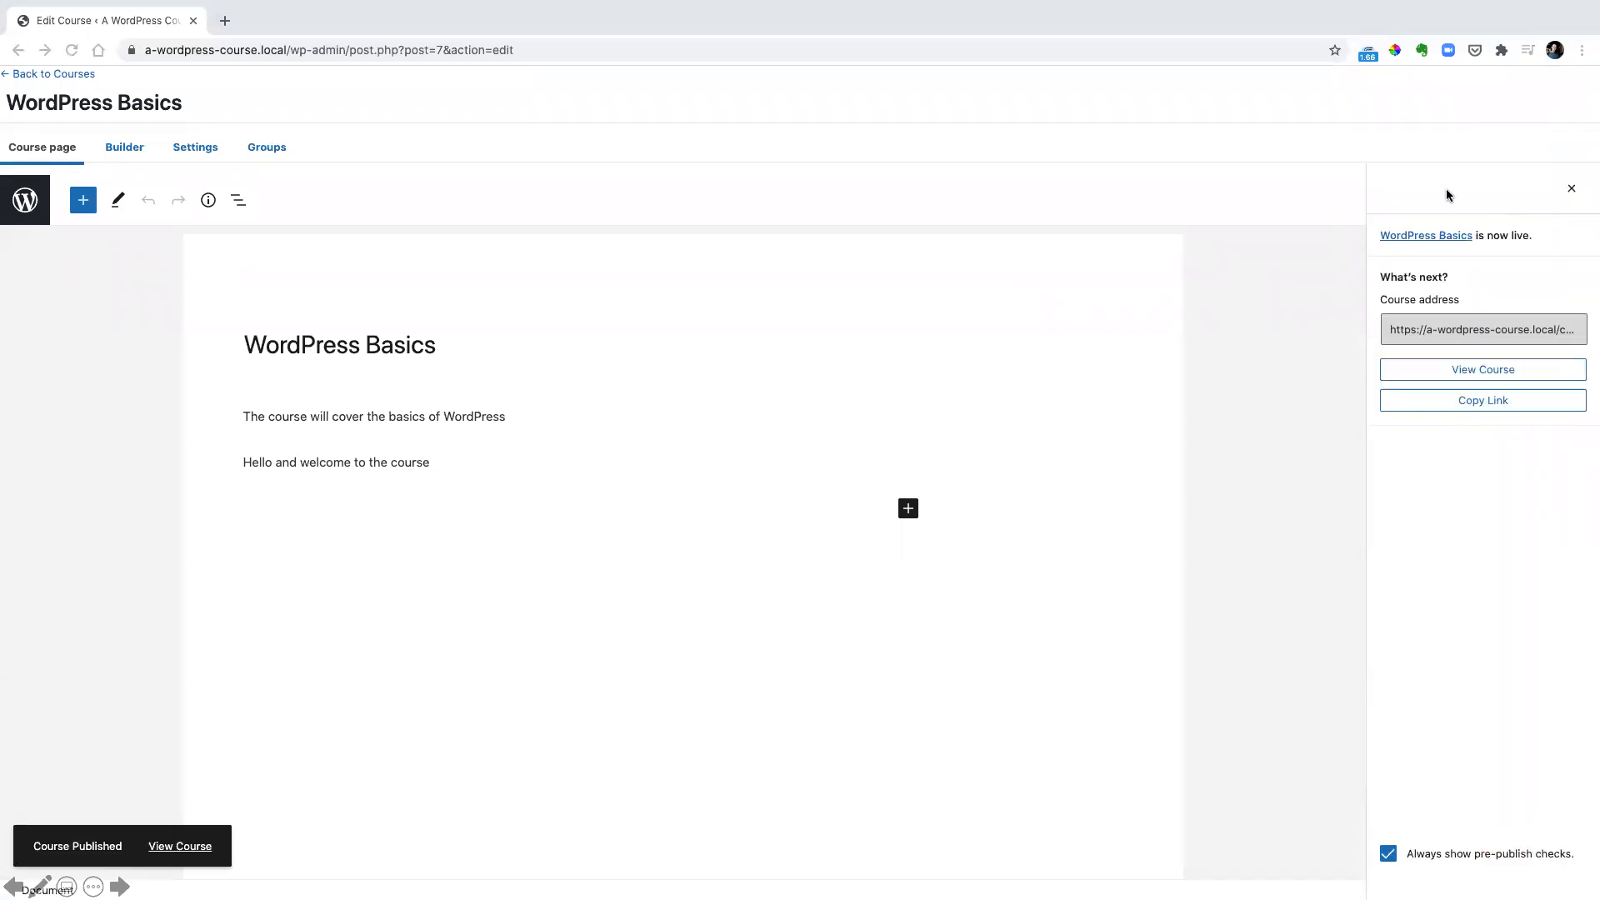
click(1465, 372)
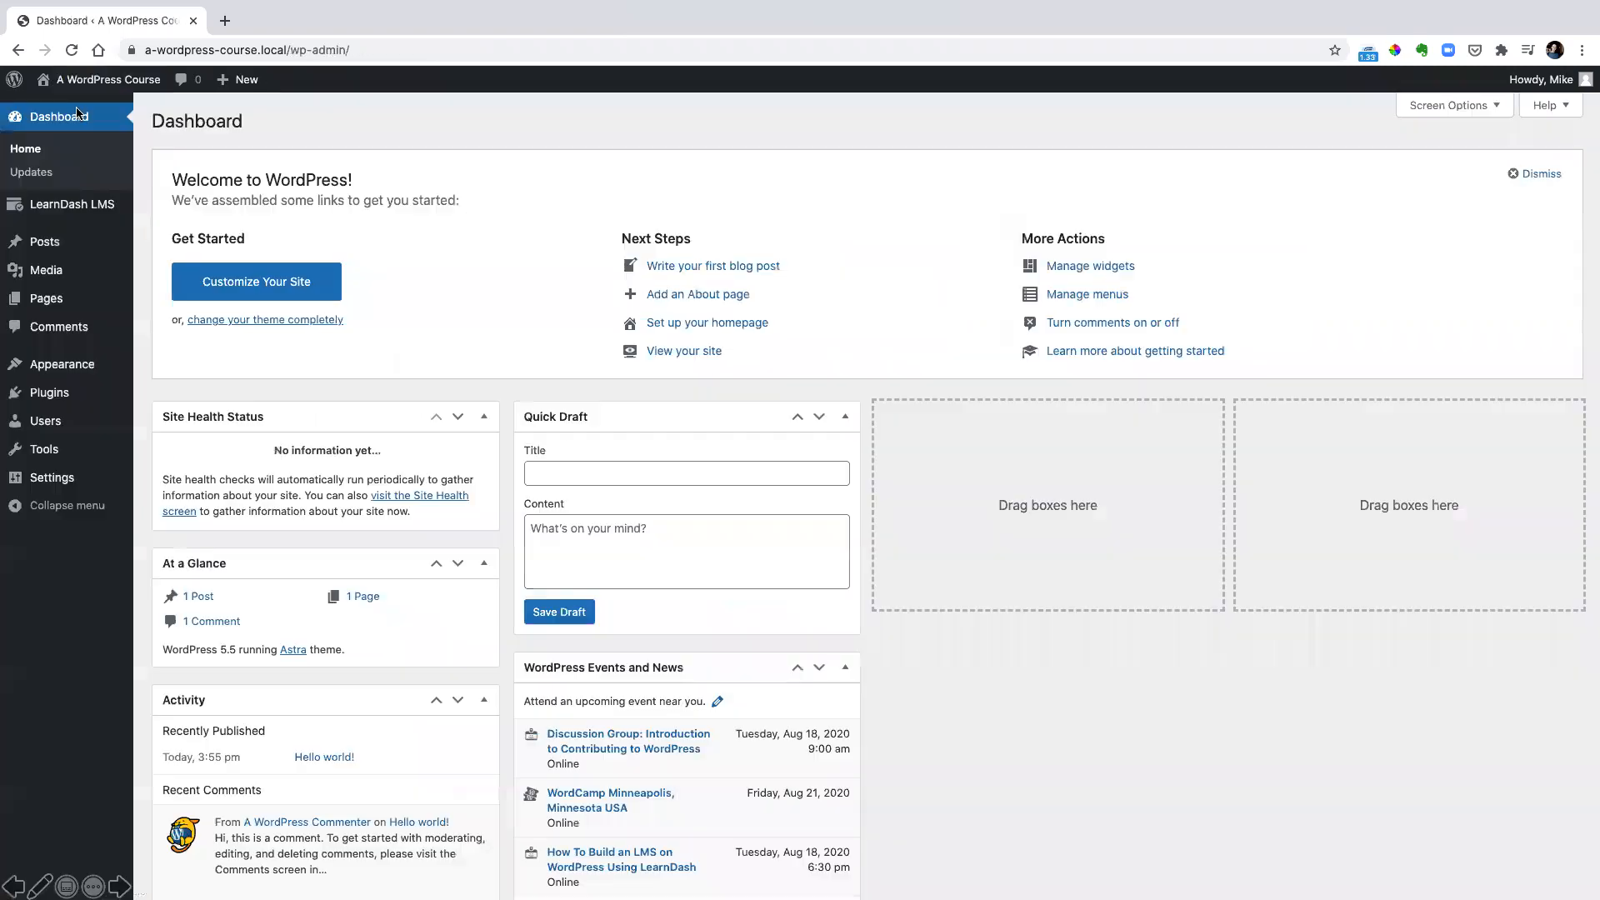
In the LearnDash general settings, set a blue accent, green progress and red notifications color, and enable Focus Mode
click(80, 113)
mouse_move(66, 209)
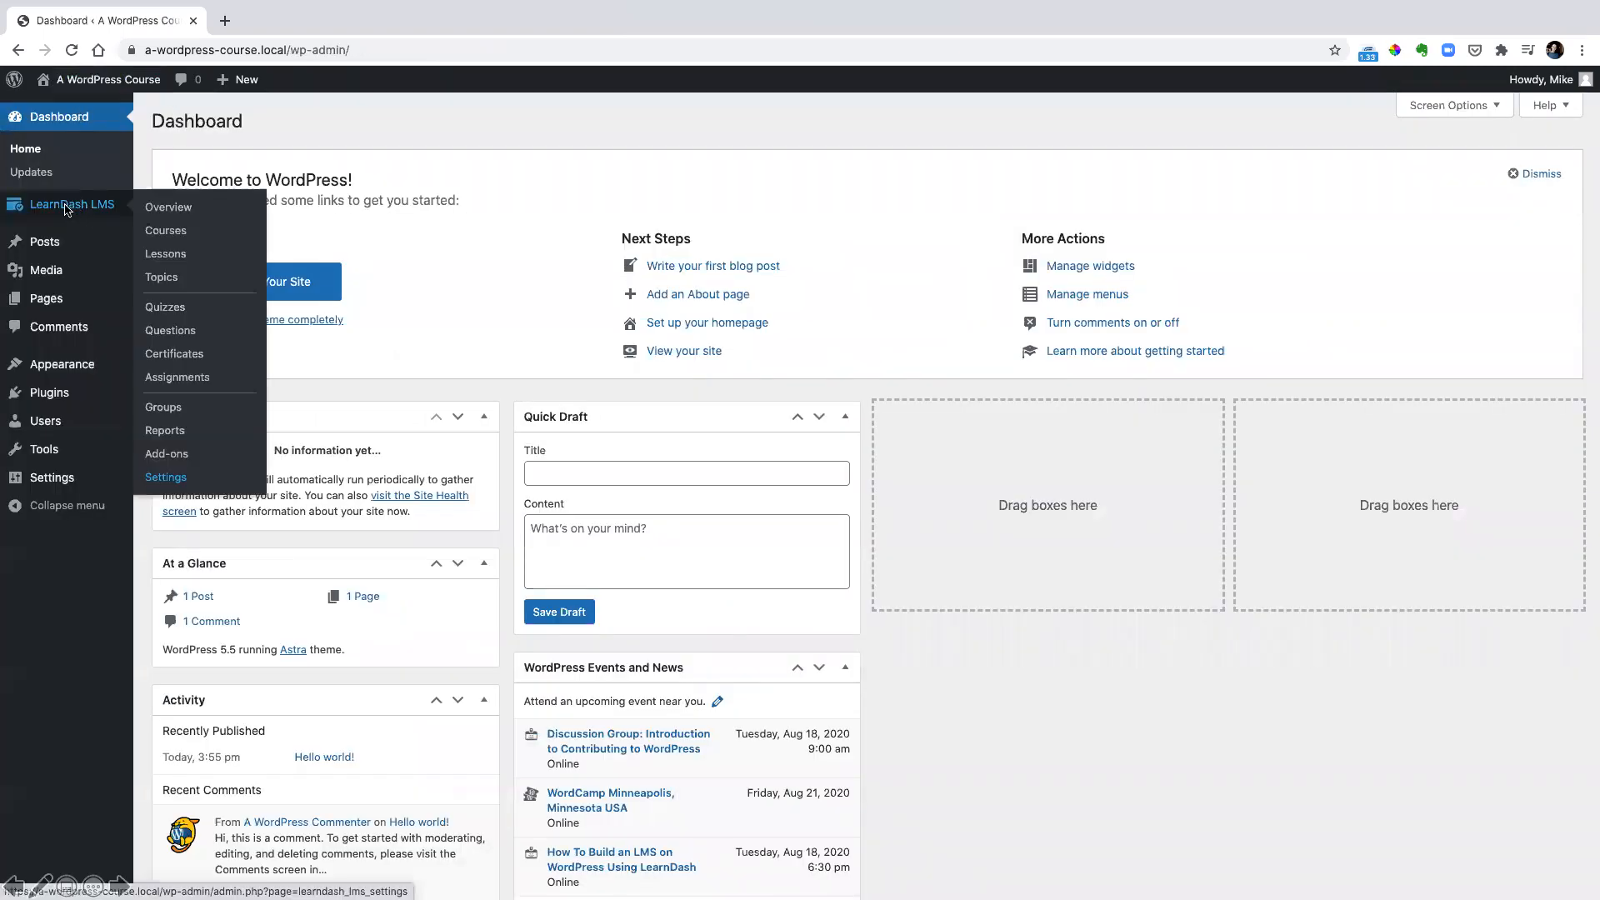
click(165, 479)
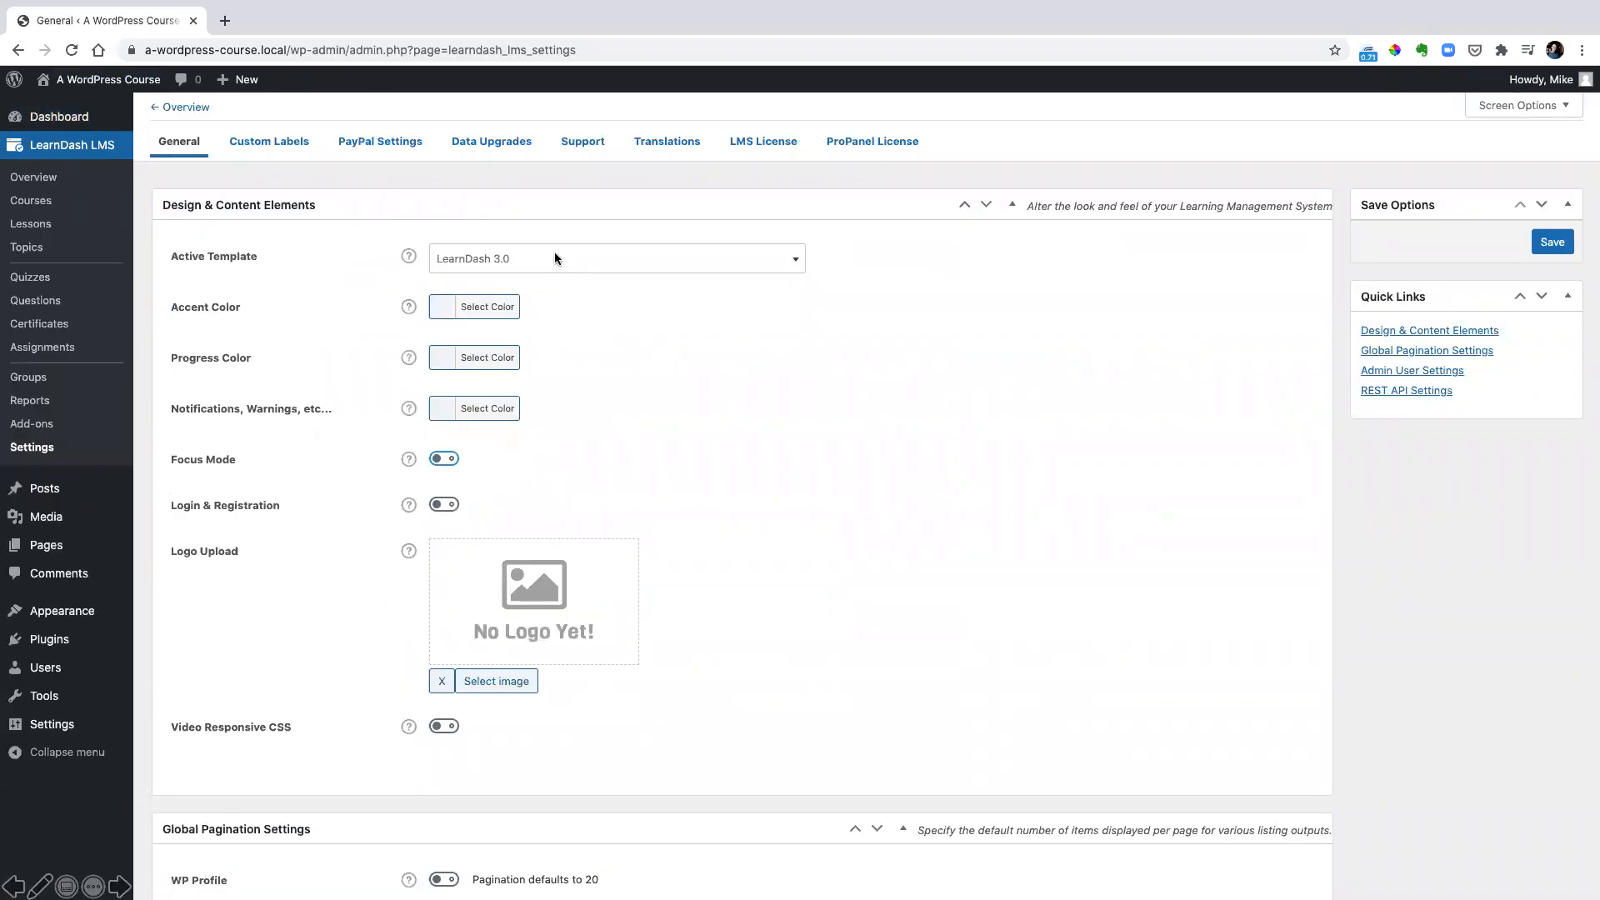
drag(167, 288, 547, 443)
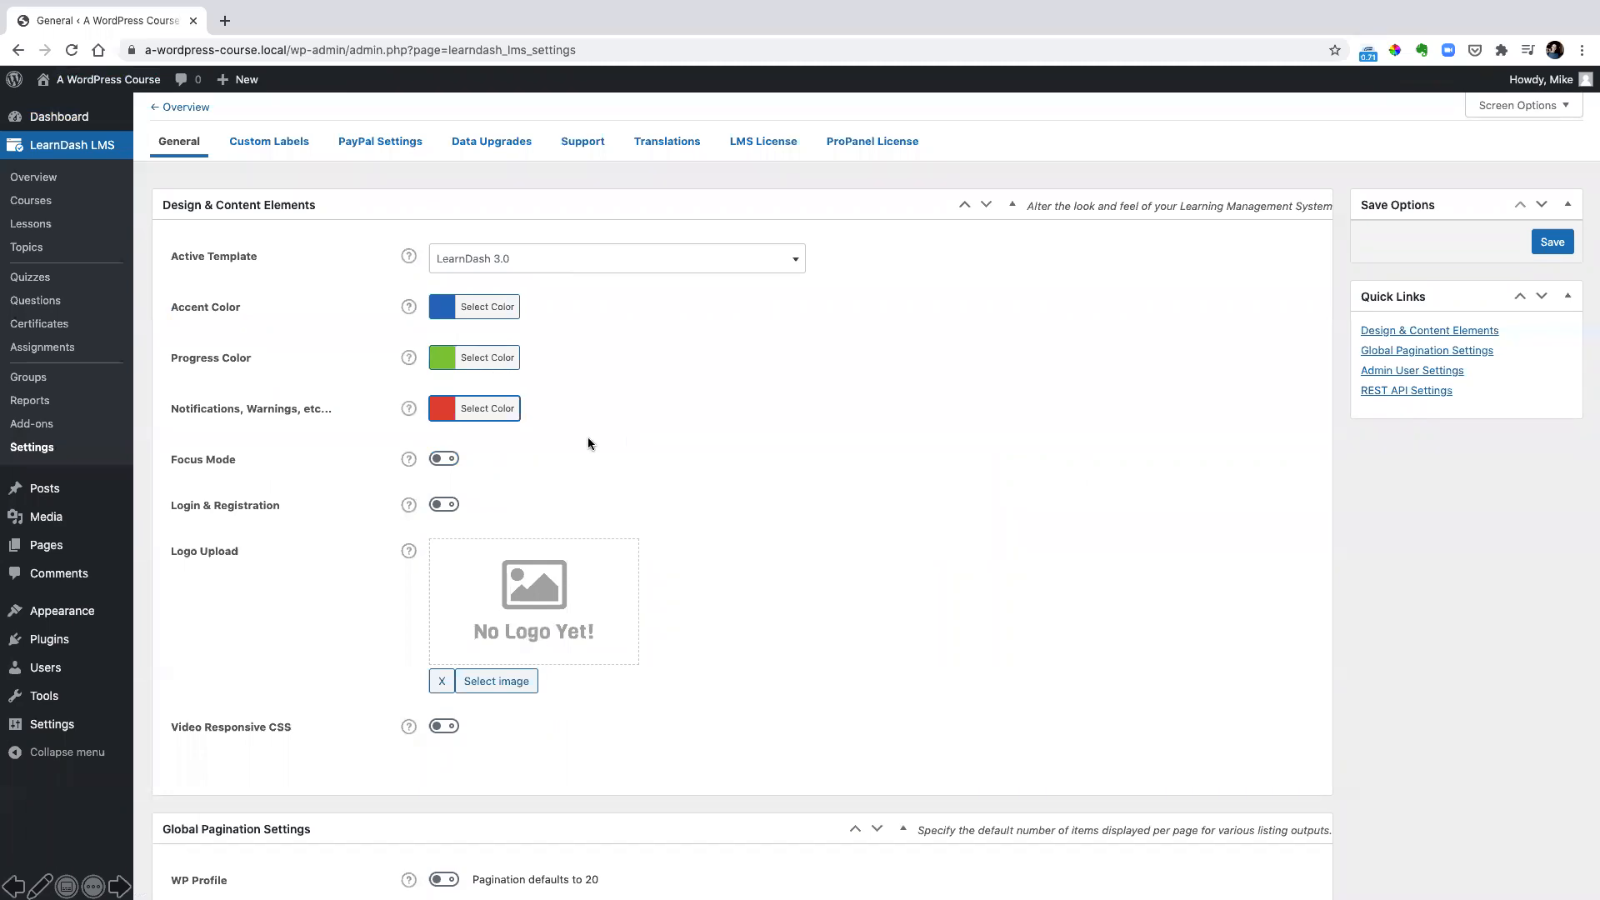
click(444, 460)
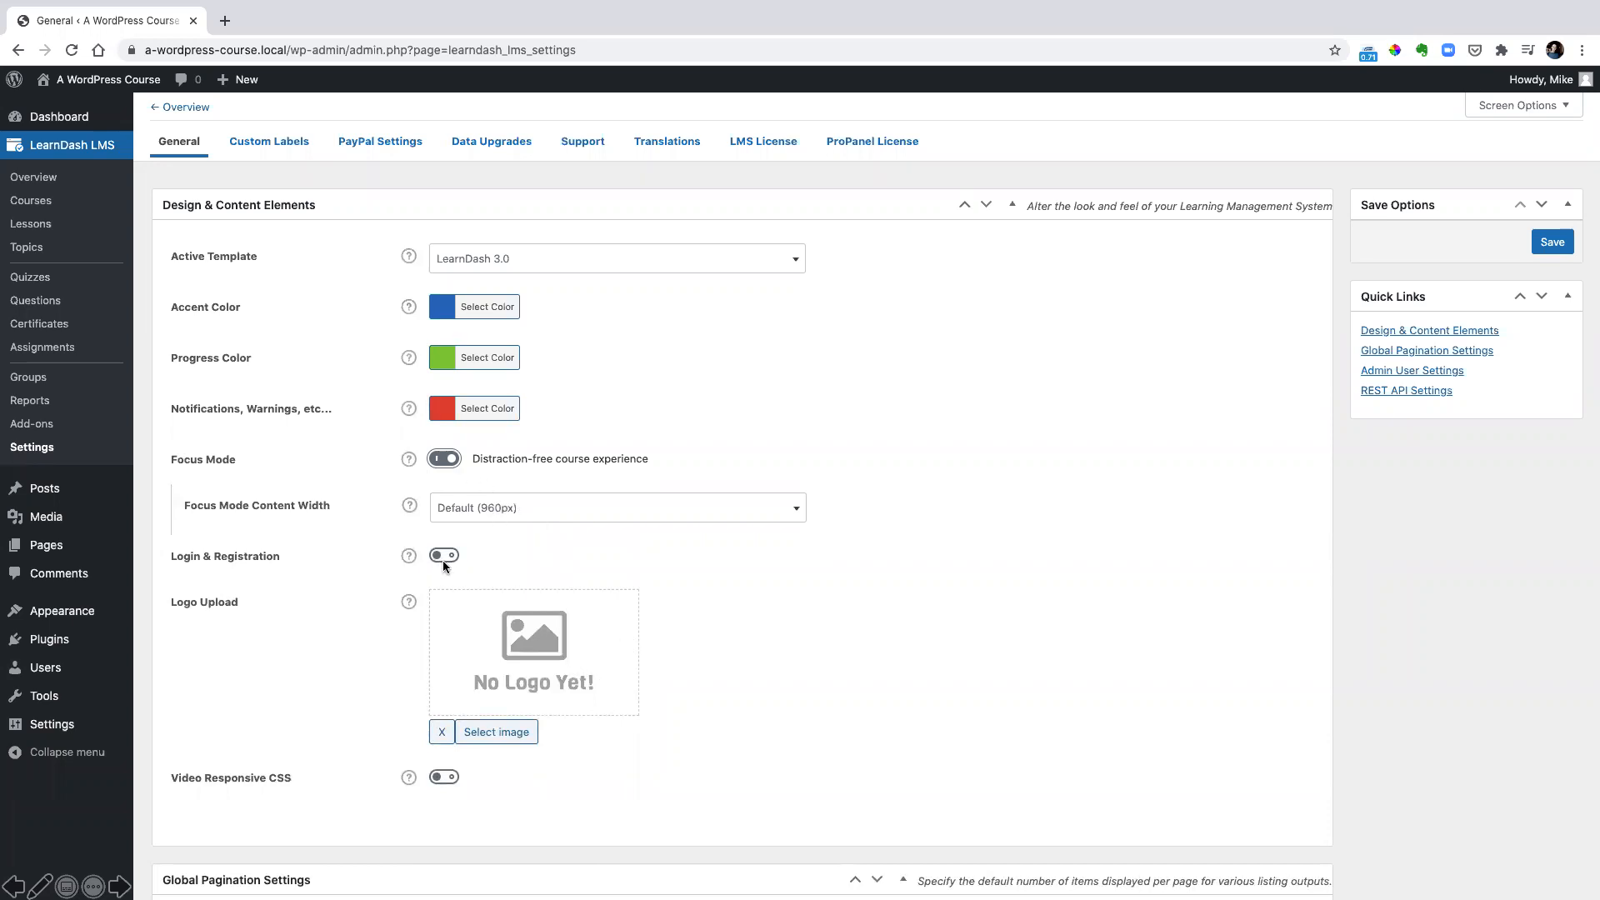
Set the WordPress logotype image from the media library as the LearnDash logo
click(522, 637)
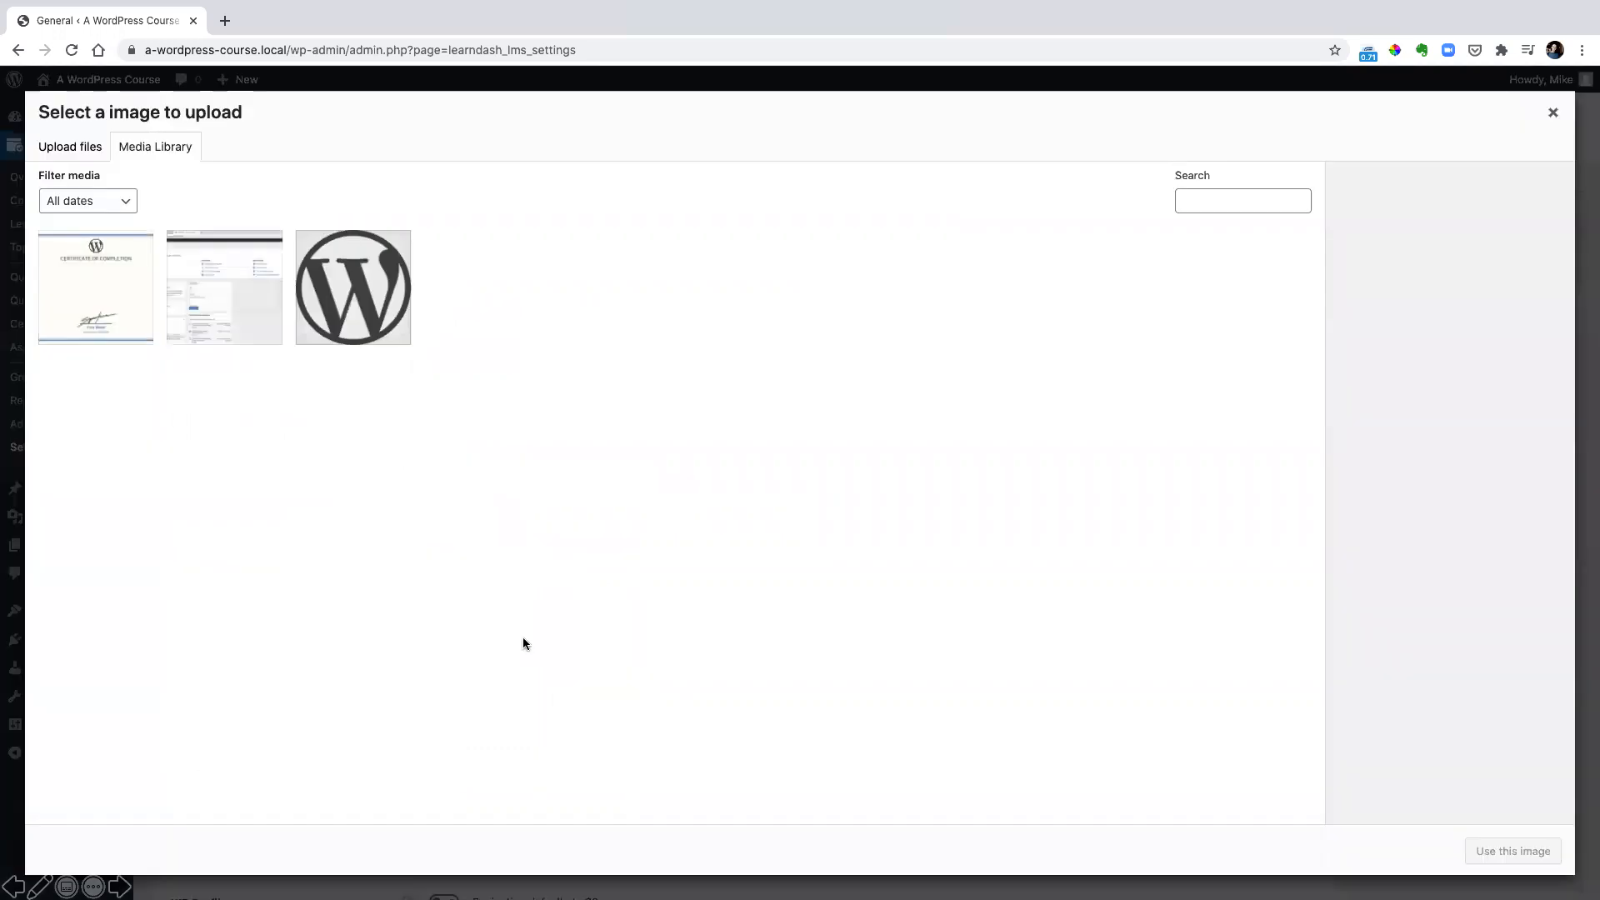
click(337, 292)
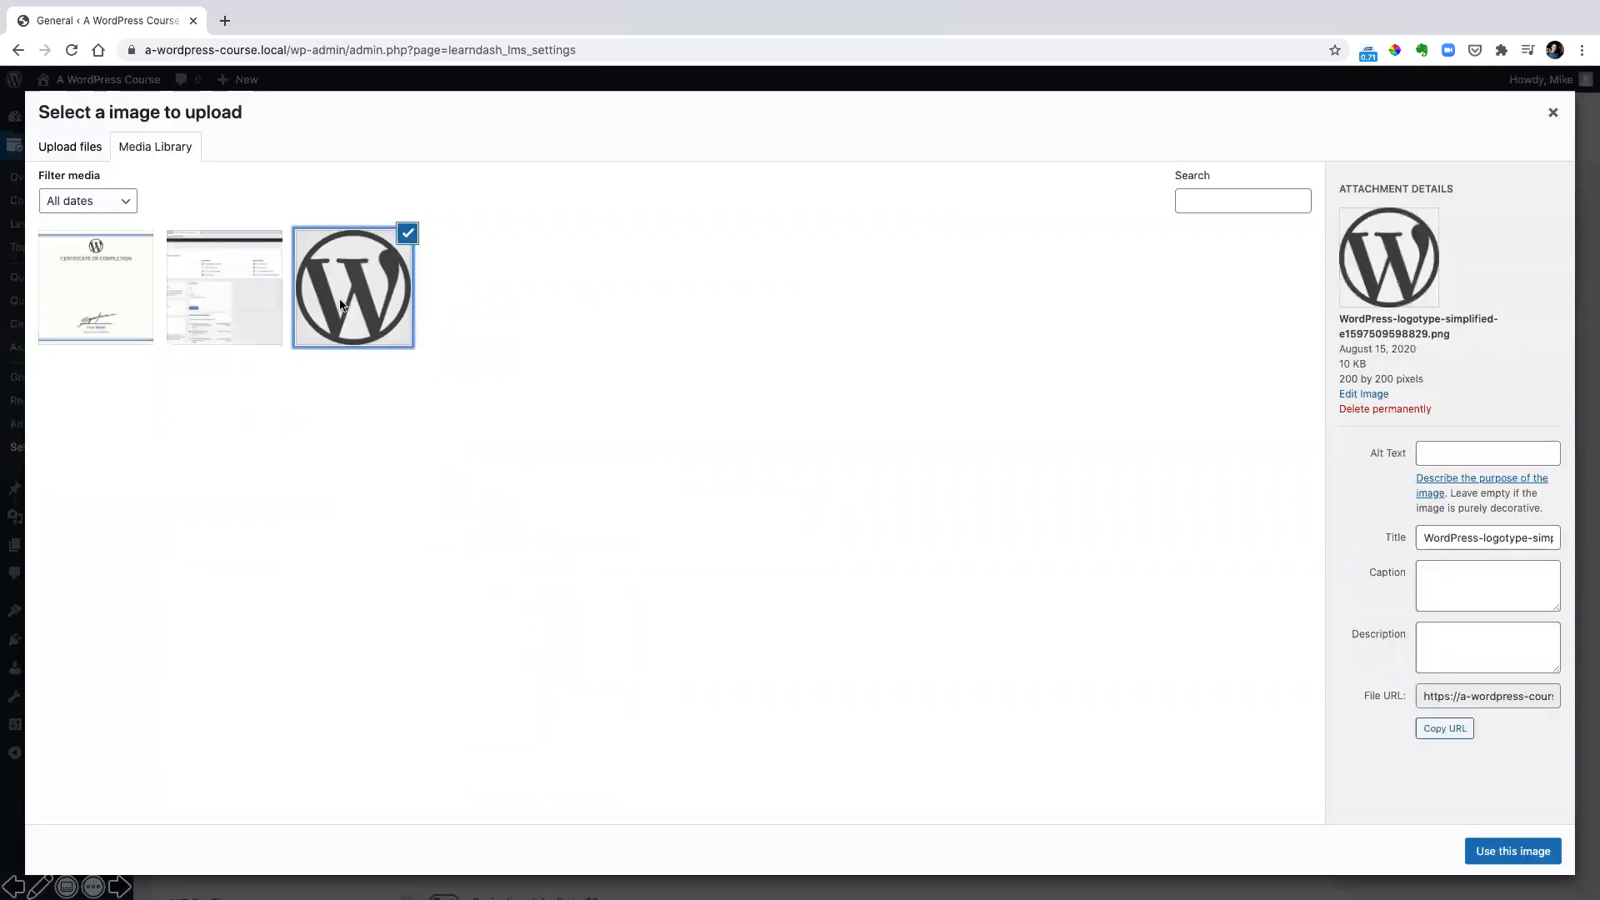
click(1513, 852)
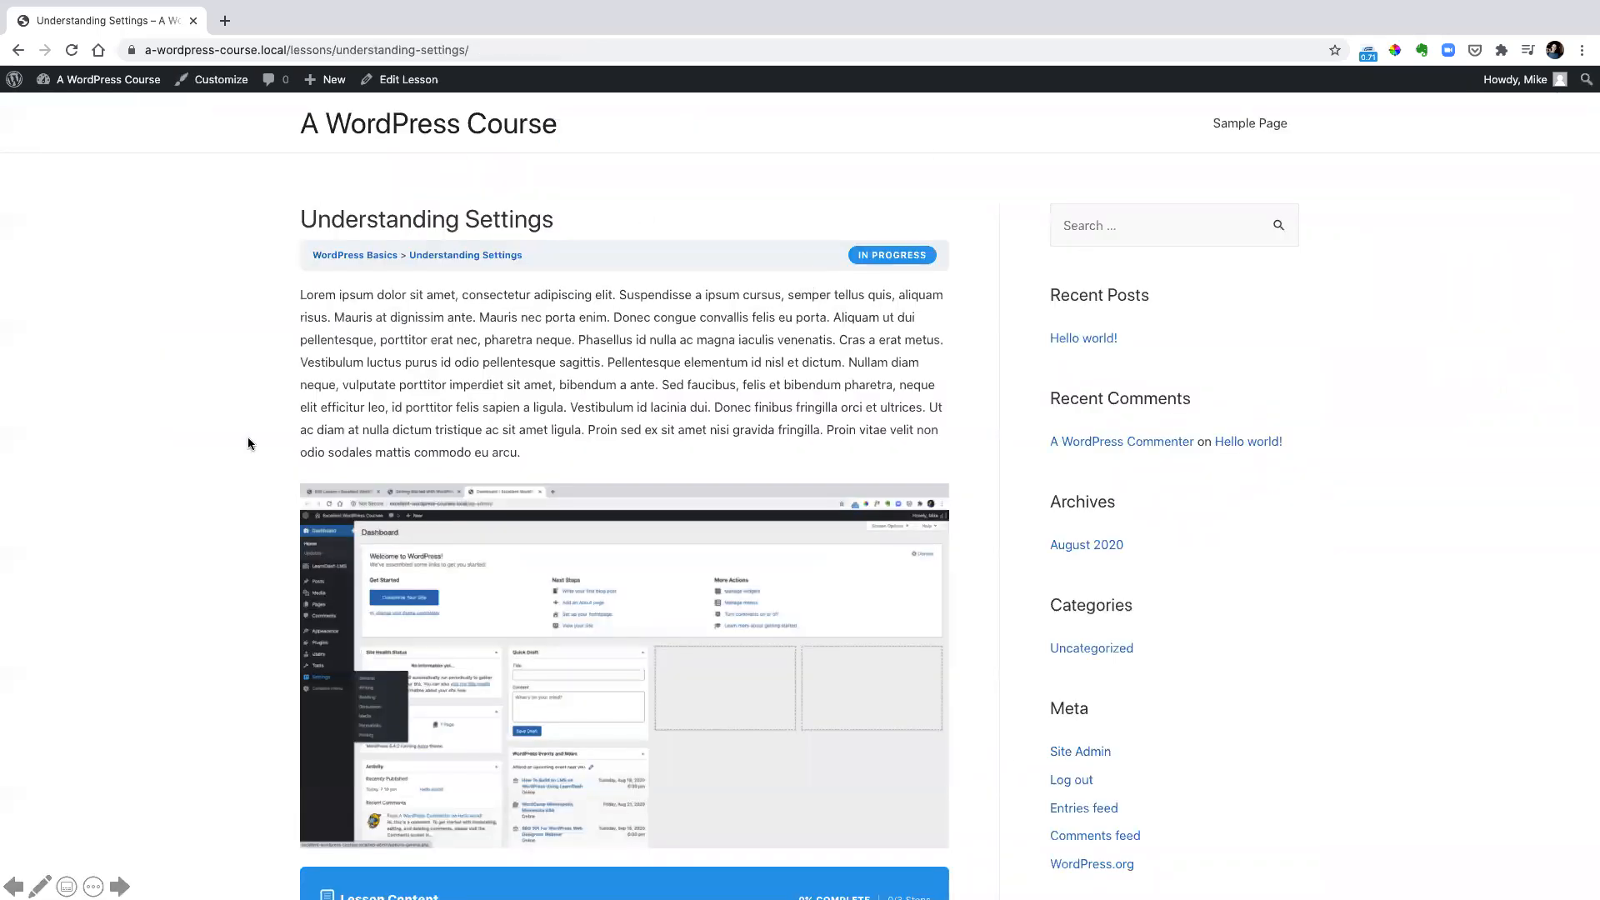
Reload the Understanding Settings lesson and examine the Focus Mode logo, progress bar, user greeting, course navigation and lesson content
click(70, 50)
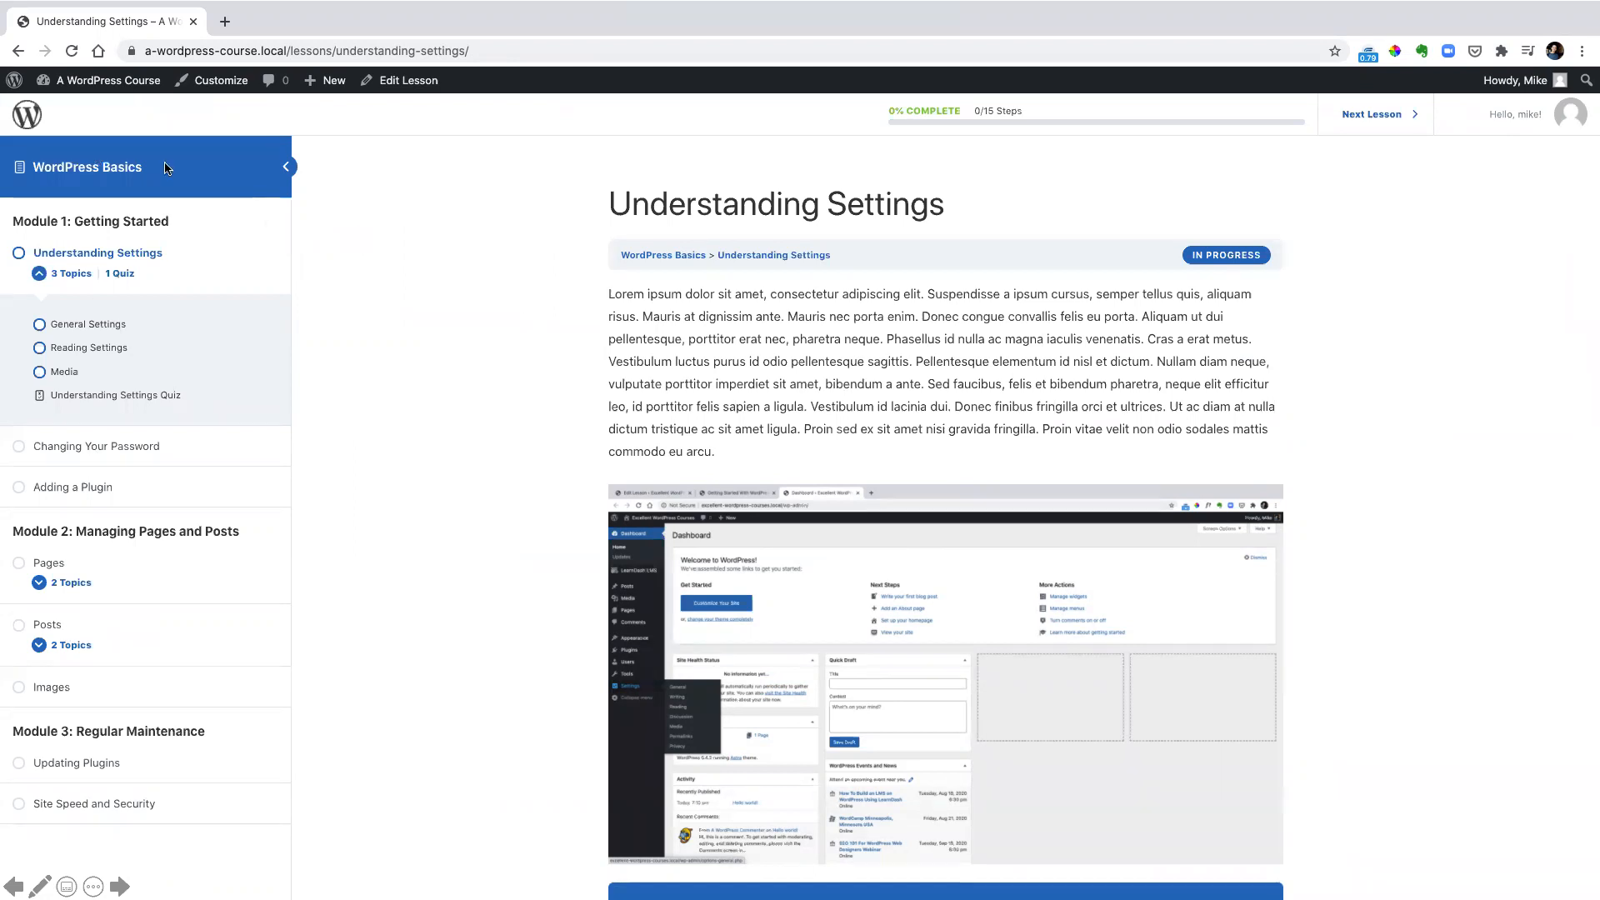
mouse_move(10, 96)
mouse_down()
mouse_move(879, 159)
mouse_move(1591, 136)
mouse_up()
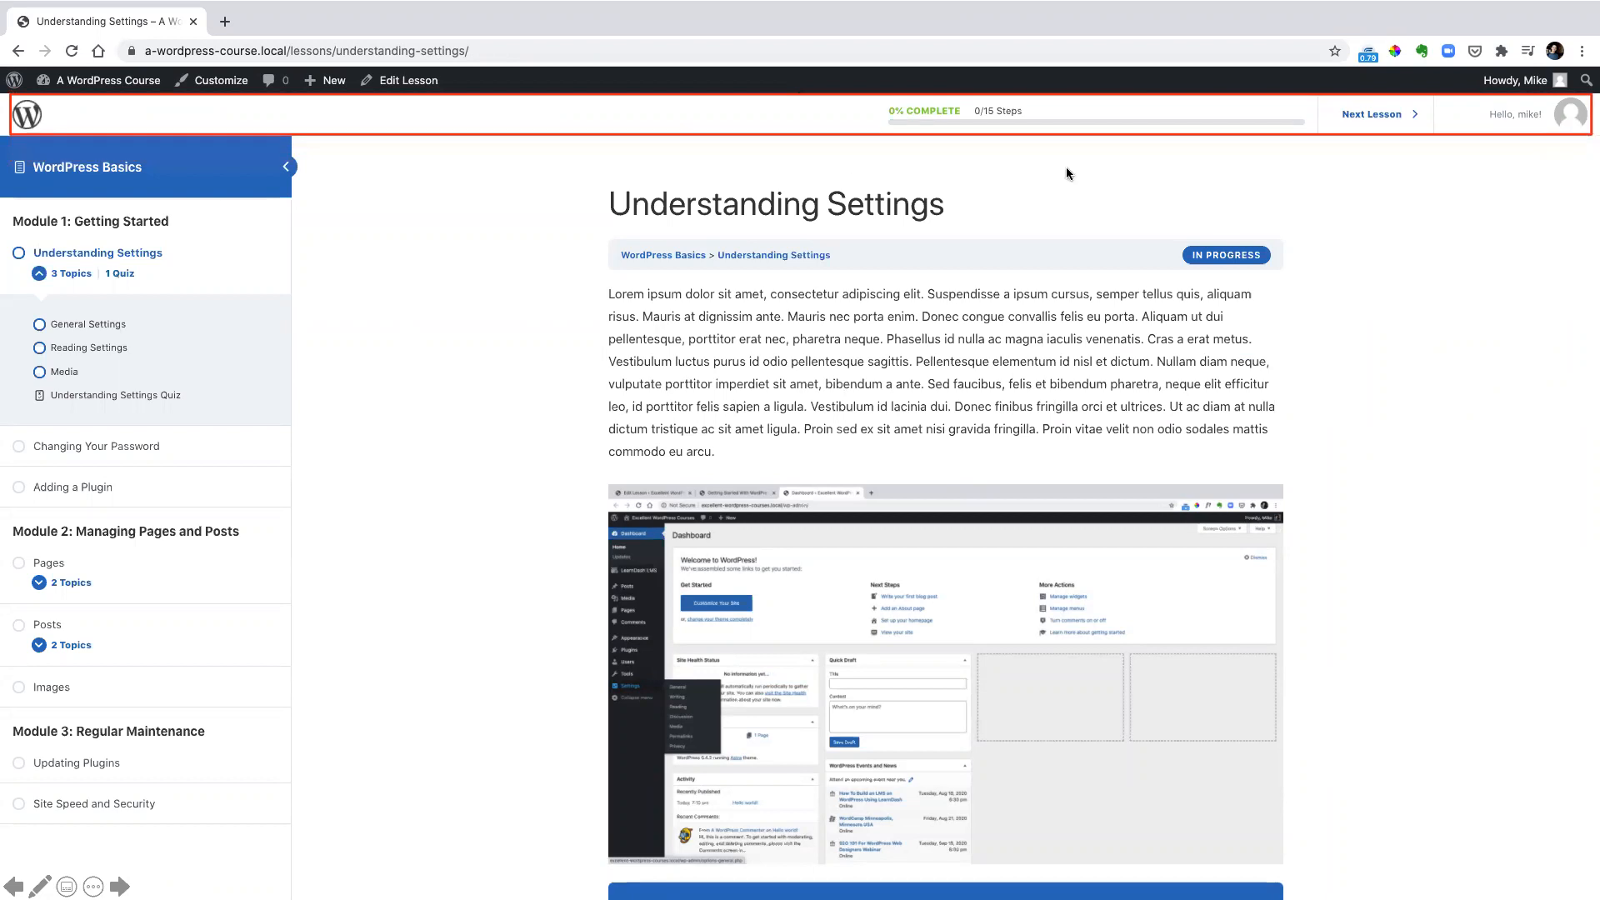
drag(3, 95, 65, 146)
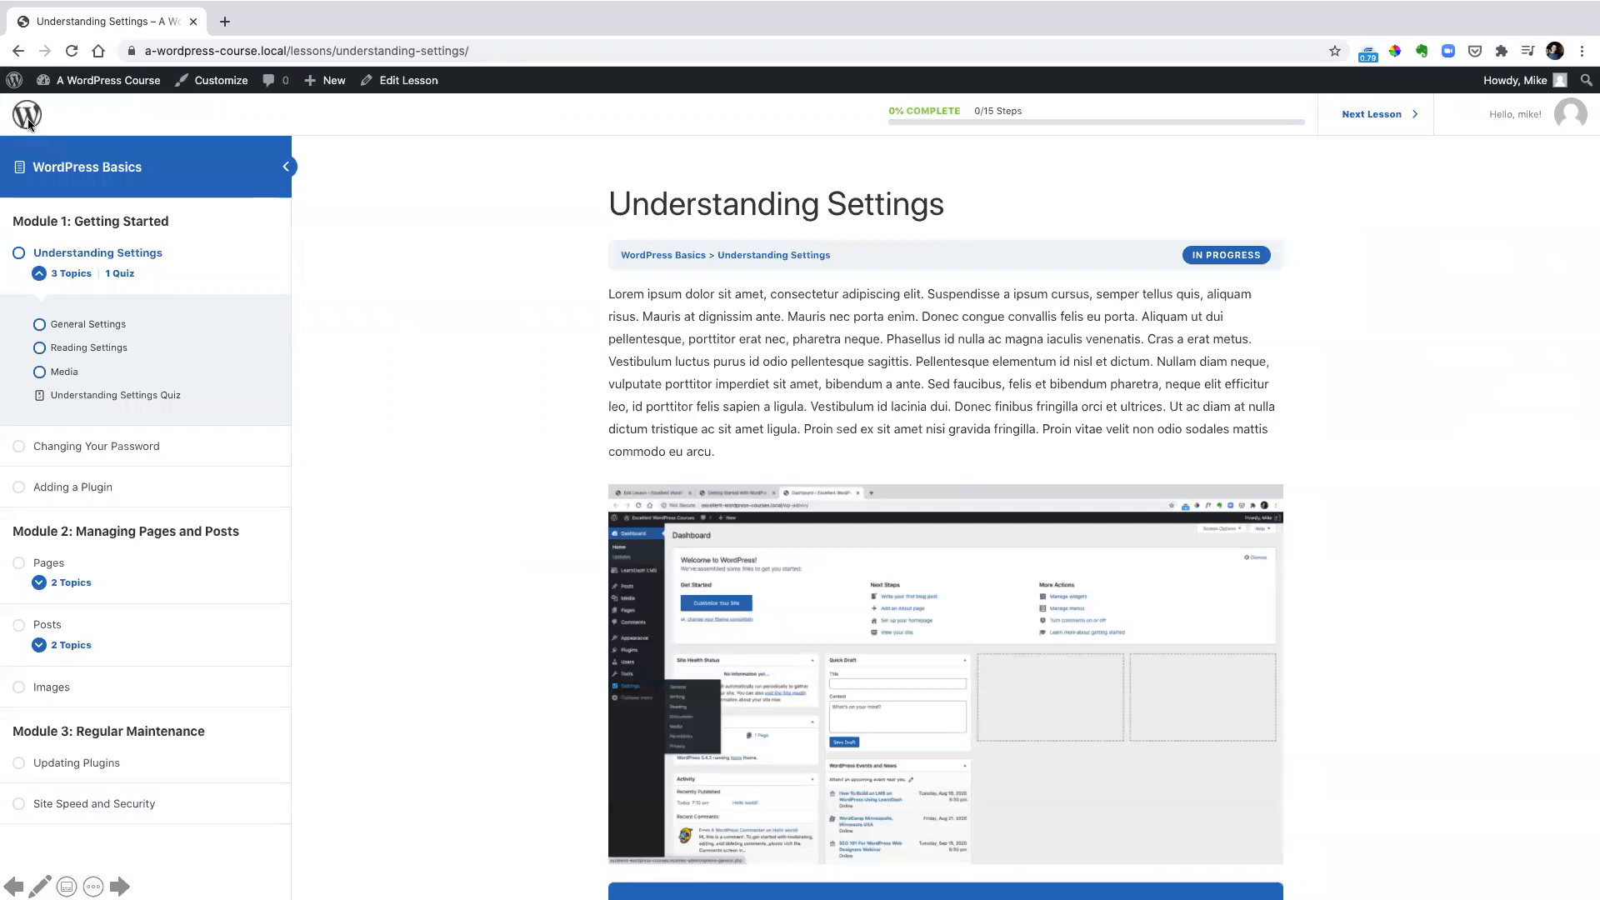
mouse_move(872, 93)
mouse_down()
mouse_move(1139, 135)
mouse_move(1308, 135)
mouse_up()
drag(1463, 98, 1595, 131)
mouse_move(1, 211)
mouse_down()
mouse_move(100, 352)
mouse_move(278, 817)
mouse_up()
scroll(400, 503, down, 5)
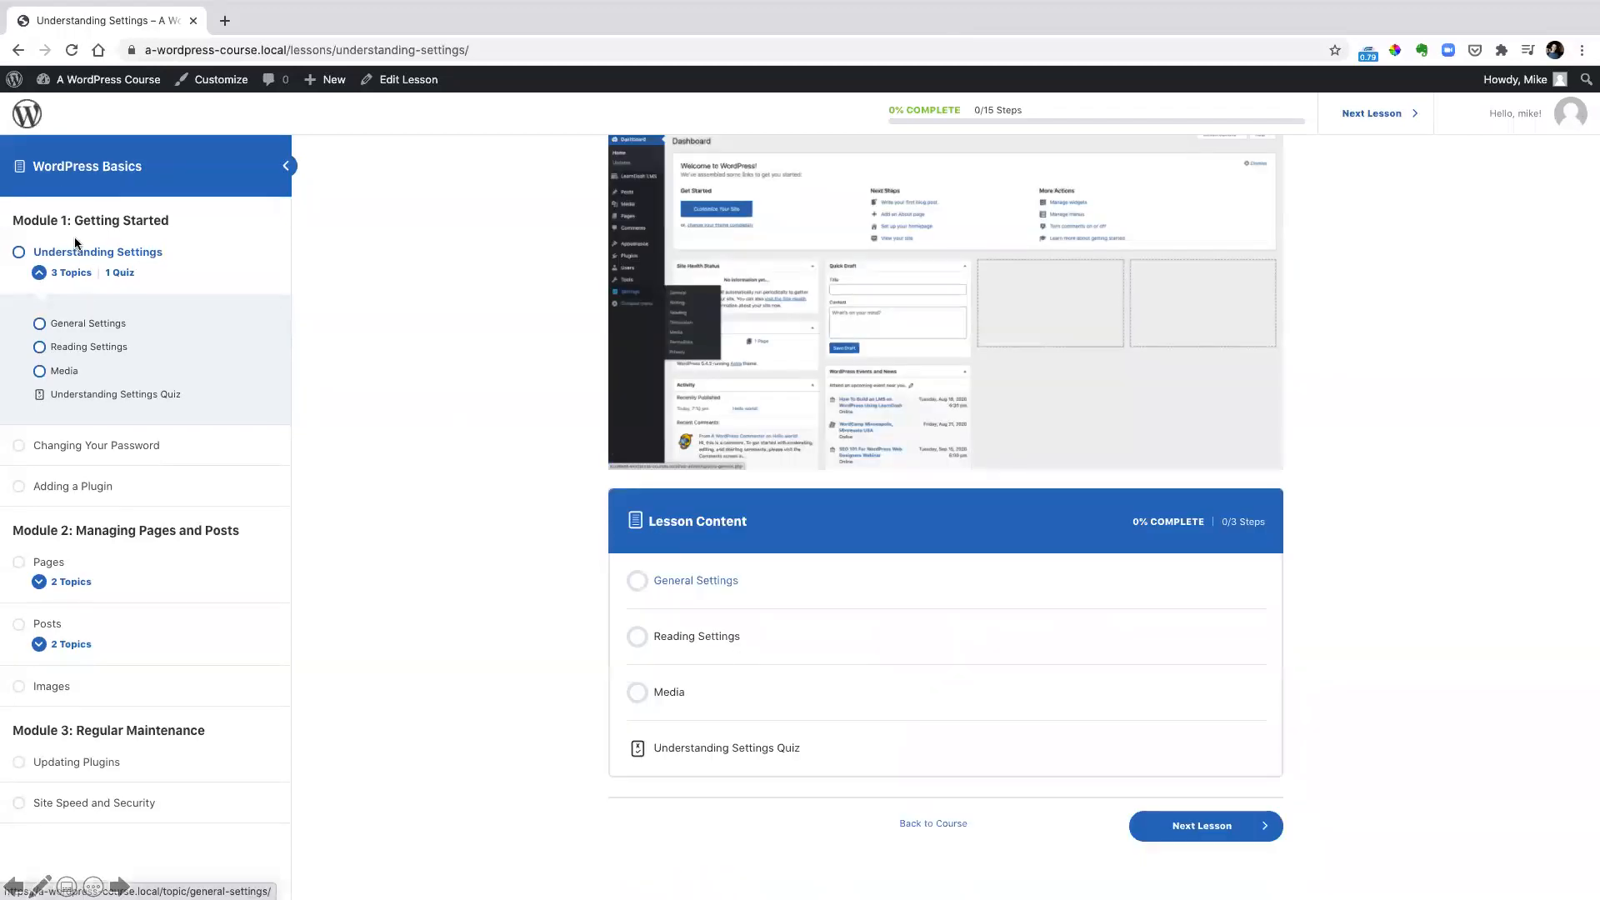
Open the General Settings topic of the Understanding Settings lesson and mark it complete
click(721, 583)
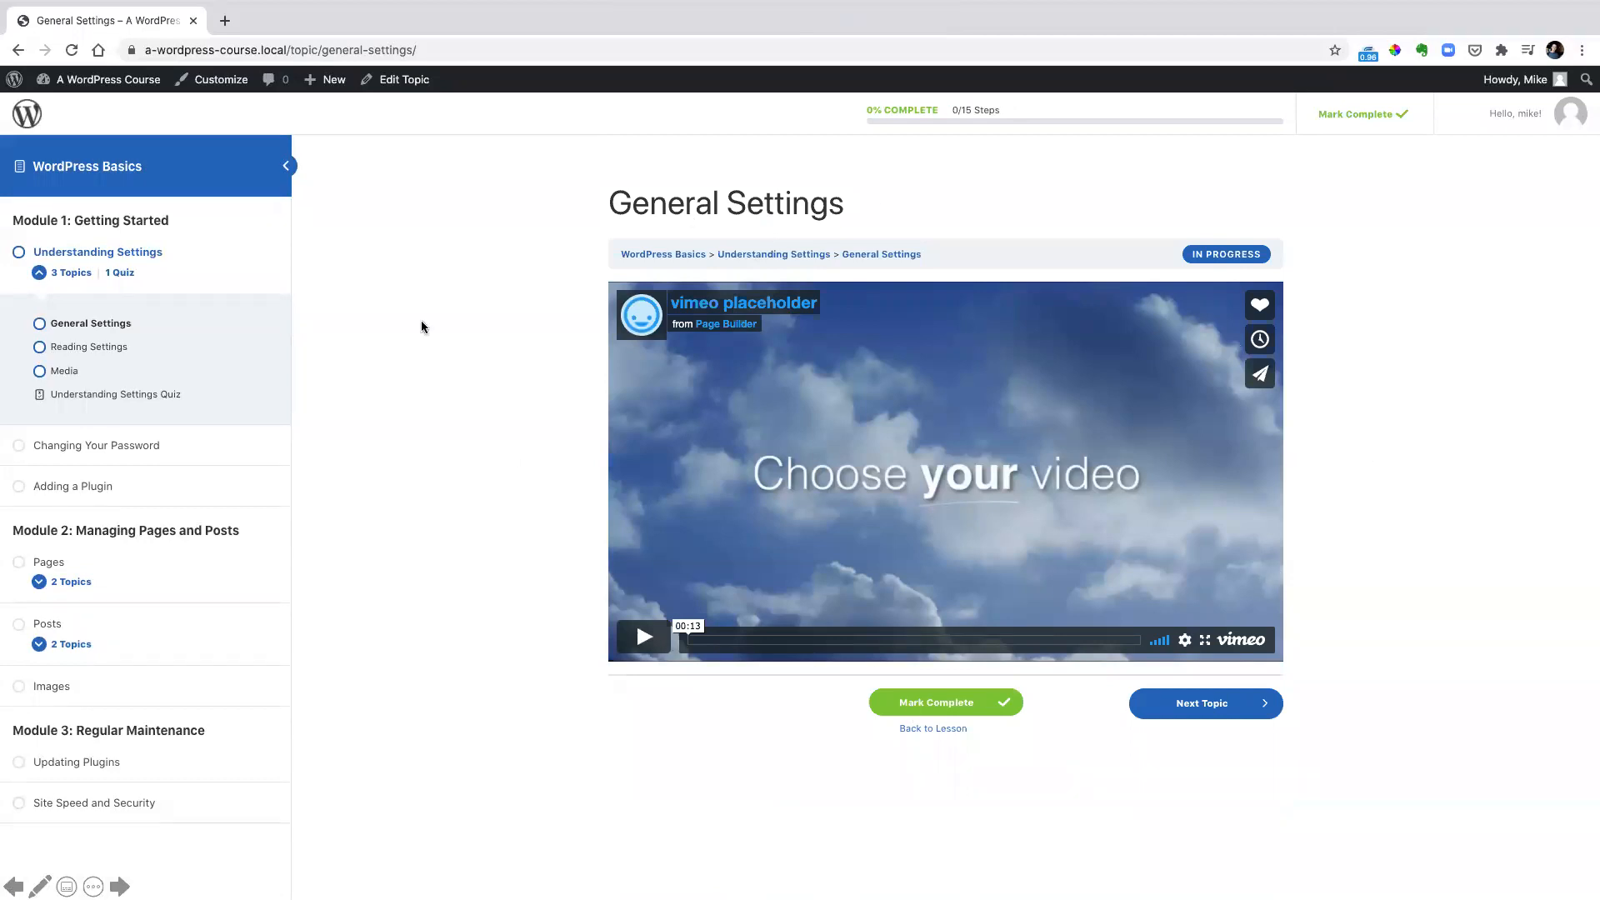
click(957, 711)
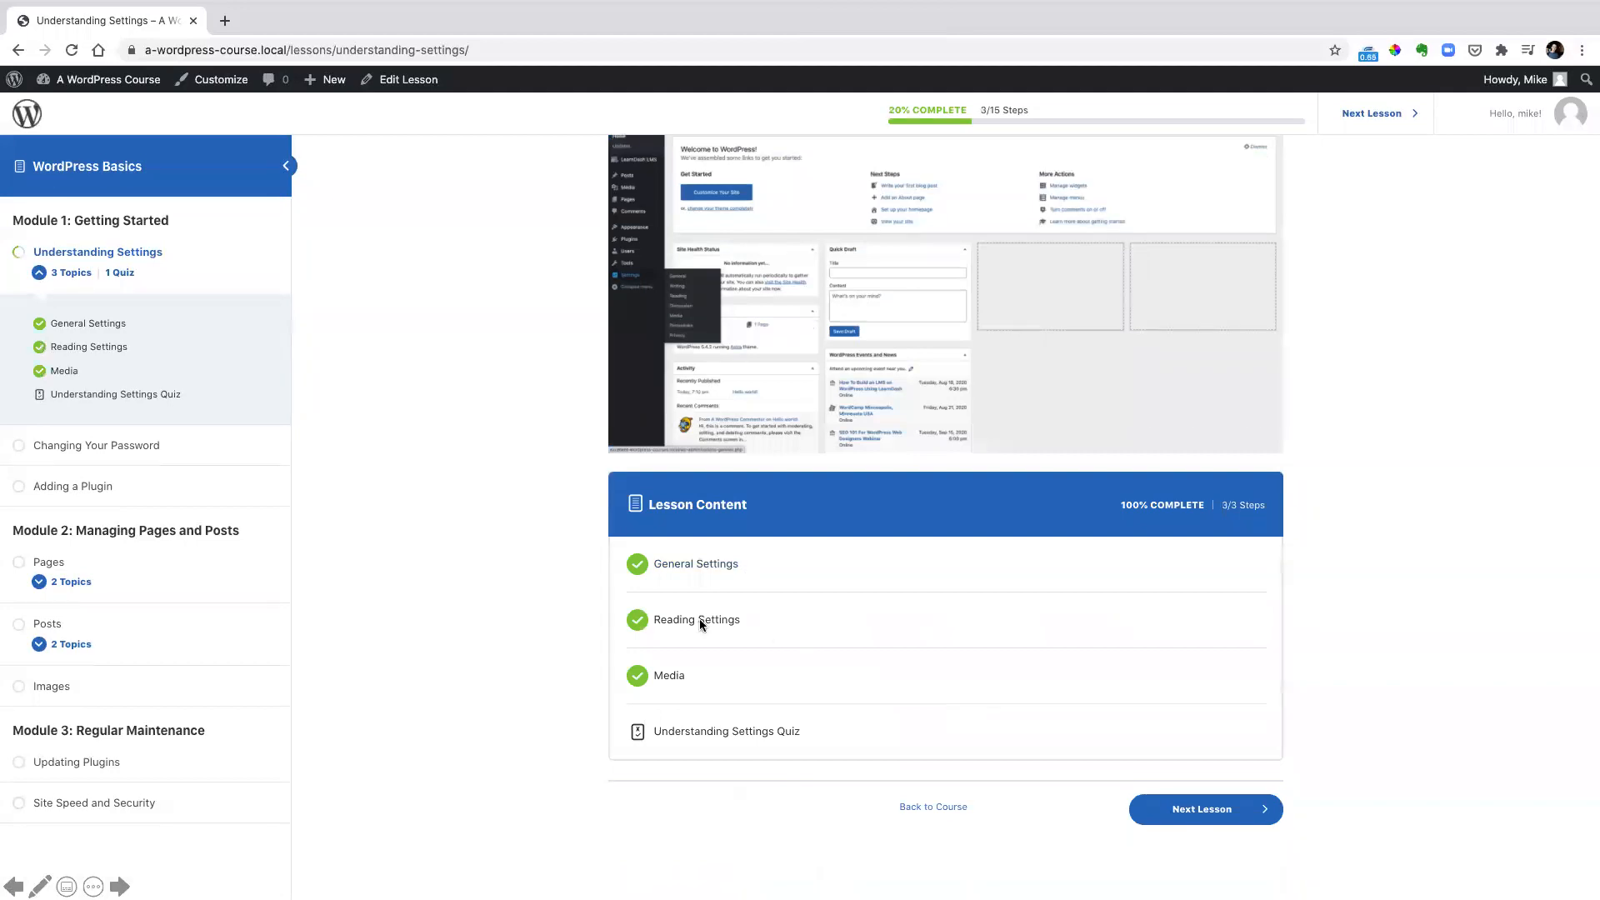
Take the Understanding Settings Quiz, answering "Under the settings menu" and "General", and review the answered questions
click(733, 729)
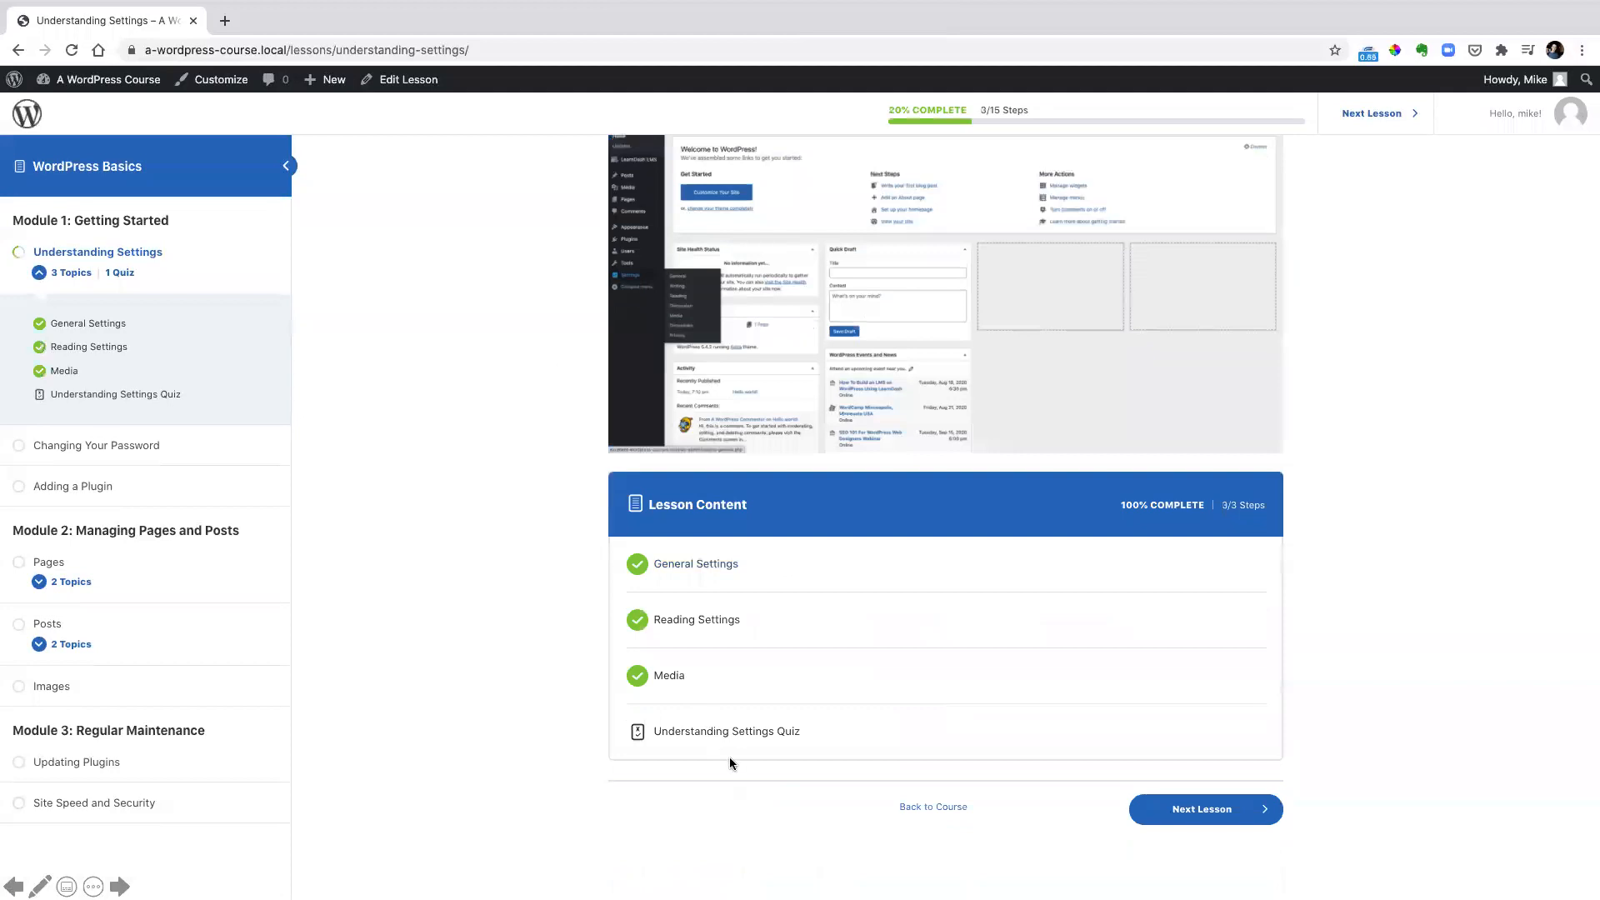
click(733, 730)
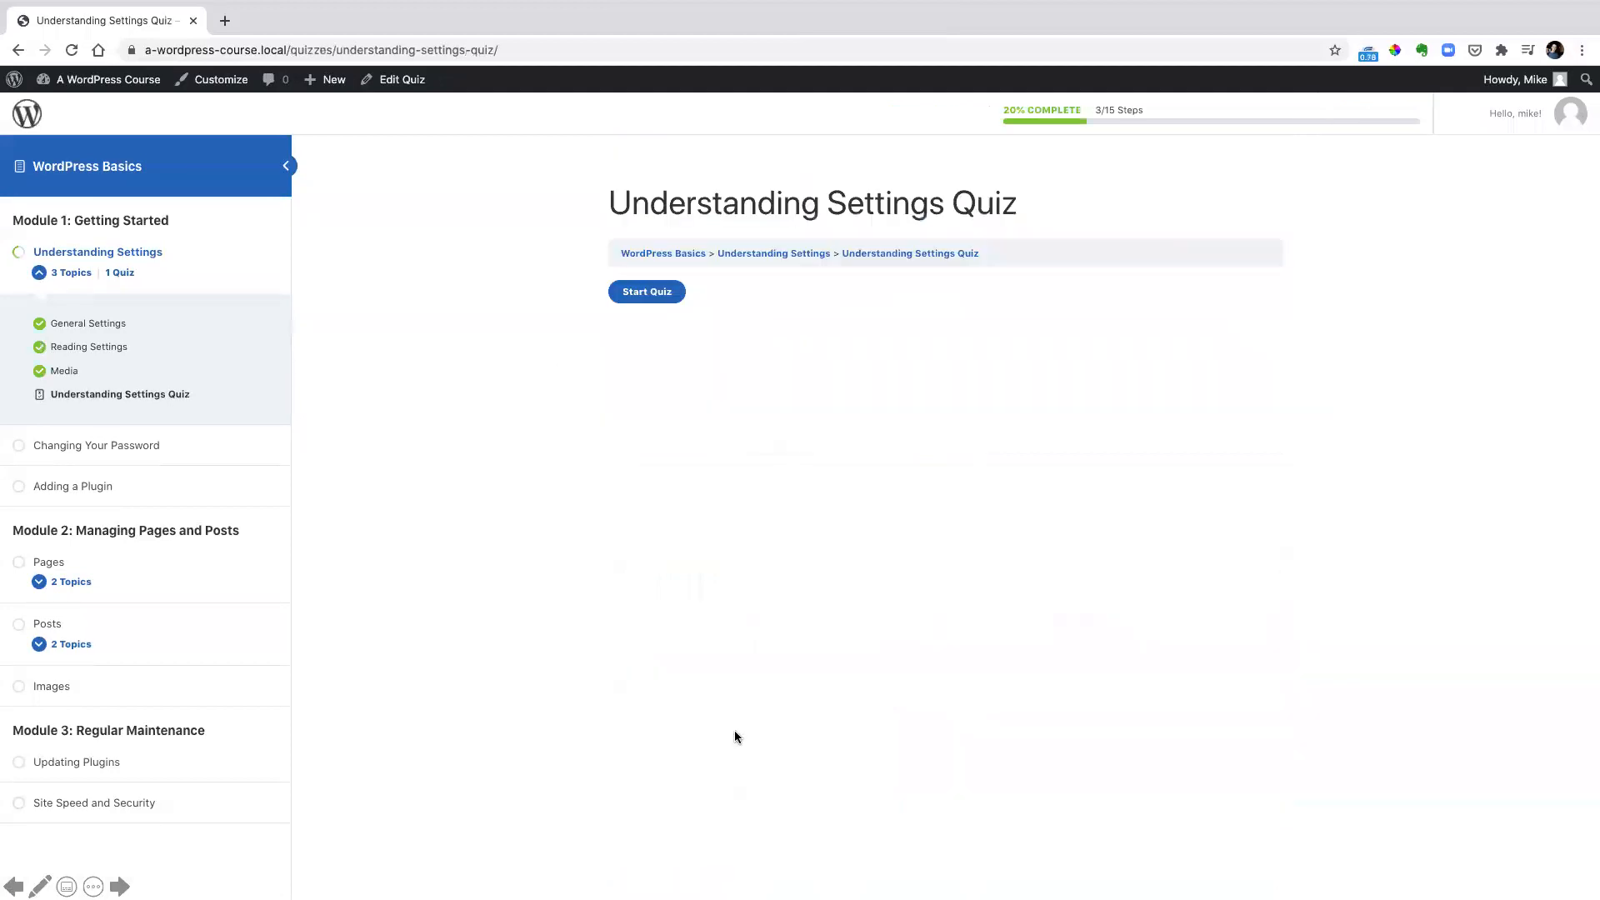
click(664, 293)
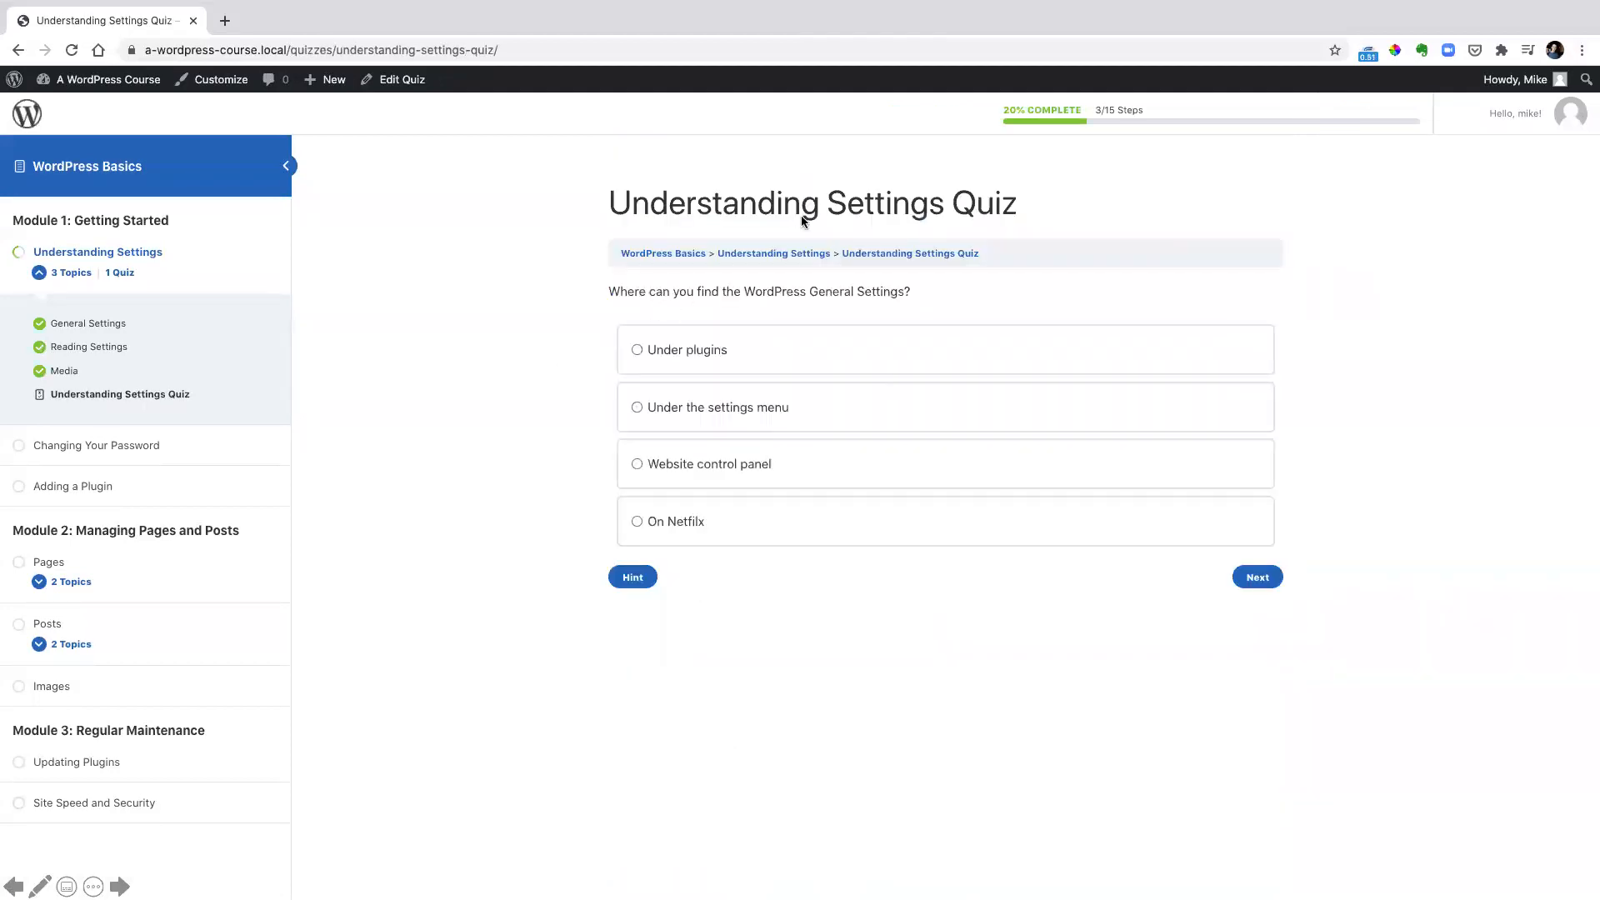
click(711, 409)
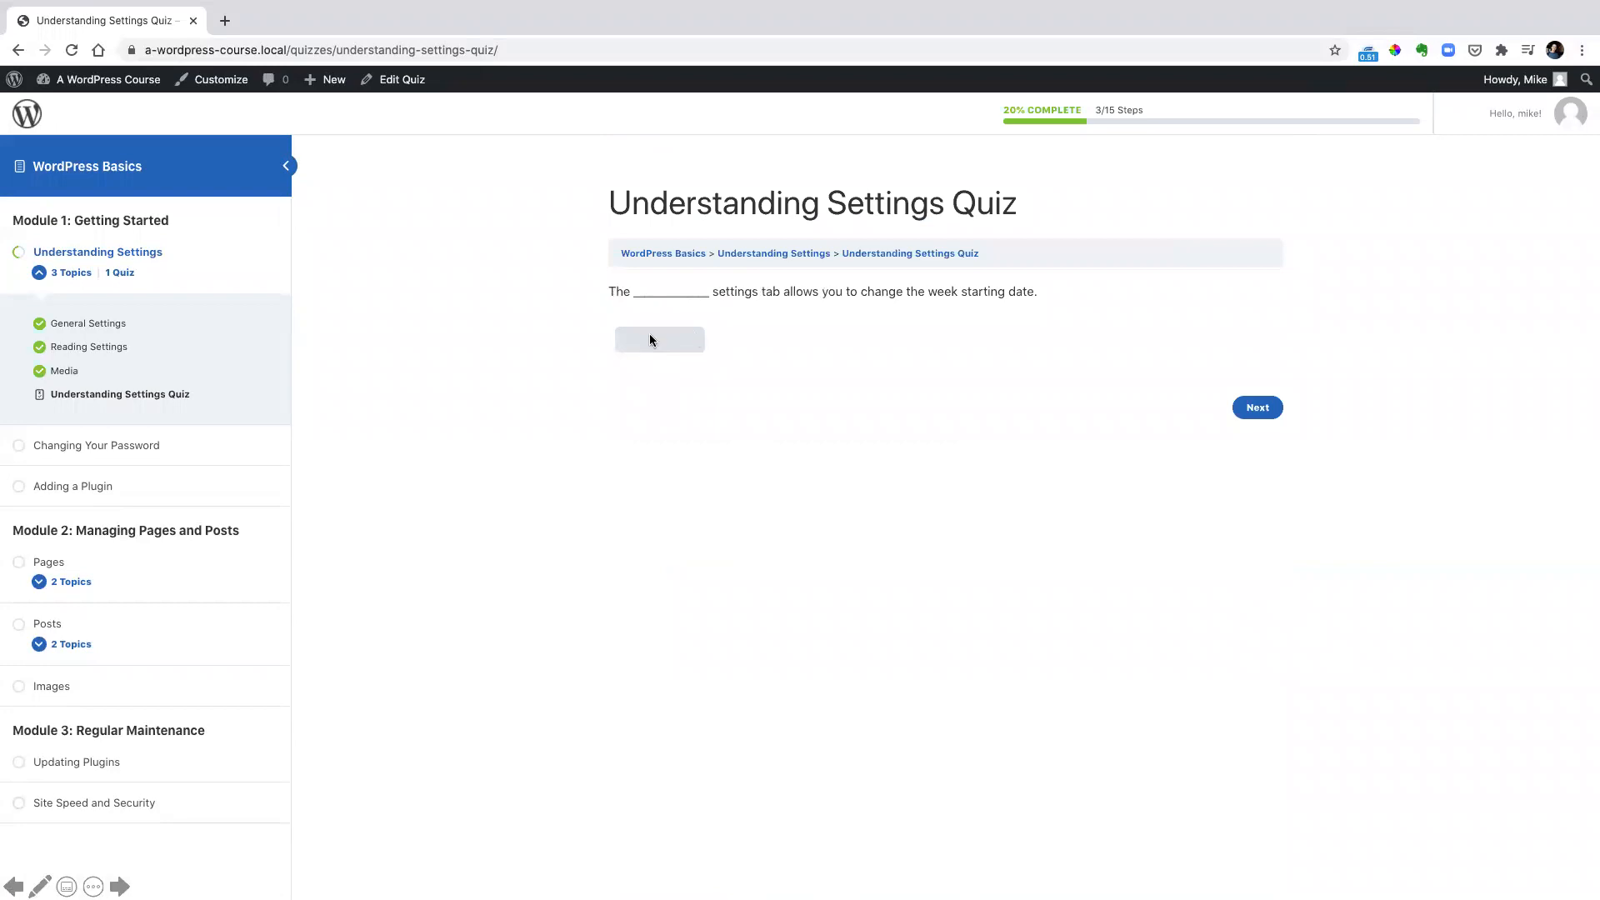
text(General)
click(1241, 401)
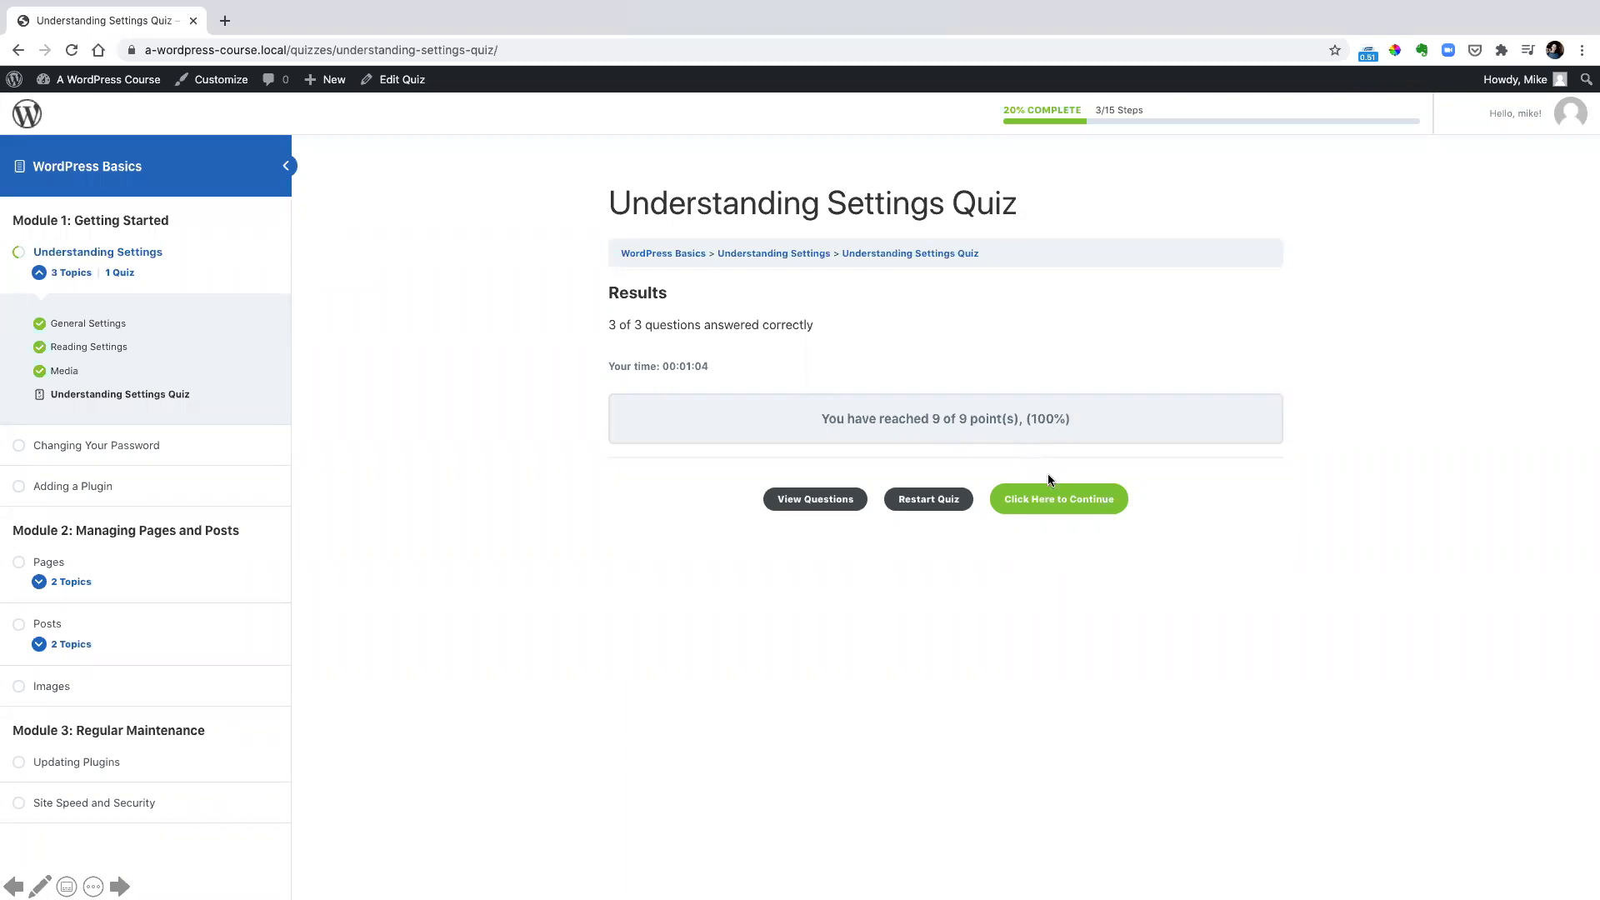
click(1038, 498)
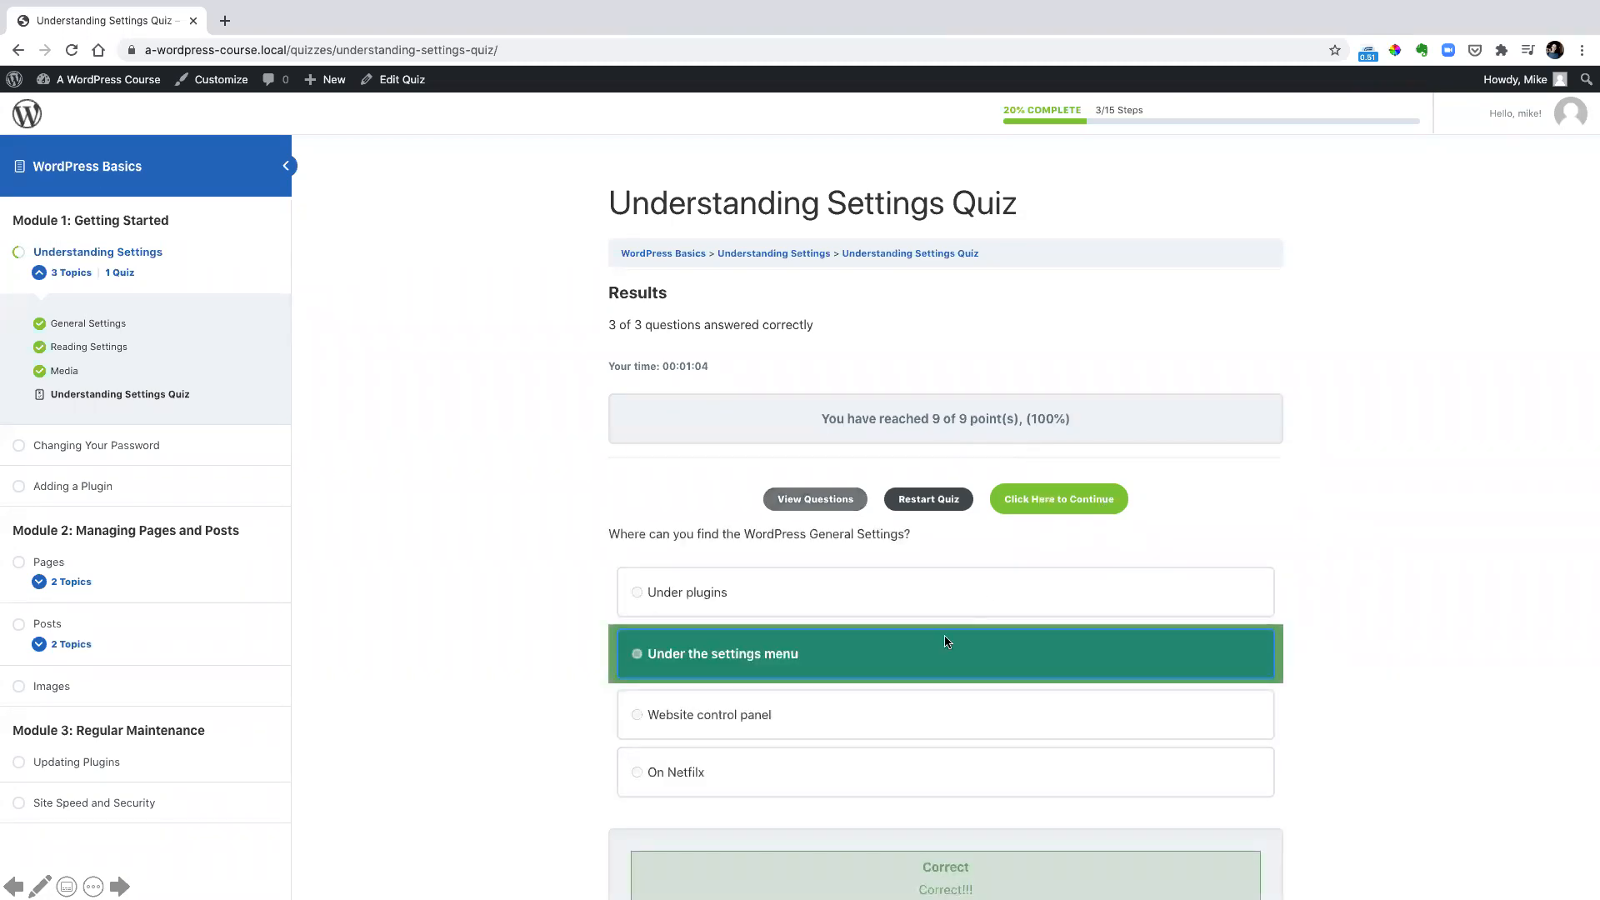
scroll(918, 663, down, 8)
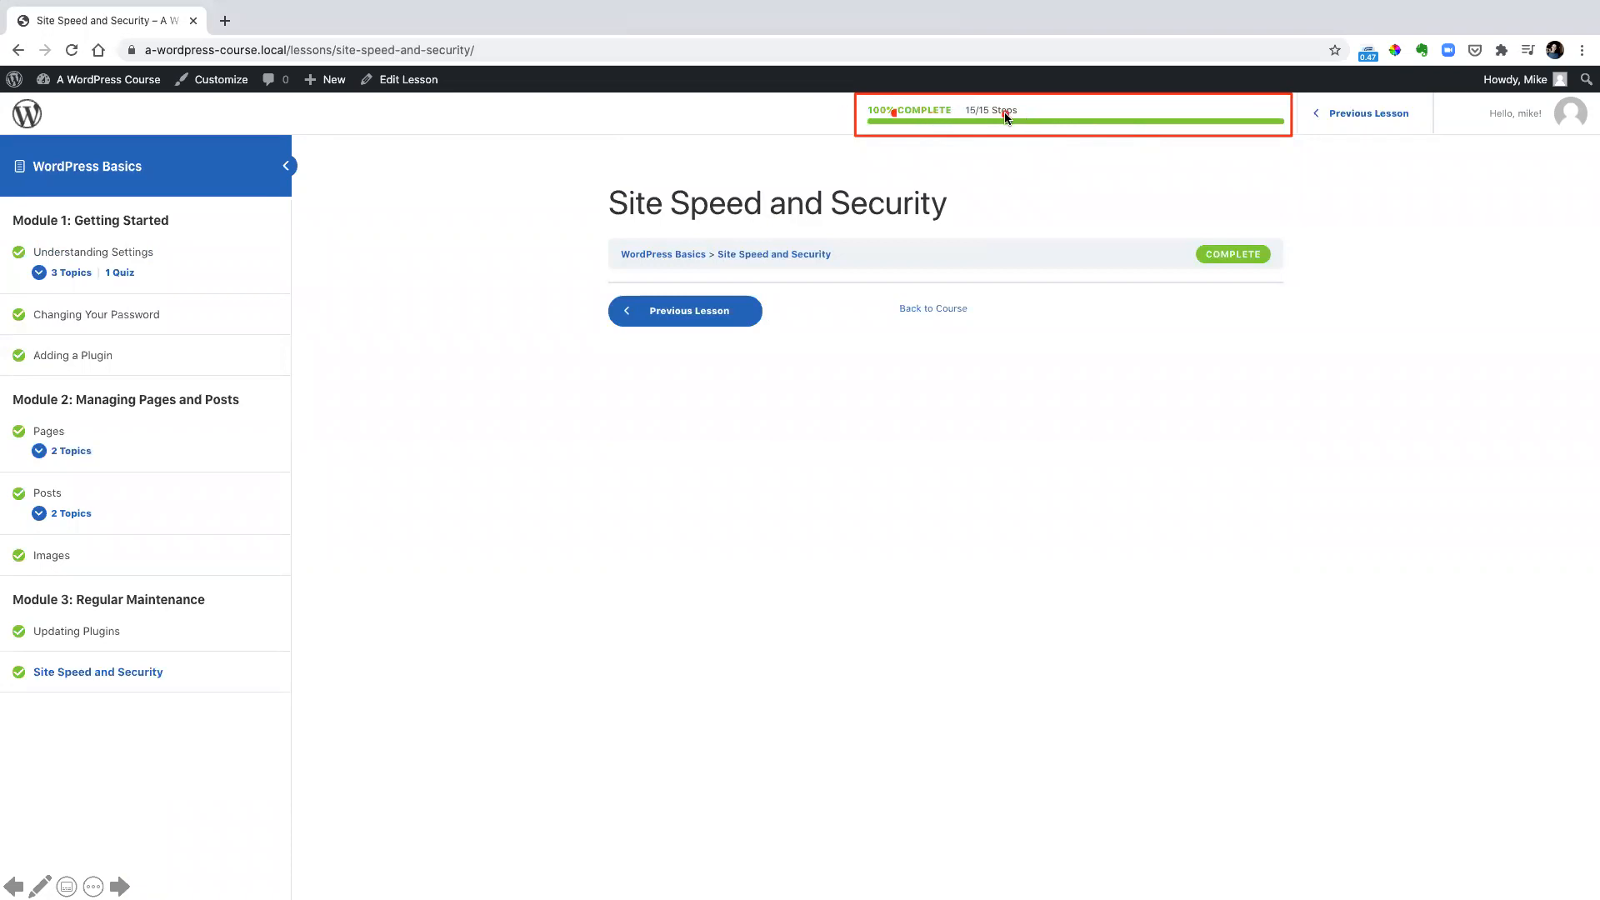
Examine the lesson completion marks in the course navigation and the certificate notice on the WordPress Basics course page
drag(1, 231, 256, 699)
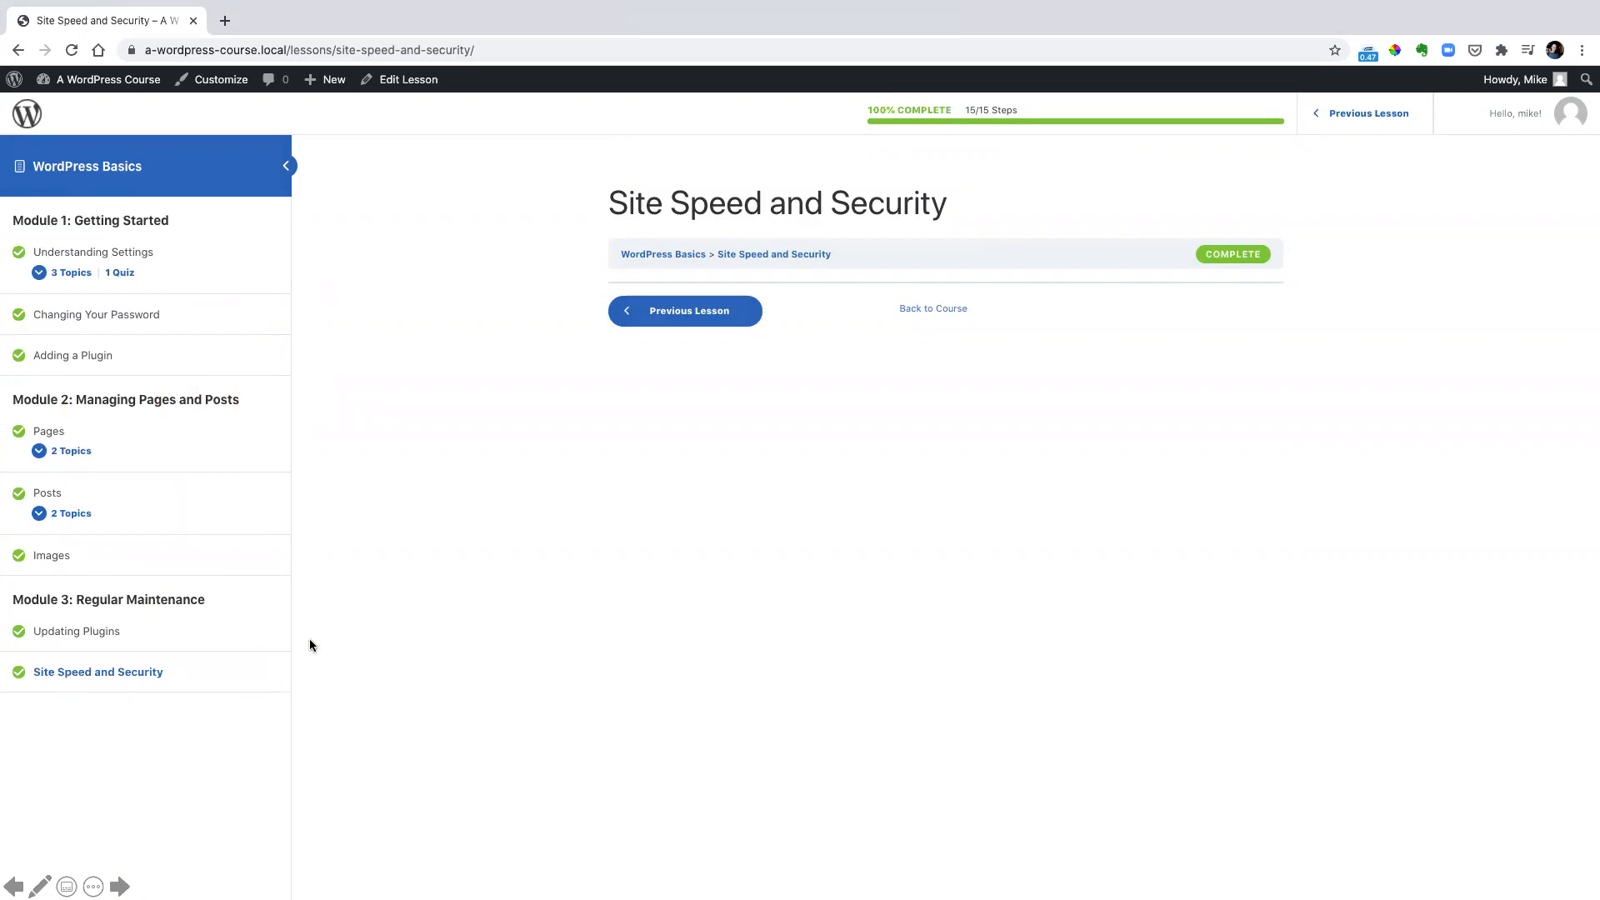
key(Right)
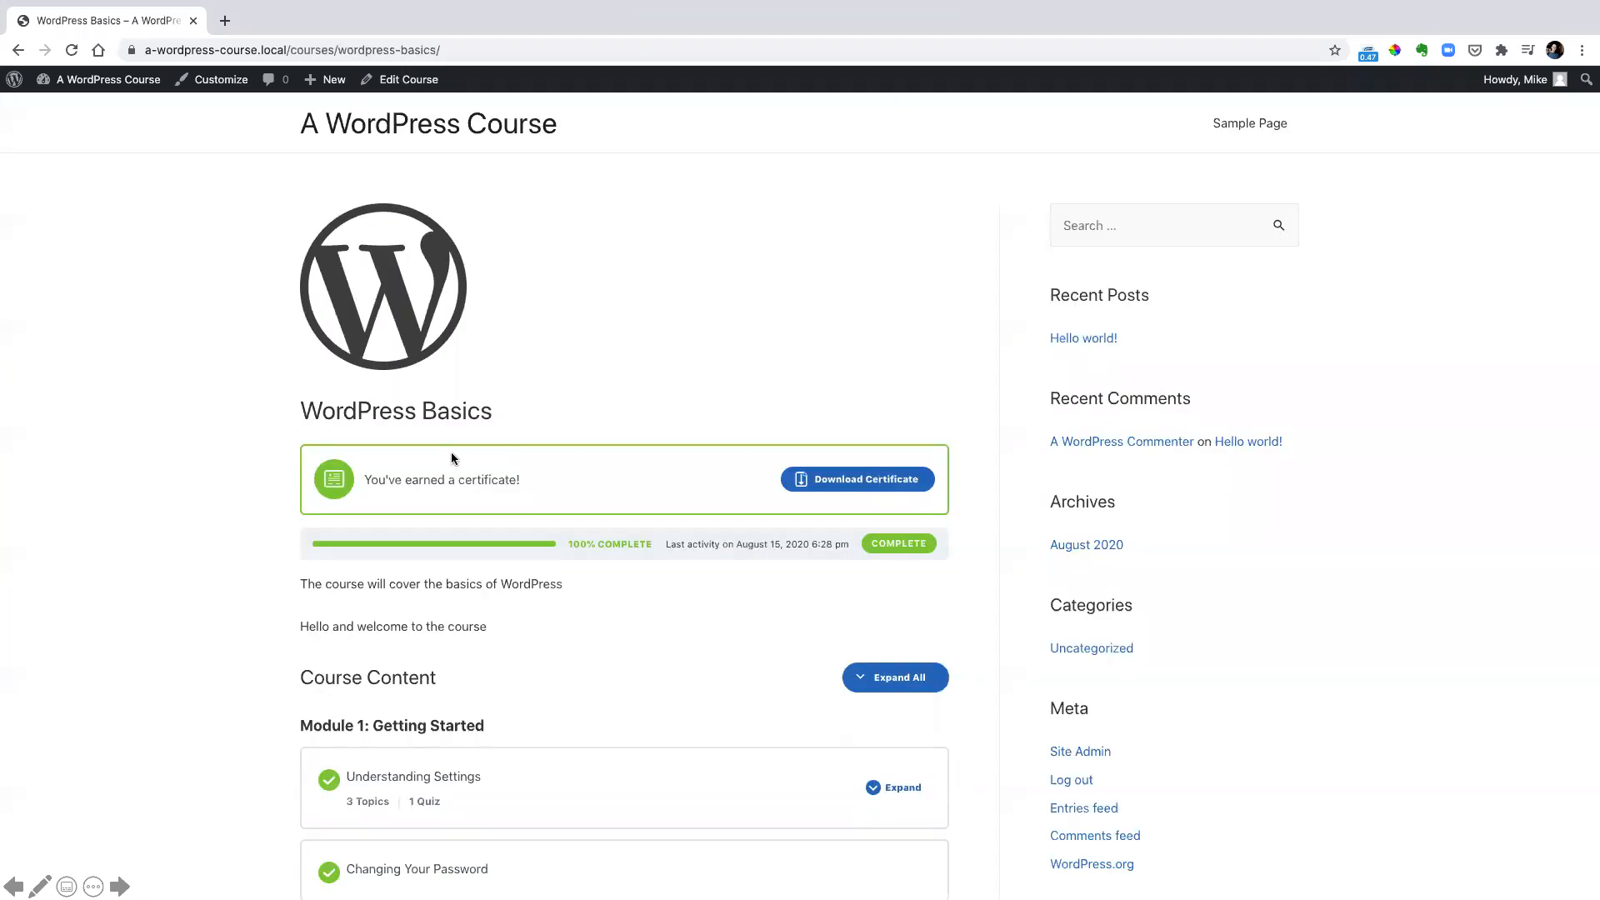
drag(317, 450, 955, 520)
Open the earned course certificate and examine its recipient name, course title and completion date
key(Escape)
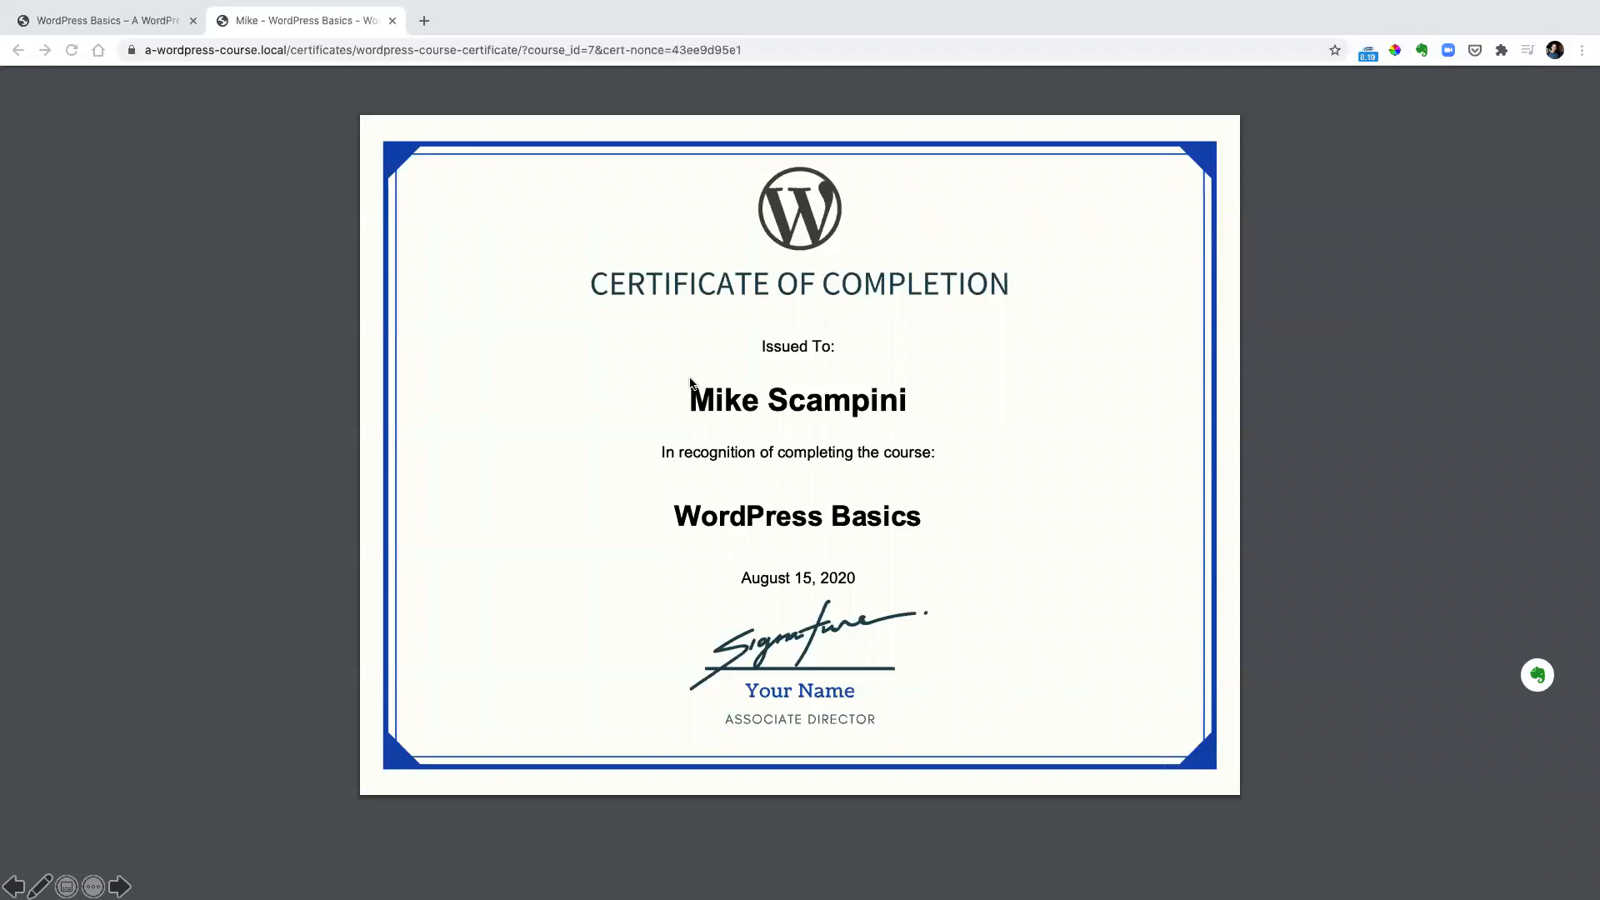
mouse_move(644, 330)
mouse_down()
mouse_move(792, 428)
mouse_move(969, 586)
mouse_move(915, 587)
mouse_move(929, 588)
mouse_up()
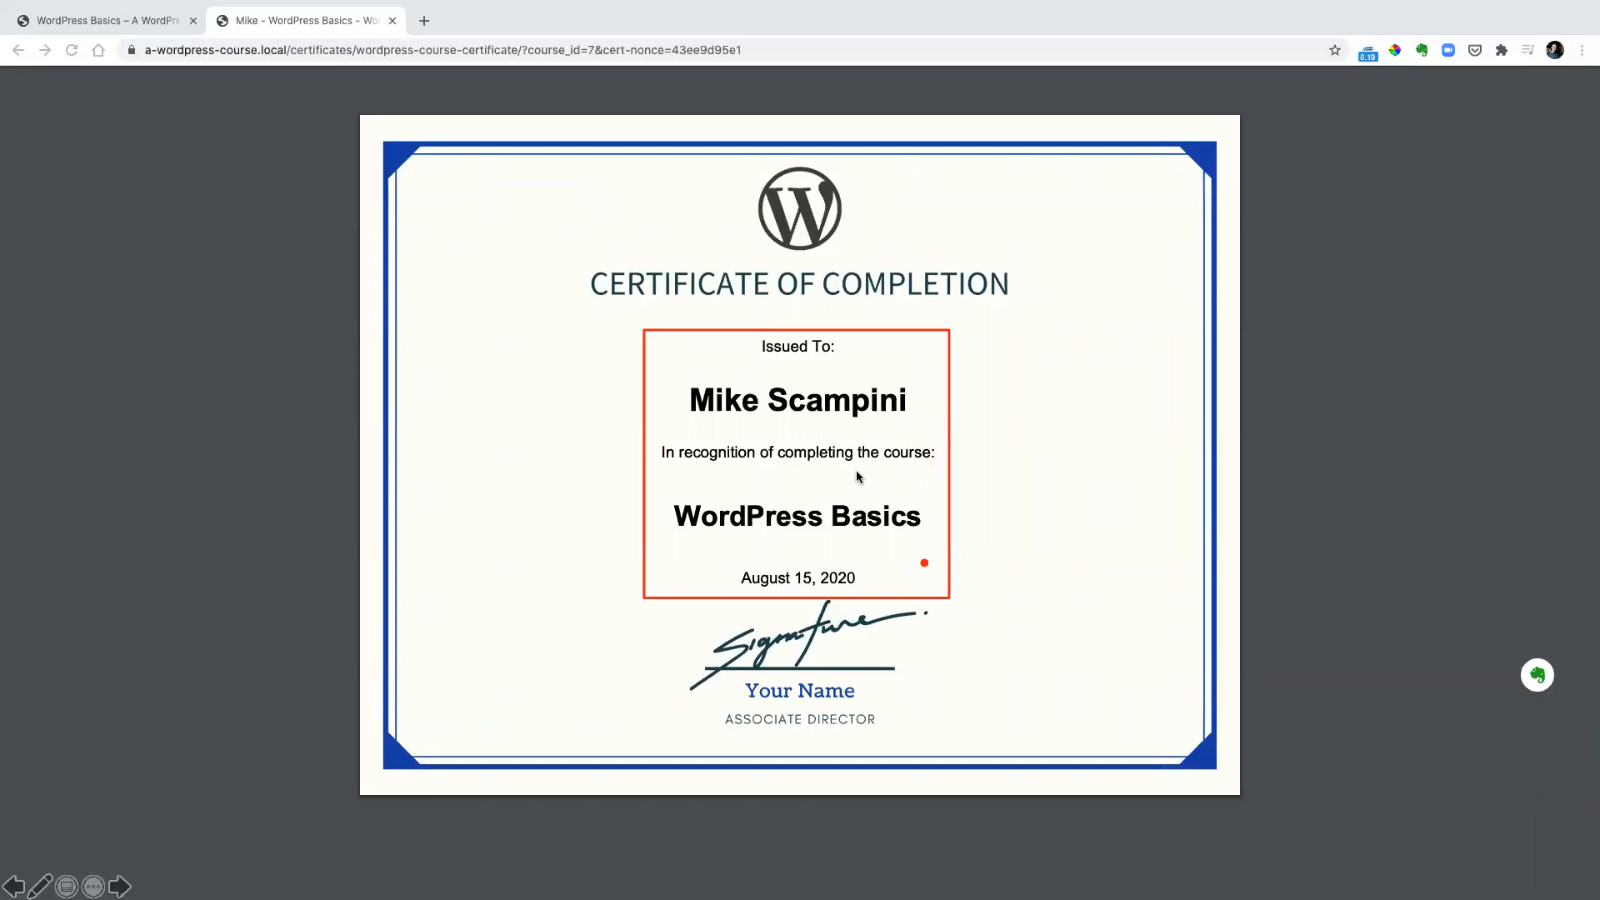
mouse_move(673, 495)
mouse_down()
mouse_move(890, 546)
mouse_move(926, 539)
mouse_up()
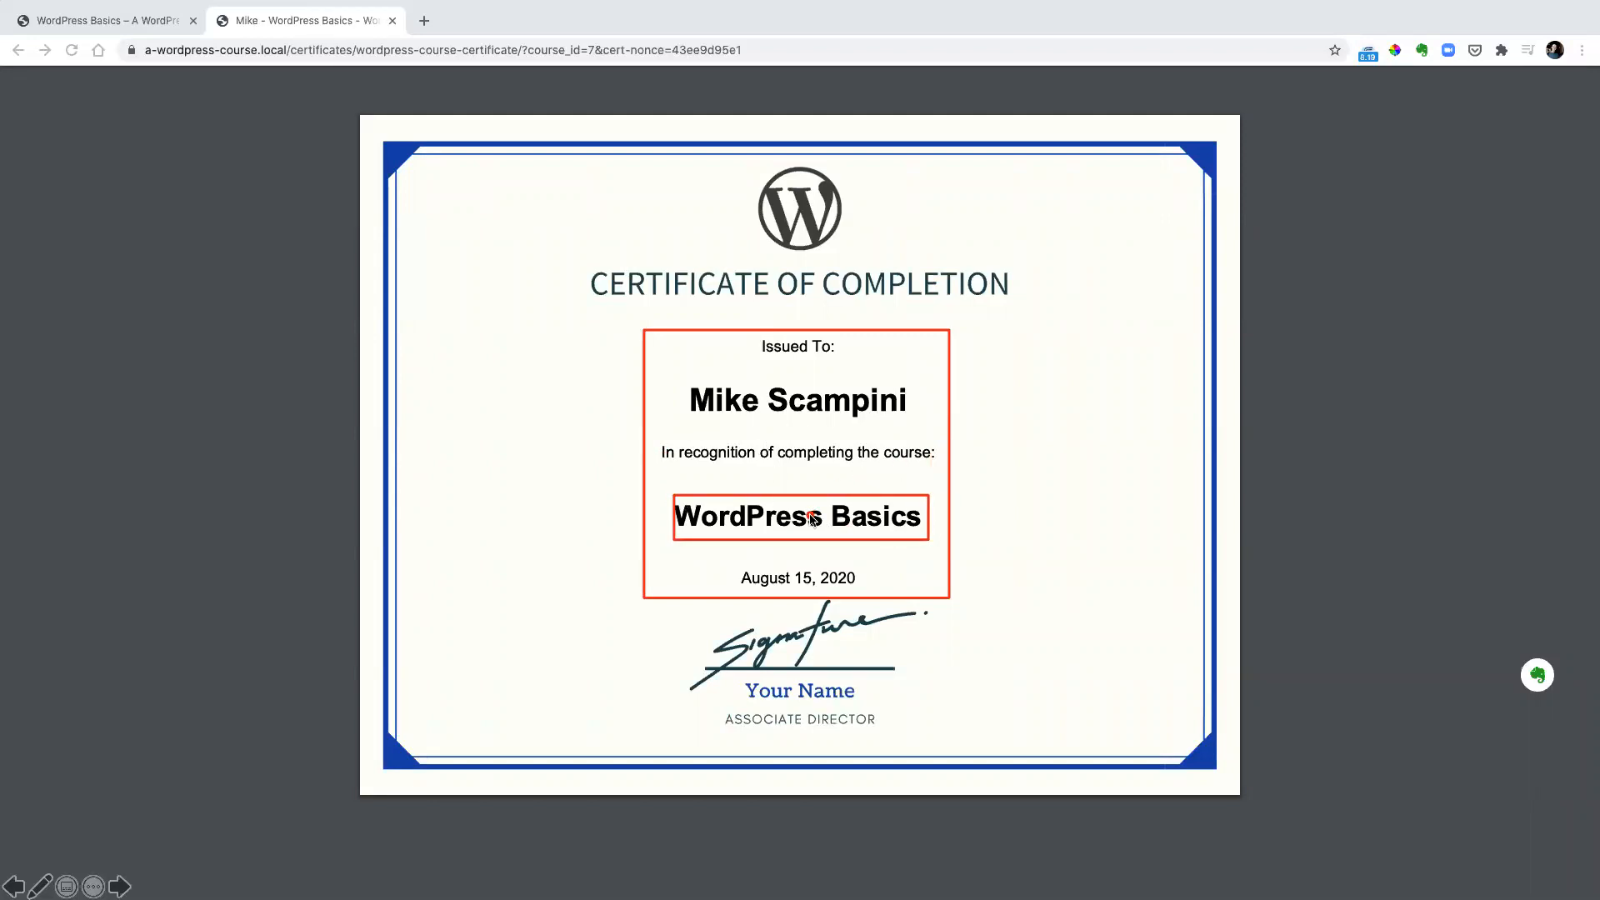
drag(723, 556, 863, 595)
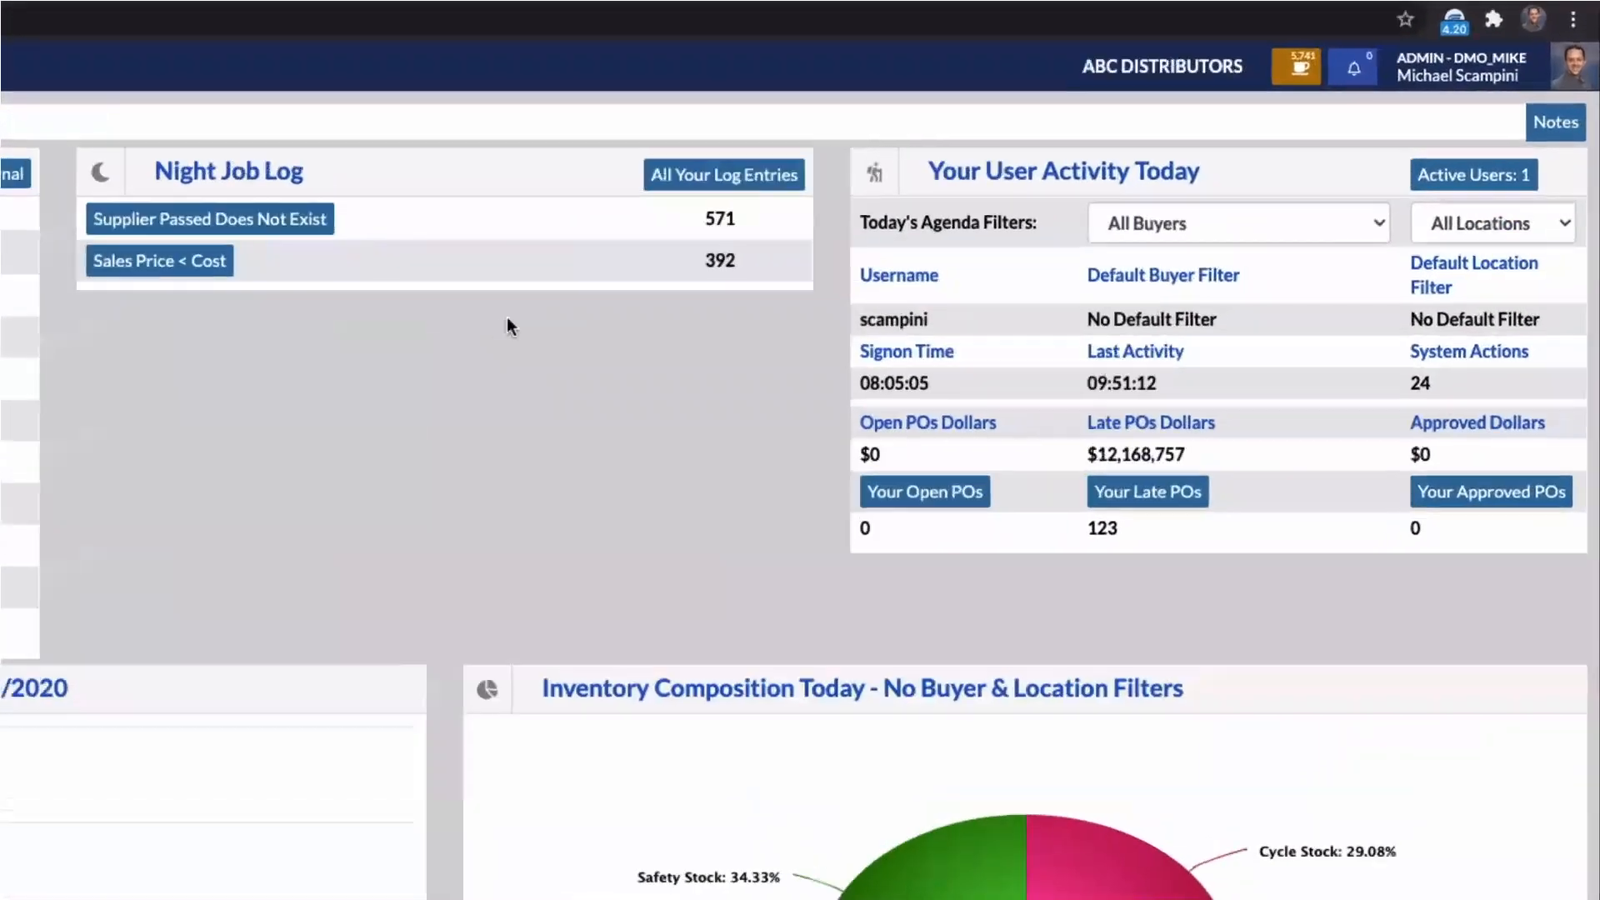
Switch to the K3S Replenish R6 dashboard, open K3S University from the user's account options, and search it for "Diverter"
click(1479, 77)
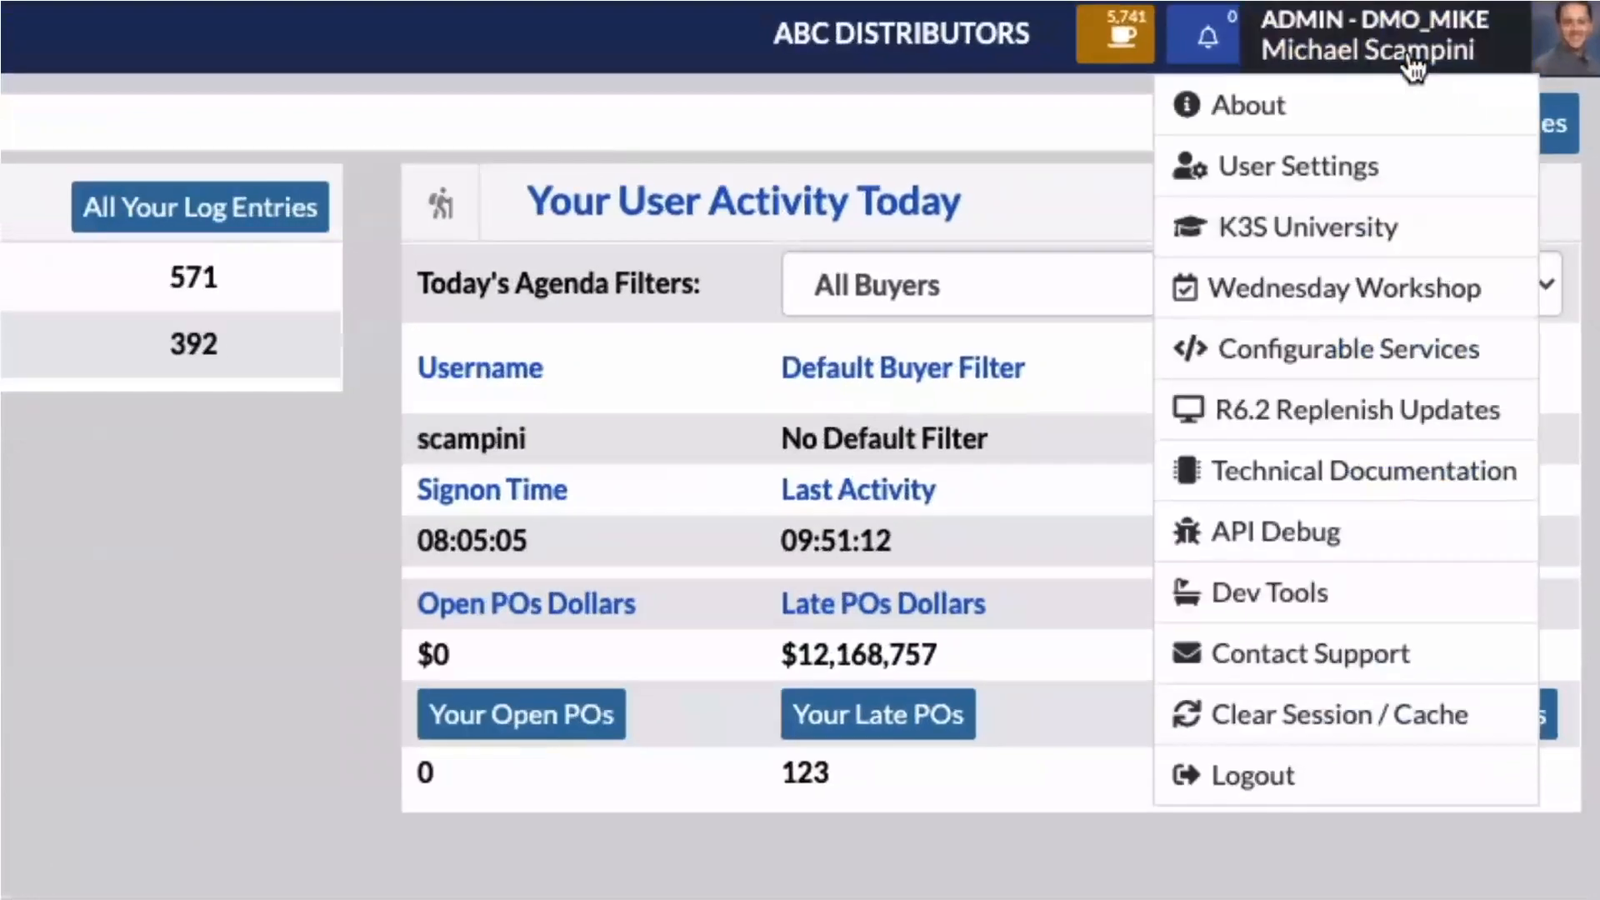
click(1400, 239)
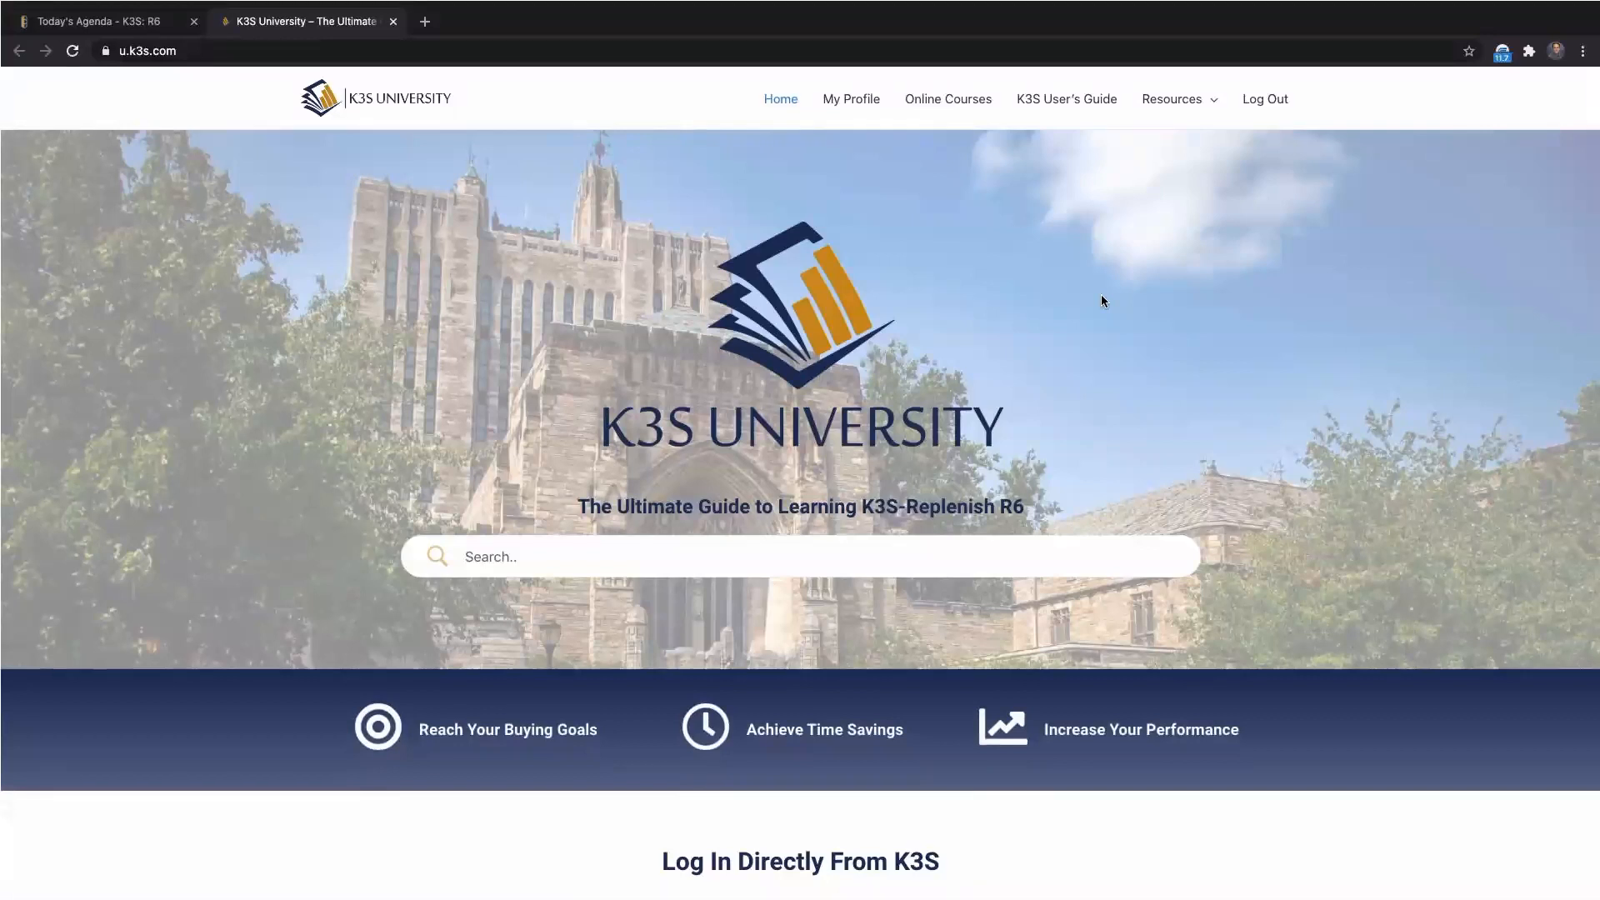
click(717, 559)
text(Diverter)
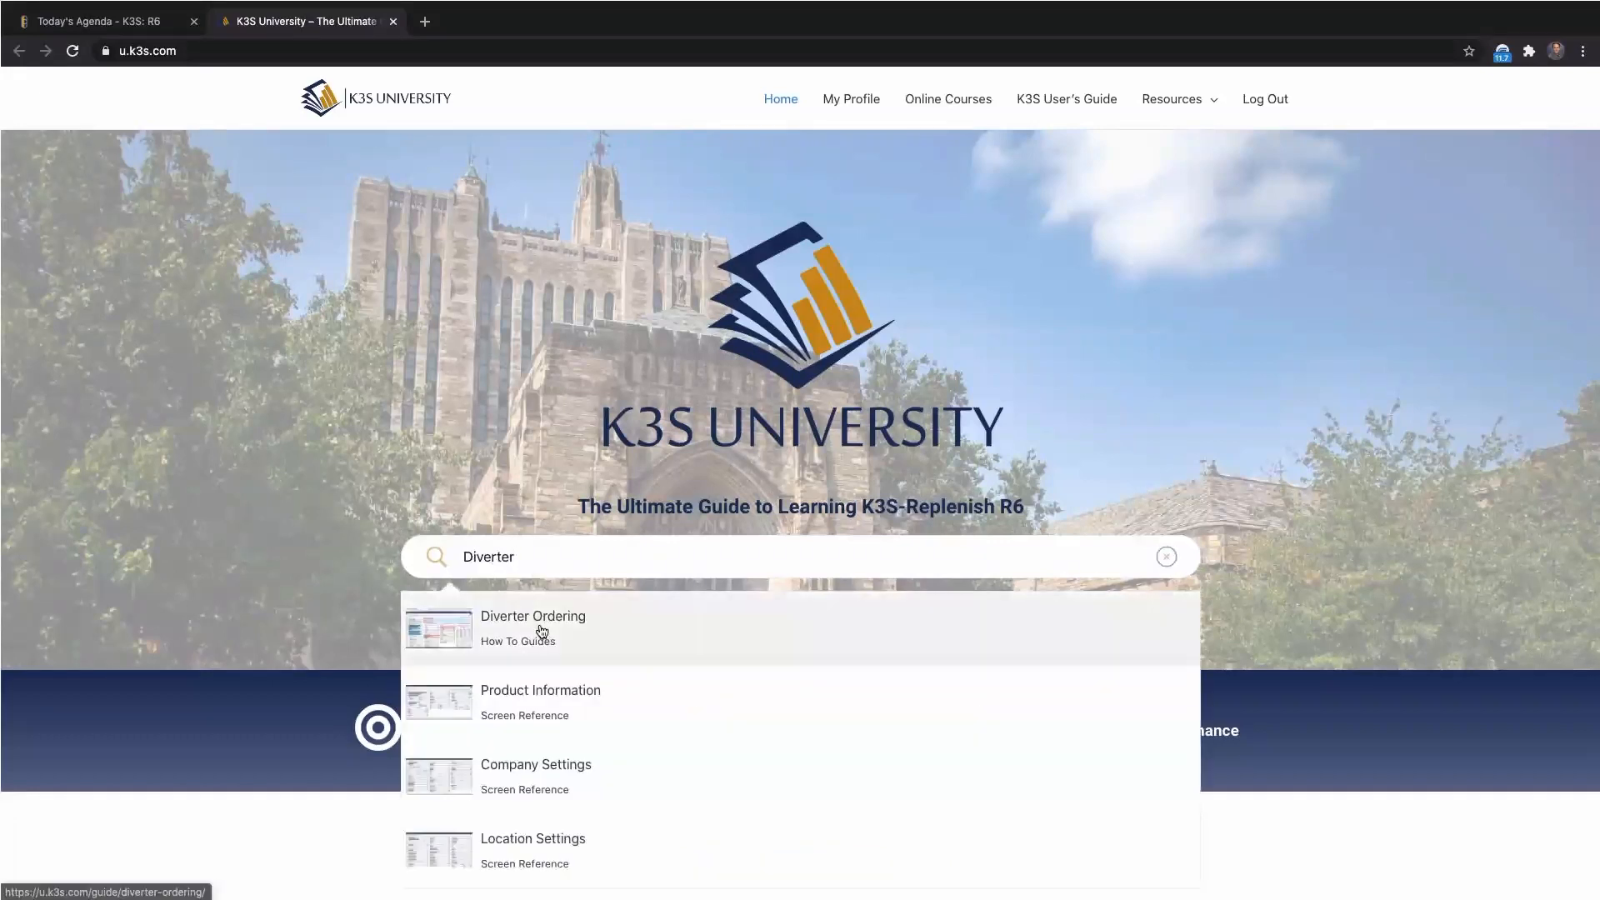
Open the Diverter Ordering guide from the search results and read through its location, alternate source, supplier and product settings sections
click(541, 631)
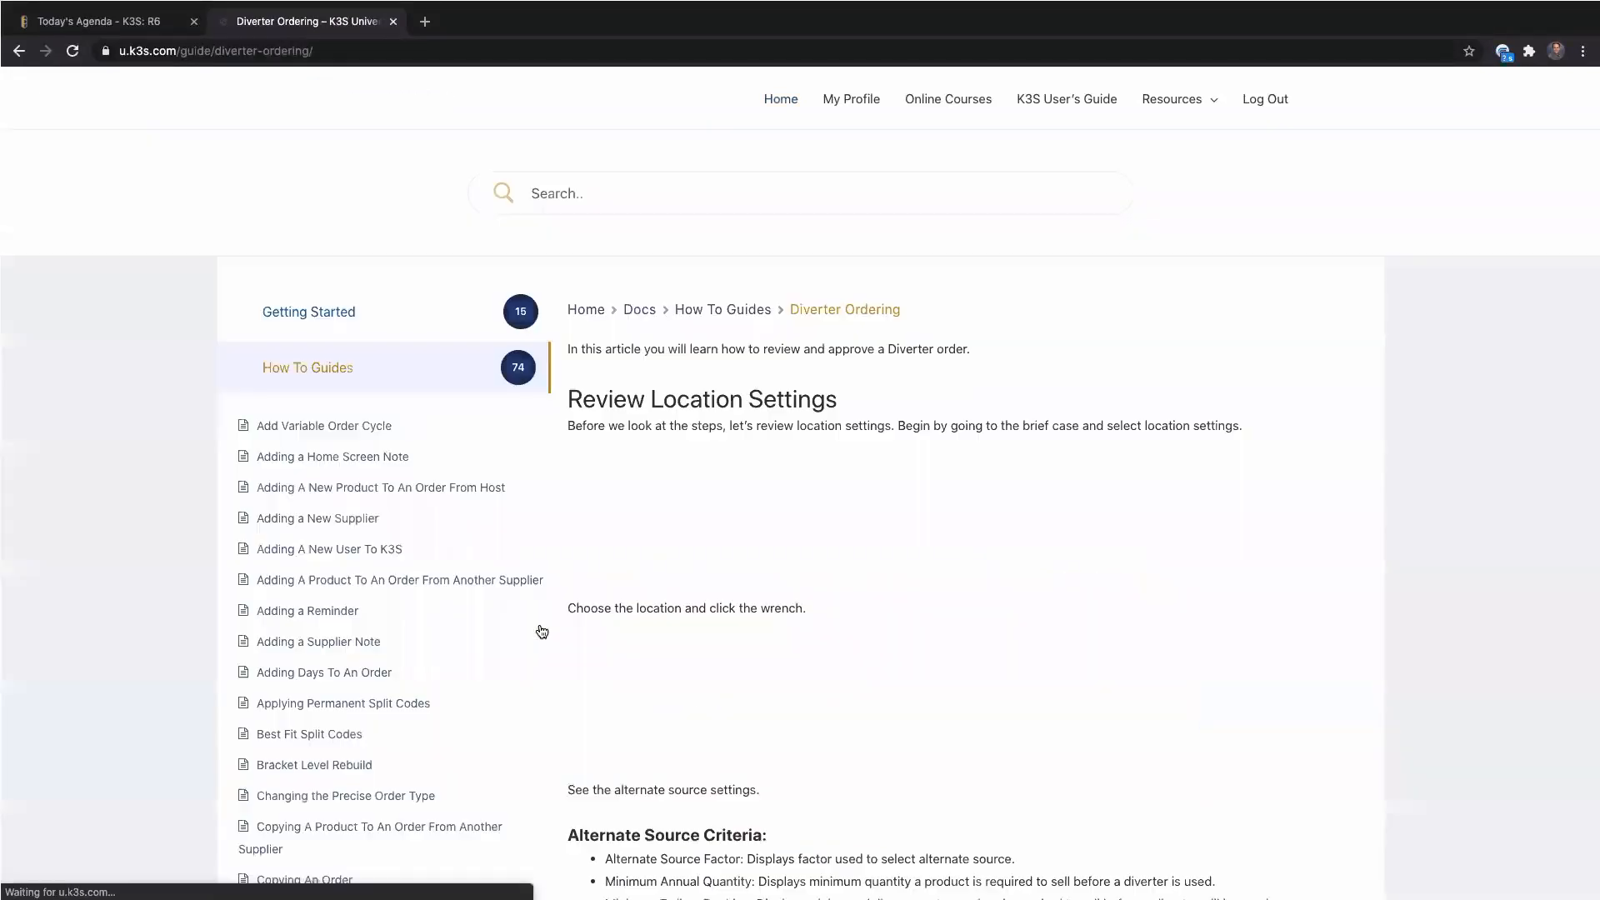
scroll(604, 593, down, 4)
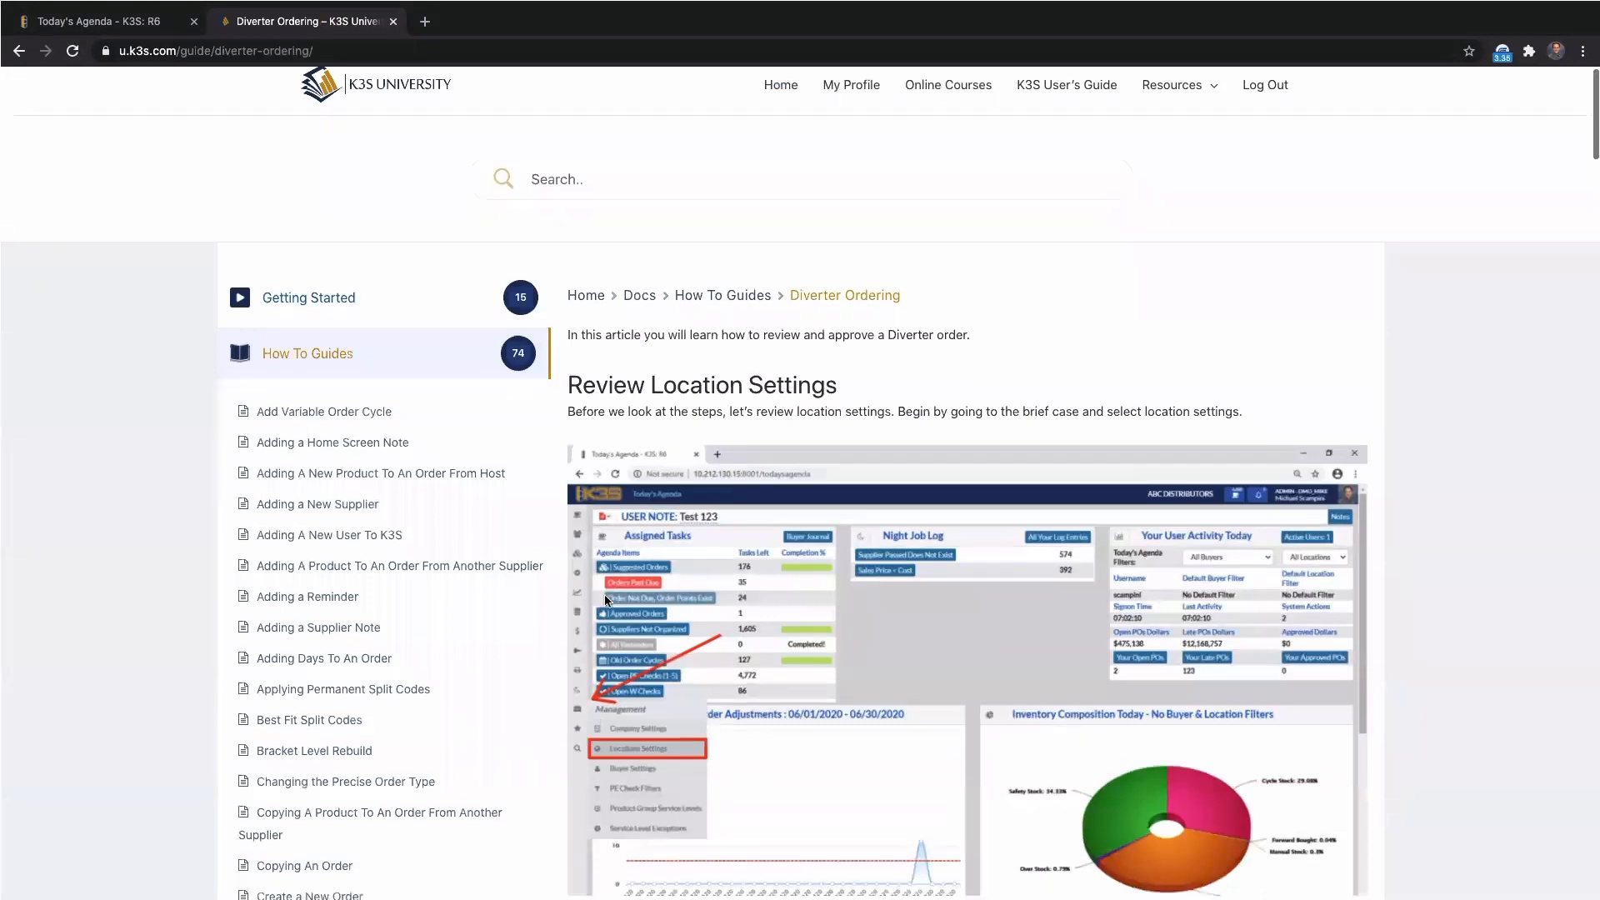
scroll(605, 595, down, 11)
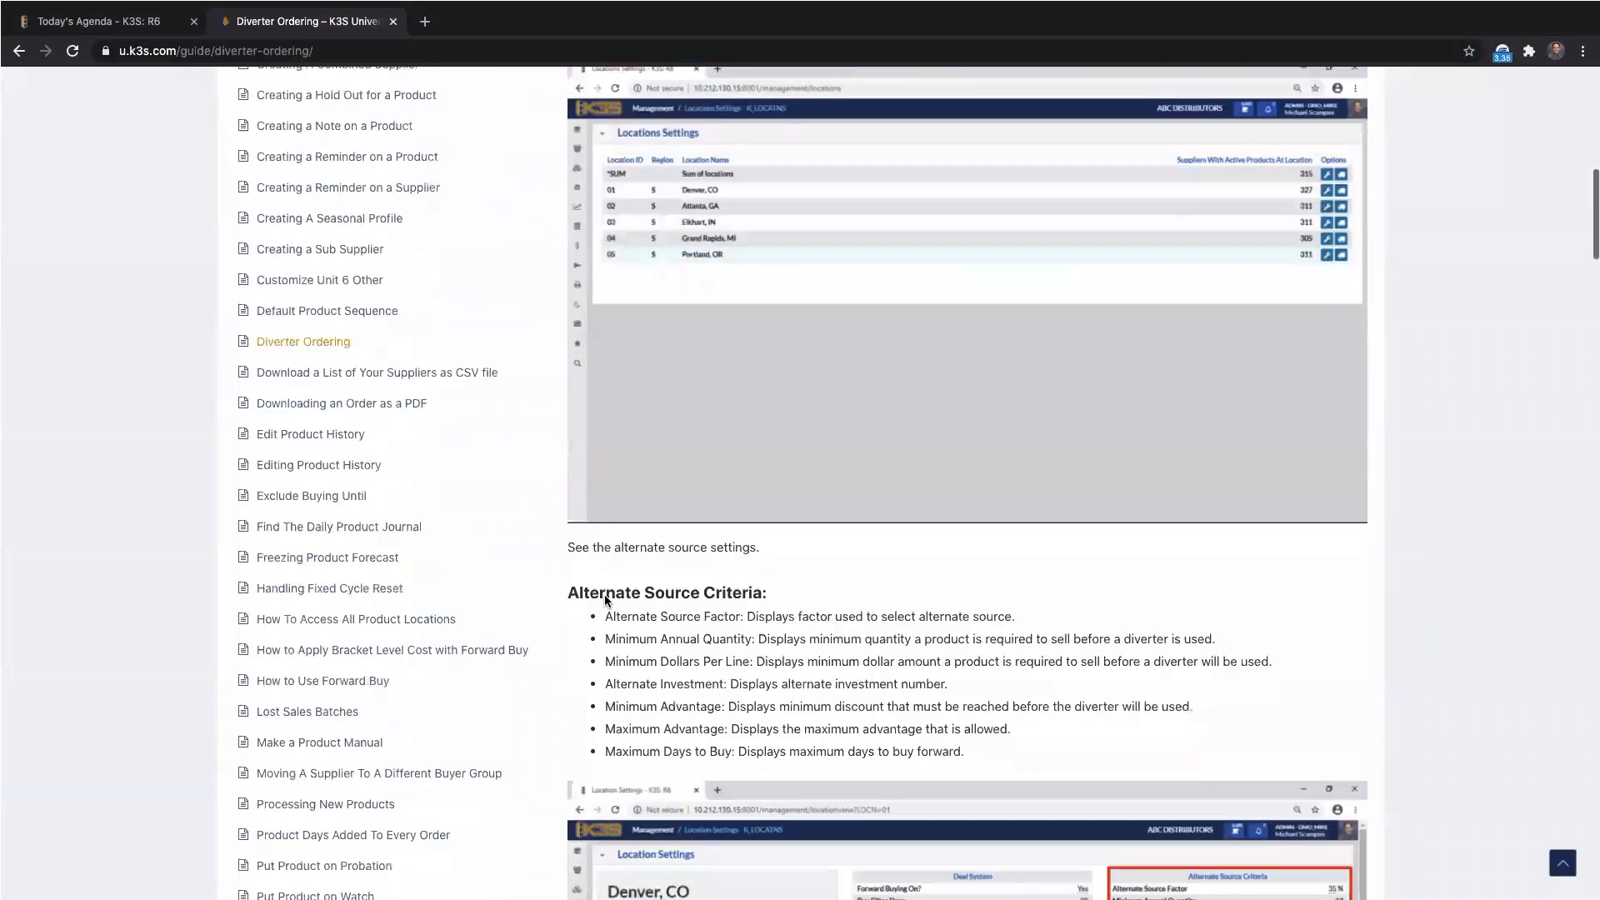
scroll(603, 593, down, 11)
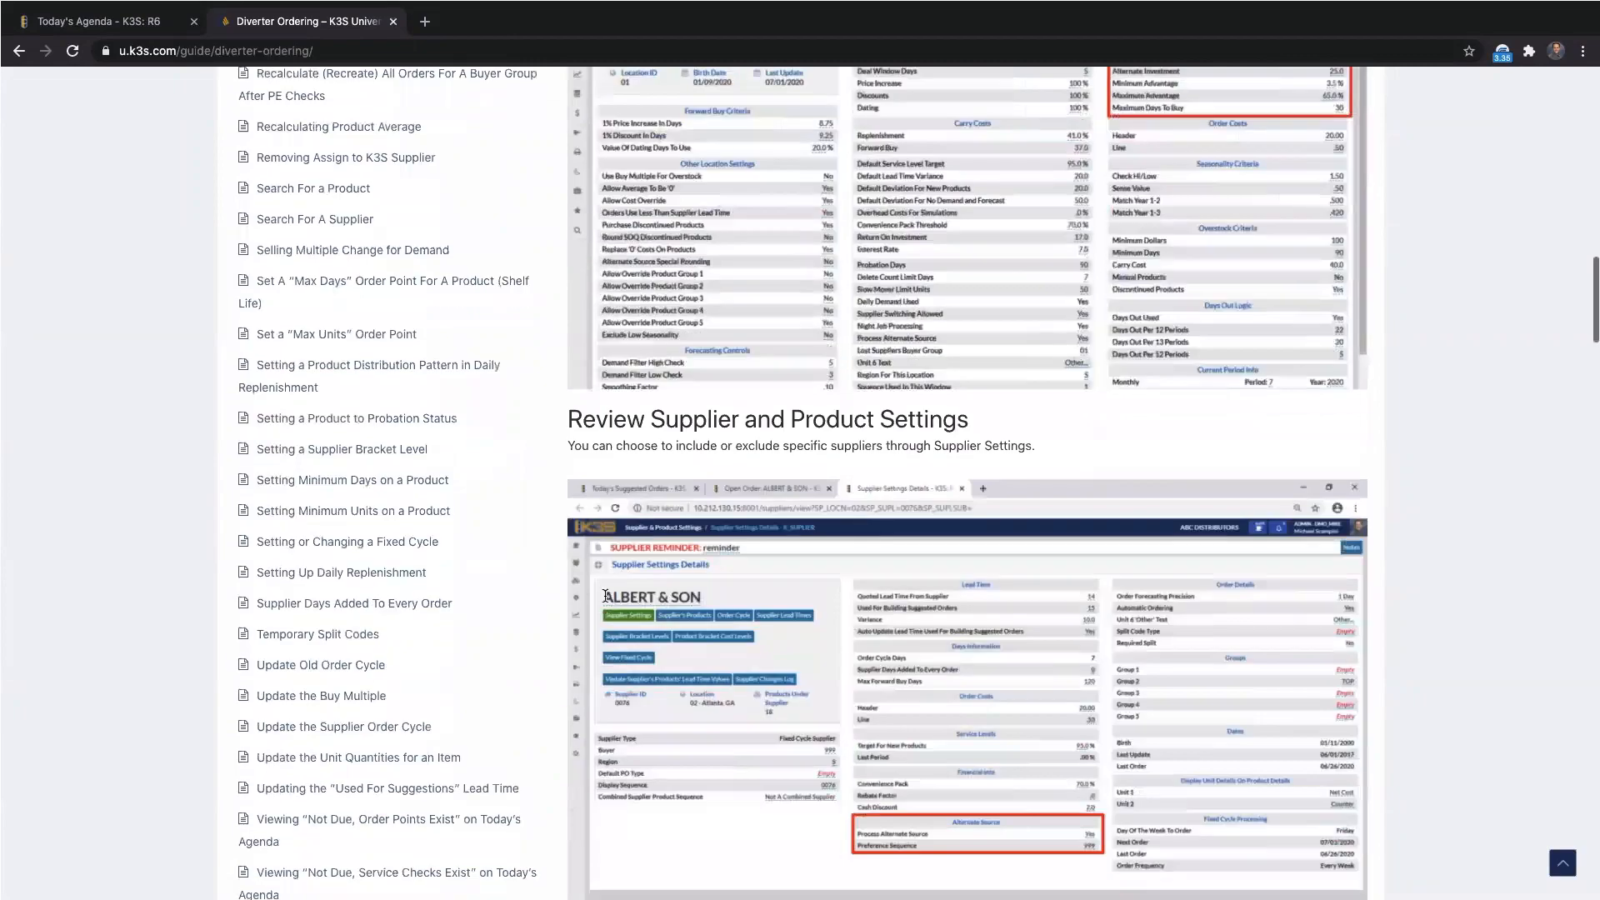
scroll(603, 593, down, 2)
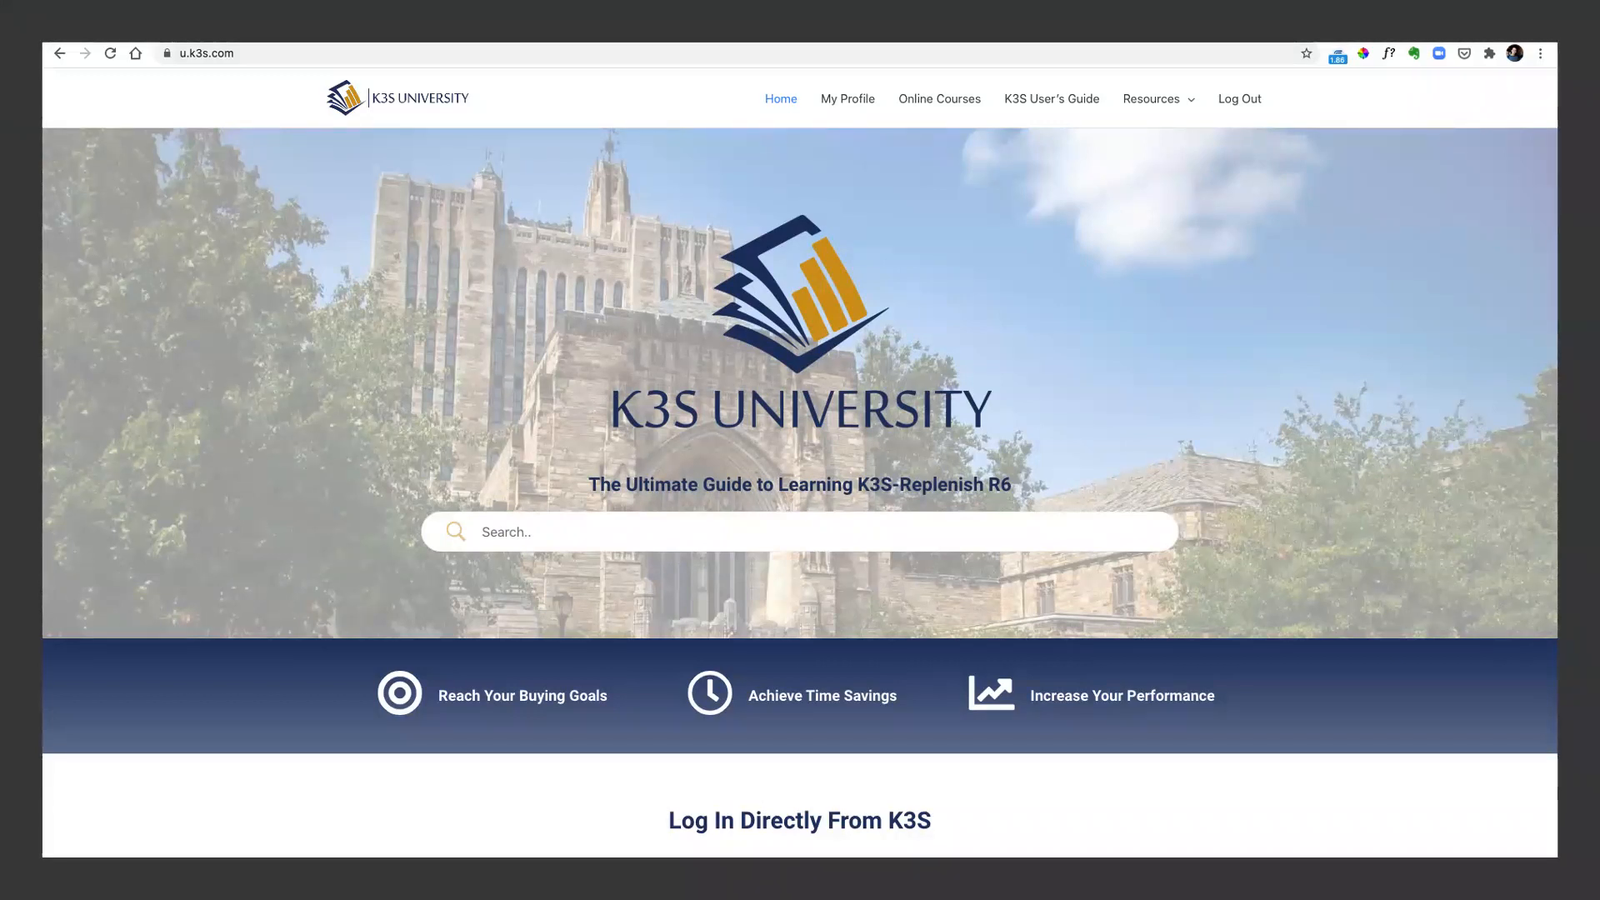
View the course progress on the My Profile page and examine the enrolled users in the Team K3S course reports
click(842, 101)
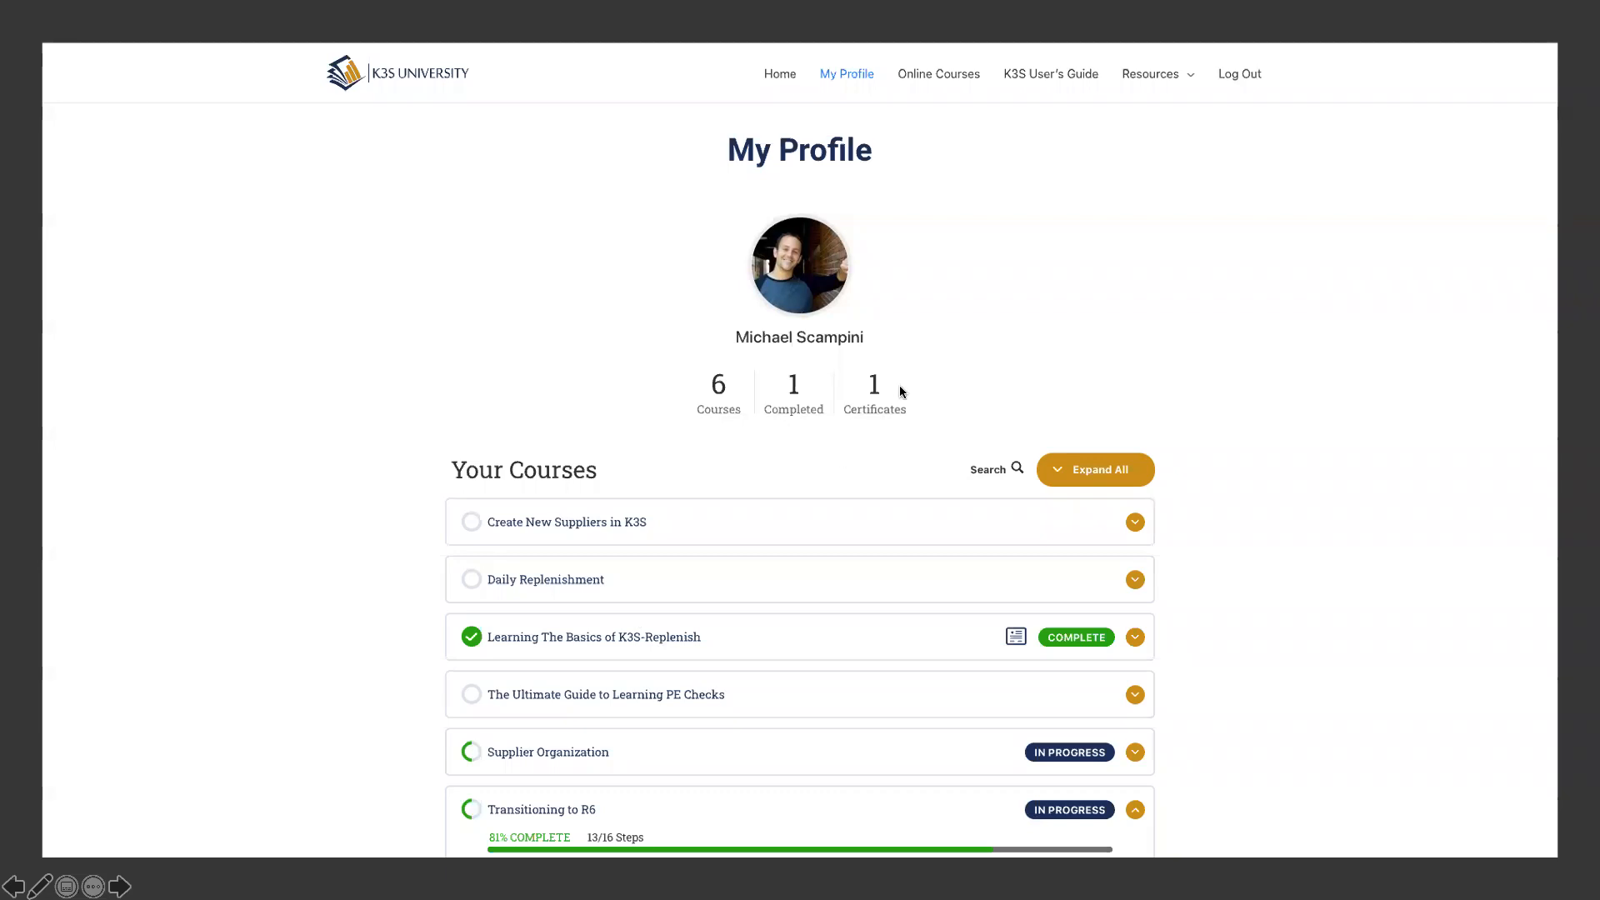
click(711, 446)
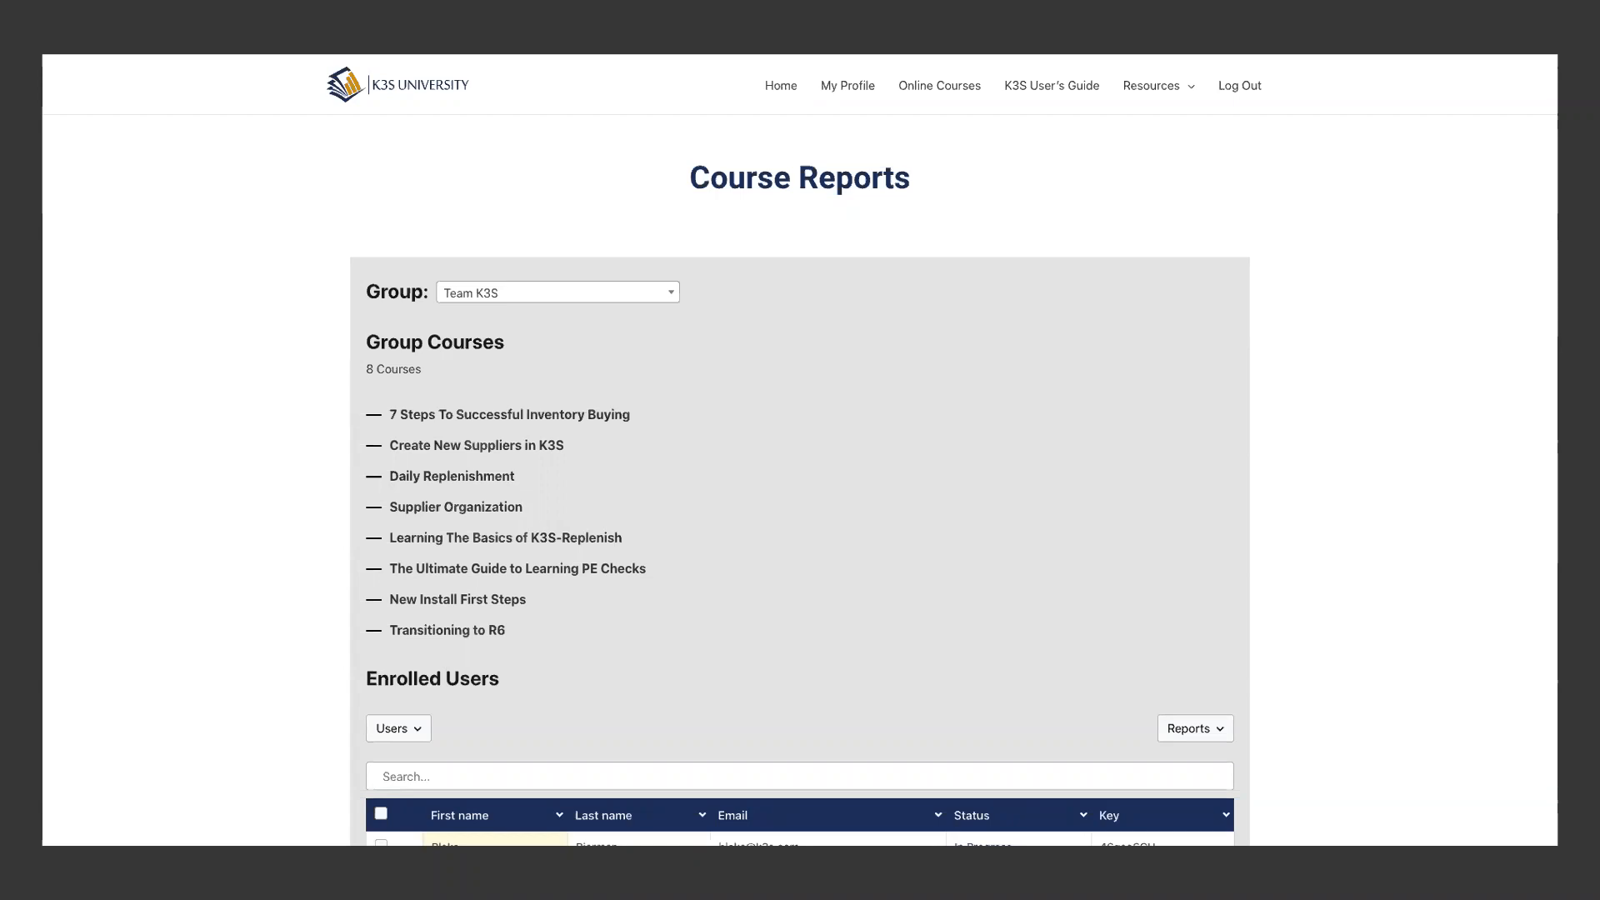
scroll(800, 450, down, 4)
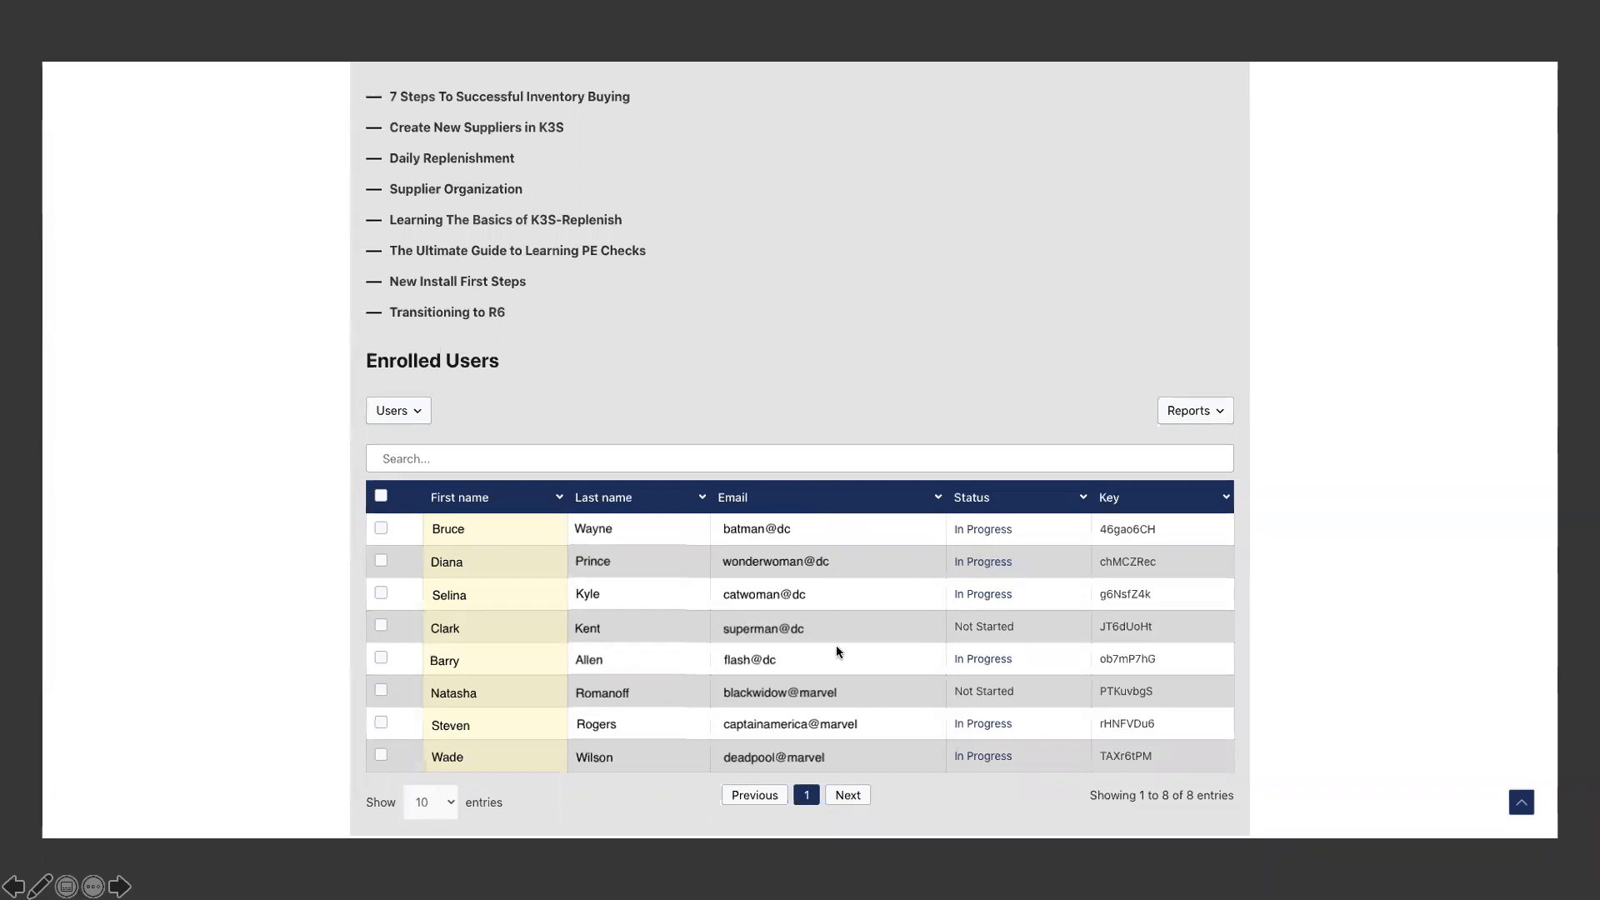
click(980, 630)
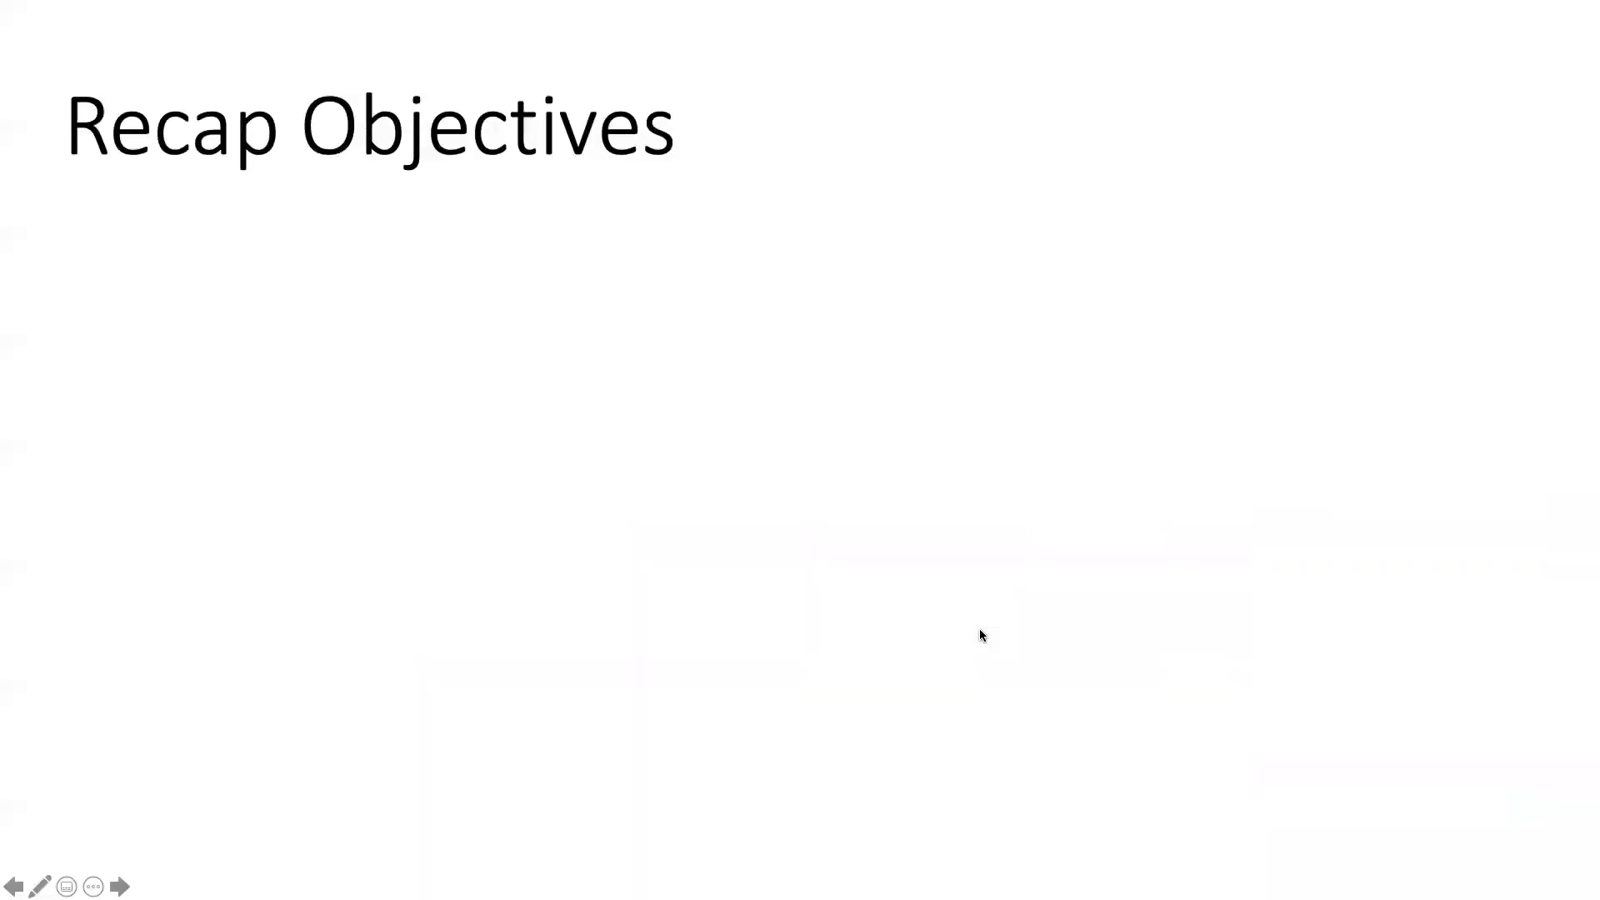
key(Right)
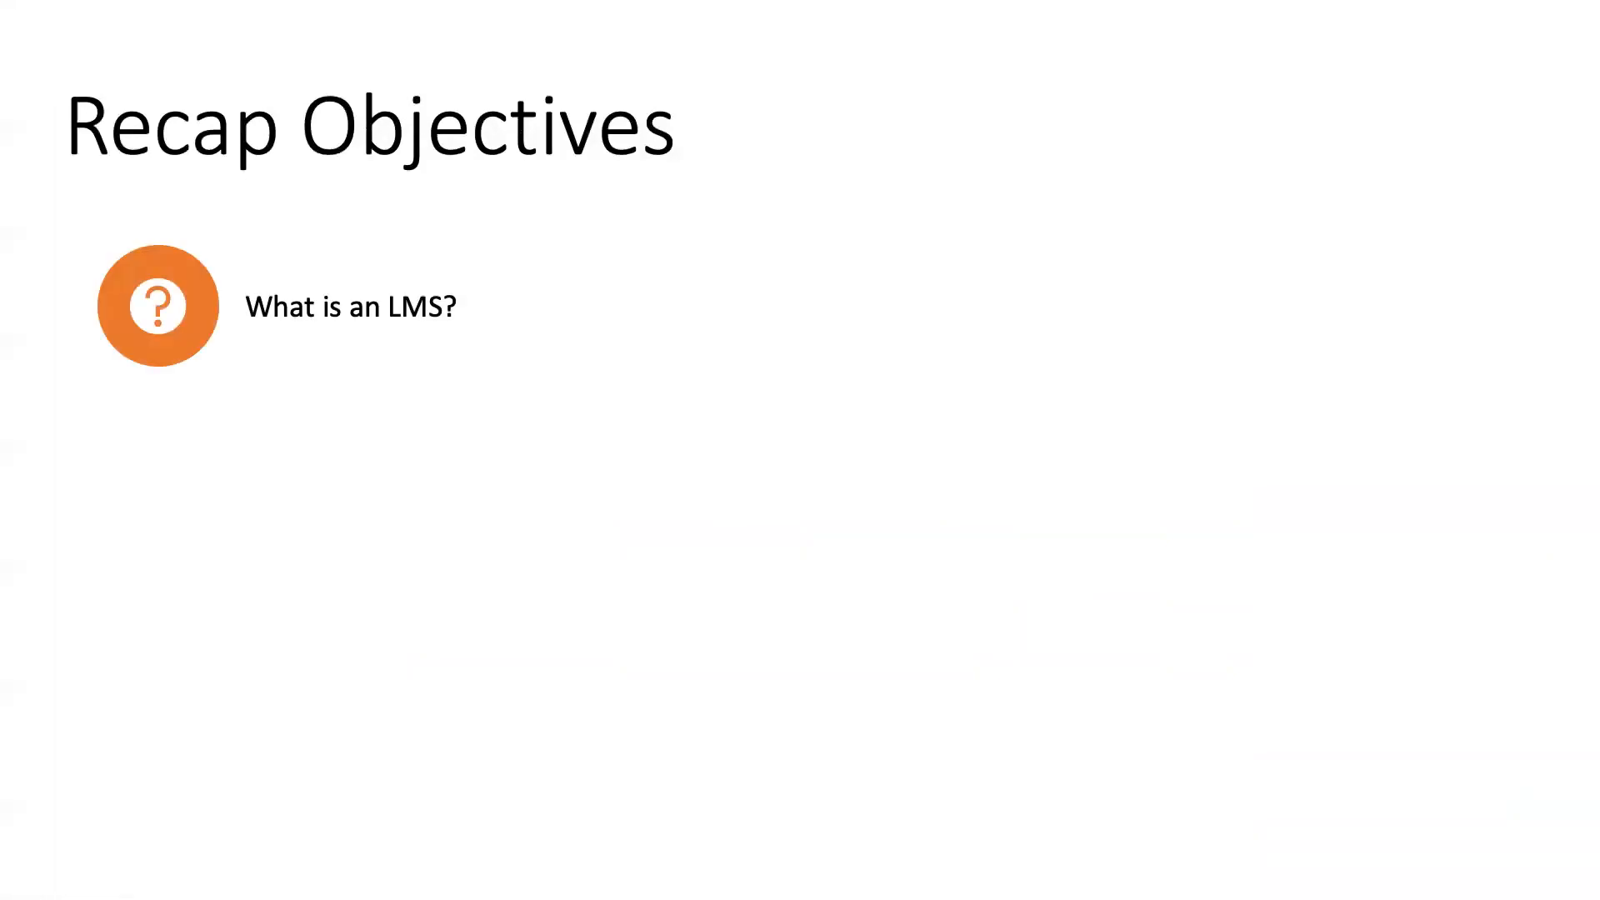
key(Right)
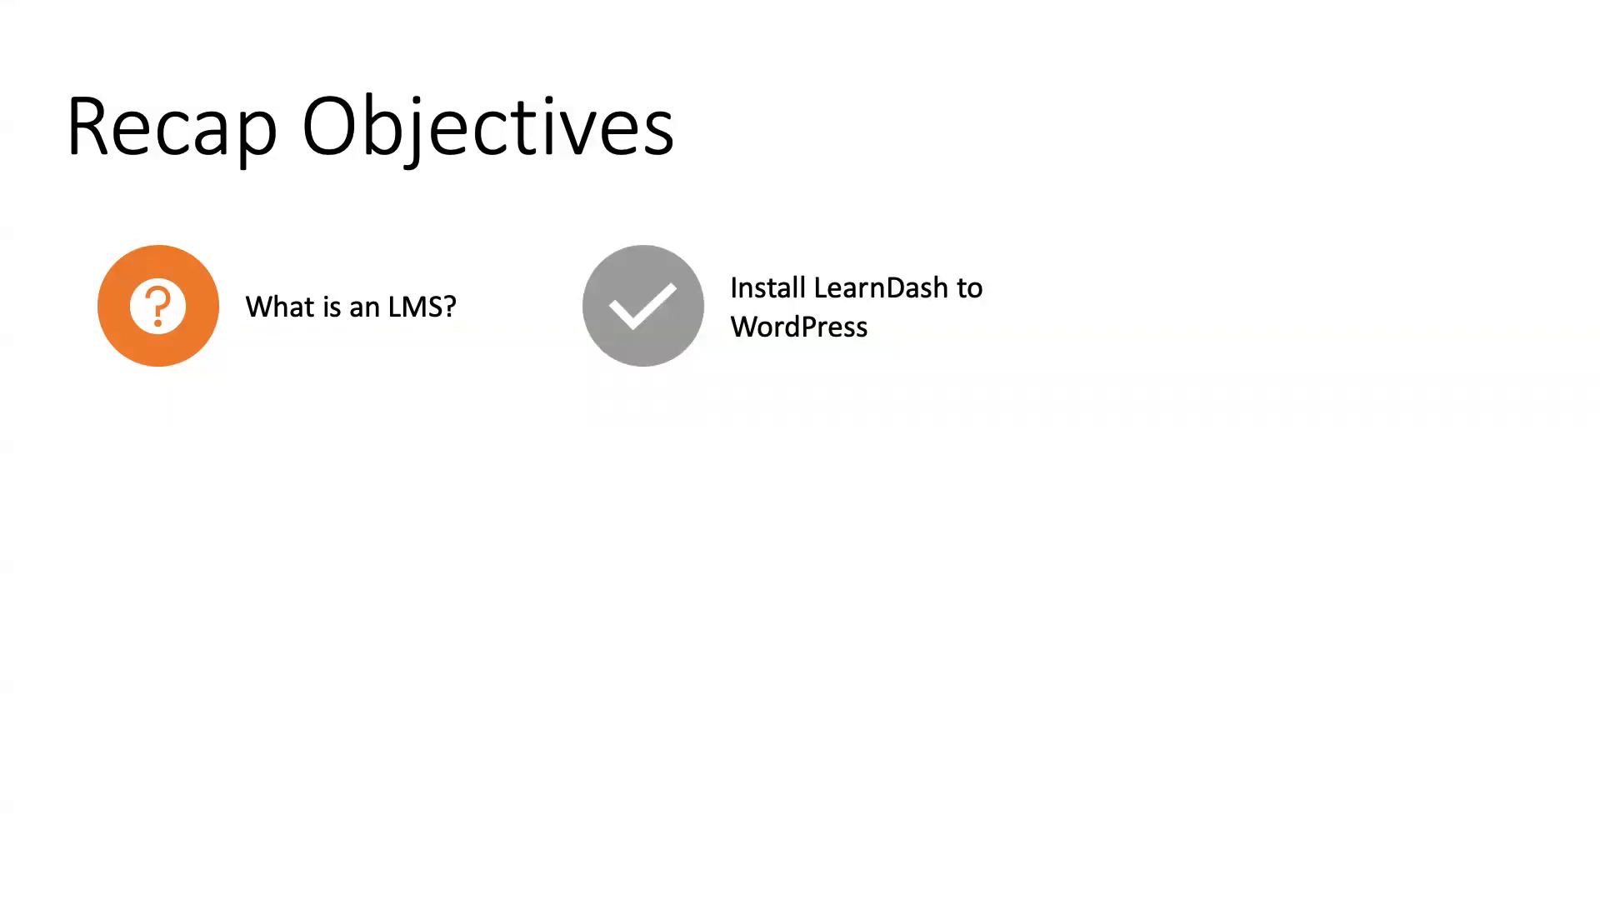
key(Right)
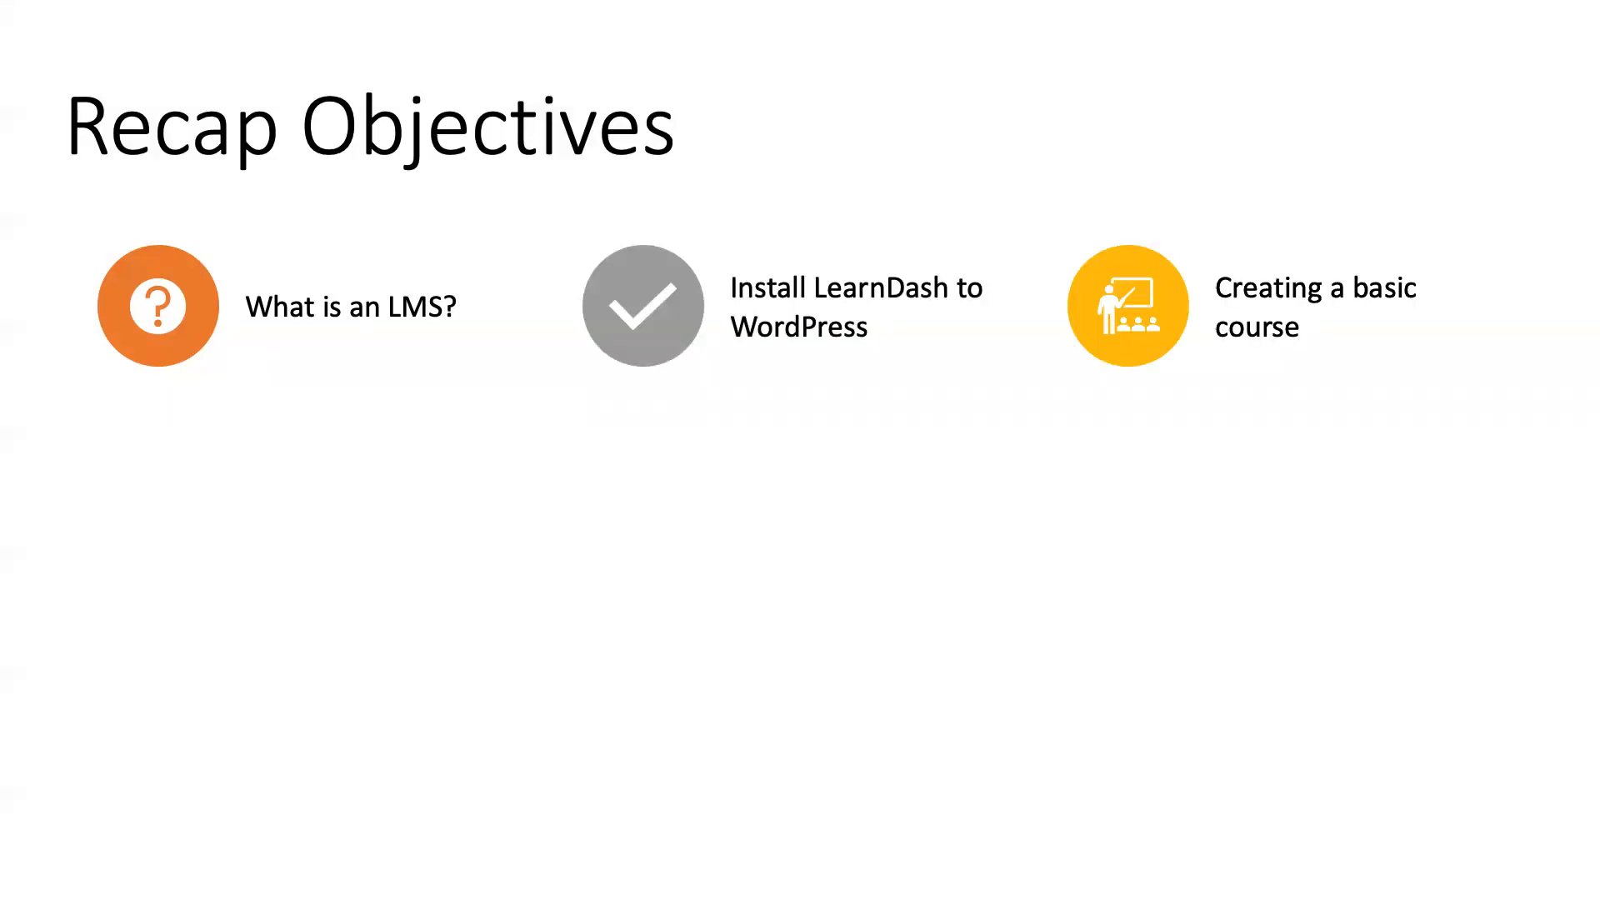
key(Right)
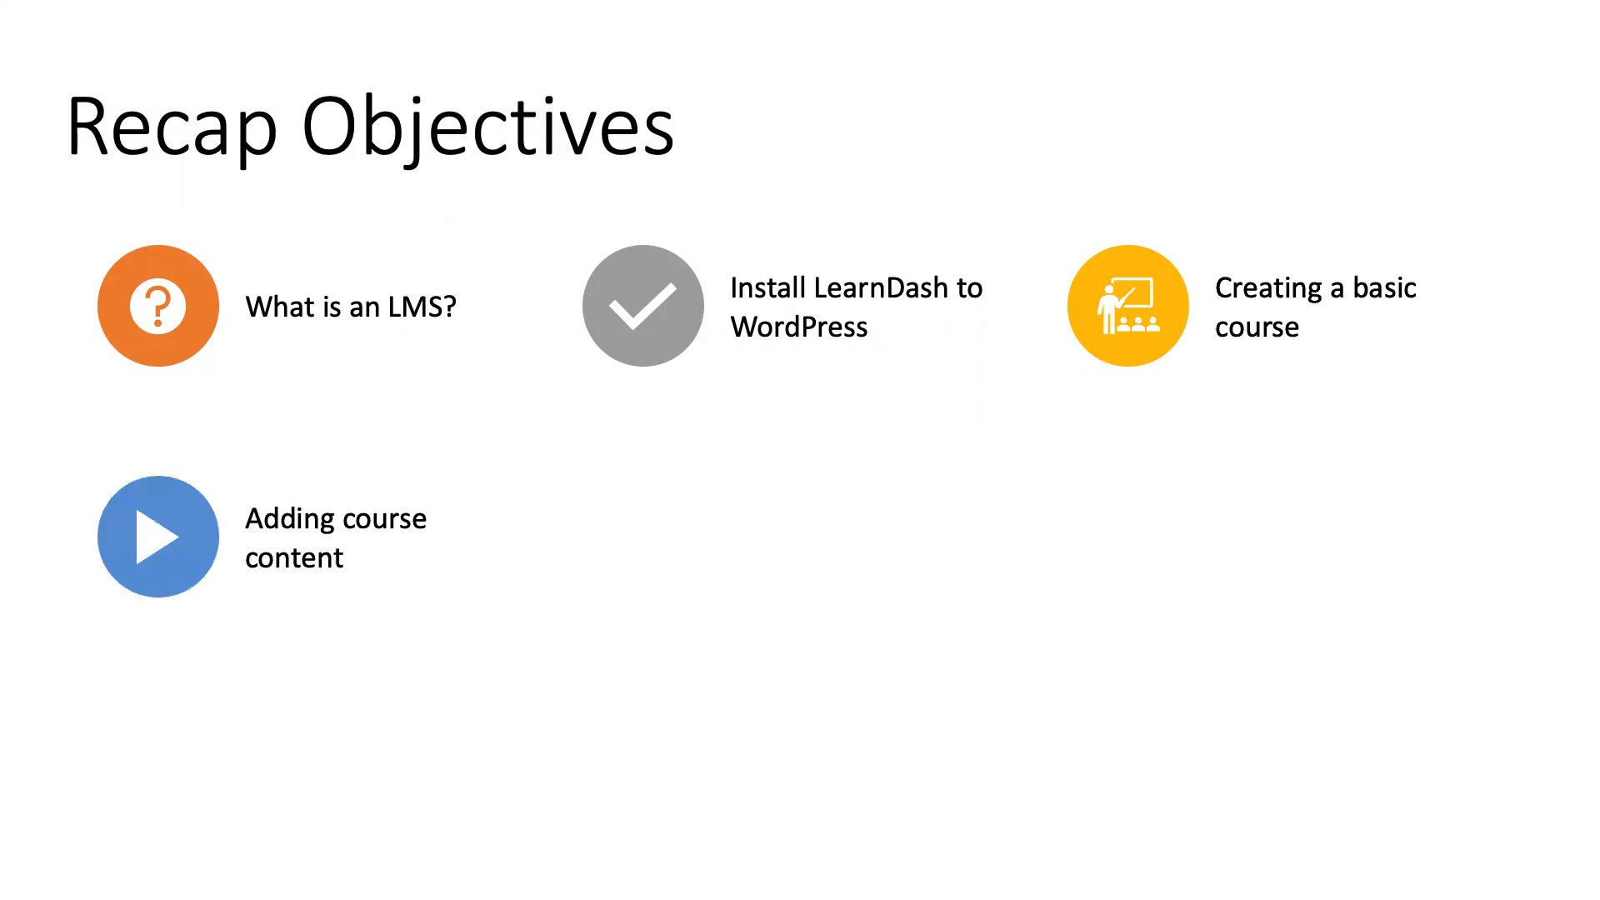
key(Right)
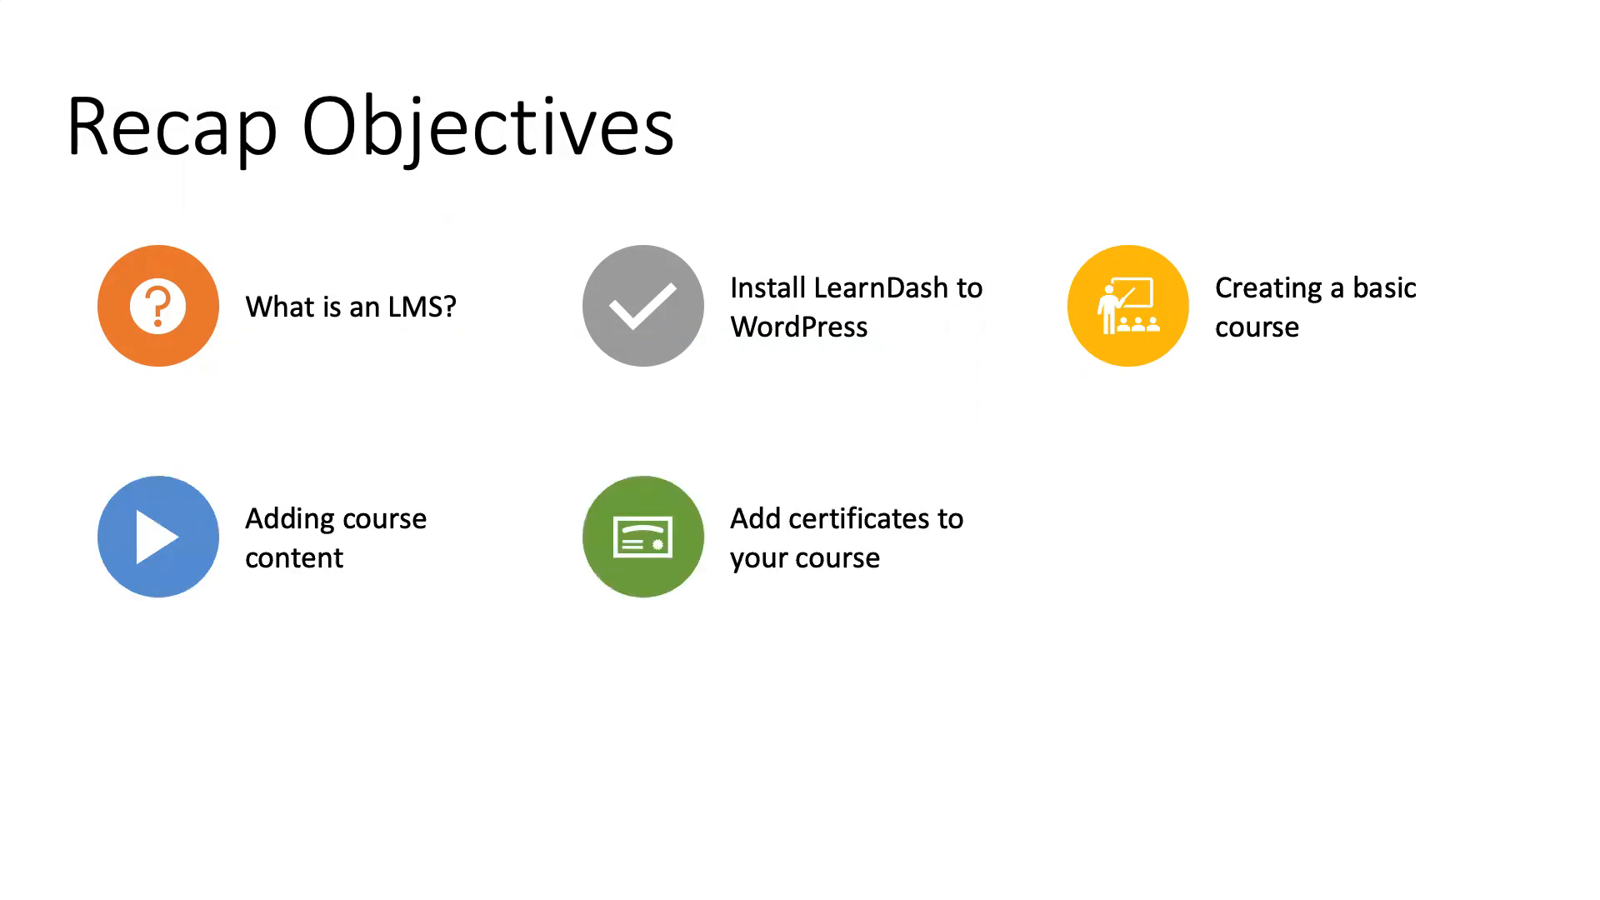